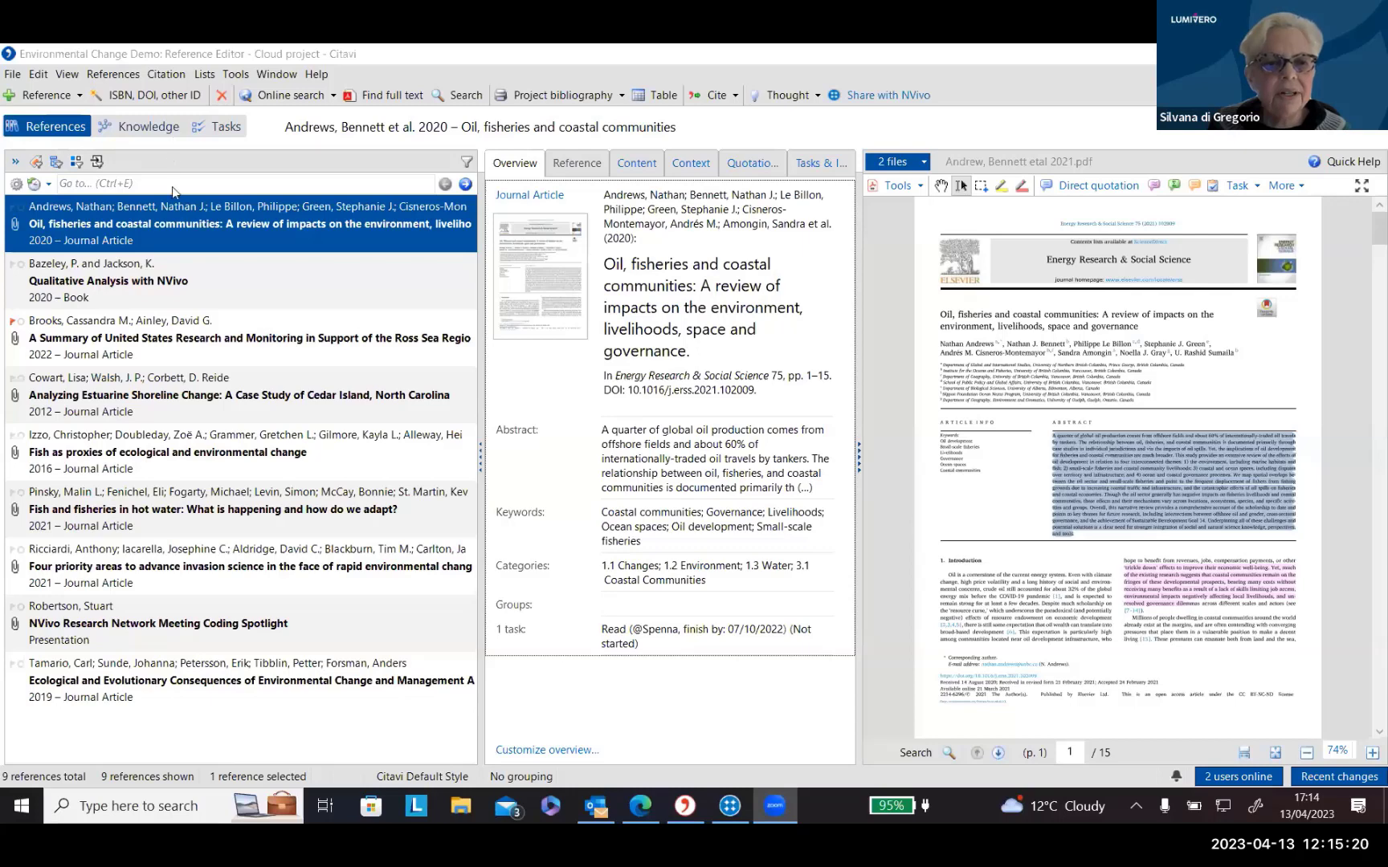
Look at the Ross Sea and migrating fish references, and open the "Oil, fisheries and coastal communities" article.
left_click(163, 354)
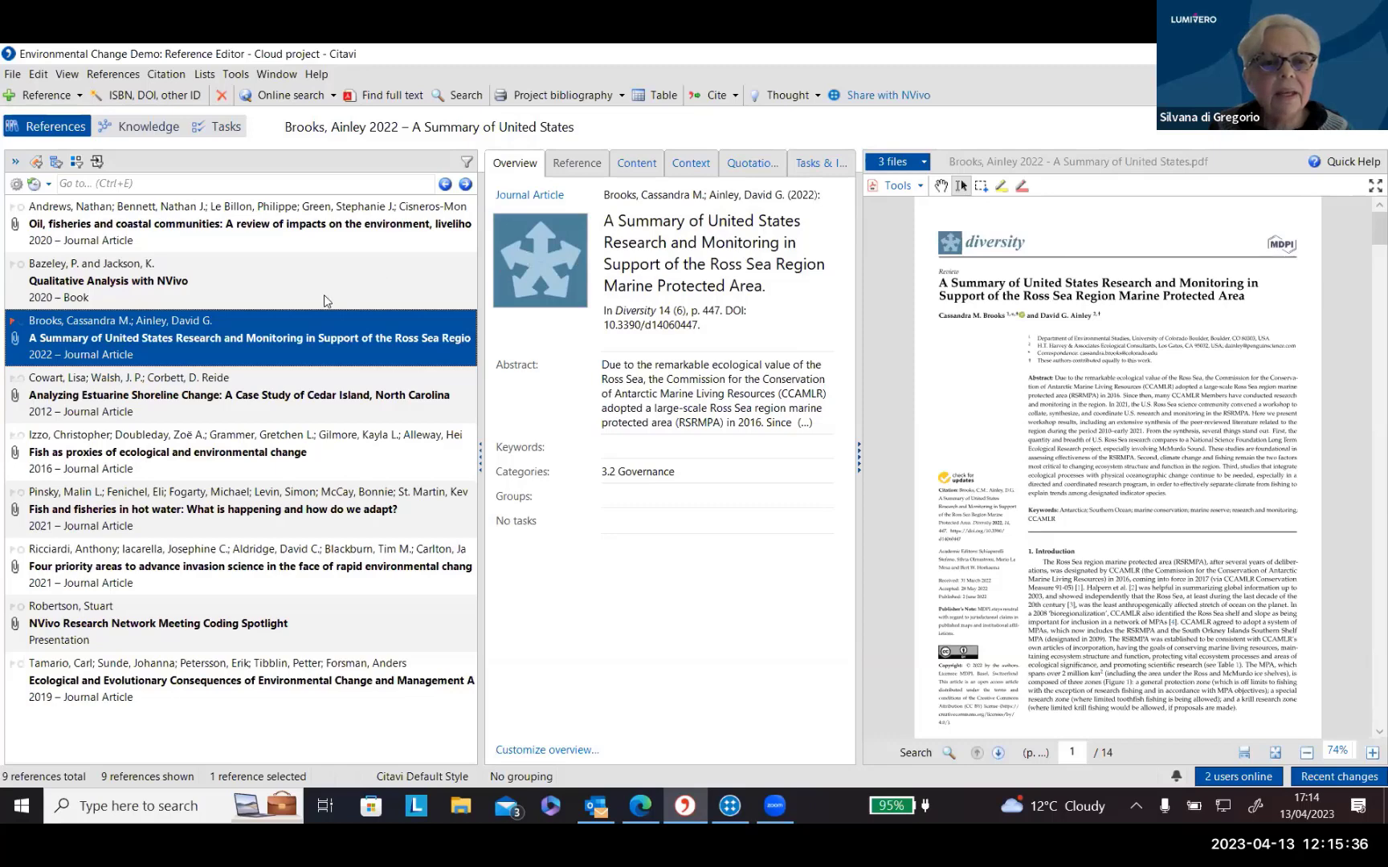
left_click(43, 682)
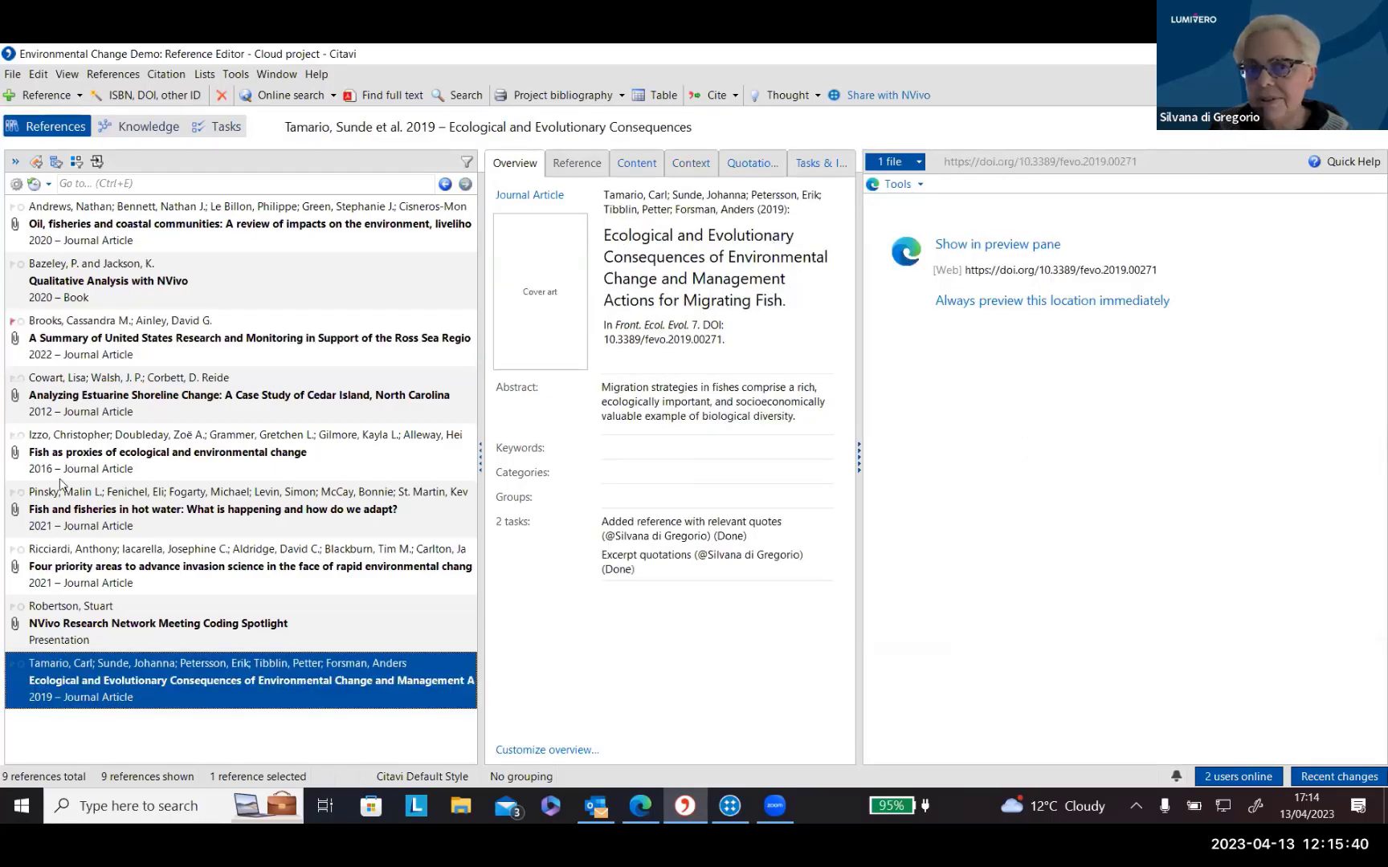
left_click(97, 227)
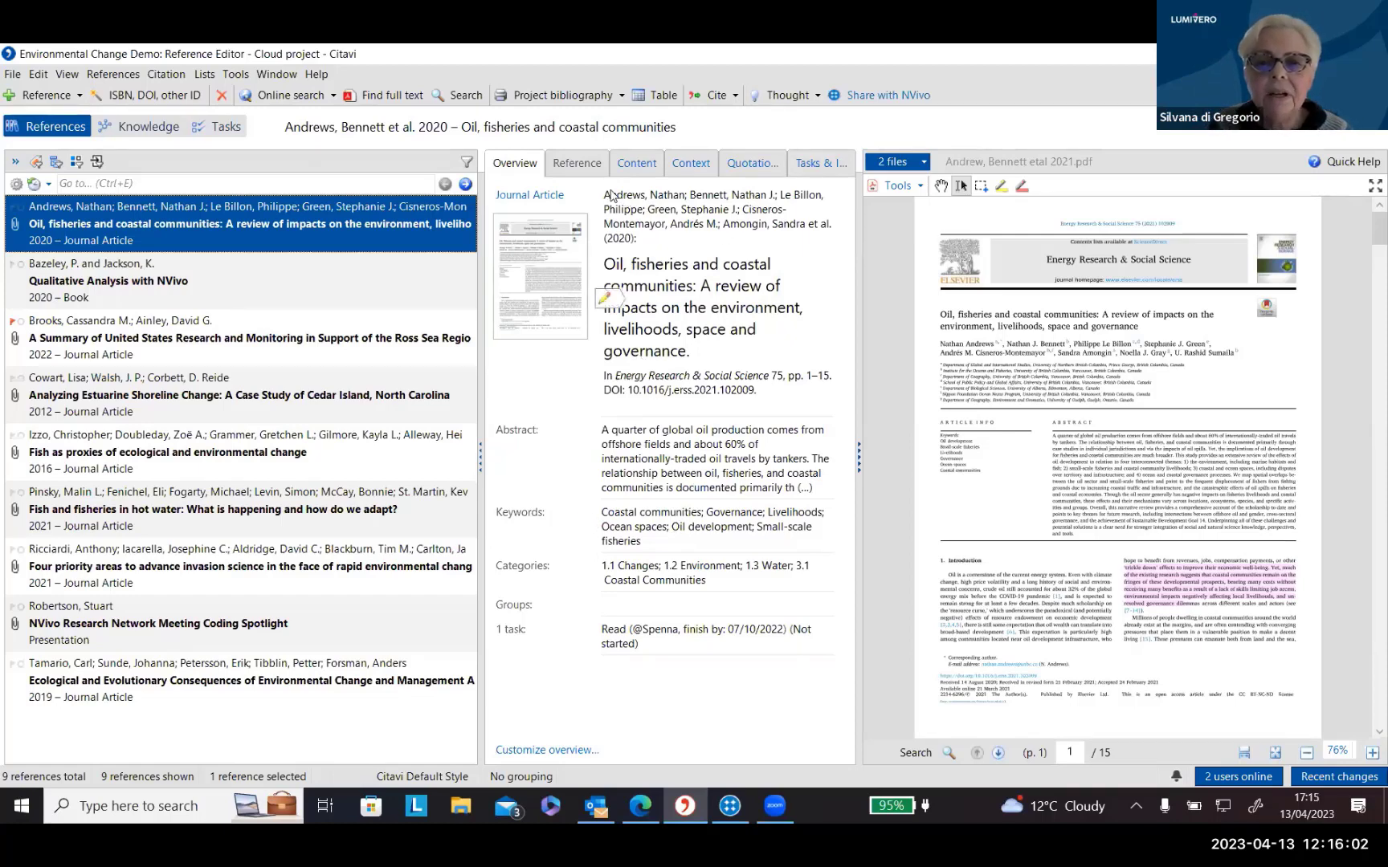
Review the oil and fisheries article's bibliographic details, abstract and contents, keywords and categories, and saved quotations.
left_click(592, 168)
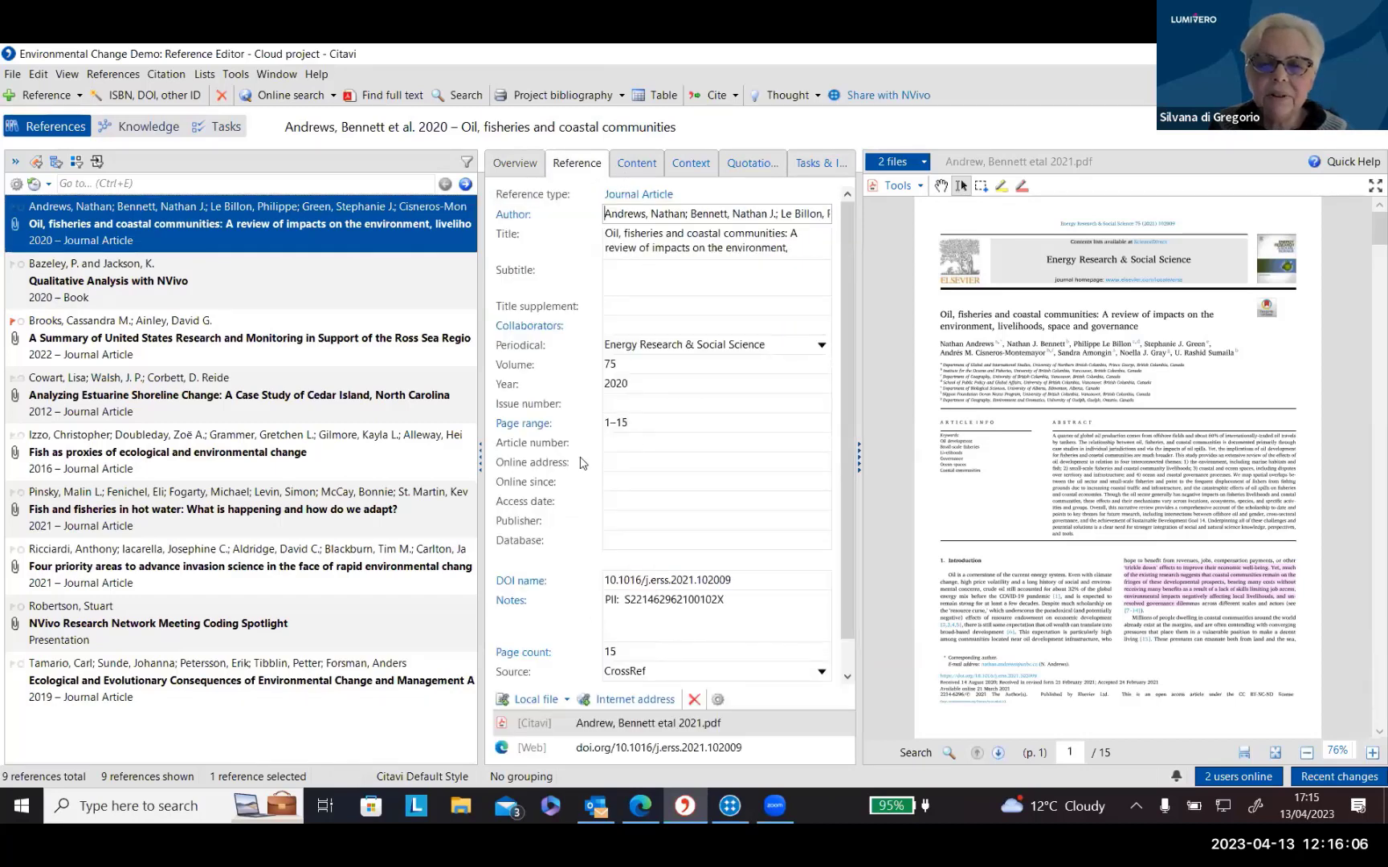
left_click(630, 167)
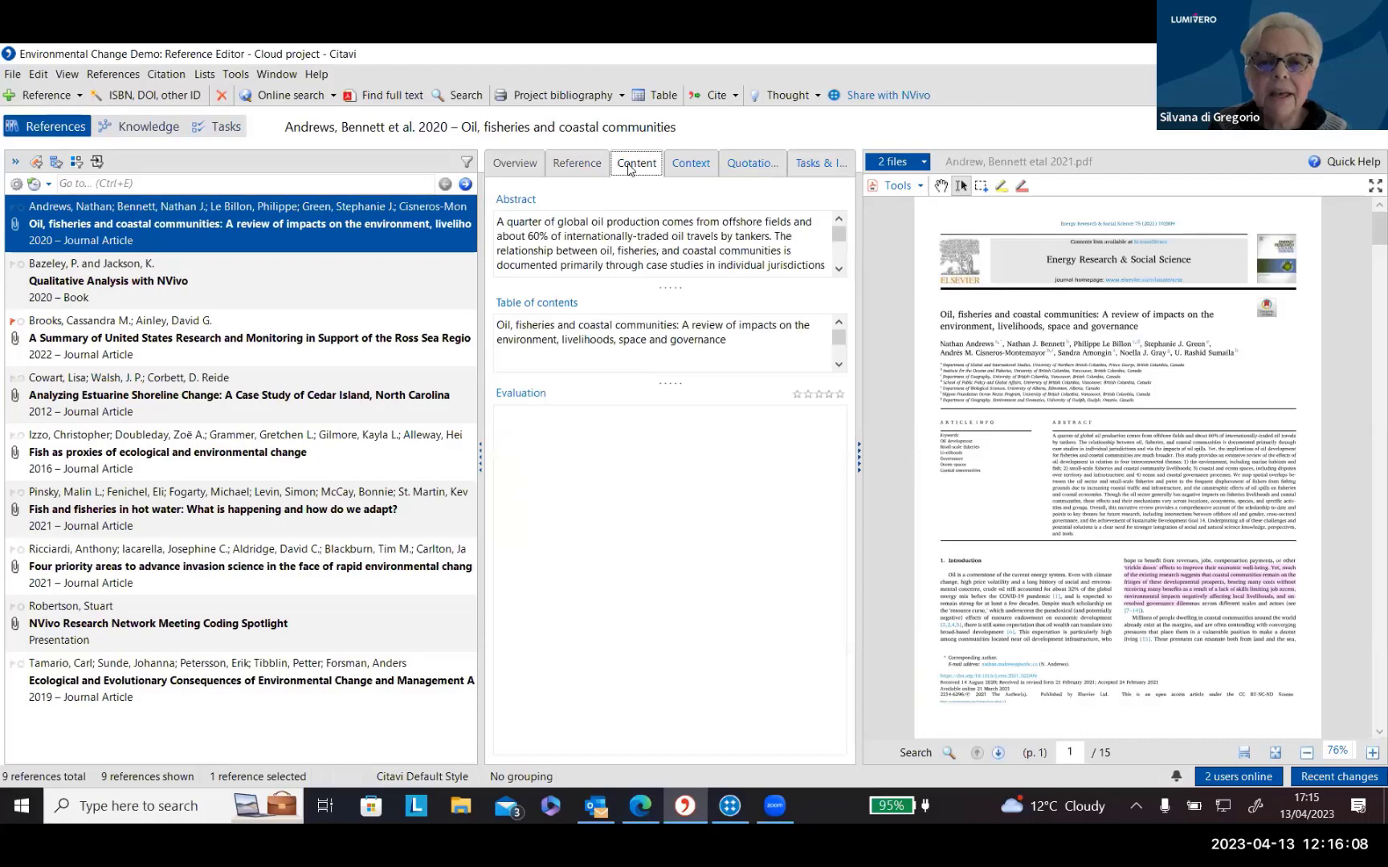
left_click(695, 169)
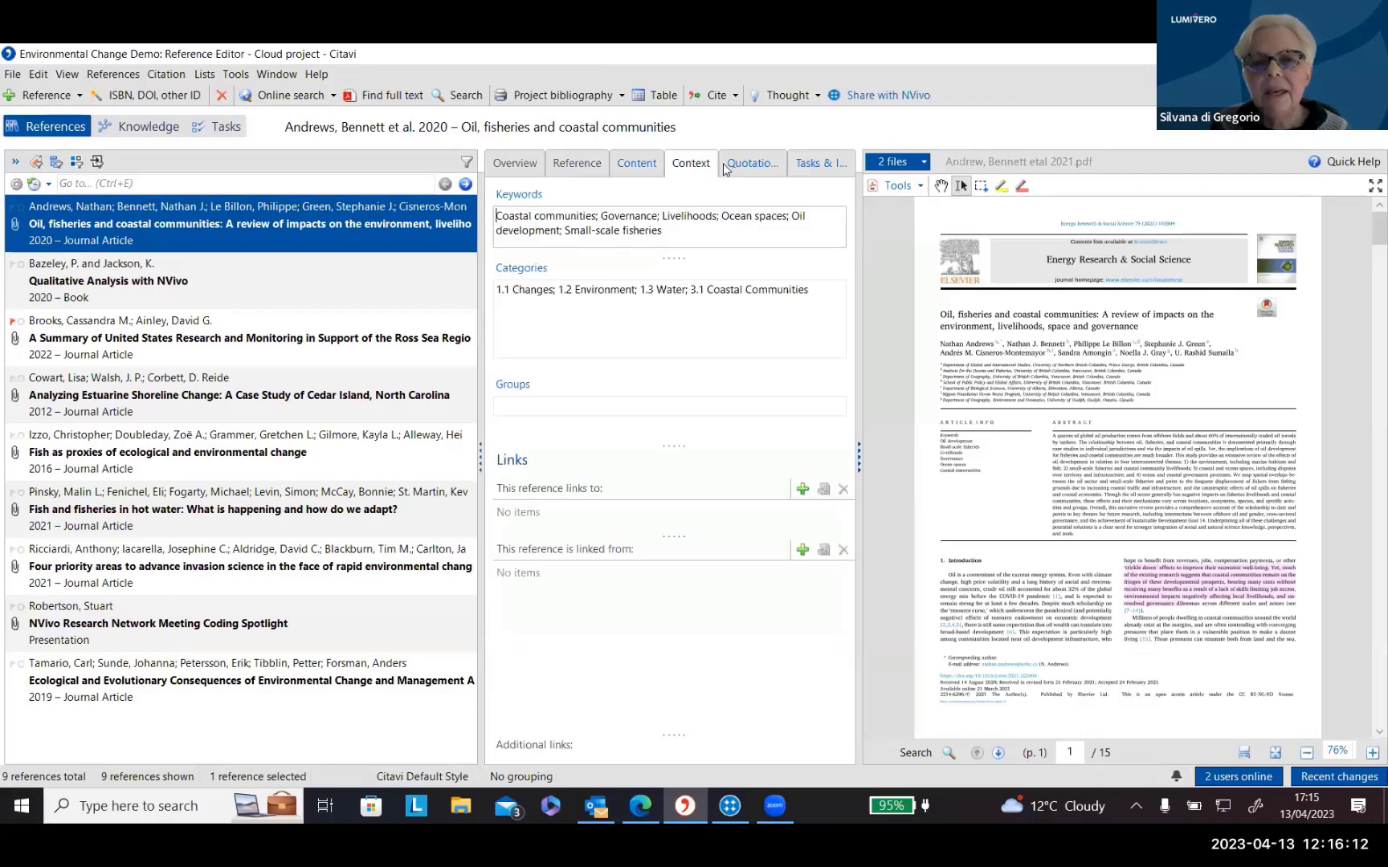
left_click(739, 167)
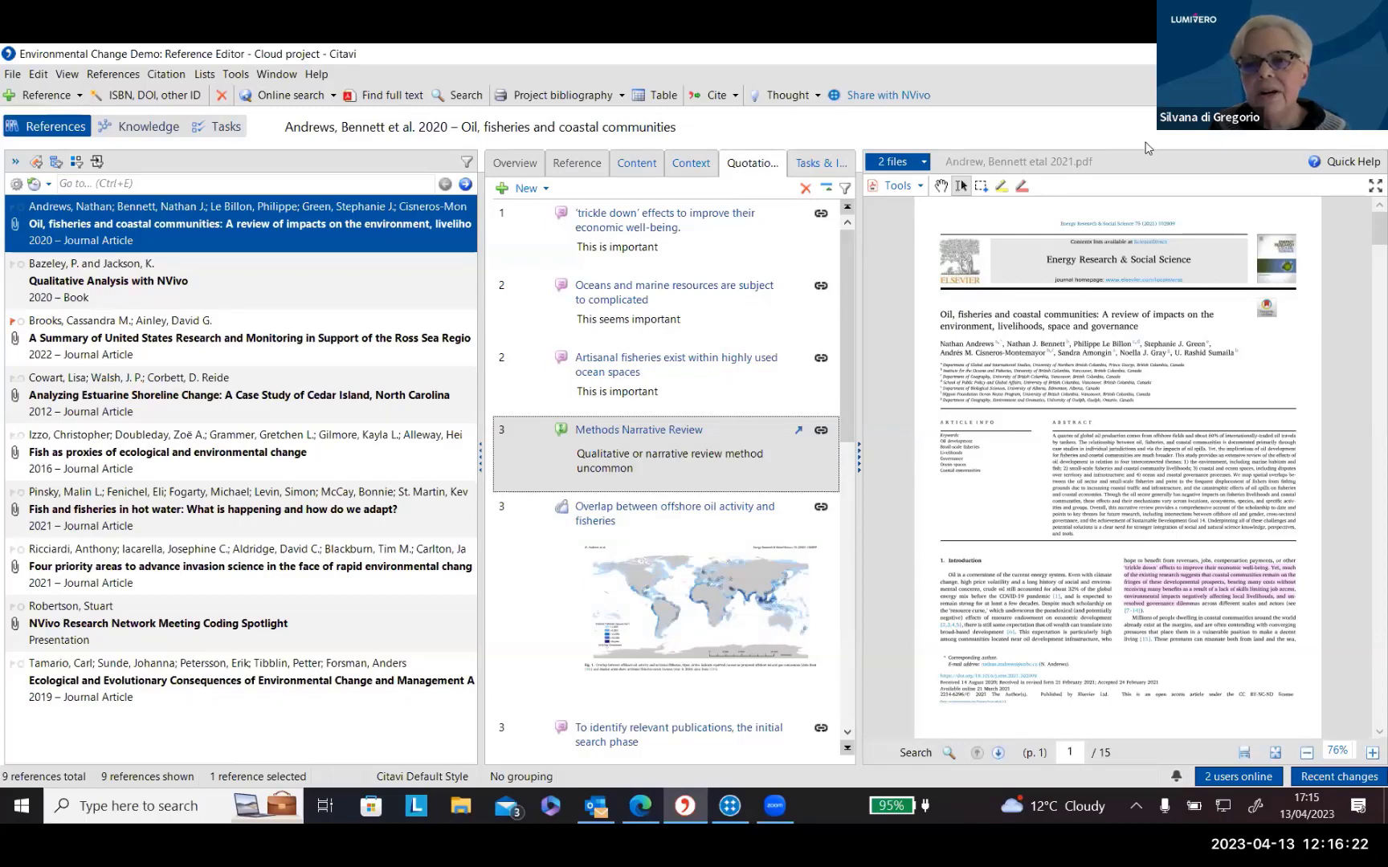
Select the "'trickle down' effects" quotation and narrow the reference list to give the PDF preview more width.
left_click(650, 234)
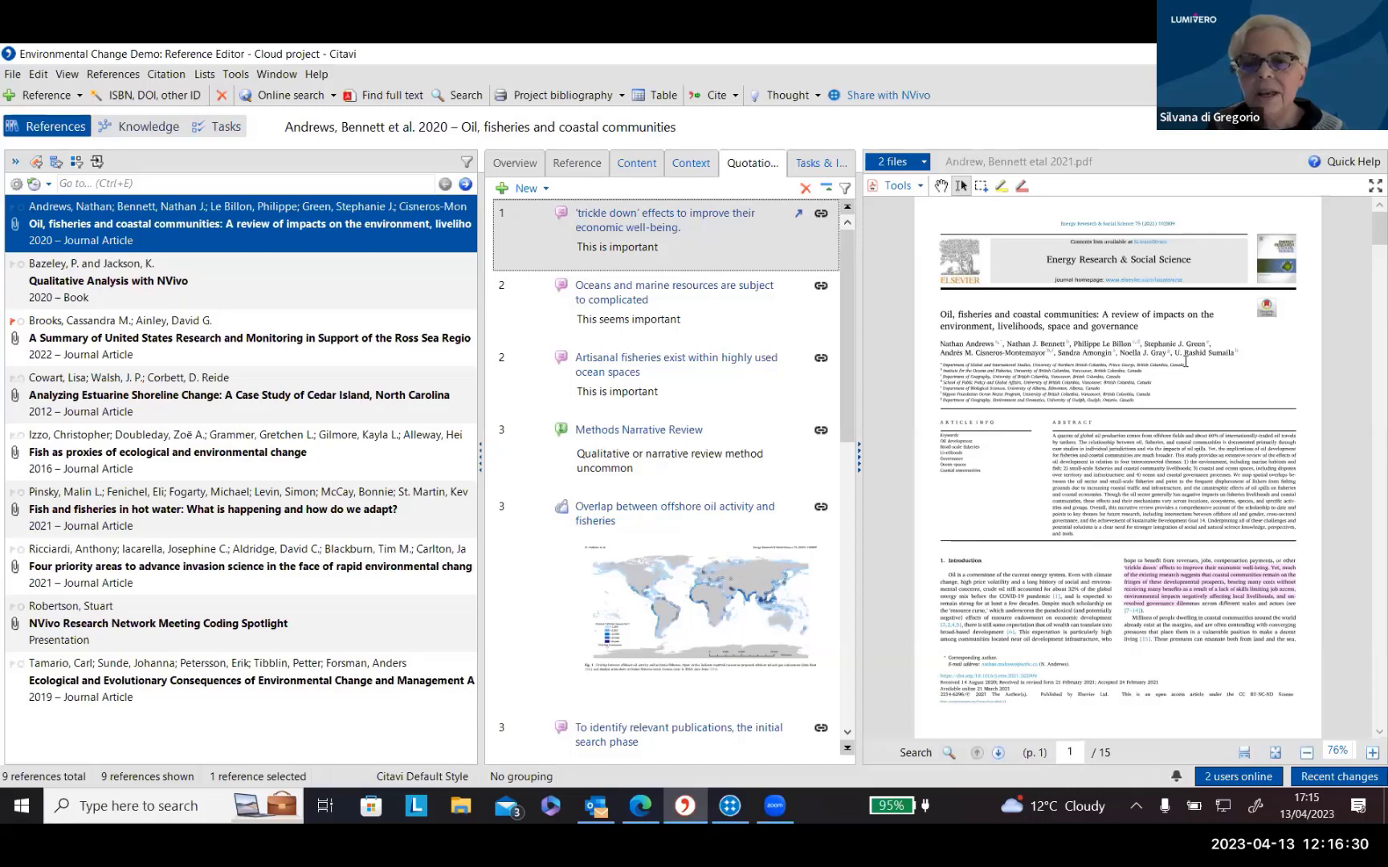
scroll(1186, 362, "down", 1)
scroll(1185, 361, "up", 1)
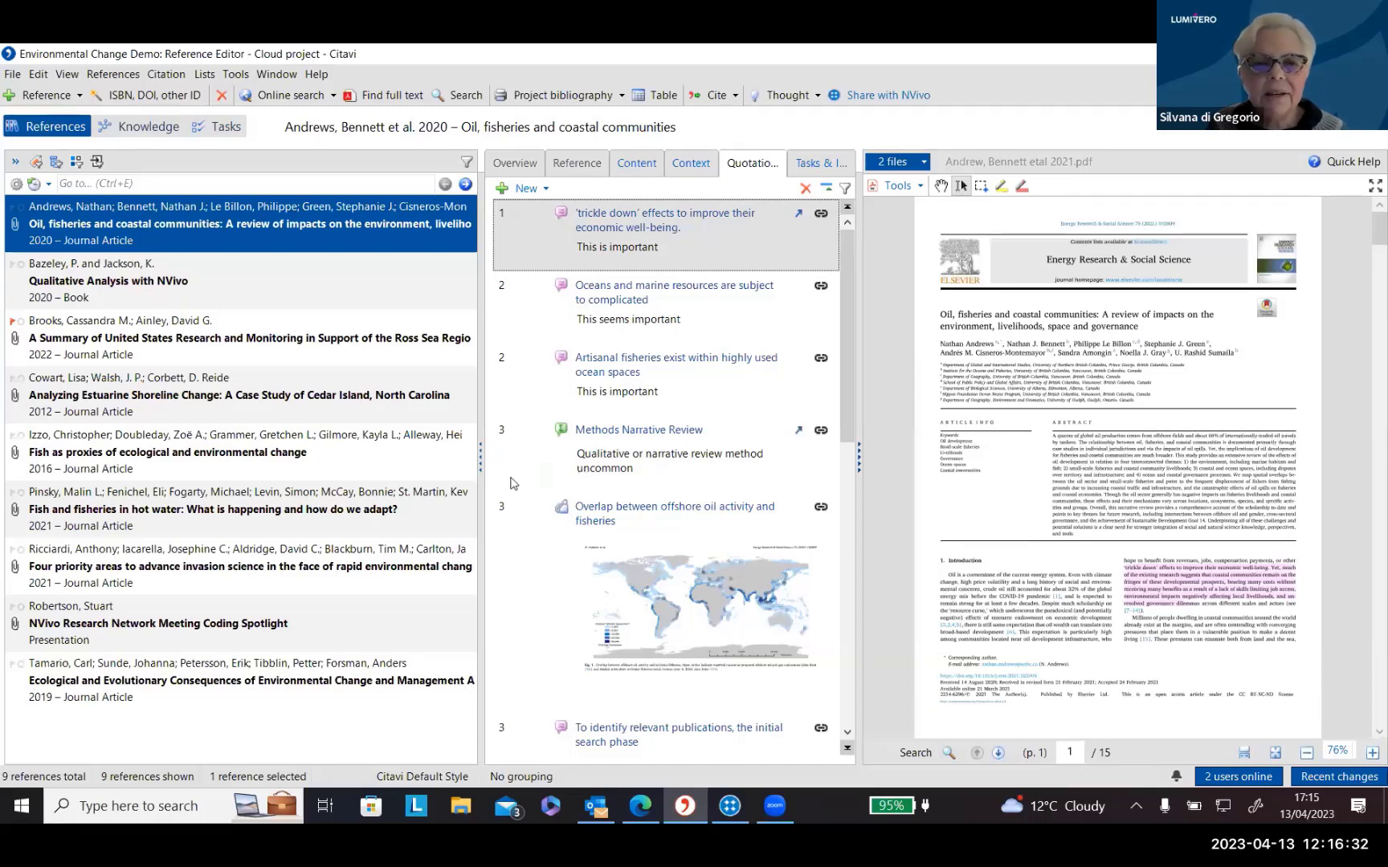
left_click_drag(482, 463, 487, 461)
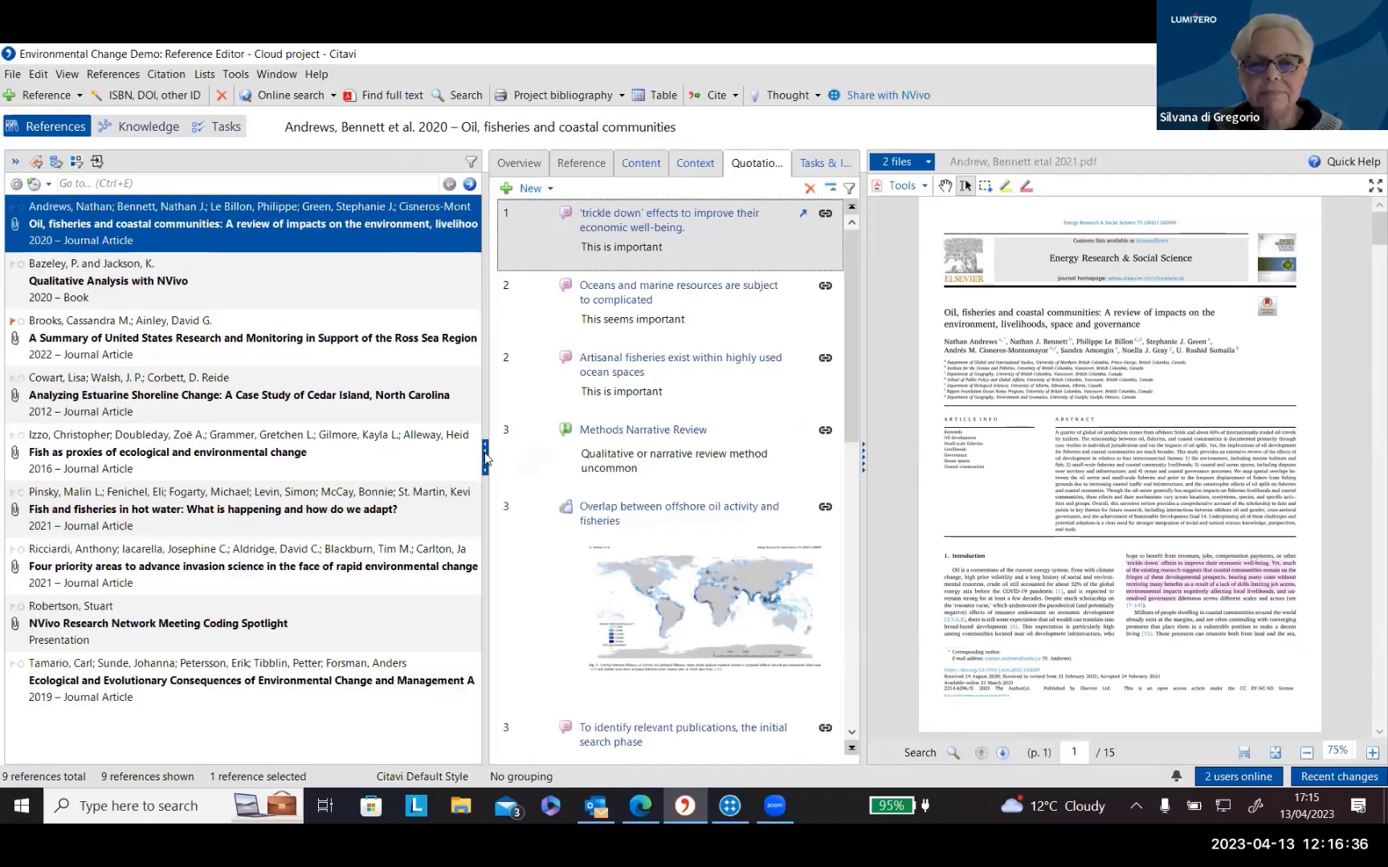
left_click_drag(486, 457, 268, 459)
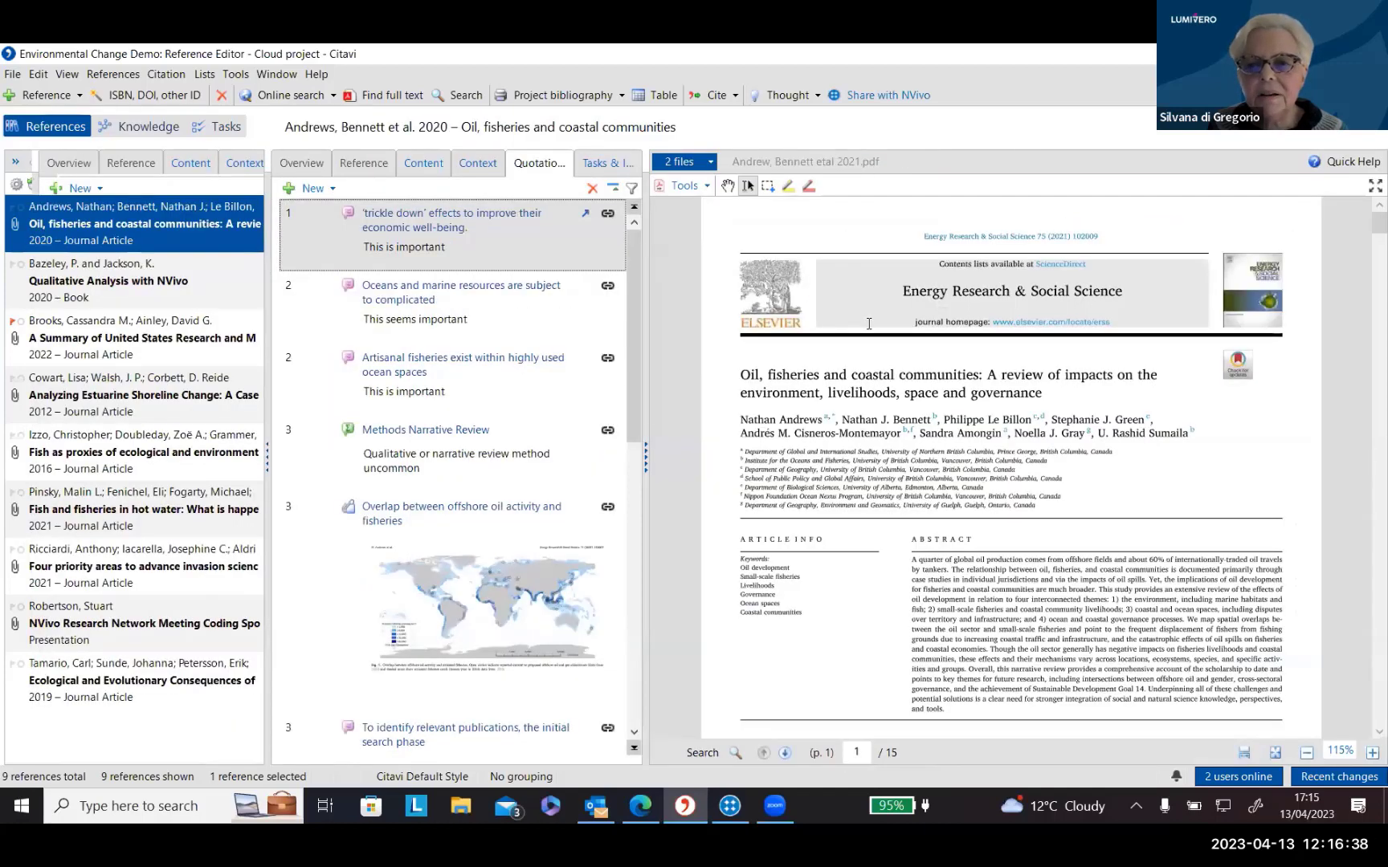
Examine the article's first page alongside its saved quotations, from the marine resources quotation to Methods Narrative Review.
scroll(1081, 410, "down", 3)
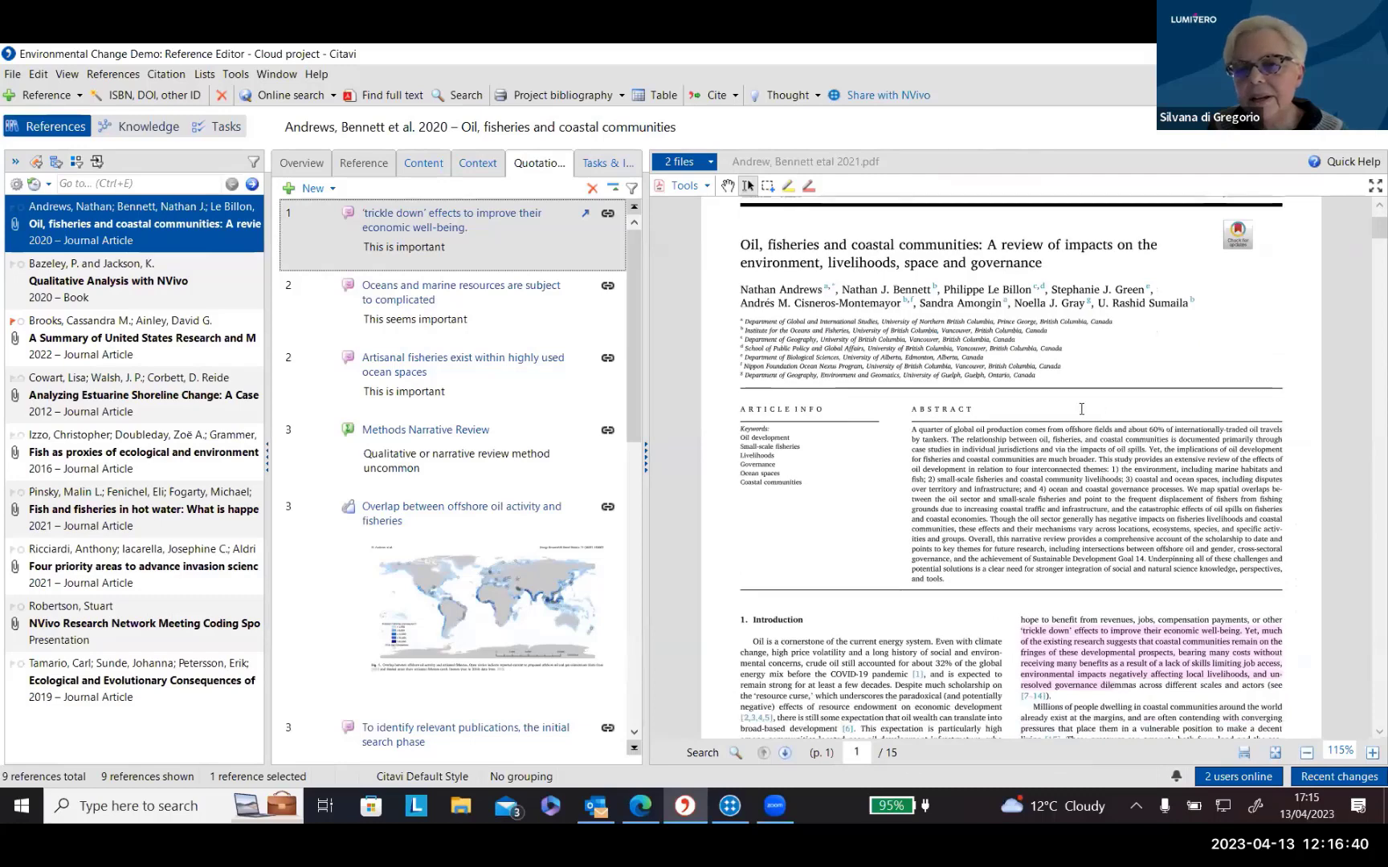
scroll(1081, 410, "up", 2)
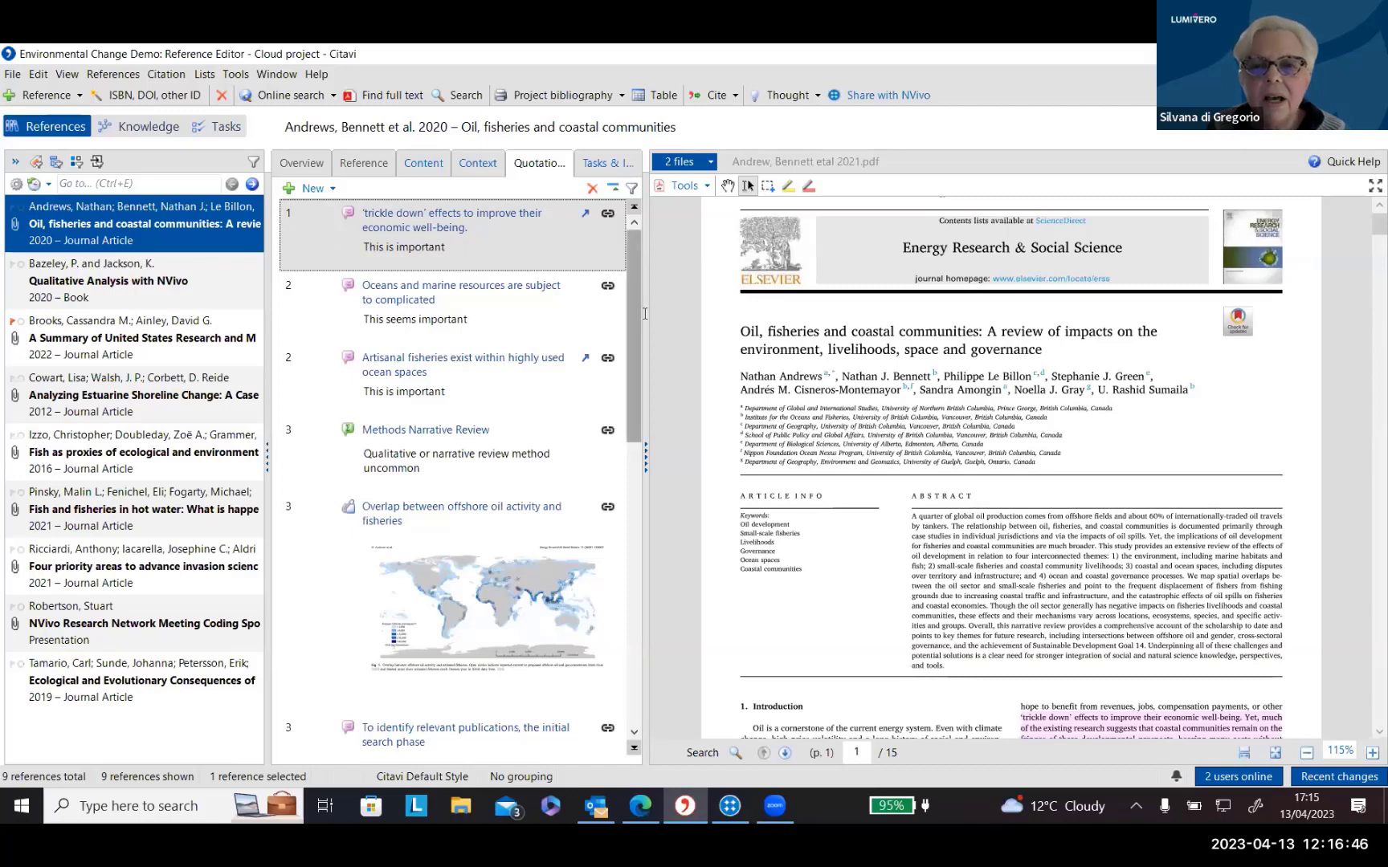
scroll(827, 396, "down", 2)
scroll(827, 396, "down", 2)
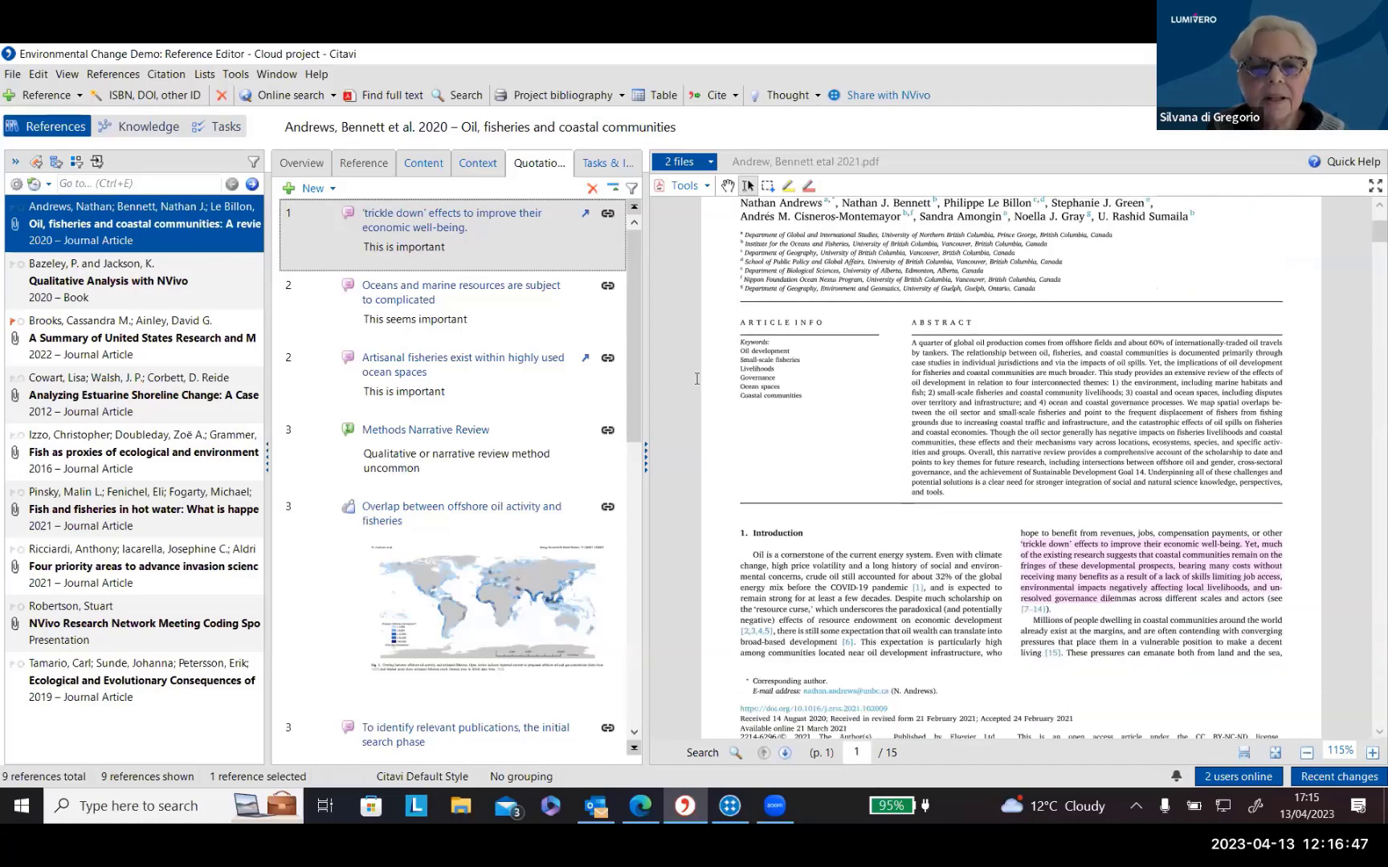
left_click(507, 304)
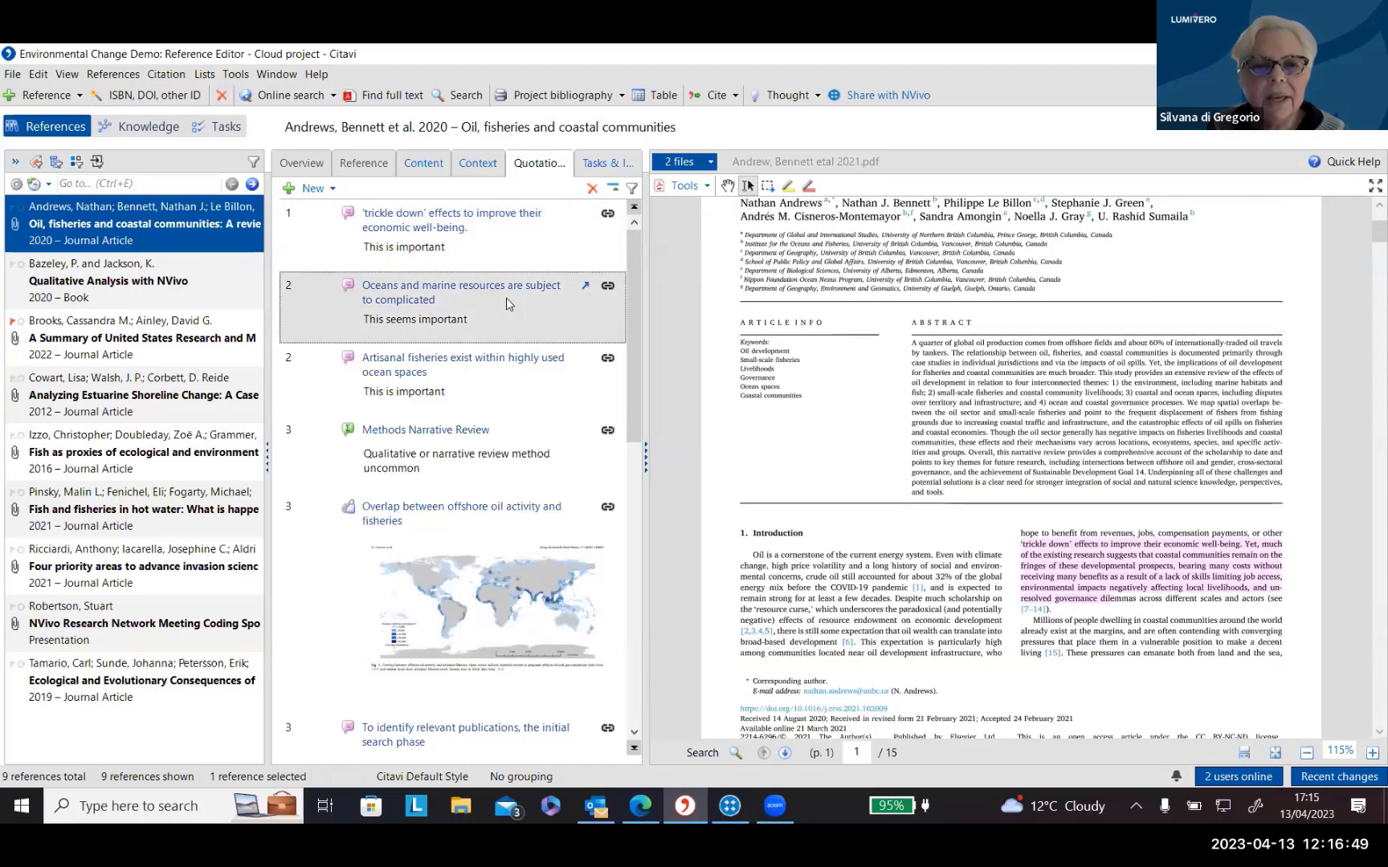
left_click(509, 369)
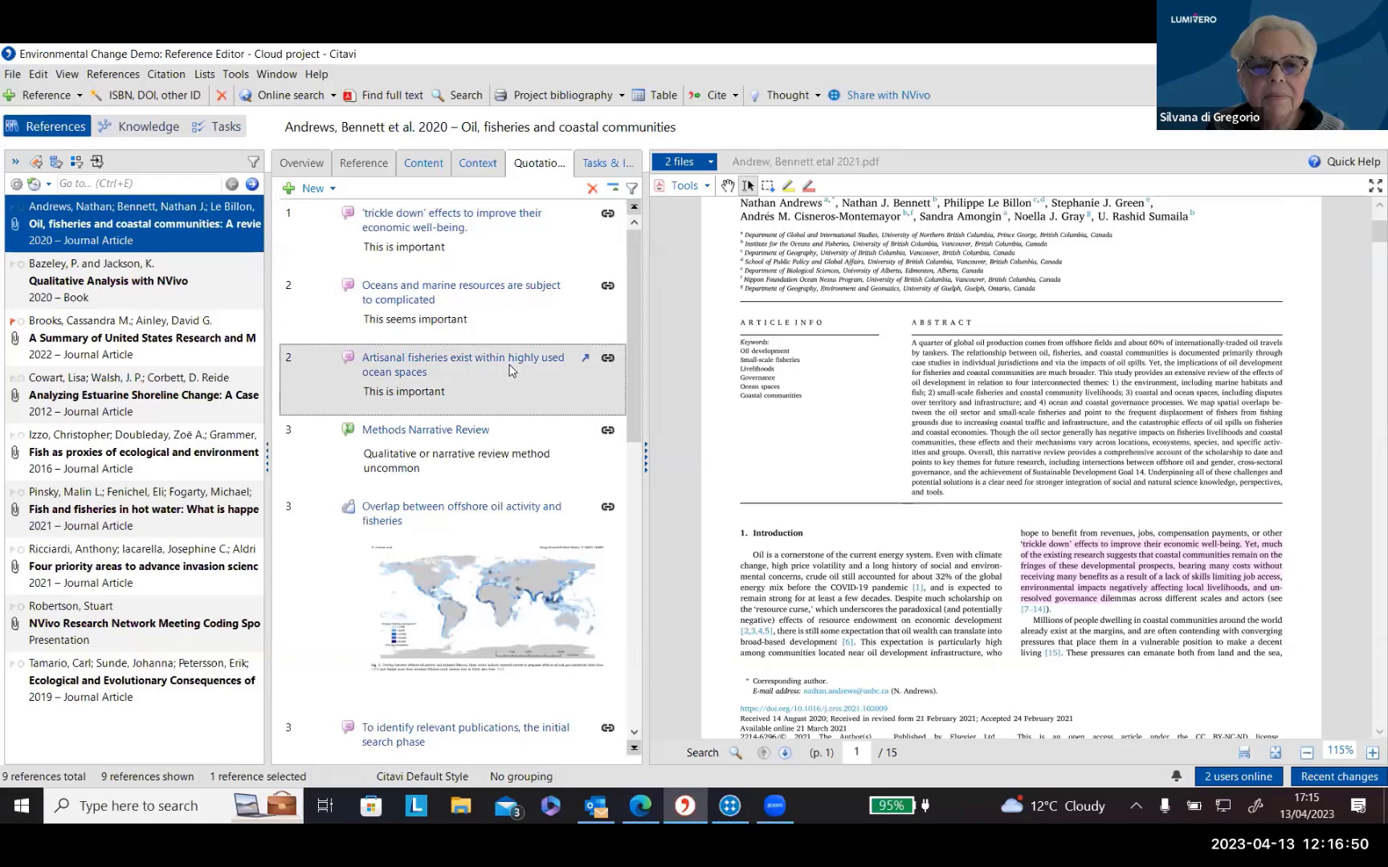
left_click(495, 436)
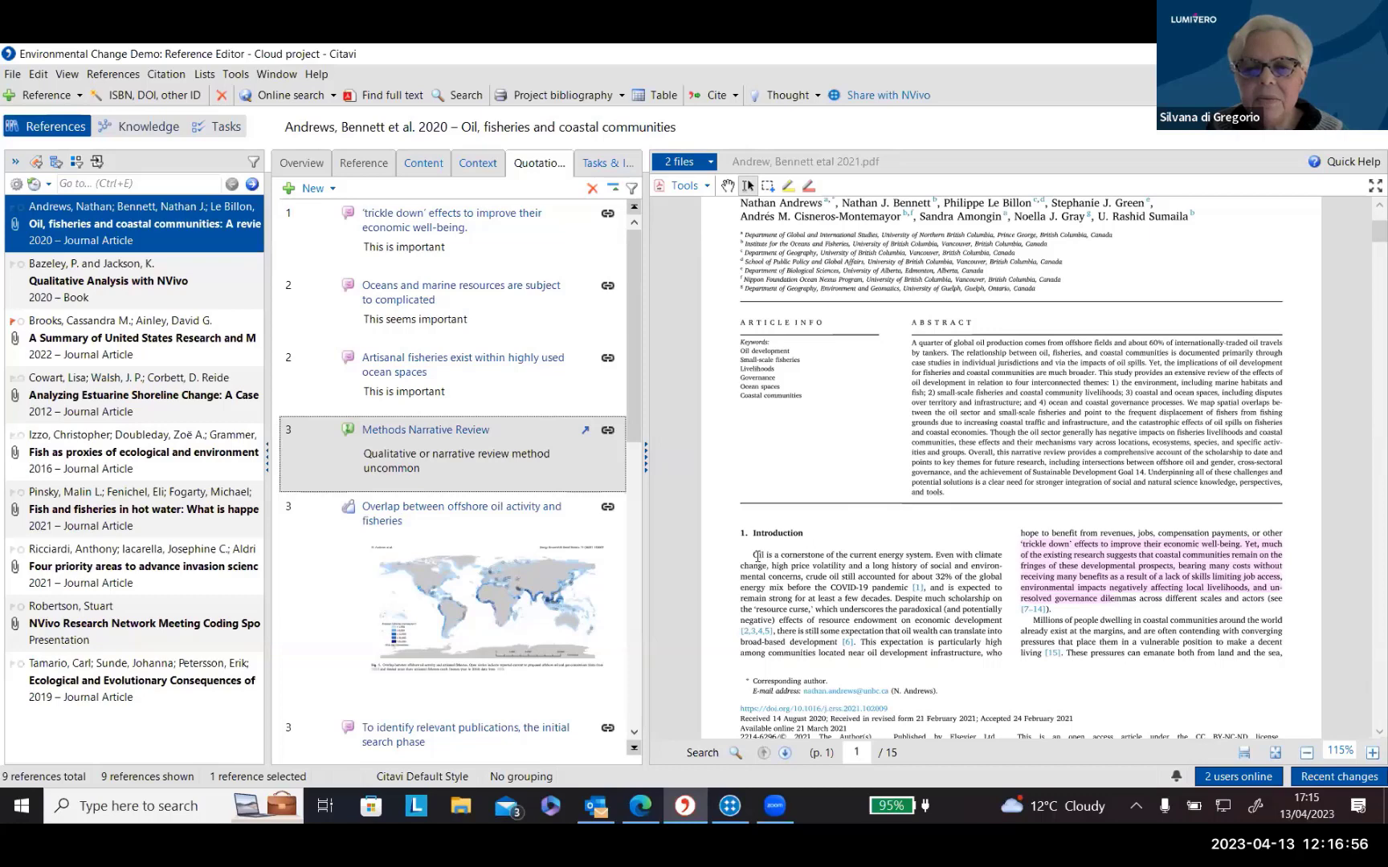
Save the Introduction's opening passage, from "Oil is a cornerstone" to "COVID-19 pandemi", as a direct quotation assigned to category 1.2 Environment.
left_click_drag(755, 554, 906, 588)
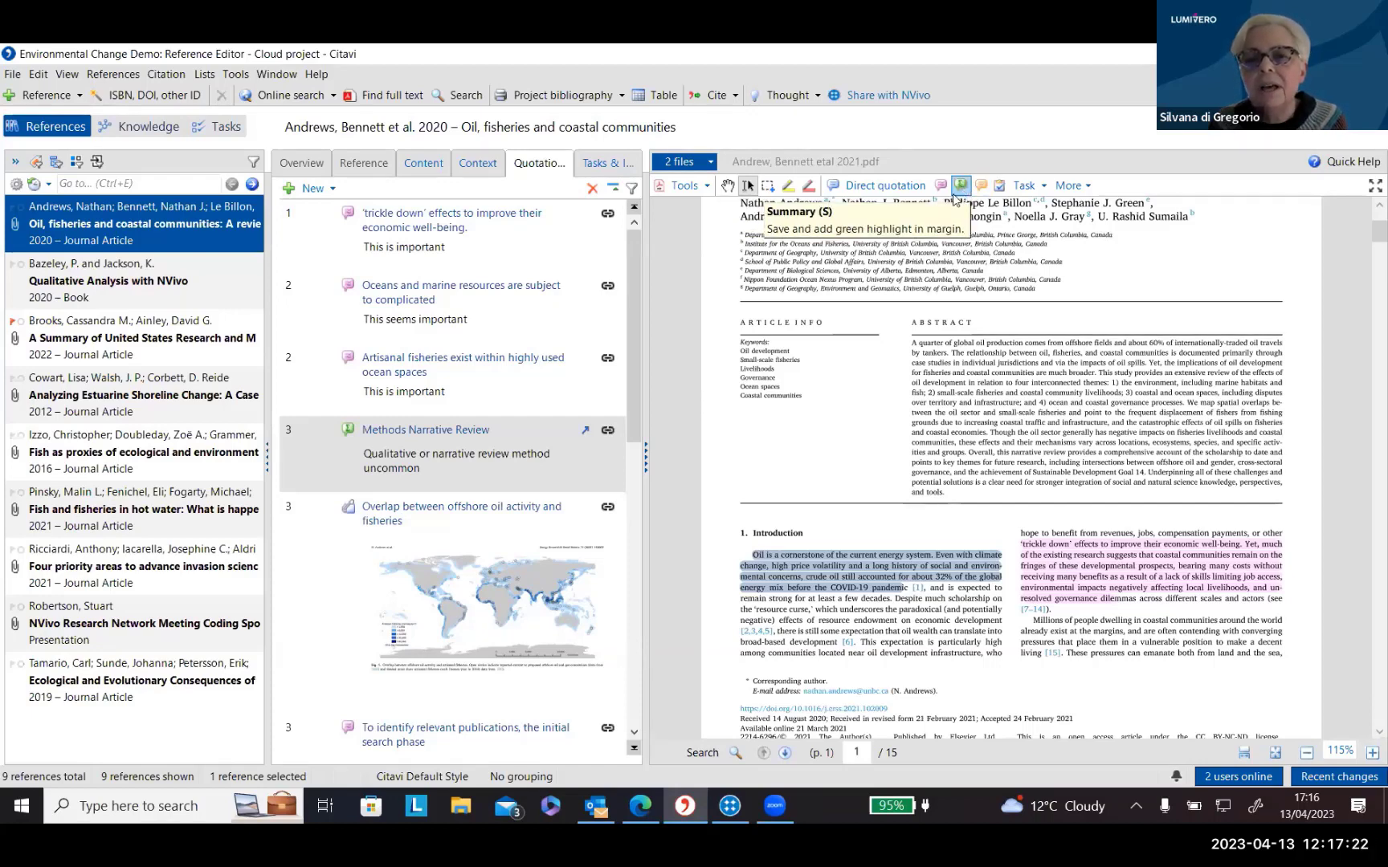
left_click(883, 187)
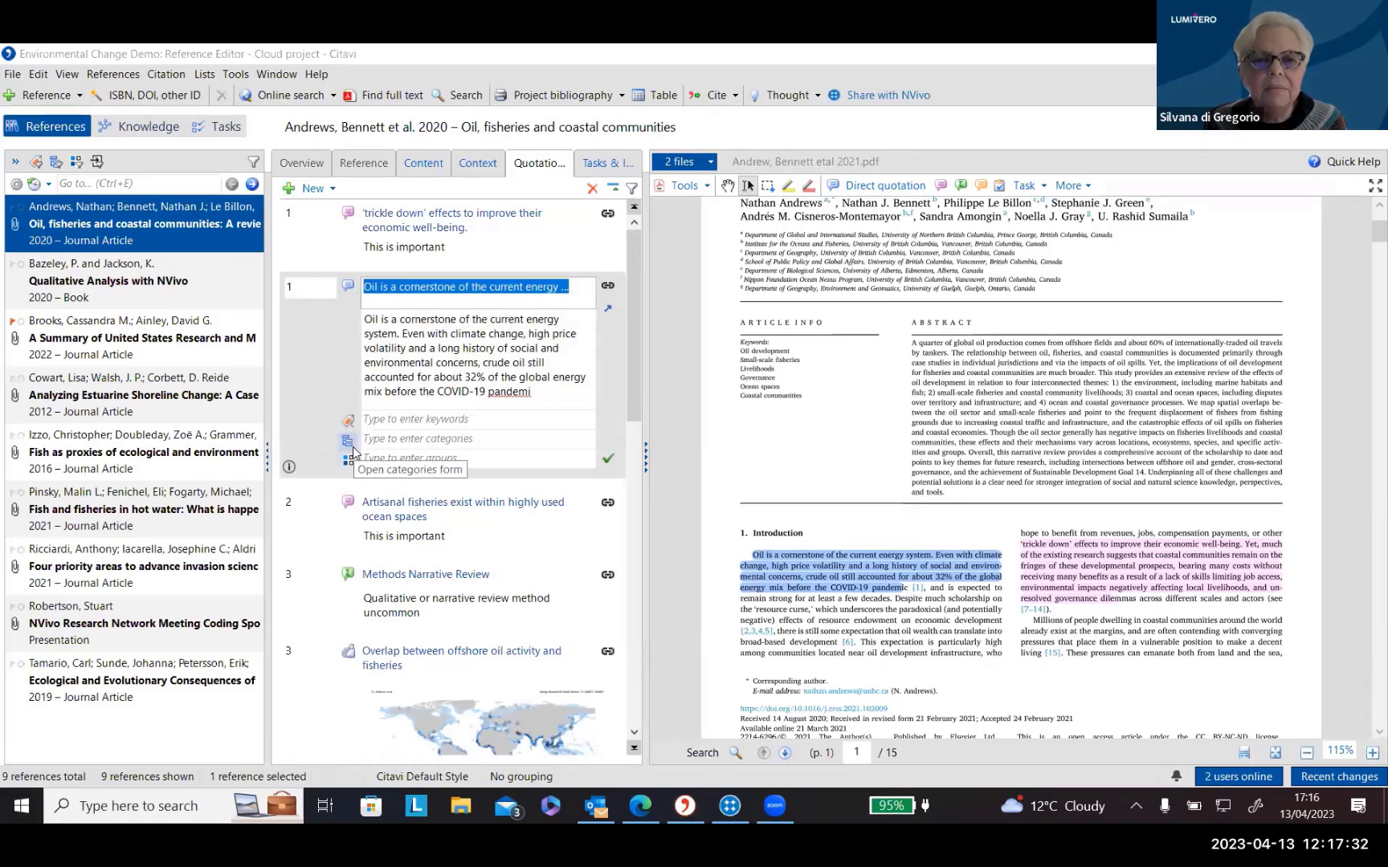
left_click(352, 446)
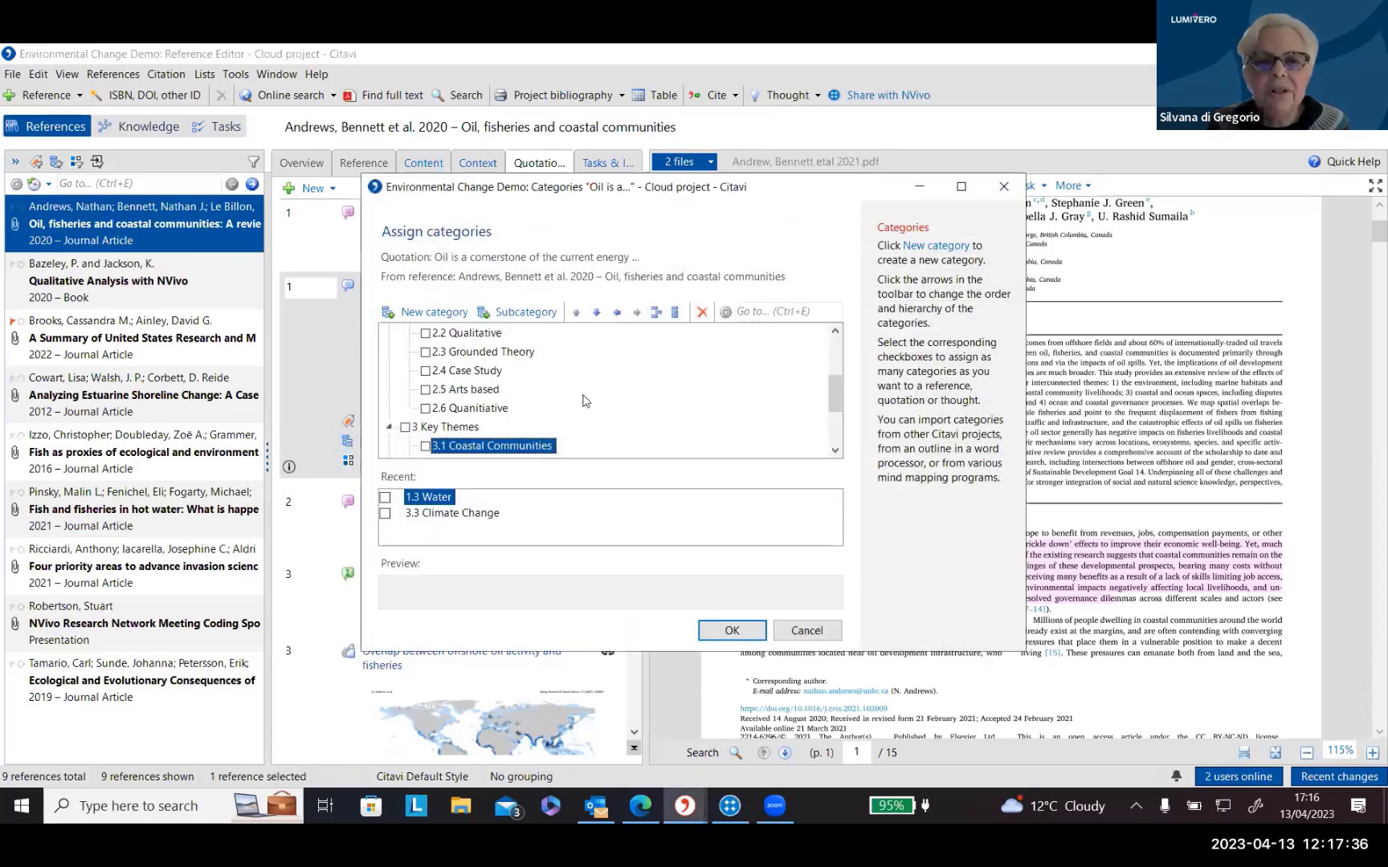
scroll(585, 401, "up", 1)
scroll(585, 400, "up", 2)
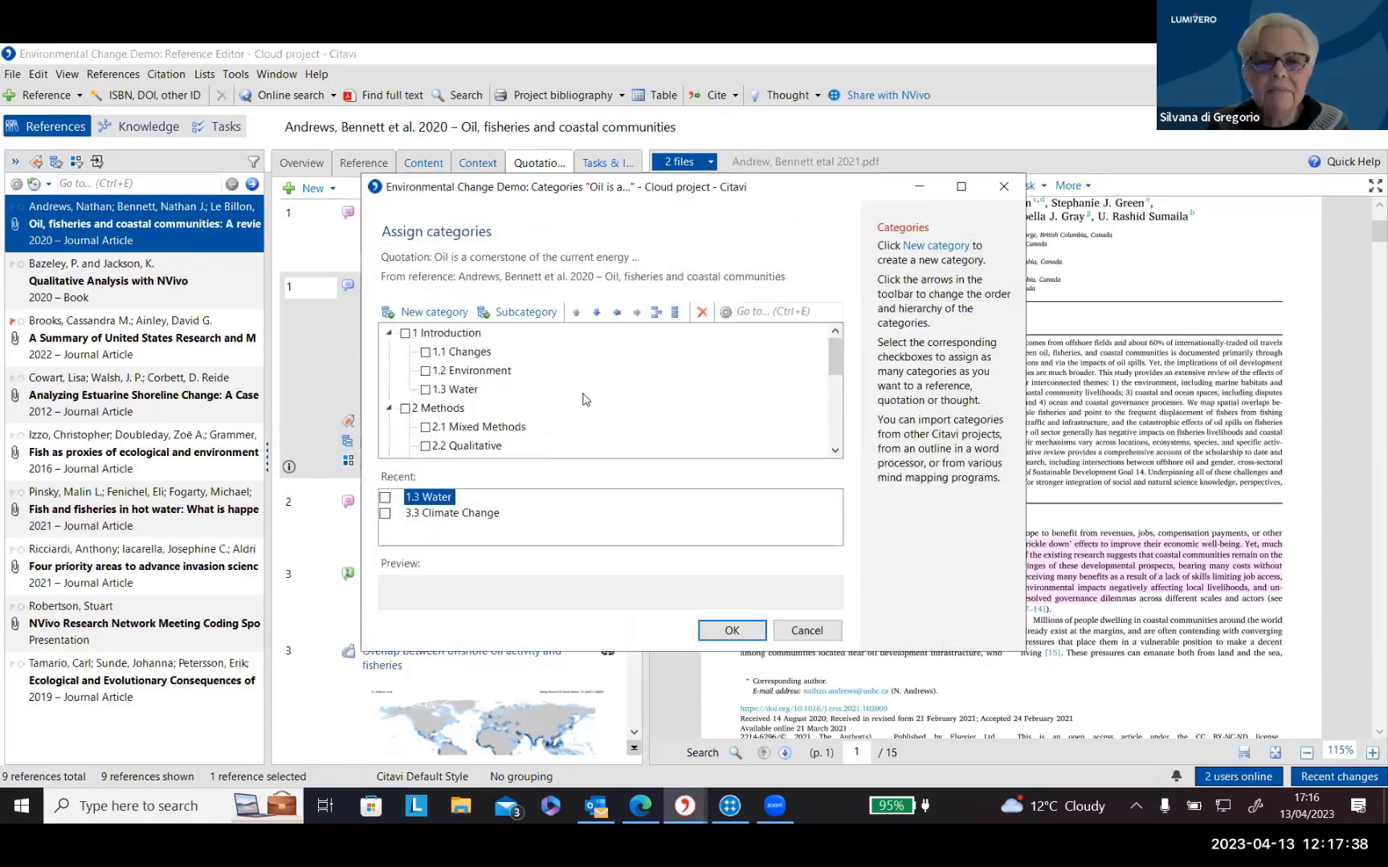
left_click(425, 371)
scroll(508, 387, "down", 1)
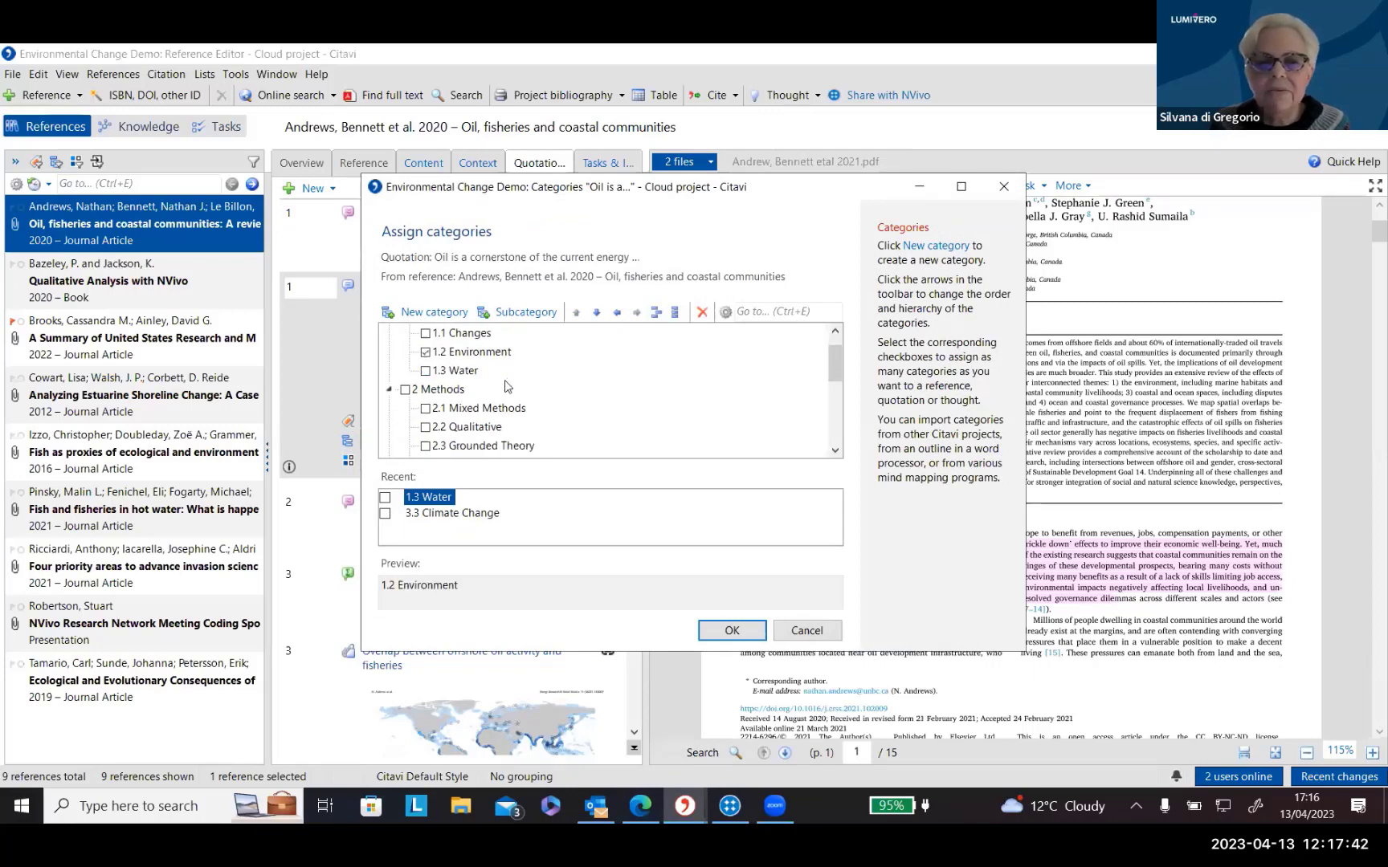
left_click(732, 632)
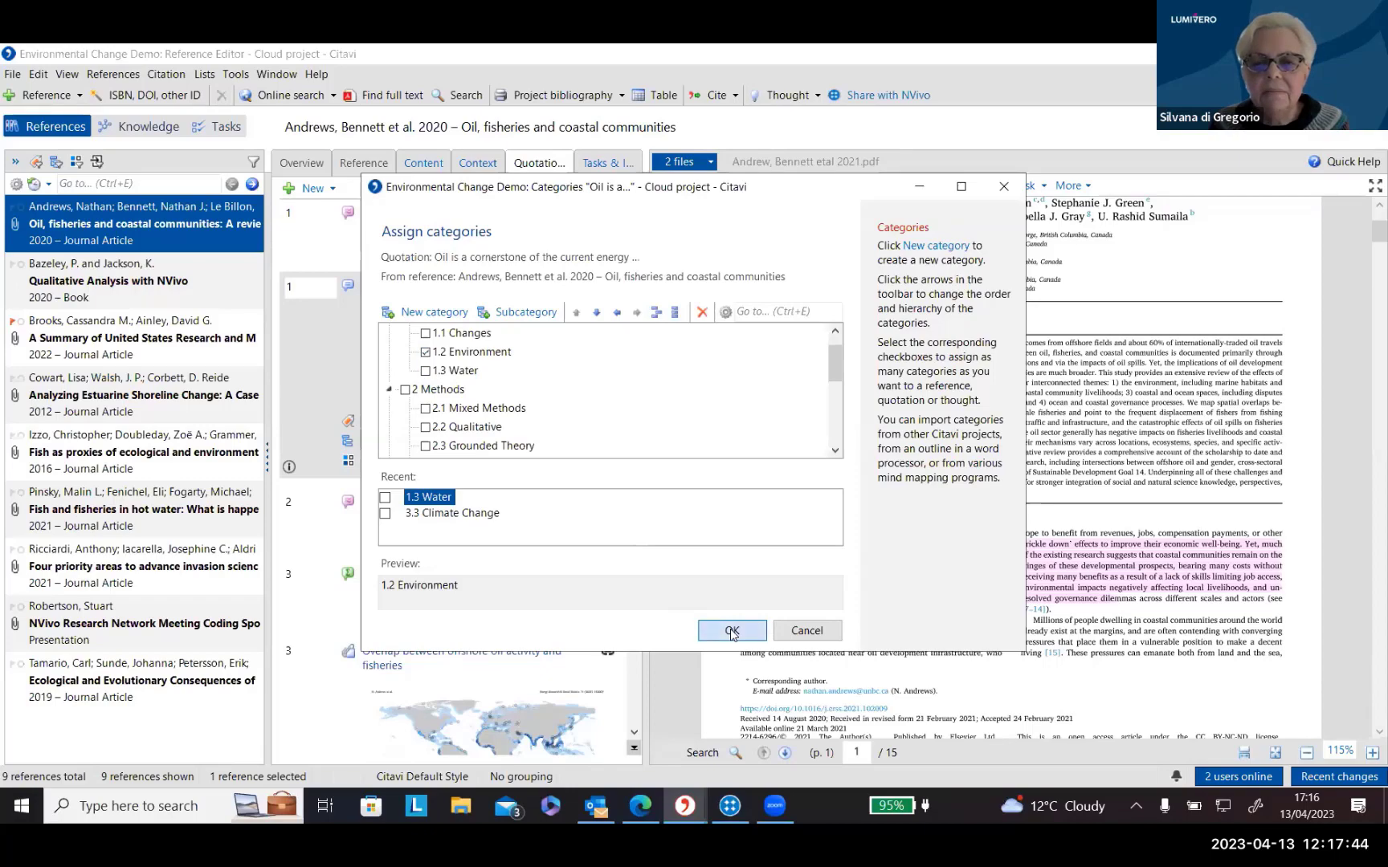
scroll(1101, 463, "down", 3)
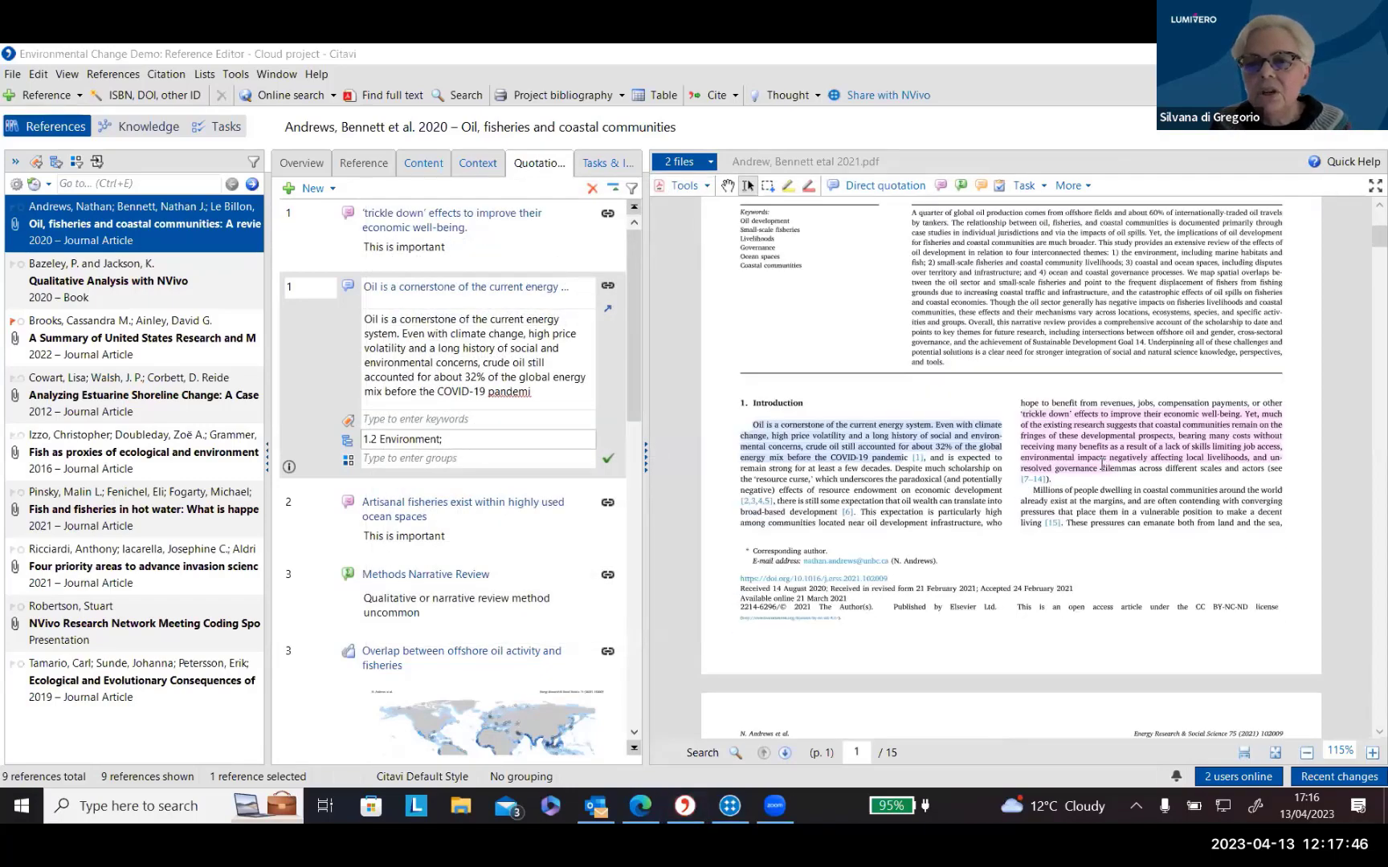
scroll(1102, 463, "down", 10)
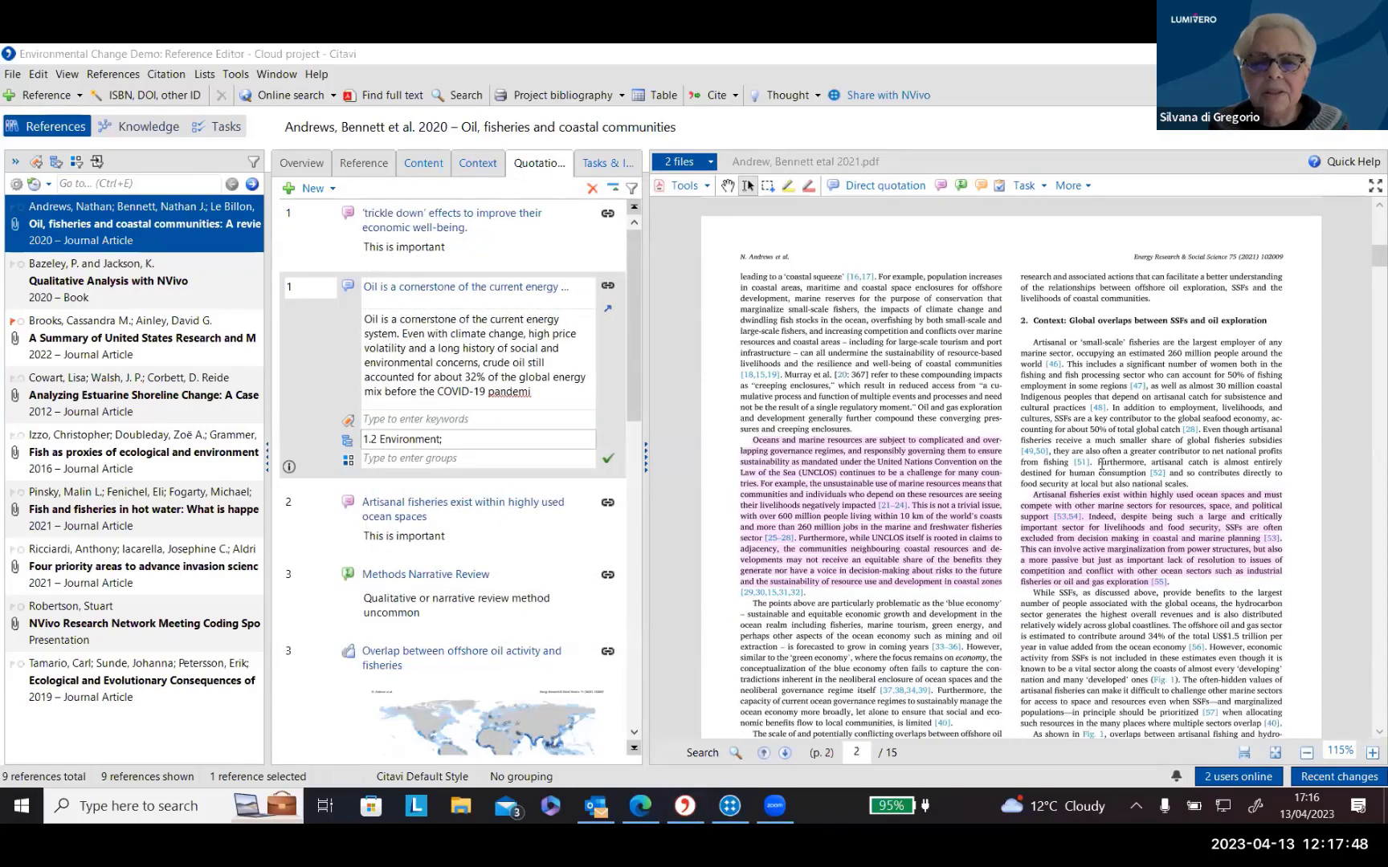
scroll(1102, 463, "up", 2)
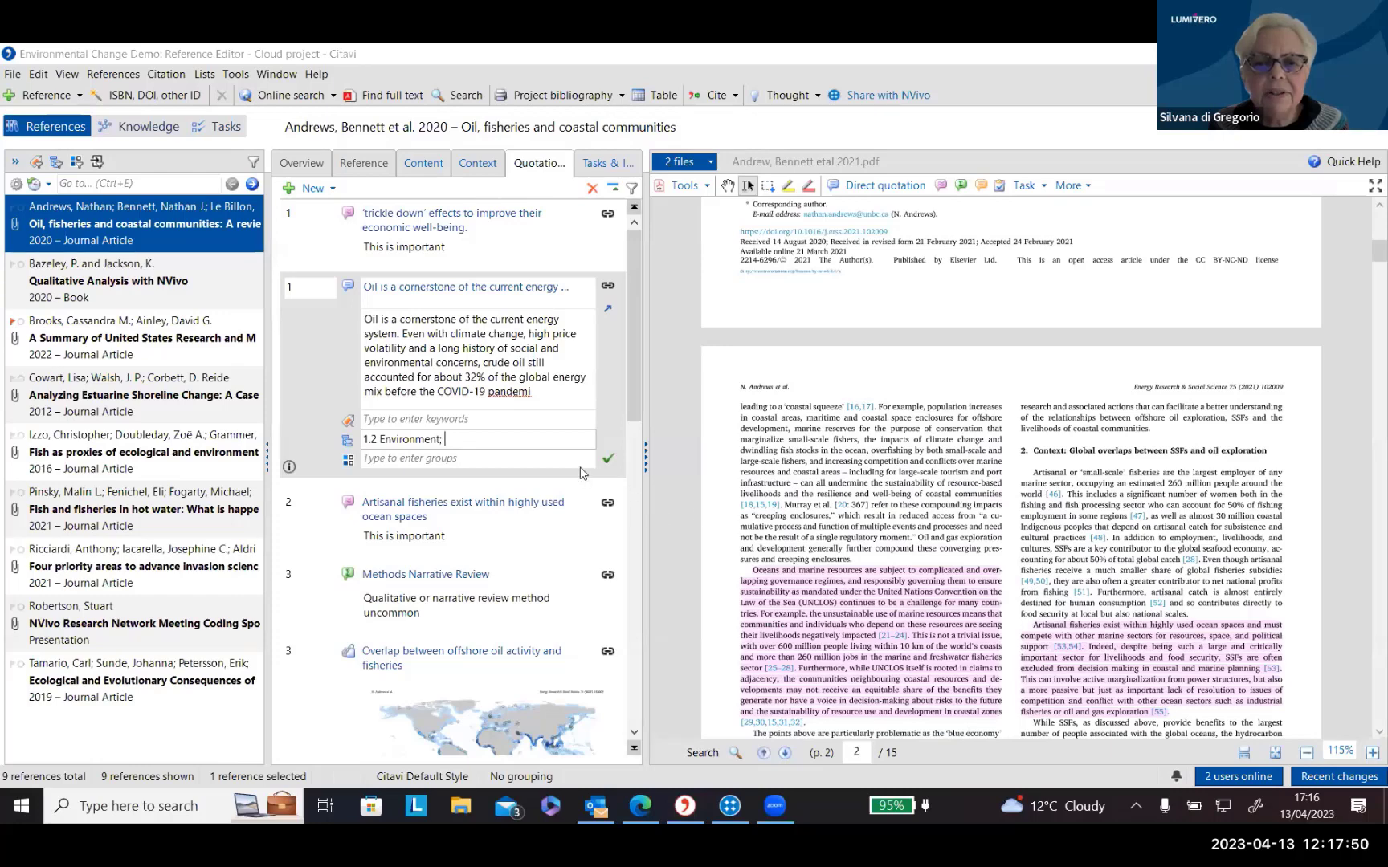
left_click(607, 459)
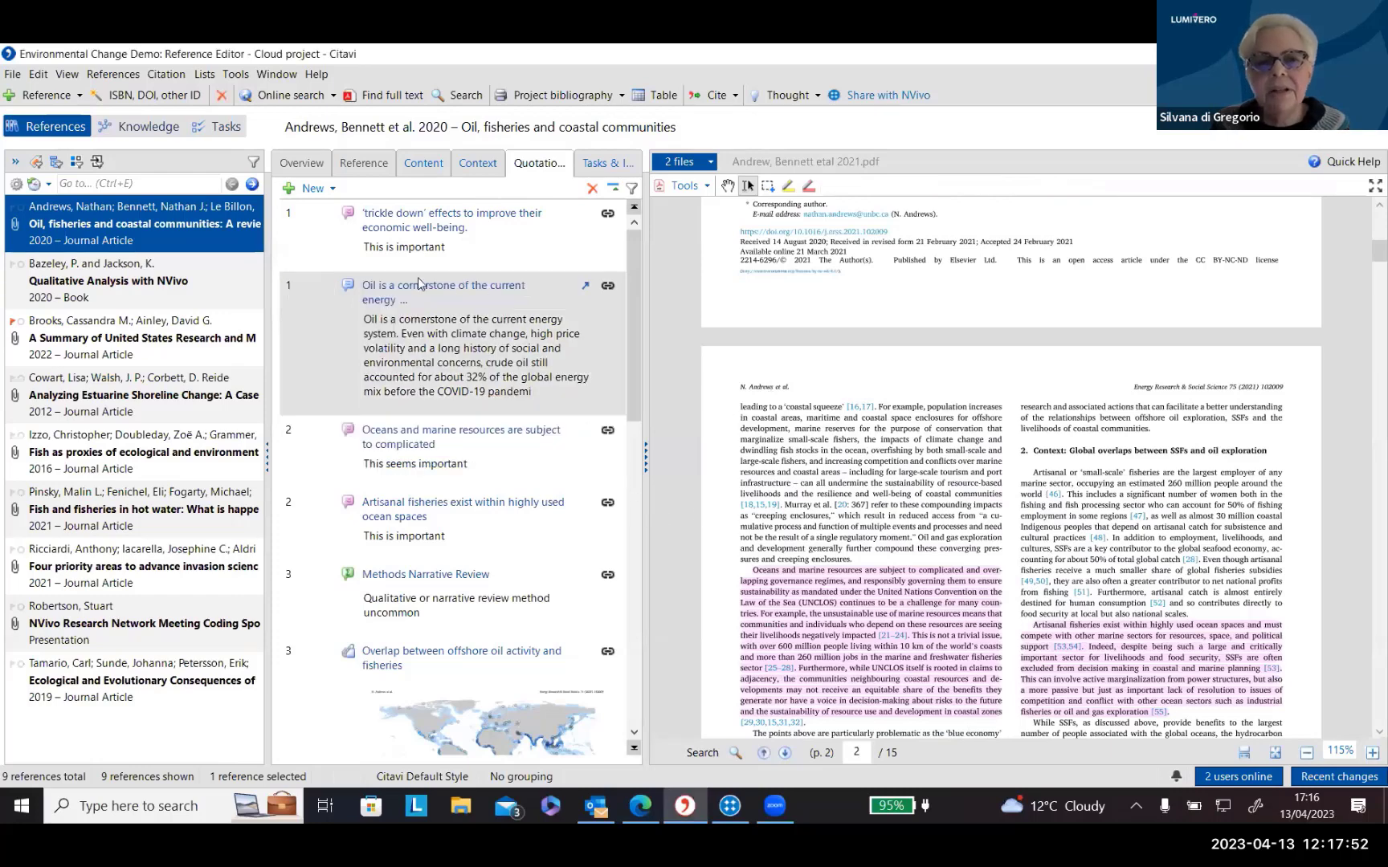
Show the source passages of the "trickle down", marine resources and artisanal fisheries quotations in the PDF.
left_click(415, 233)
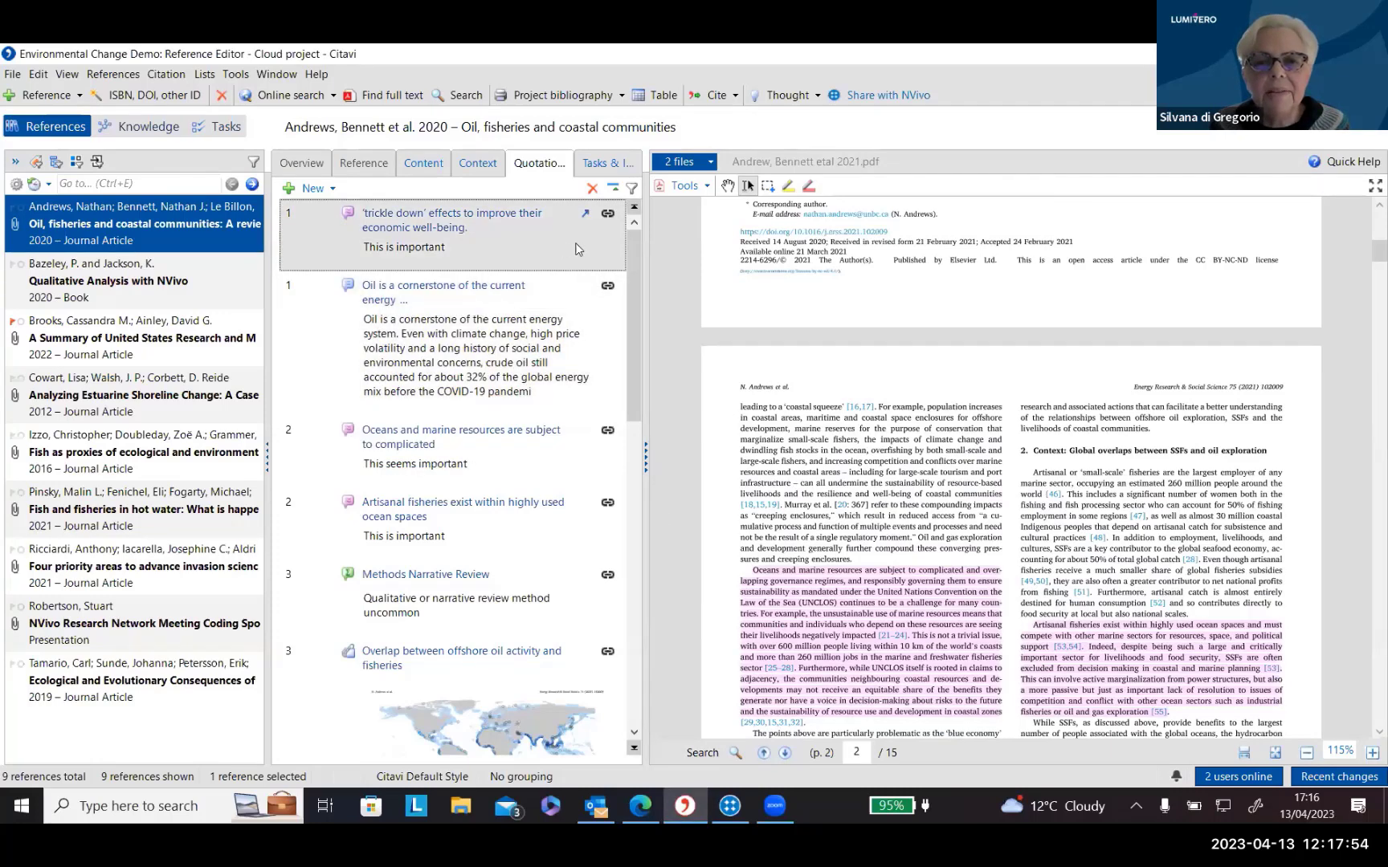
left_click(612, 220)
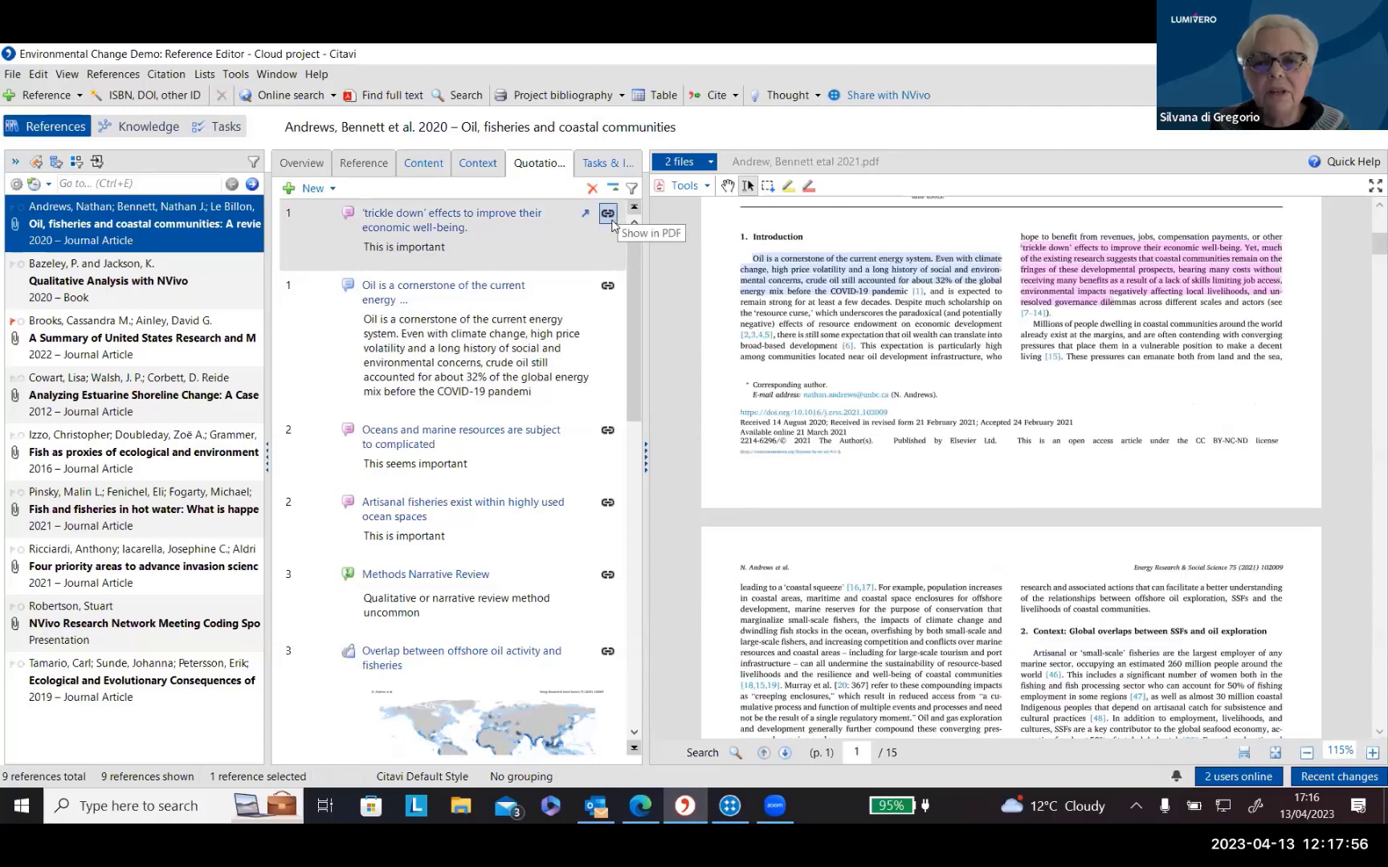
left_click(484, 444)
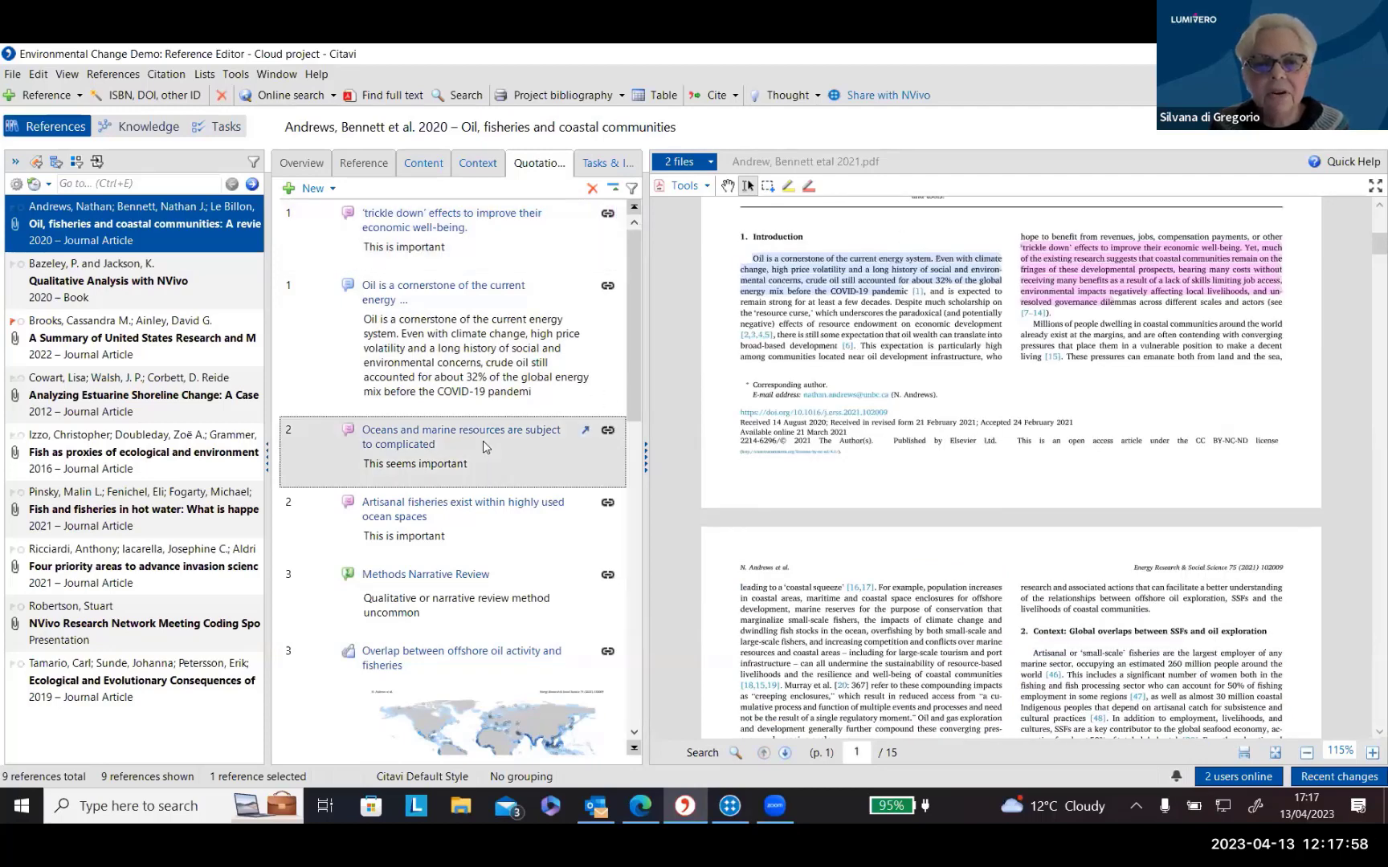
left_click(607, 432)
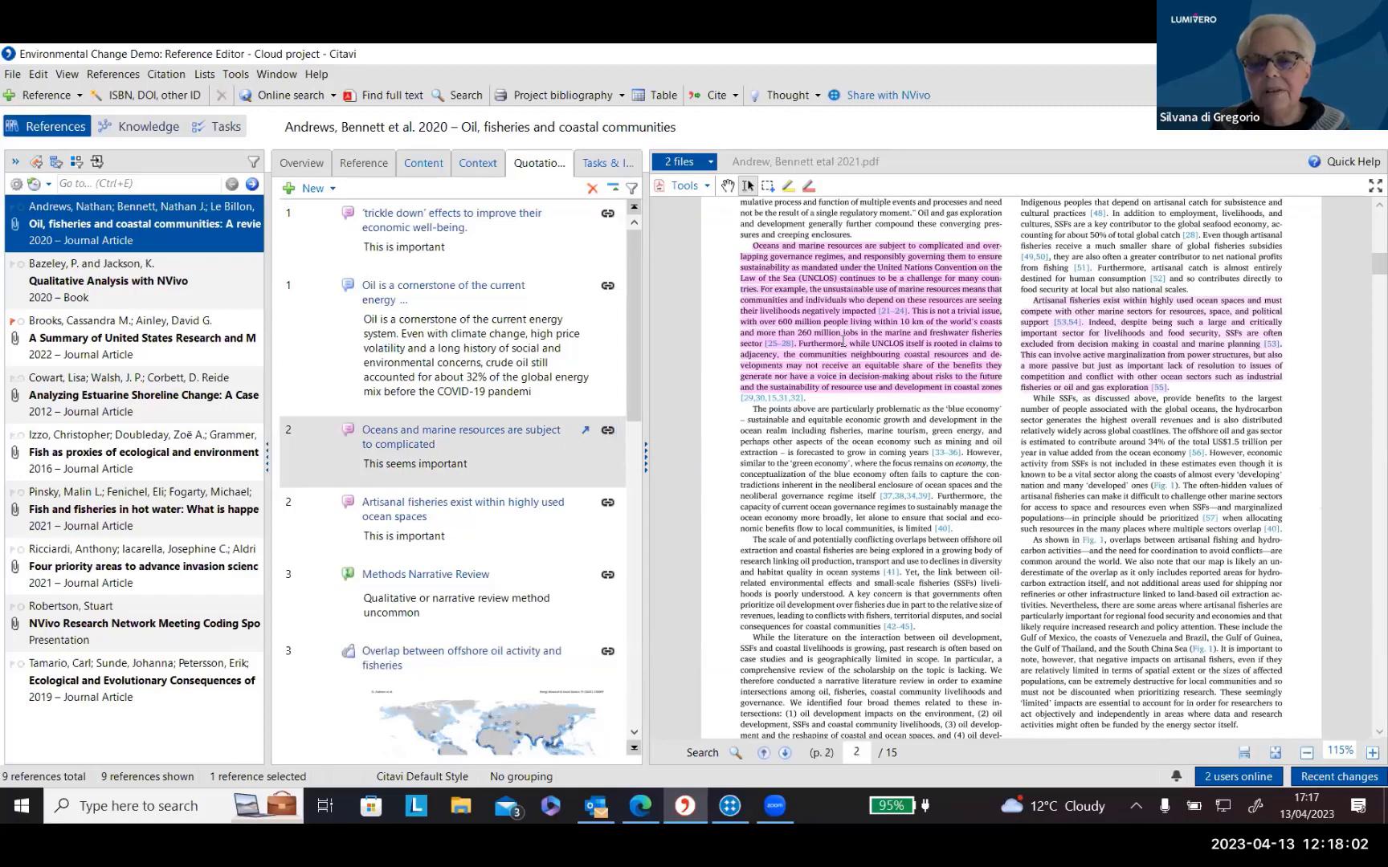
left_click(473, 528)
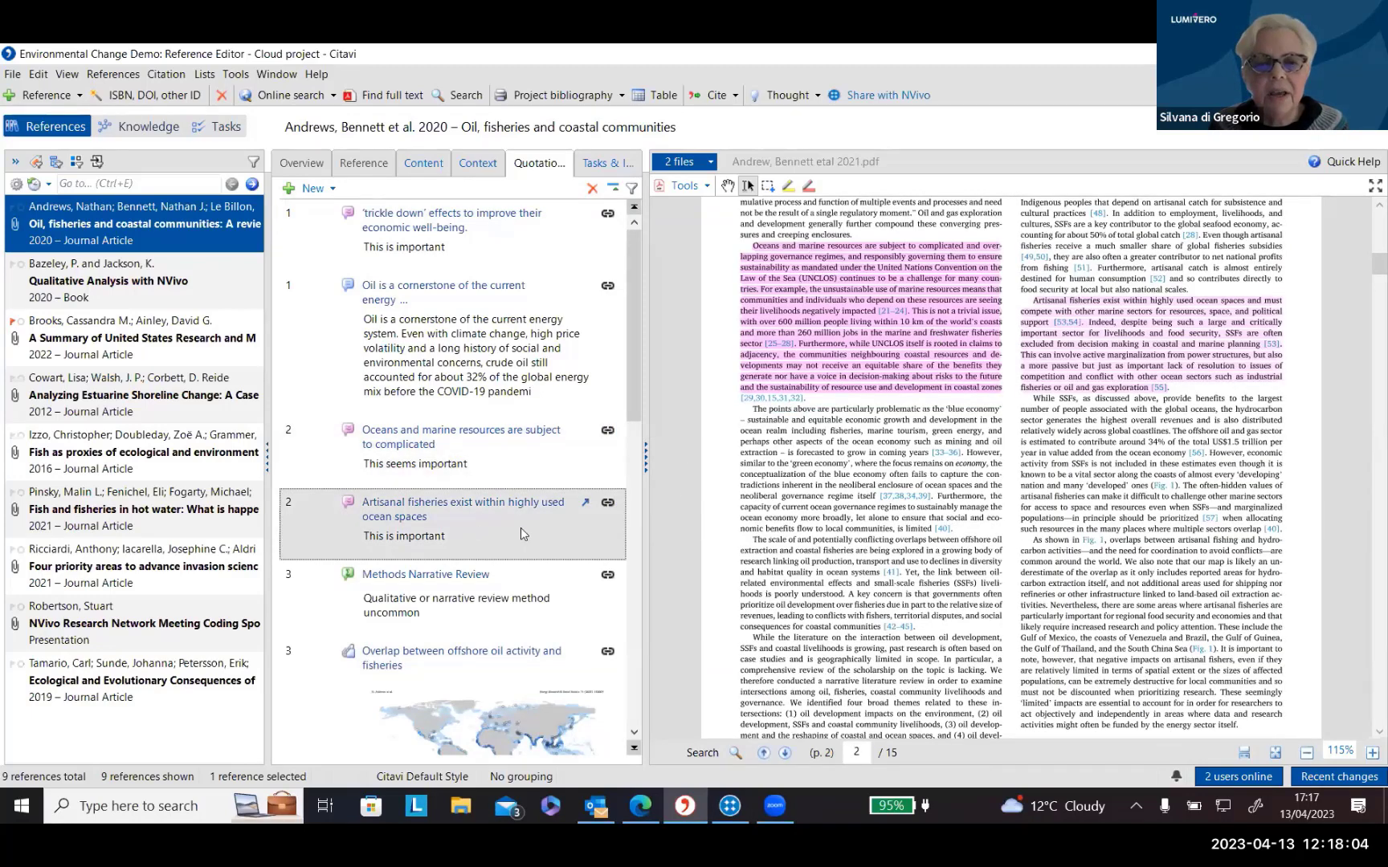
left_click(608, 504)
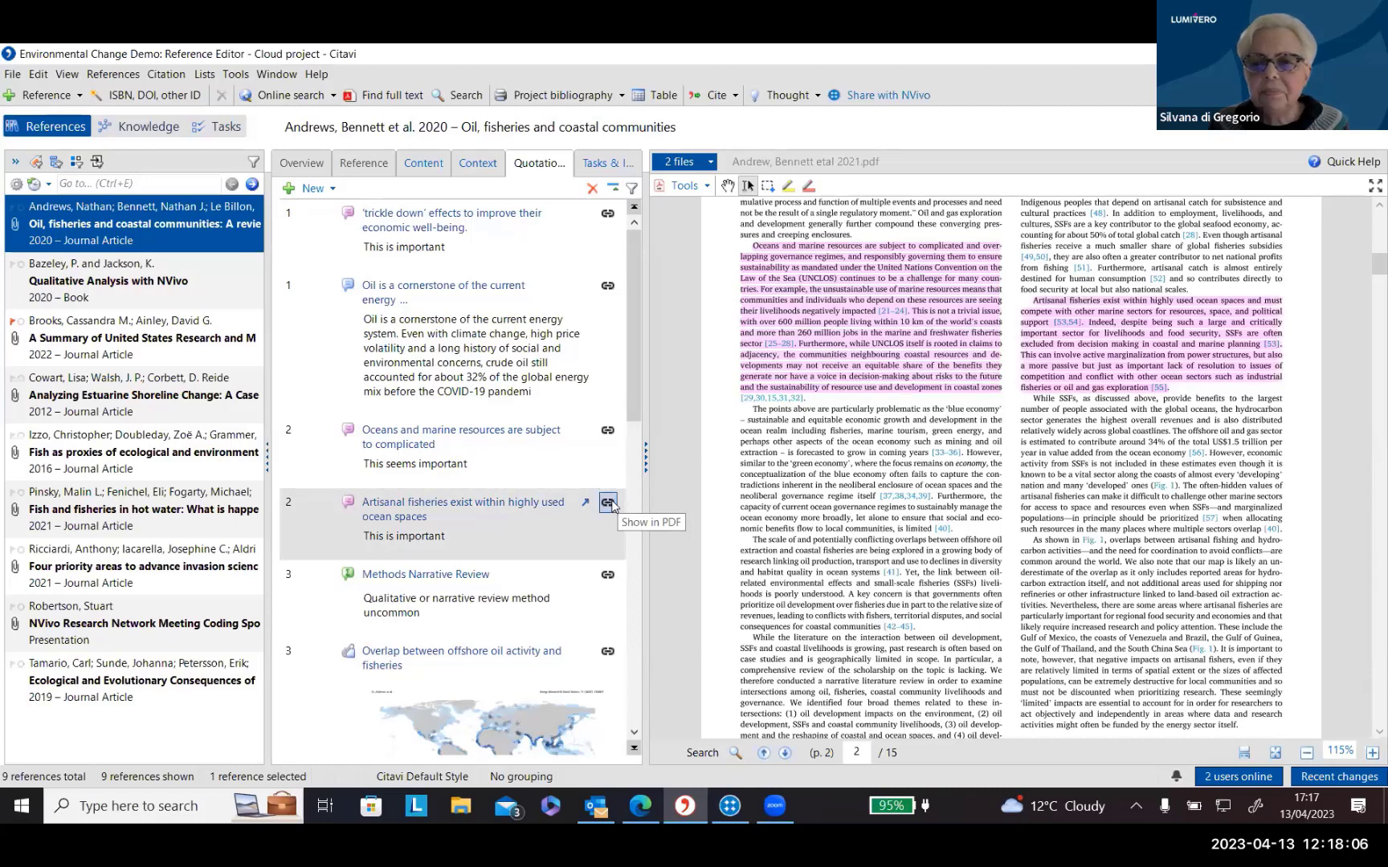
Show the world map saved as "Overlap between offshore oil activity and fisheries" at its location in the PDF.
scroll(520, 544, "down", 1)
scroll(530, 527, "down", 1)
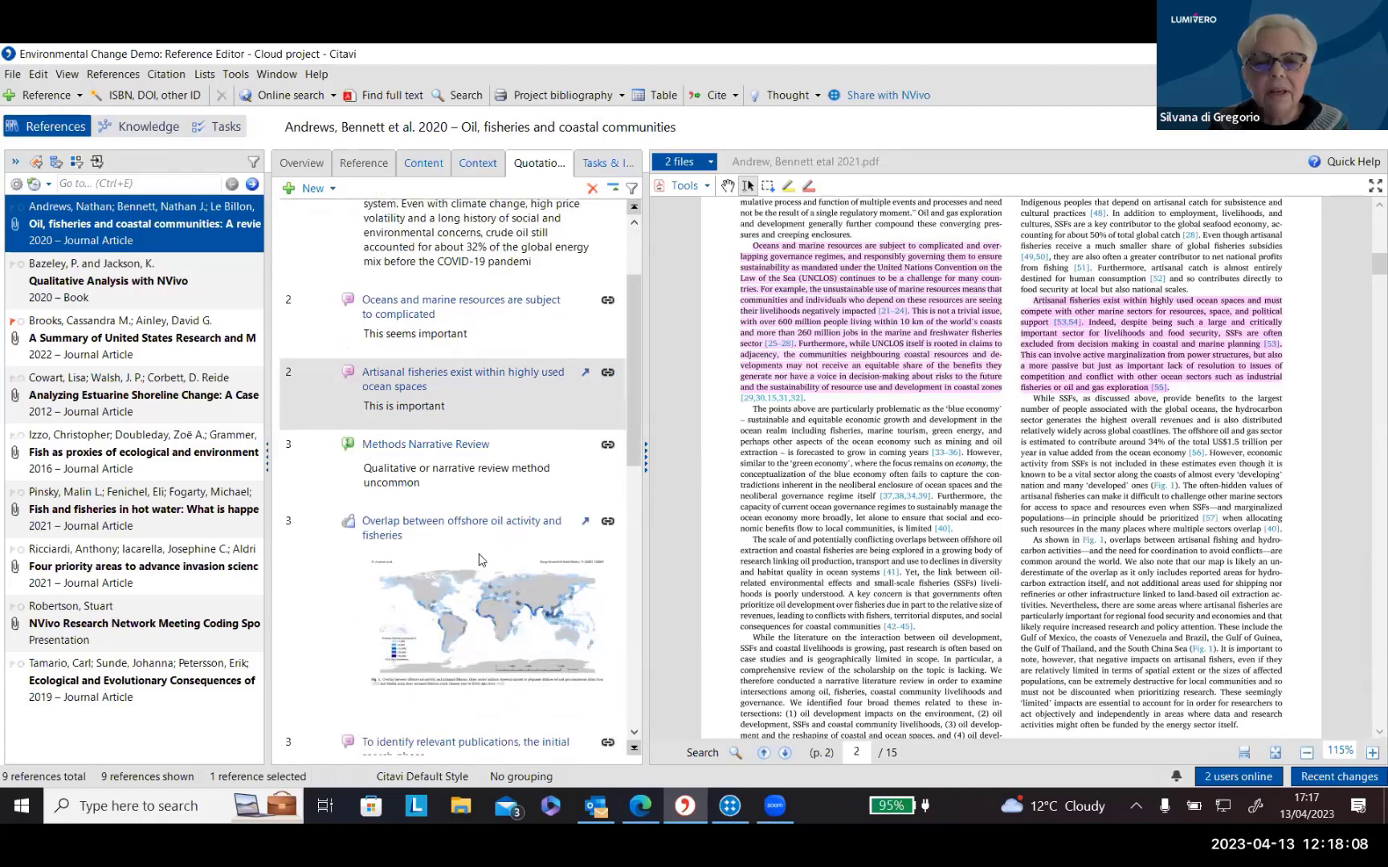
left_click(562, 528)
left_click(608, 523)
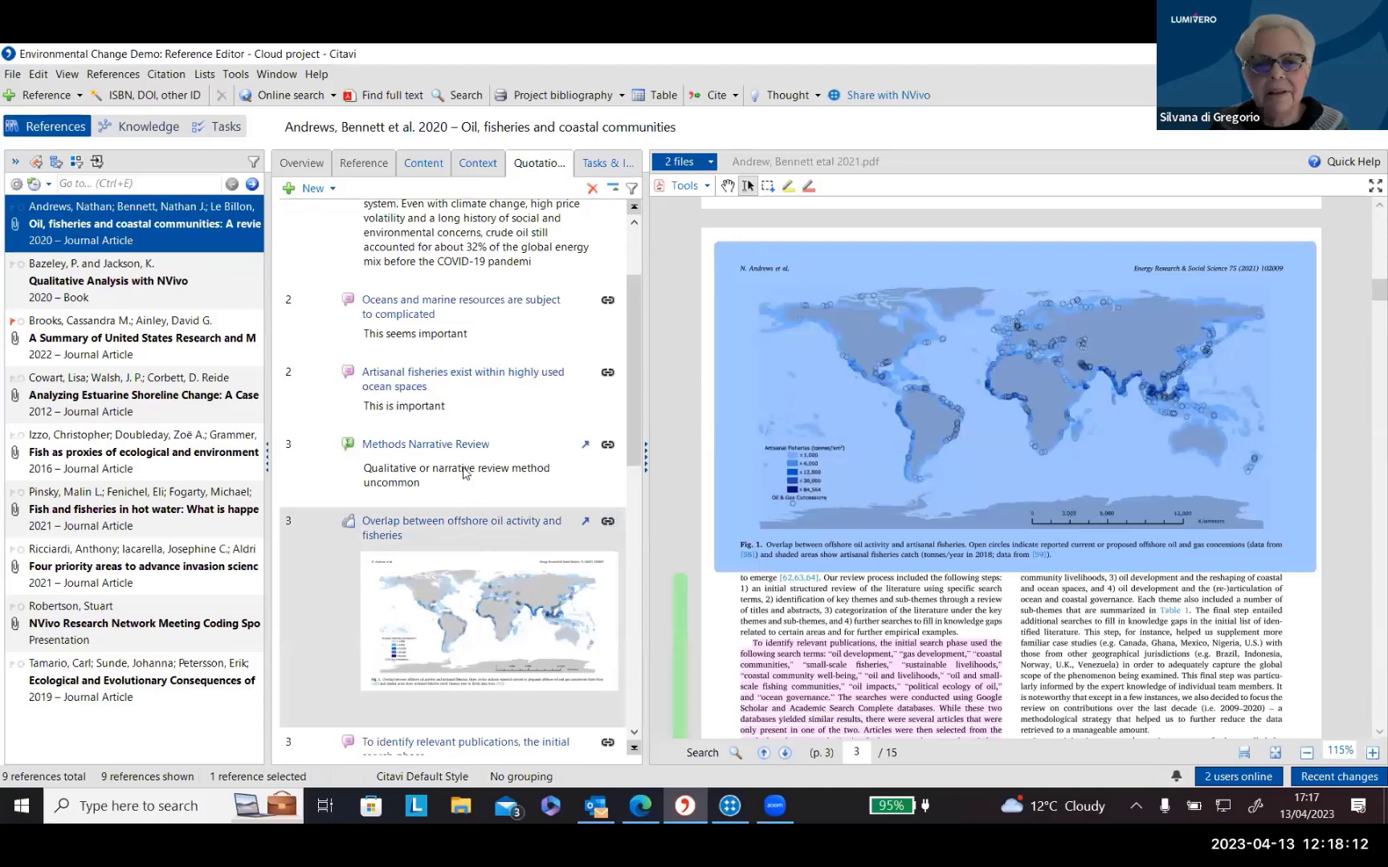
Review the remaining saved quotations of the oil and fisheries article, then its tasks and locations.
scroll(466, 491, "down", 5)
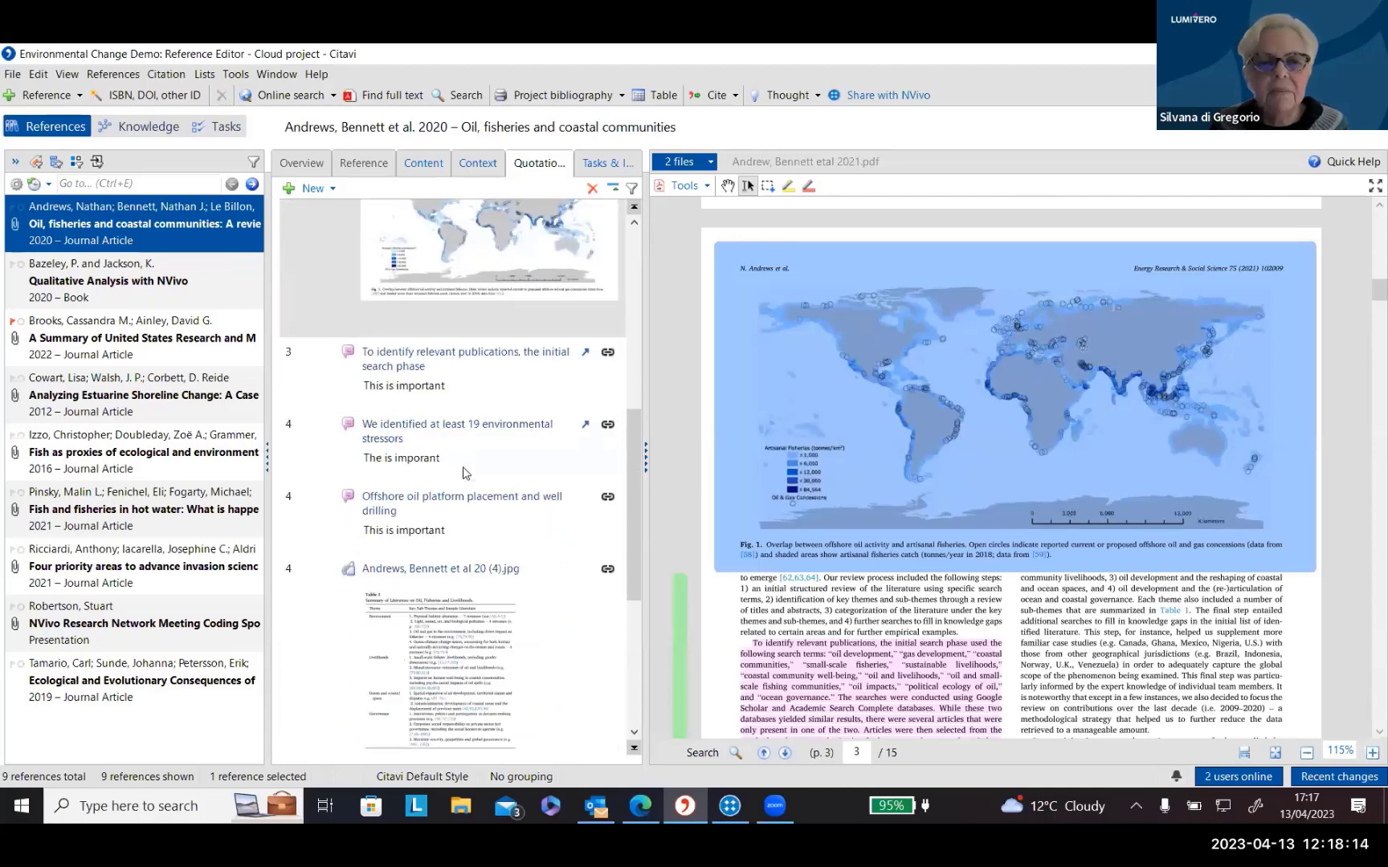
scroll(469, 464, "up", 5)
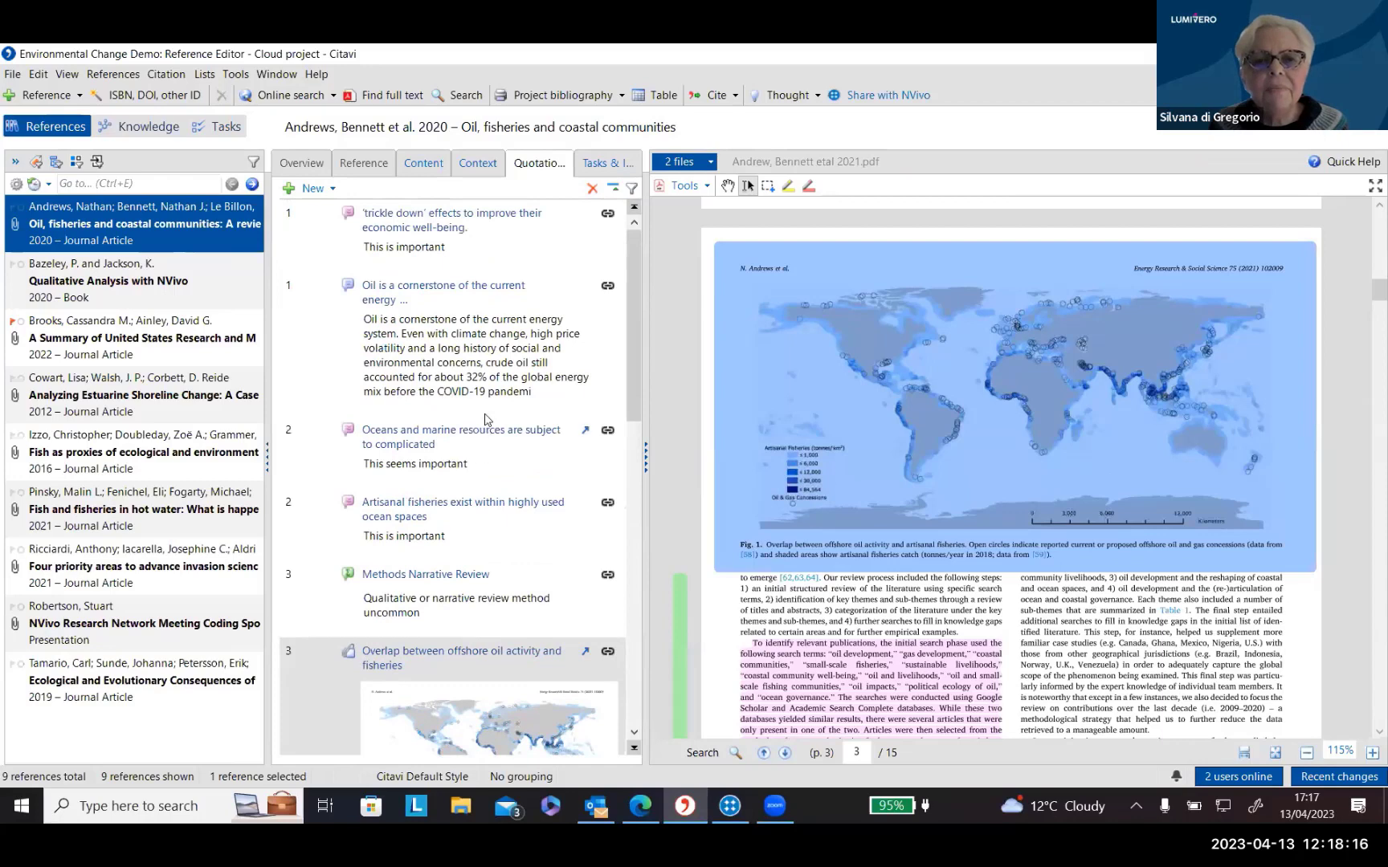
left_click(604, 165)
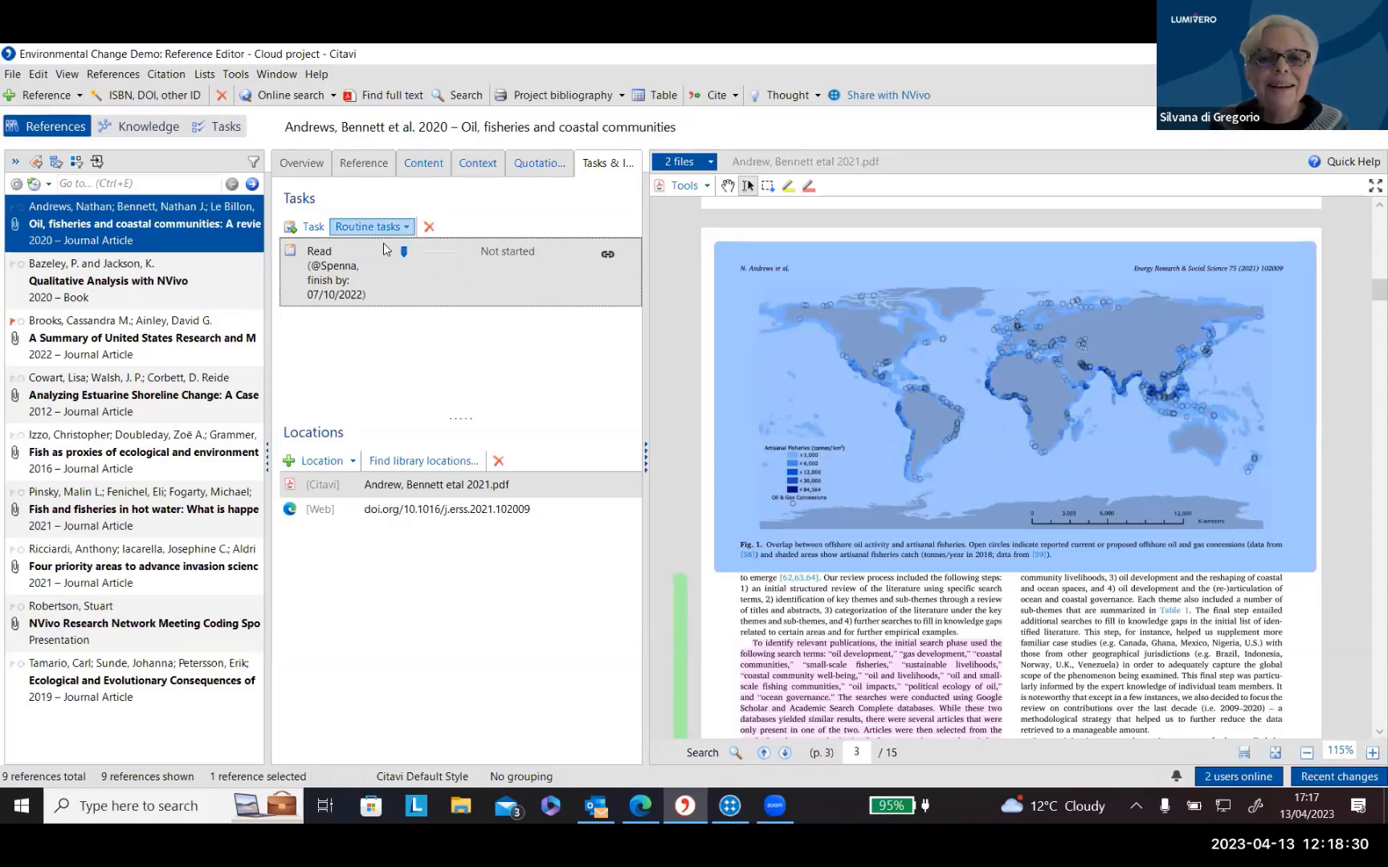
Show the article's overview and widen the reference list and details areas, narrowing the PDF preview.
left_click(320, 170)
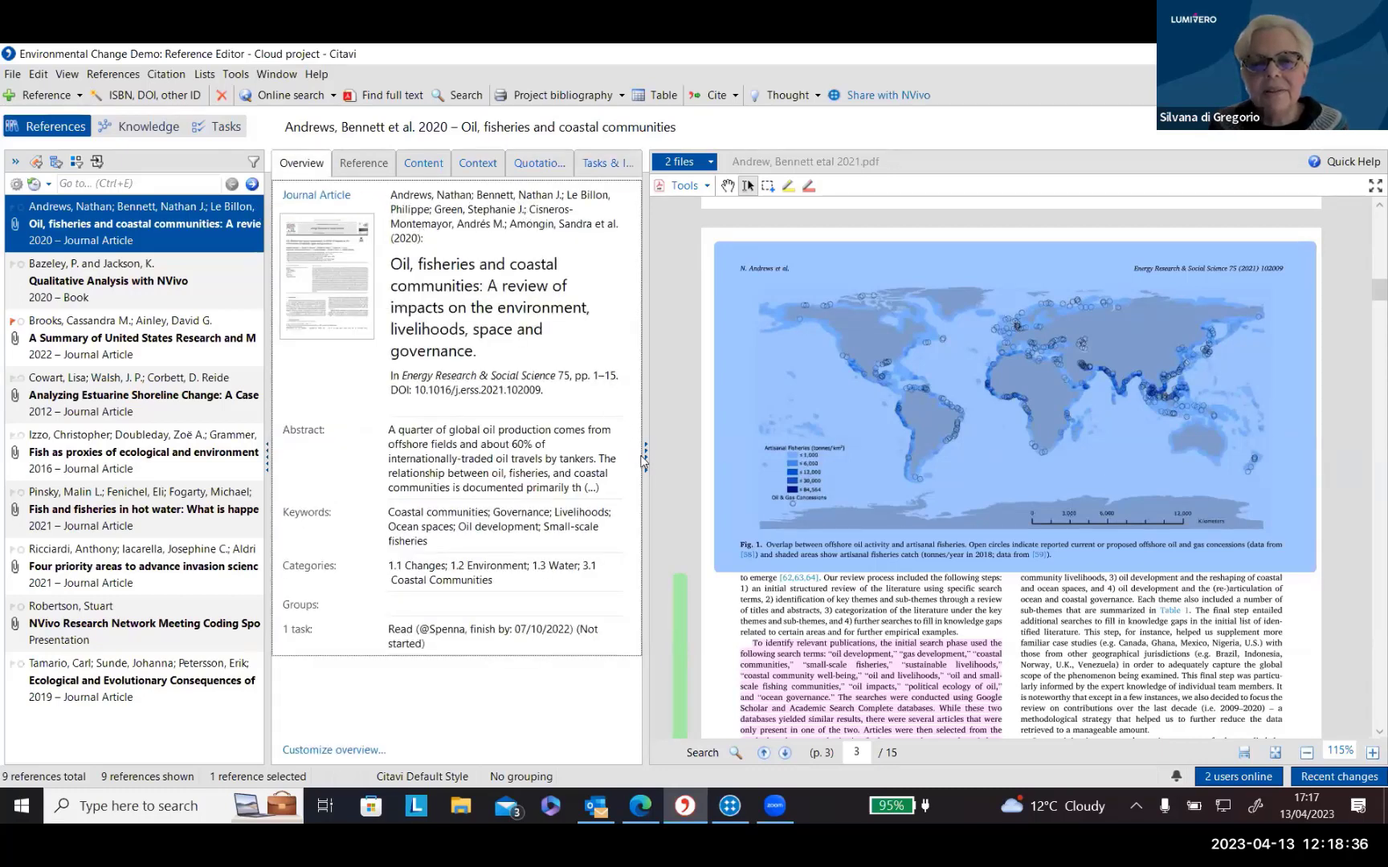
left_click_drag(646, 462, 888, 461)
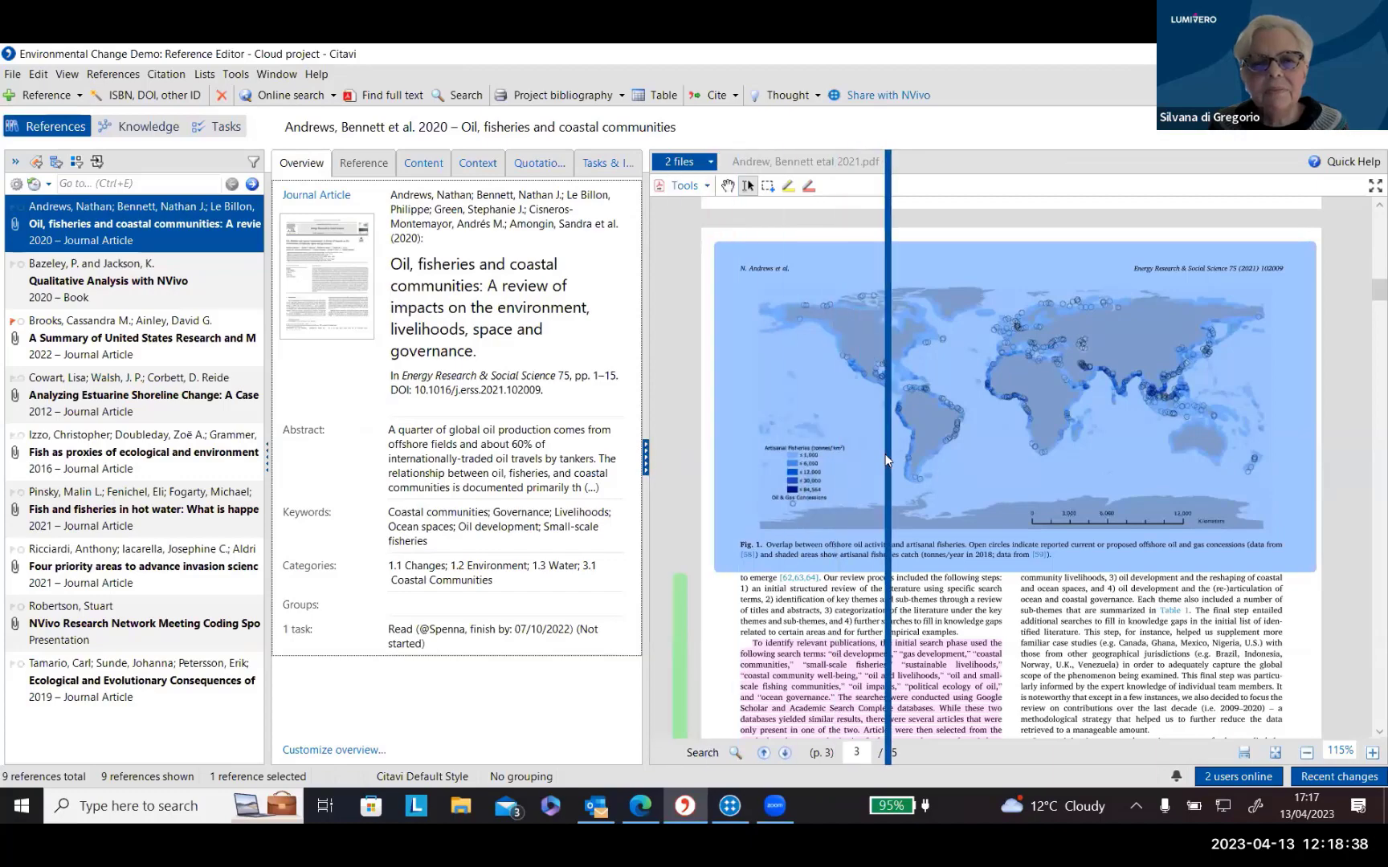
left_click_drag(267, 470, 418, 470)
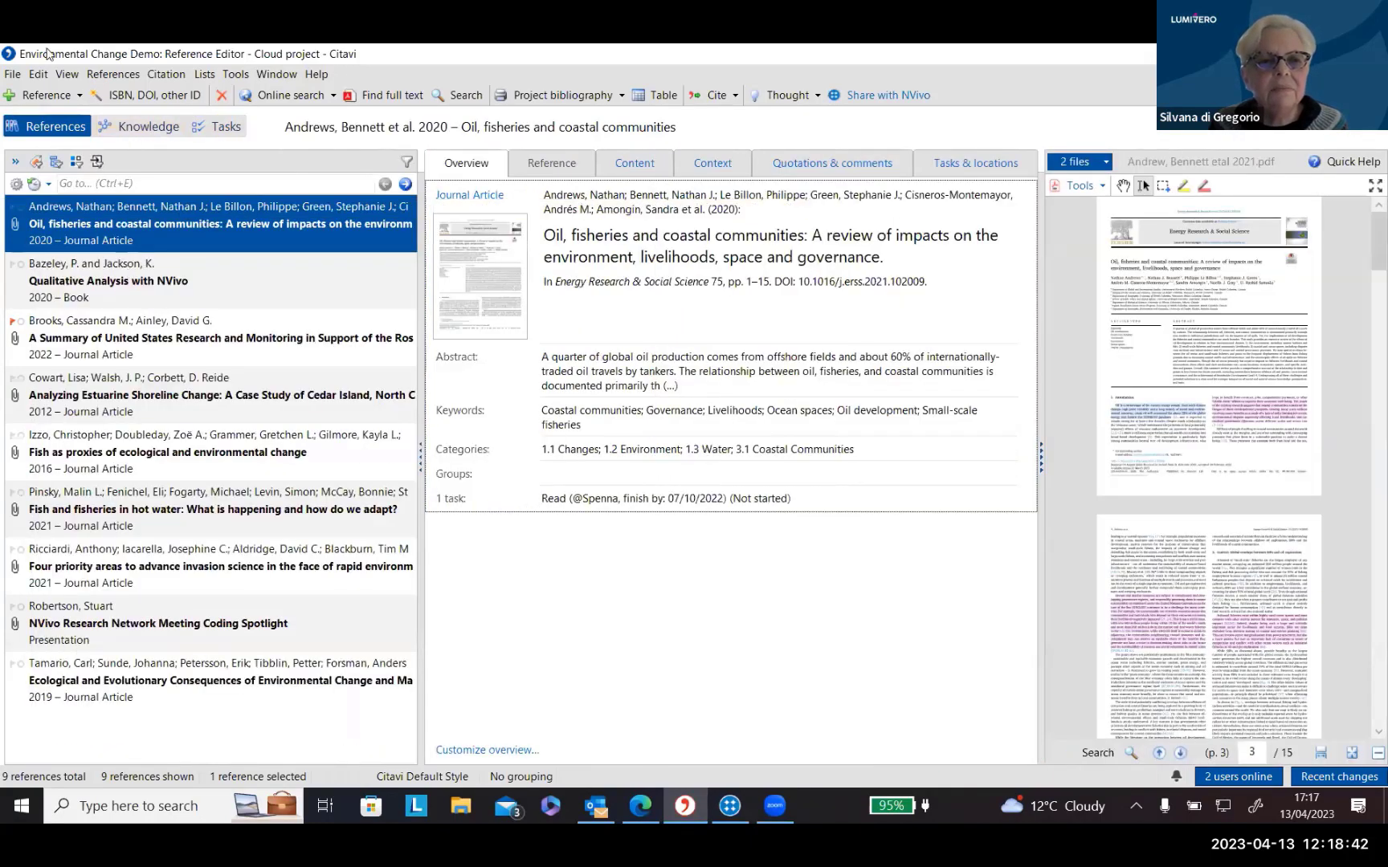
Examine the overview, bibliographic details and content of "Ecological and Evolutionary Consequences of Environmental Change and Management Actions for Migrating Fish".
left_click(60, 681)
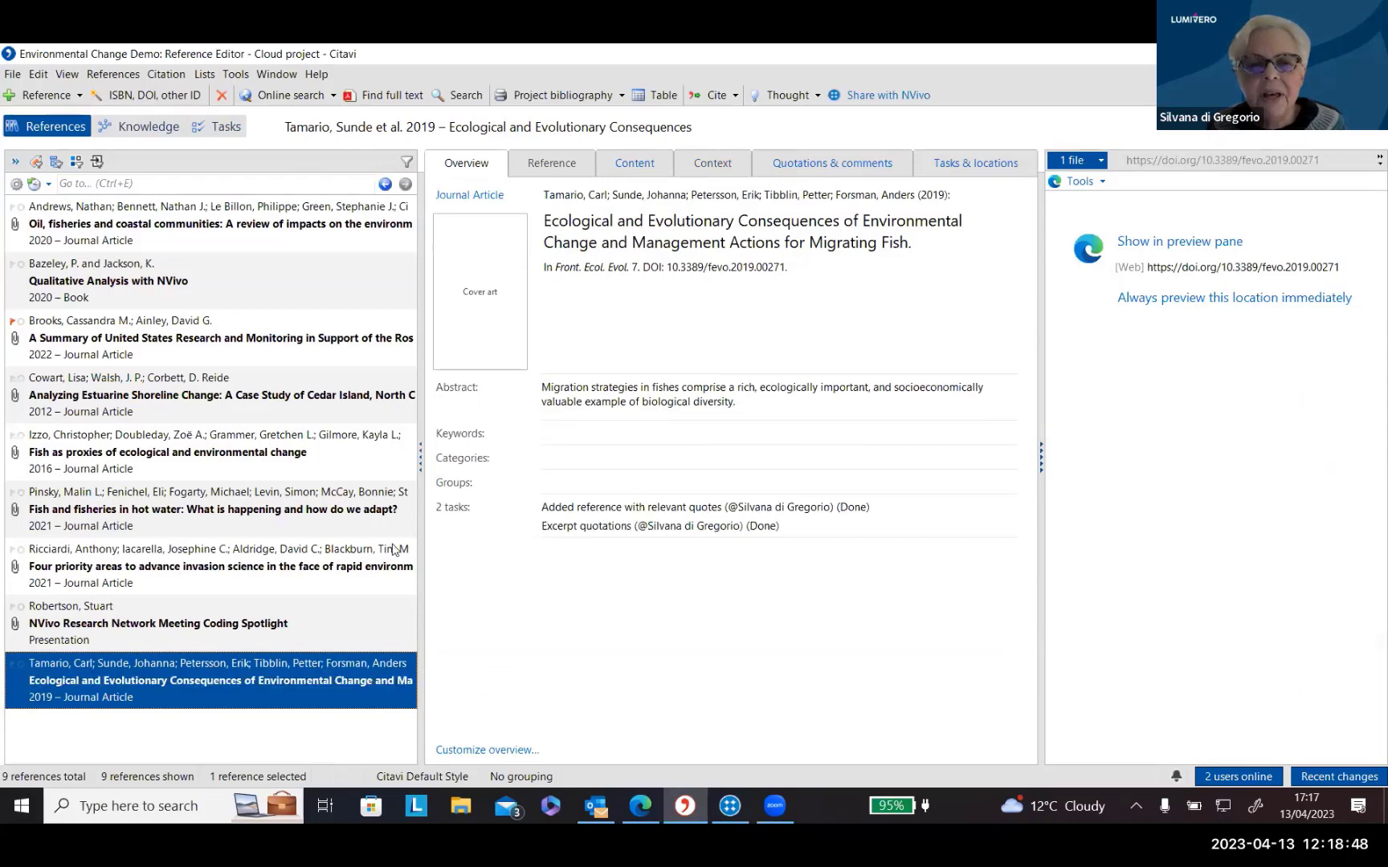
left_click(560, 165)
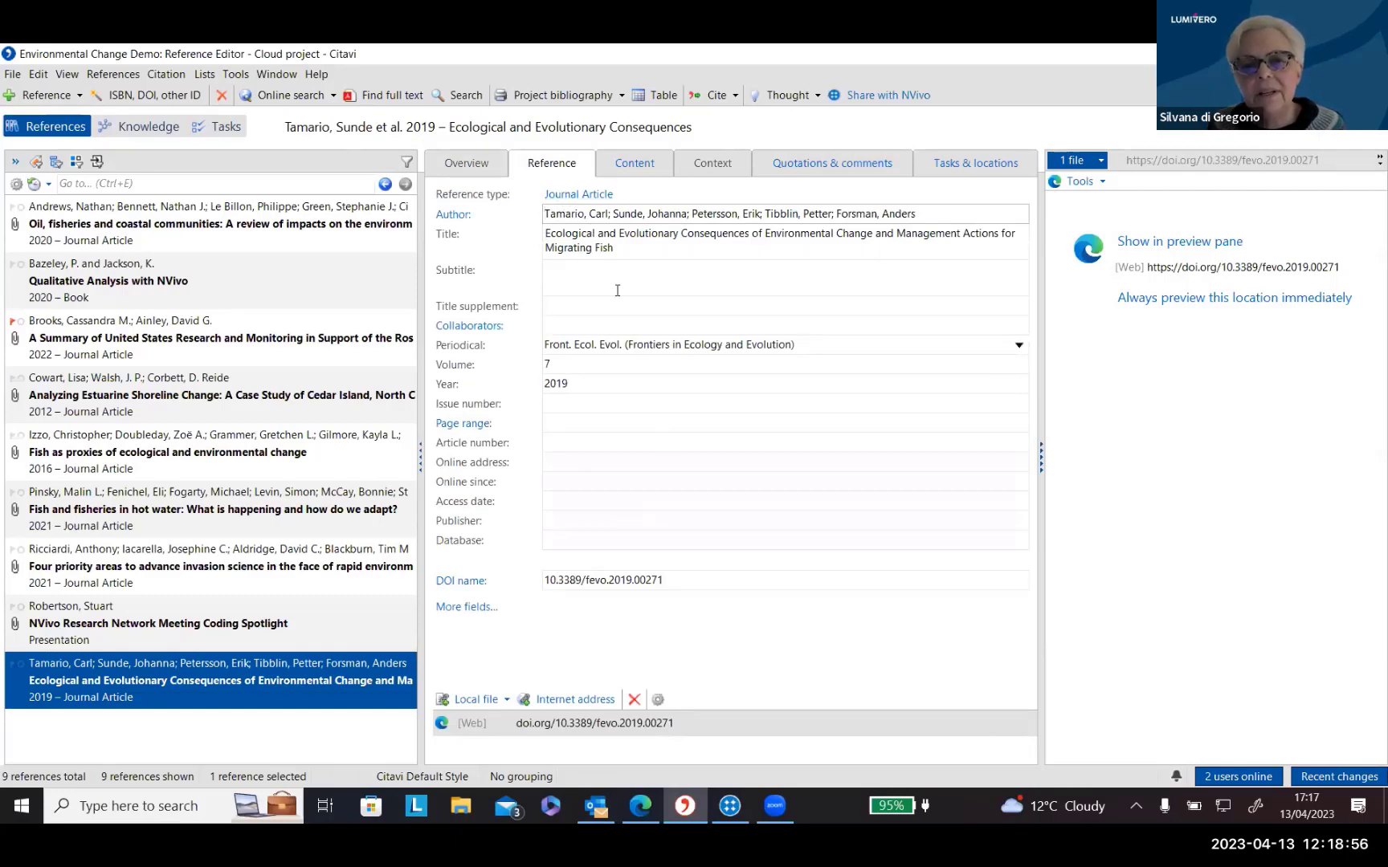
left_click(635, 169)
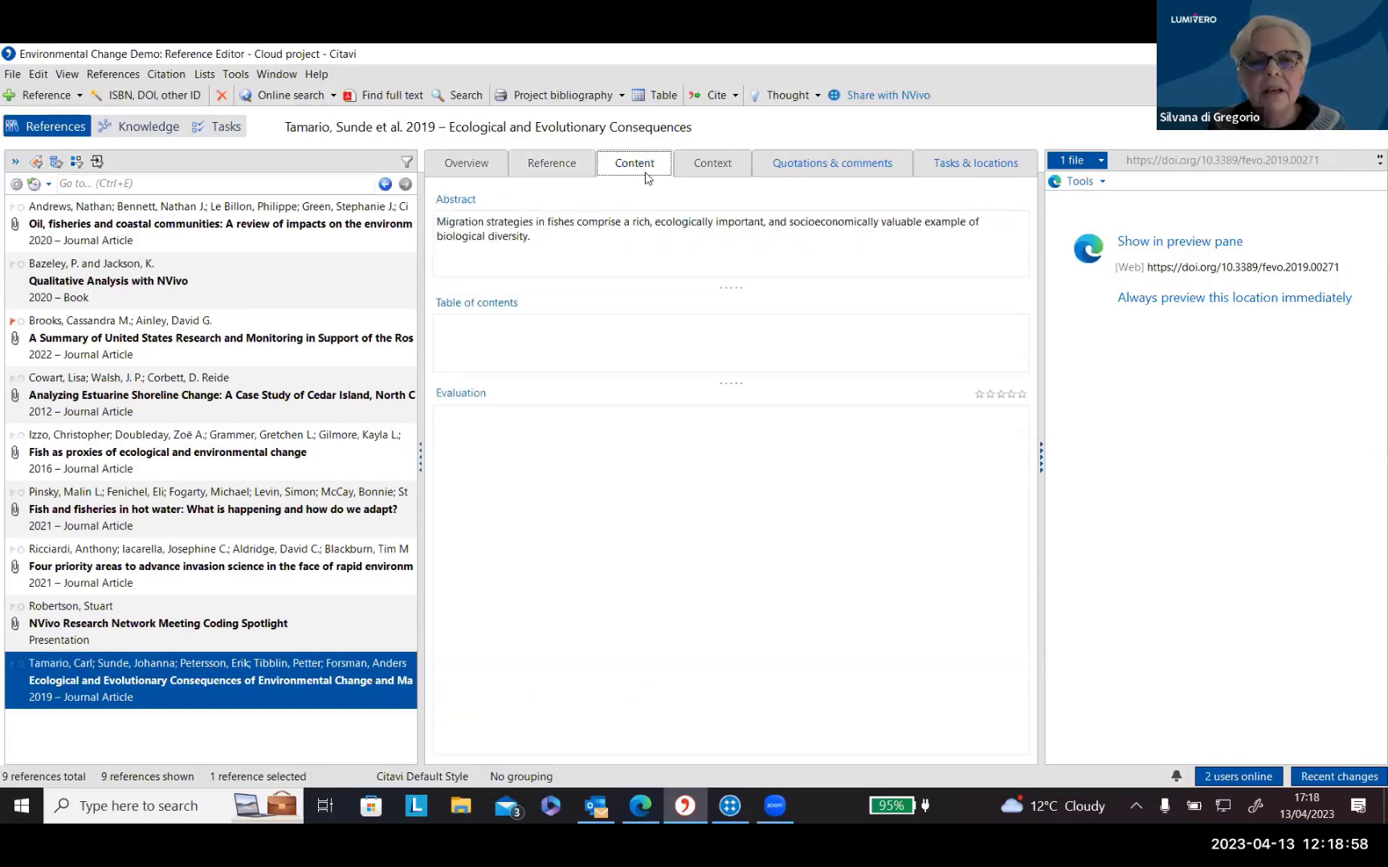
Inspect the details and category of the migrating fish article's "Designing adaptive management" quotation, and widen the reference list slightly.
left_click(807, 170)
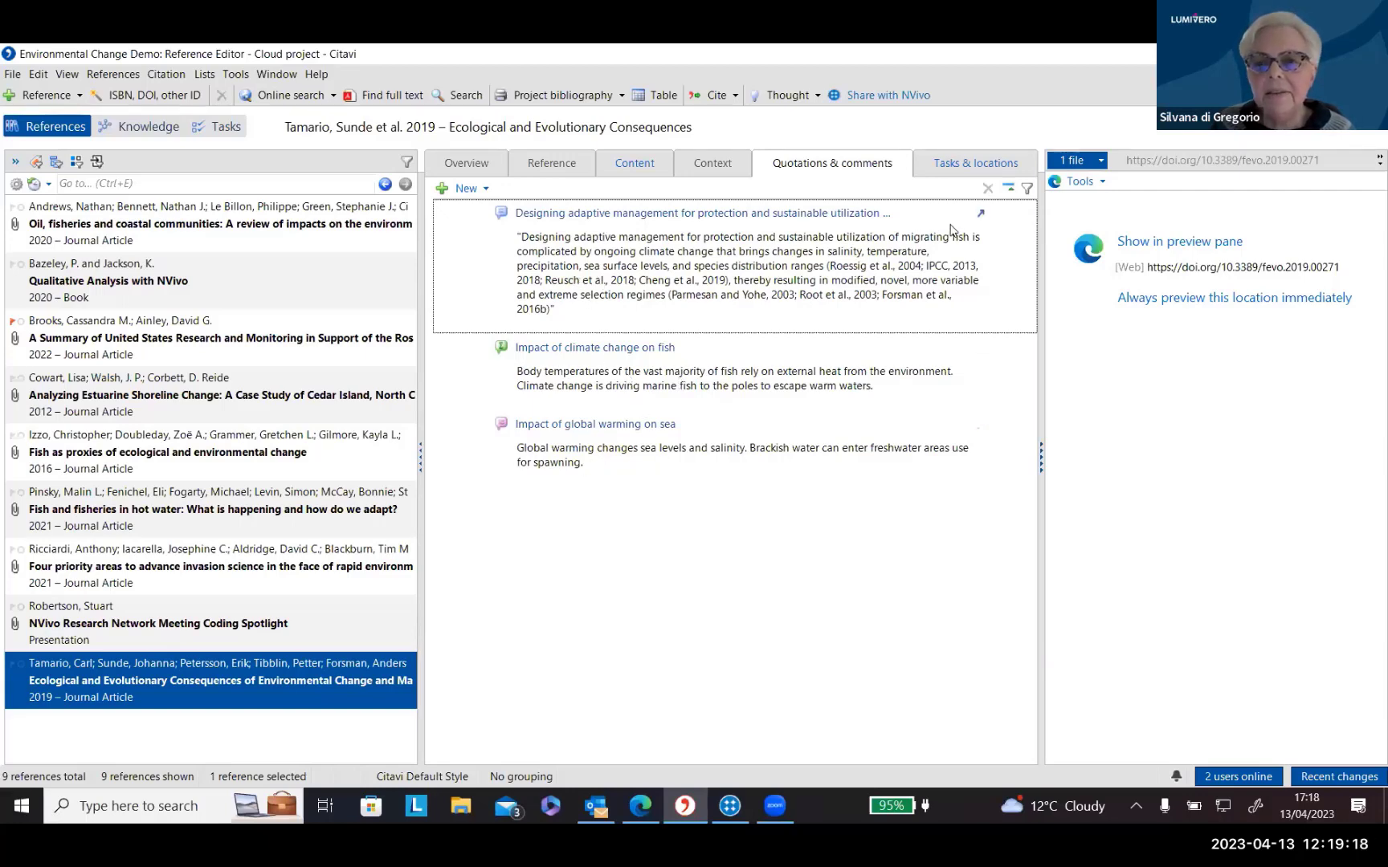
left_click(980, 212)
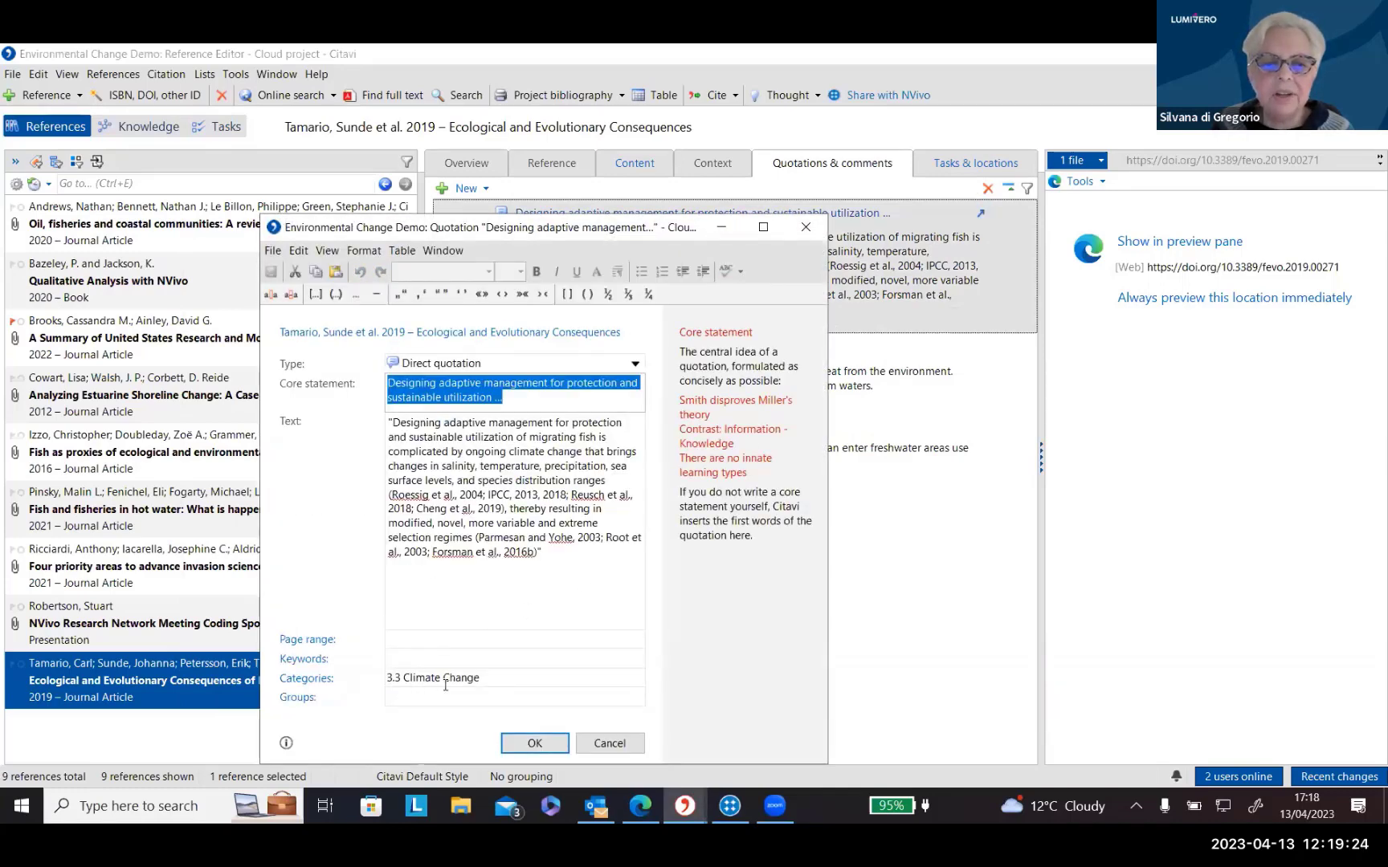
left_click(800, 233)
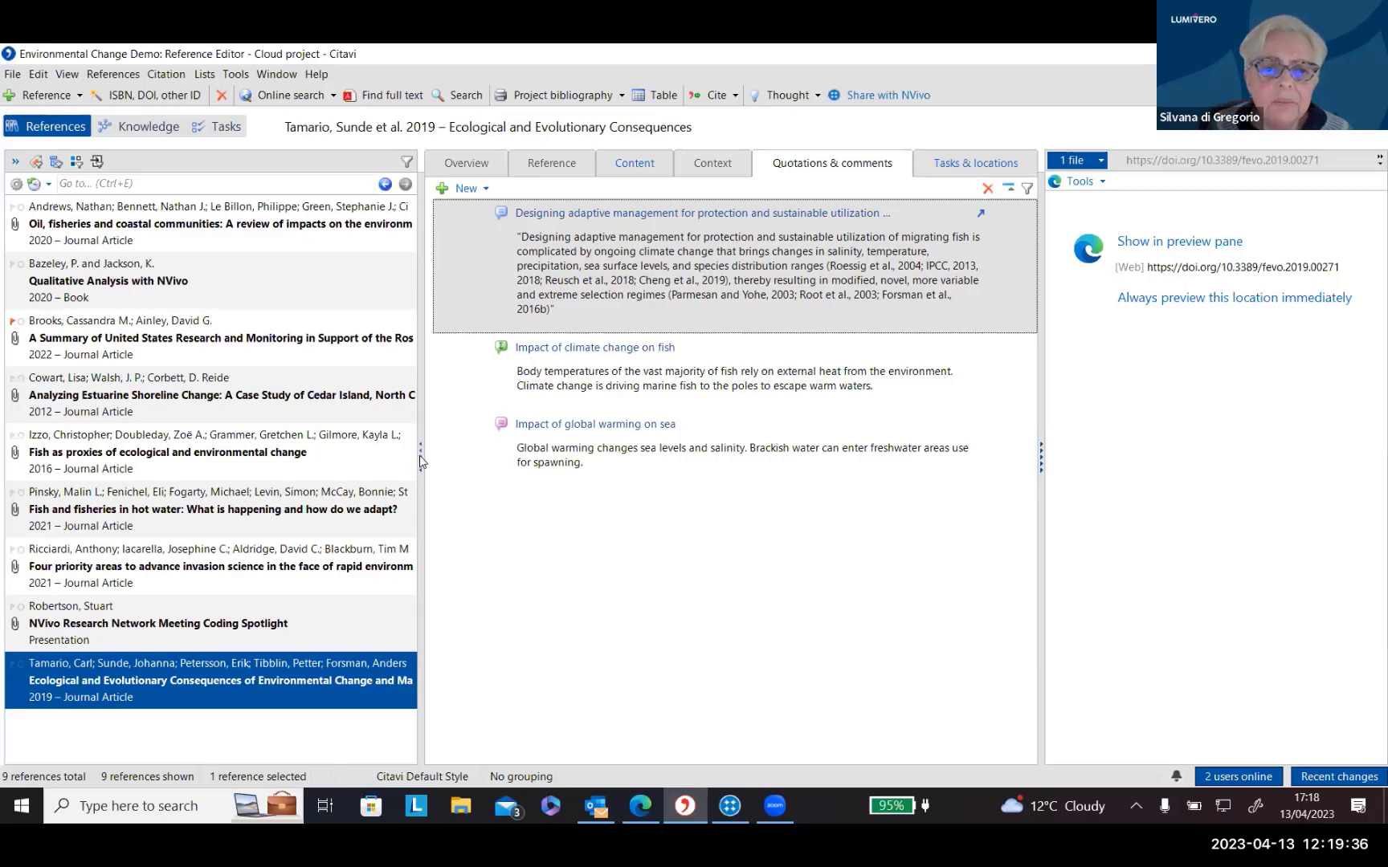
left_click_drag(421, 465, 475, 465)
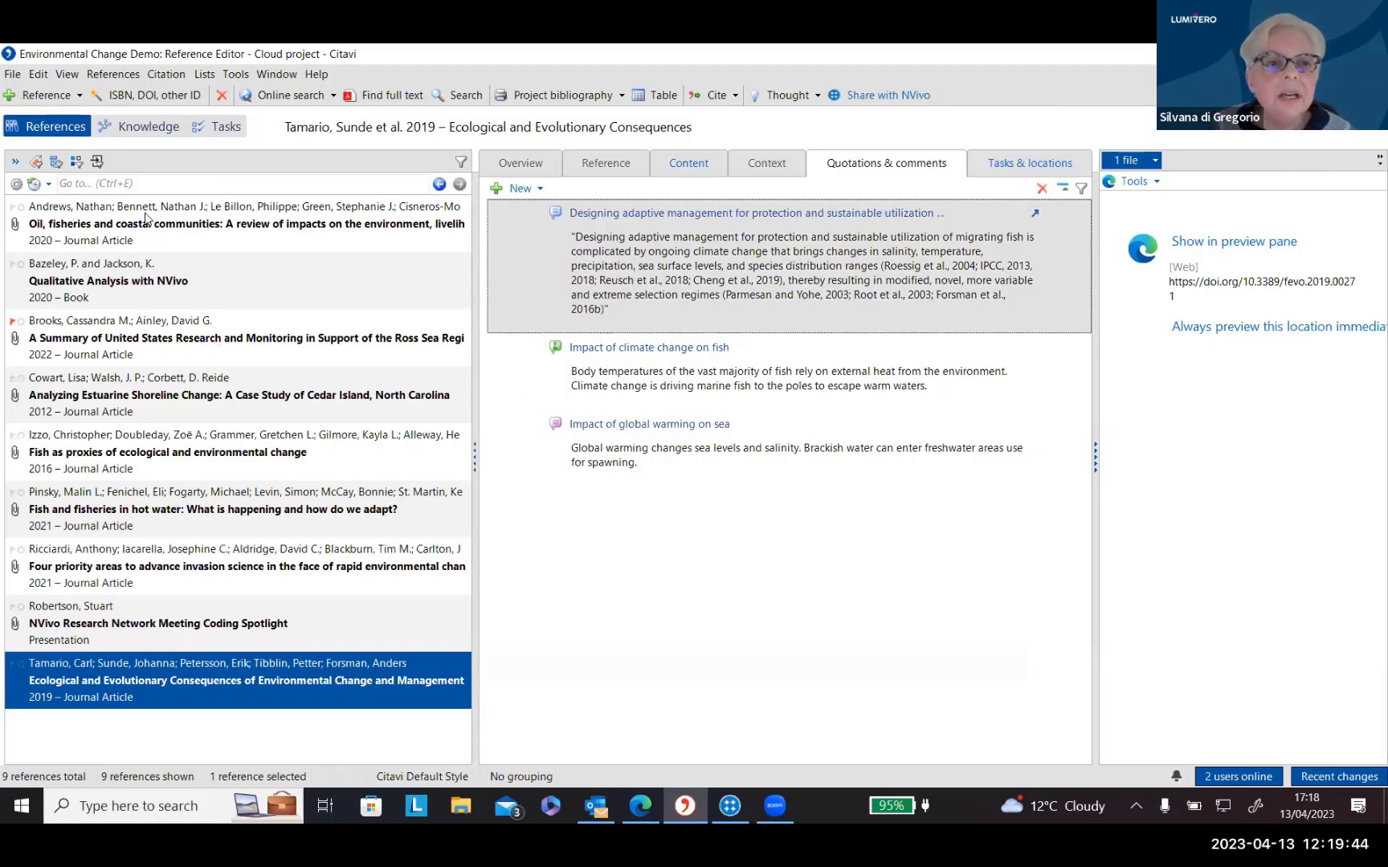
View the knowledge items under 1.1 Changes and 1.2 Environment, and show the "Oil is a cornerstone" quotation in its source PDF.
left_click(145, 128)
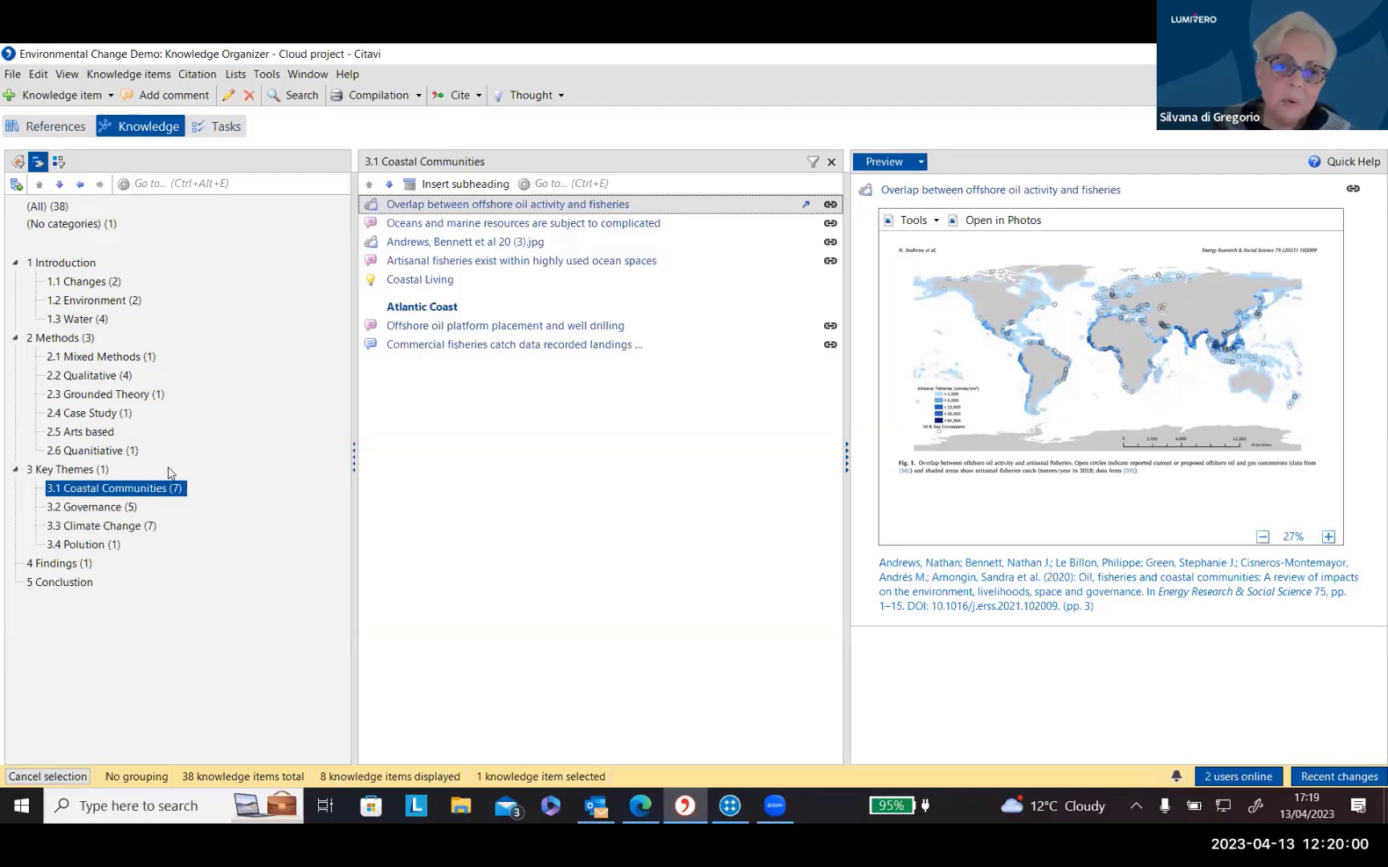
left_click(99, 282)
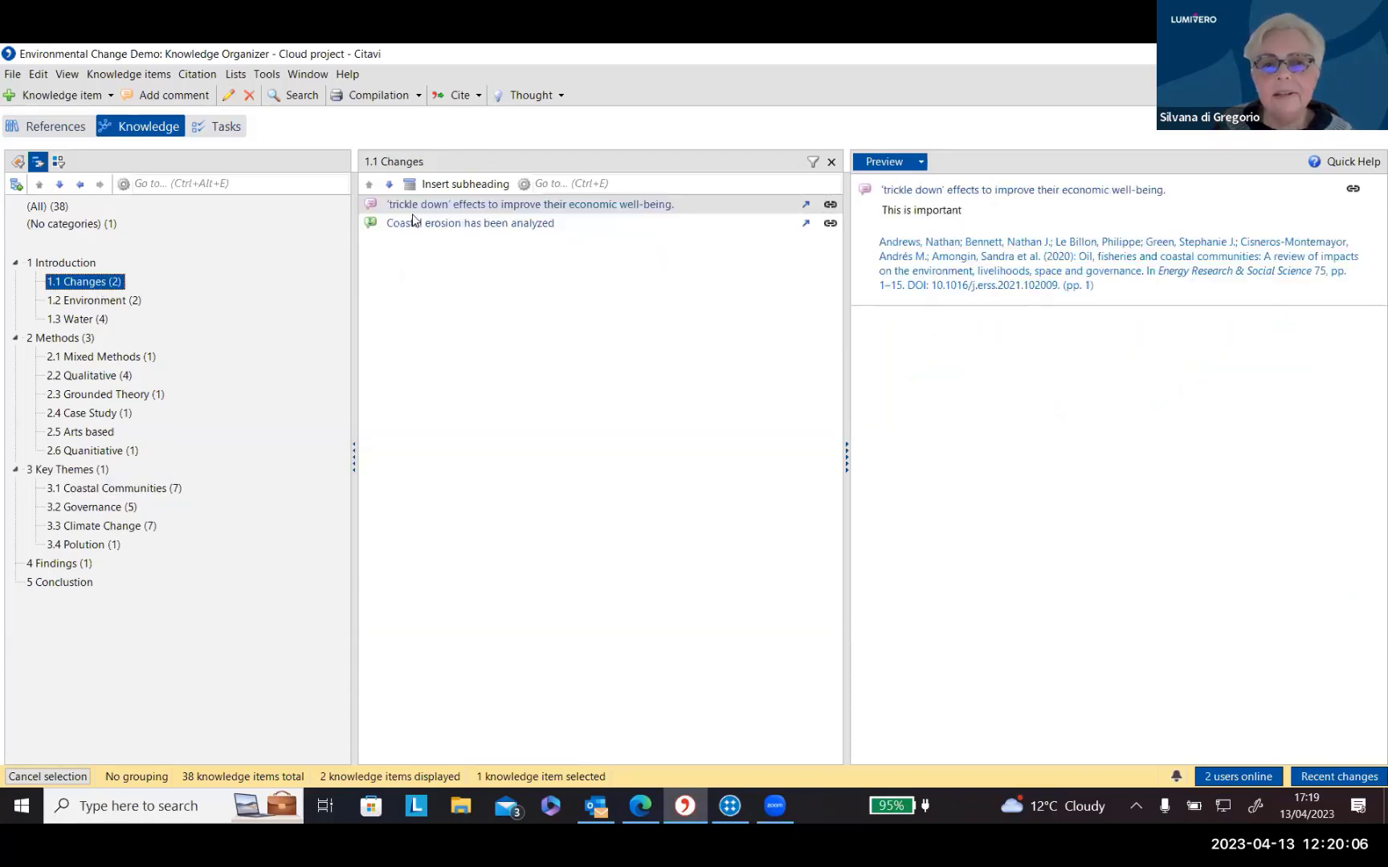
left_click(91, 303)
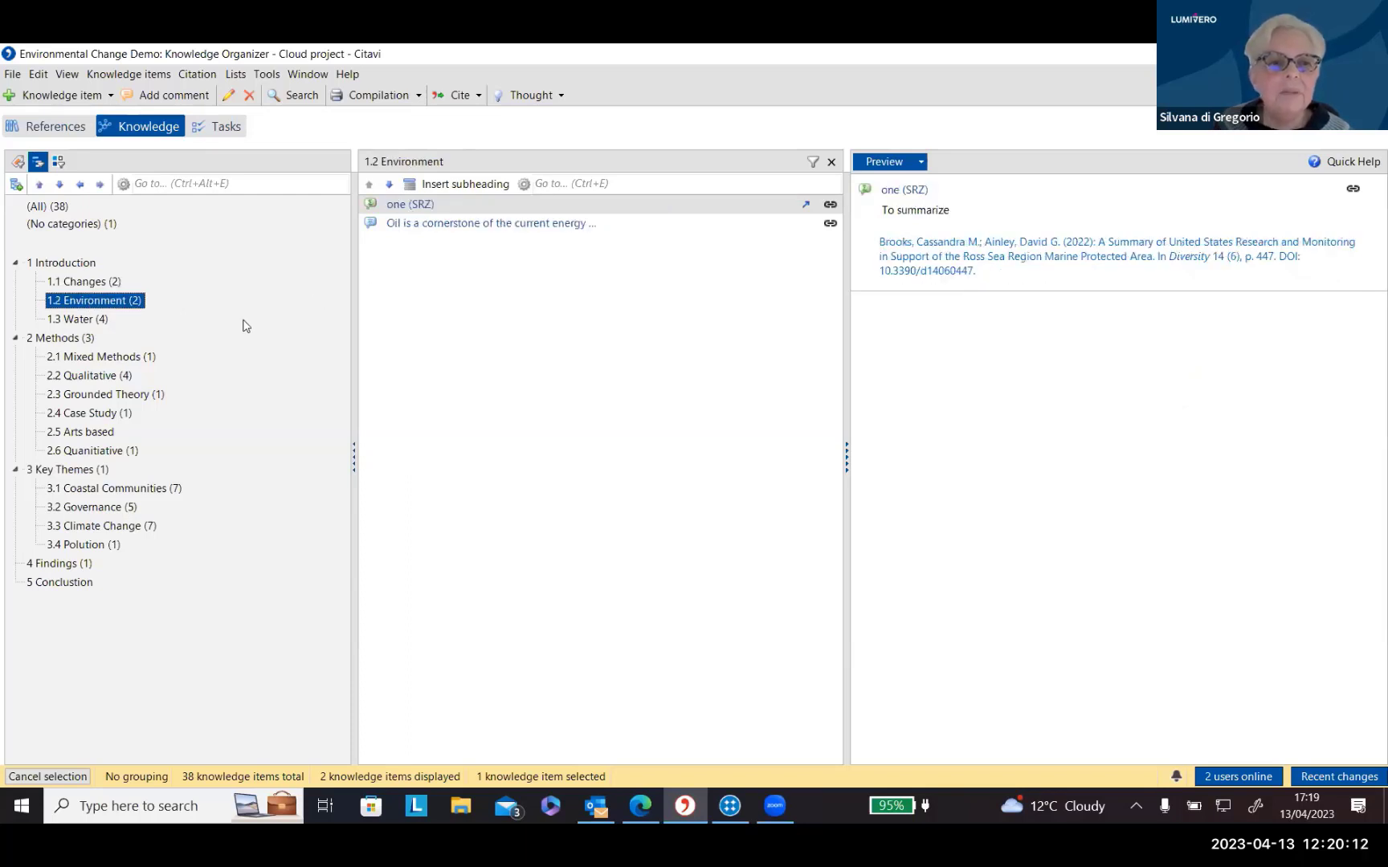
left_click(474, 228)
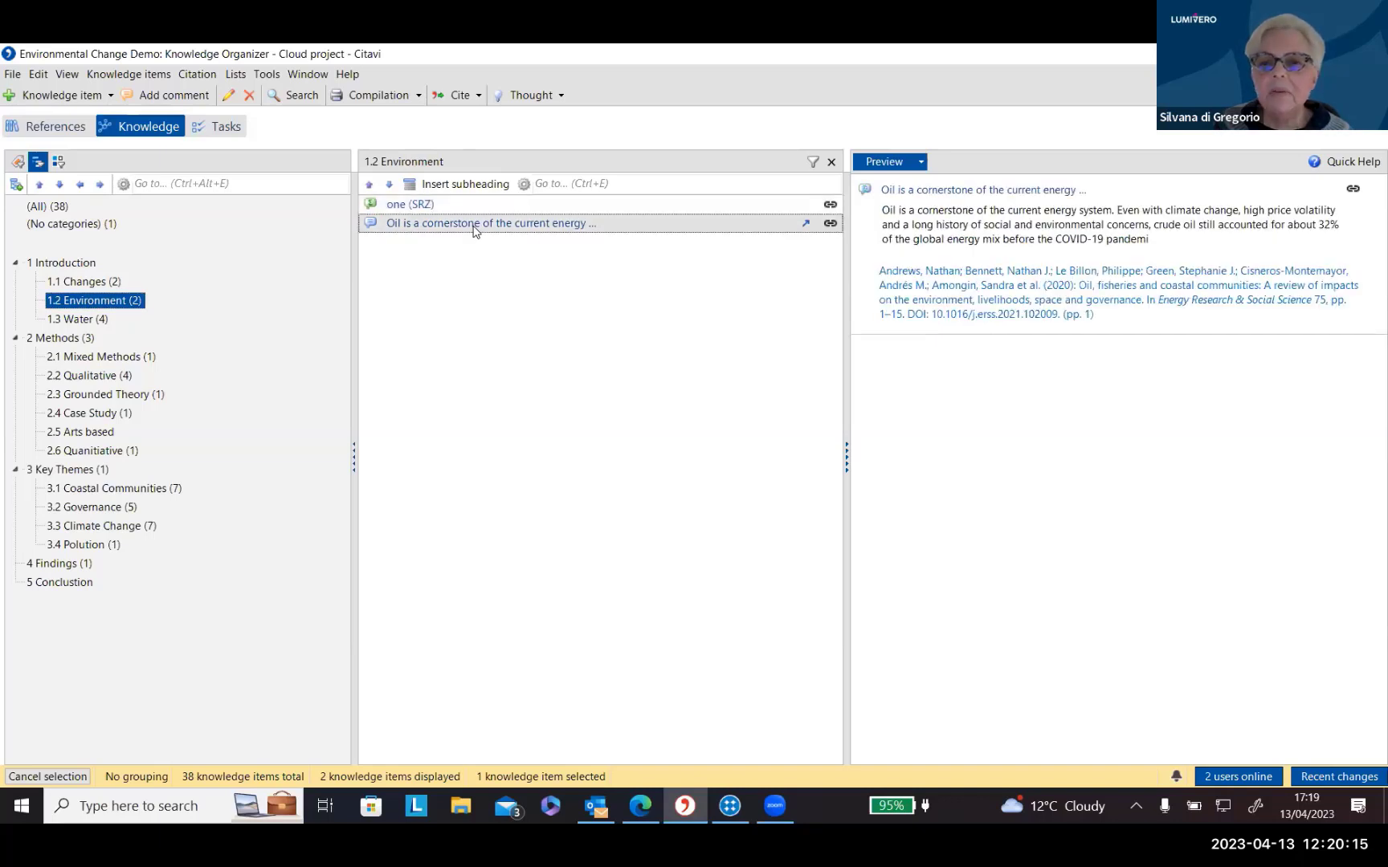
left_click(831, 225)
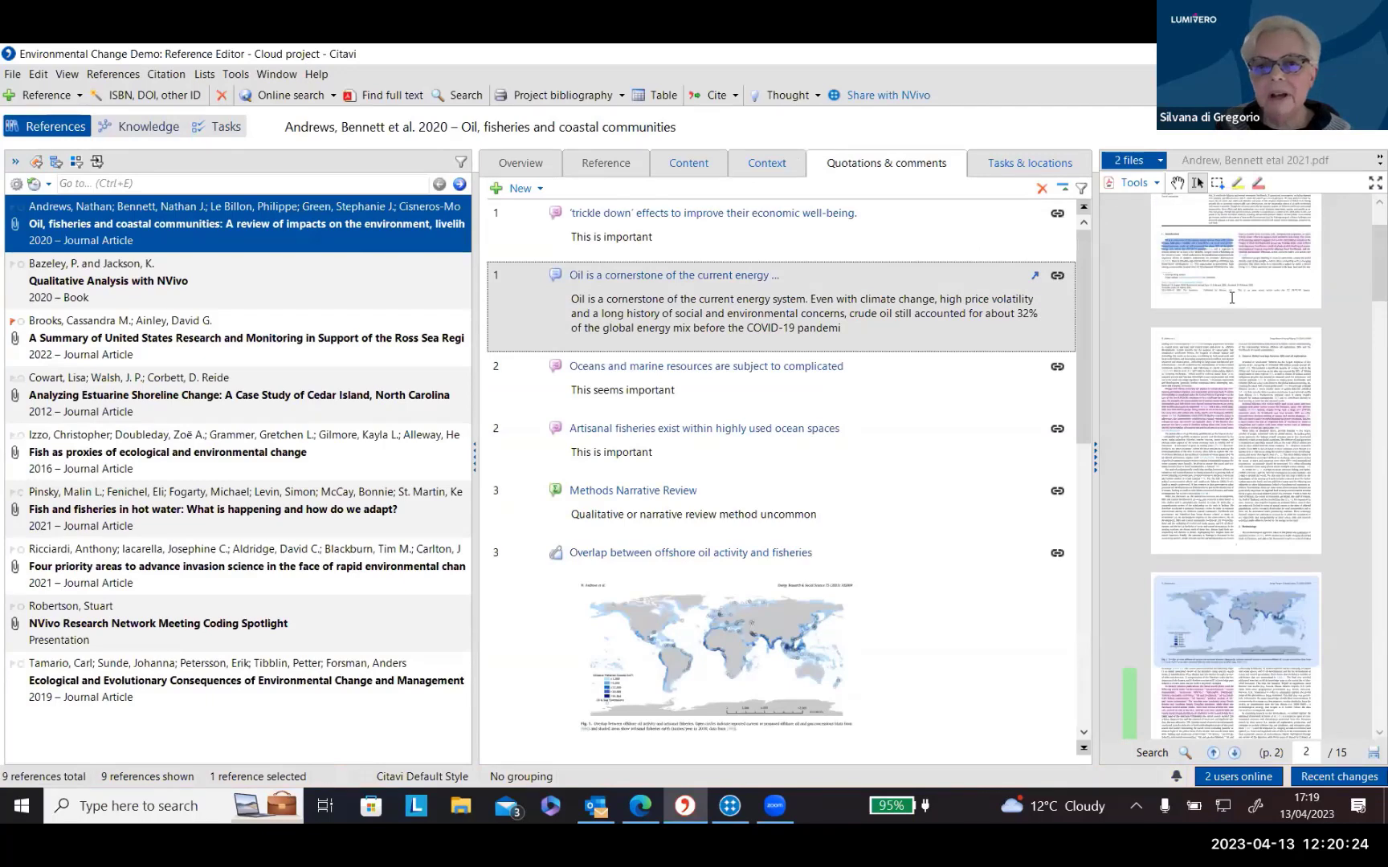
Return to the knowledge outline and display the items assigned to category 1.3 Water.
left_click(158, 130)
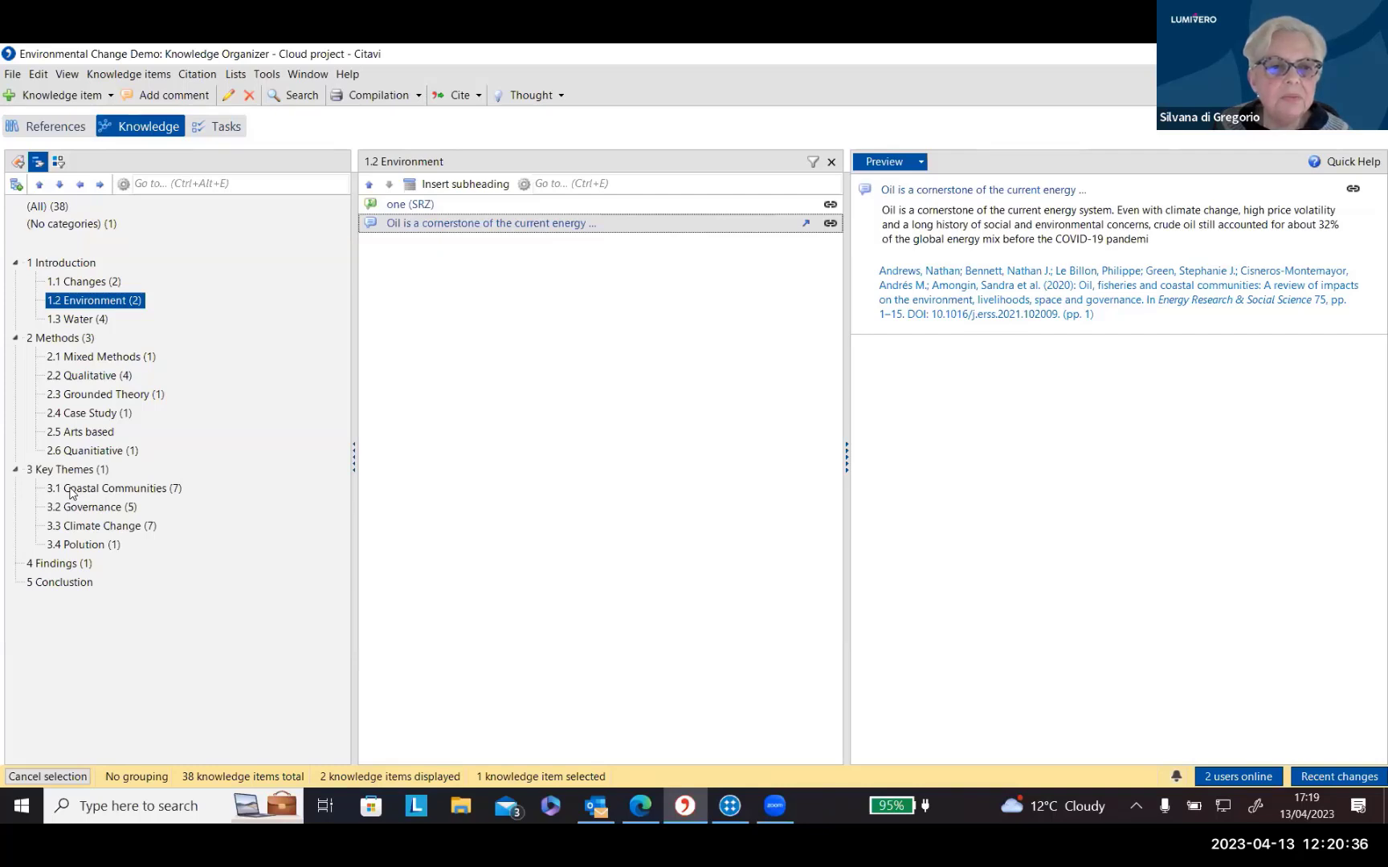
left_click(88, 396)
left_click(107, 320)
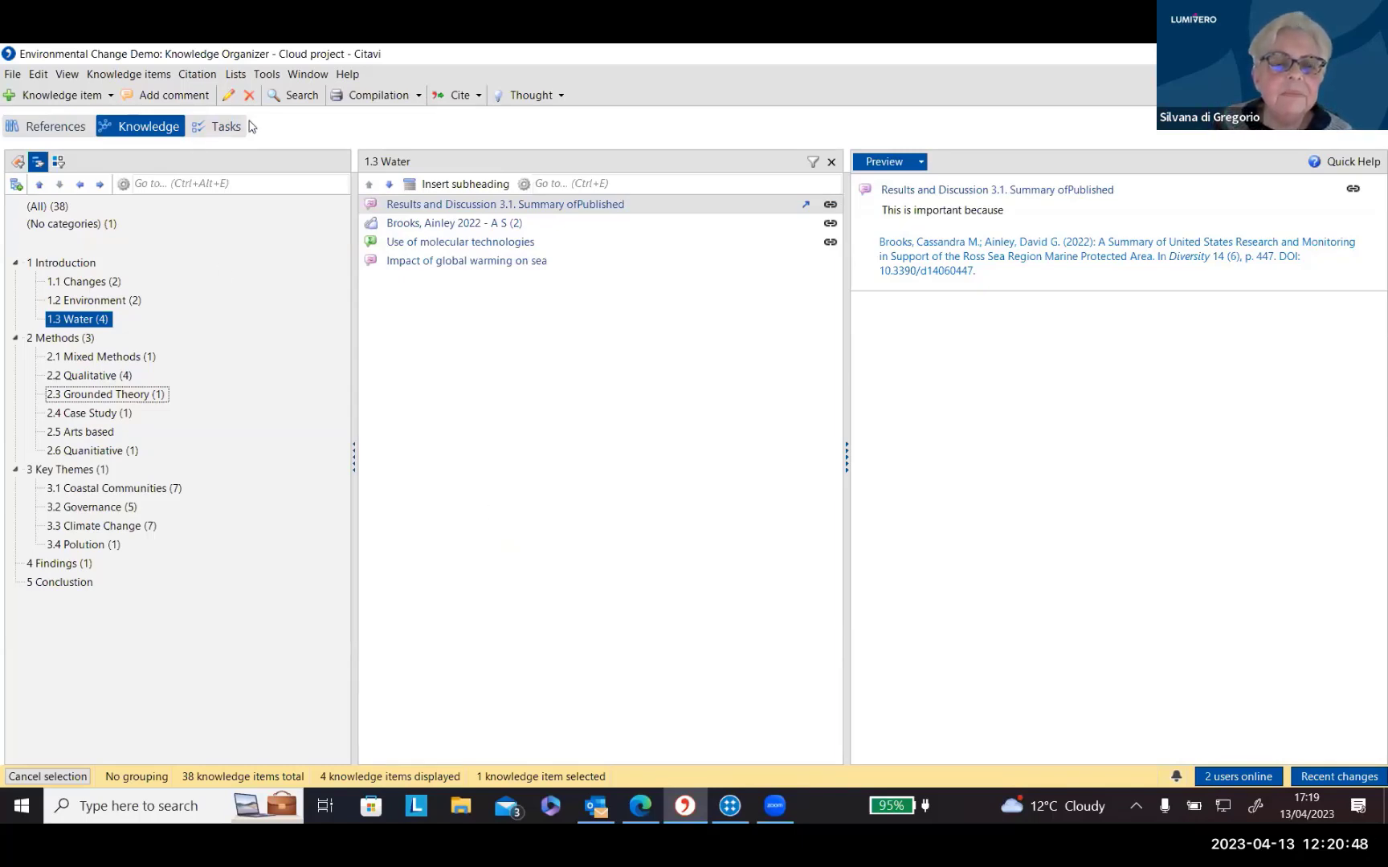
Review the project's task list, including the added-reference task and the Read tasks assigned to a team member.
left_click(223, 126)
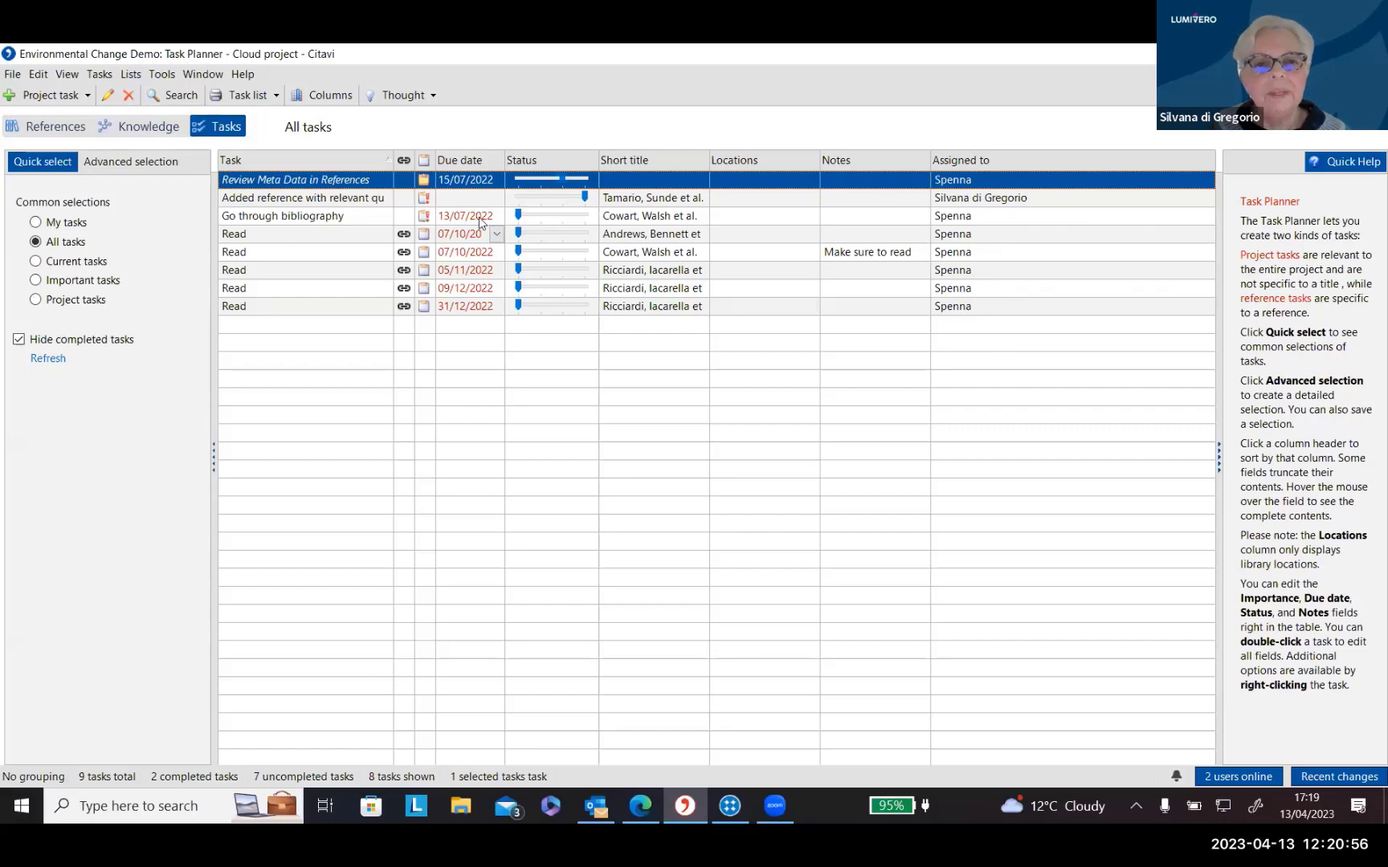
left_click(269, 200)
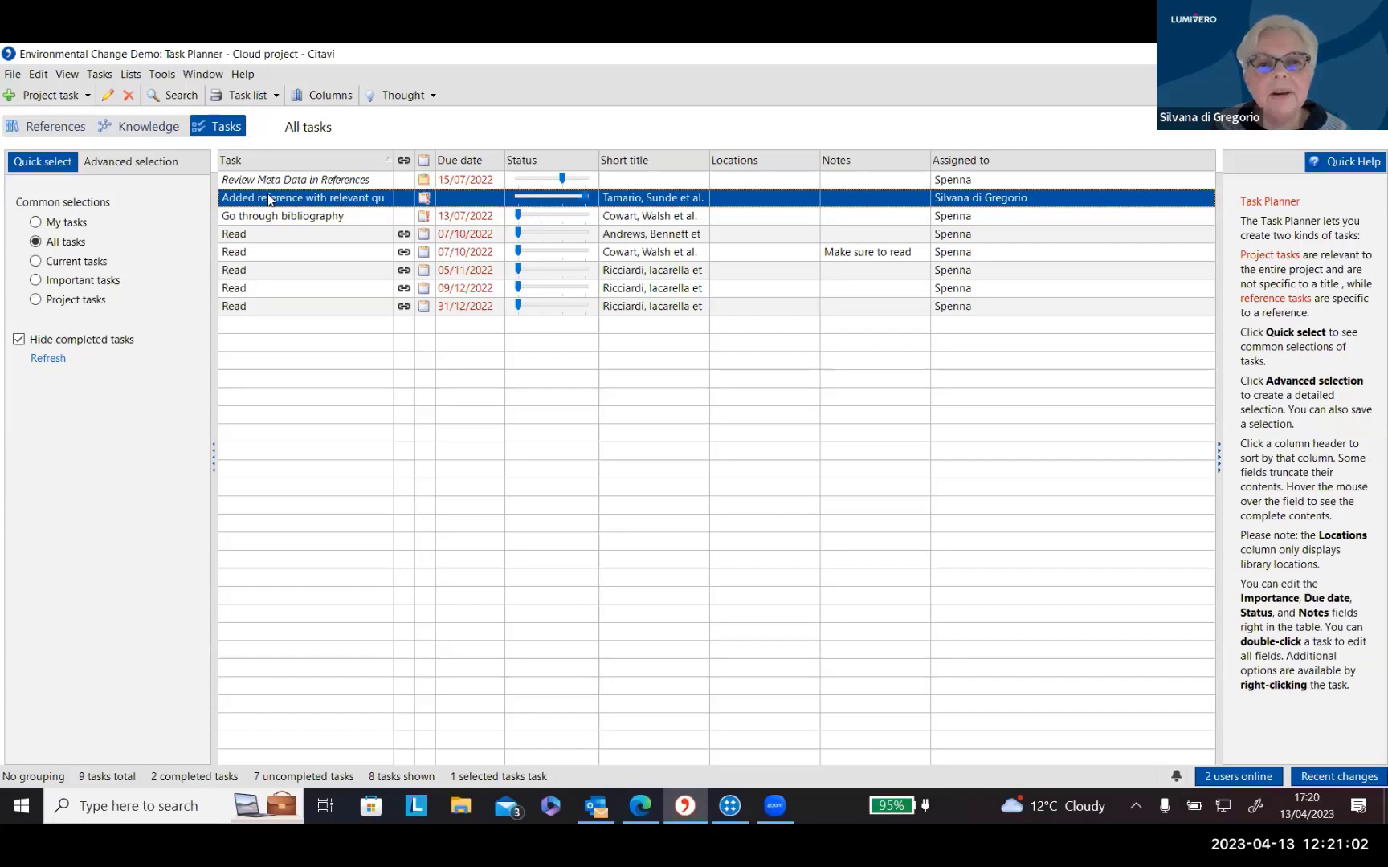
left_click(278, 236)
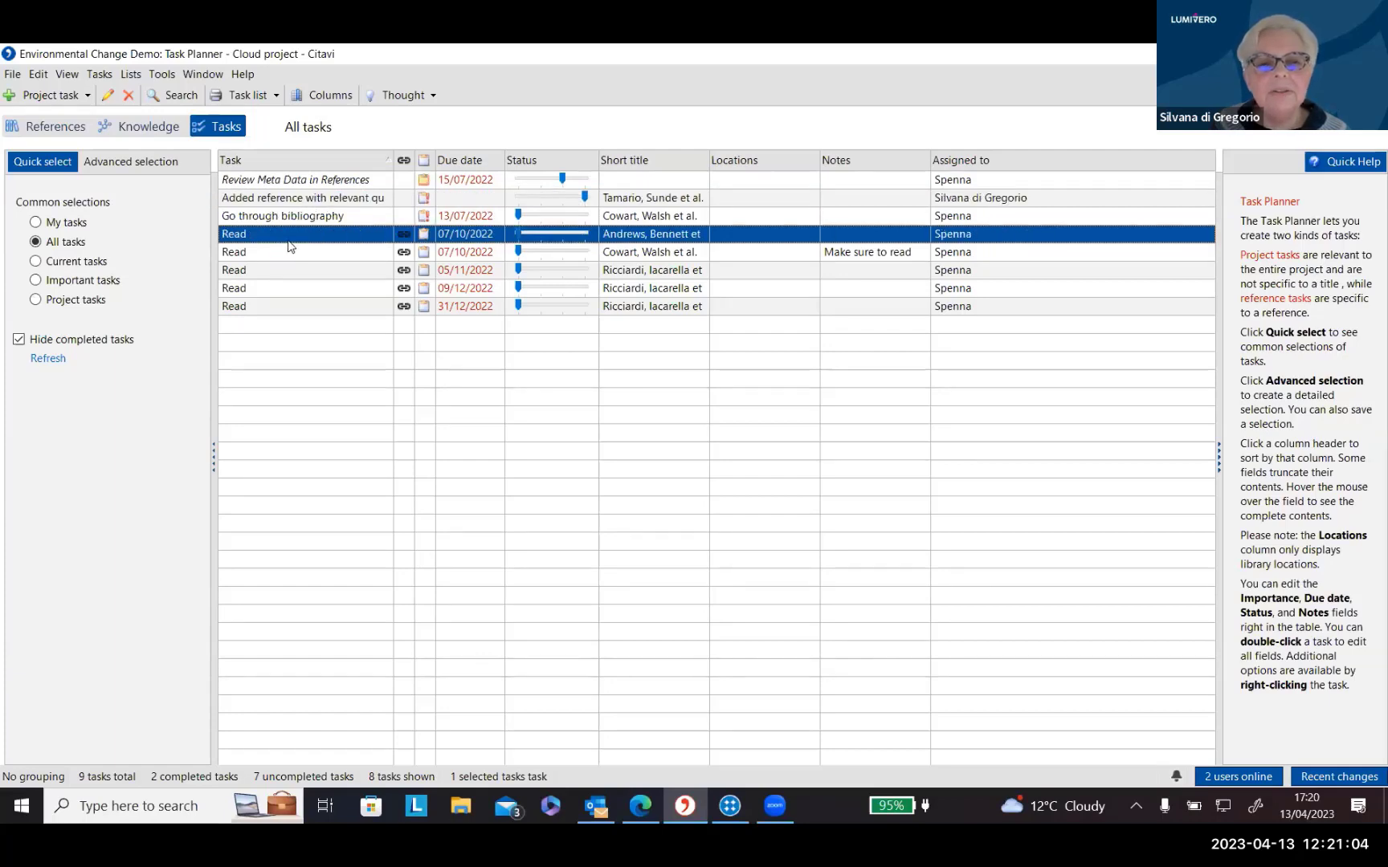
left_click(291, 254)
left_click(294, 275)
left_click(294, 306)
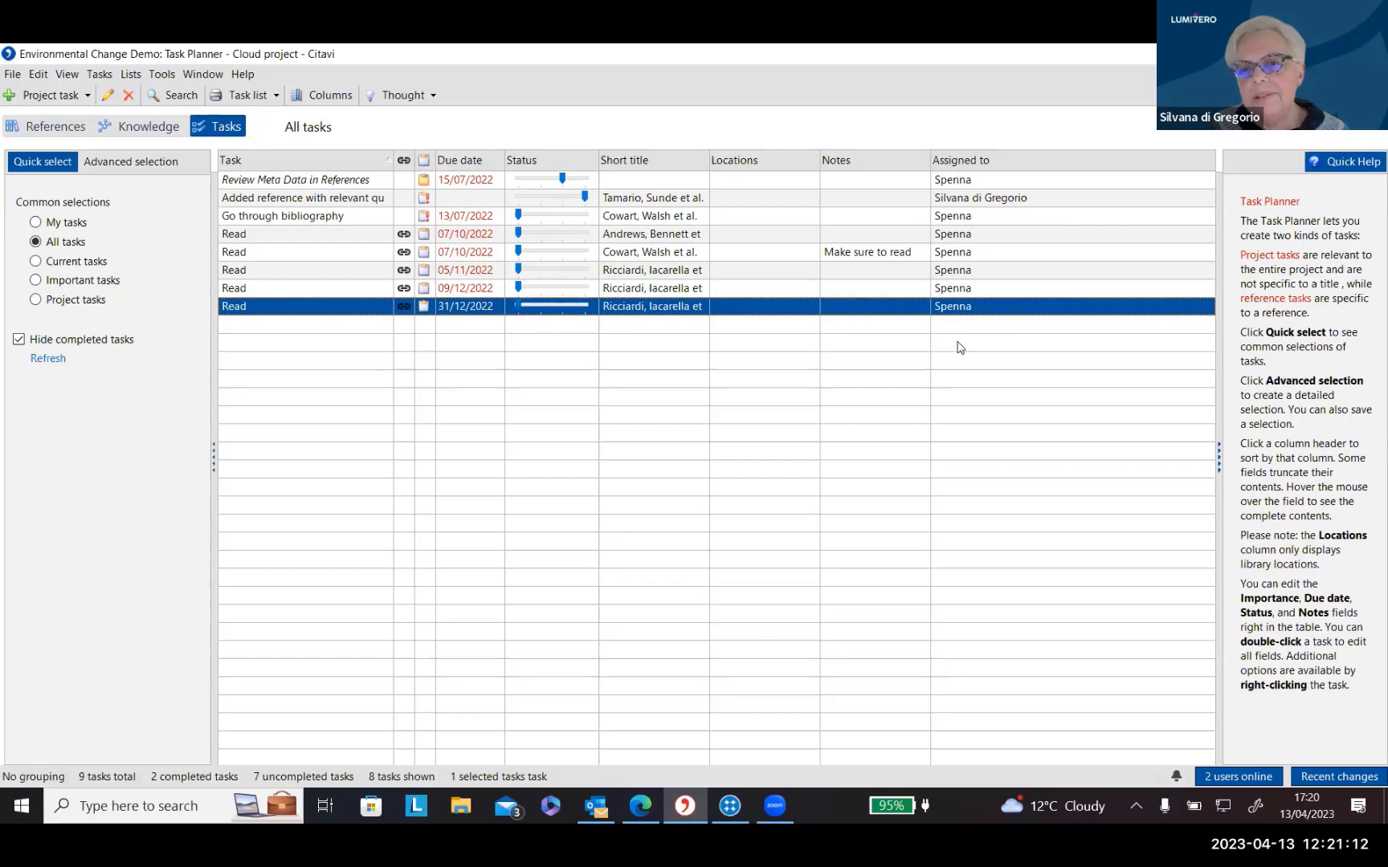
Return to the references and reduce the project window to a smaller size near the top of the desktop.
left_click(48, 131)
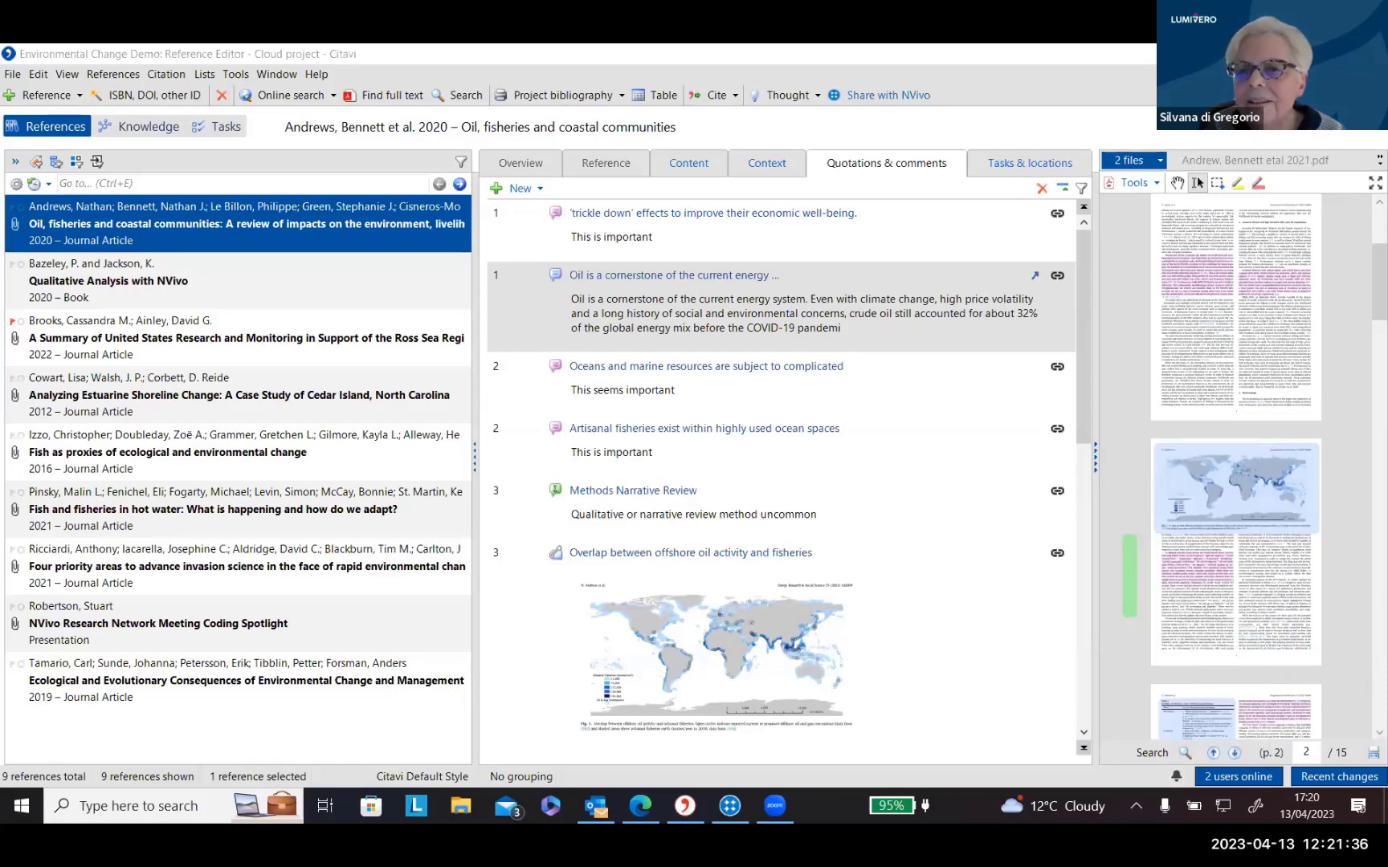
left_click_drag(1069, 54, 977, 244)
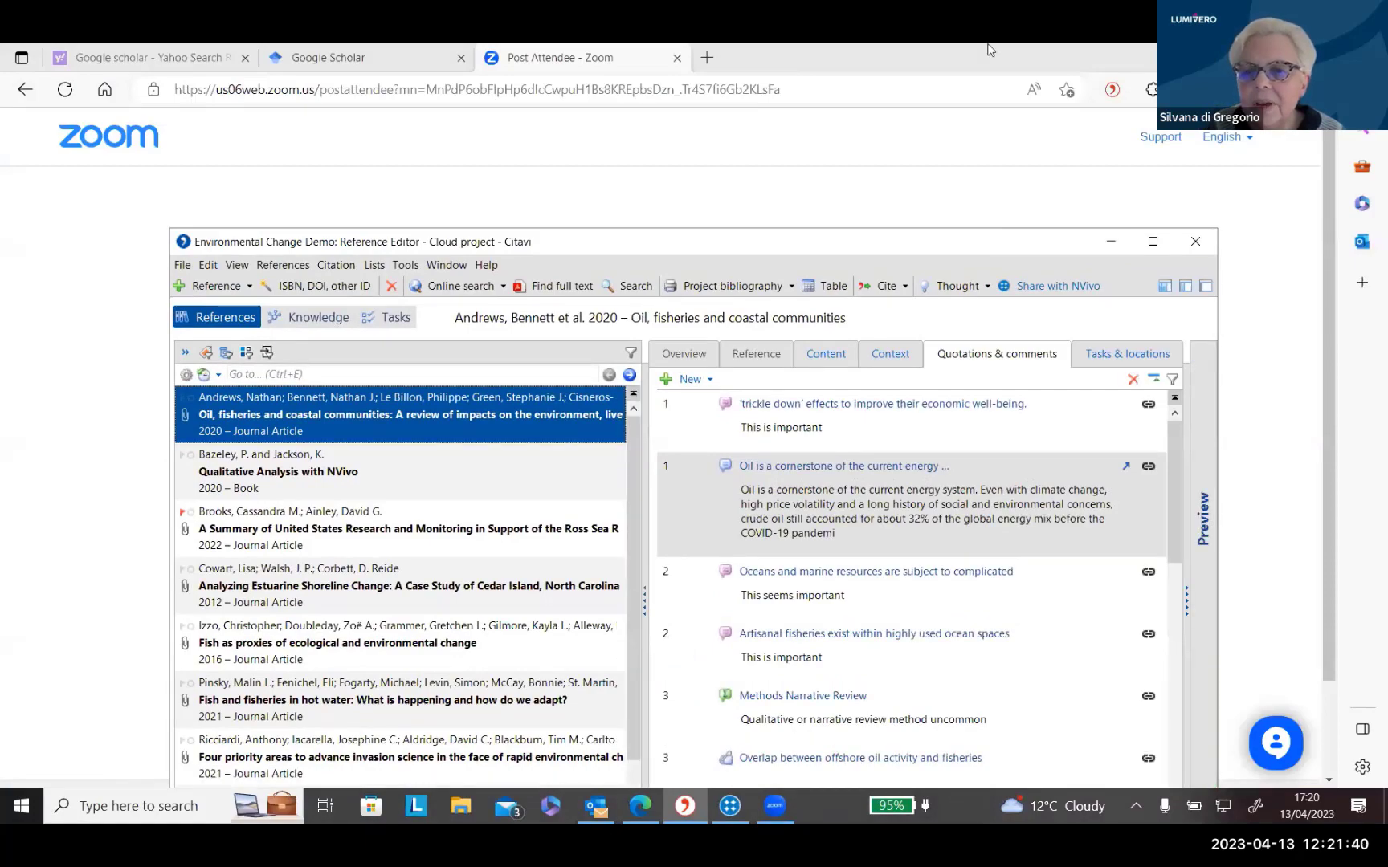
double_click(977, 239)
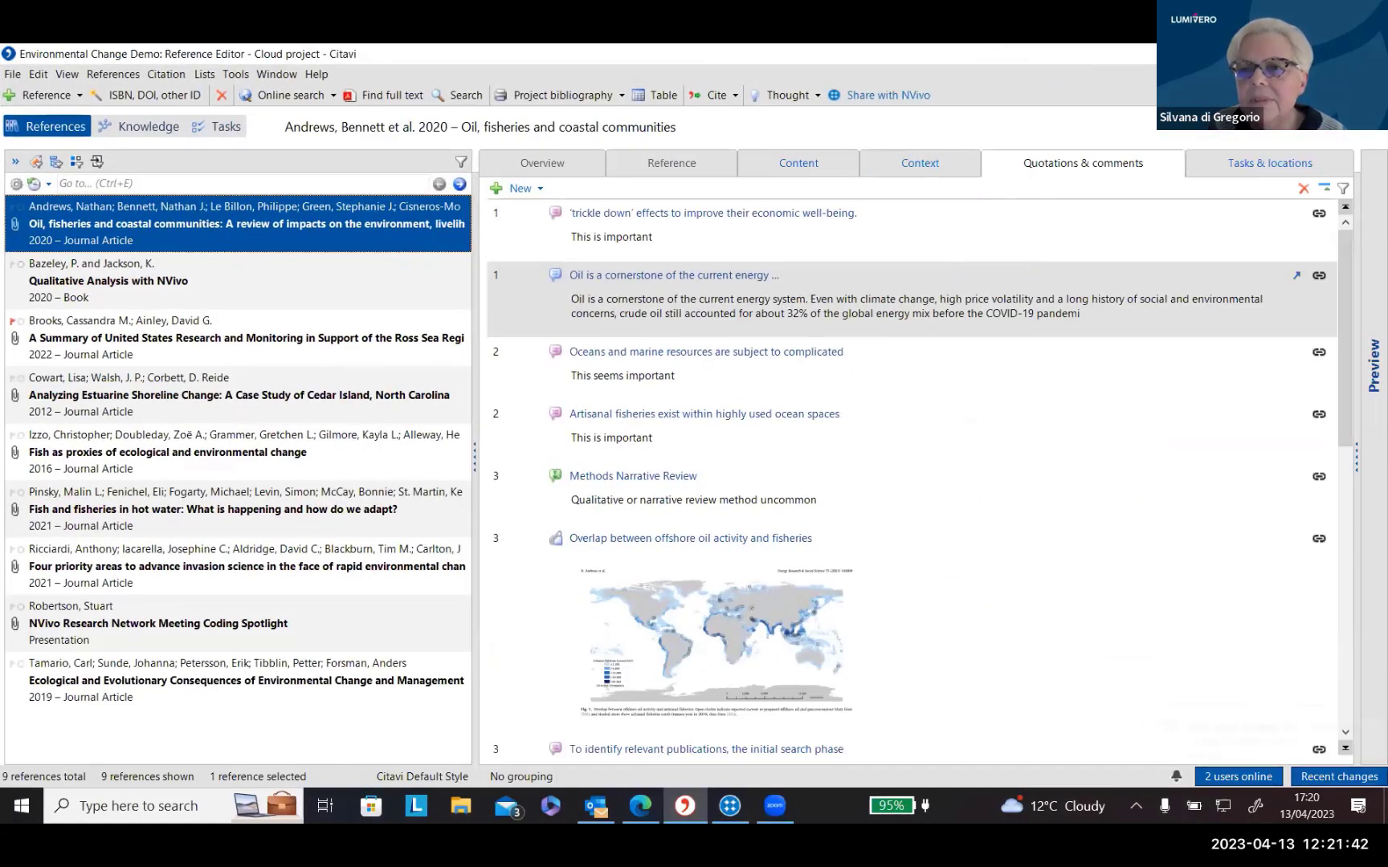
left_click(1322, 54)
left_click_drag(1101, 230, 1120, 46)
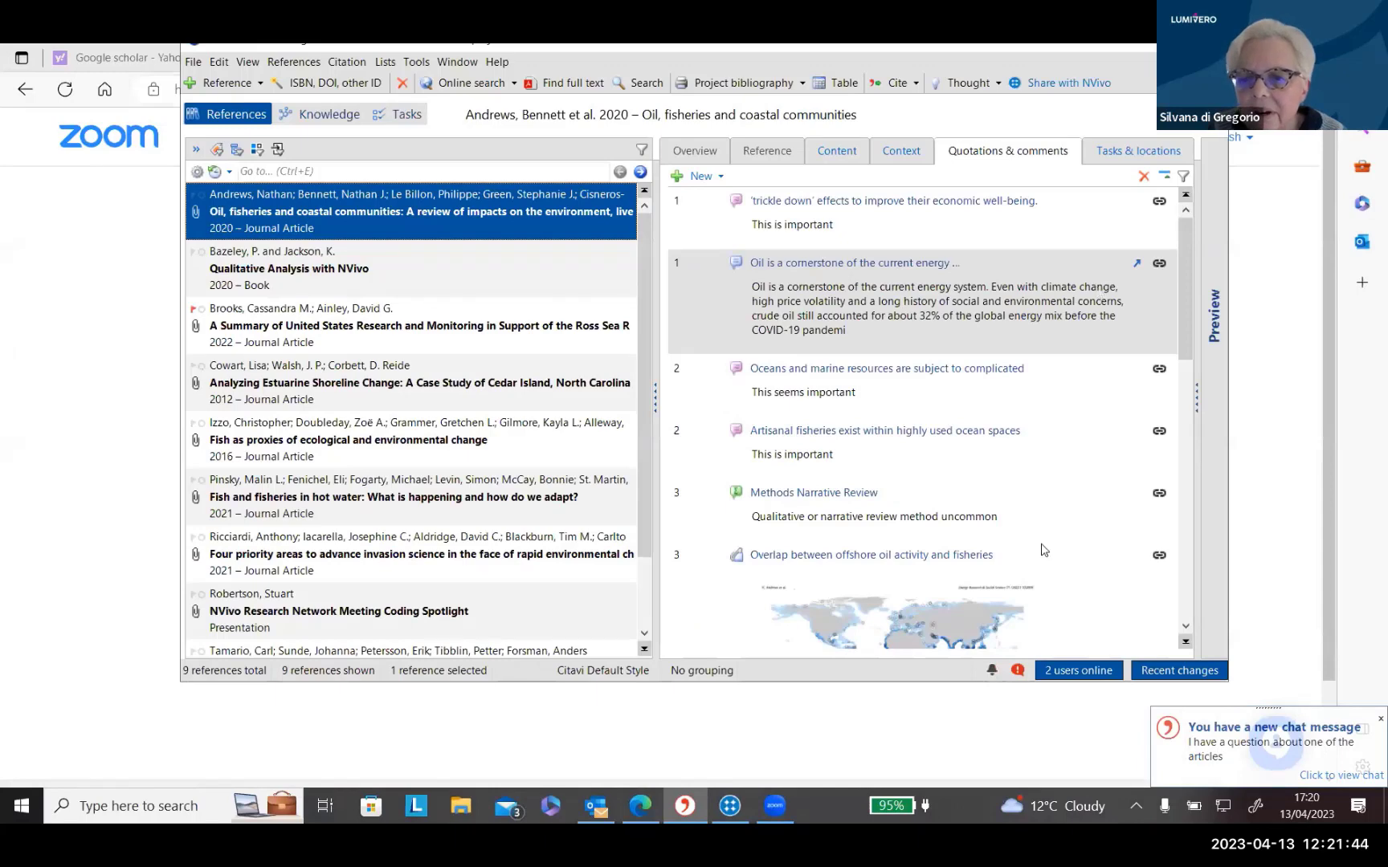
Open the project chat from the online users list and send the colleague a greeting followed by "Do you have anything add".
left_click(1082, 670)
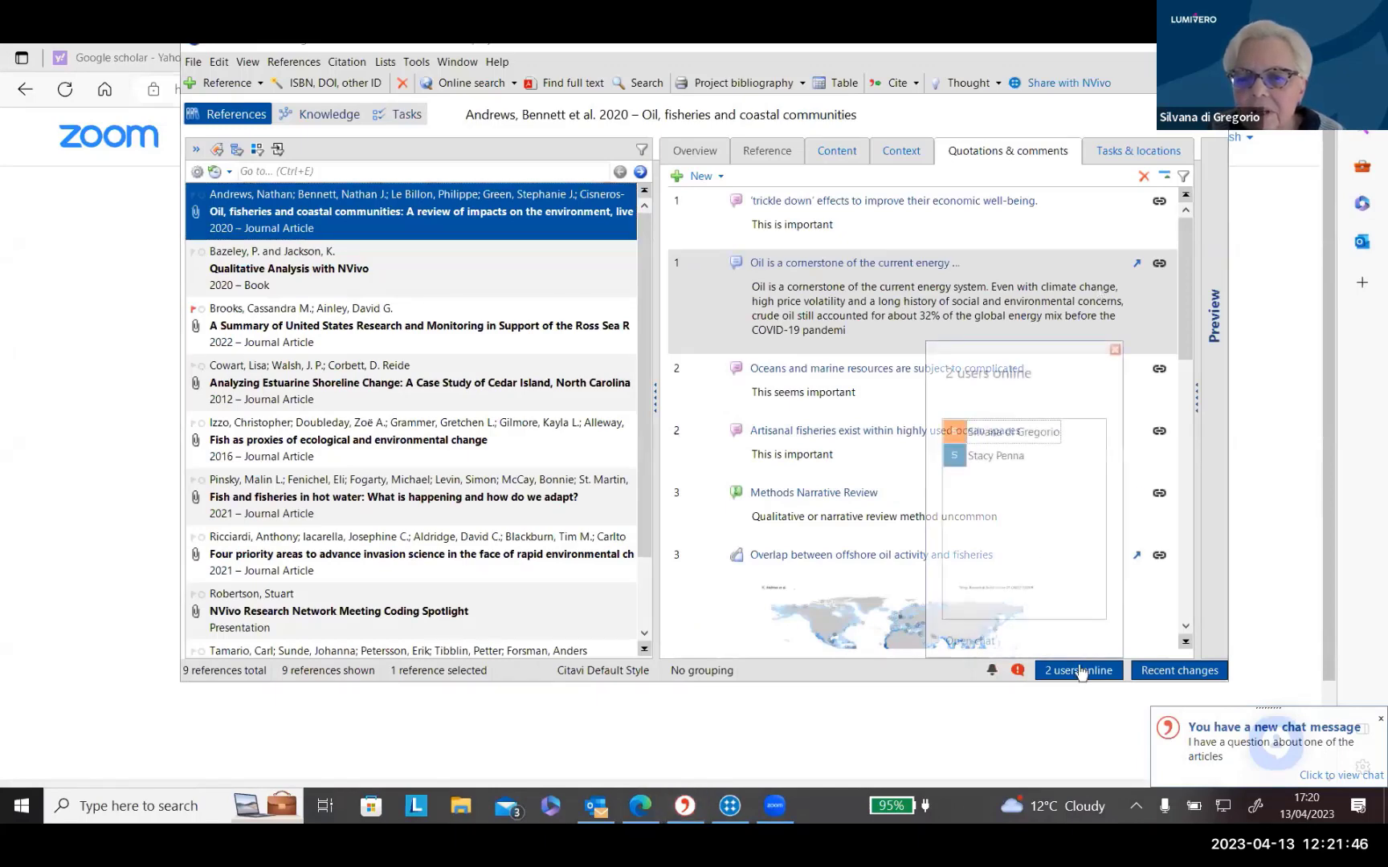
left_click(960, 641)
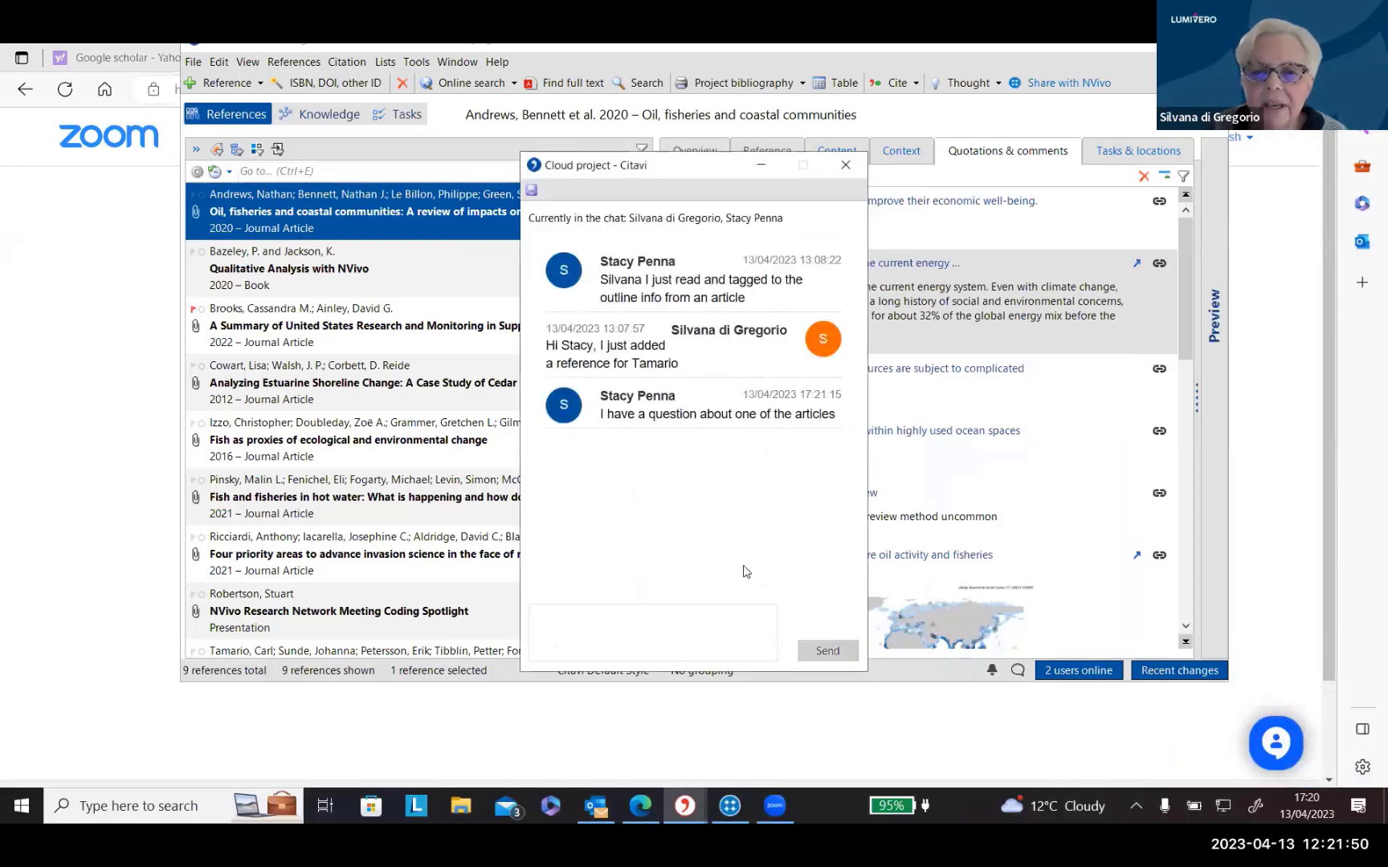
left_click(619, 621)
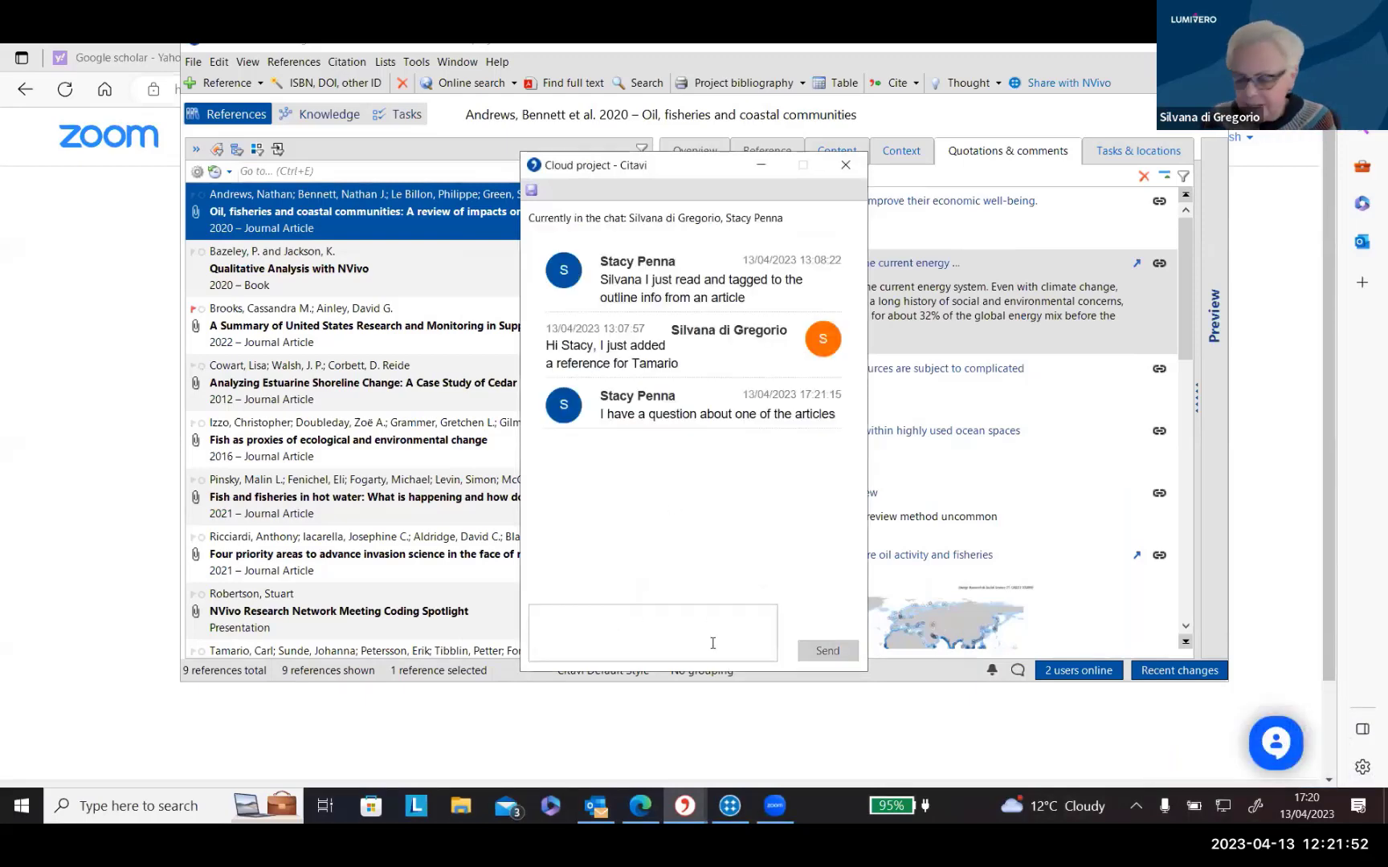
type("Hey")
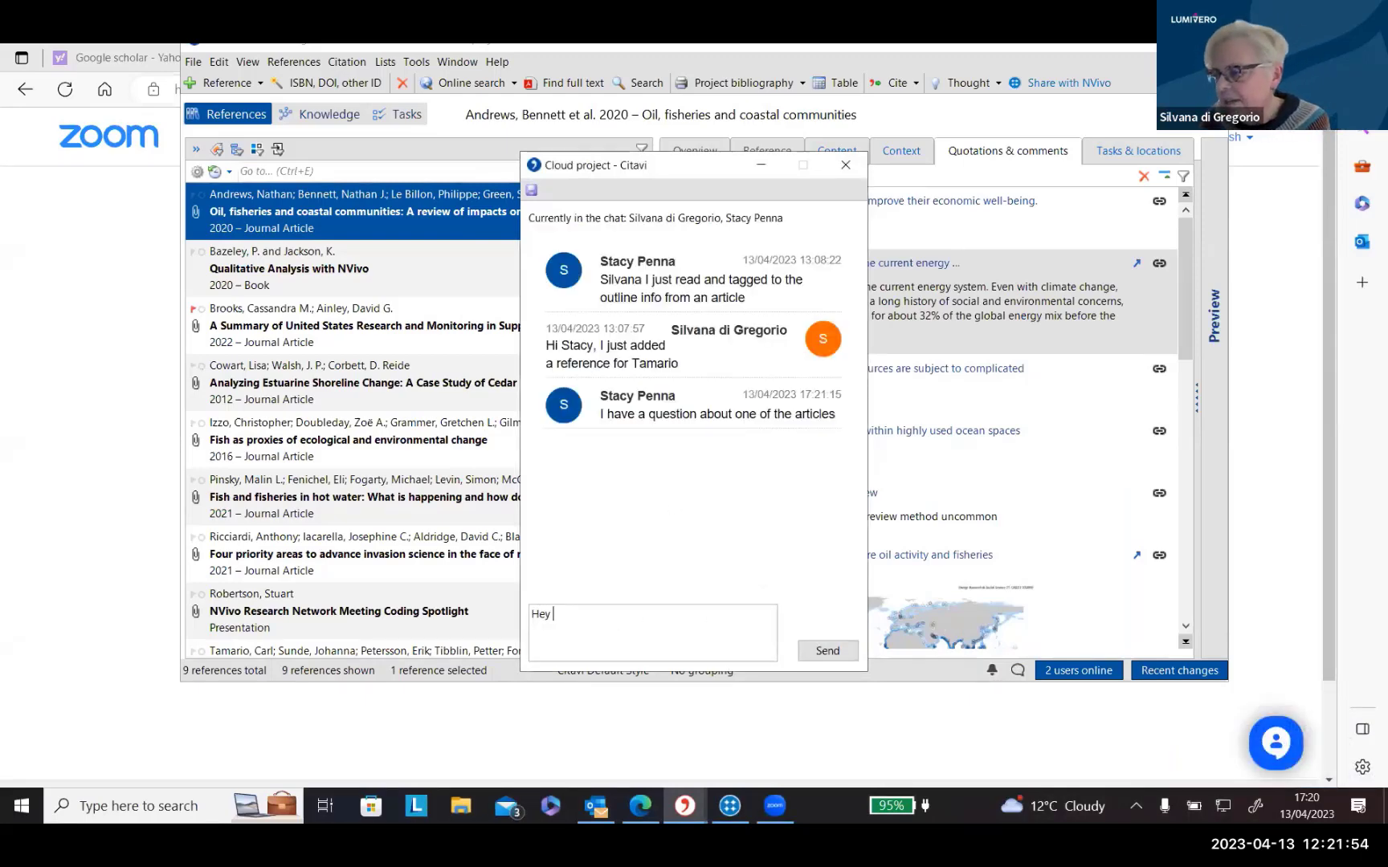
type(" Stacy")
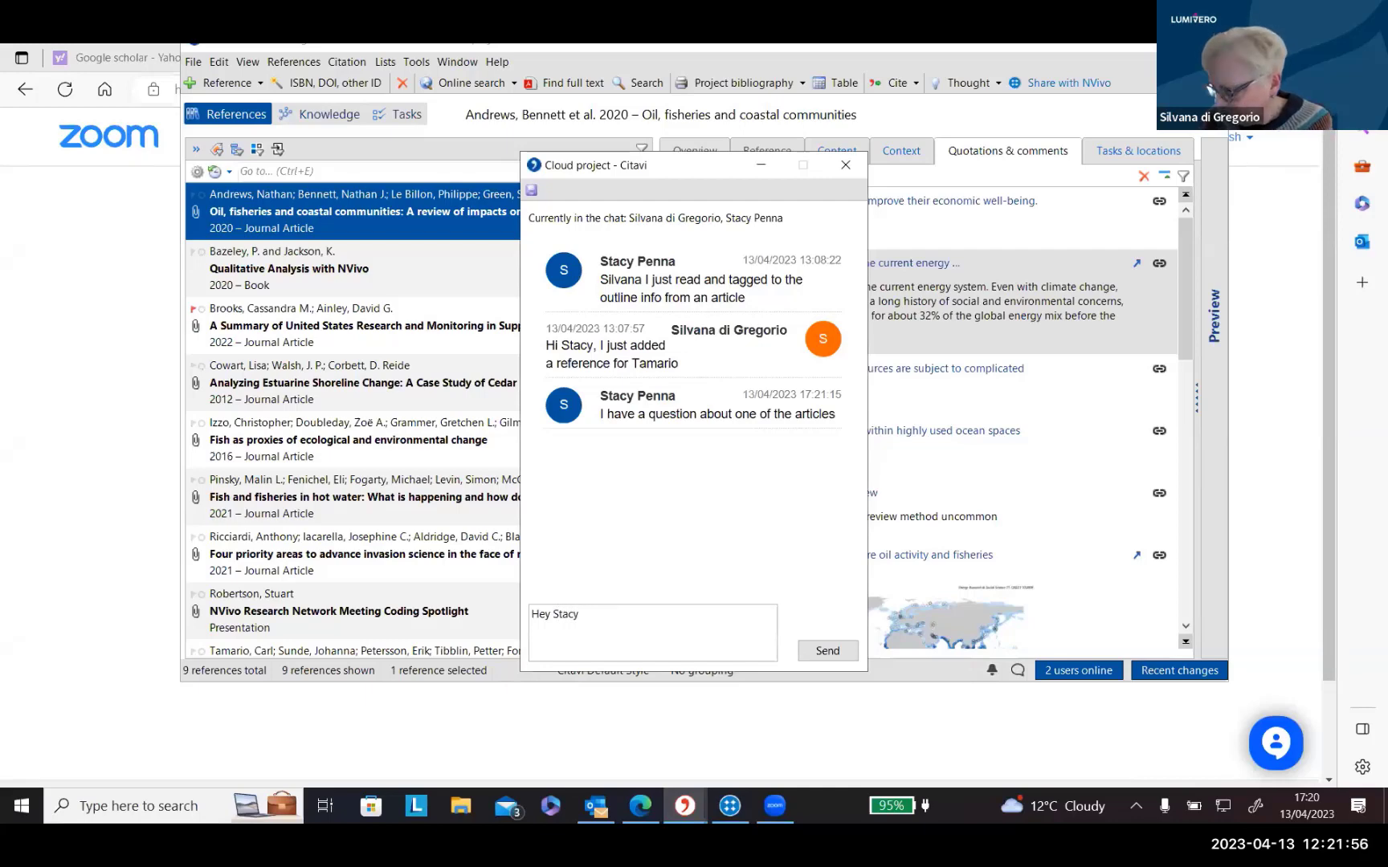
type(", Do o")
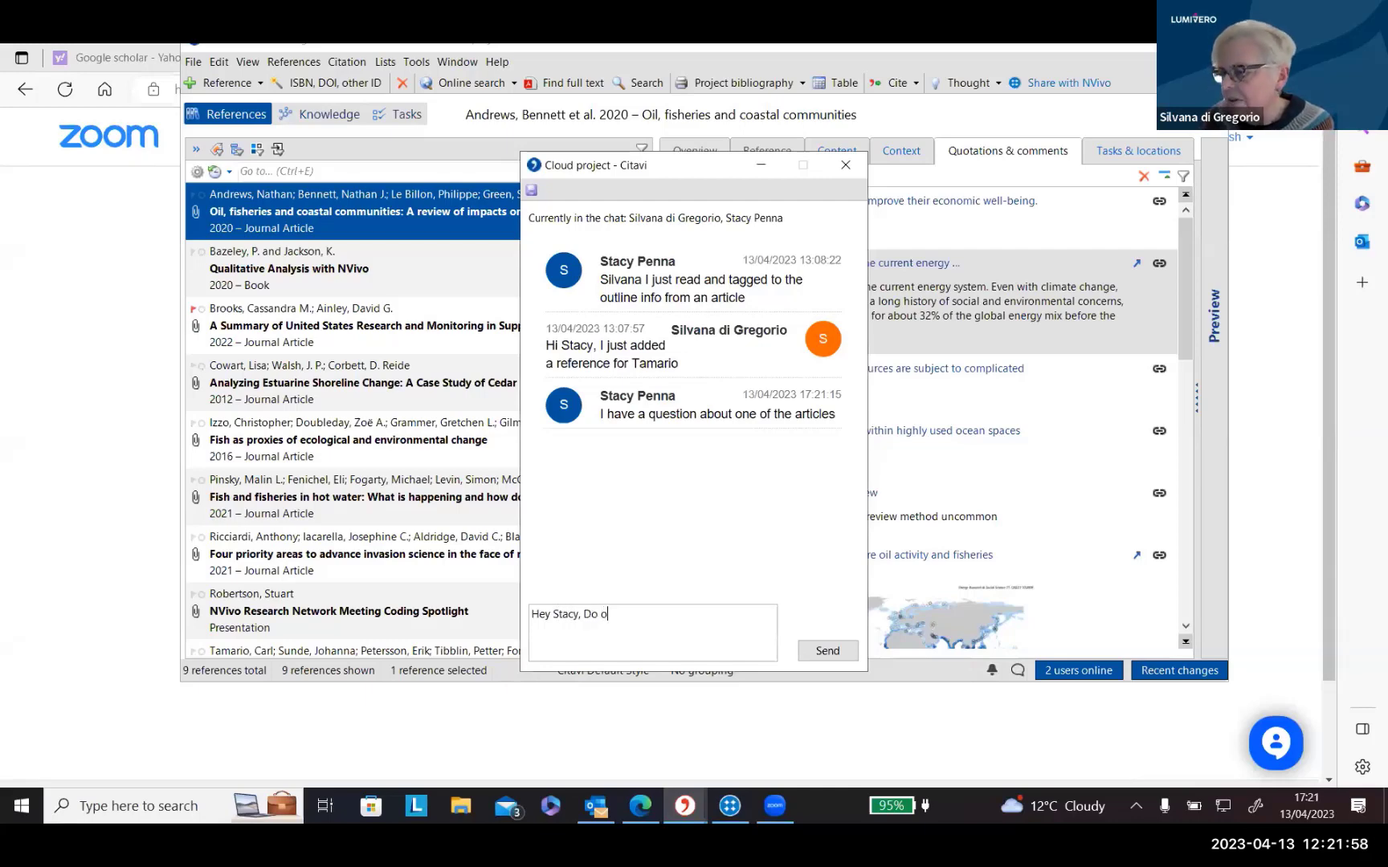
type("have an")
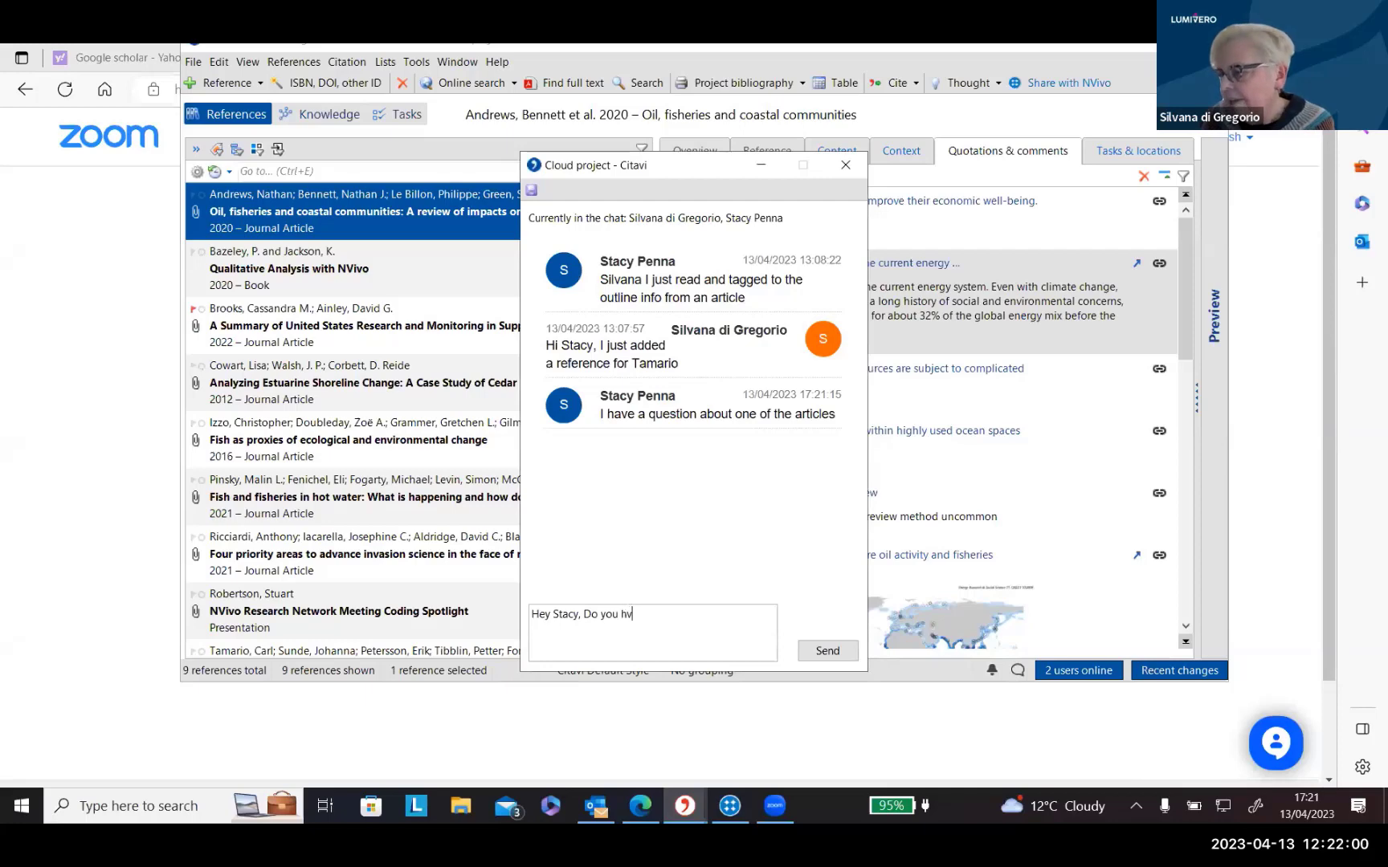
type("yt")
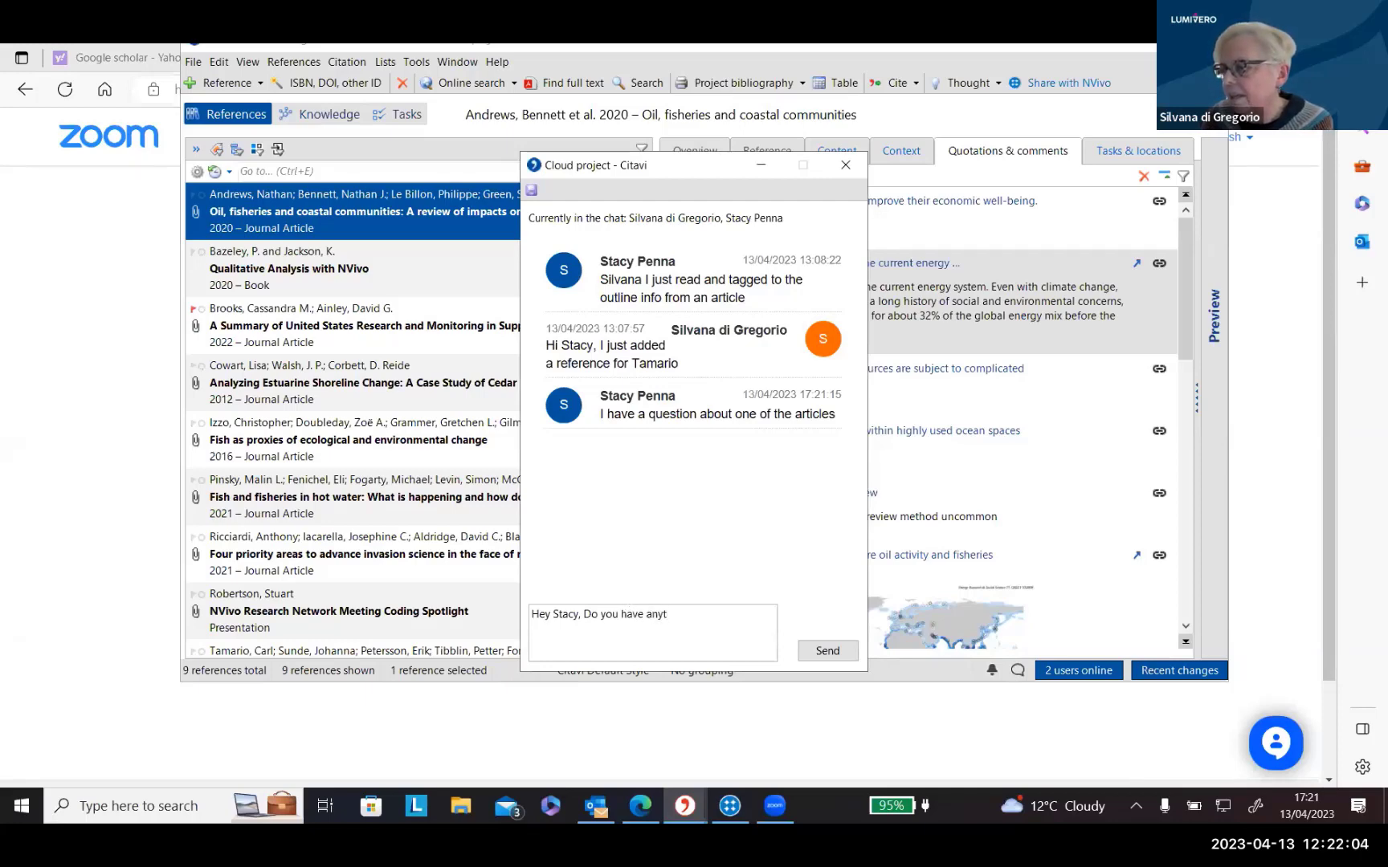
type("hing add")
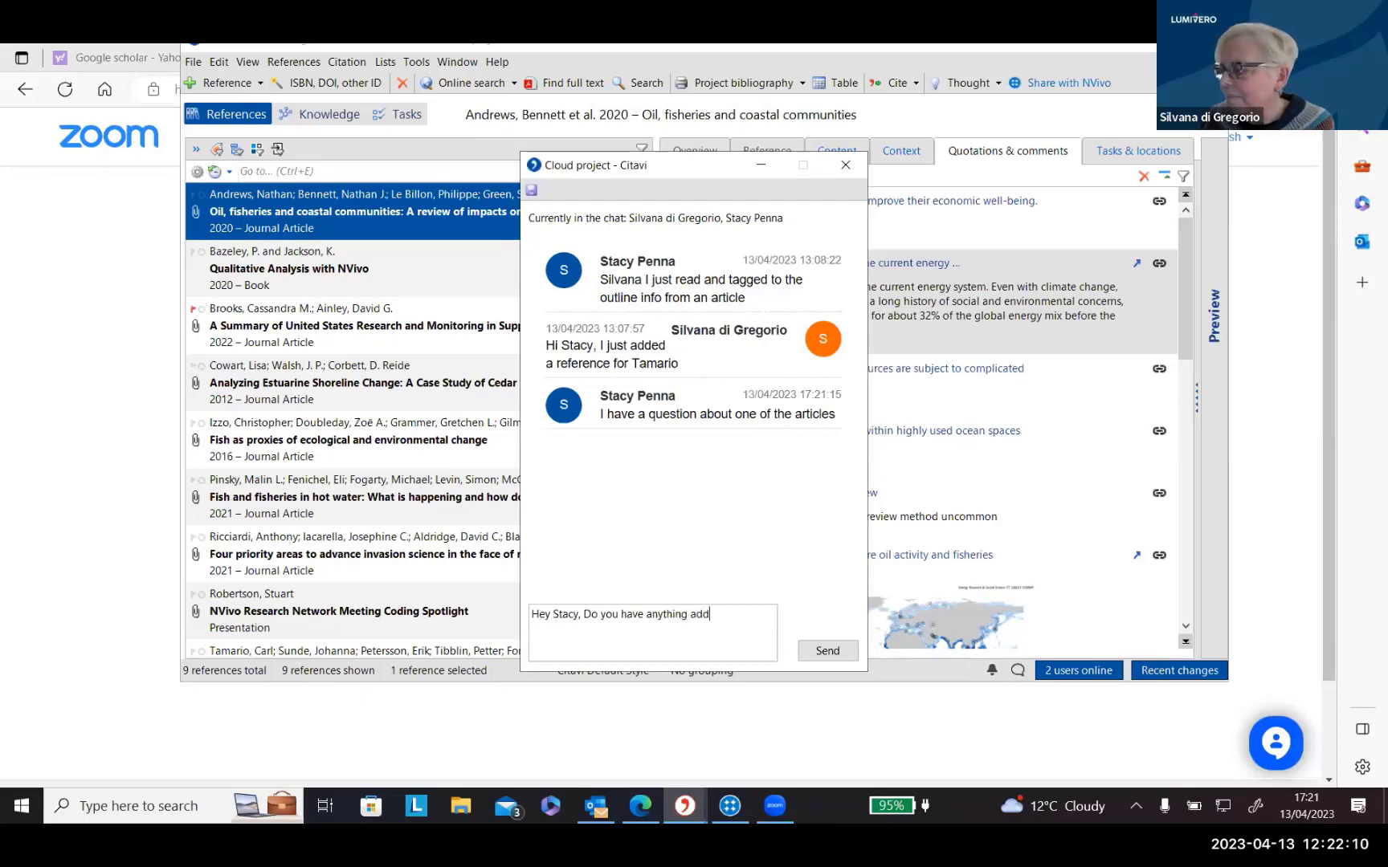
left_click(829, 651)
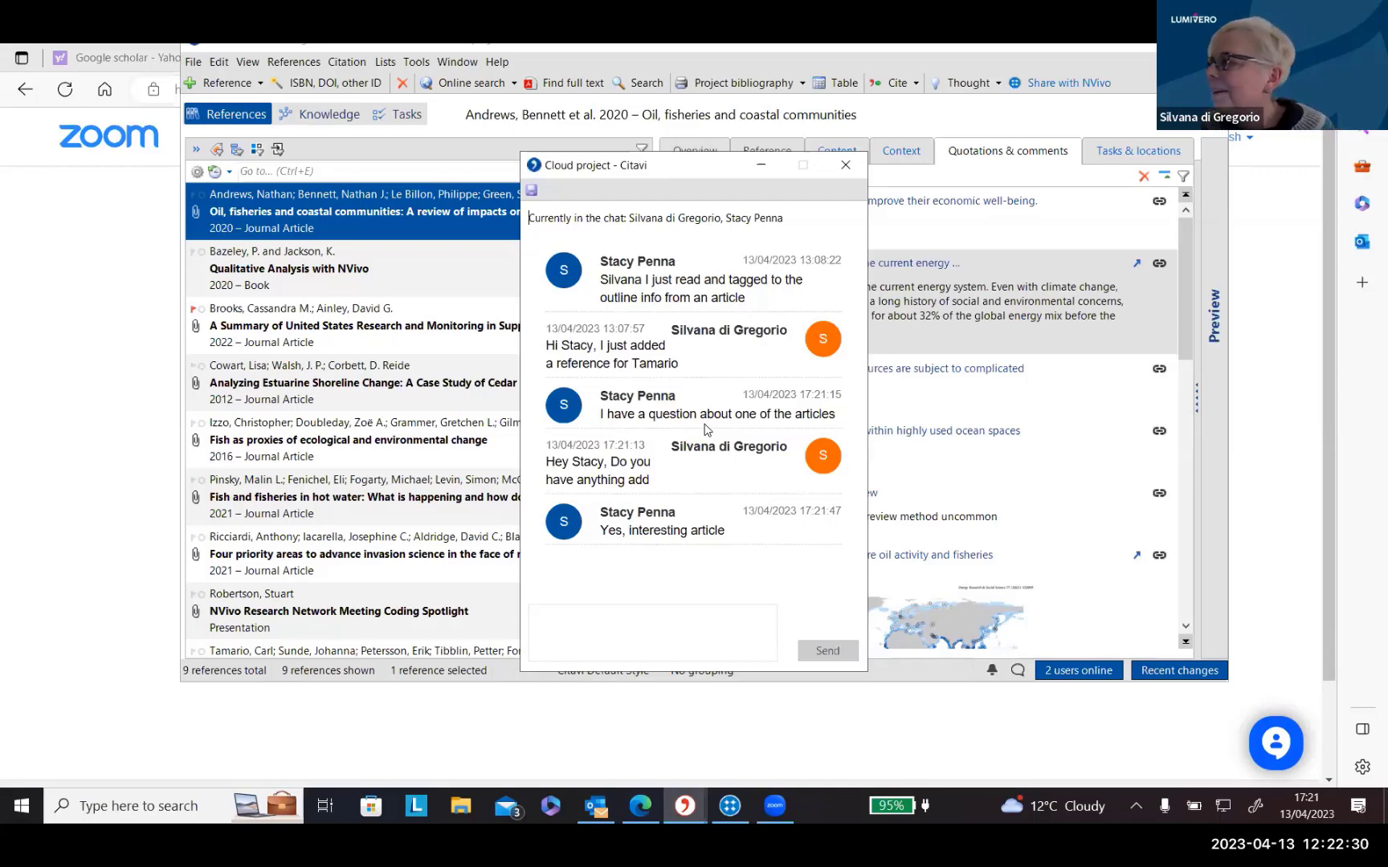
Close the chat and enlarge the project window to fill the screen.
left_click(845, 169)
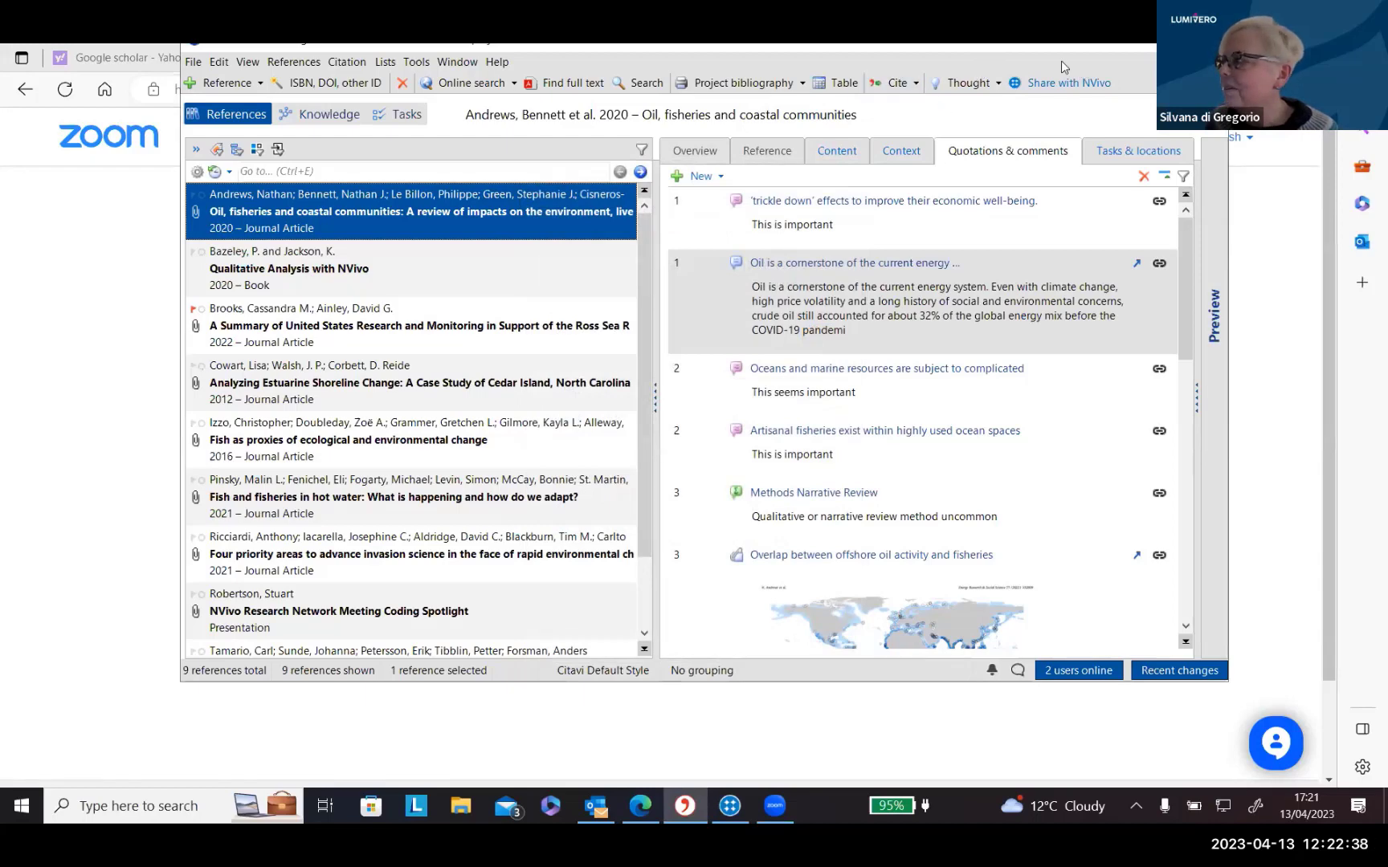
left_click_drag(997, 47, 996, 126)
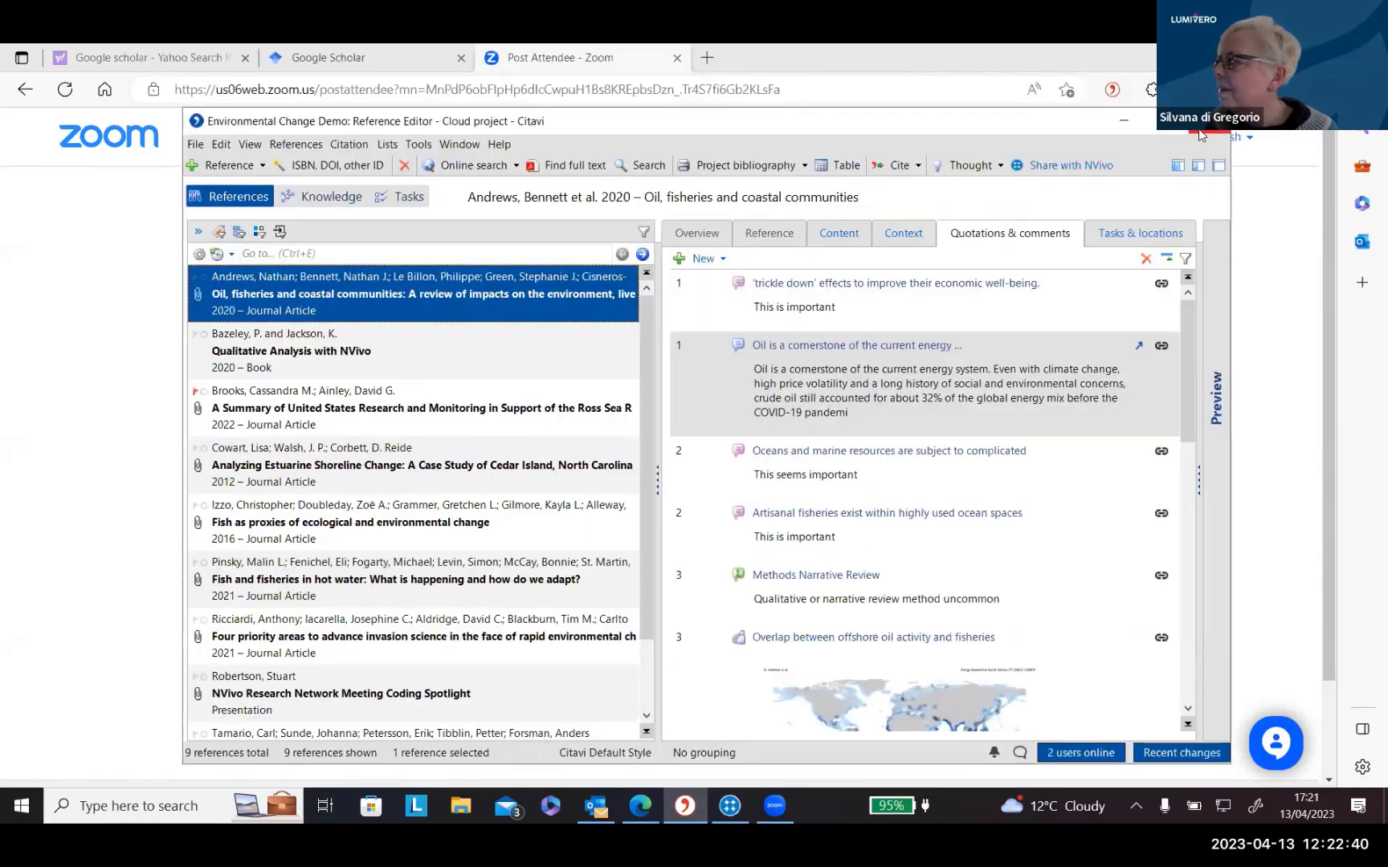
left_click(1166, 120)
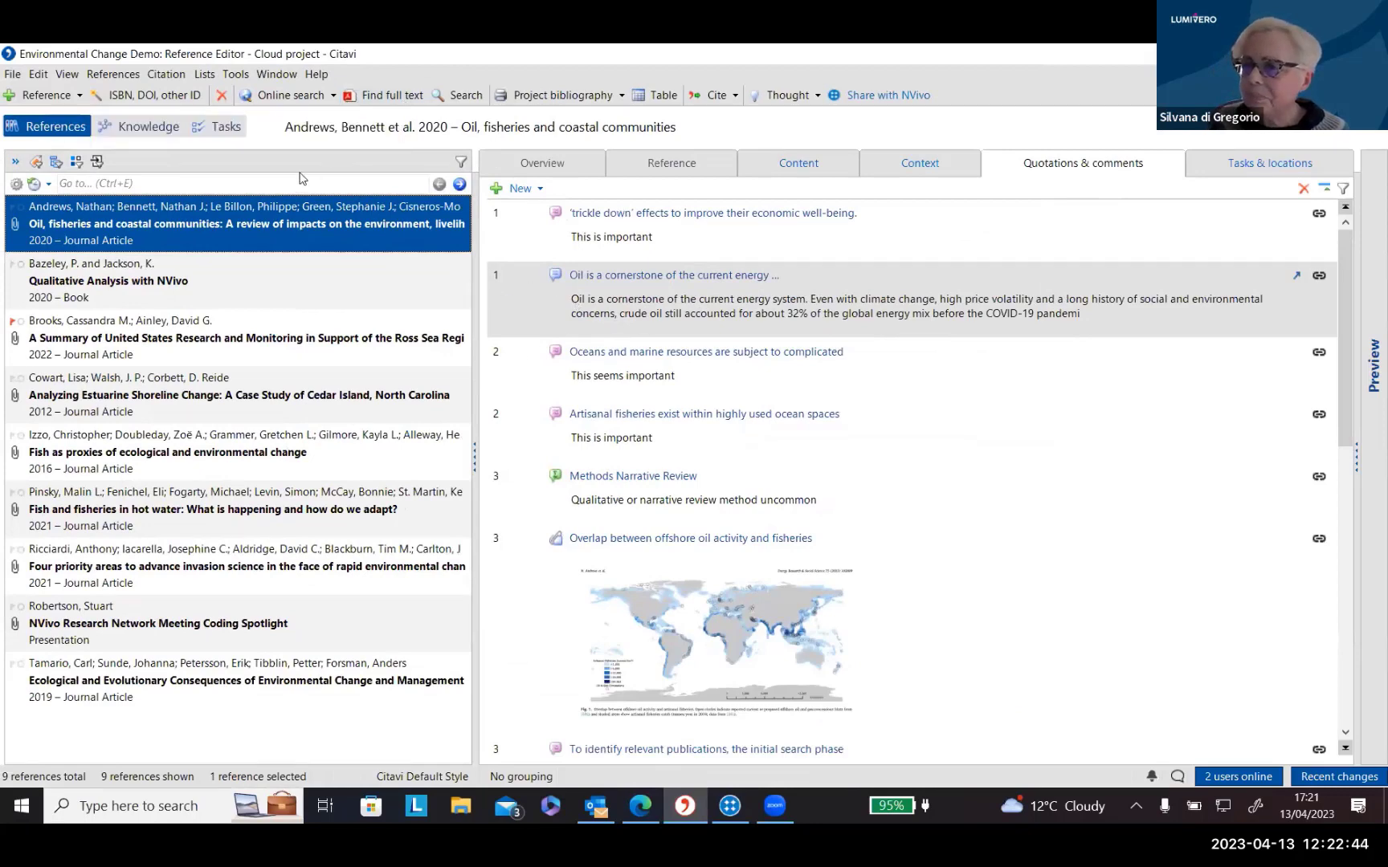
Revisit the project's task list and knowledge outline, and return to the references.
left_click(221, 122)
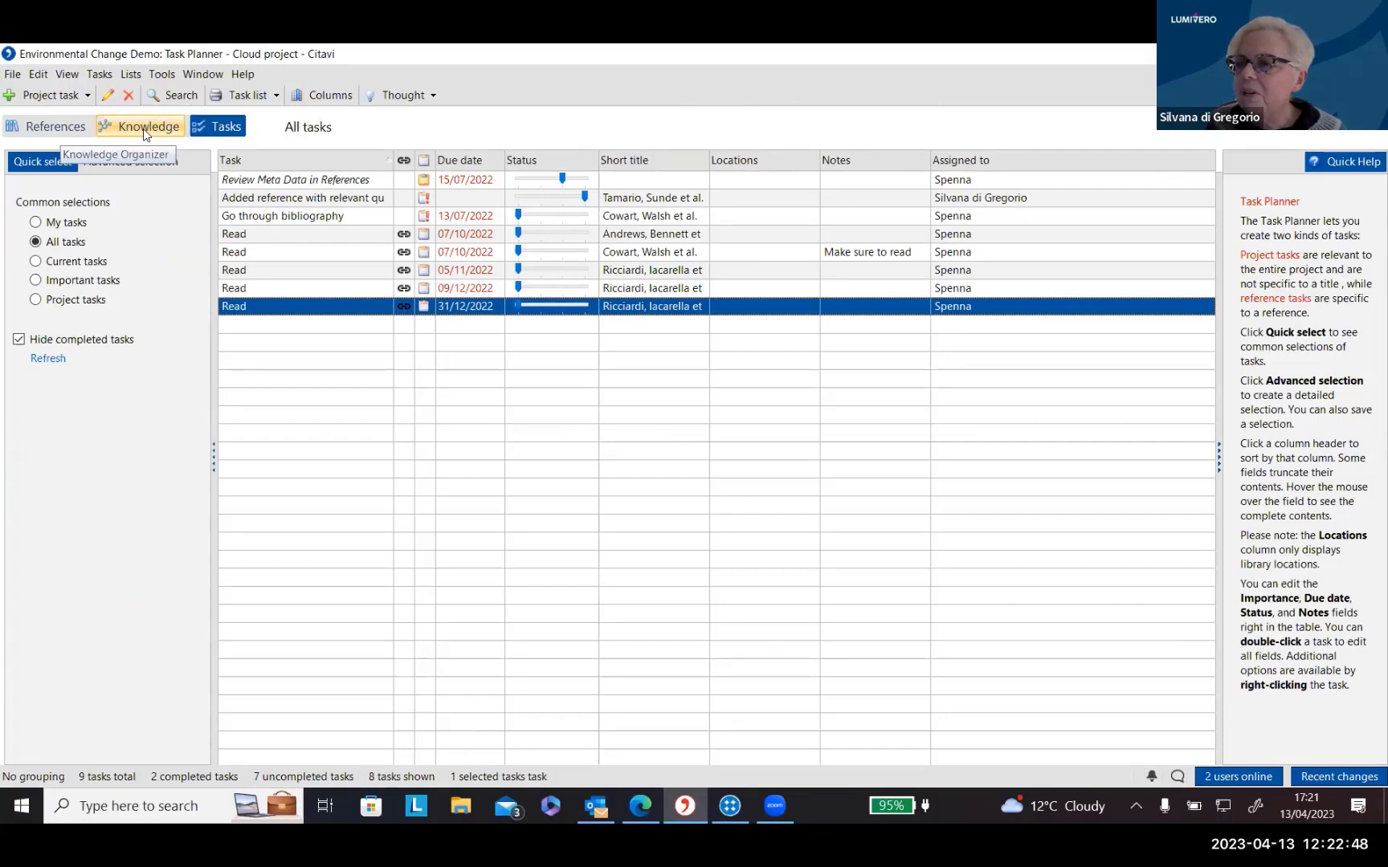
left_click(146, 130)
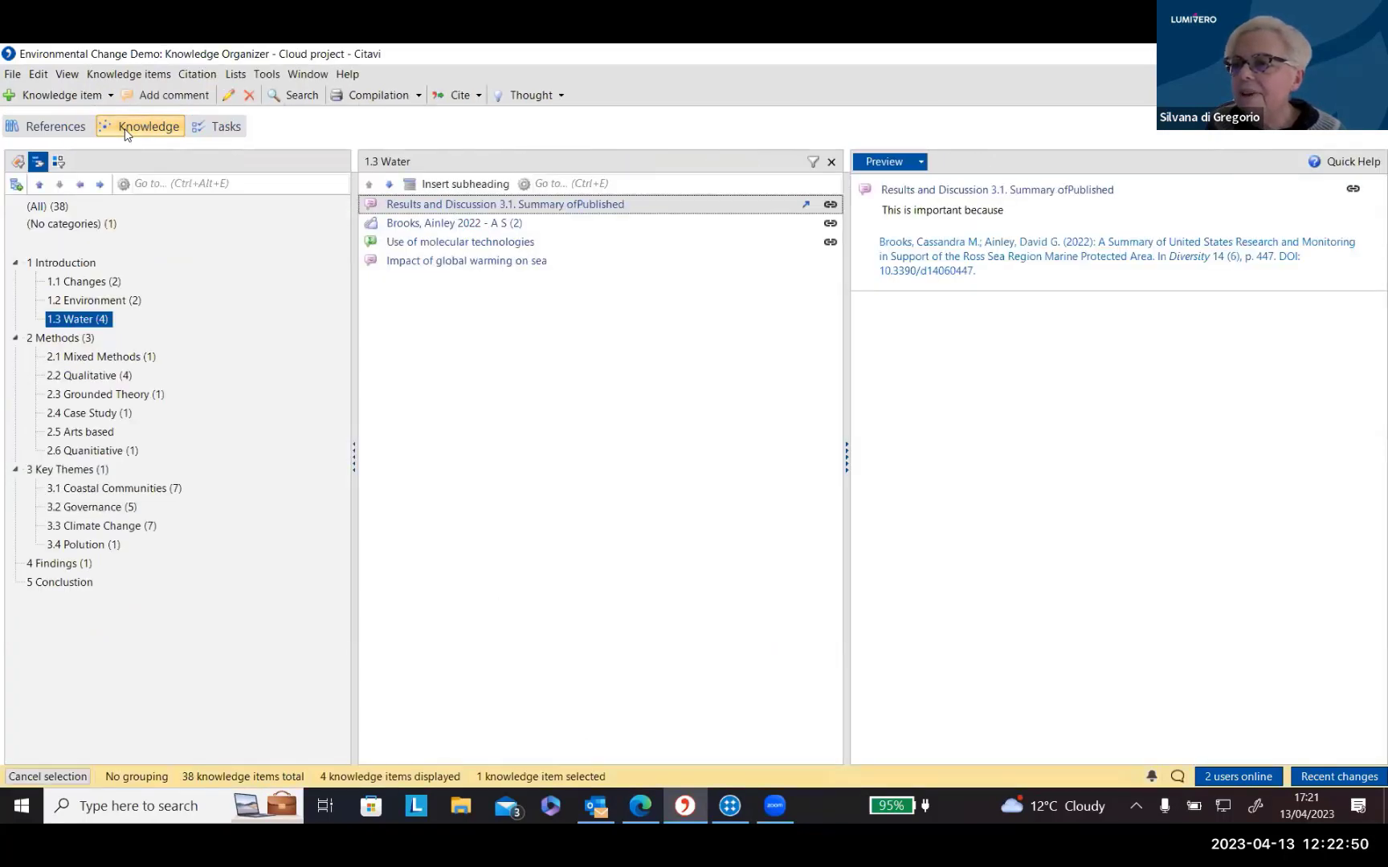
left_click(38, 131)
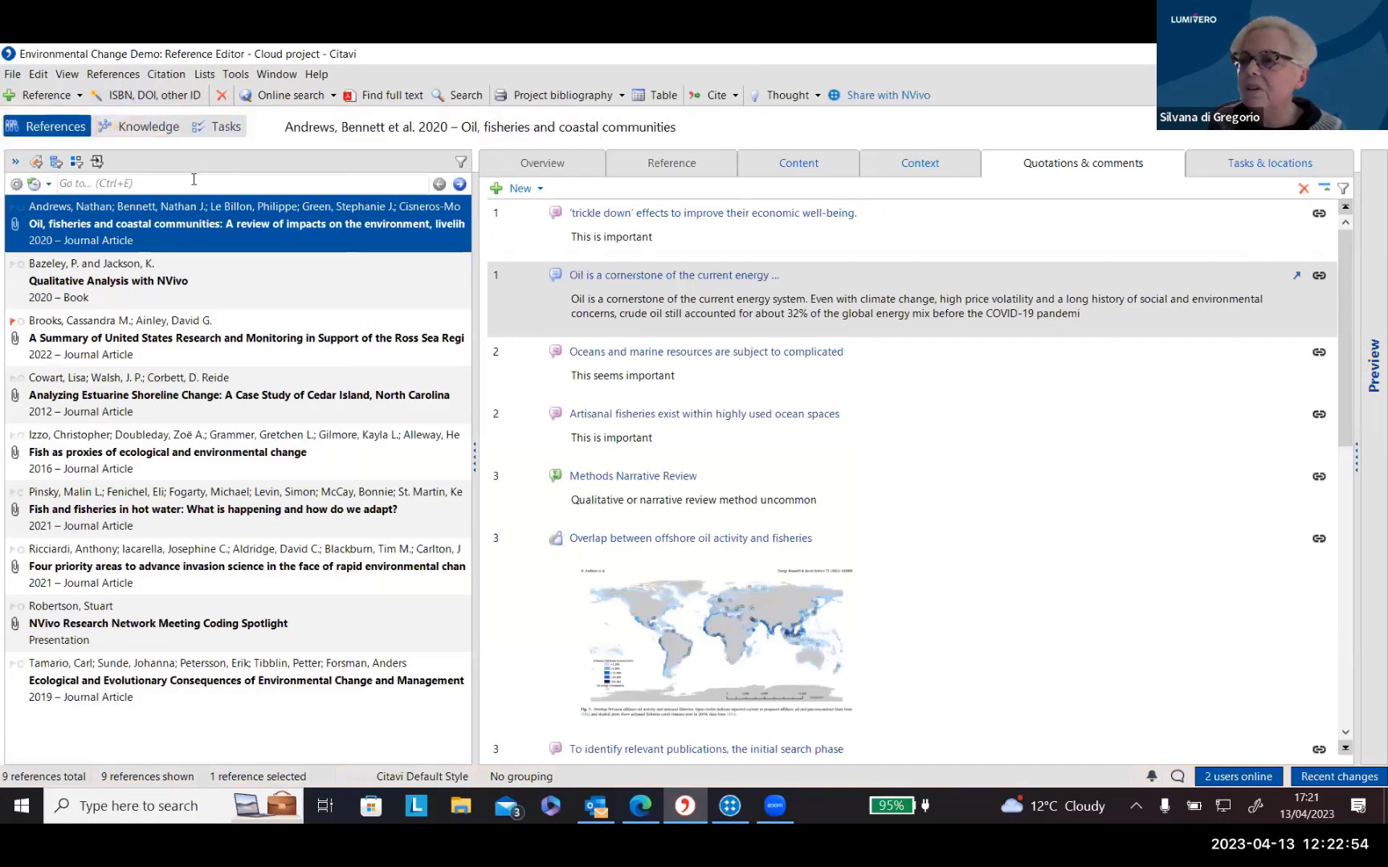
Set up an online search of The British Library and Library of Congress for "ocean pollution" in all fields.
left_click(289, 94)
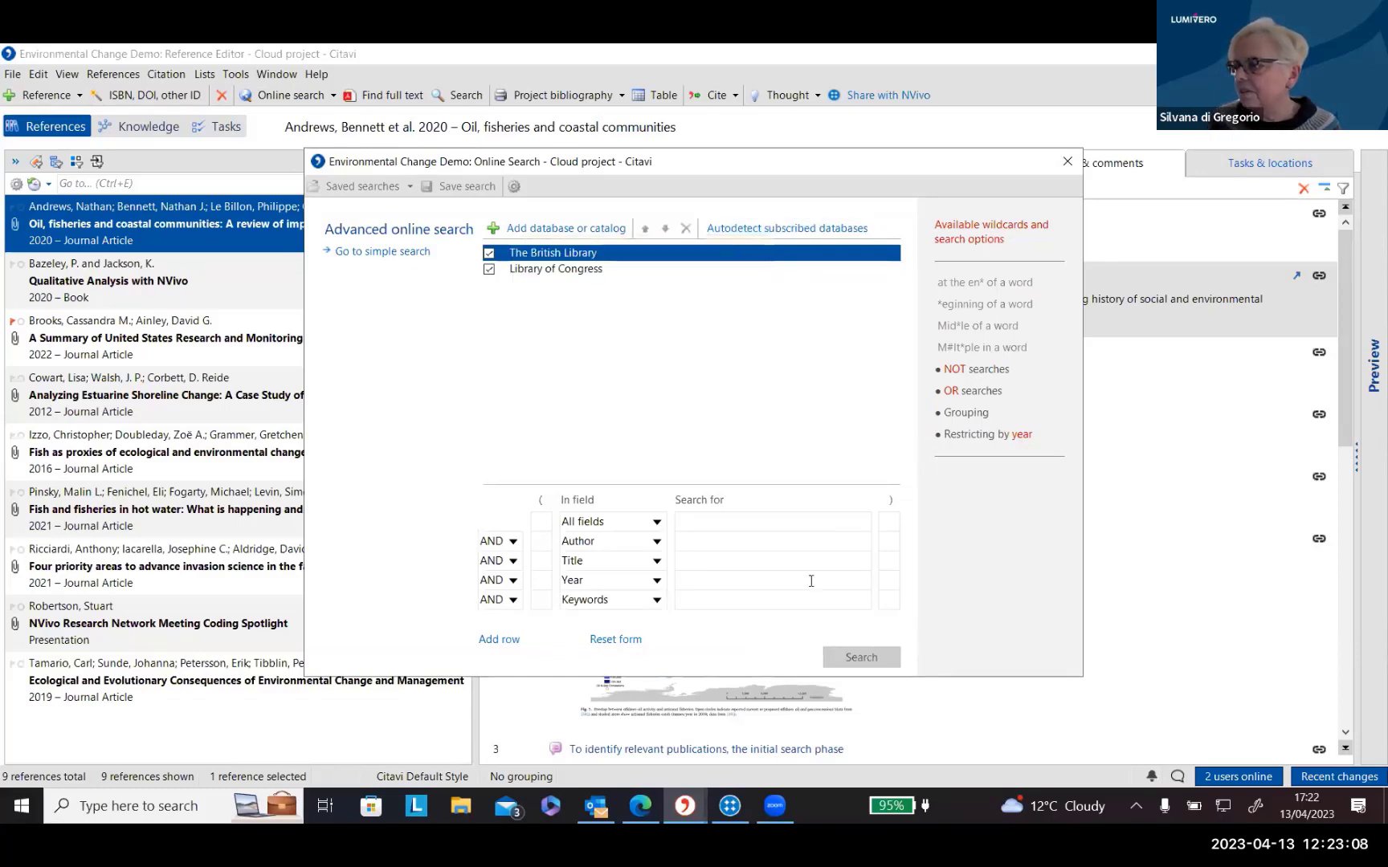
left_click(717, 522)
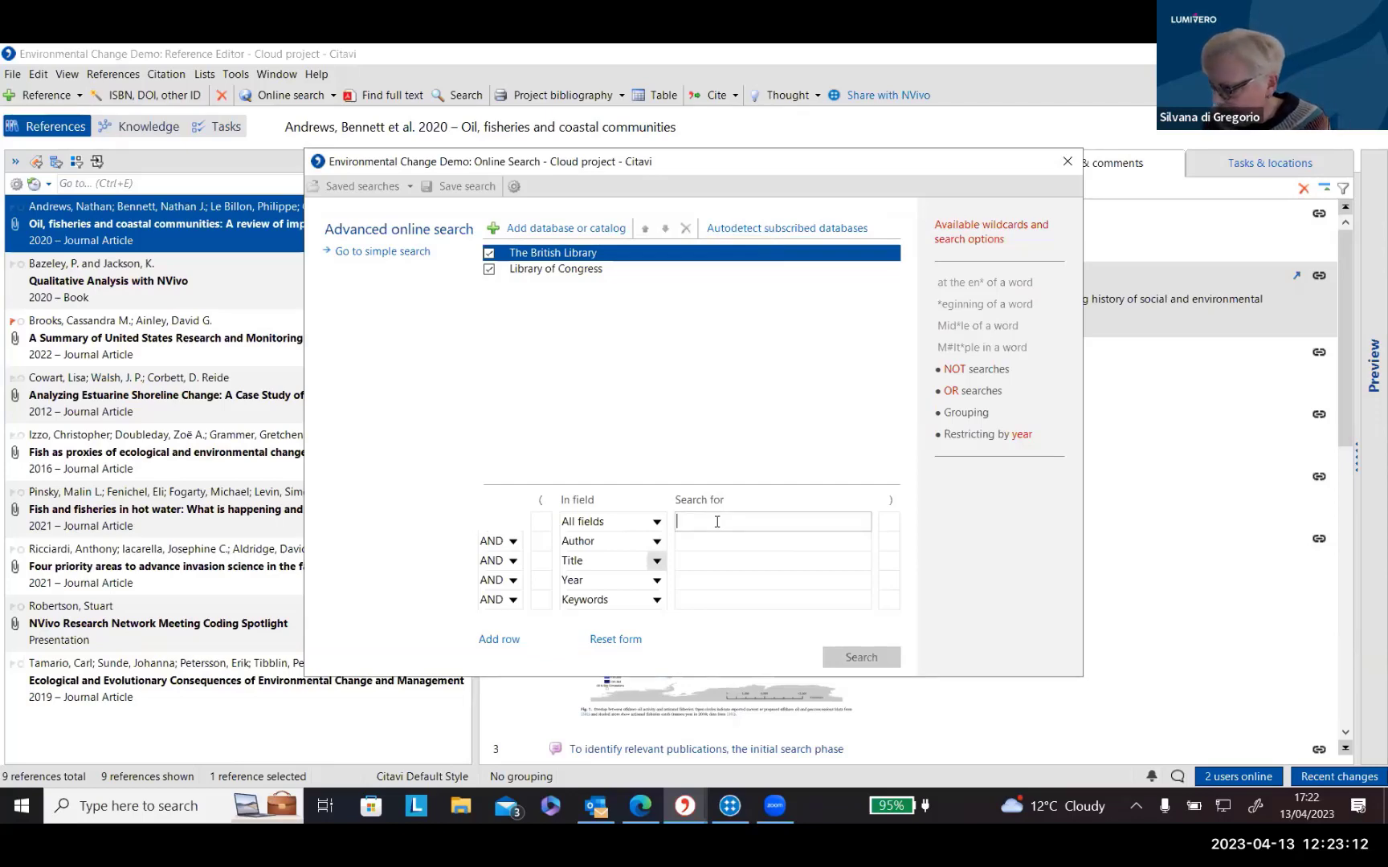
type("poll")
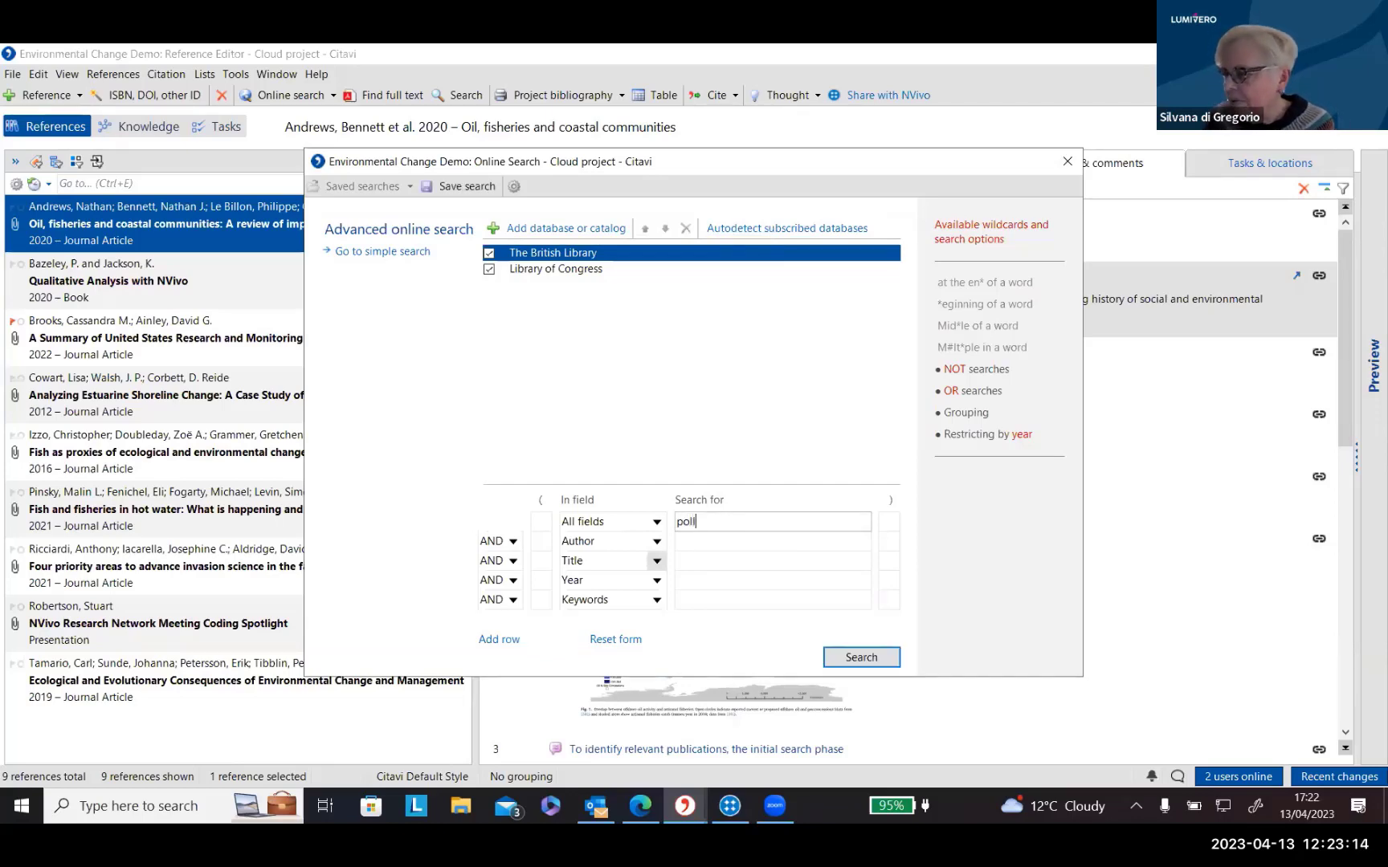
type("ution")
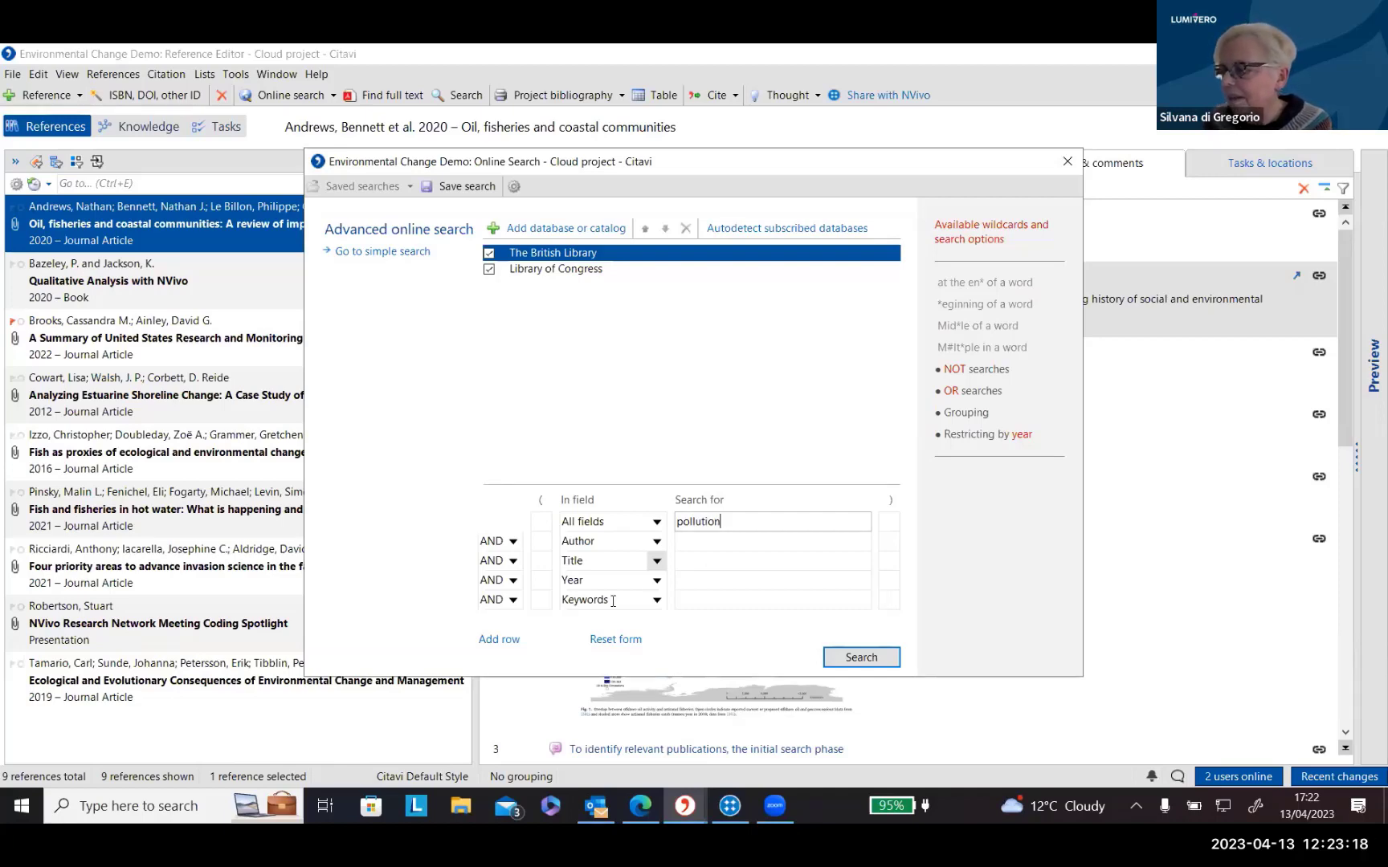
left_click(675, 521)
type("ocean")
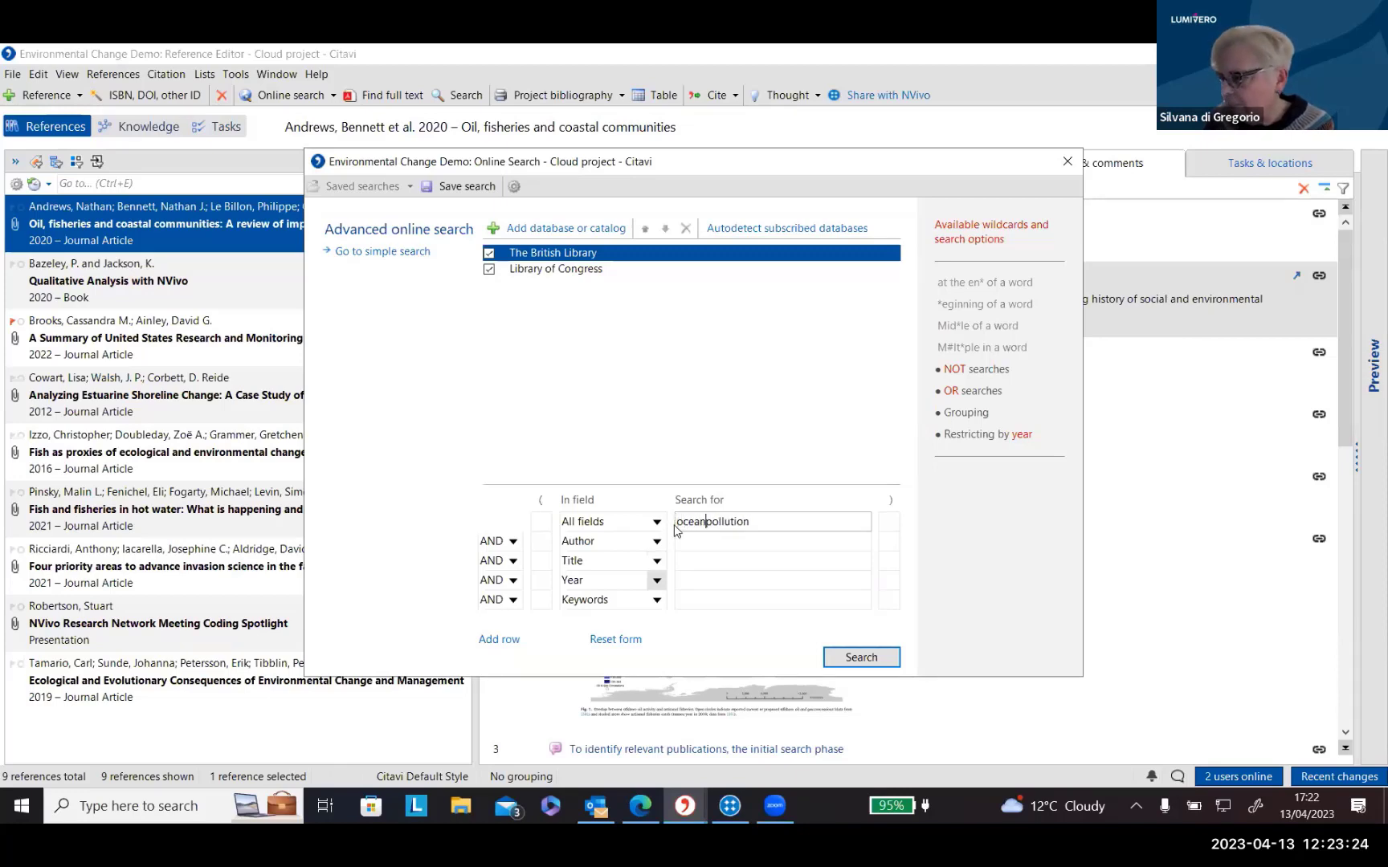
Restrict the online search to the year 2023 and run it.
left_click(656, 582)
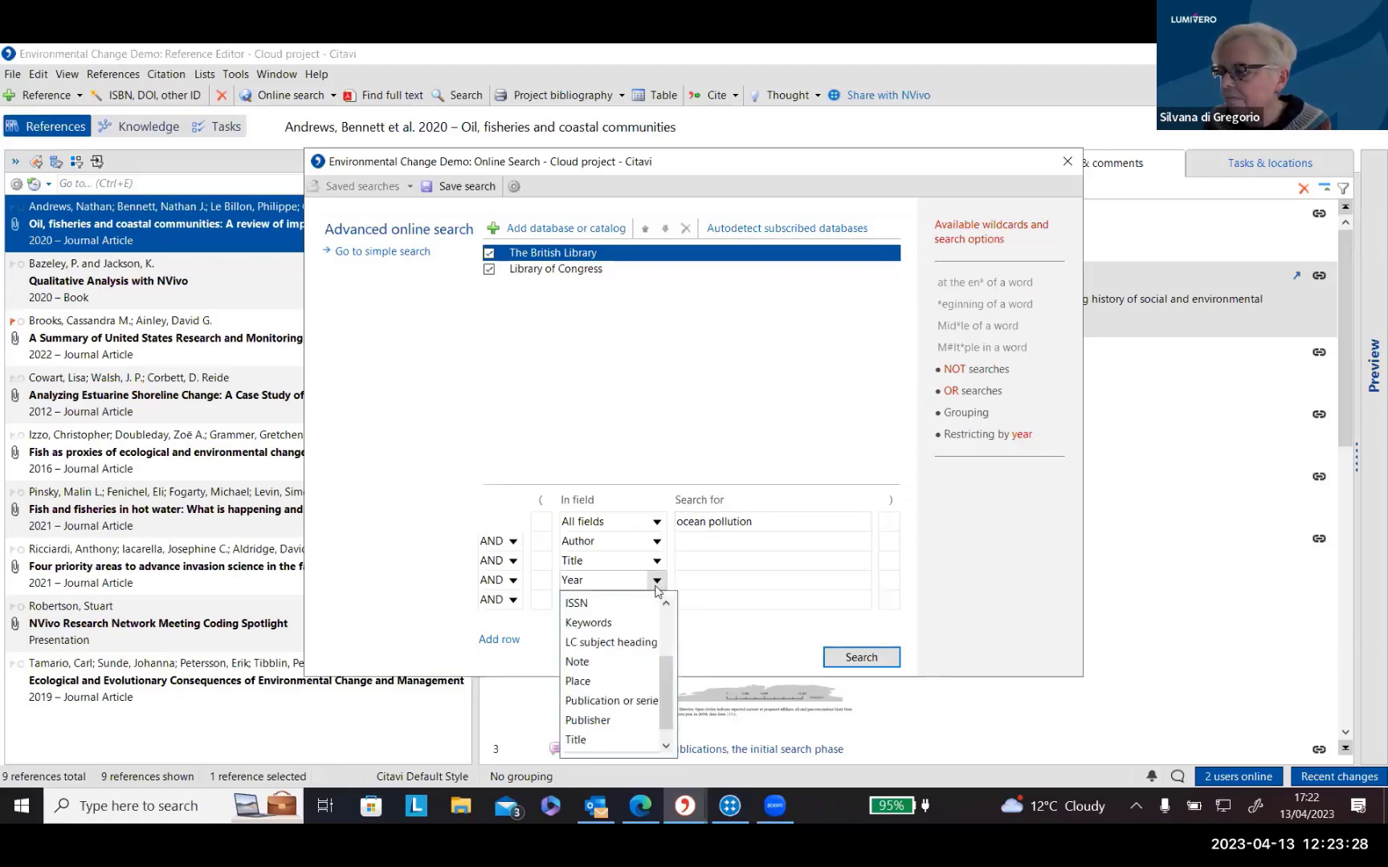
left_click(686, 580)
type("202")
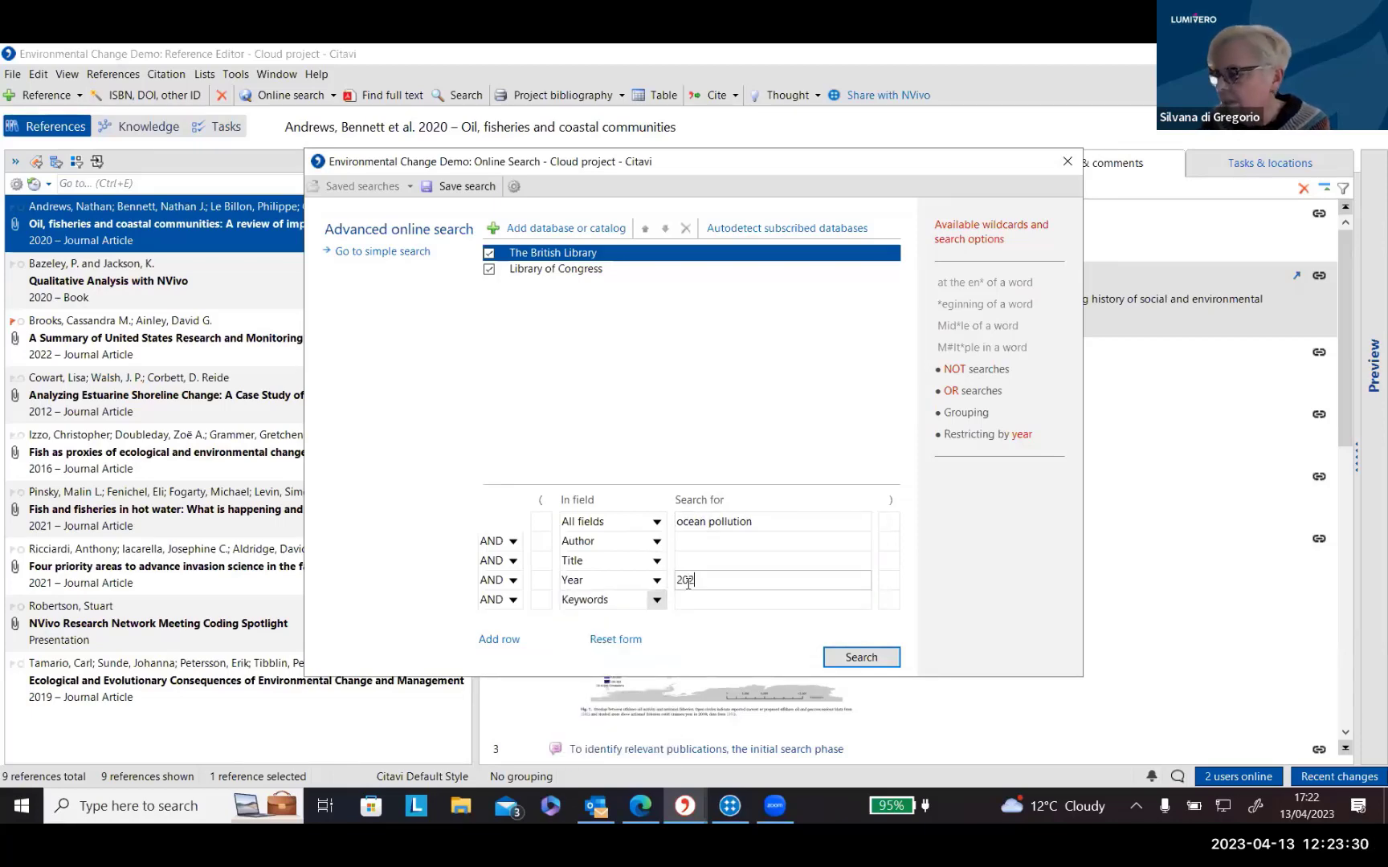
type("3")
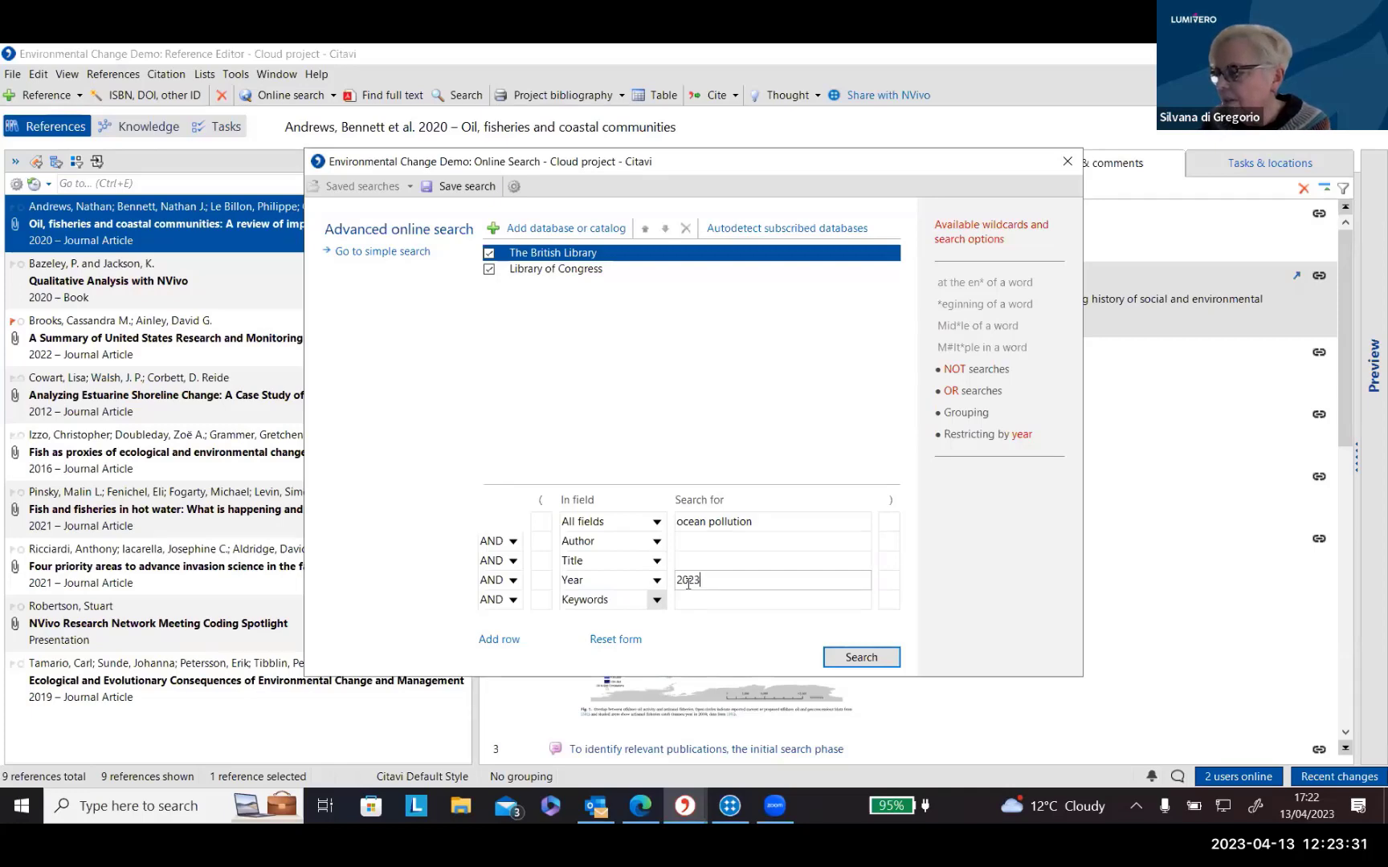
left_click(853, 657)
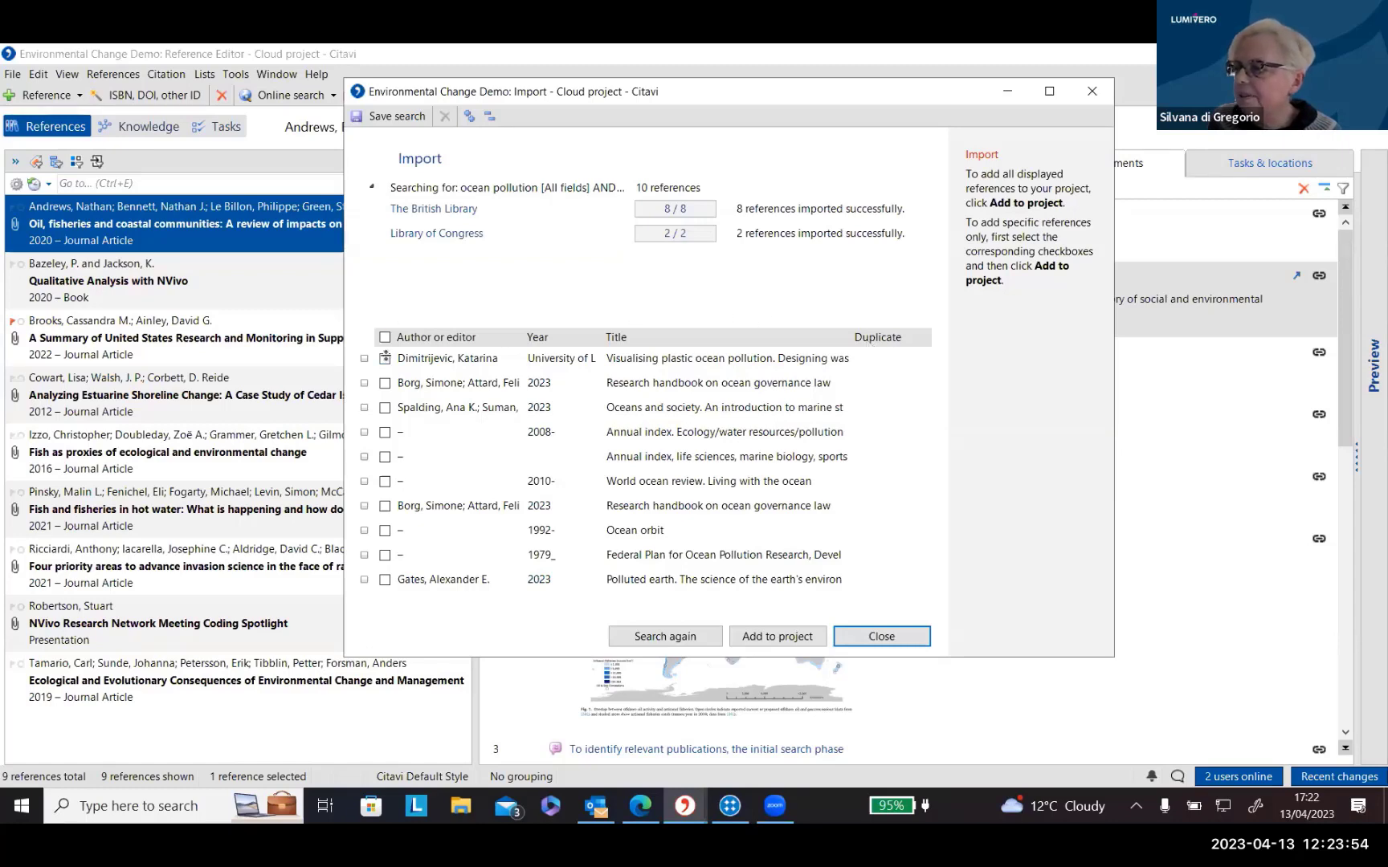
Import only the "Visualising plastic ocean pollution" reference with keywords and locations, and show its overview and preview.
left_click(385, 359)
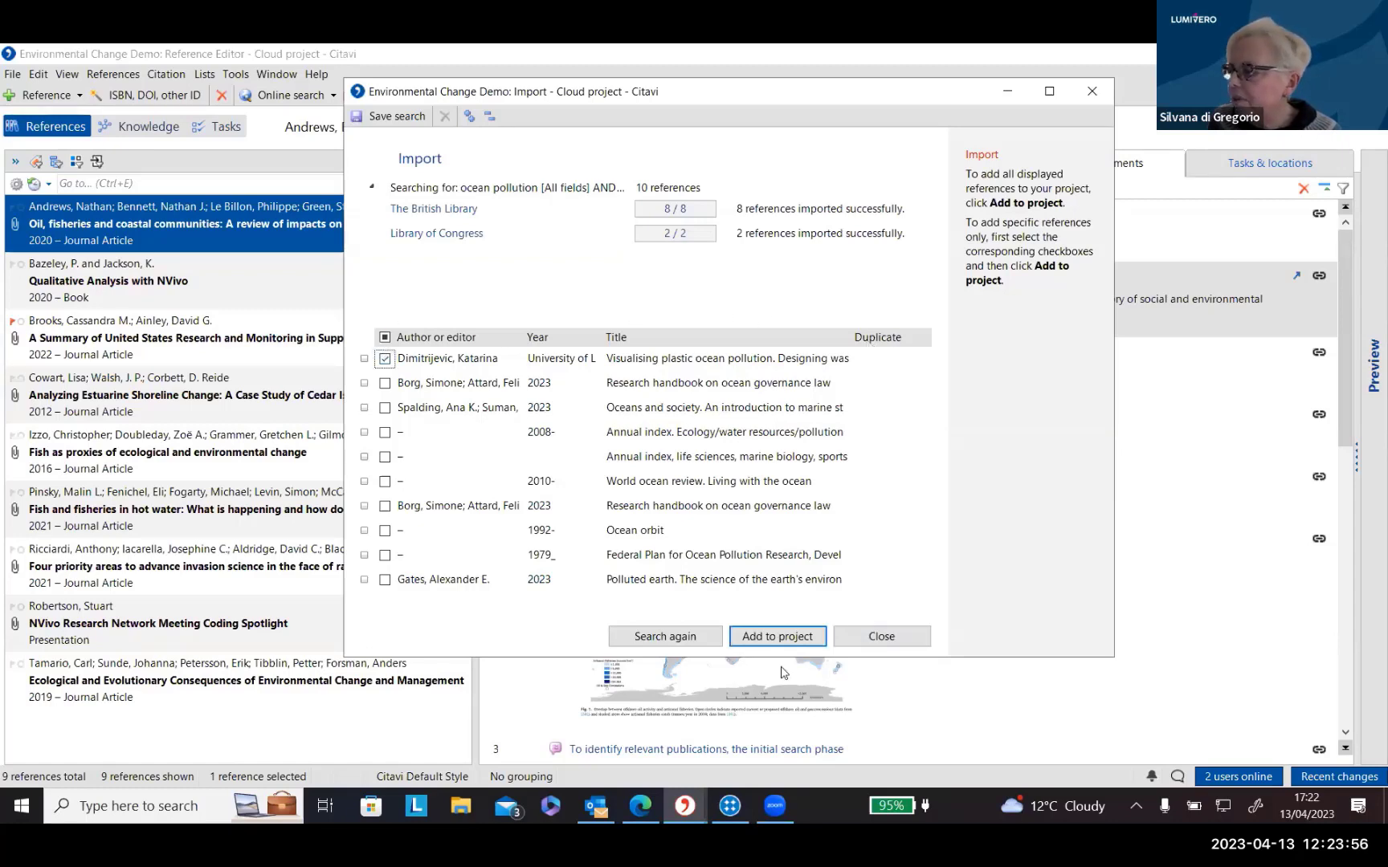
left_click(783, 637)
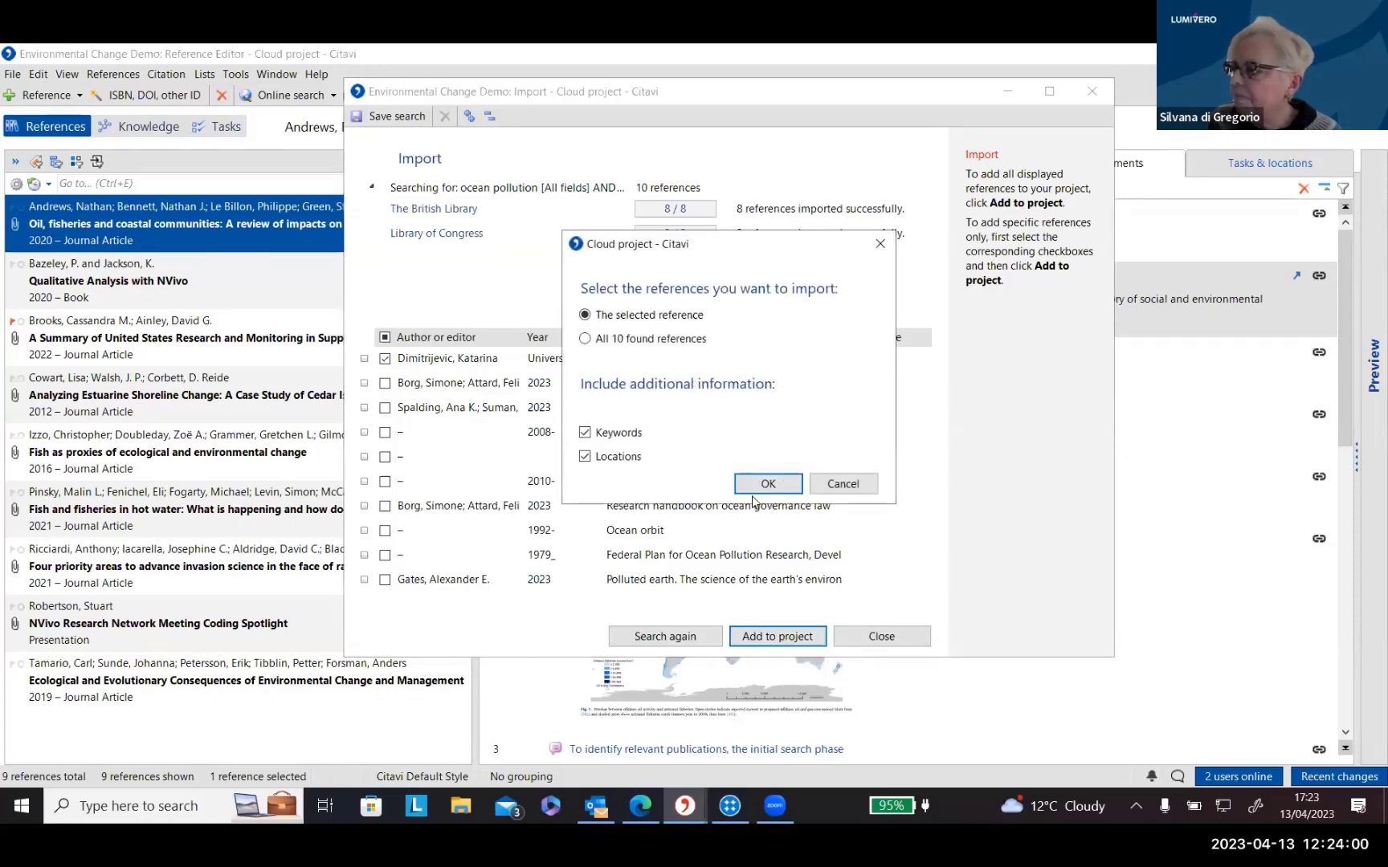
left_click(781, 486)
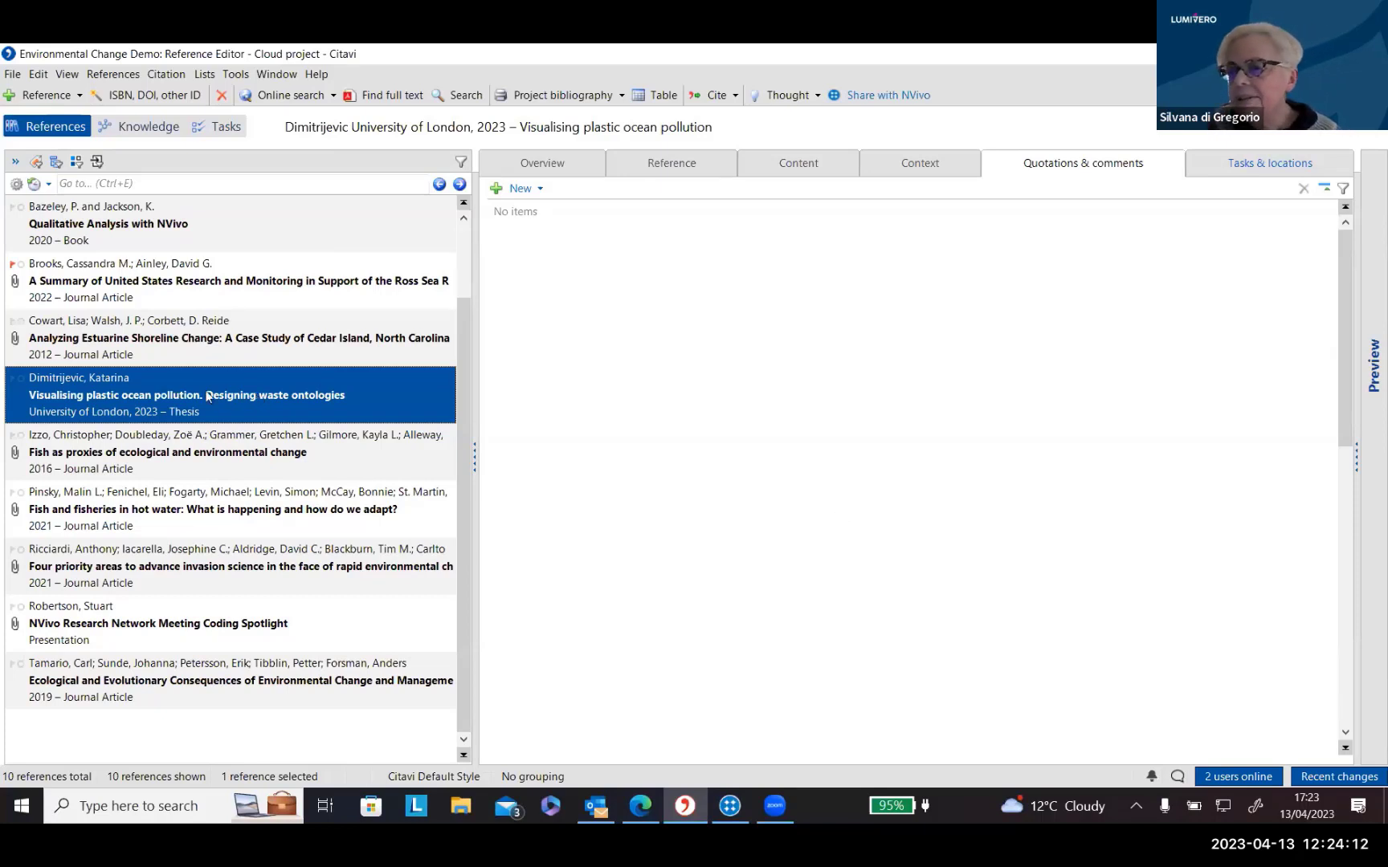
left_click(576, 165)
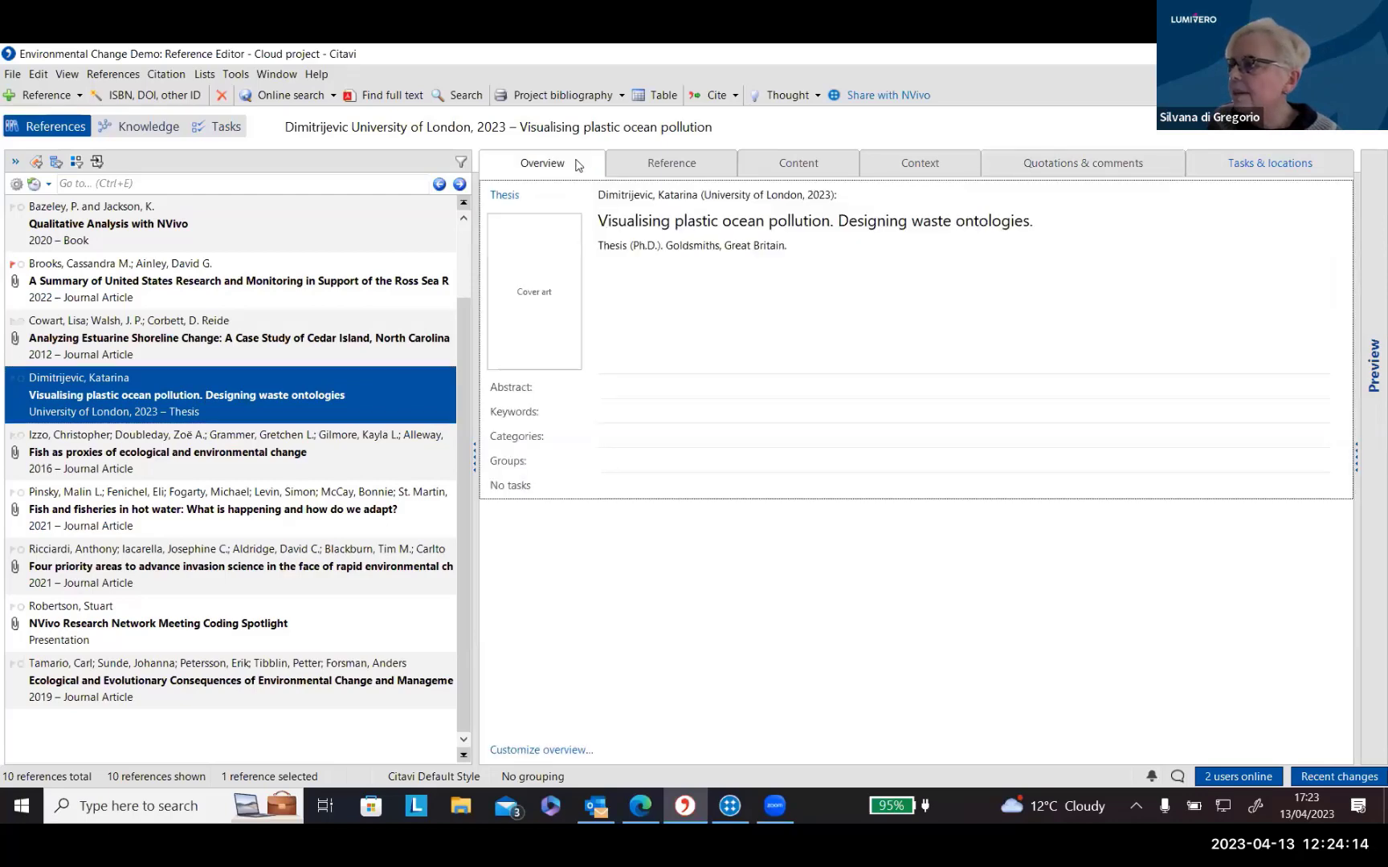
left_click(1357, 460)
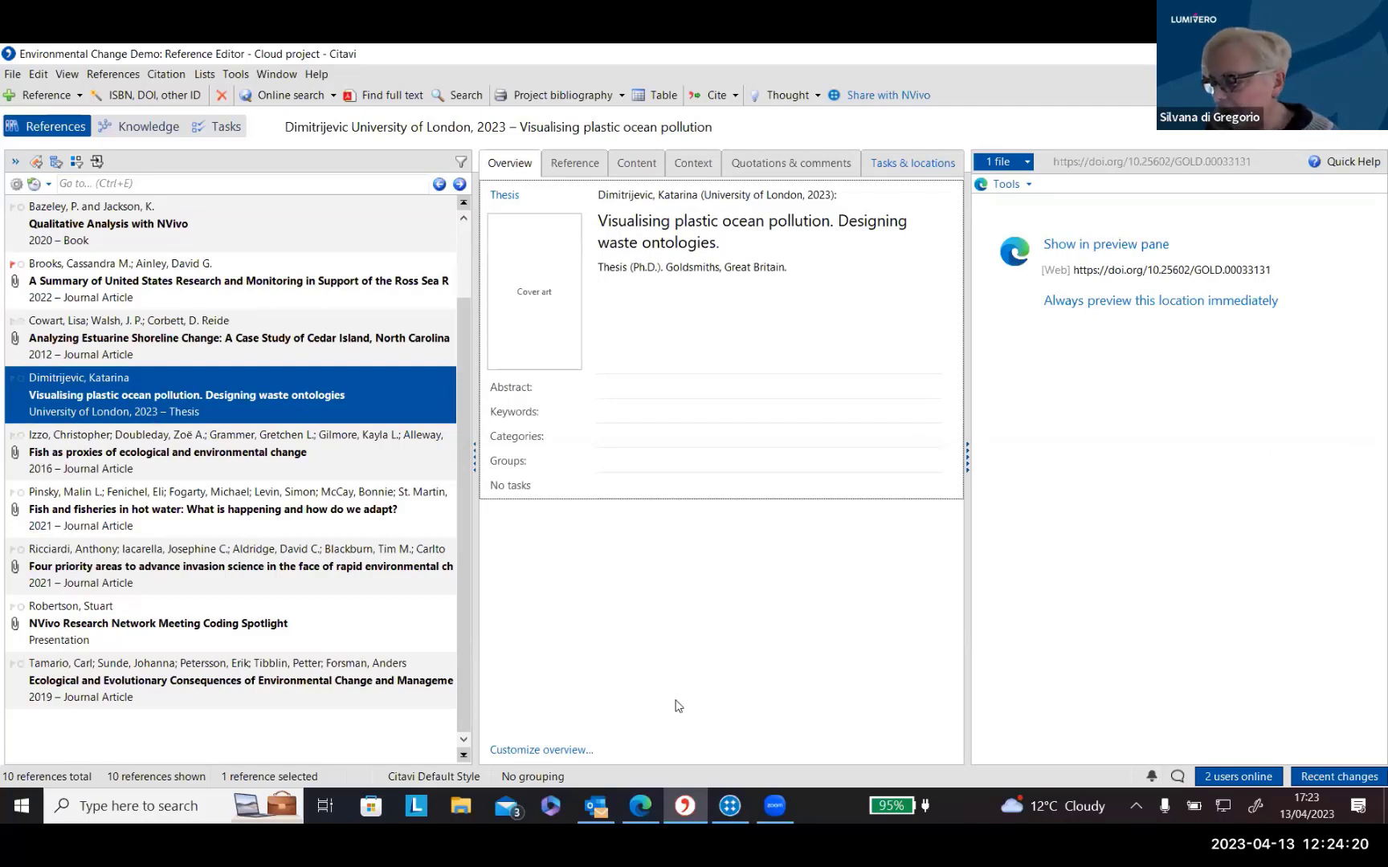
Switch to Google Scholar in the browser and search for "climate change impacts".
left_click(647, 811)
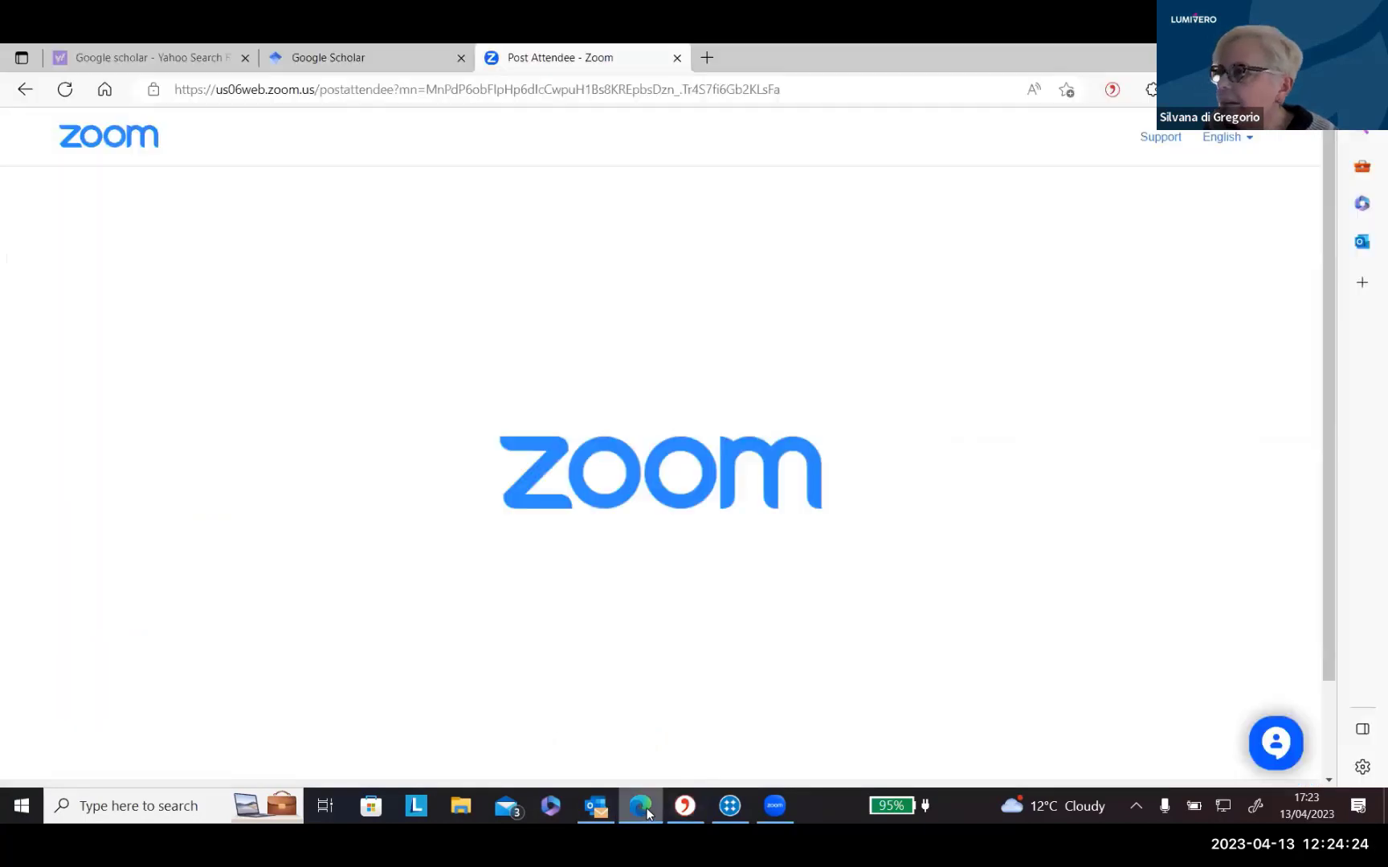
left_click(361, 69)
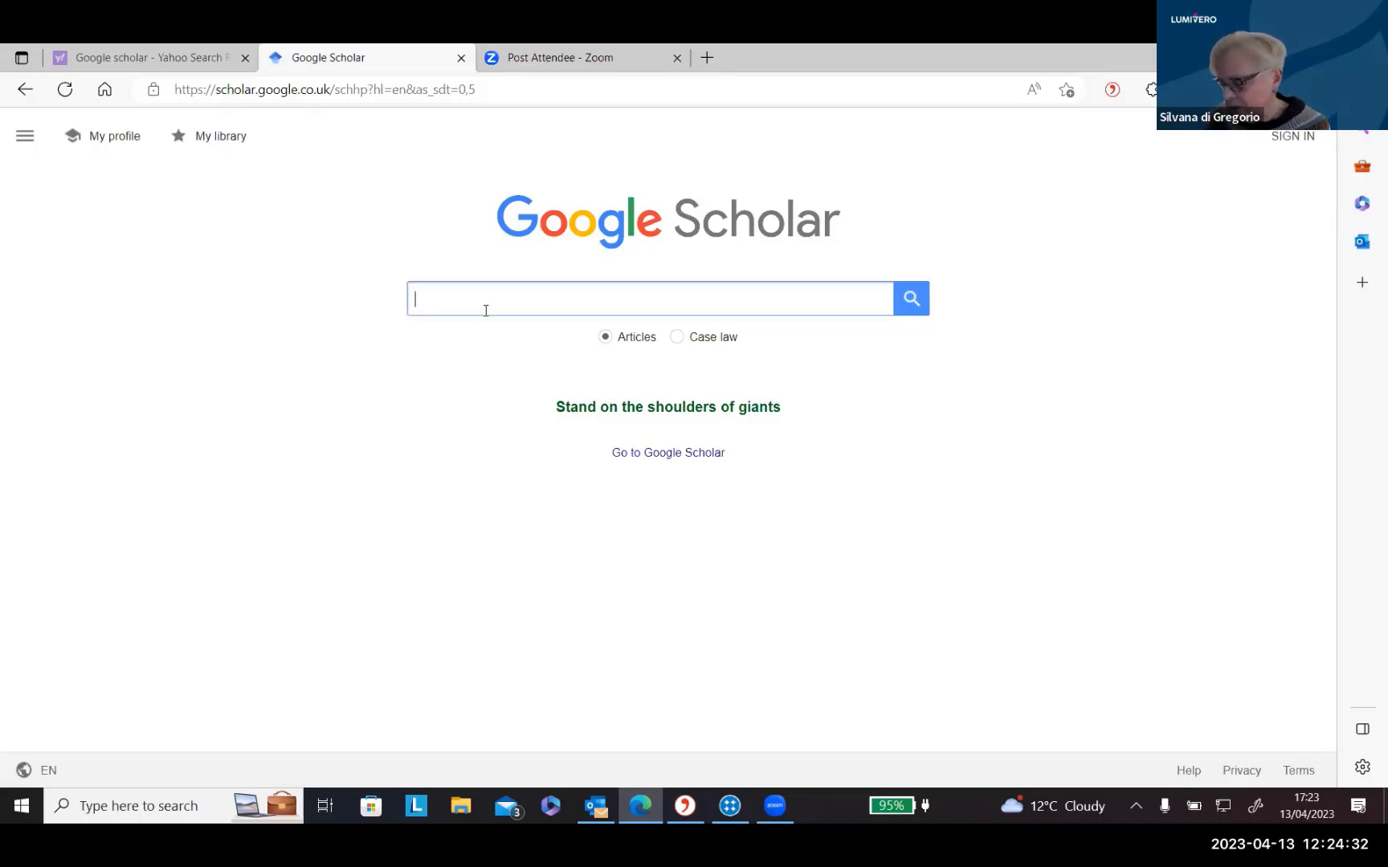
type("conon")
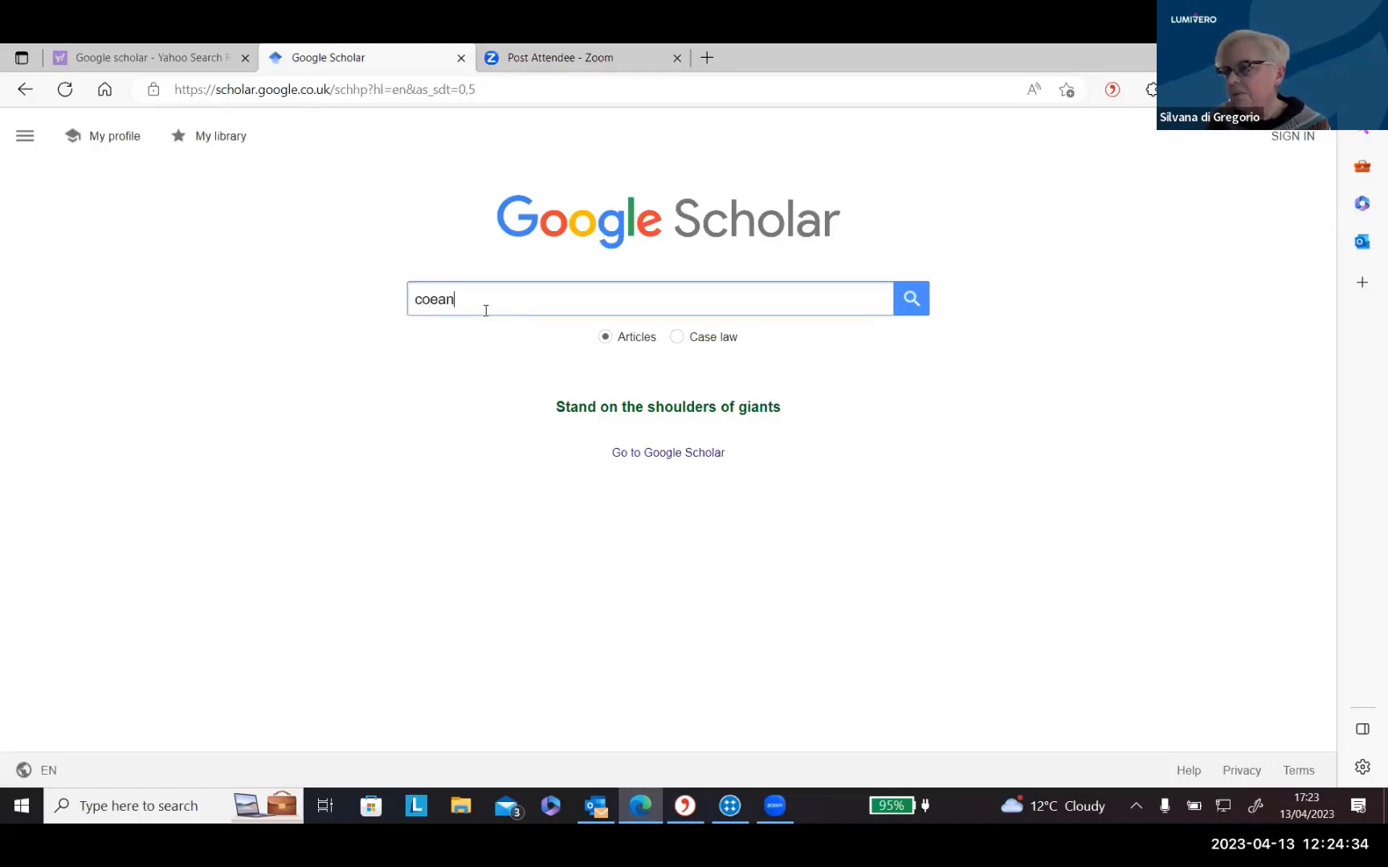
key("BackSpace")
key("BackSpace")
key("BackSpace")
key("BackSpace")
type("oea")
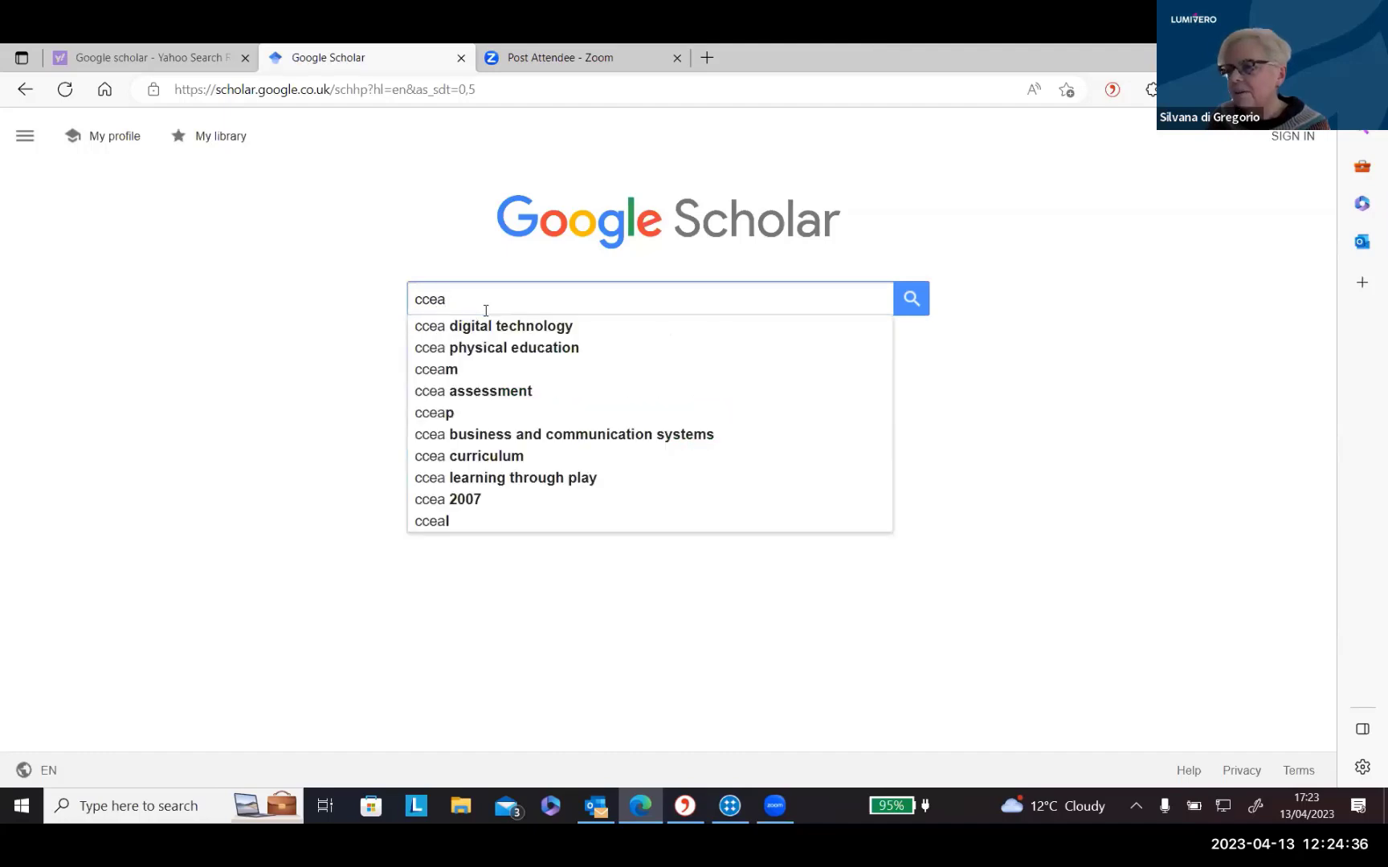
key("BackSpace")
key("BackSpace")
key("BackSpace")
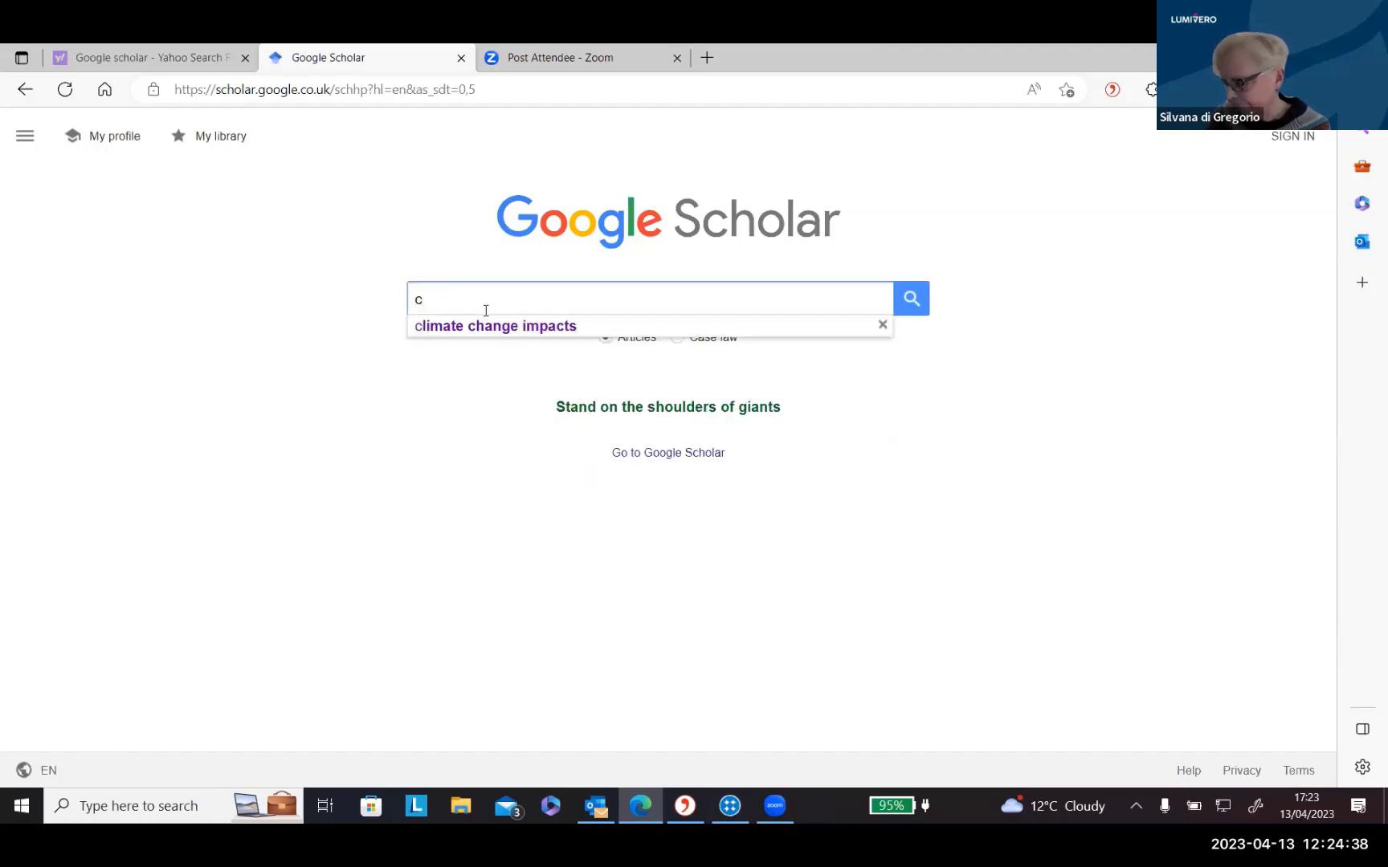
left_click(491, 325)
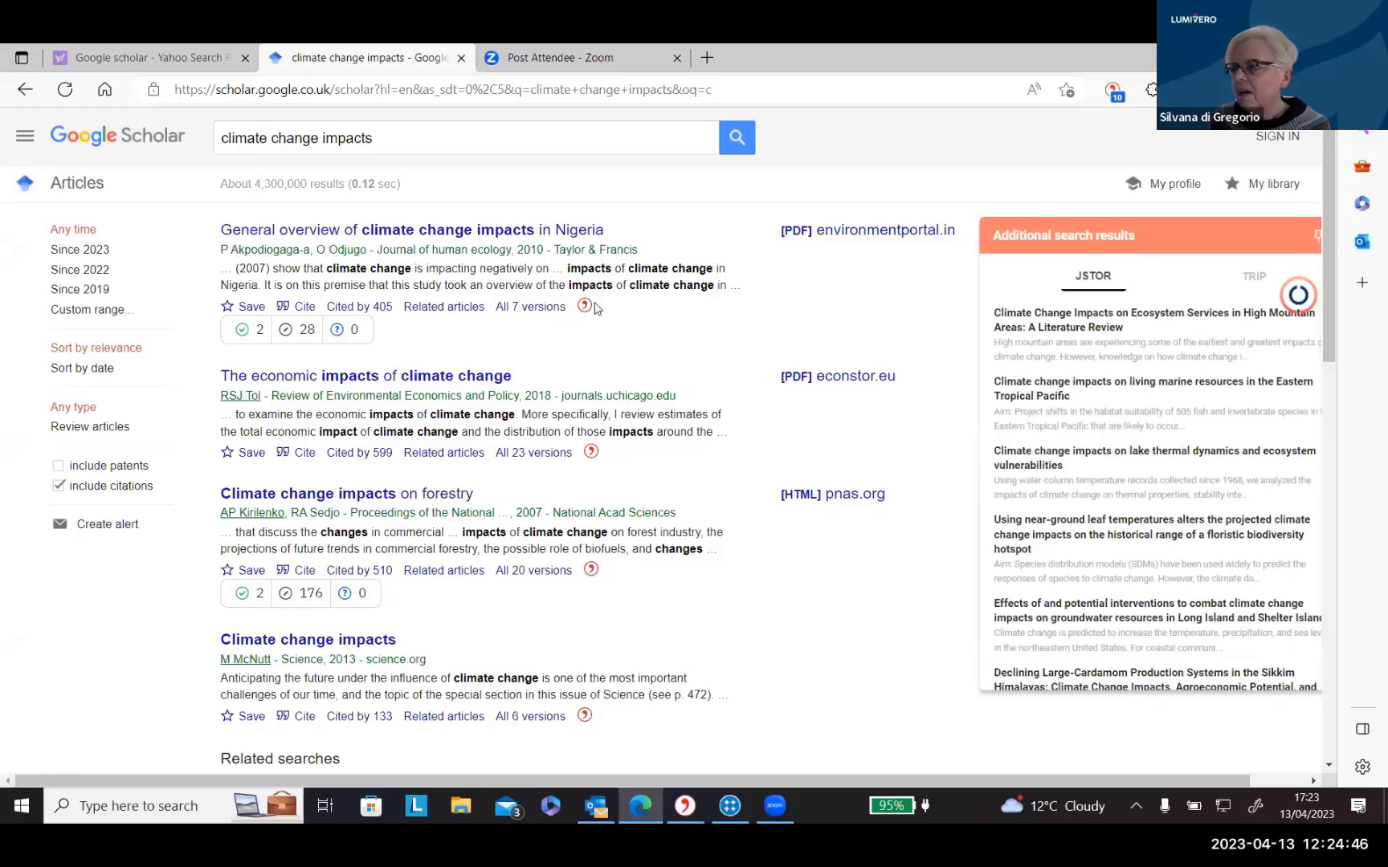
Import only the environmentportal.in version of "General Overview of Climate Change Impacts in Nigeria" without its cited references, and return to Citavi.
left_click(533, 308)
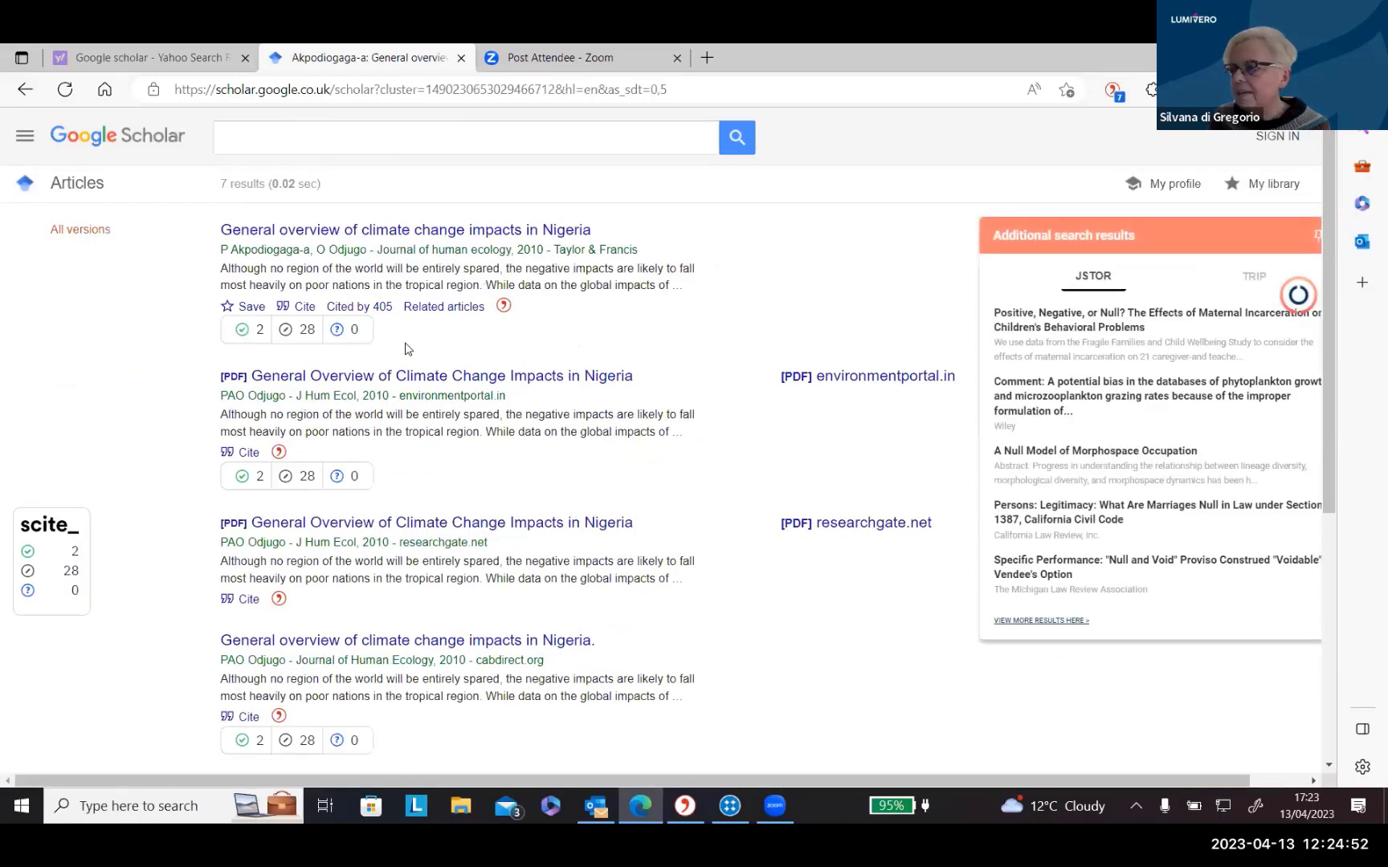
left_click(277, 453)
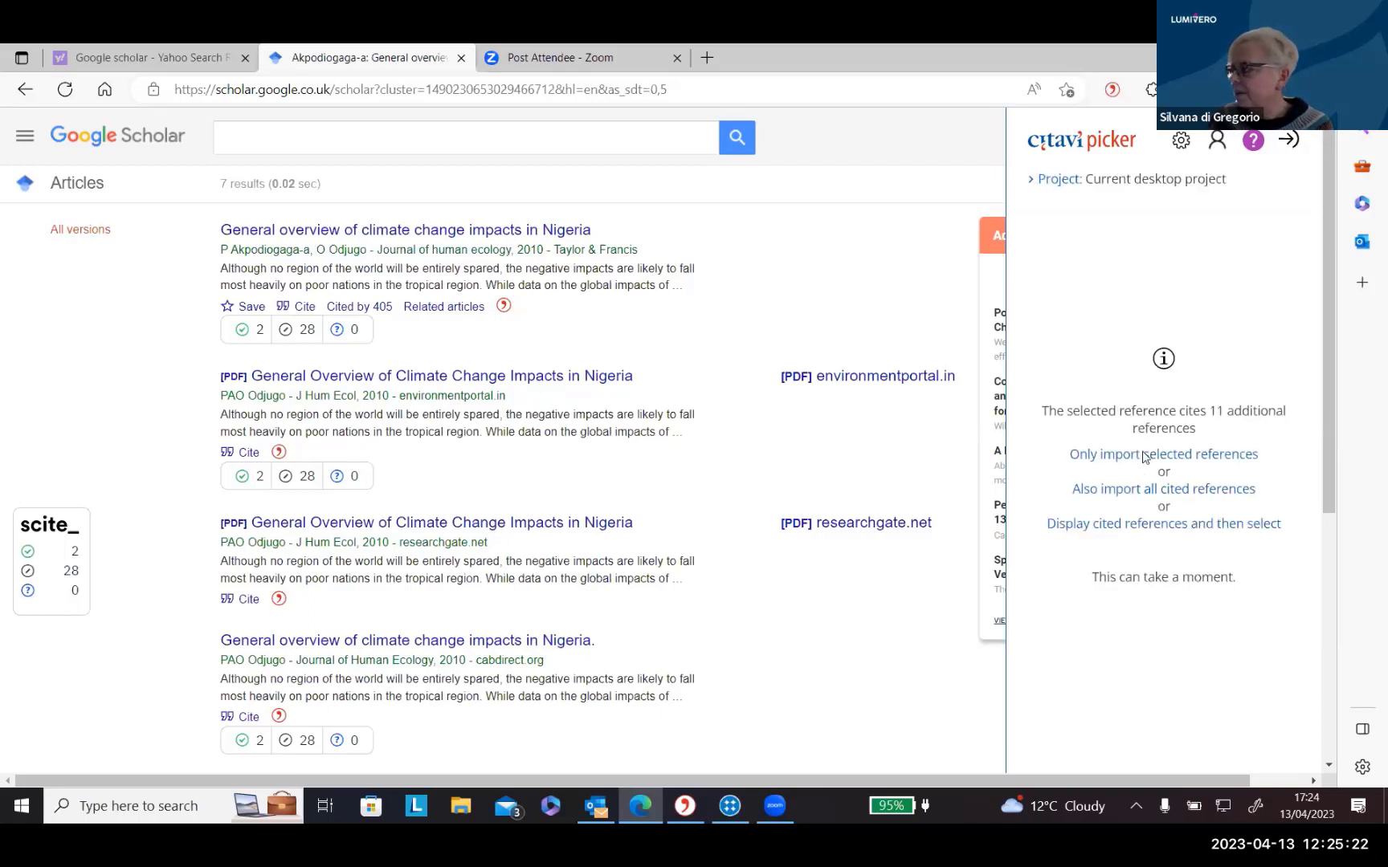
left_click(1144, 456)
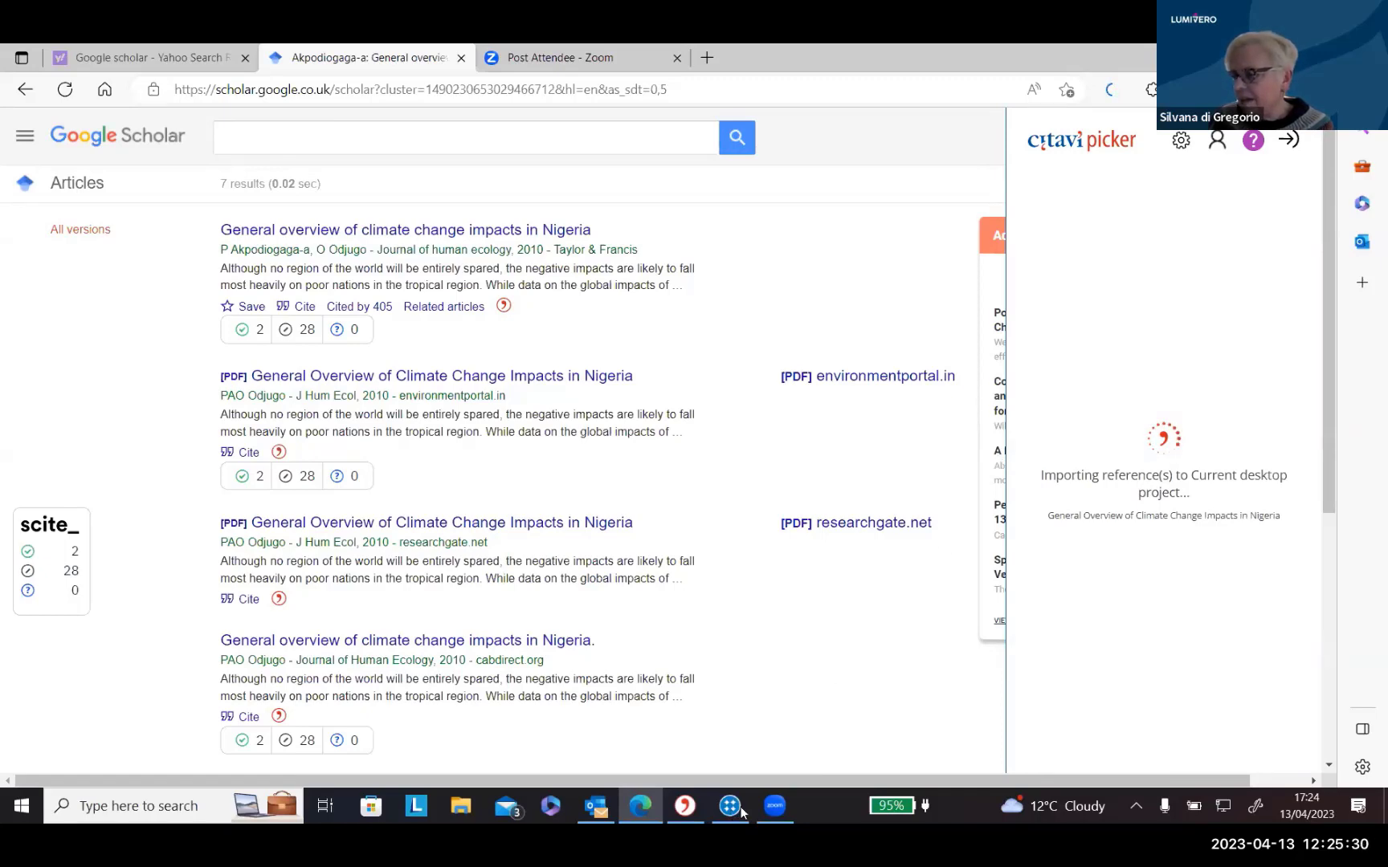
left_click(687, 808)
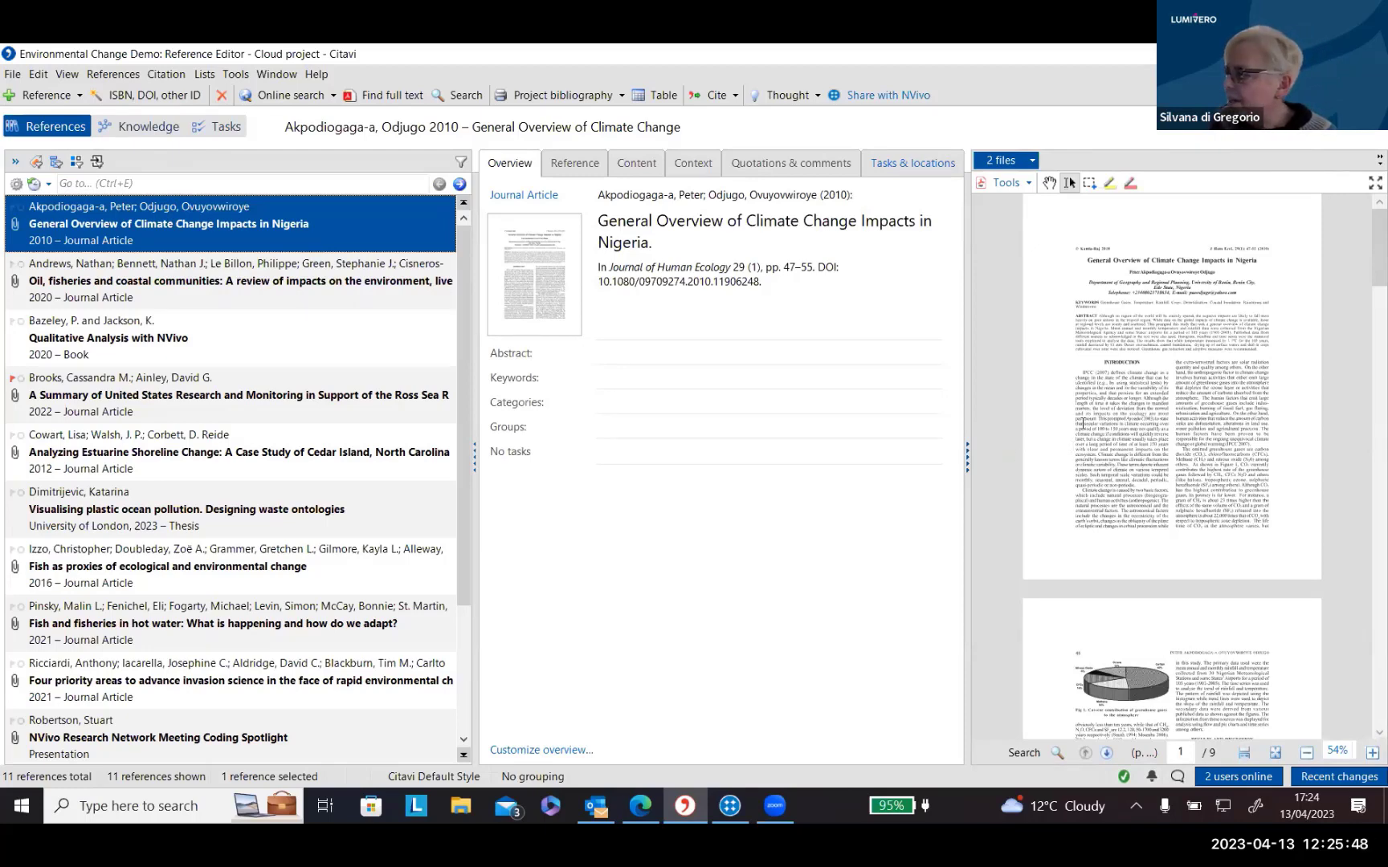
Enlarge the PDF preview and save the passage from "The emitted greenhouse gases" to "among others)" on its first page as a summary.
left_click(474, 460)
scroll(763, 537, "down", 5)
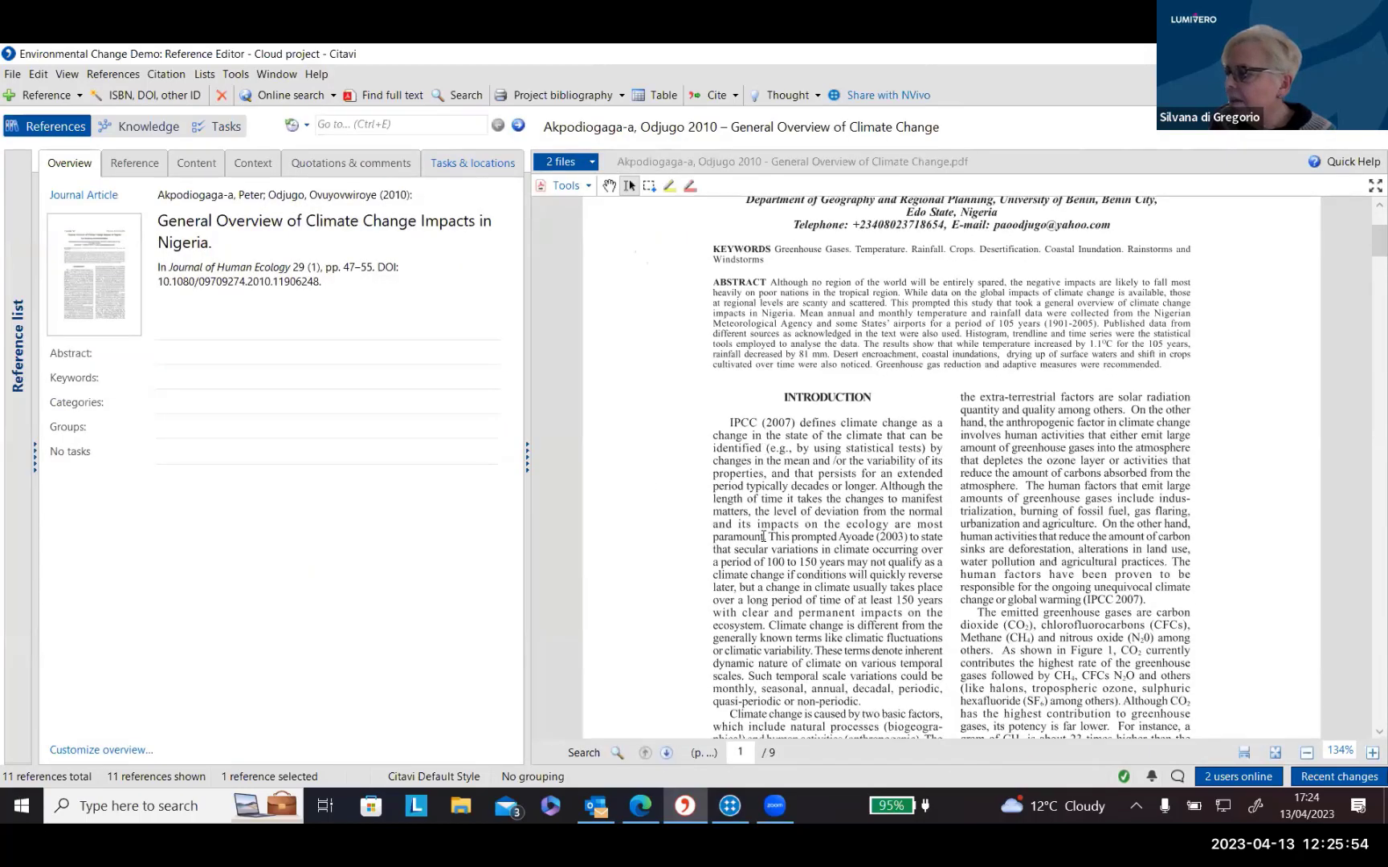
scroll(763, 536, "down", 3)
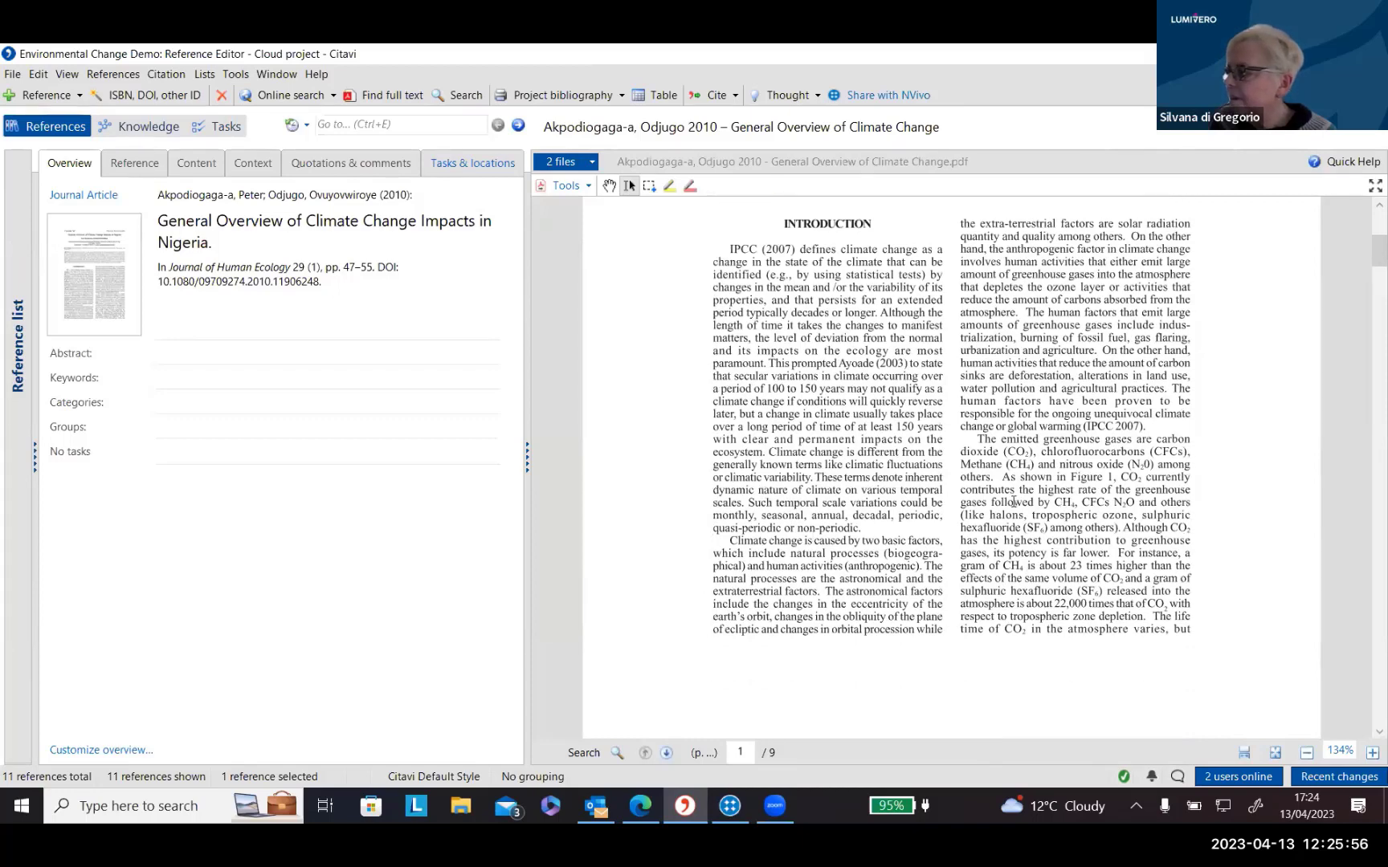
left_click_drag(972, 441, 1120, 528)
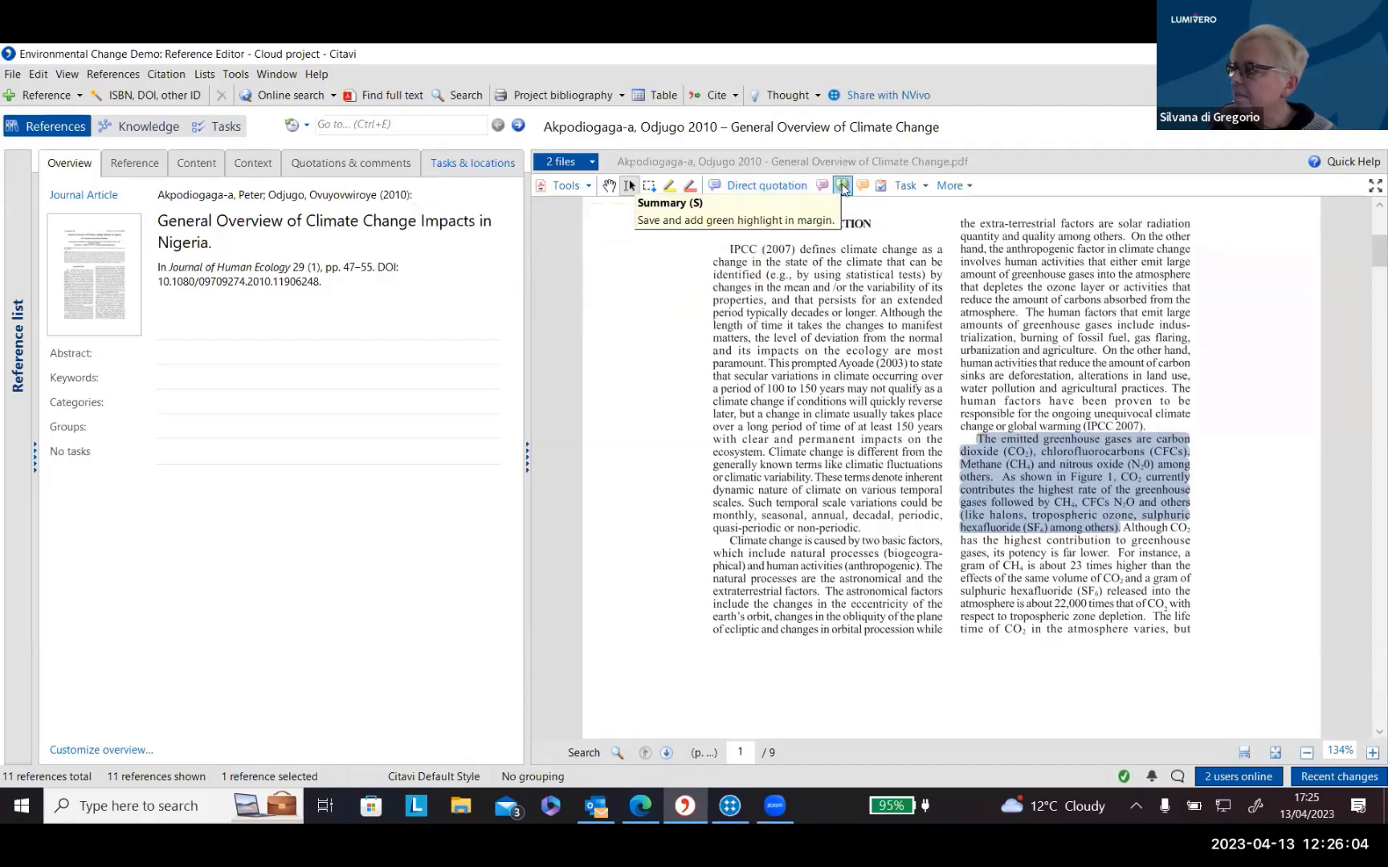
left_click(842, 186)
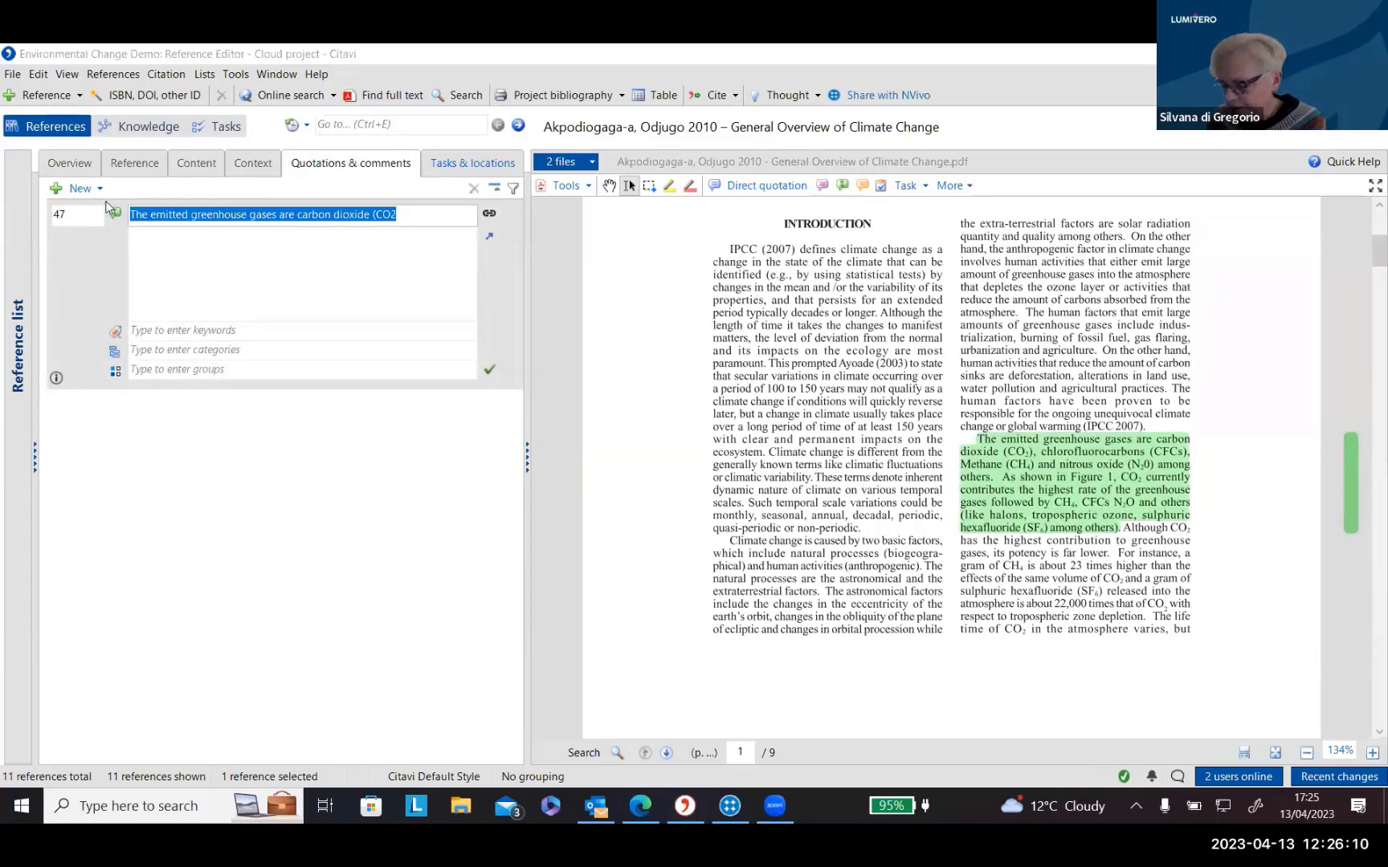
Give the summary the core statement "Greenhouse gases" and the text "This is a summary".
type("Green")
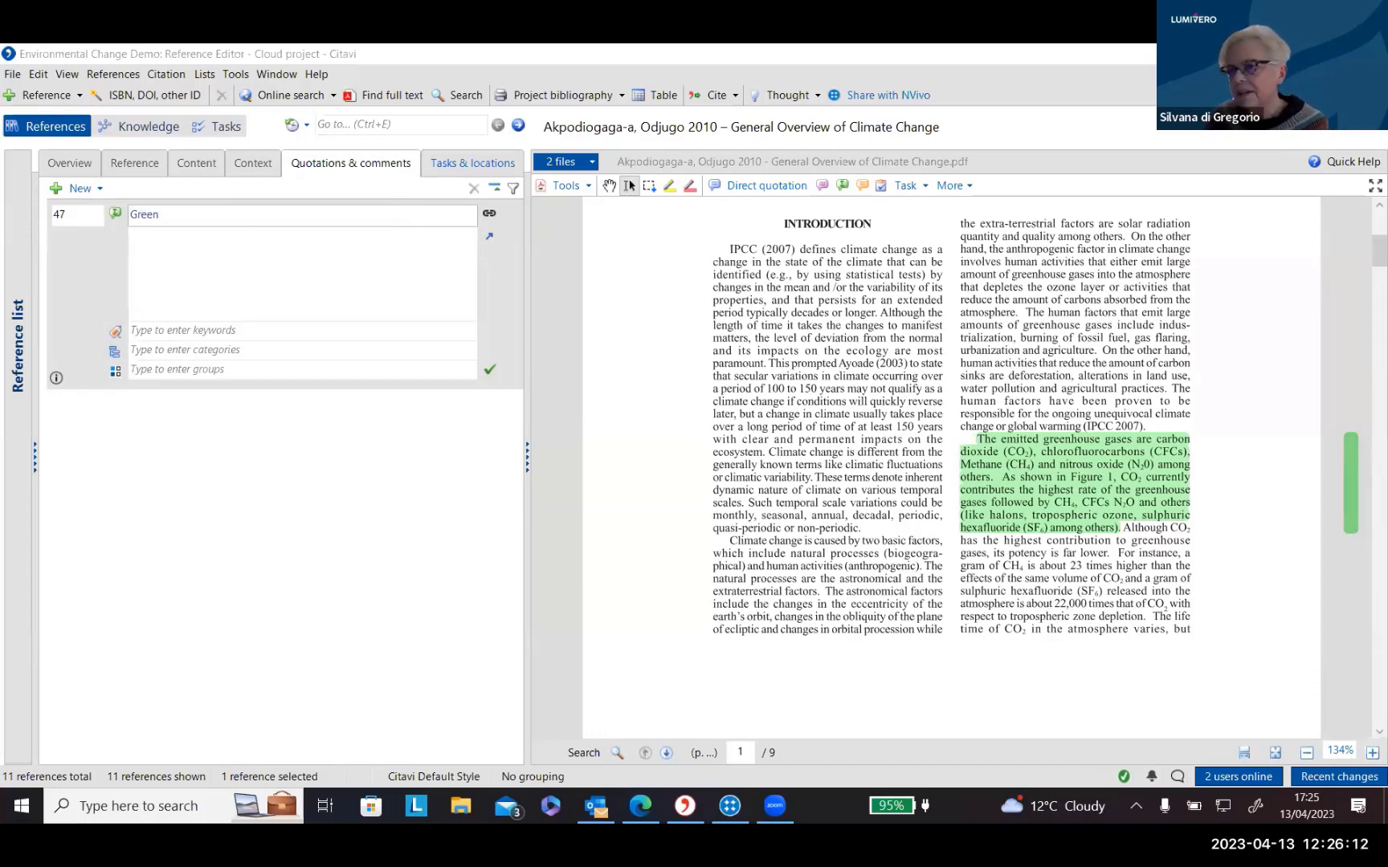
type("house c")
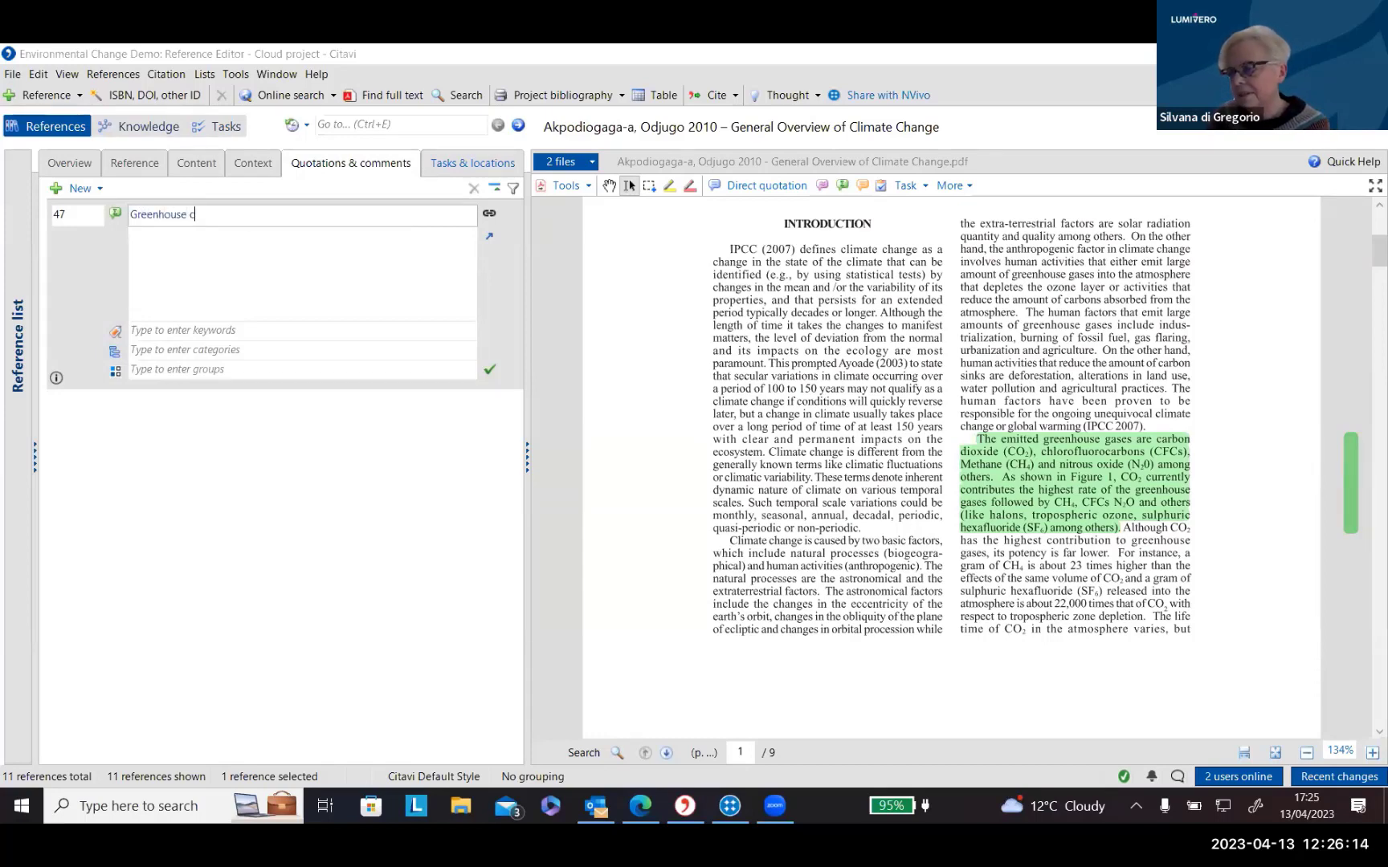
key("BackSpace")
type("gases")
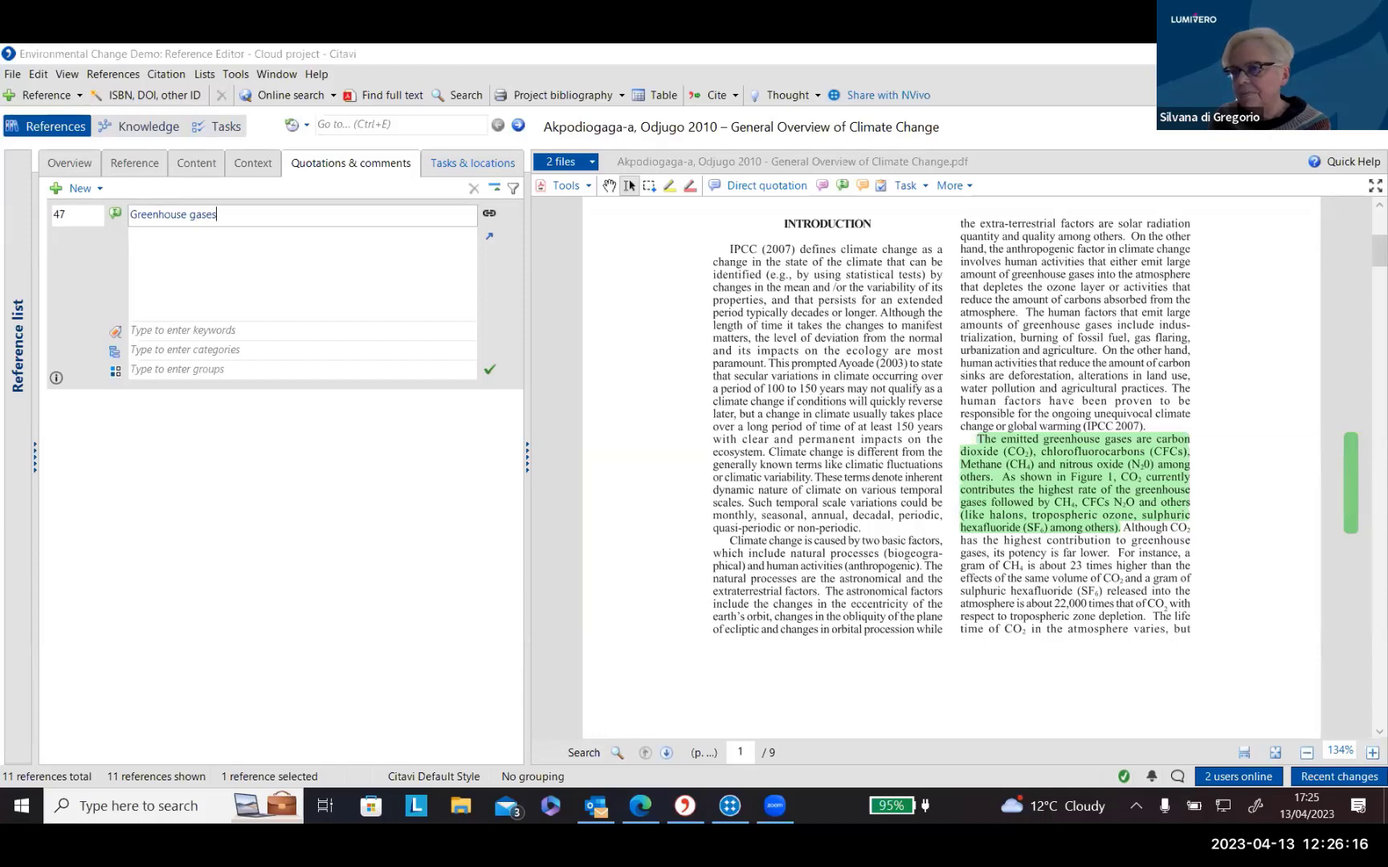
left_click(181, 240)
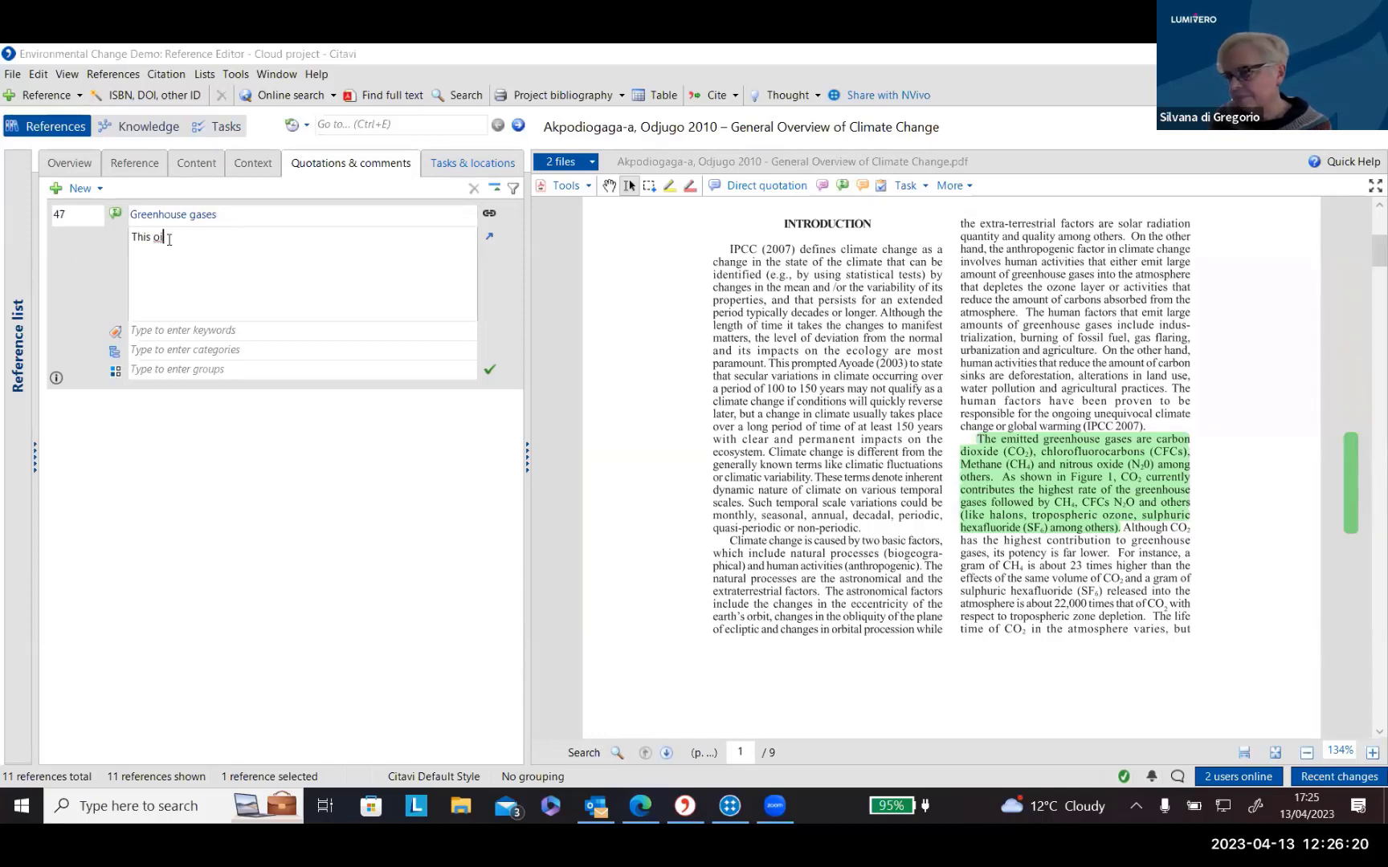
type("This is a summary")
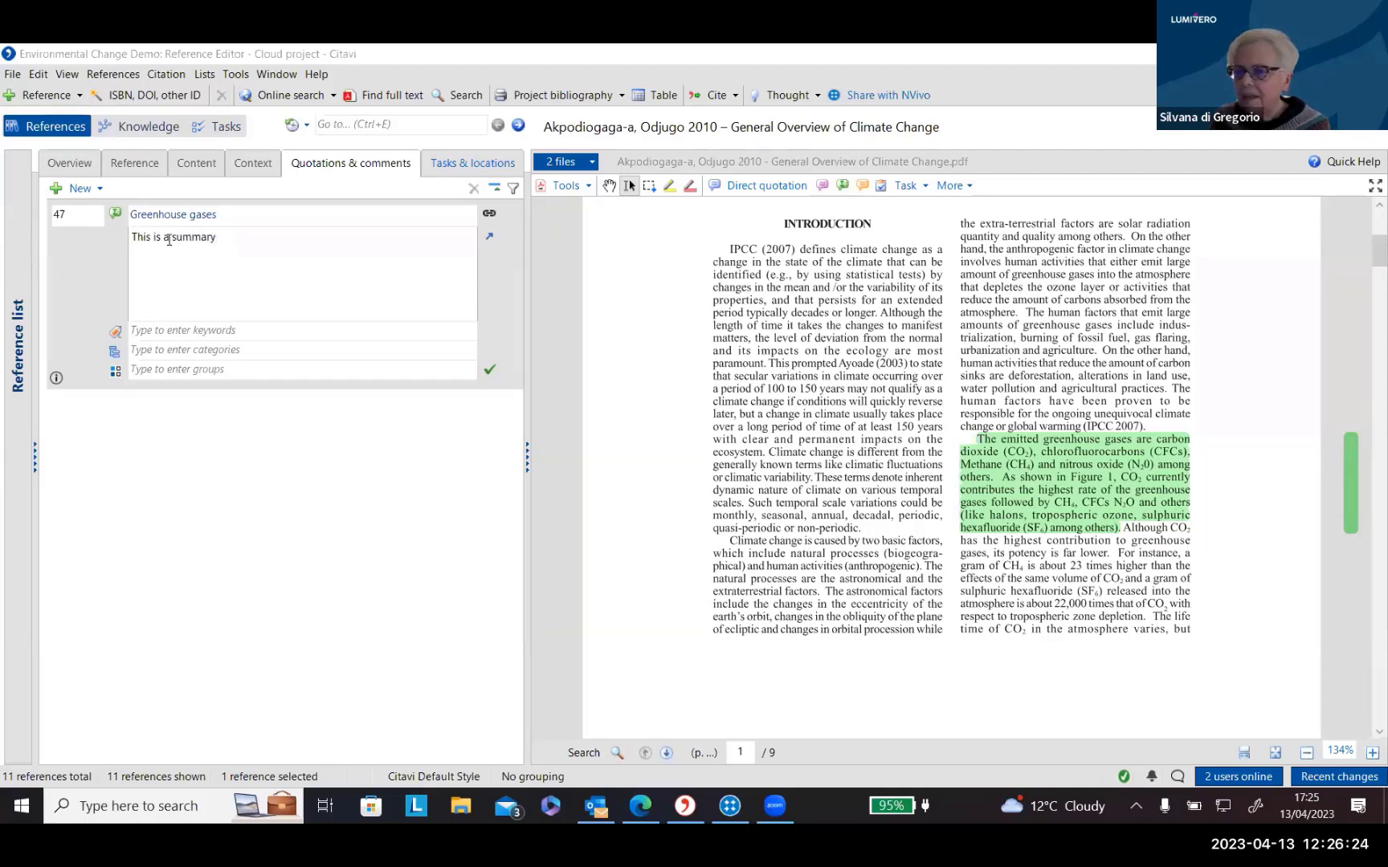
Add a "green house gases" subcategory under Key Themes and assign it to the summary.
left_click(160, 351)
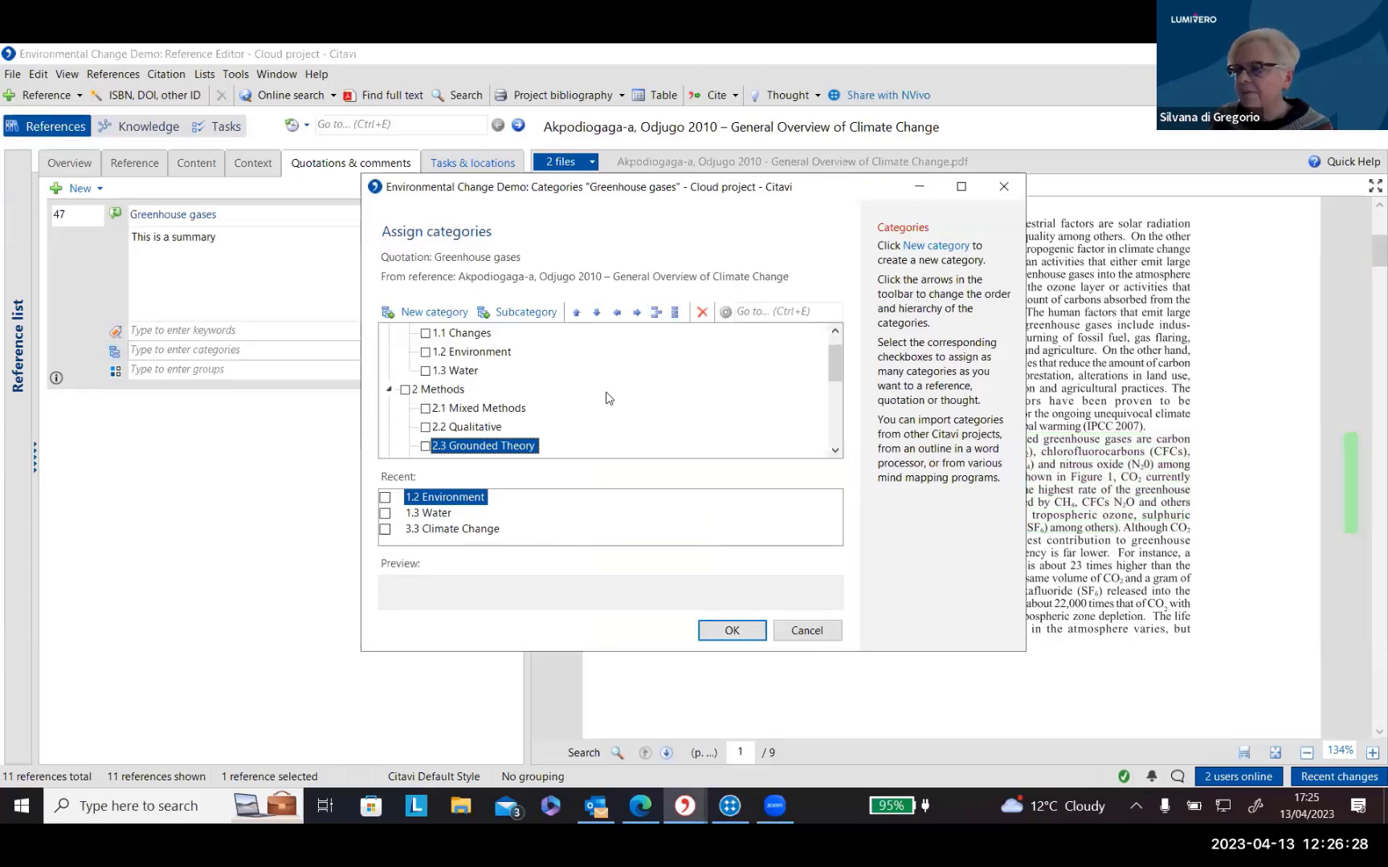
scroll(565, 399, "up", 1)
scroll(503, 365, "down", 1)
scroll(503, 367, "down", 2)
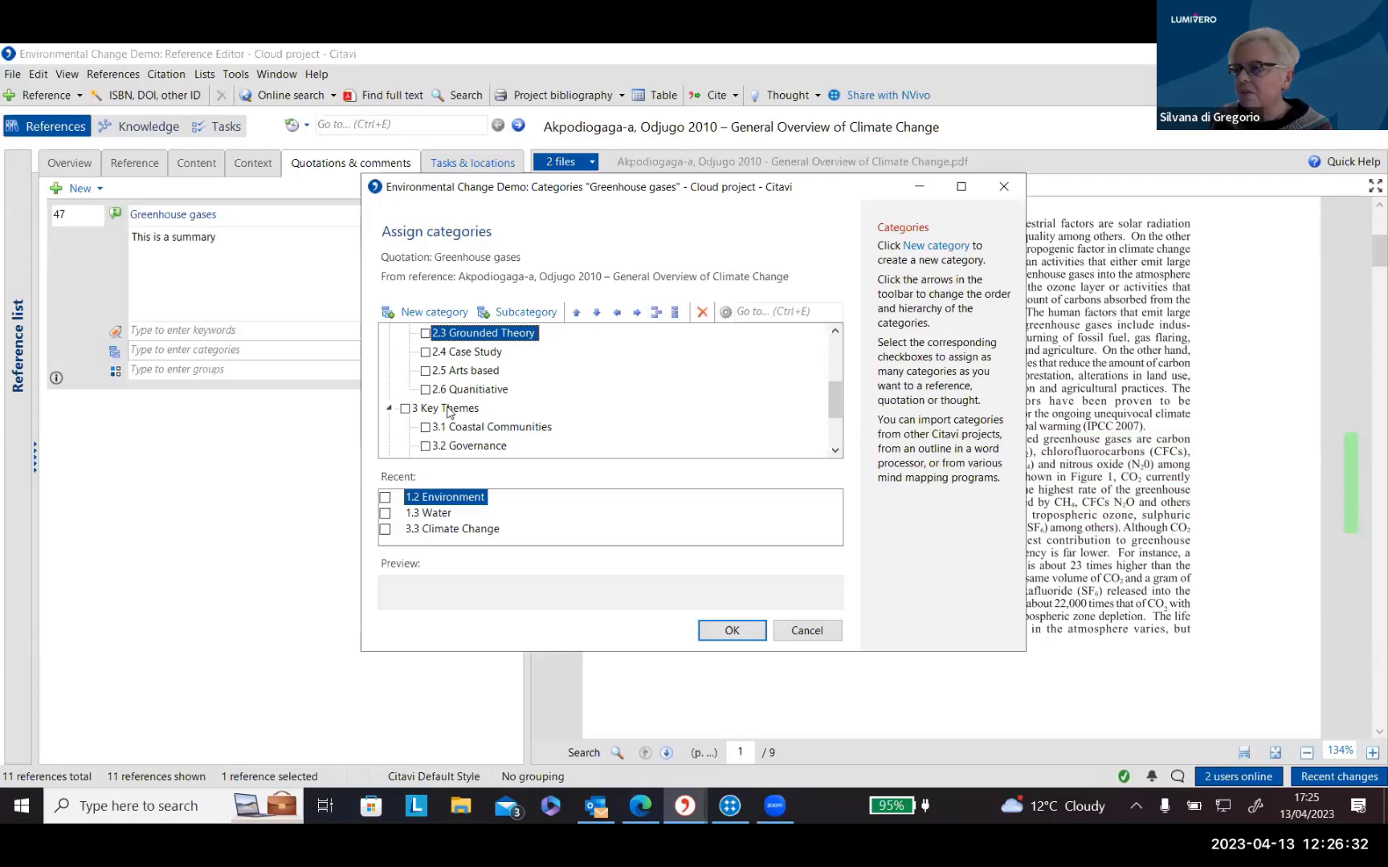
left_click(448, 409)
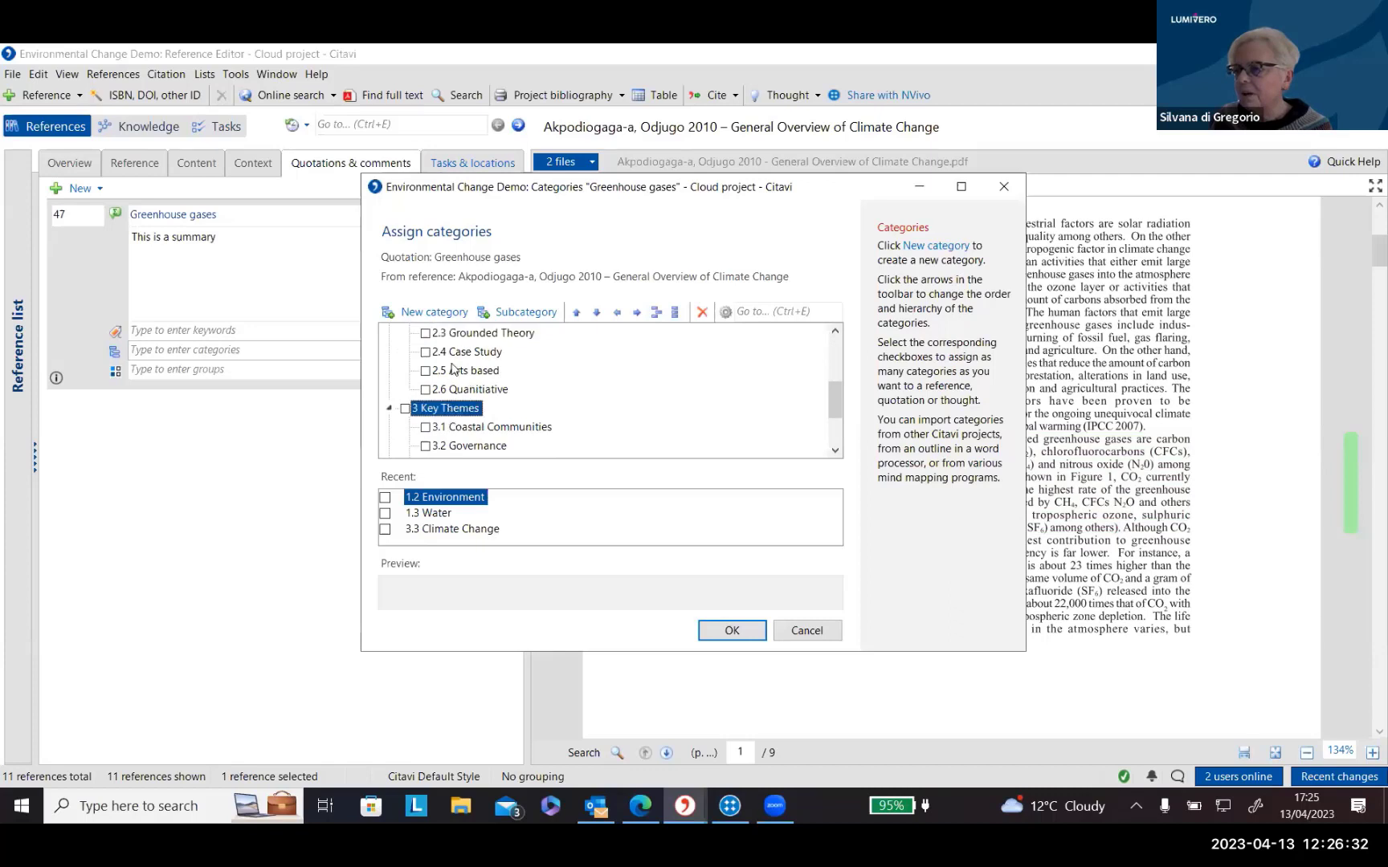
left_click(507, 316)
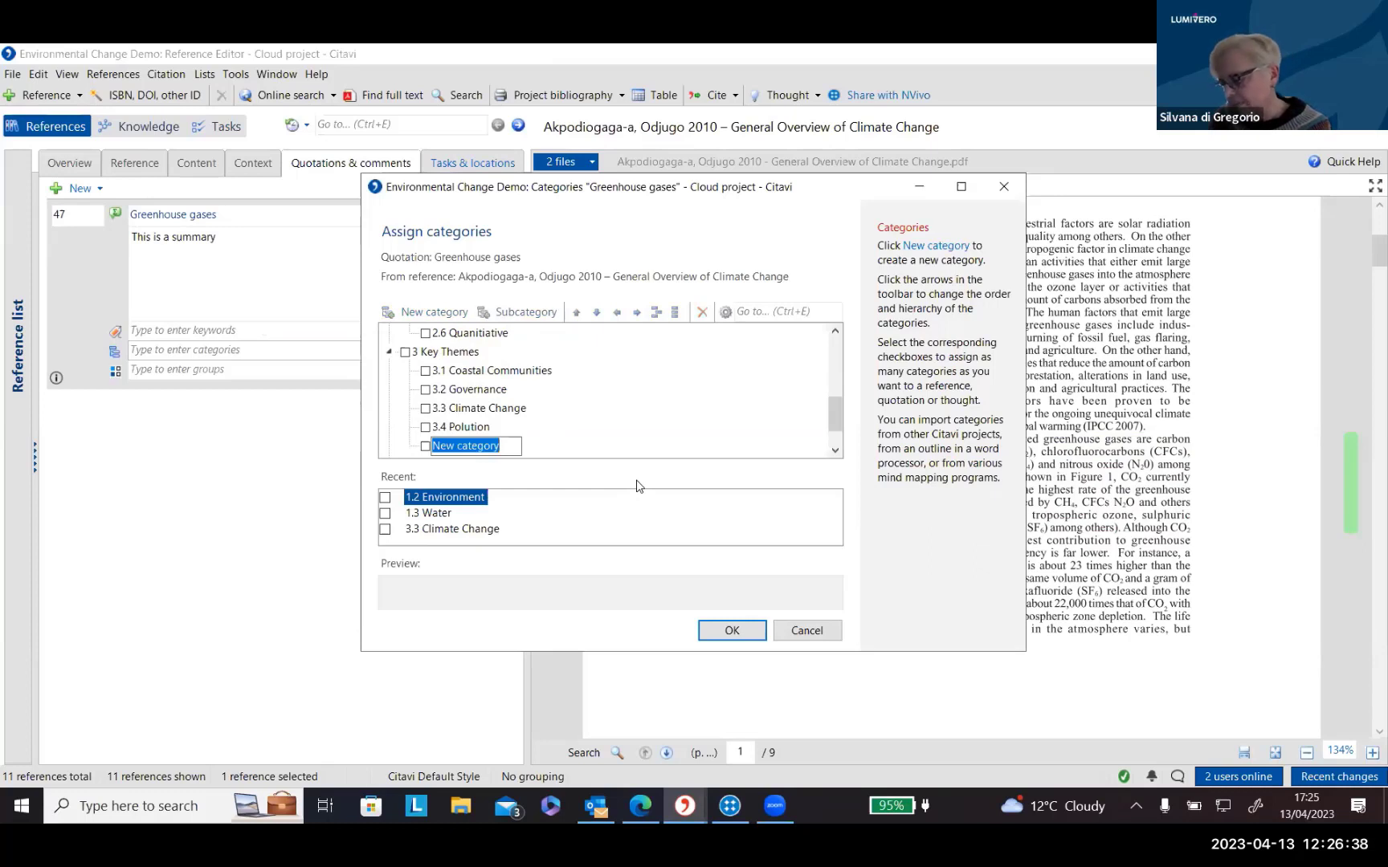
type("green")
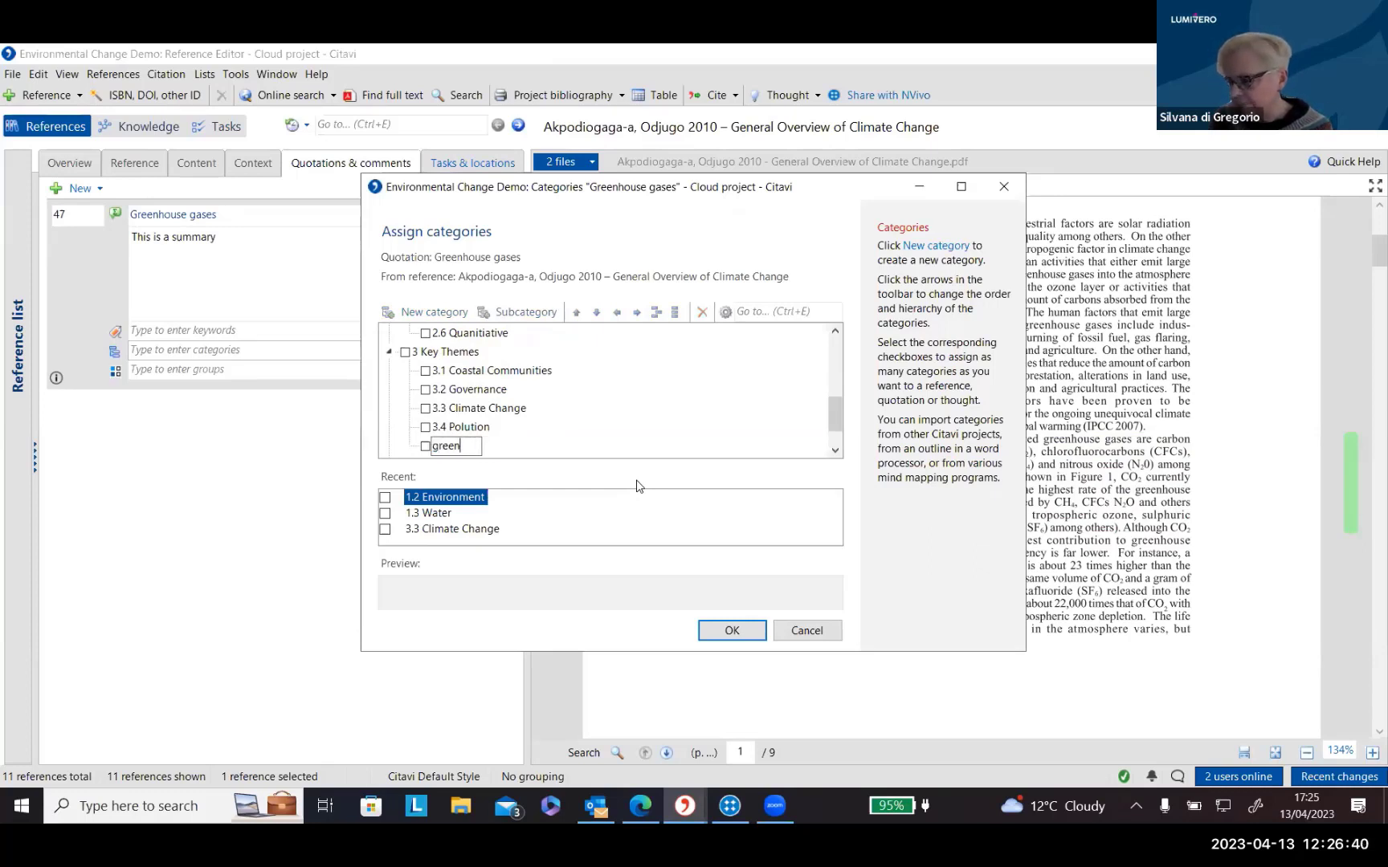
type(" house ga")
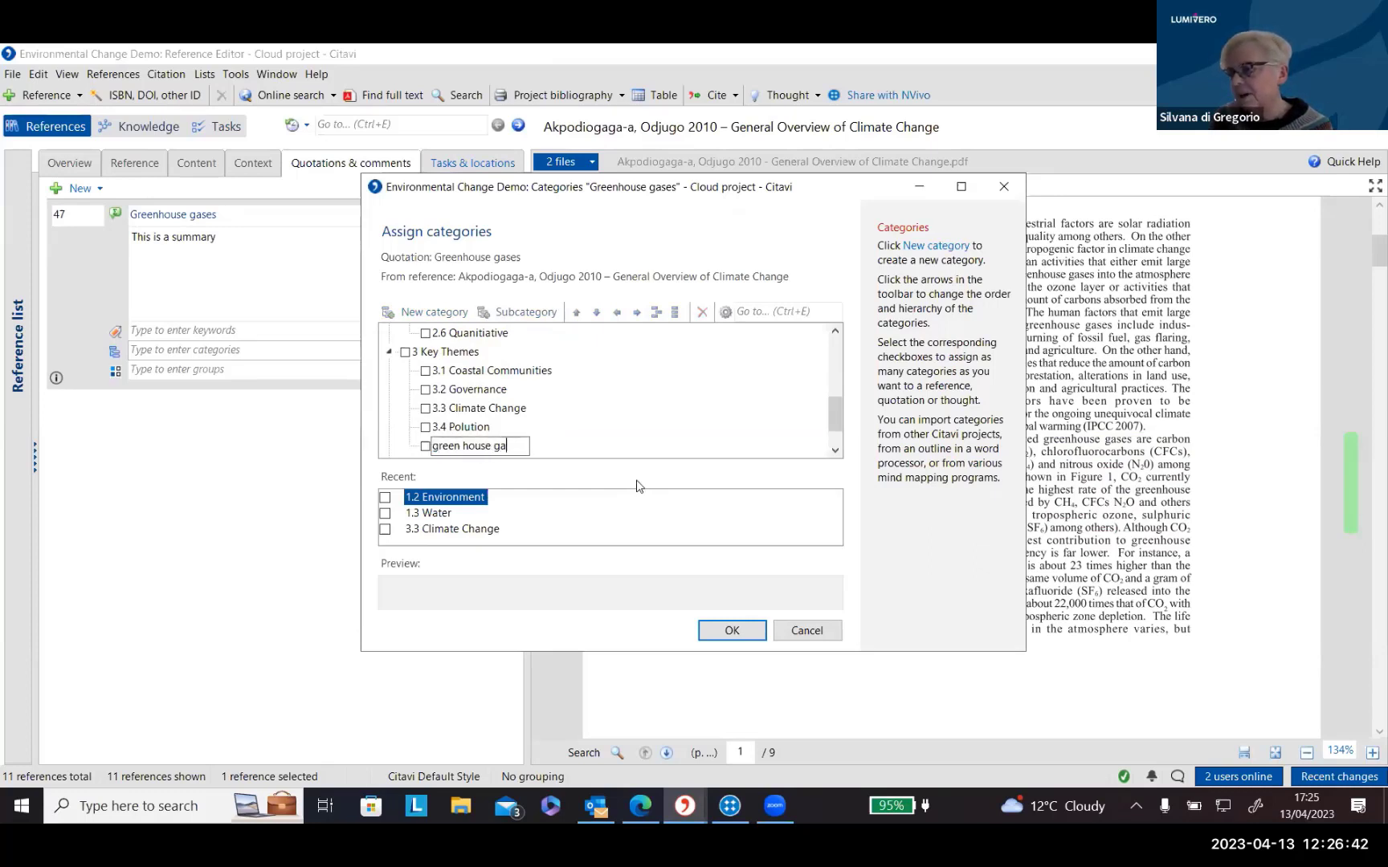
type("ssses")
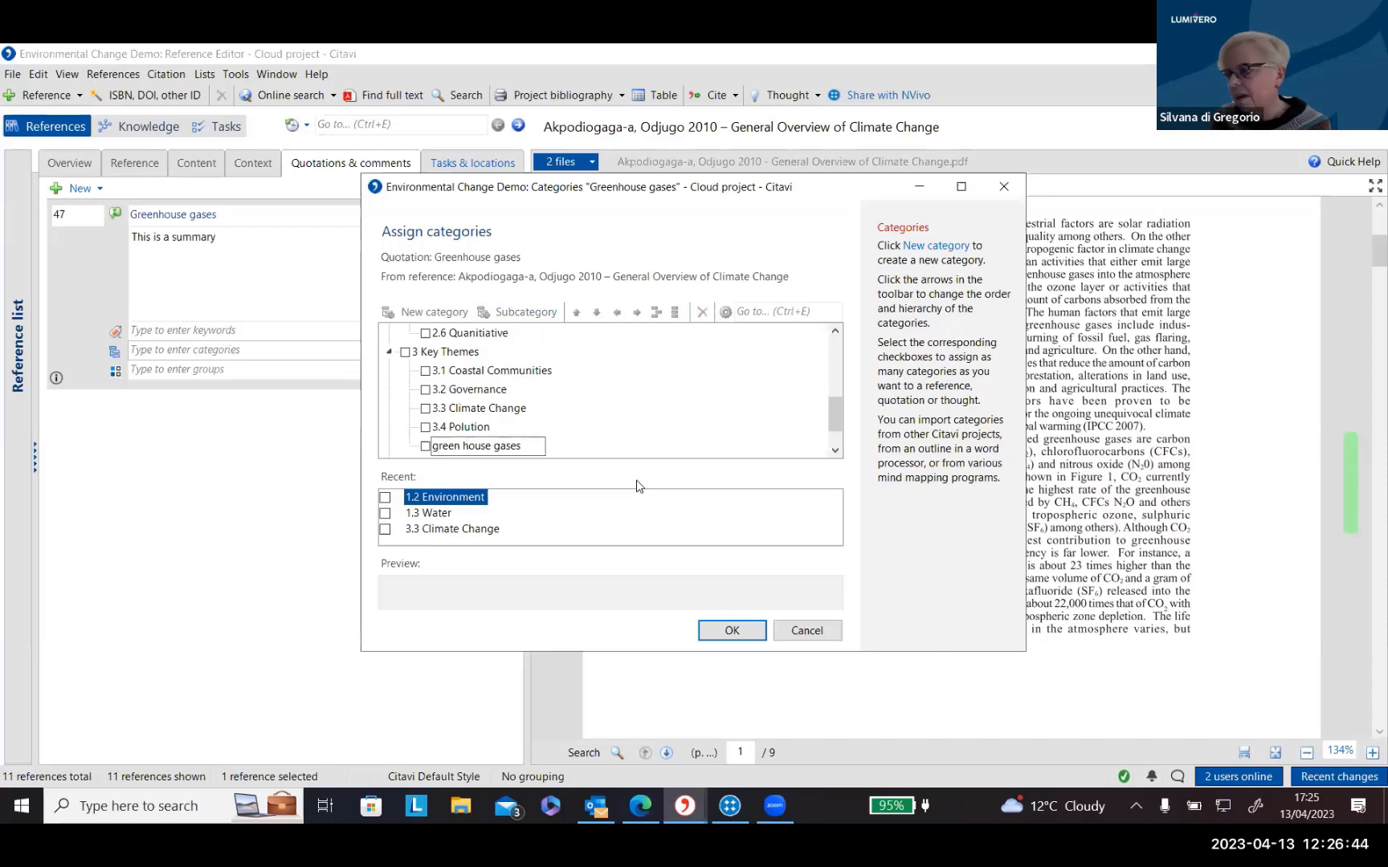
left_click(597, 442)
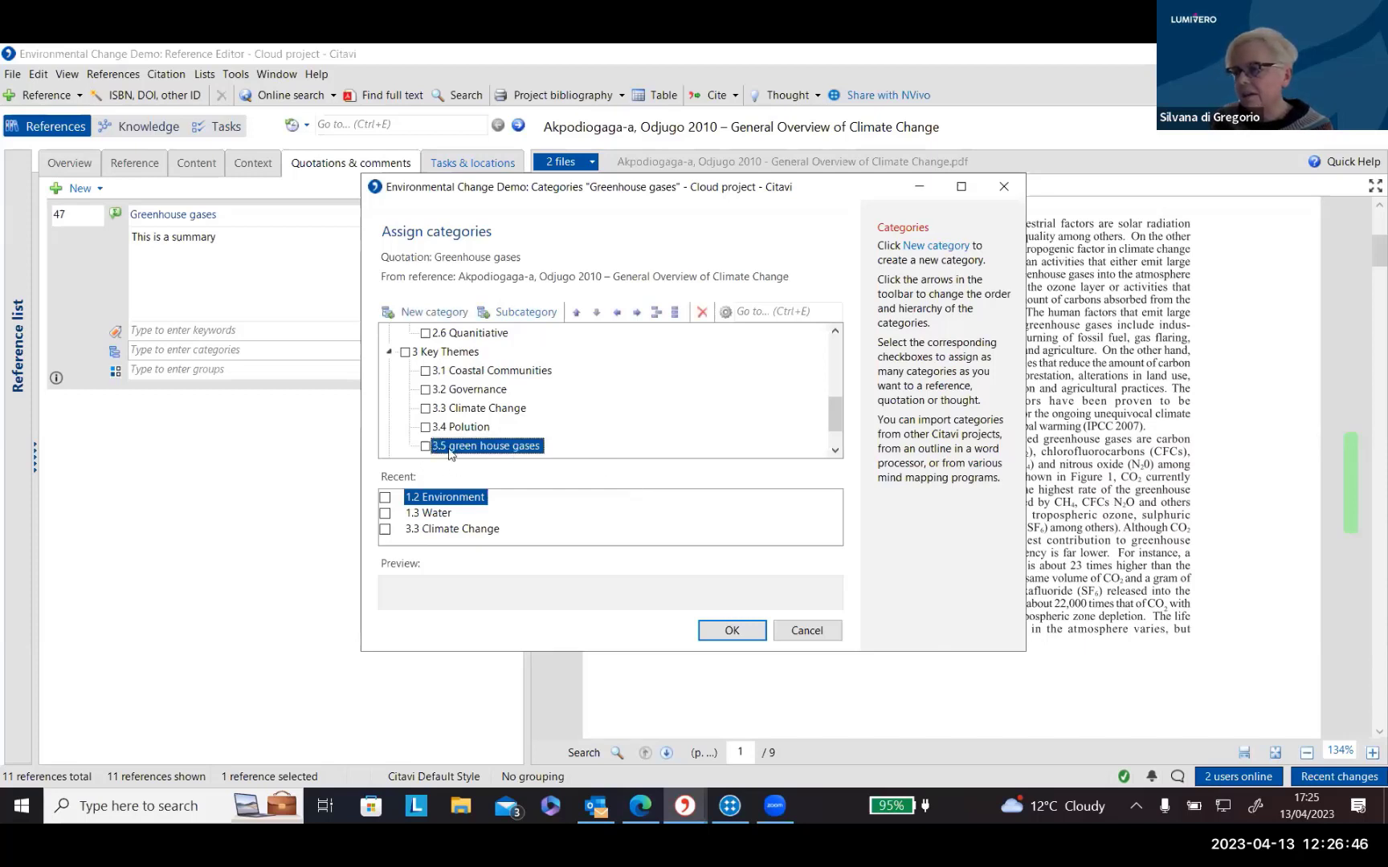
left_click(425, 447)
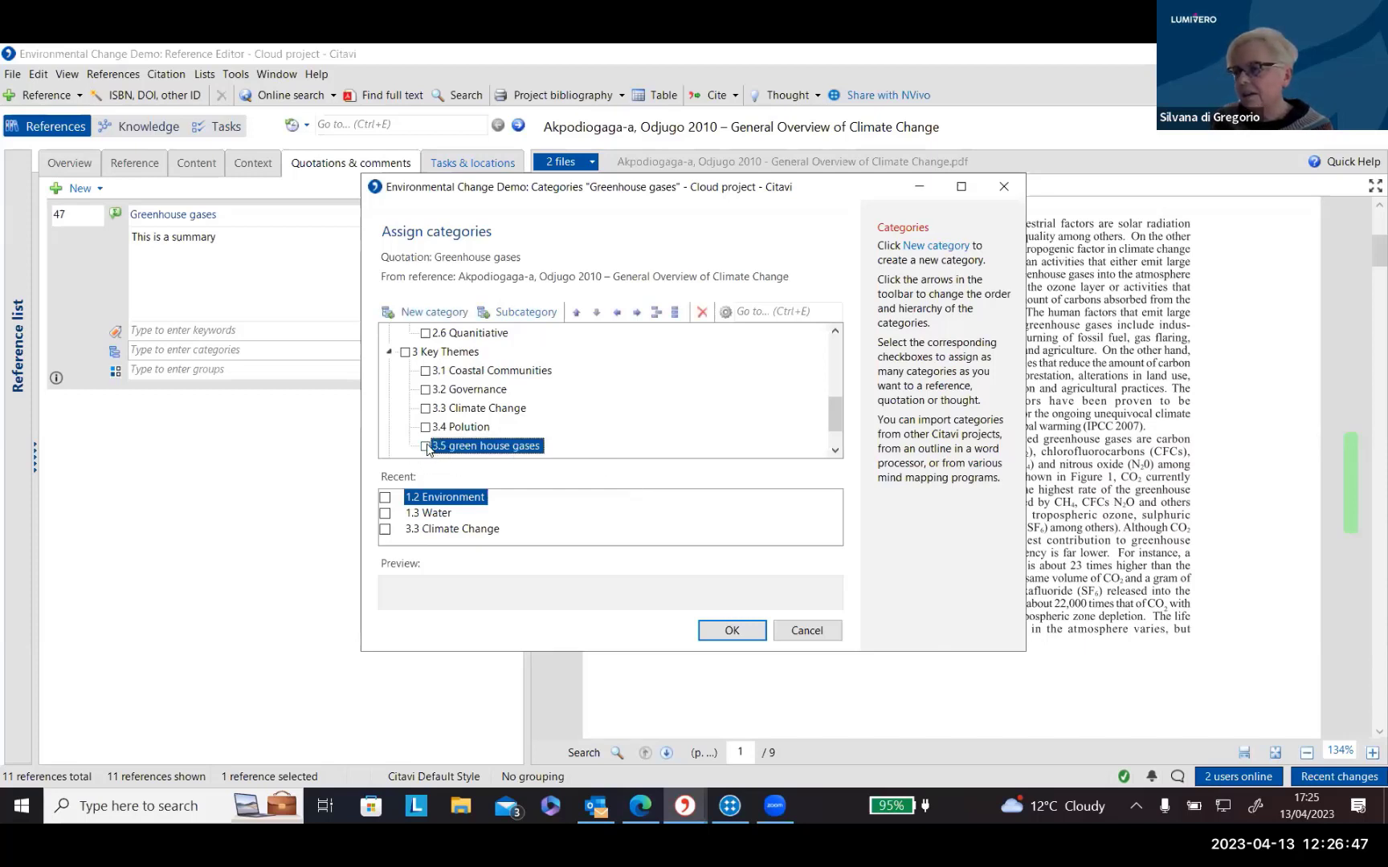
left_click(731, 631)
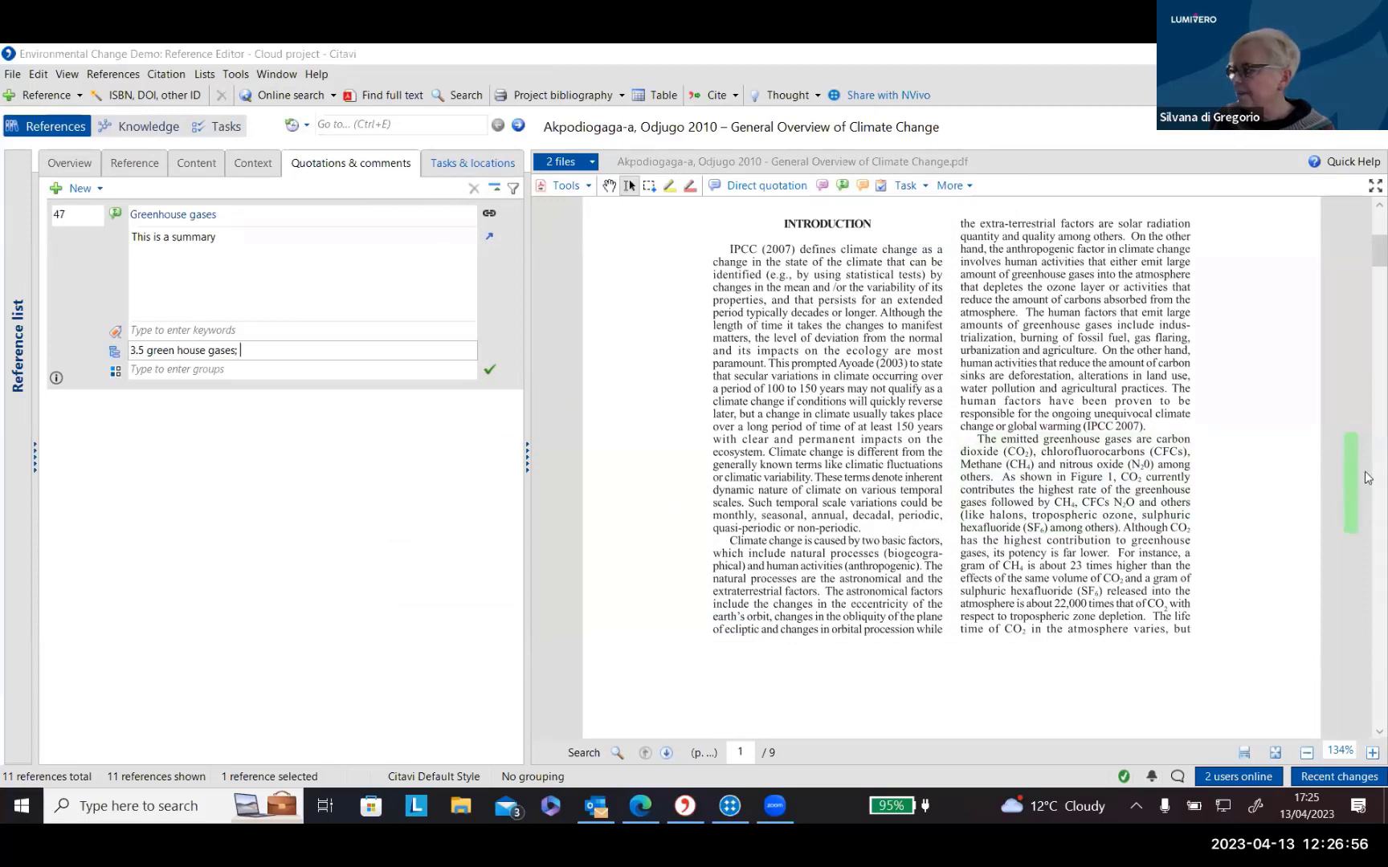
Bring back the reference list and rebalance the widths of the list, the quotations area and the PDF preview.
left_click(13, 316)
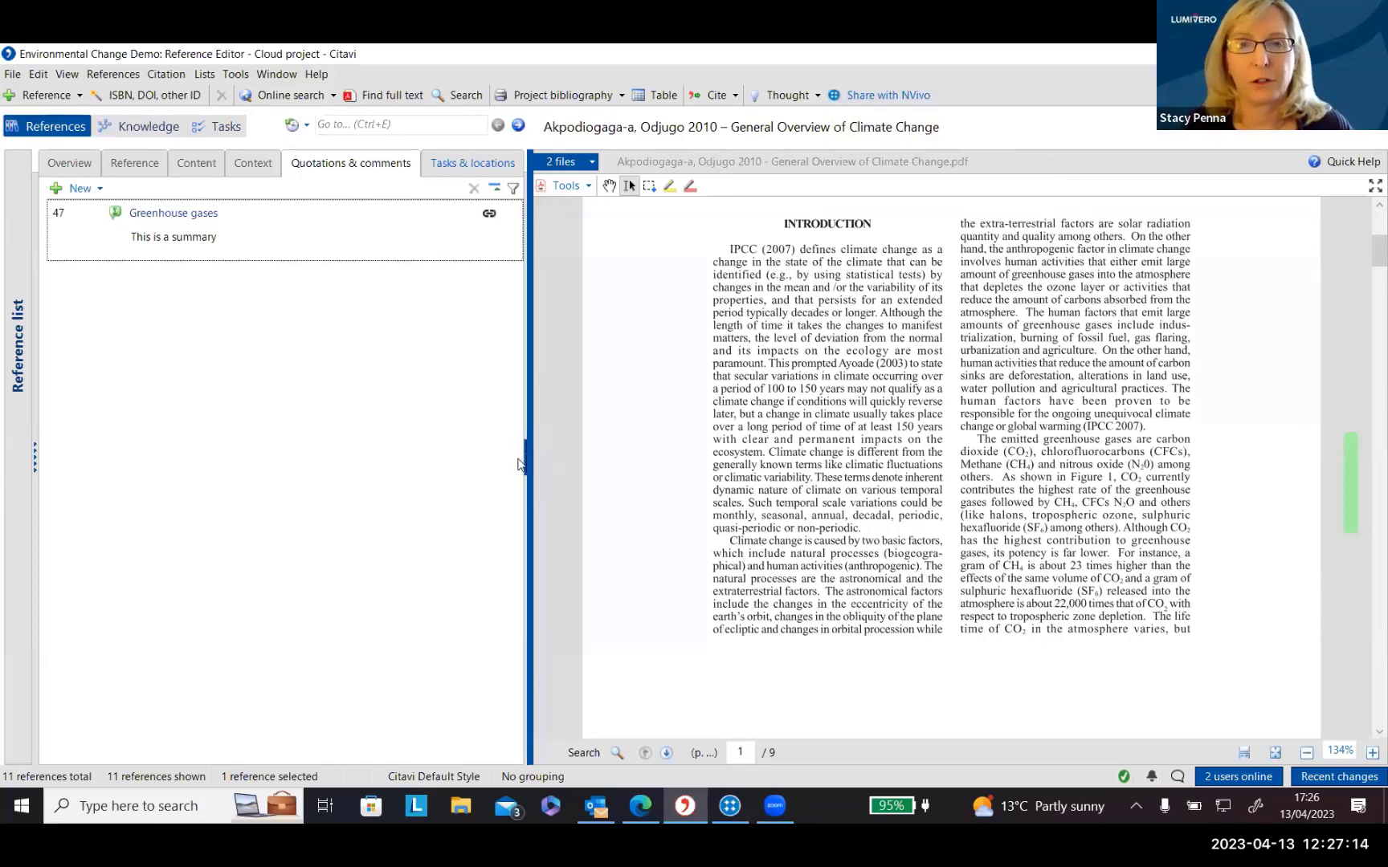
left_click_drag(526, 456, 829, 478)
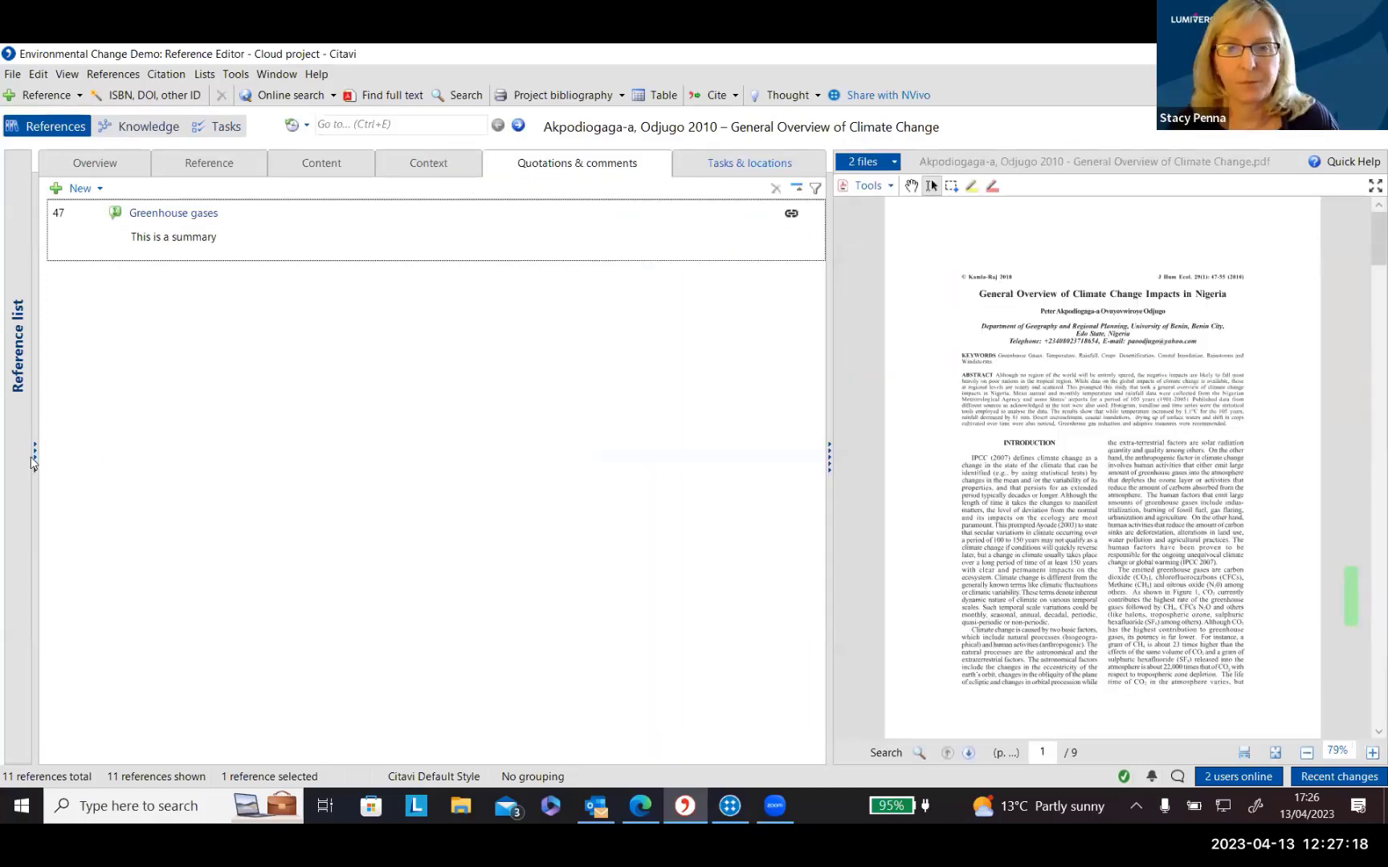
left_click_drag(35, 458, 284, 482)
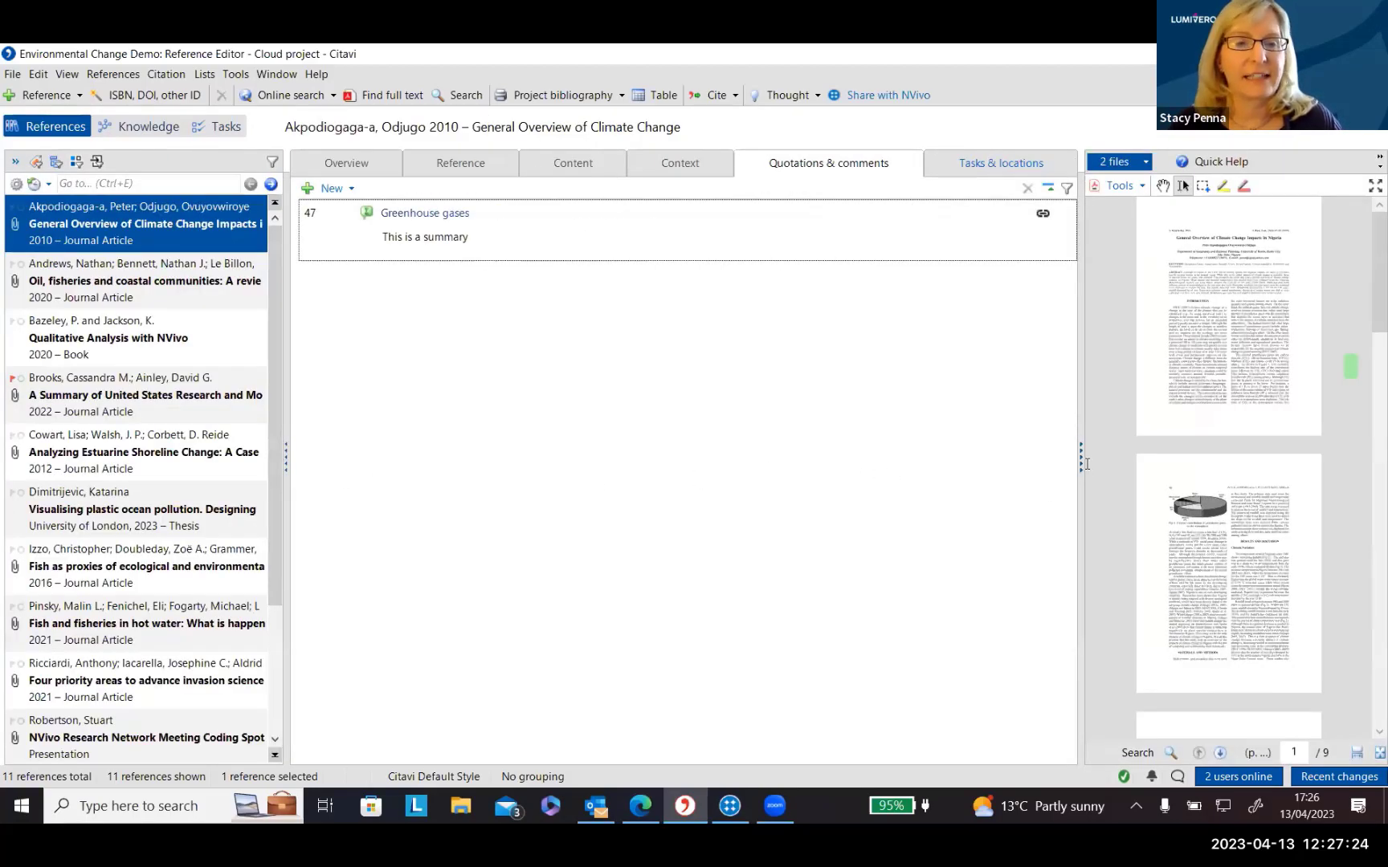
left_click_drag(1081, 459, 546, 469)
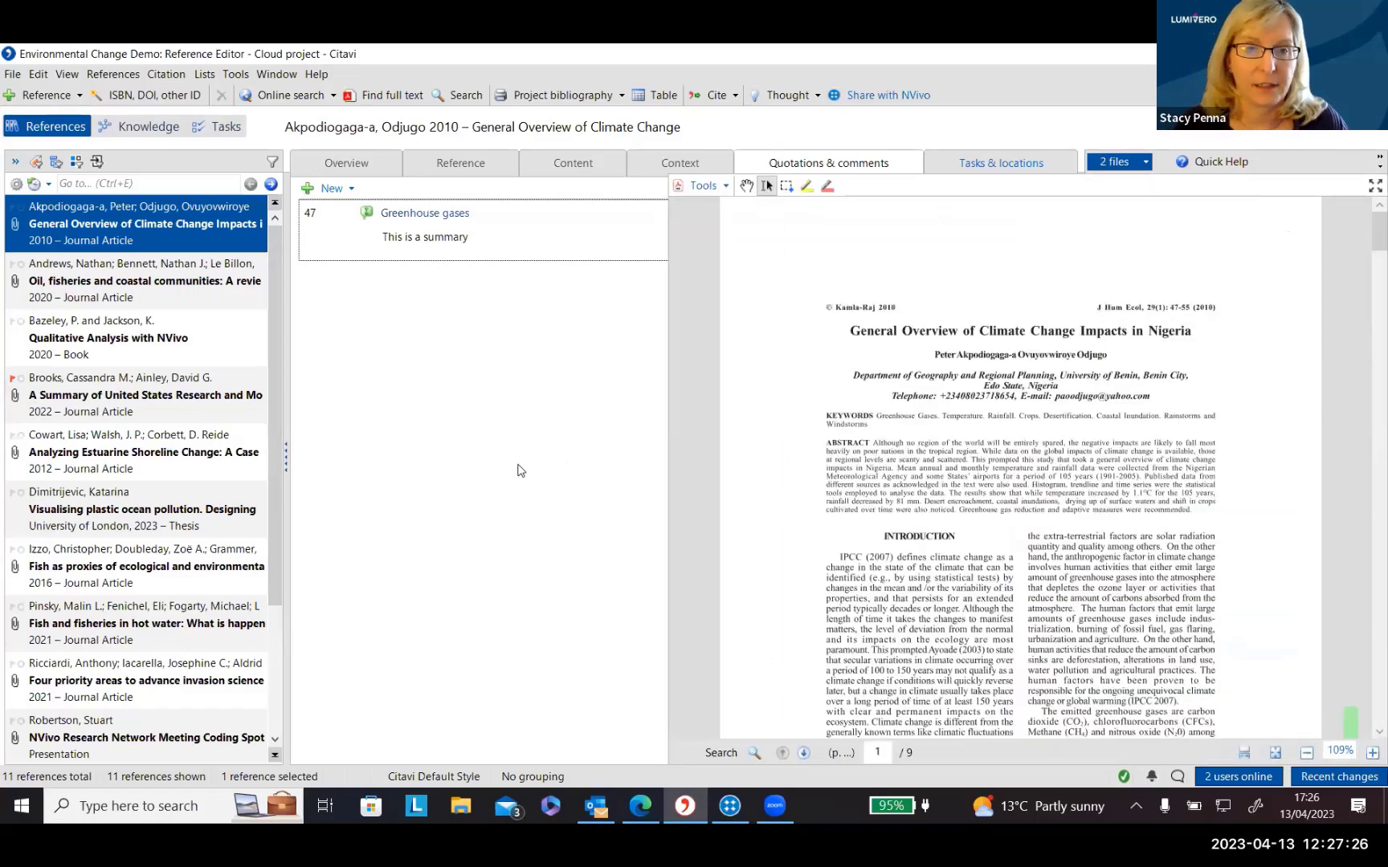
left_click_drag(285, 459, 395, 464)
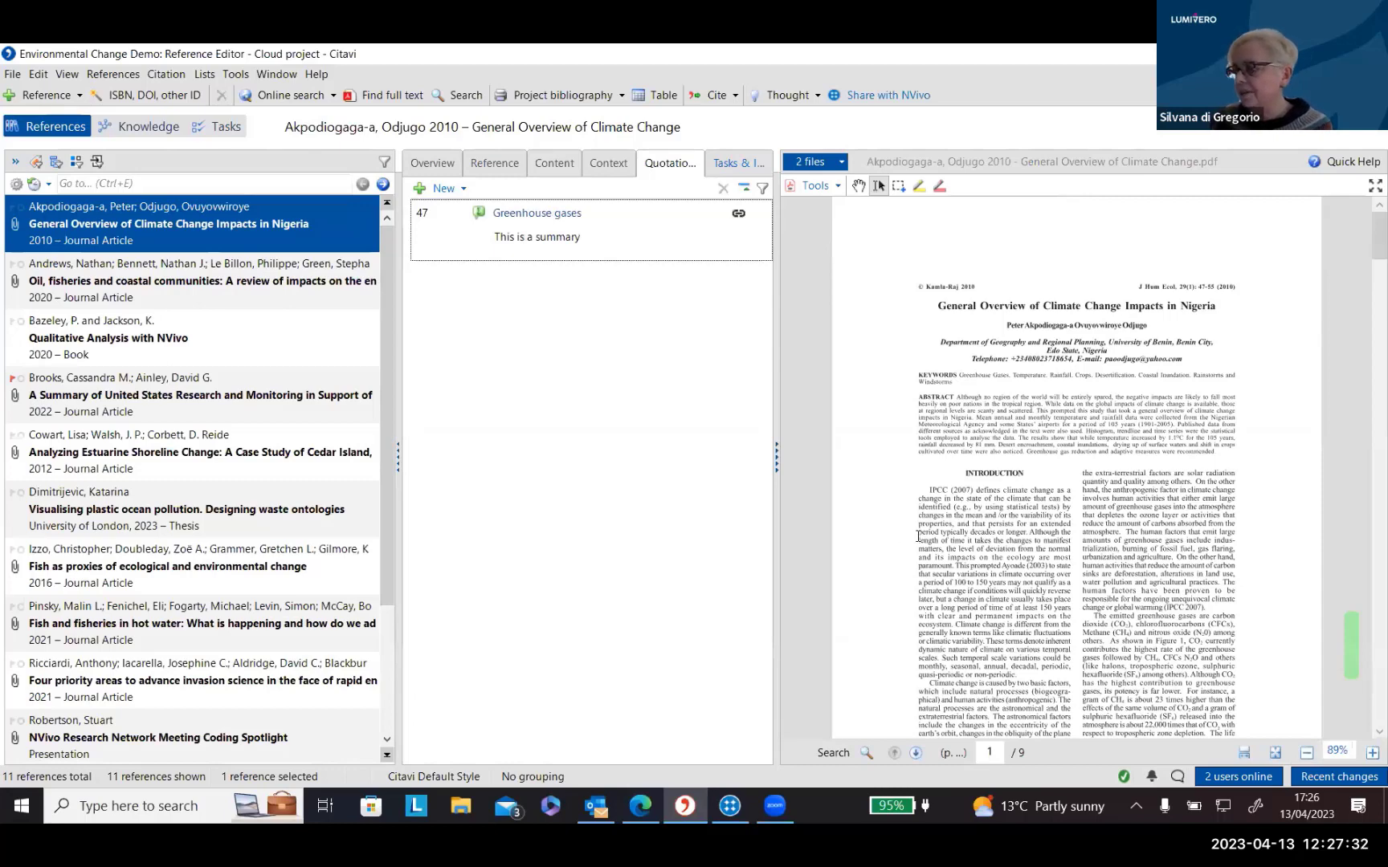
left_click_drag(919, 536, 952, 575)
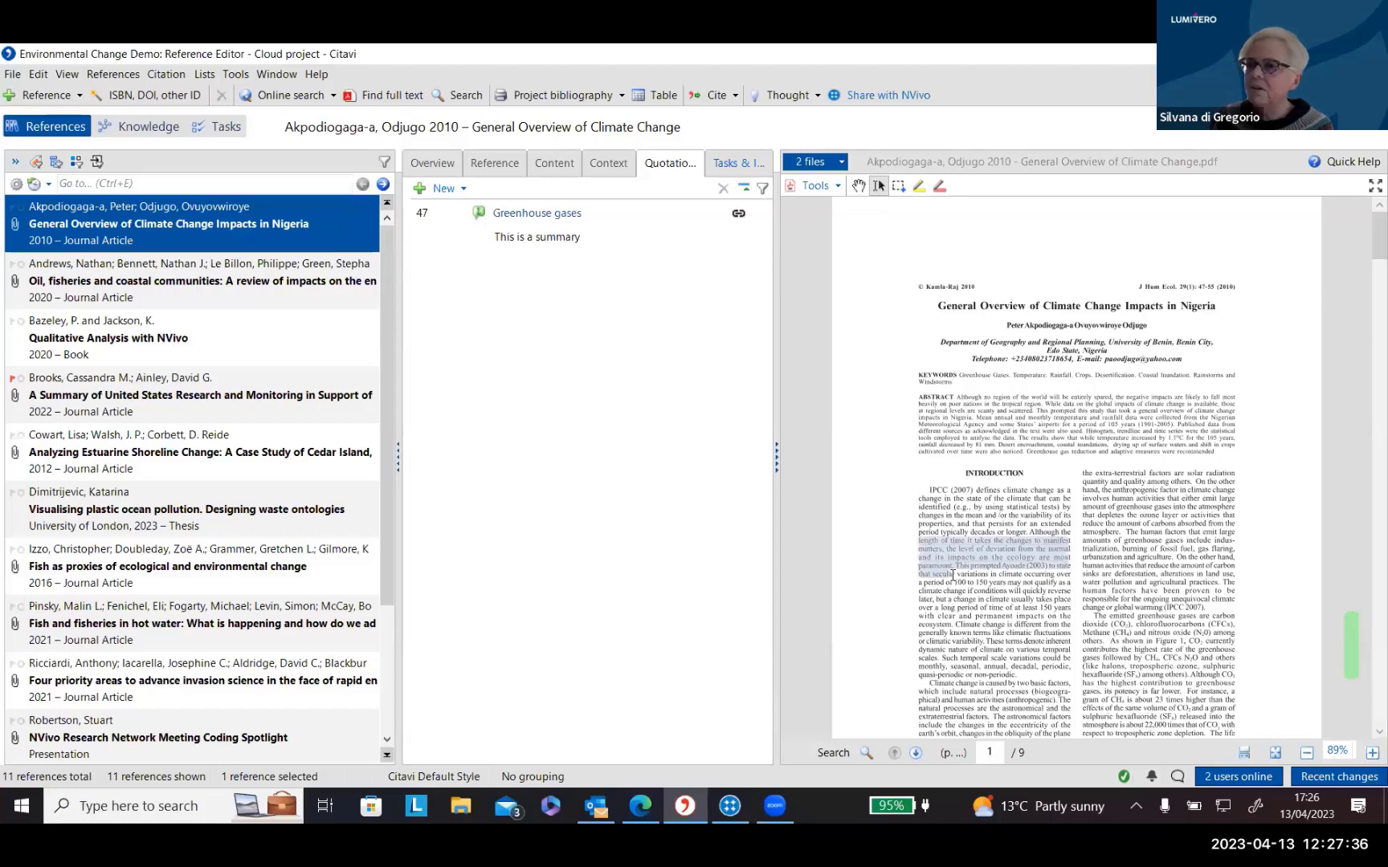
left_click_drag(952, 574, 954, 574)
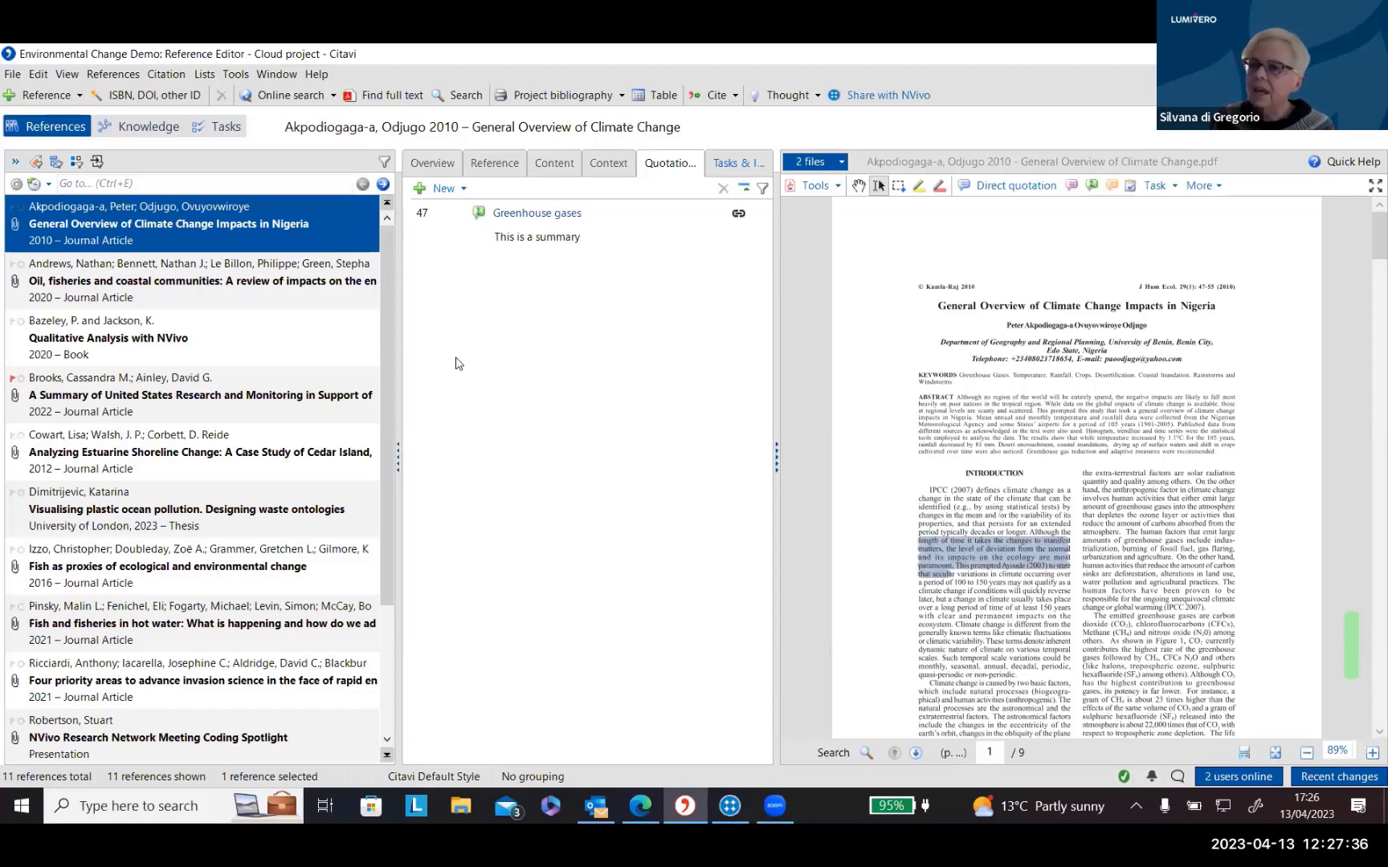
Add a subcategory named "Another category" under Introduction in the project's knowledge categories.
left_click(133, 130)
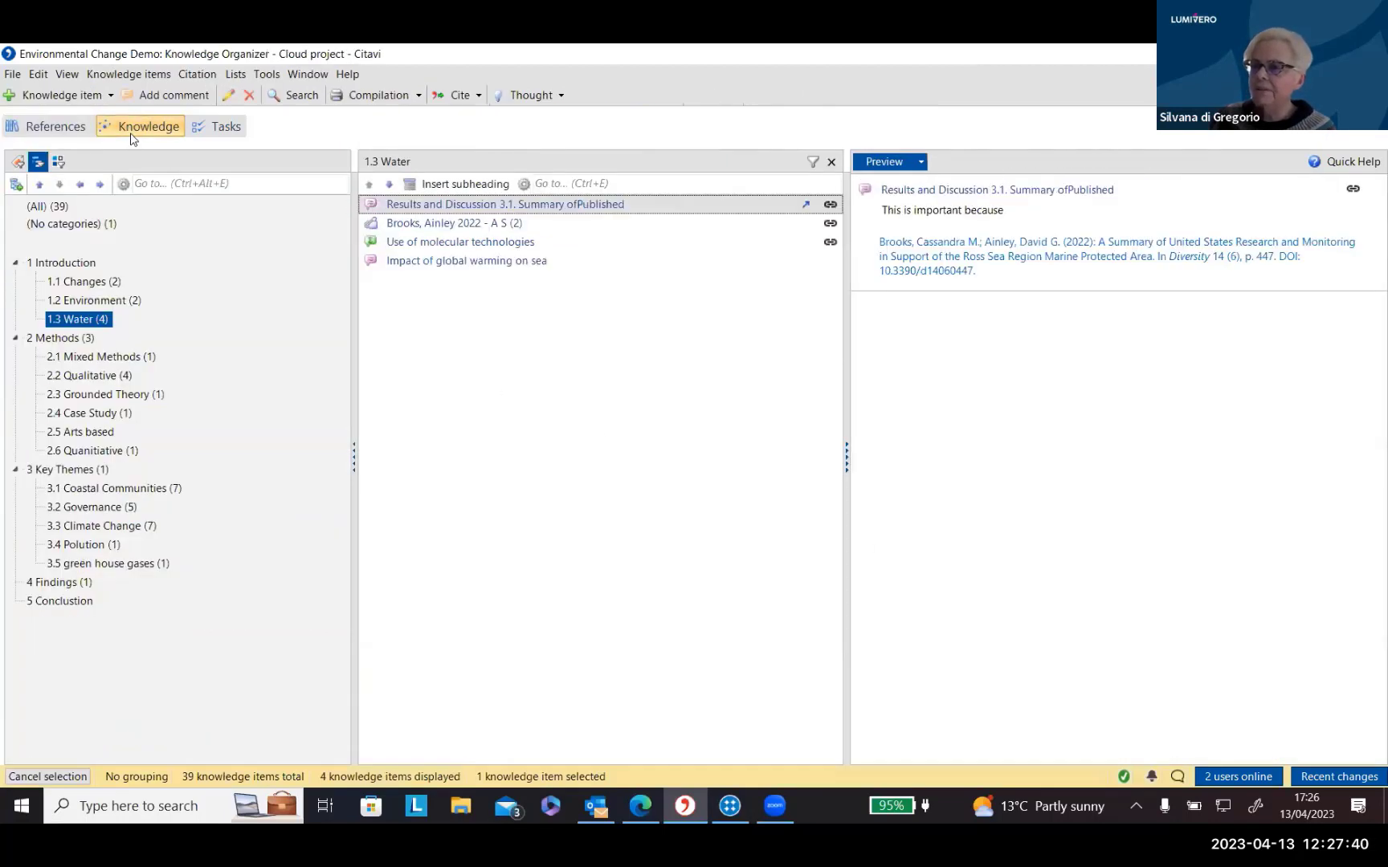
right_click(77, 269)
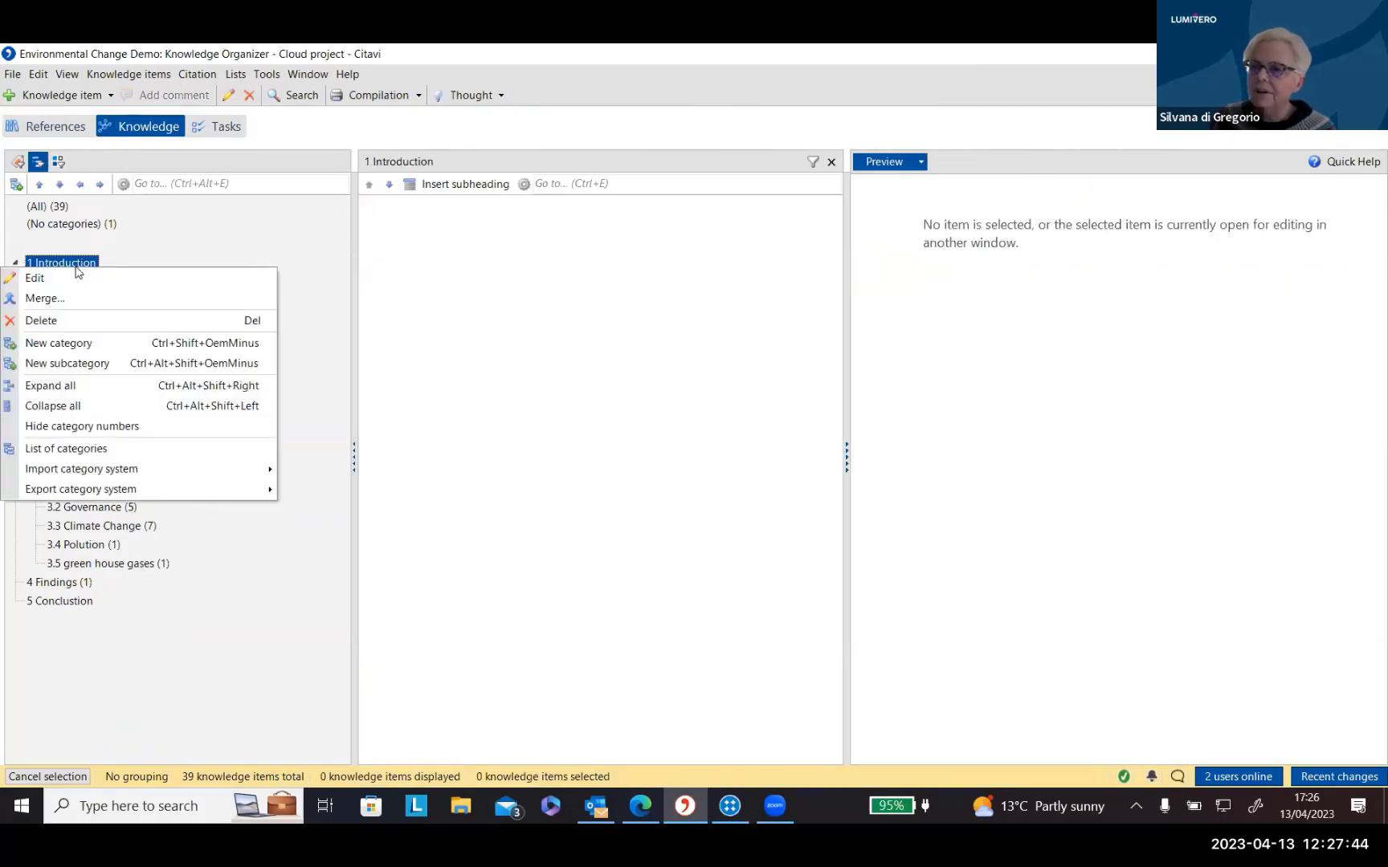
left_click(74, 364)
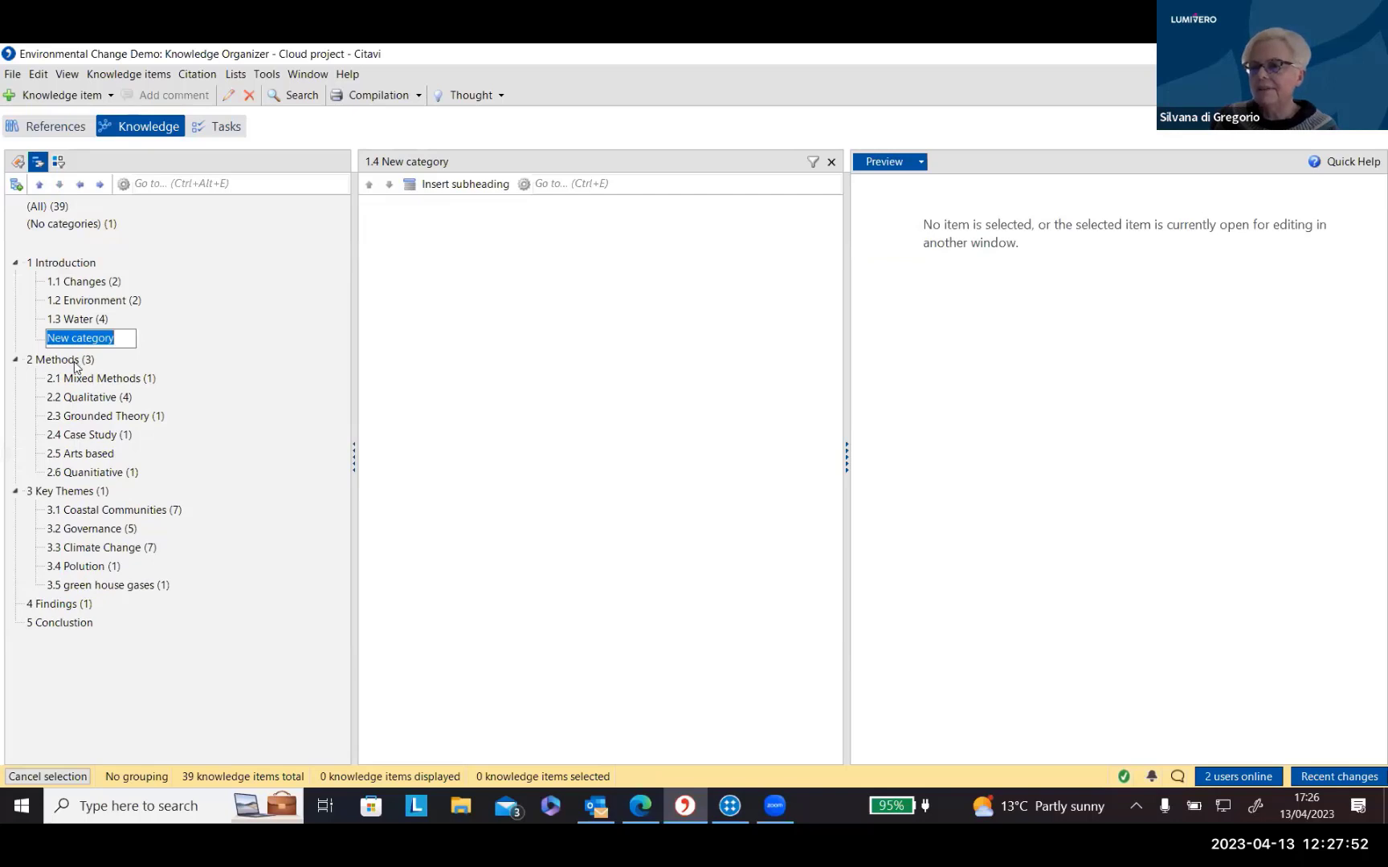
type("ANother")
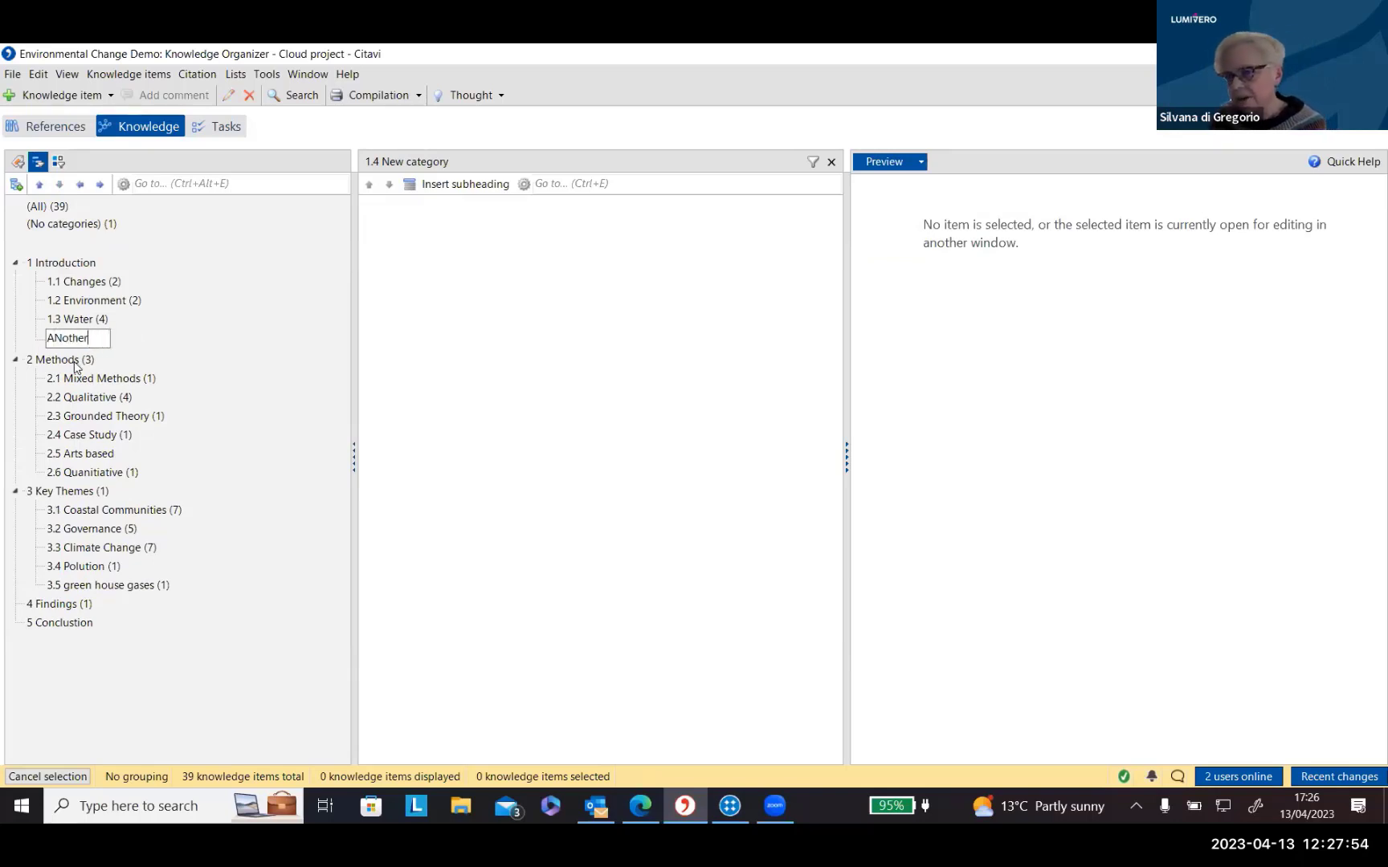
key("BackSpace")
key("BackSpace")
key("BackSpace")
key("BackSpace")
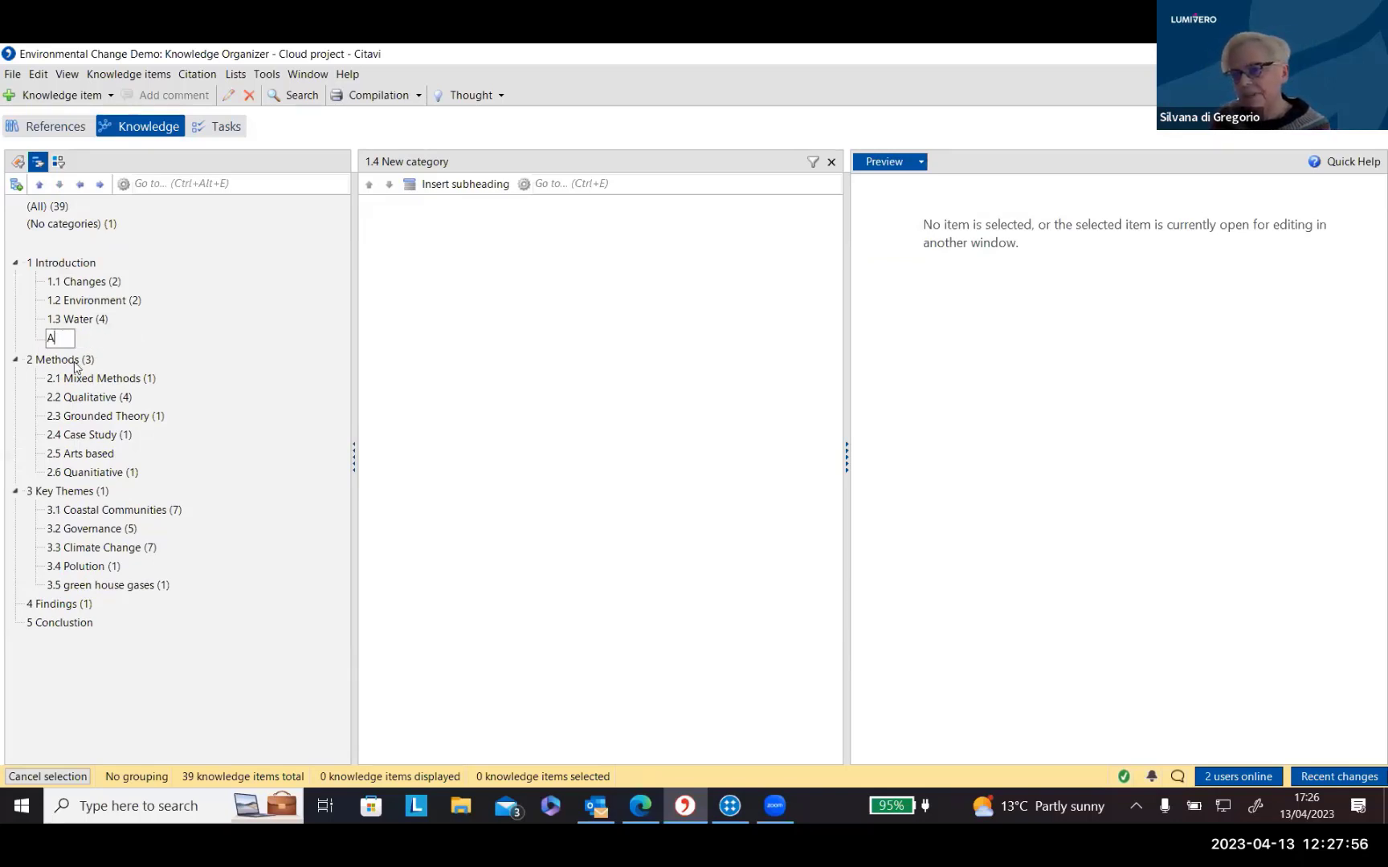
type("nother")
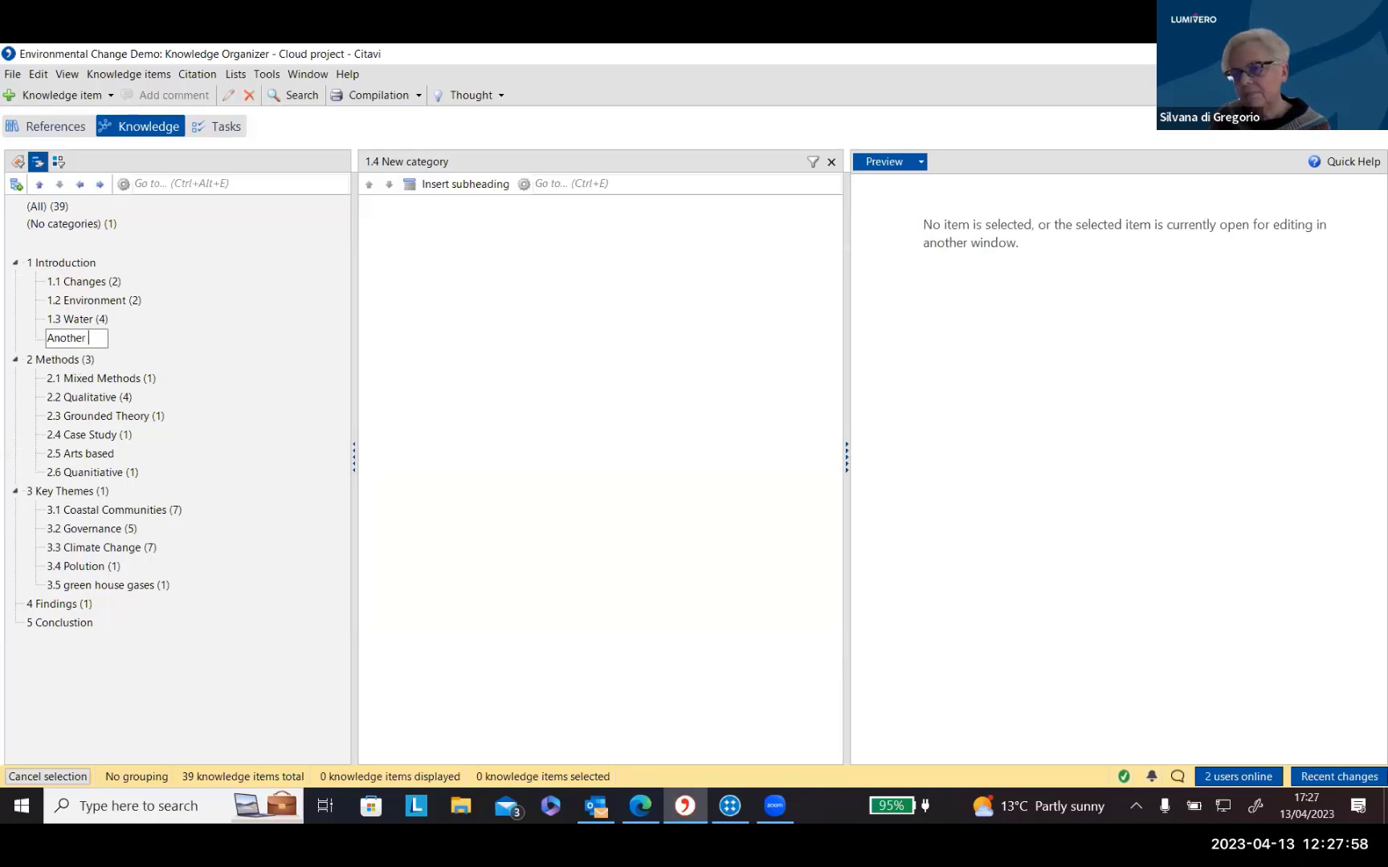
type(" categr")
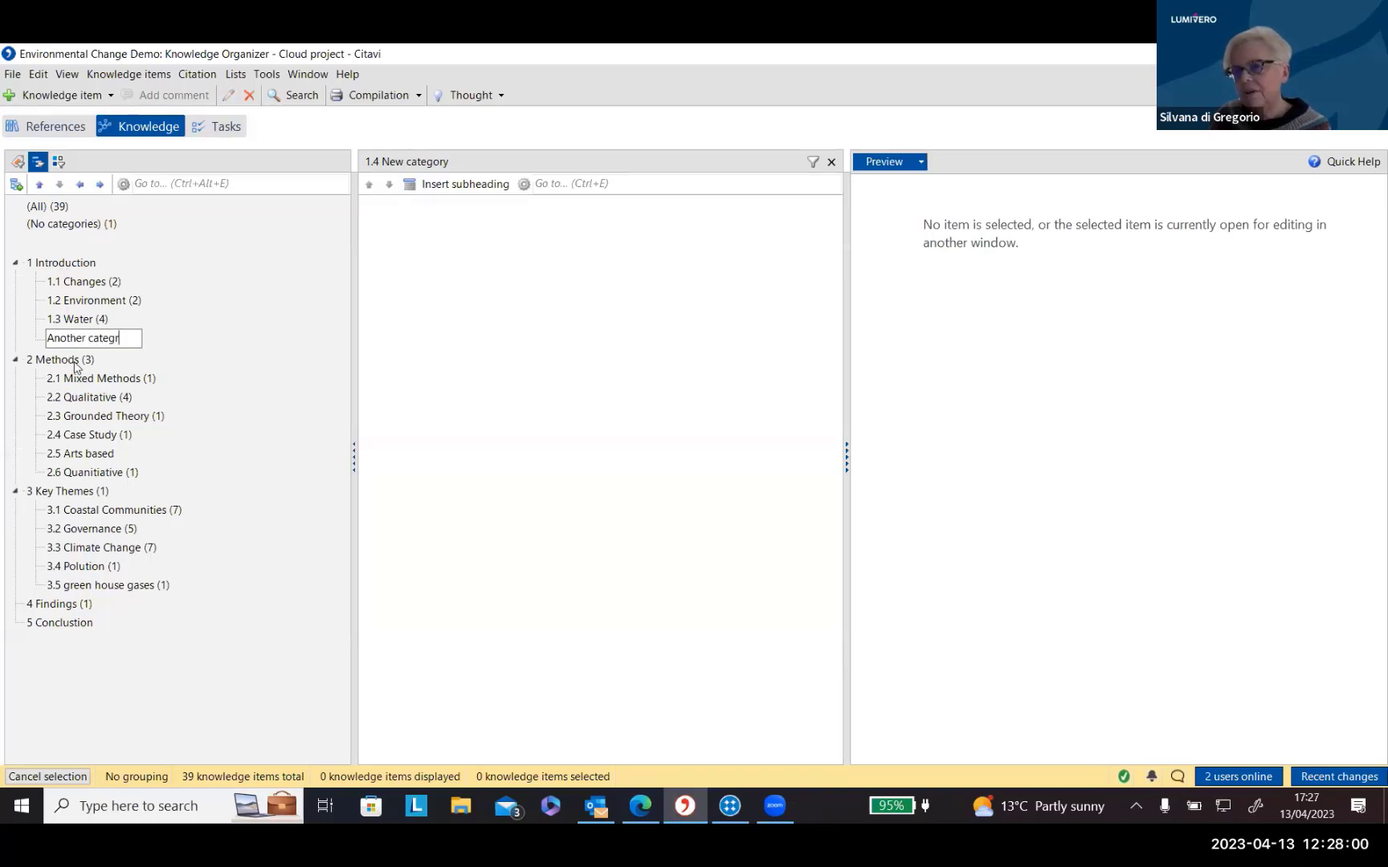
key("BackSpace")
type("ory")
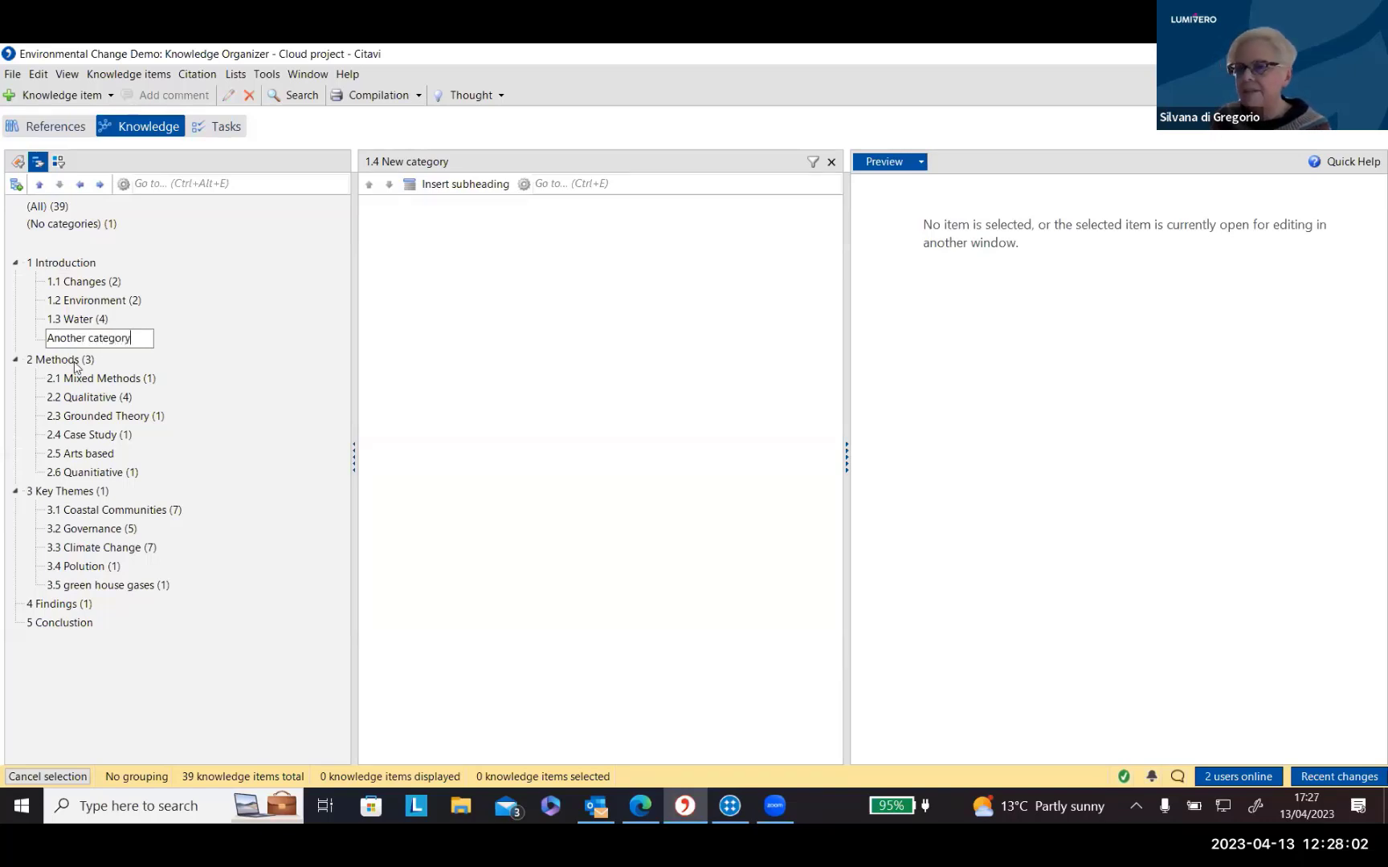
key("Return")
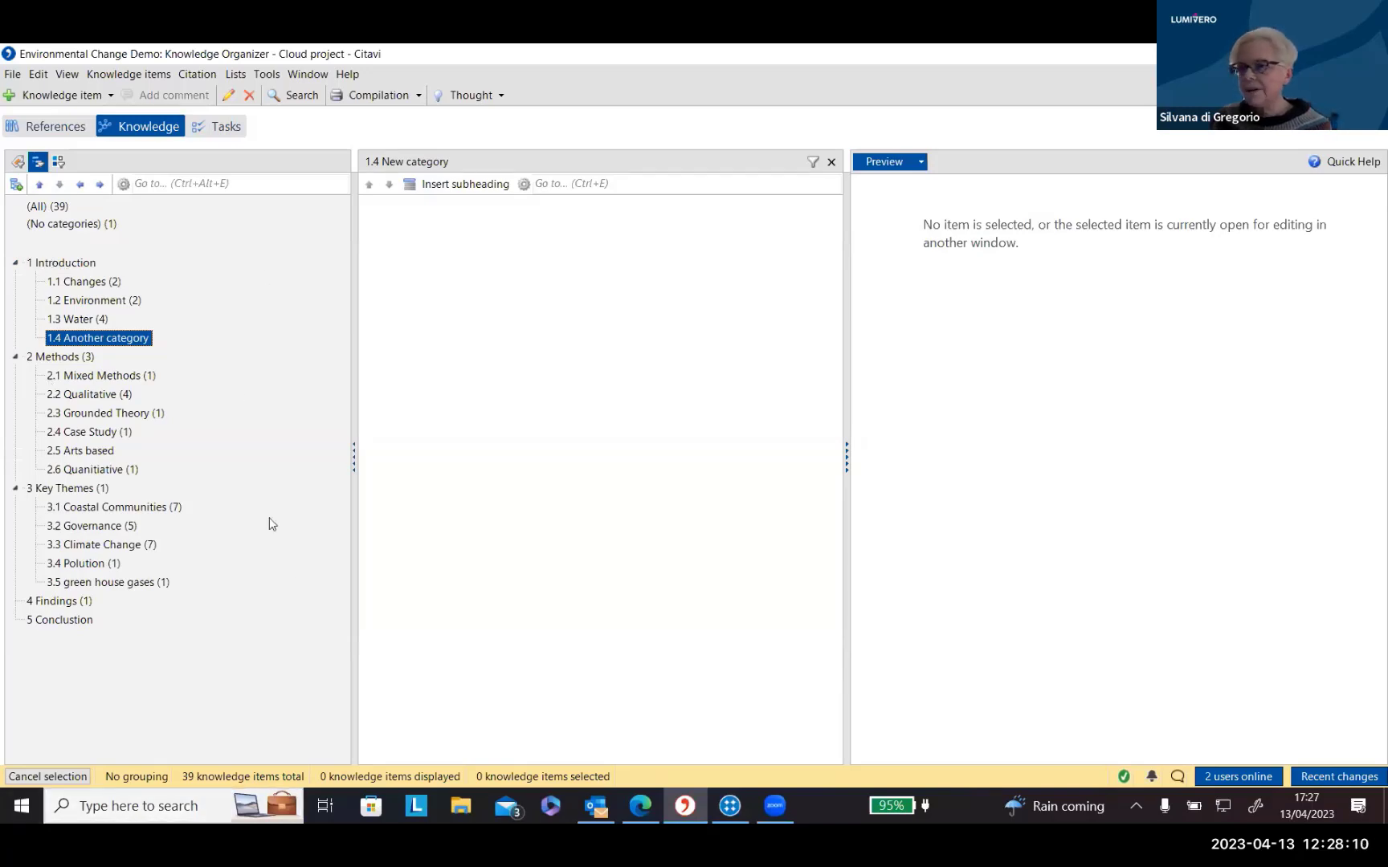
Save the passage from "Available evidences show" to "such developing countries" on the article PDF's second page as a direct quotation.
left_click(48, 126)
scroll(1029, 533, "down", 10)
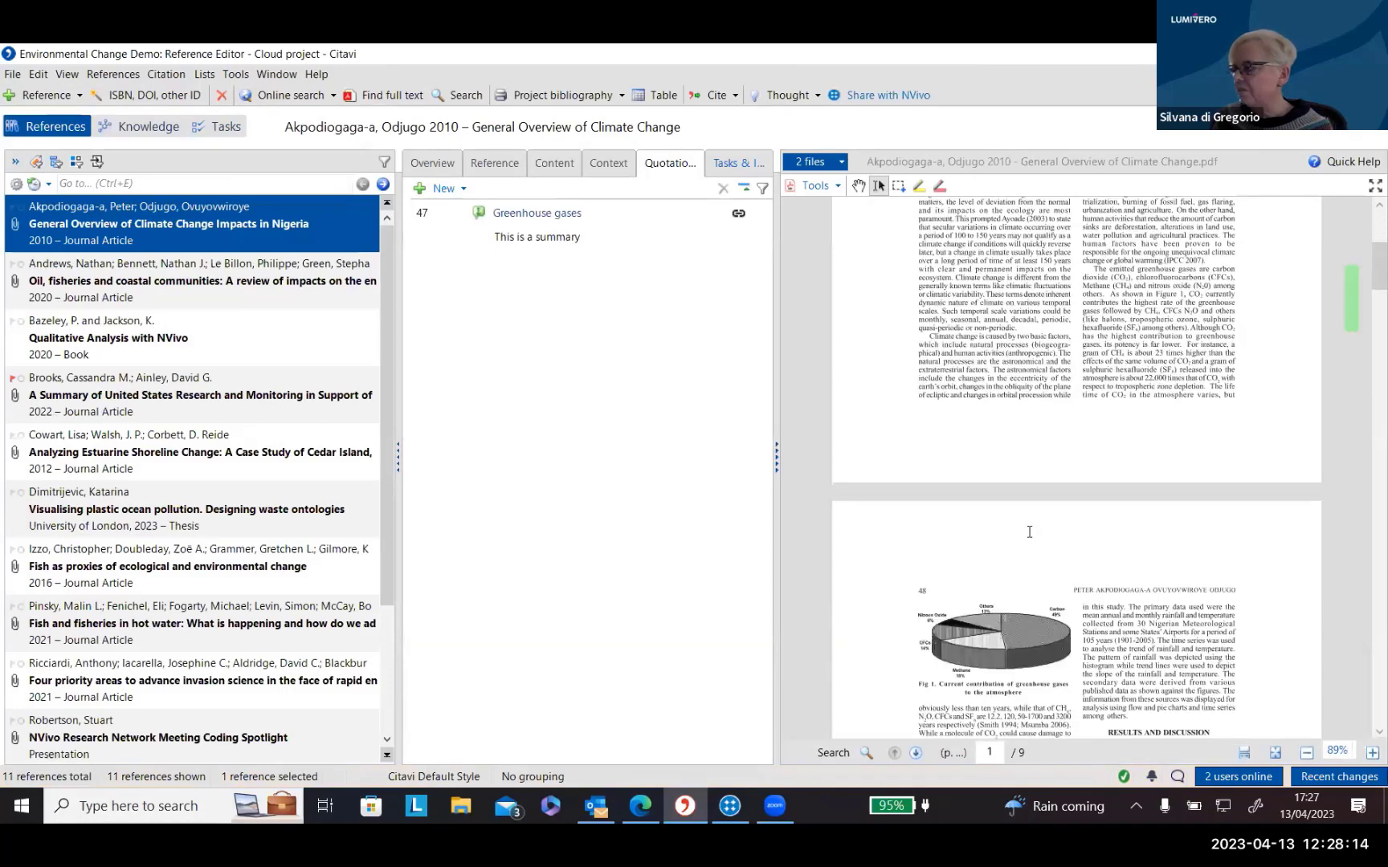
scroll(1029, 534, "down", 3)
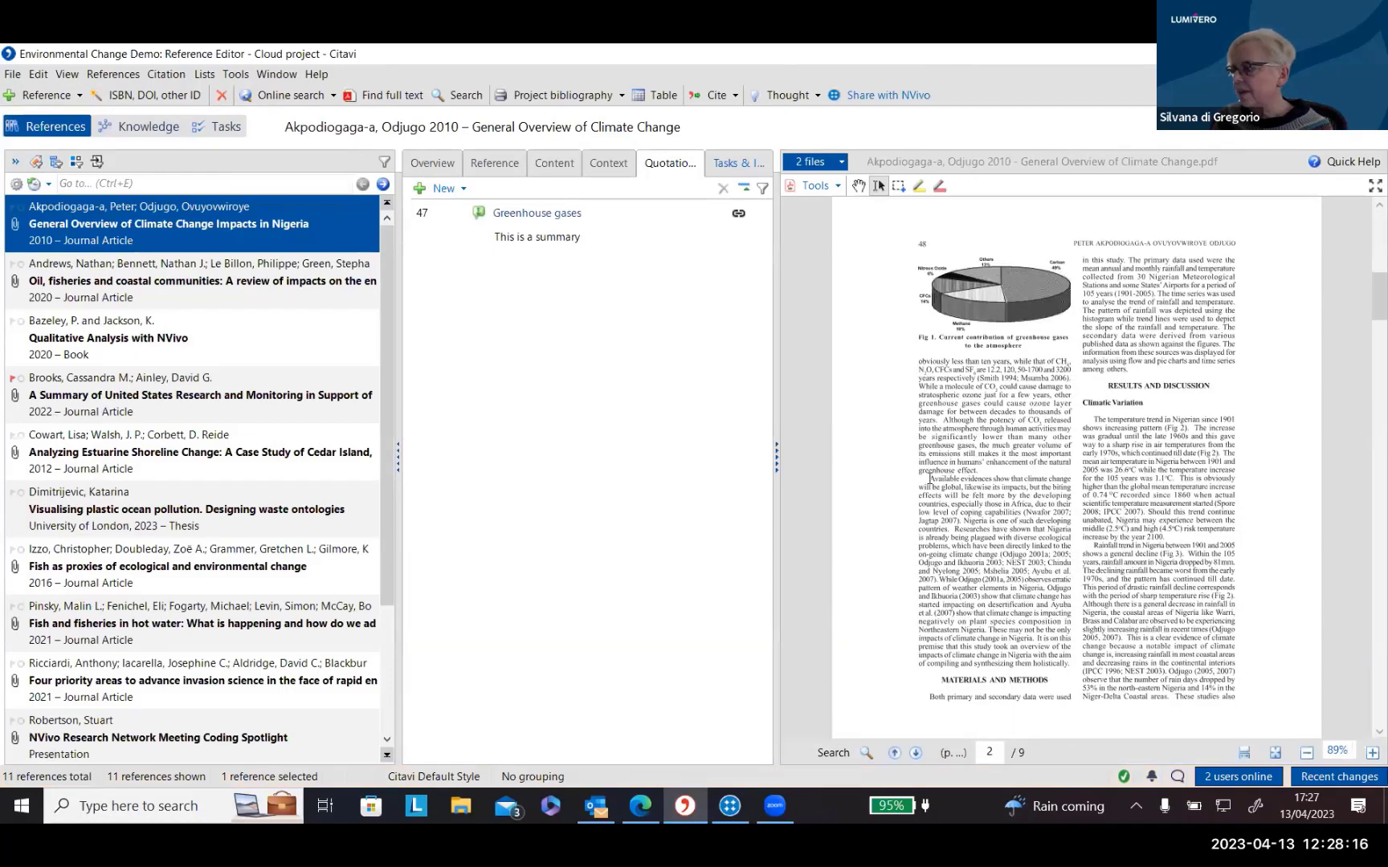
left_click_drag(951, 483, 951, 529)
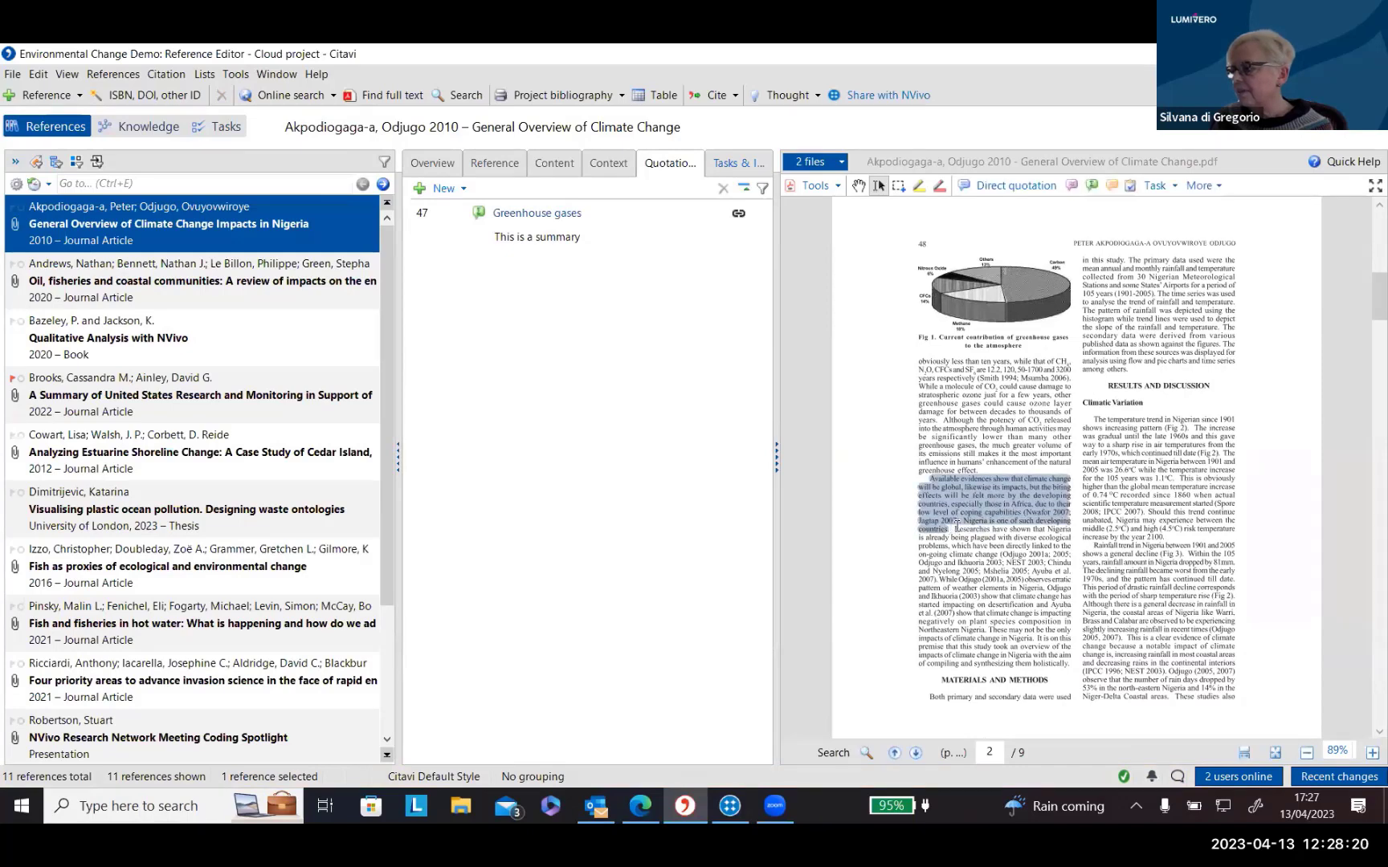
left_click(989, 189)
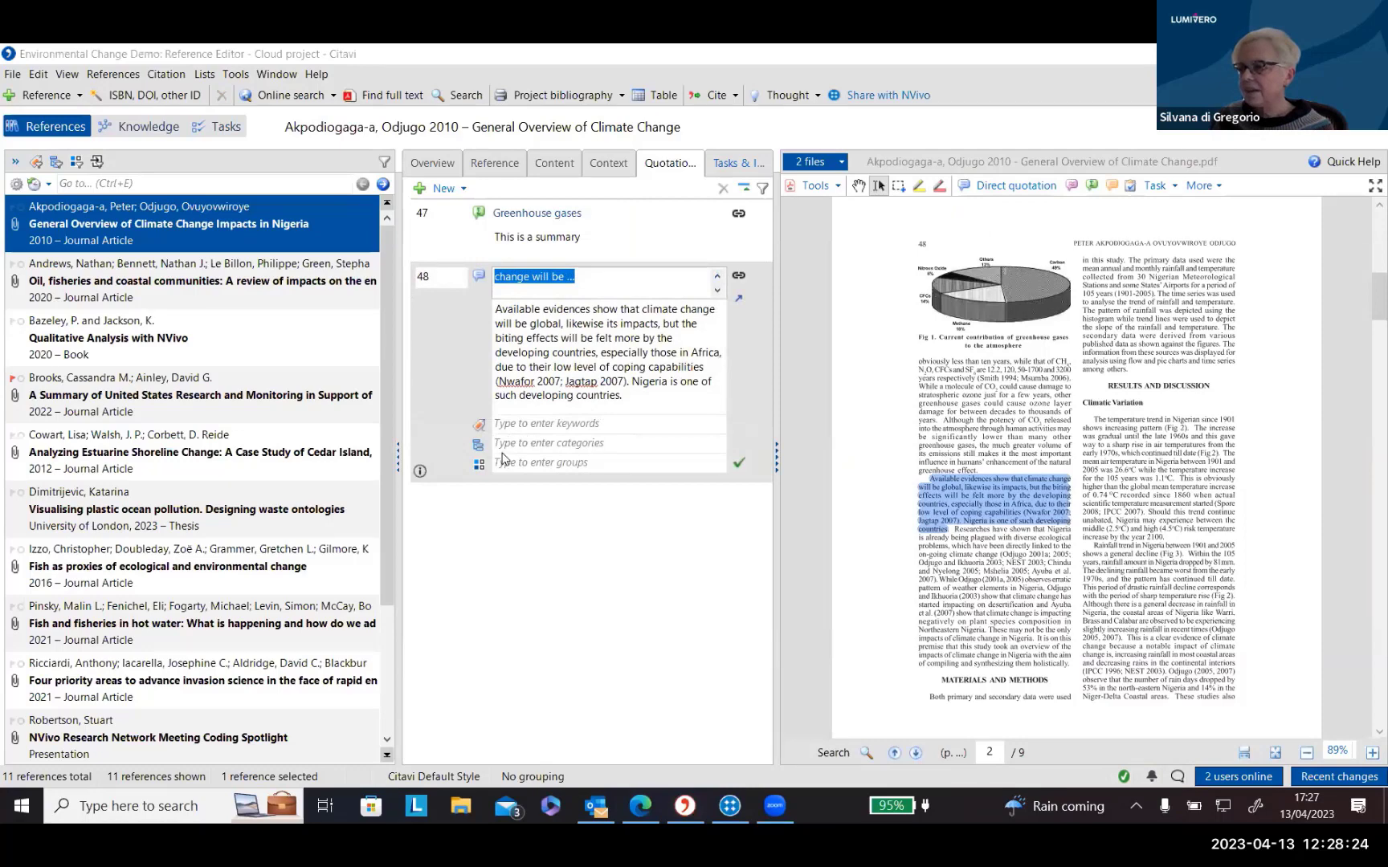
Select the categories 1.3 Water and 3.5 green house gases for the new direct quotation.
left_click(480, 444)
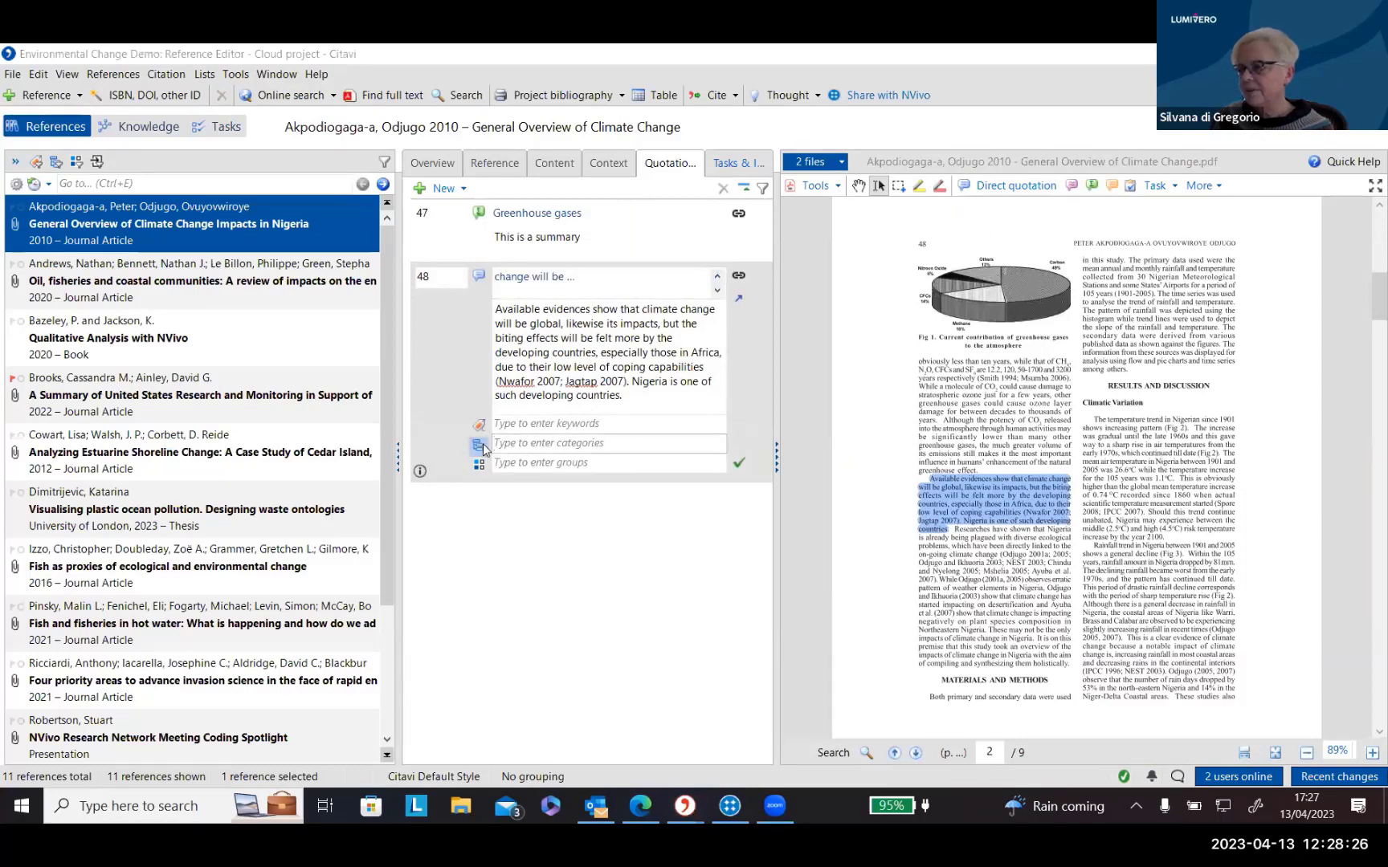
scroll(592, 419, "down", 1)
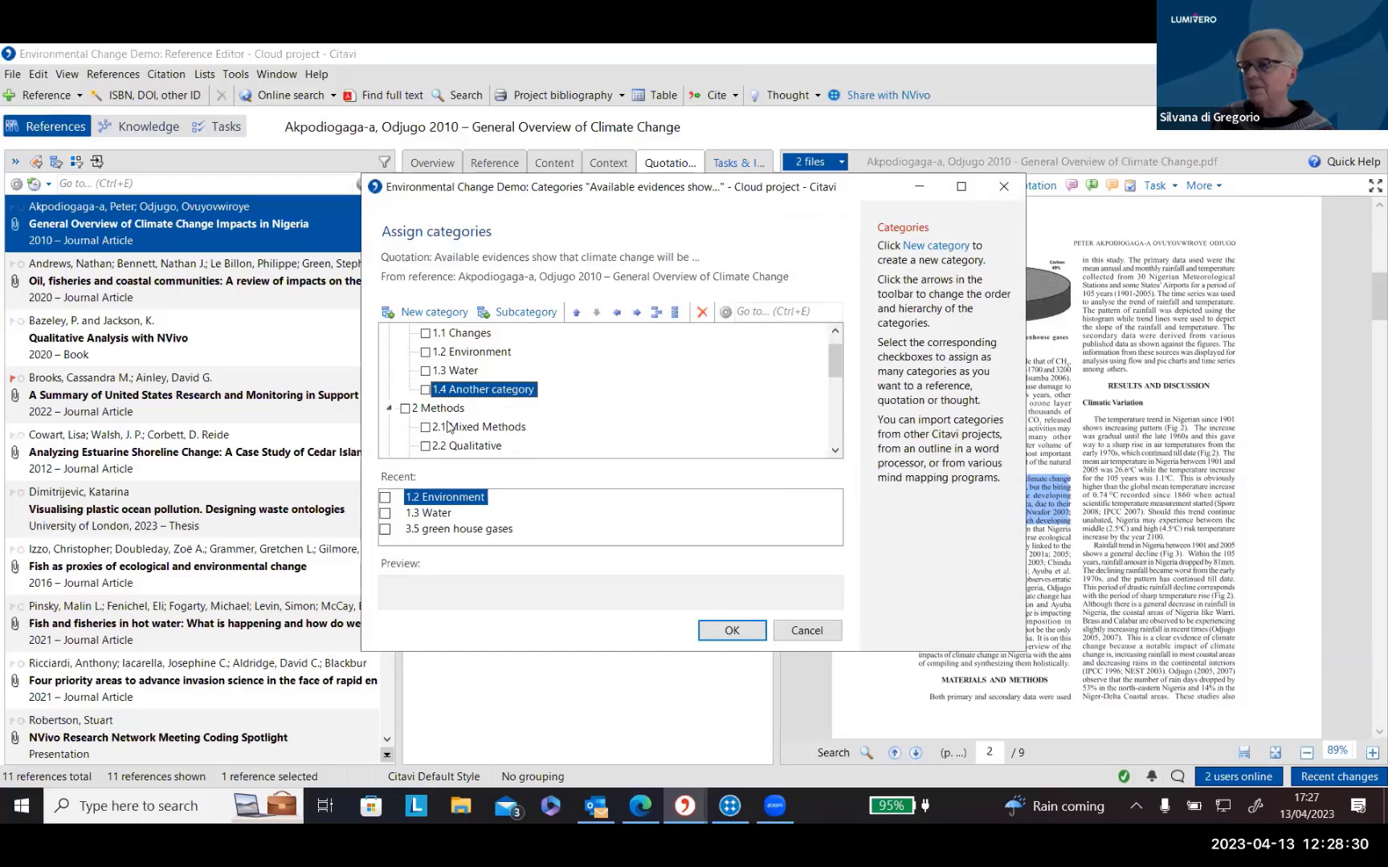
scroll(605, 382, "down", 2)
scroll(605, 382, "up", 3)
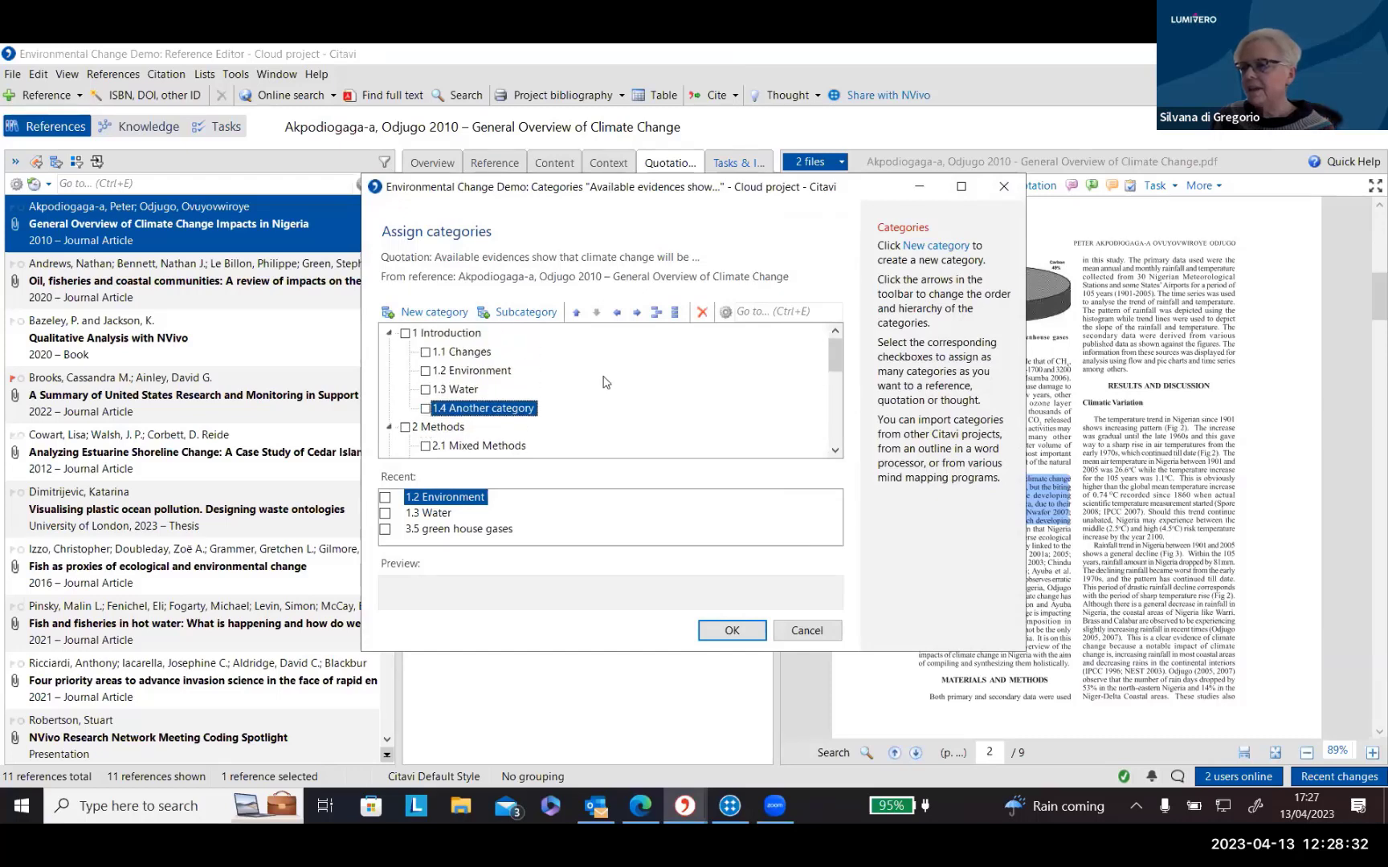
left_click(426, 390)
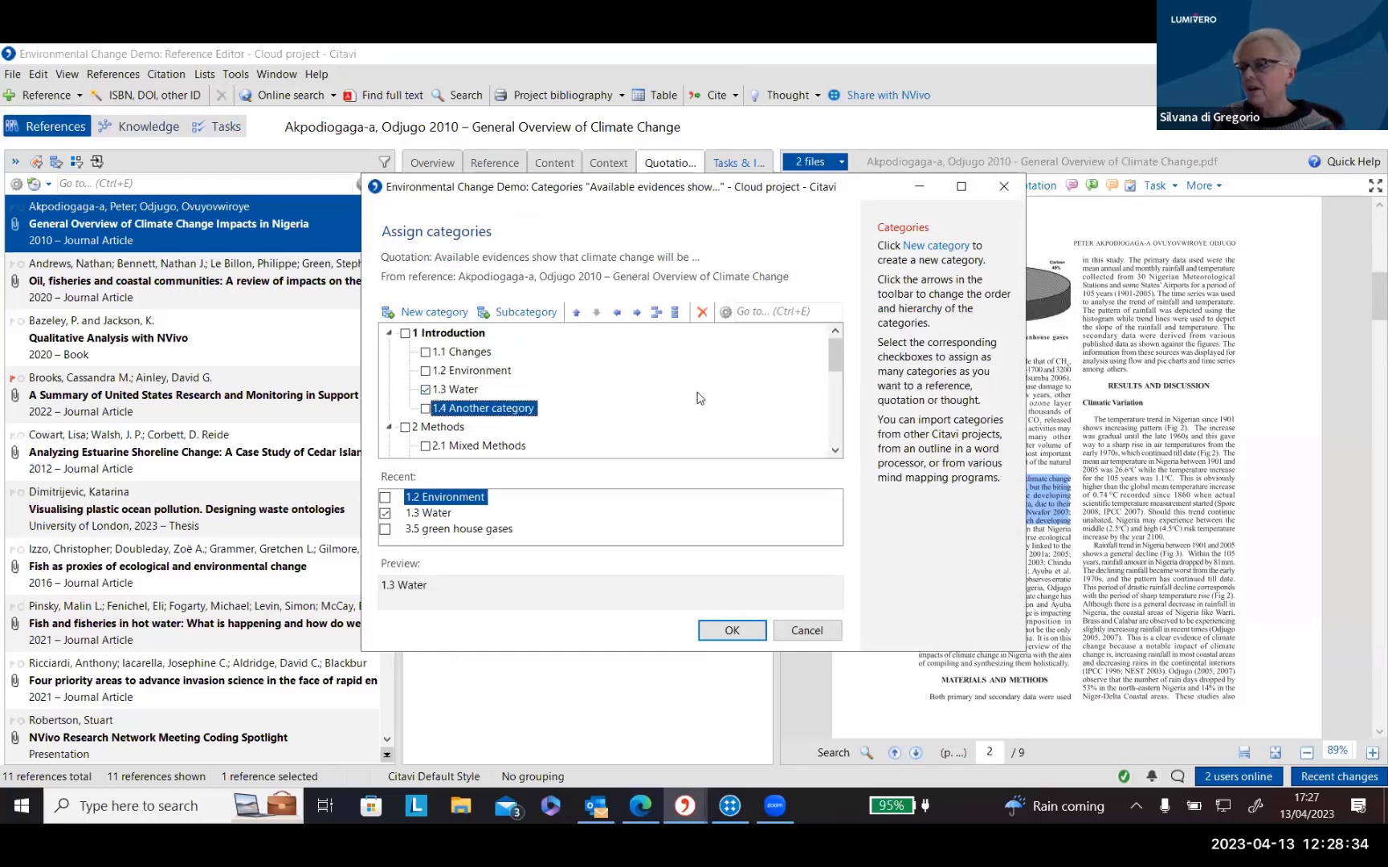
scroll(701, 398, "down", 7)
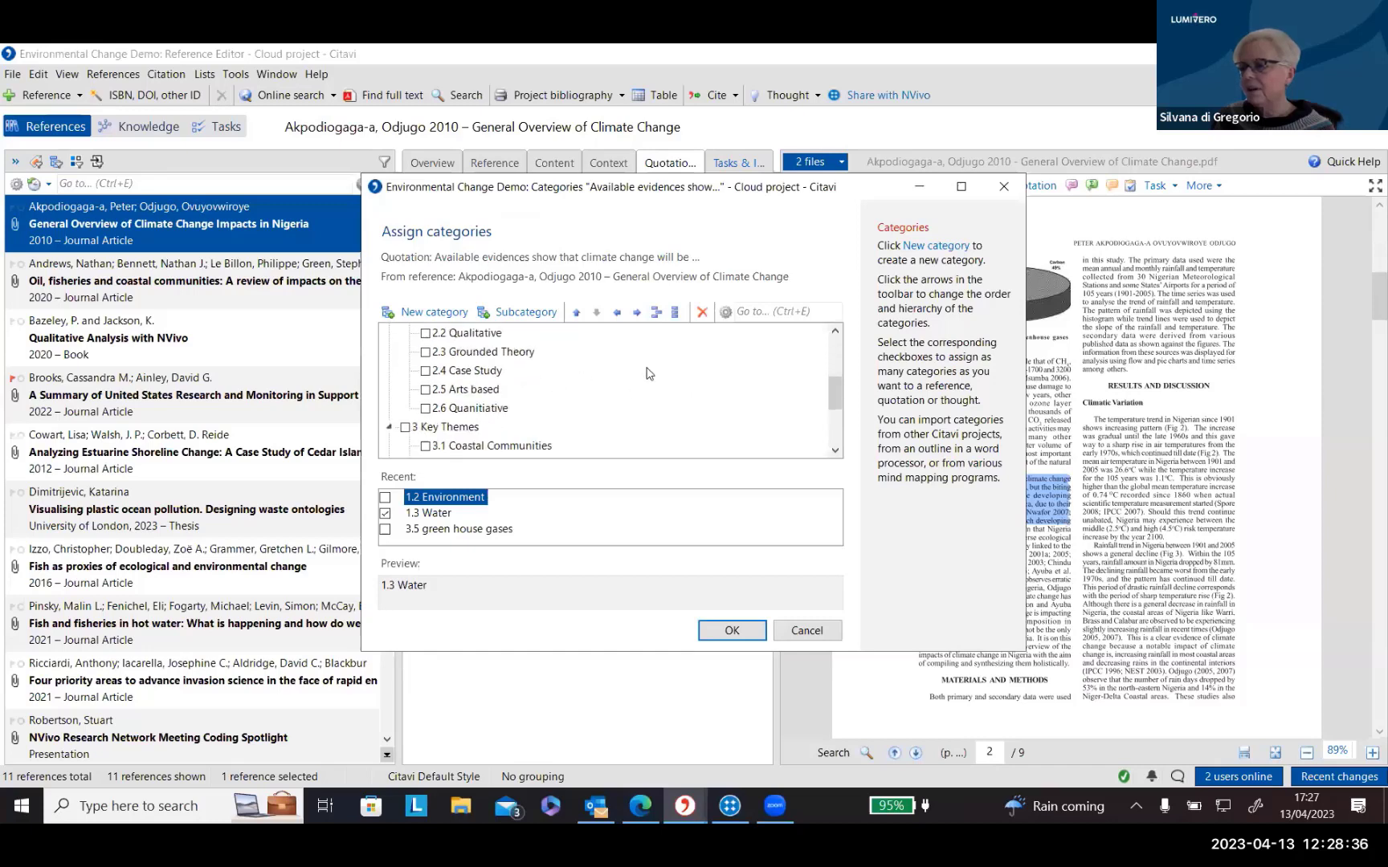
scroll(651, 374, "down", 4)
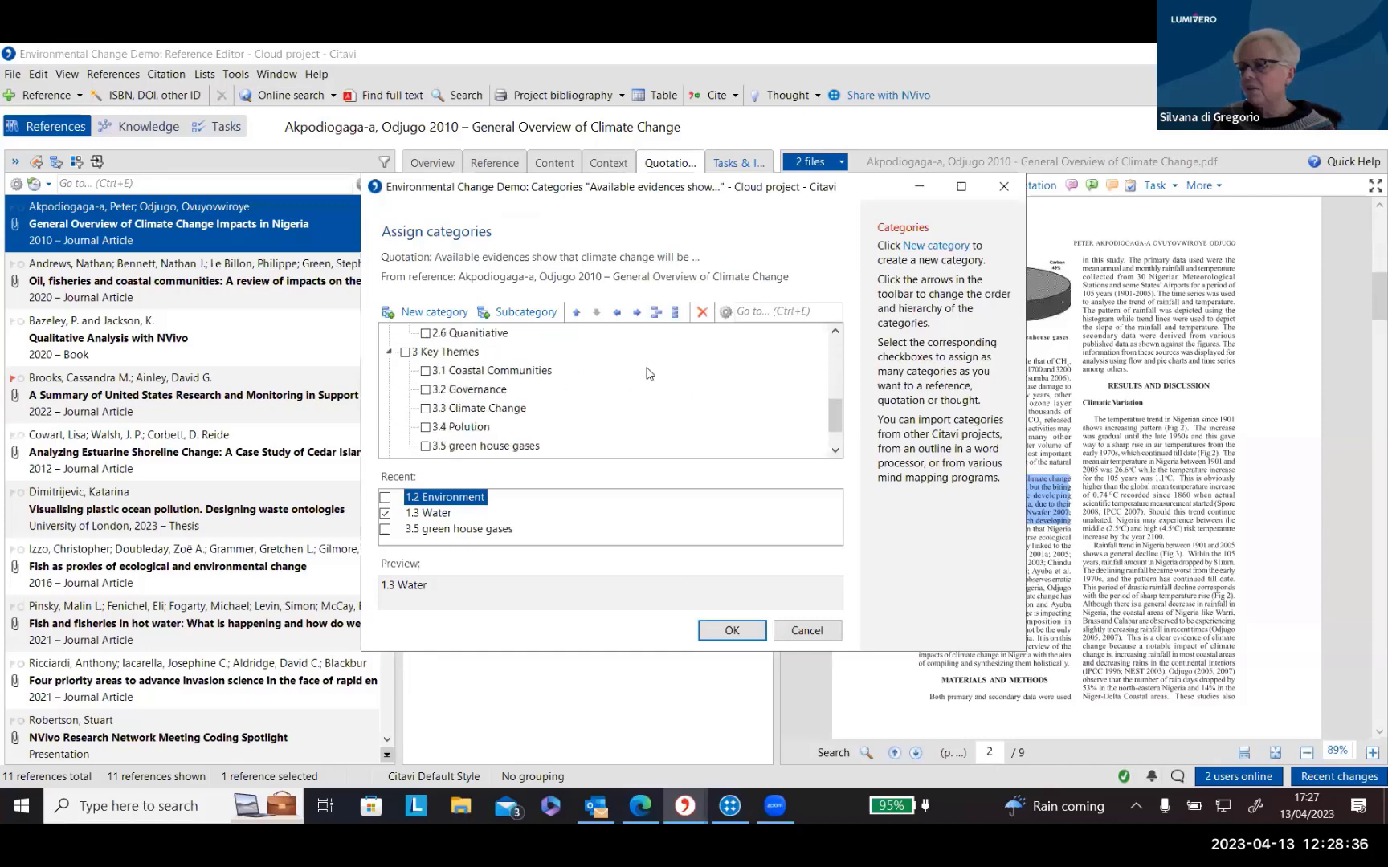
left_click(425, 446)
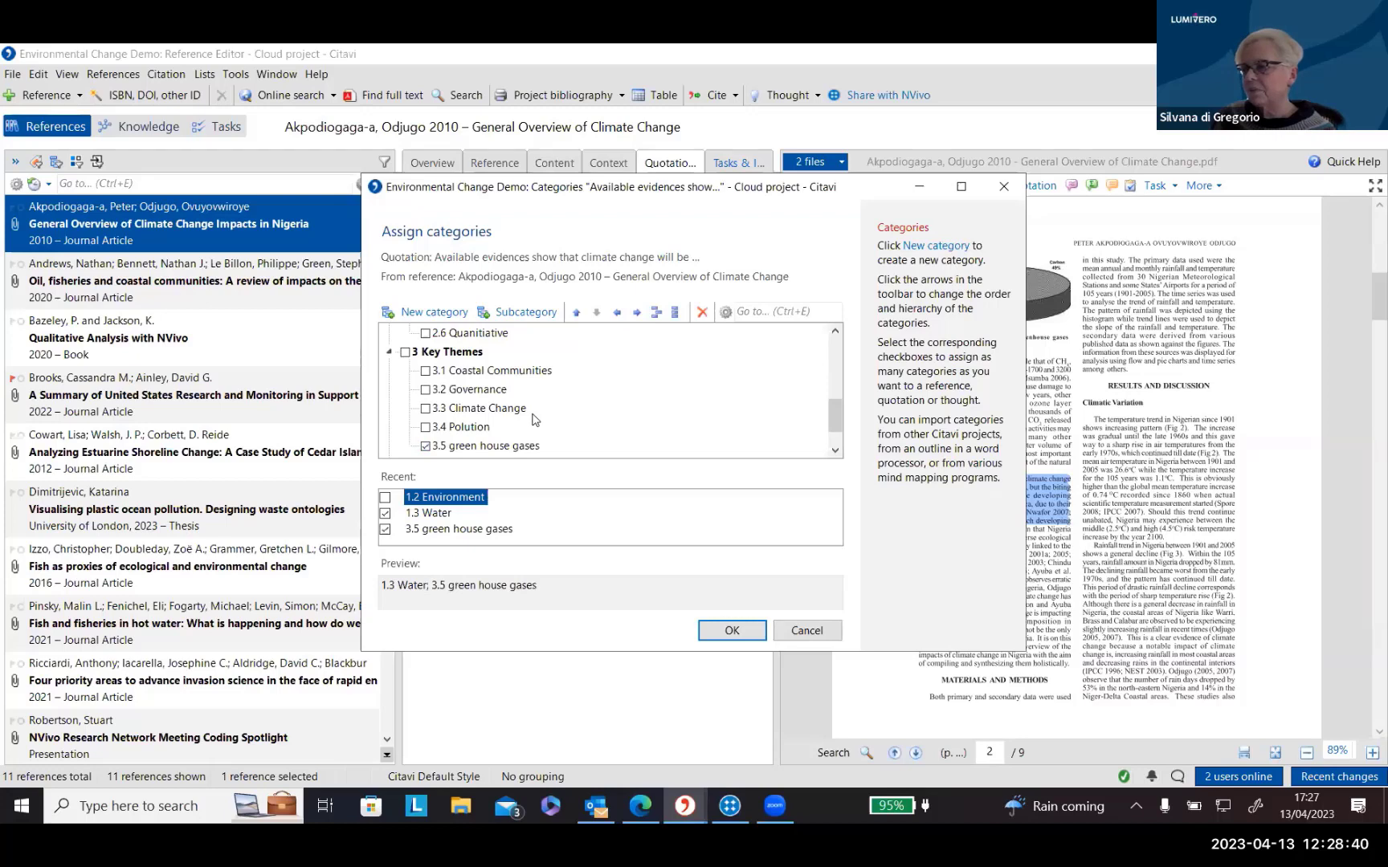
Add a "sub categoru" subcategory under Key Themes and assign it to the quotation along with the selected categories.
left_click(463, 353)
right_click(462, 353)
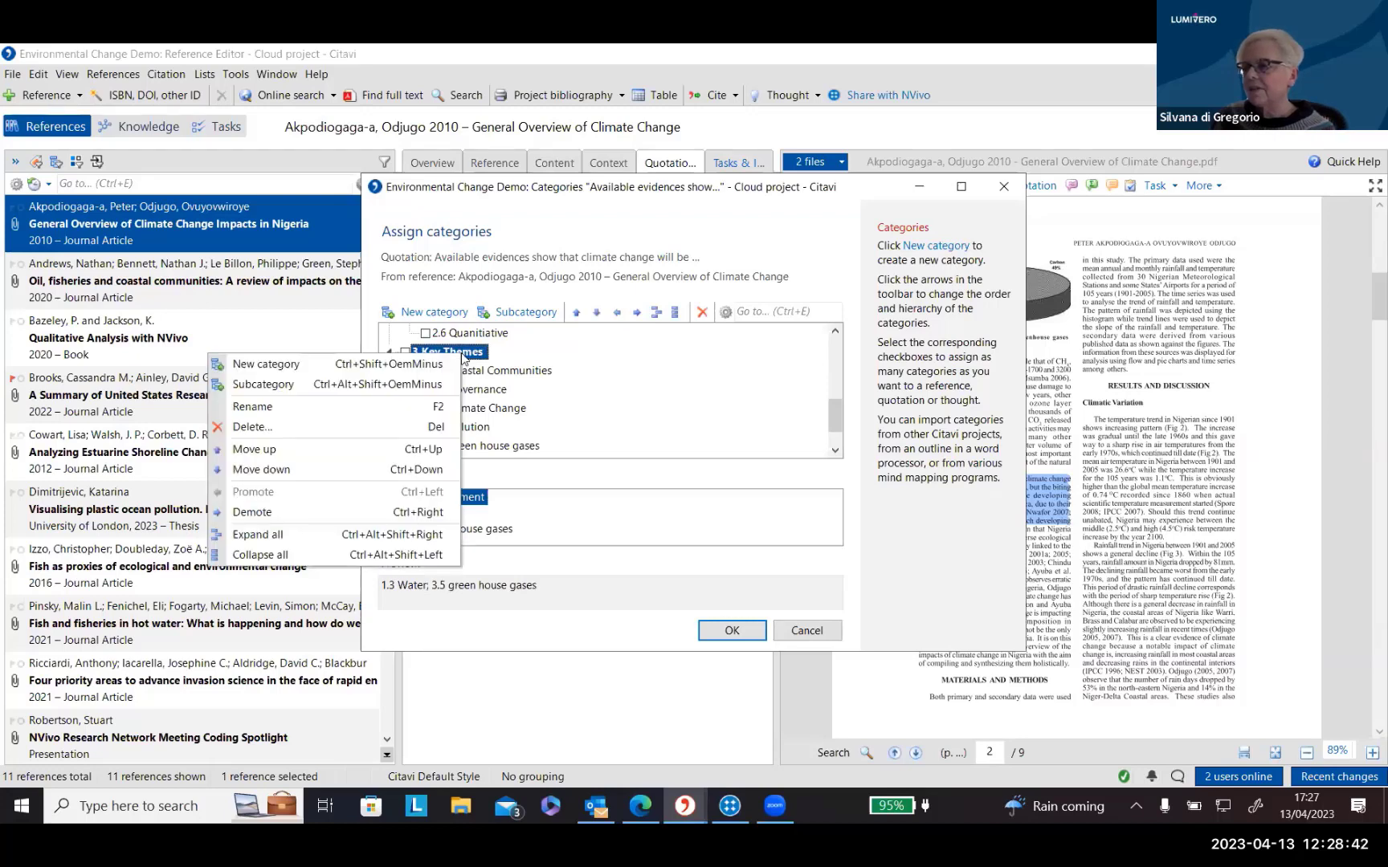
key("Escape")
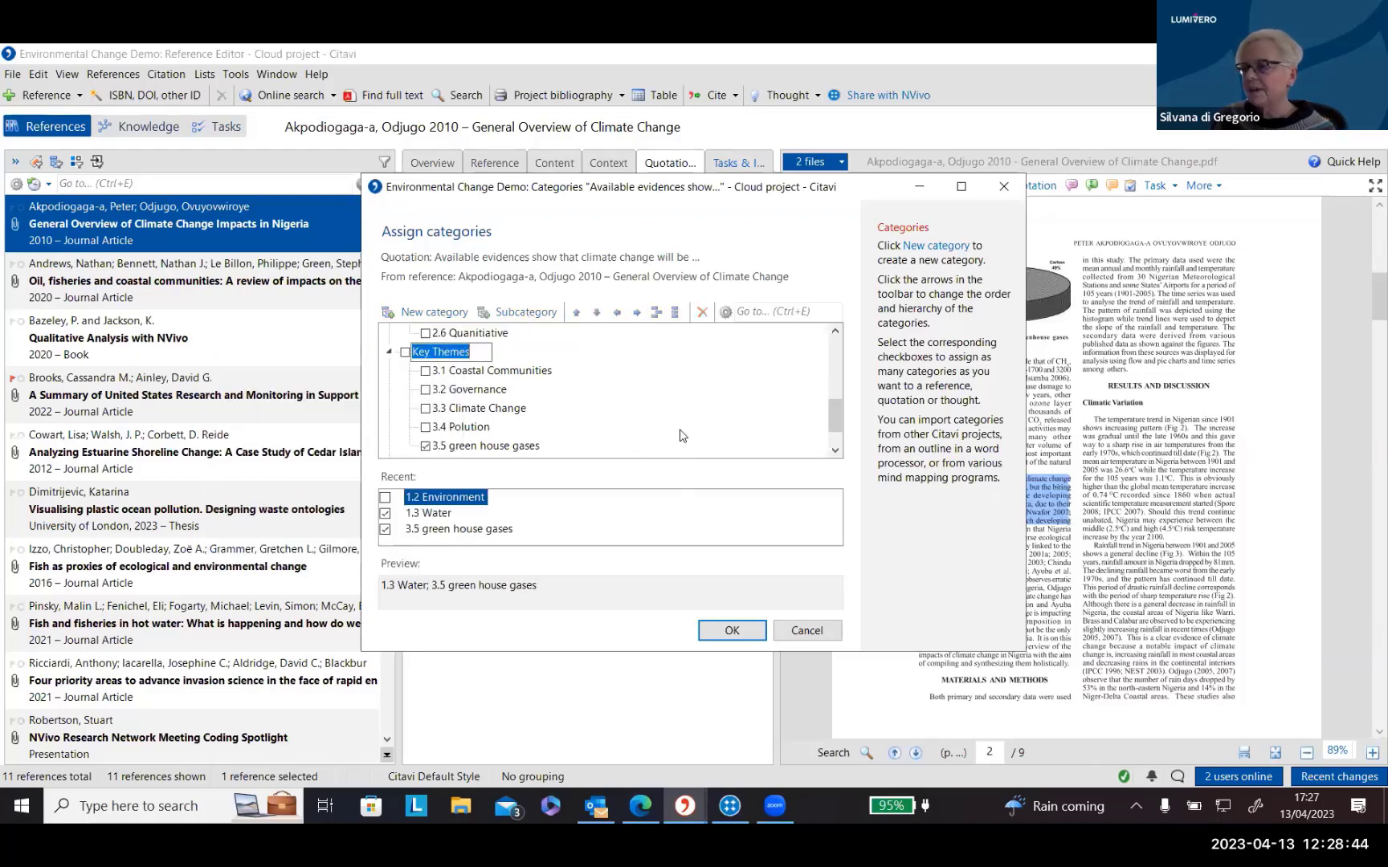
left_click(520, 312)
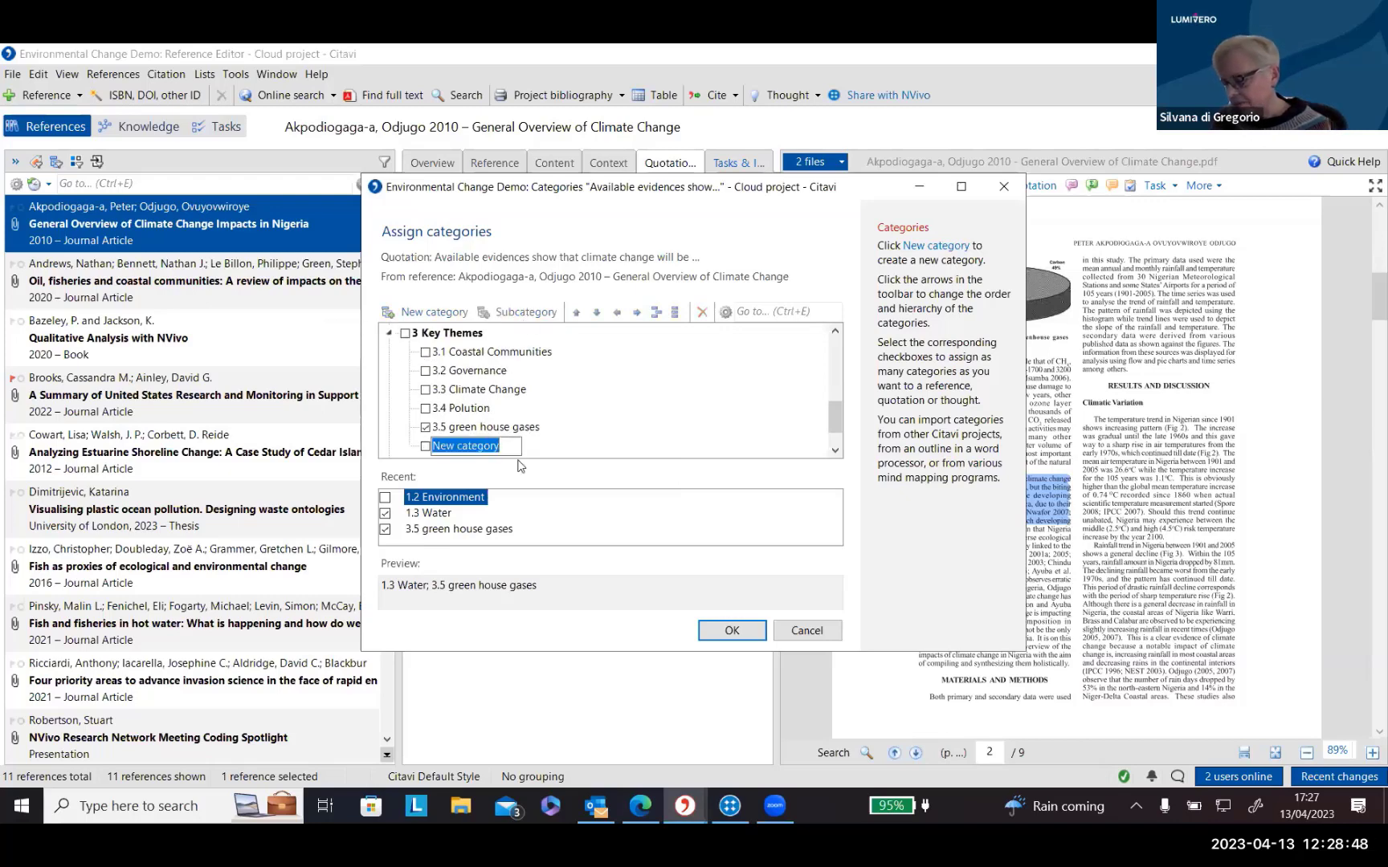
type("sub cate")
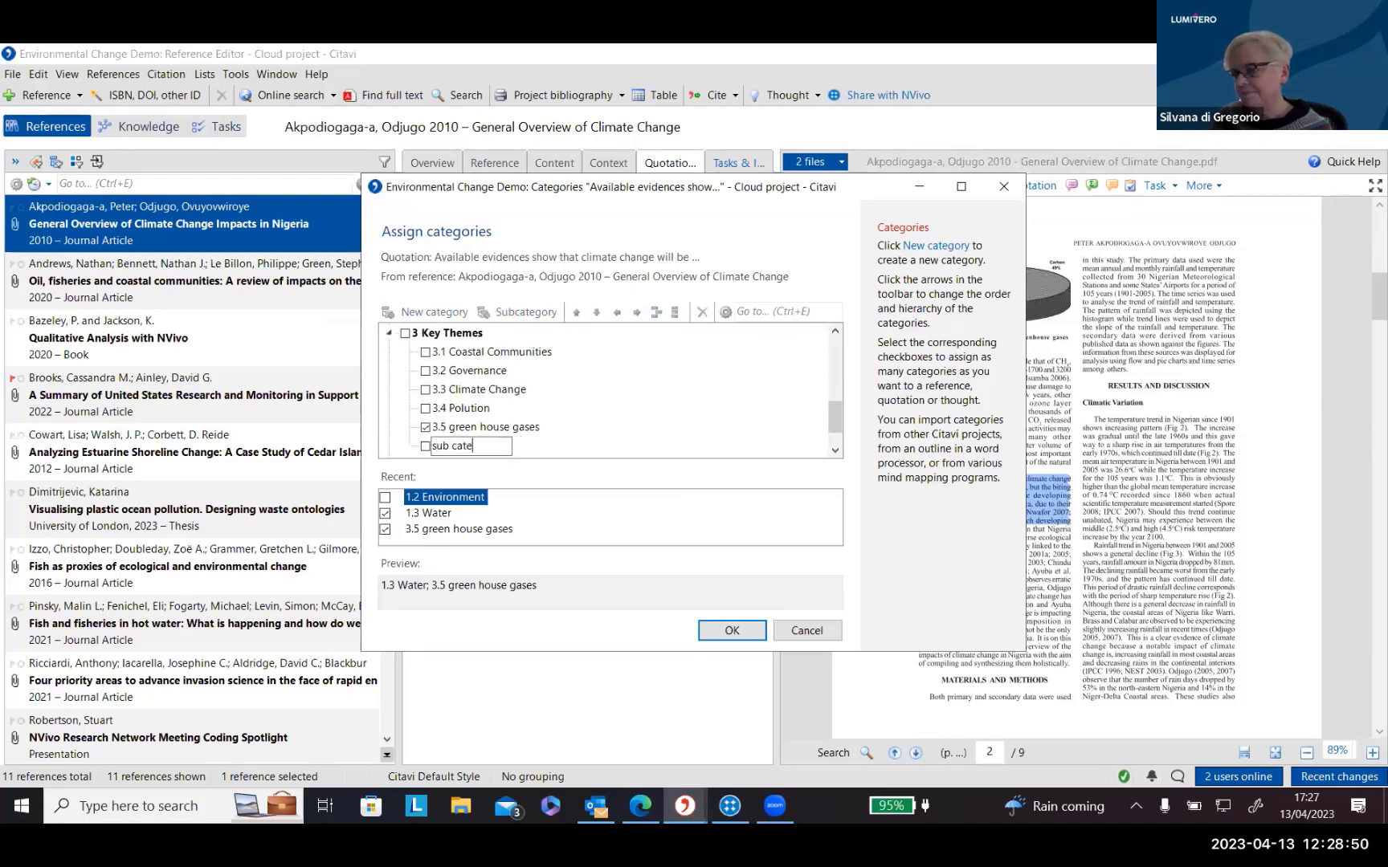
type("goru")
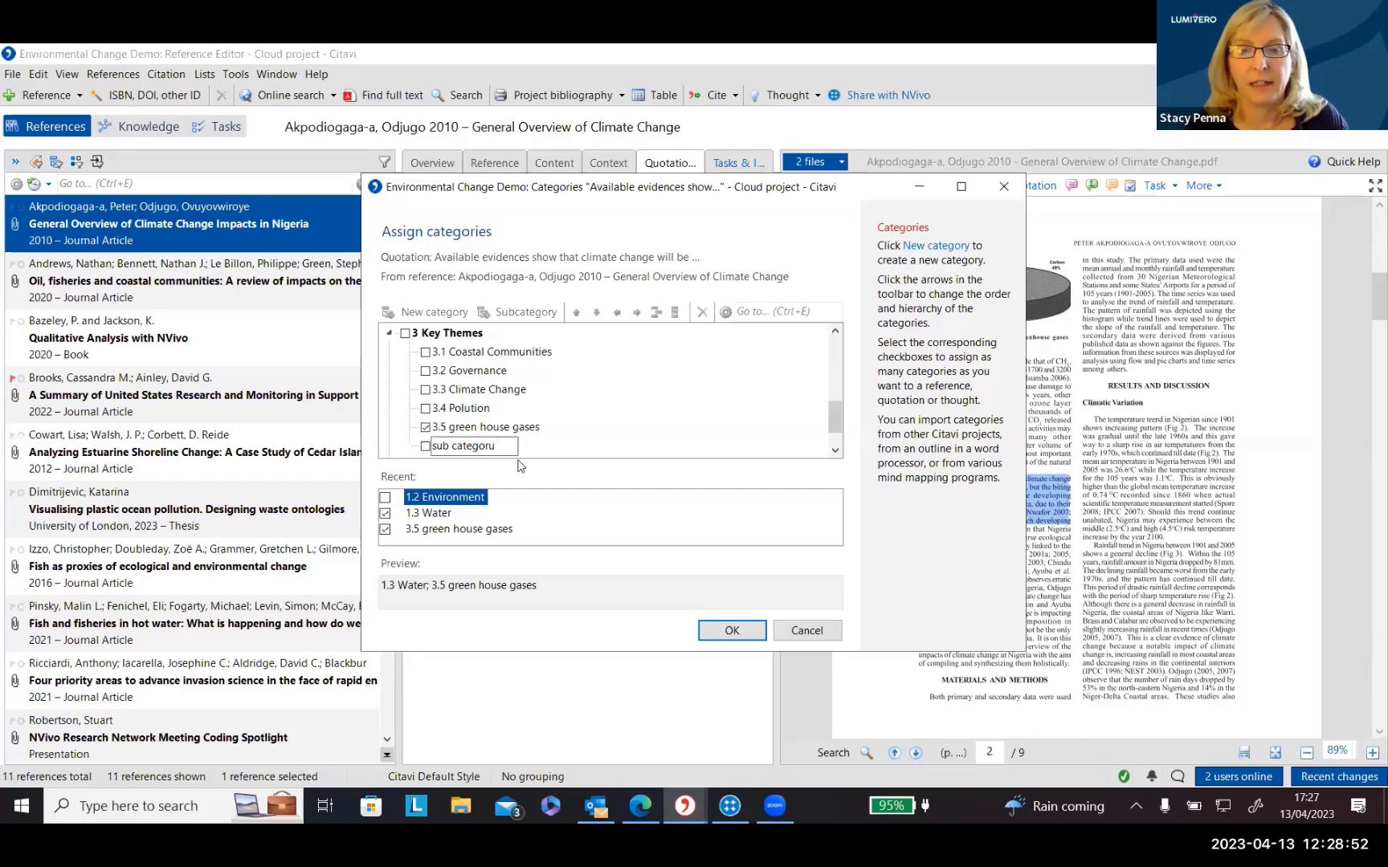
left_click(426, 447)
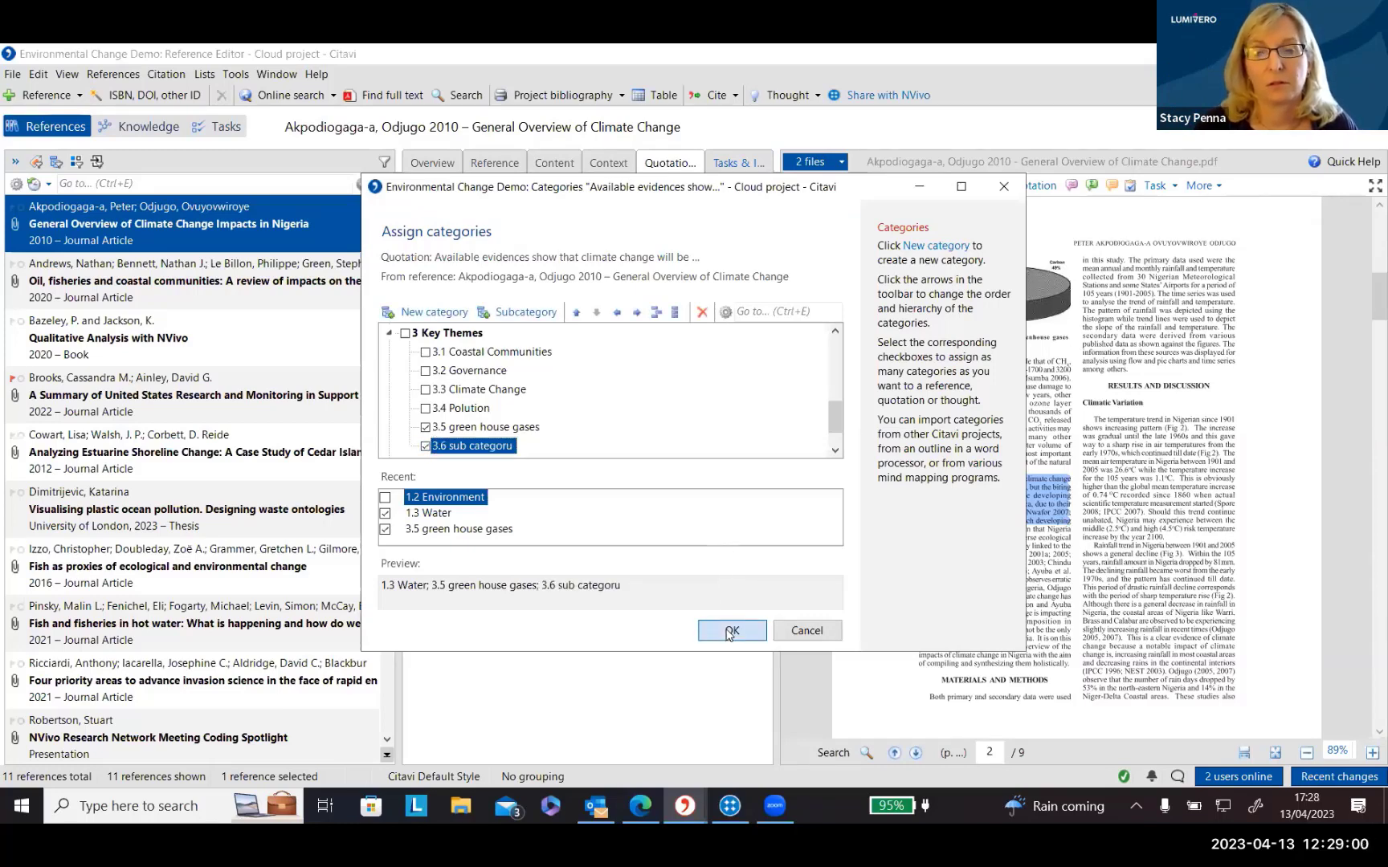
left_click(729, 631)
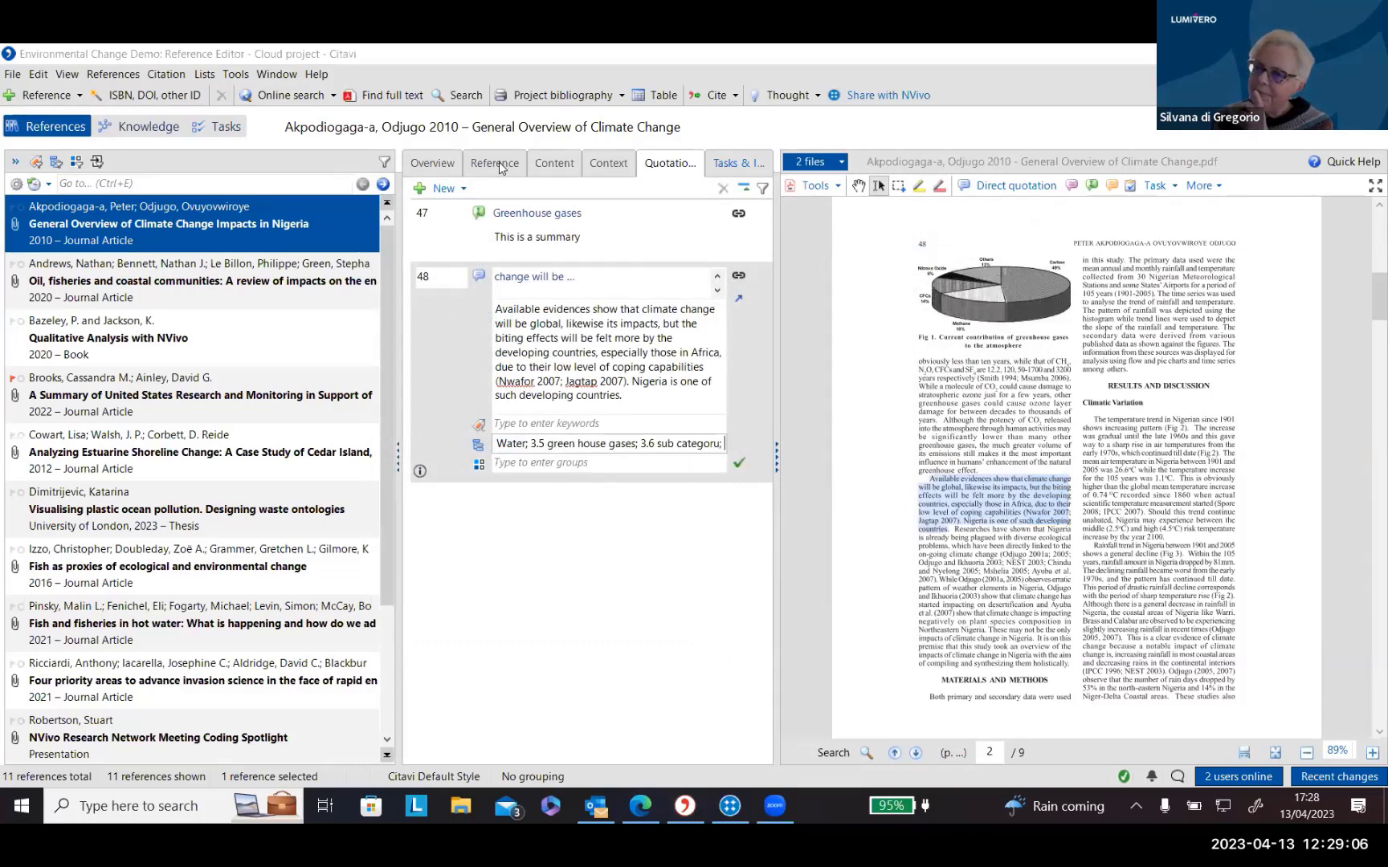
Check the updated category outline among the knowledge items and view the climate change article's bibliographic details.
left_click(150, 128)
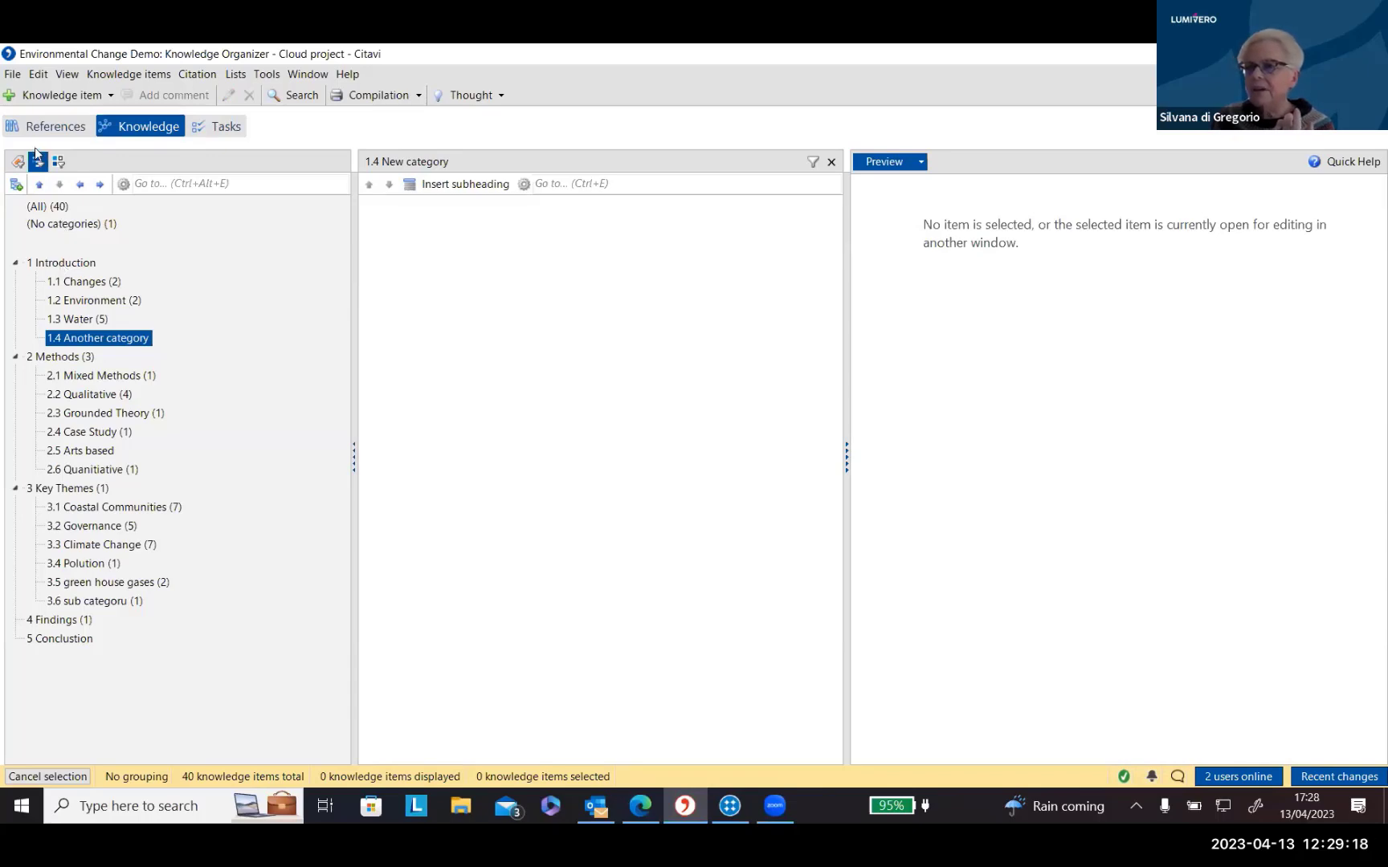
left_click(48, 126)
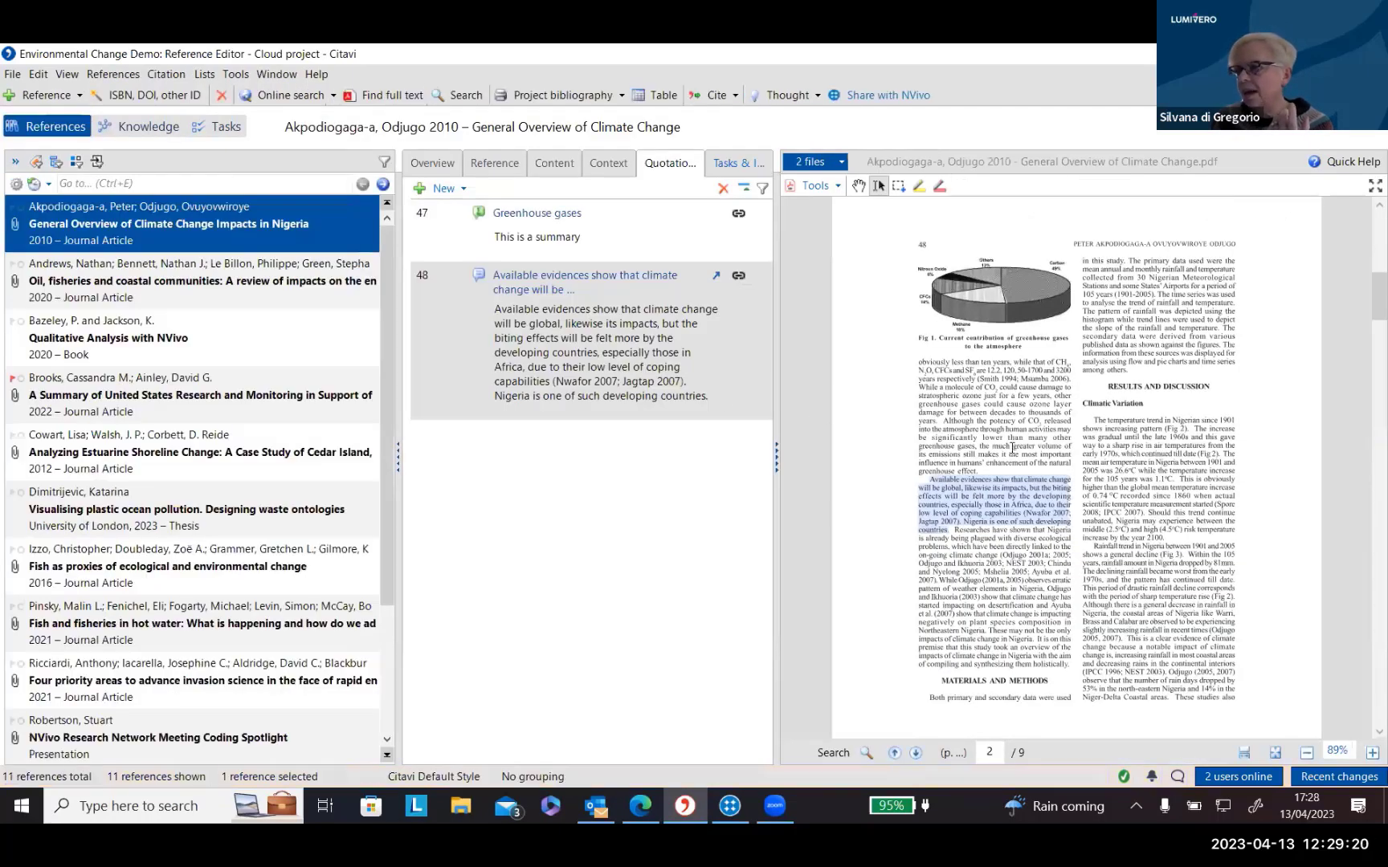
left_click(491, 163)
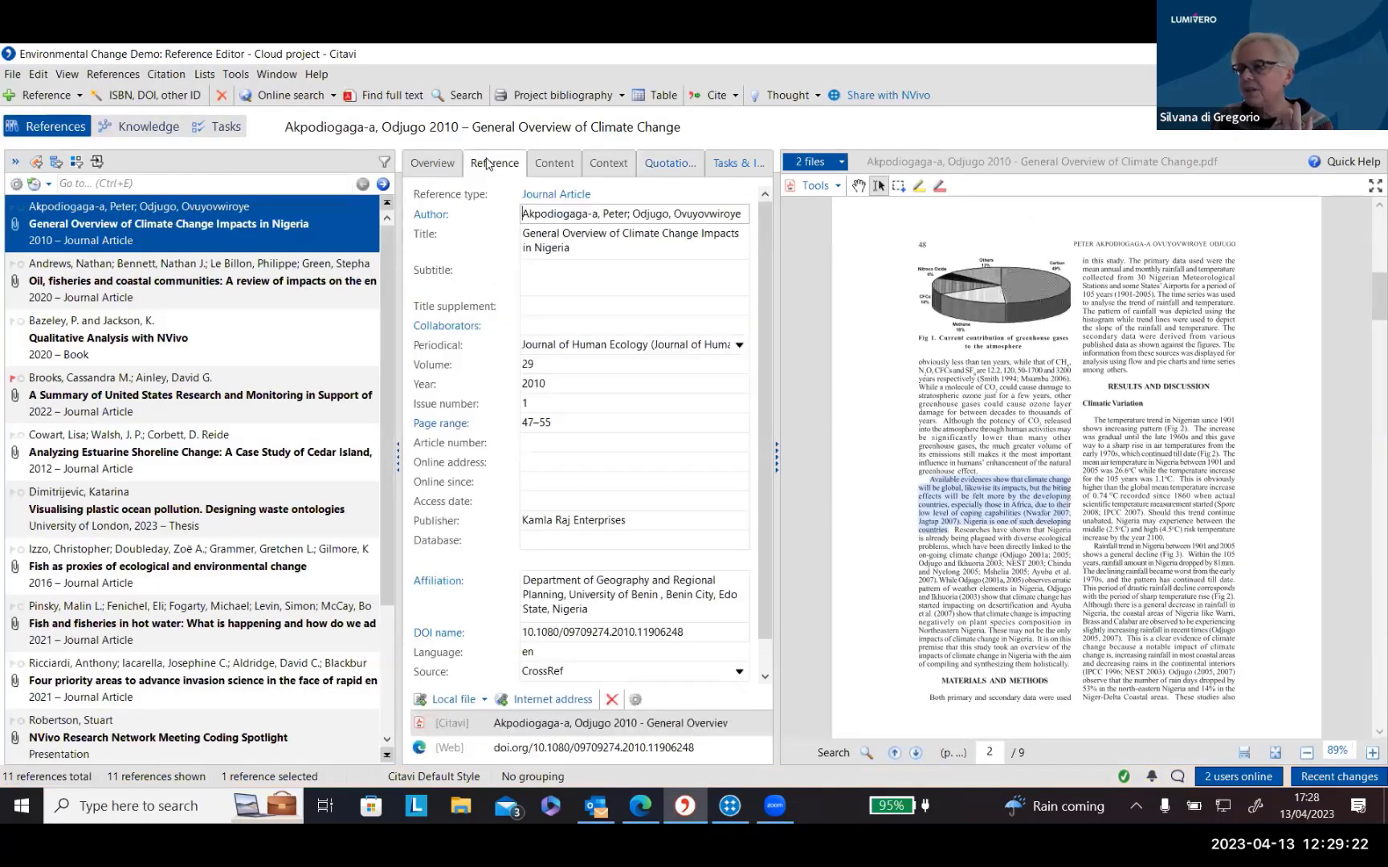
Enter "ljlkds" as the evaluation text for the General Overview of Climate Change Impacts in Nigeria article.
left_click(553, 164)
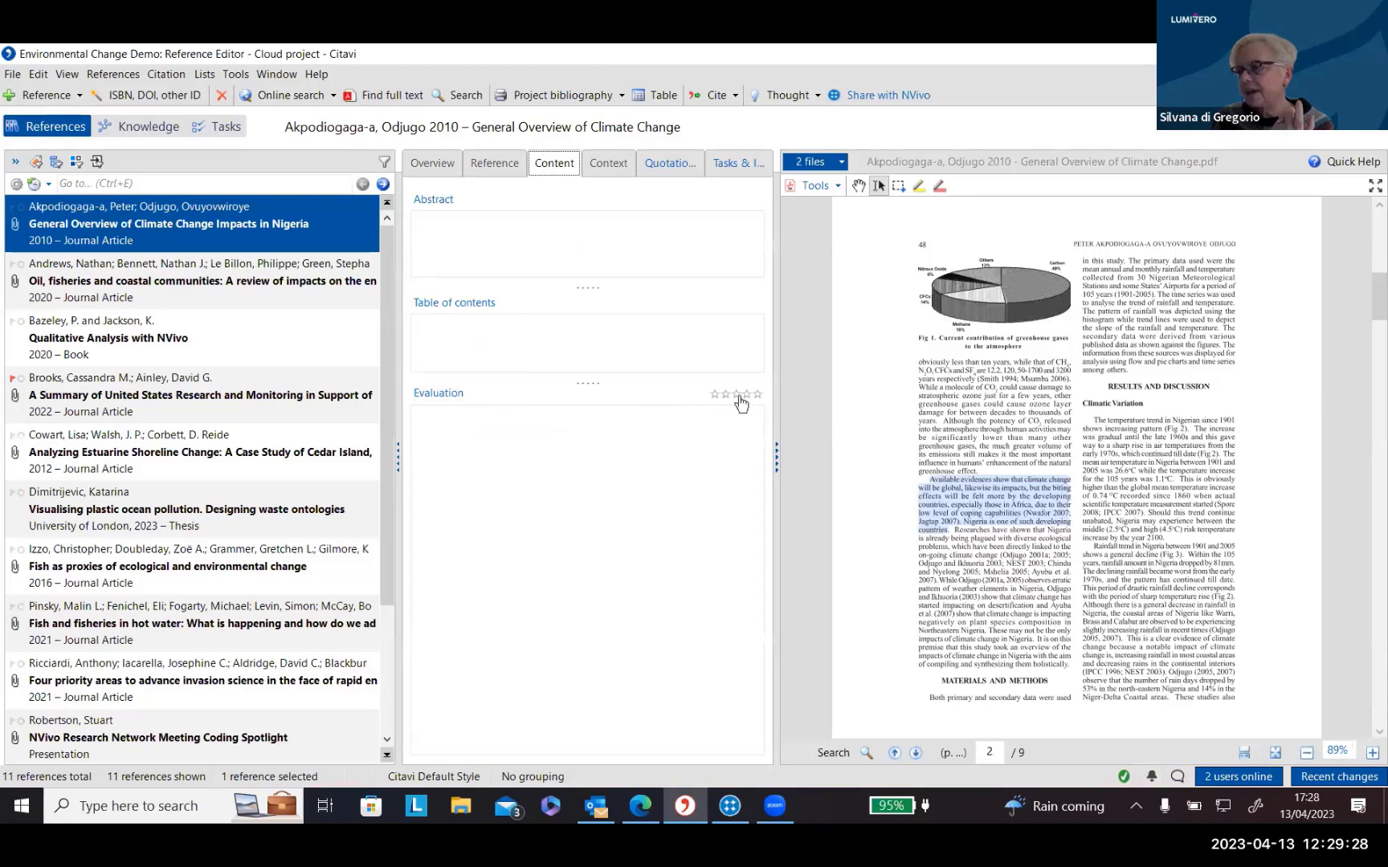
left_click(484, 454)
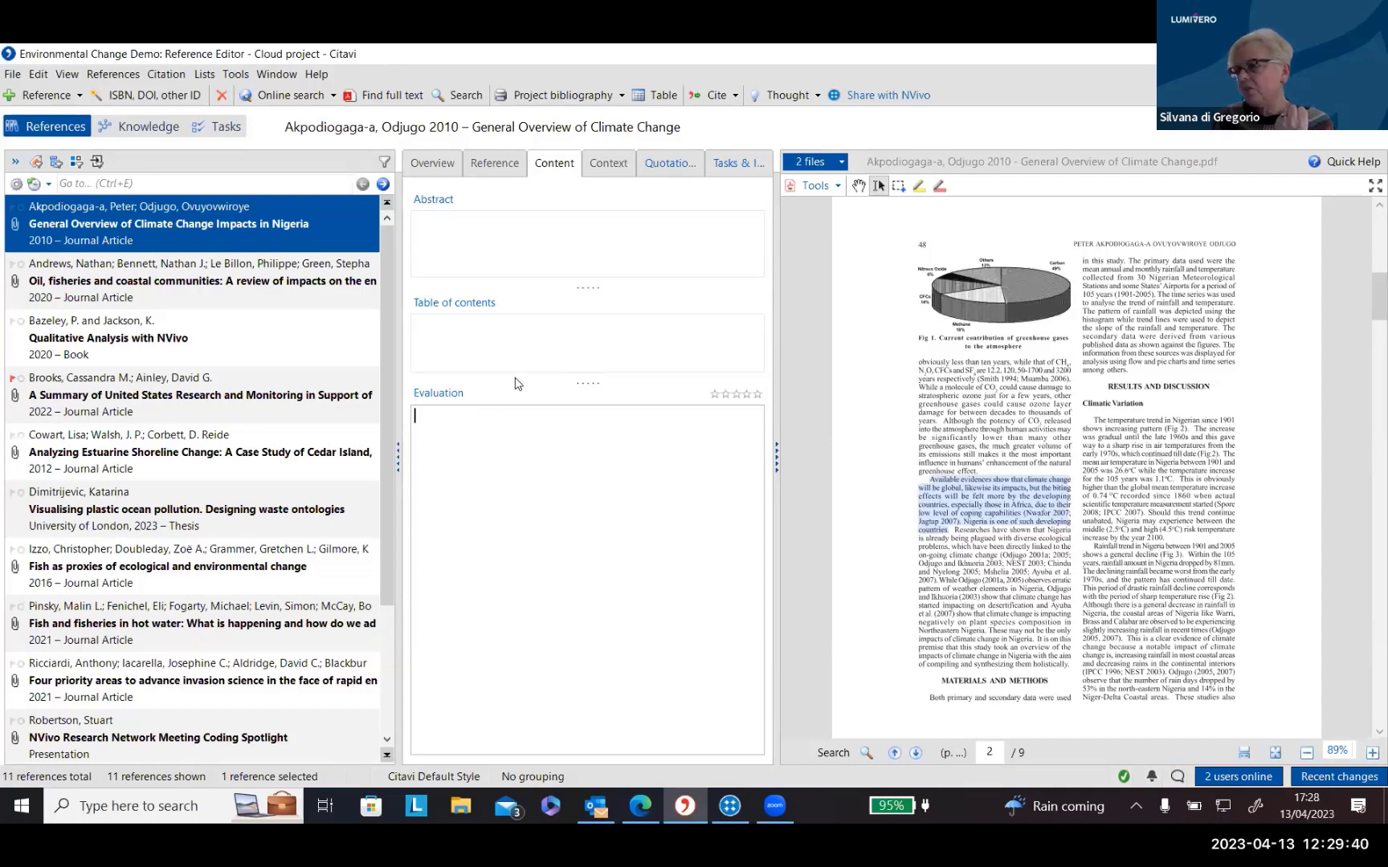
type("ljlkds ")
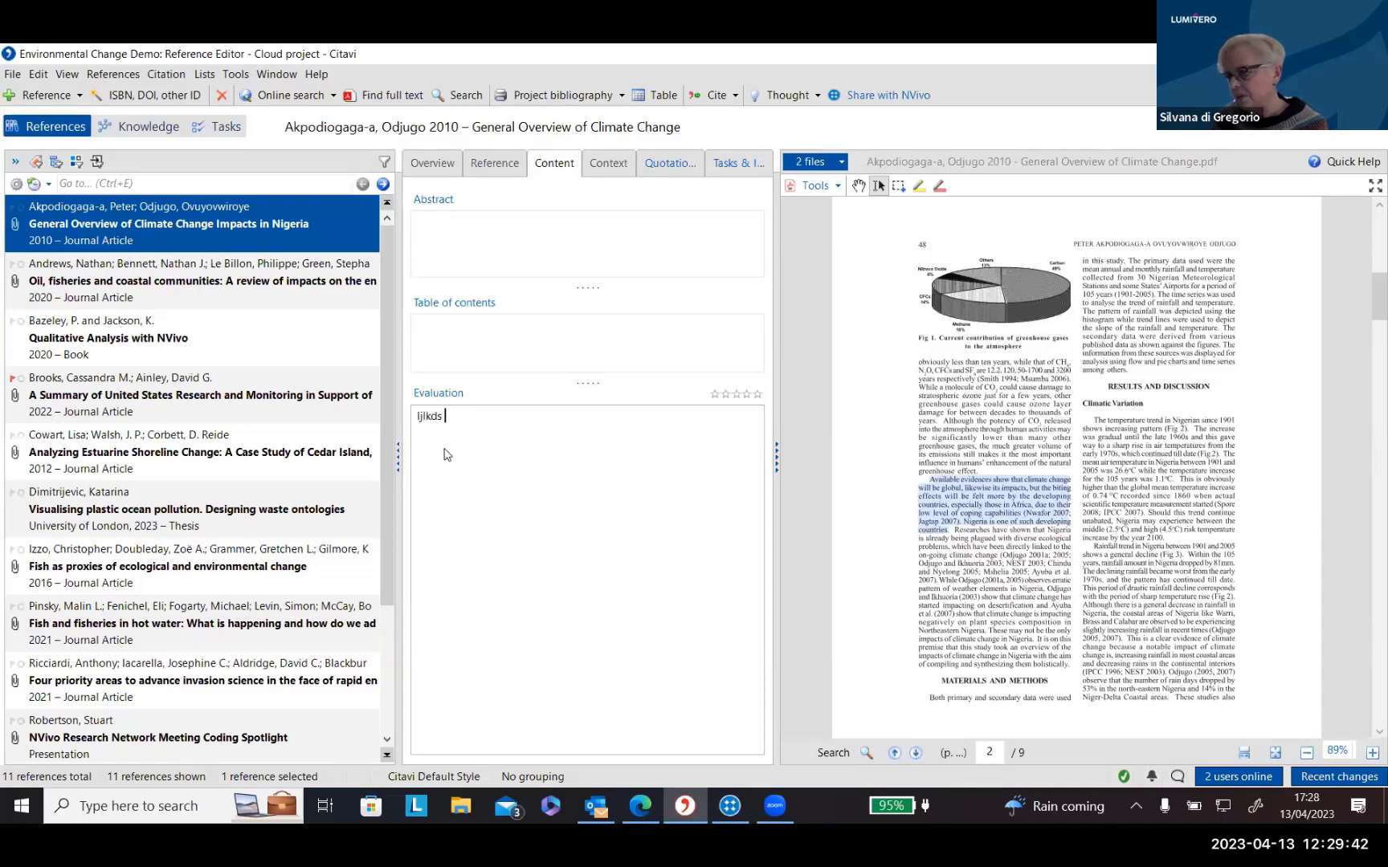
Extend the article's evaluation text with "ldsj s;dgl ;sdlkg ;skg" and rate the article three stars.
type("ldsj s;dgl ;sdlkg ;skg")
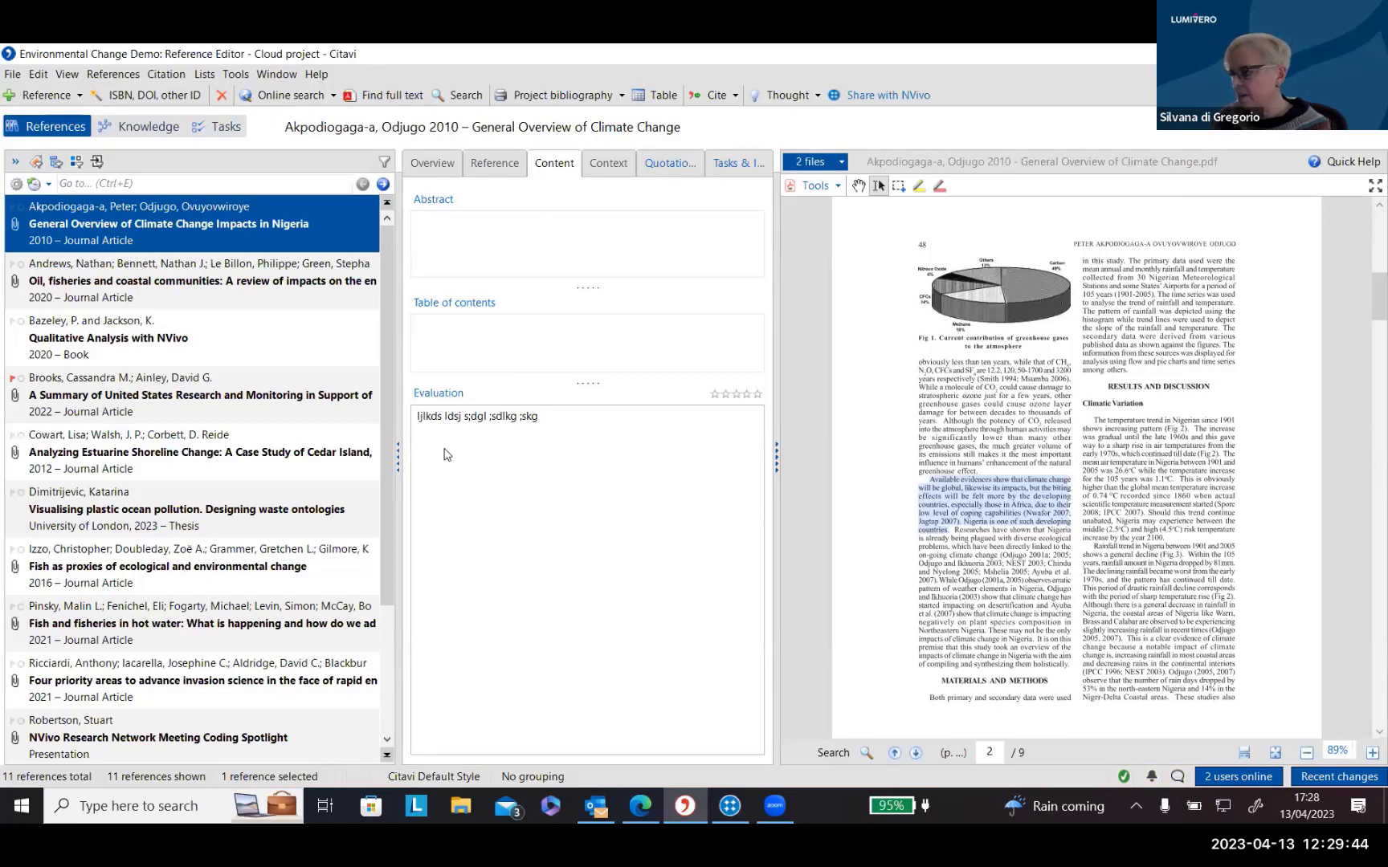
left_click(734, 394)
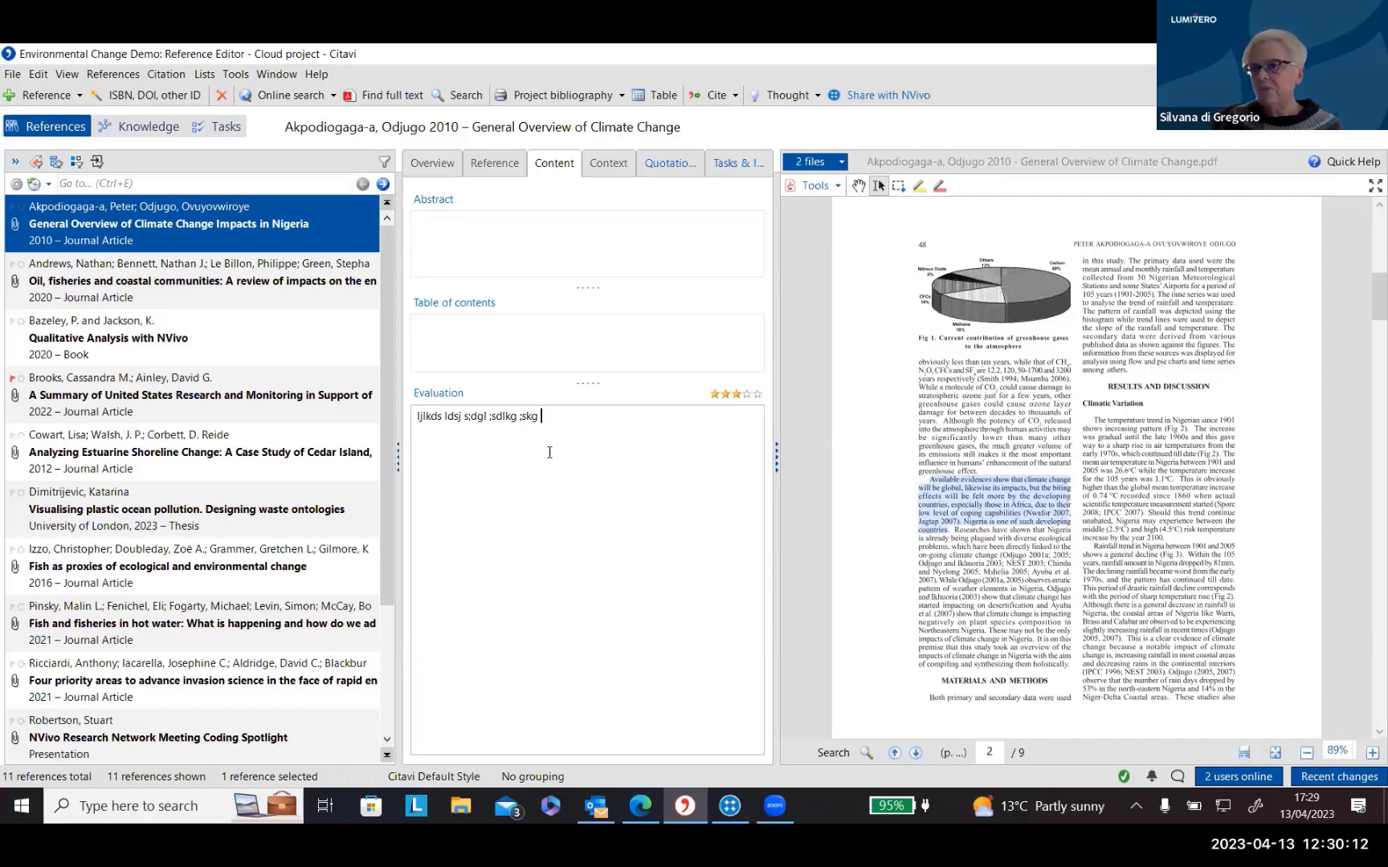
Review the category outline among the knowledge items, and the climate change article's context, content and overview.
left_click(121, 126)
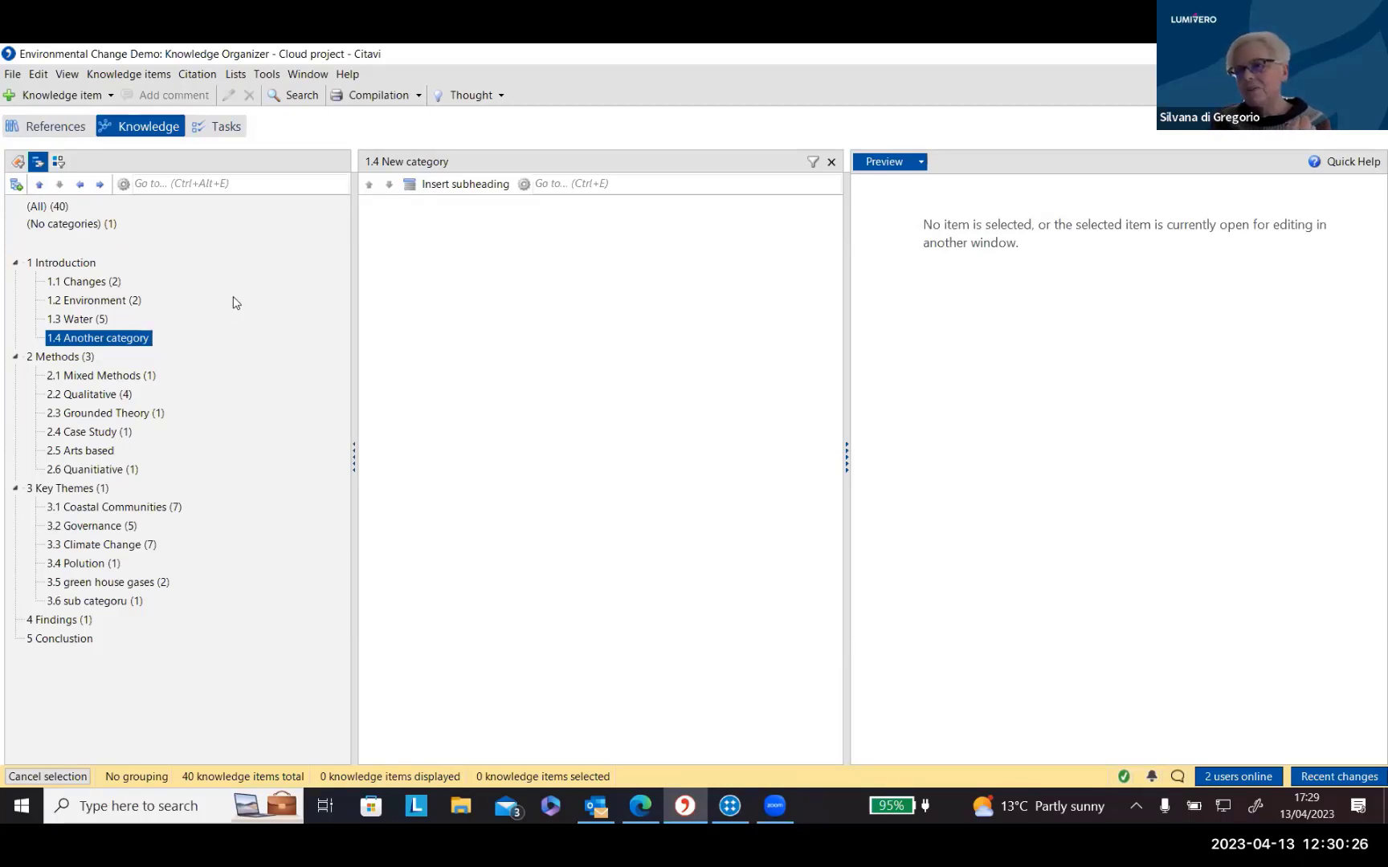
left_click(41, 129)
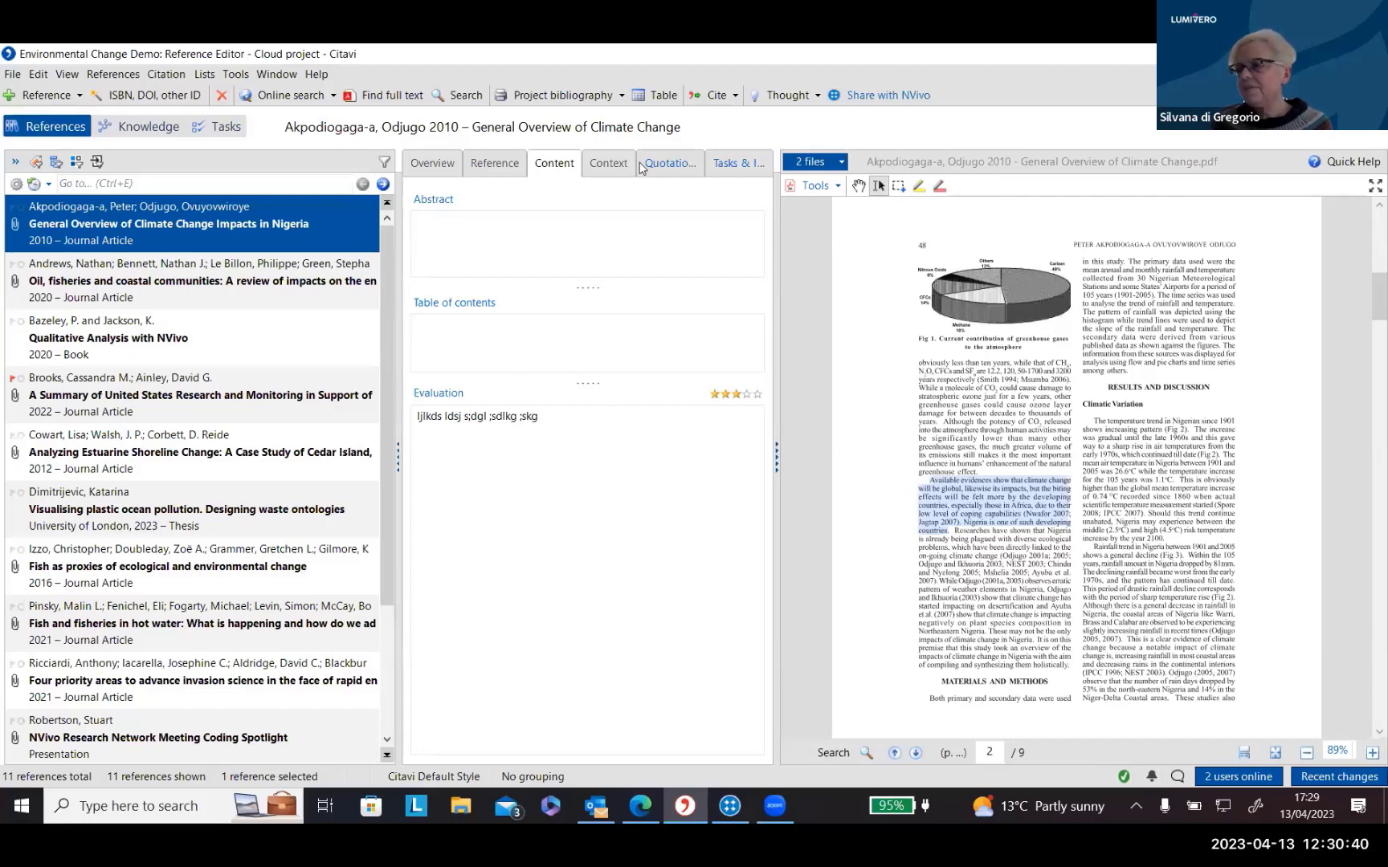
left_click(601, 163)
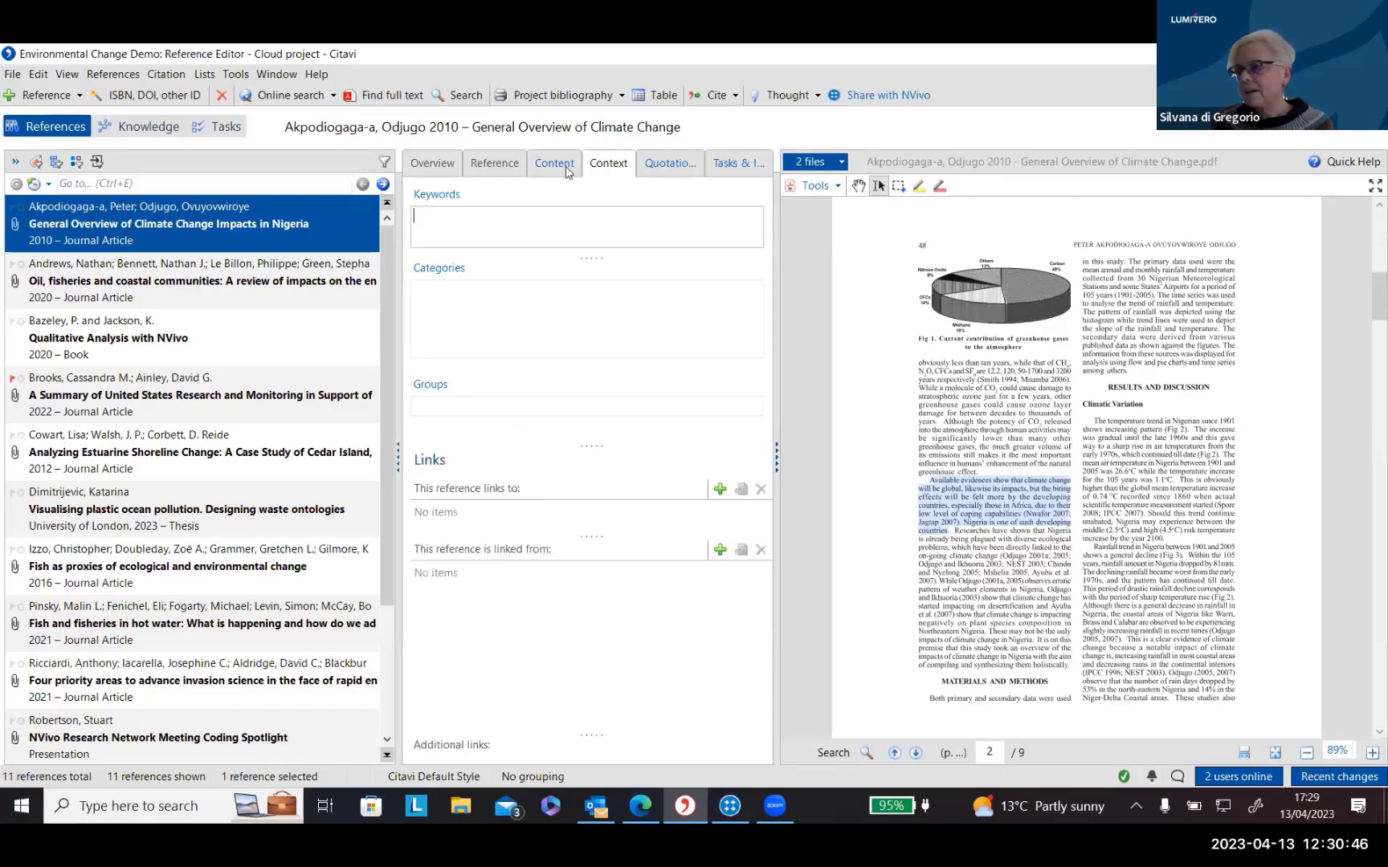
left_click(566, 165)
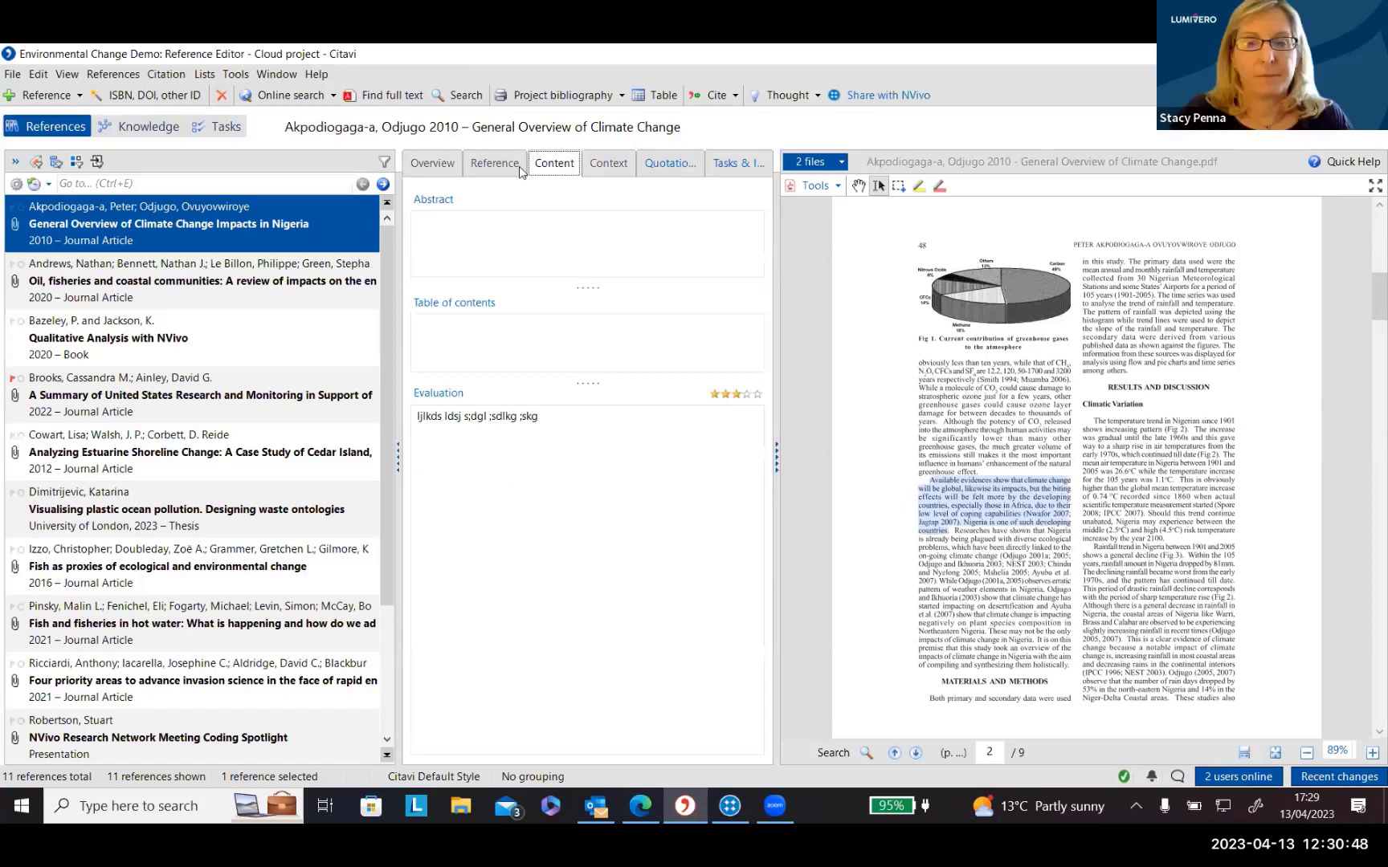
left_click(409, 163)
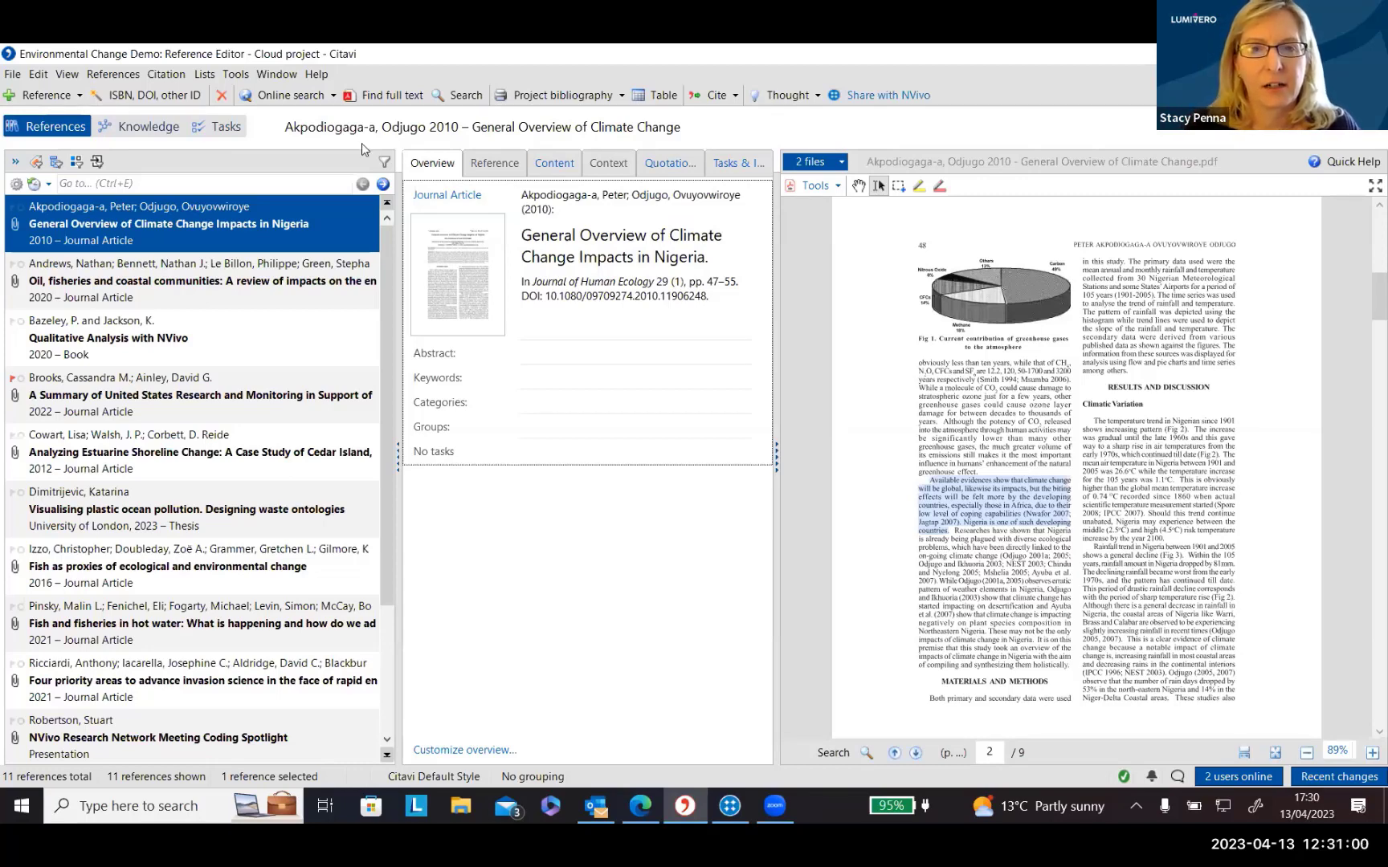
Look up the databases from the OvidSP provider that can be added to the online search.
left_click(261, 99)
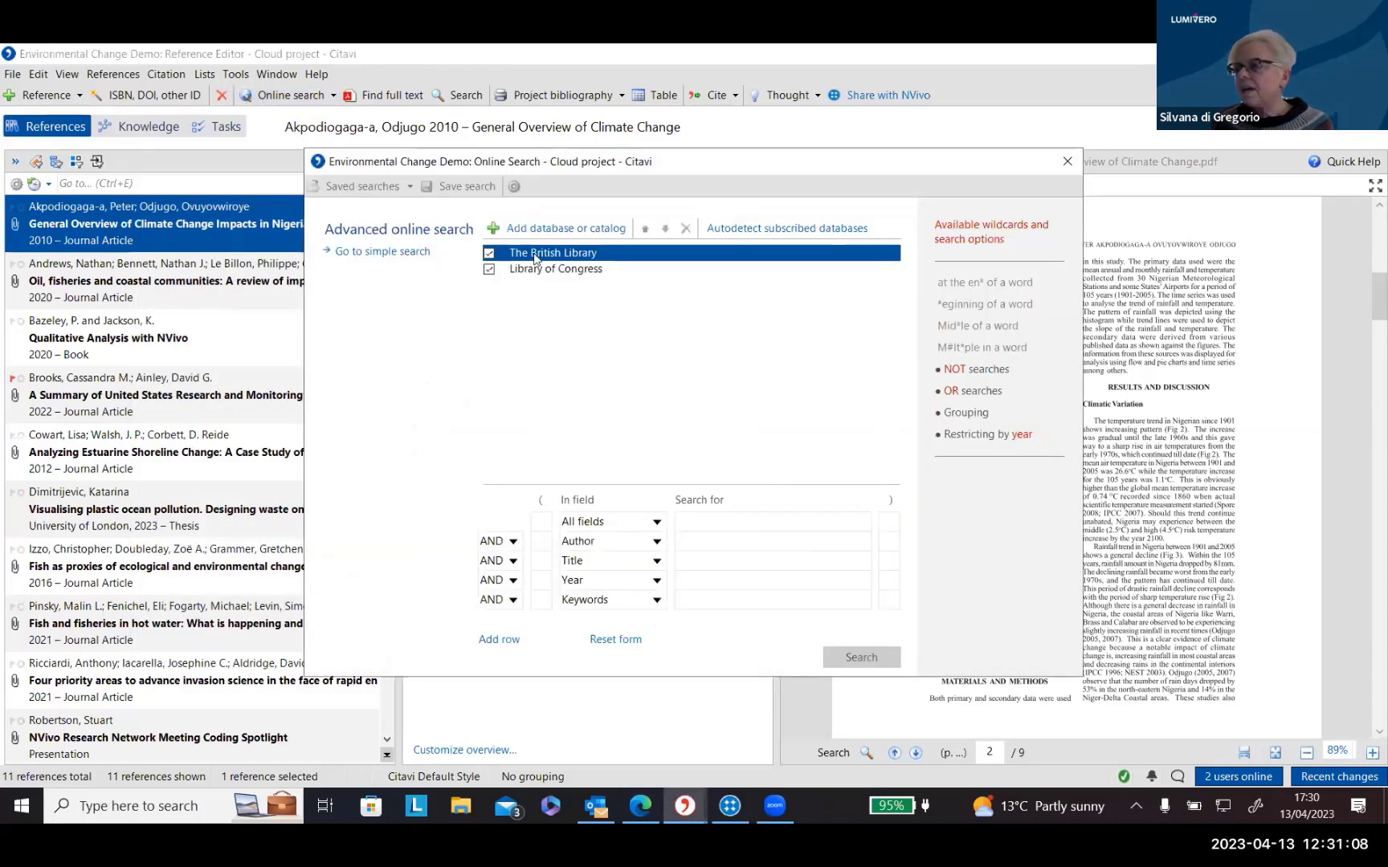
left_click(551, 229)
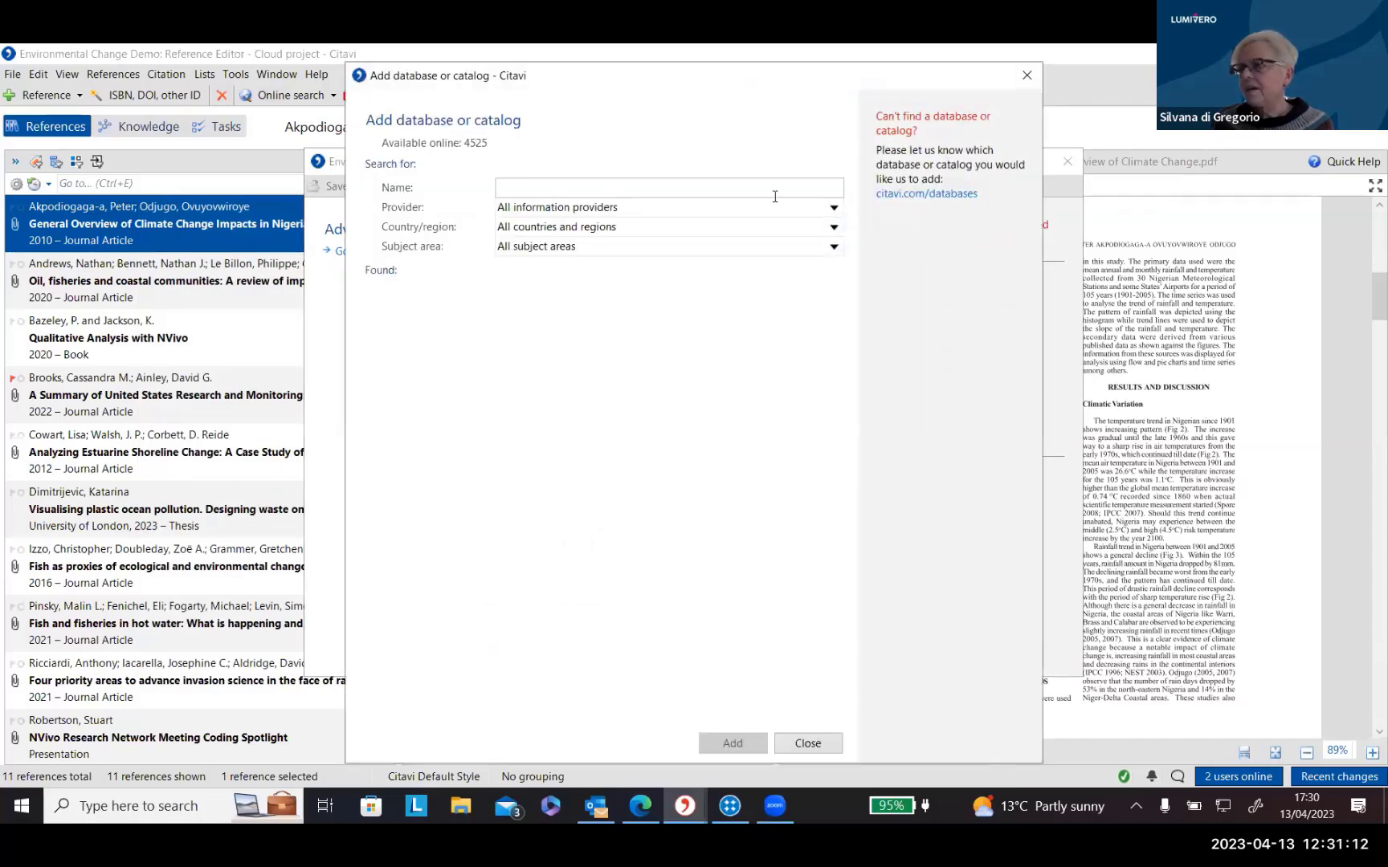
left_click(834, 209)
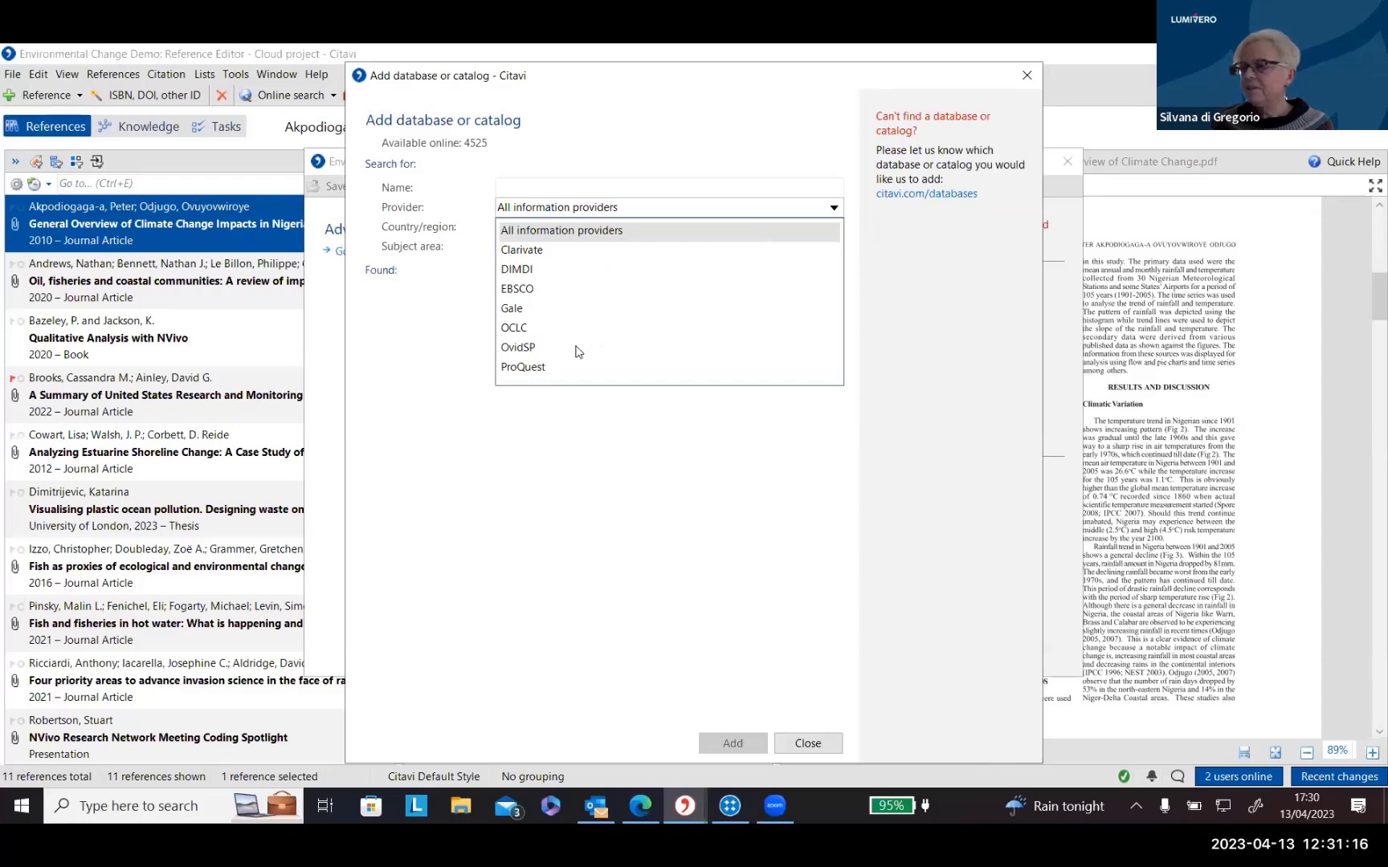
left_click(533, 349)
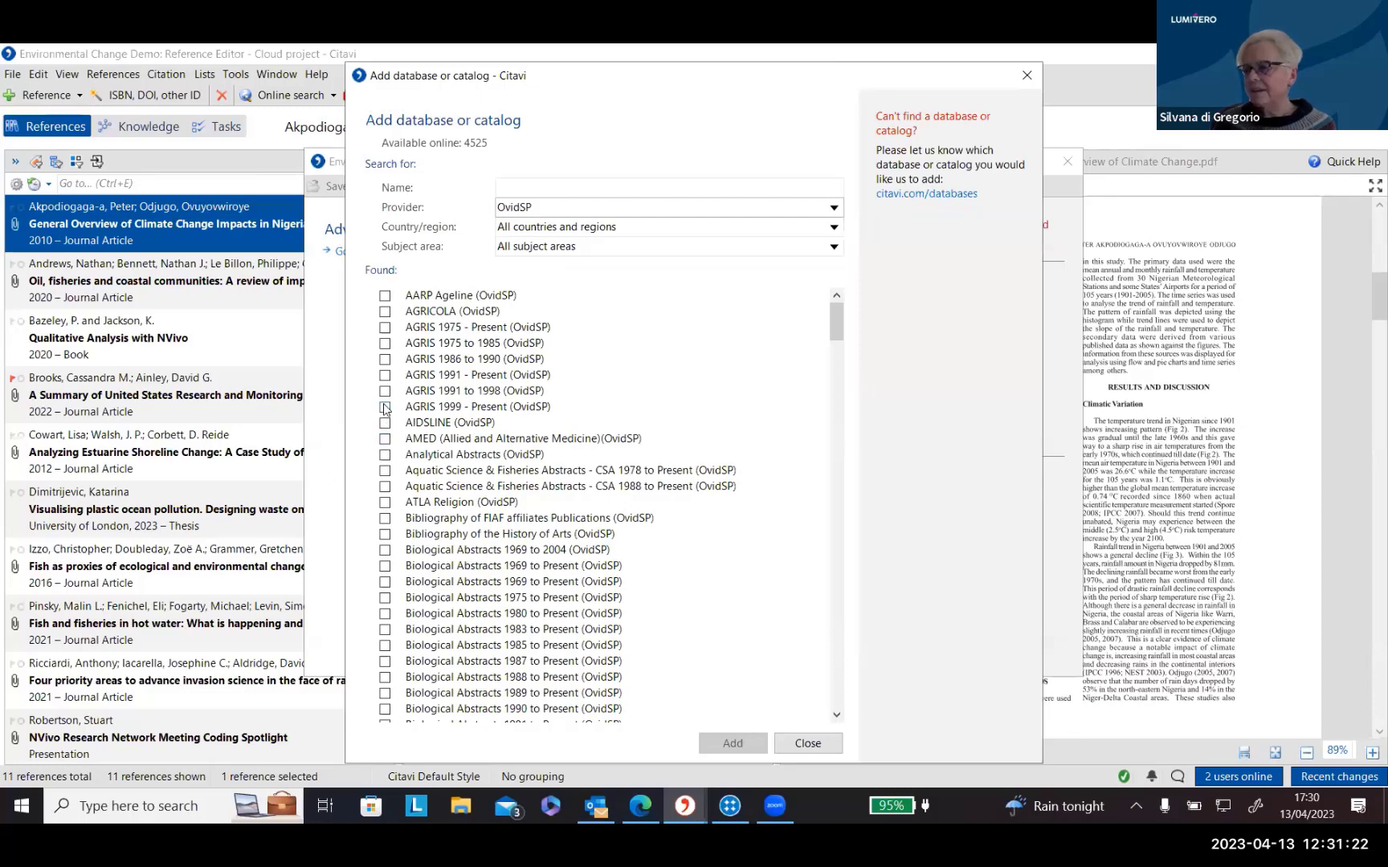
Try selecting Bibliography of the History of Arts and Biological Abstracts 1969 to 2004, browse the remaining databases, and leave the online search without adding any.
left_click(385, 534)
left_click(386, 550)
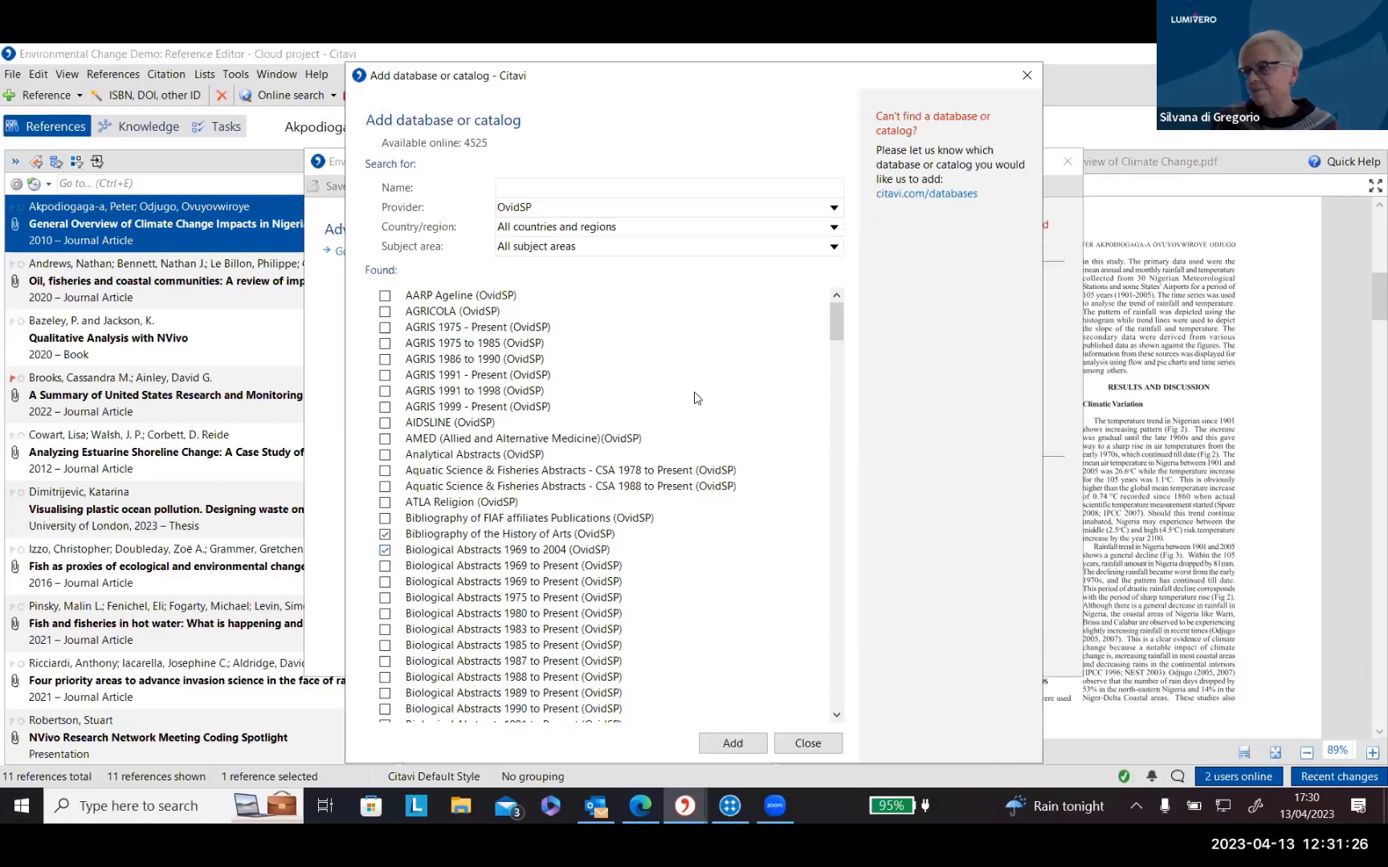
scroll(688, 468, "down", 7)
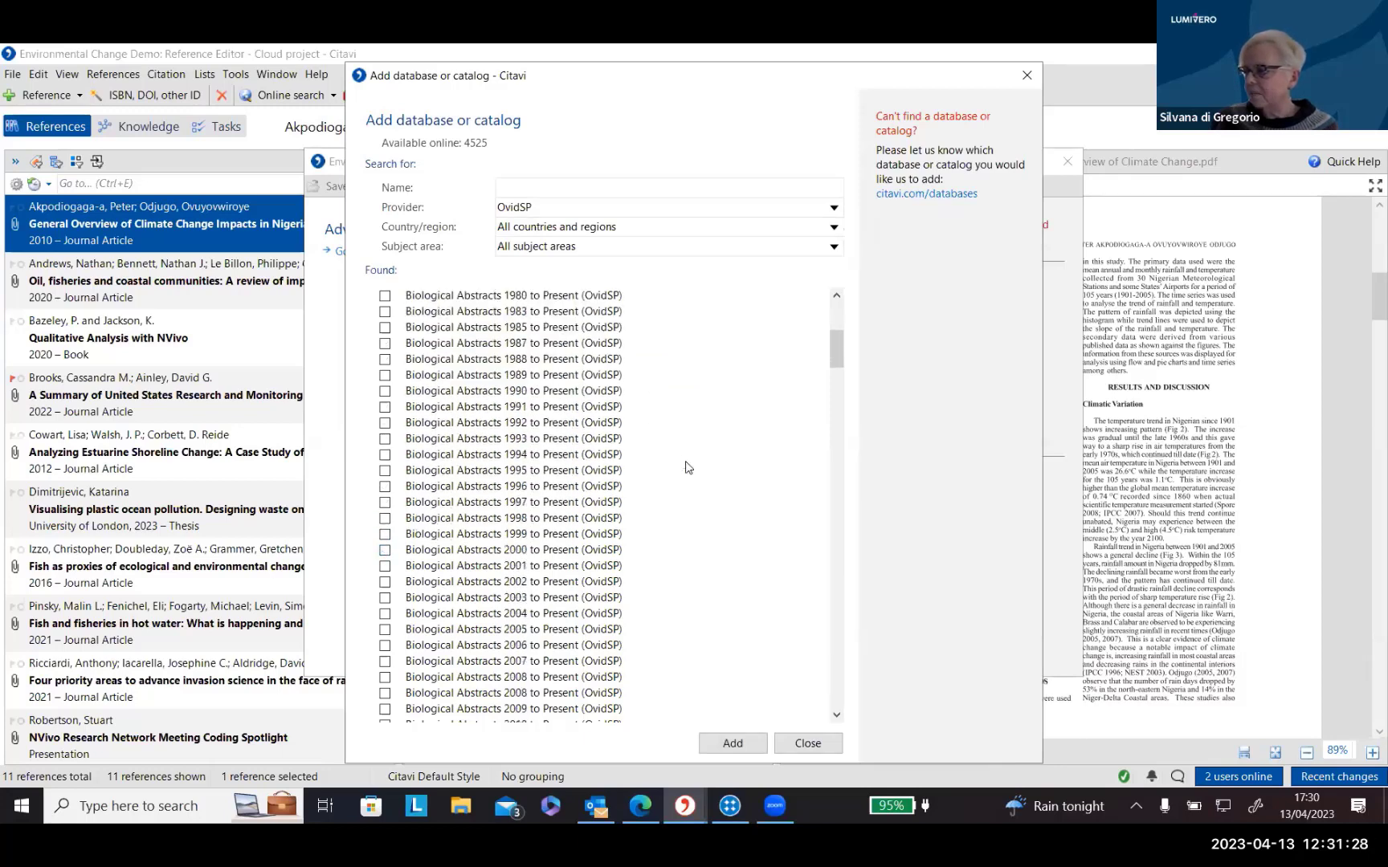
scroll(688, 468, "down", 1)
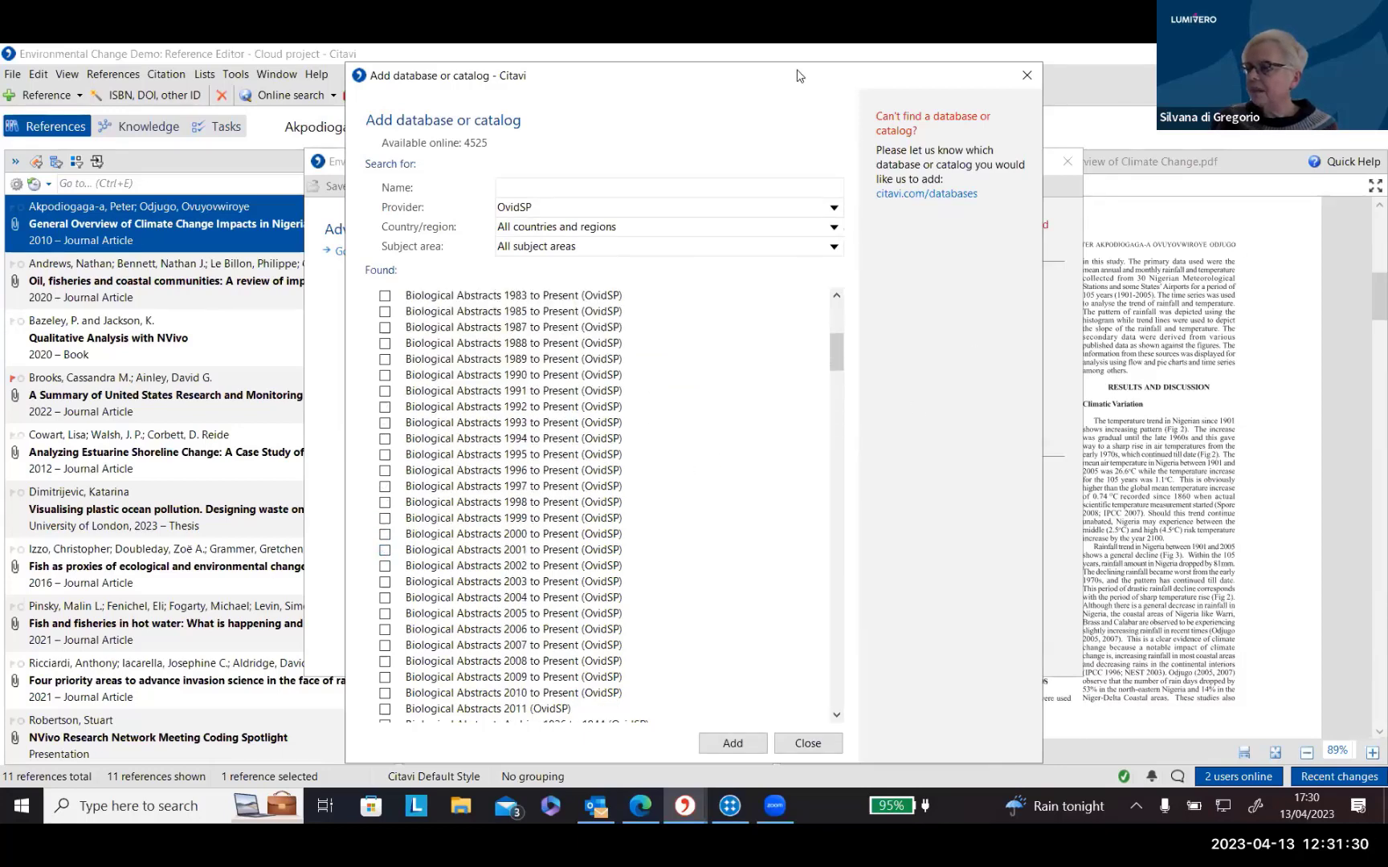
left_click_drag(798, 76, 792, 58)
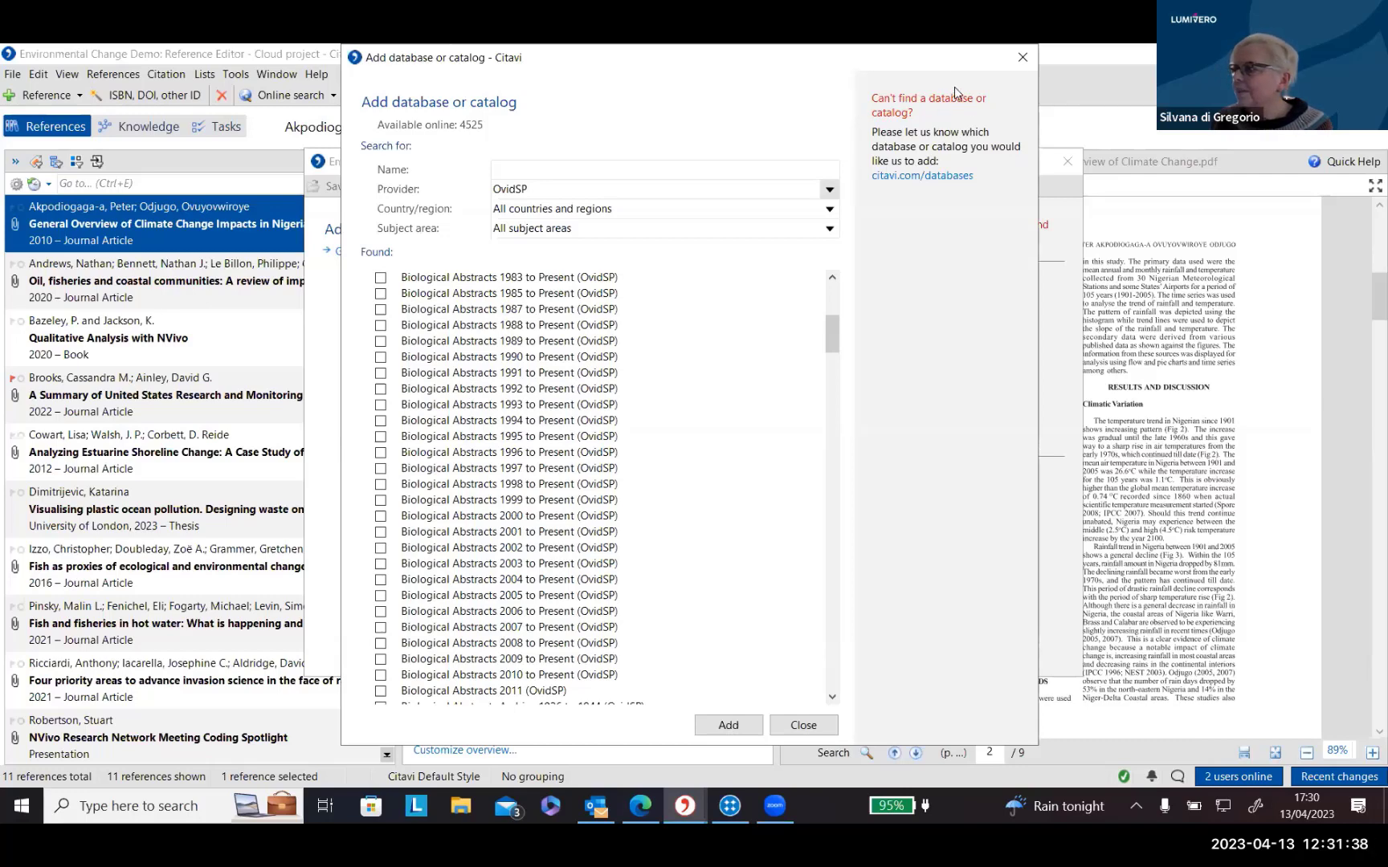
left_click(1022, 59)
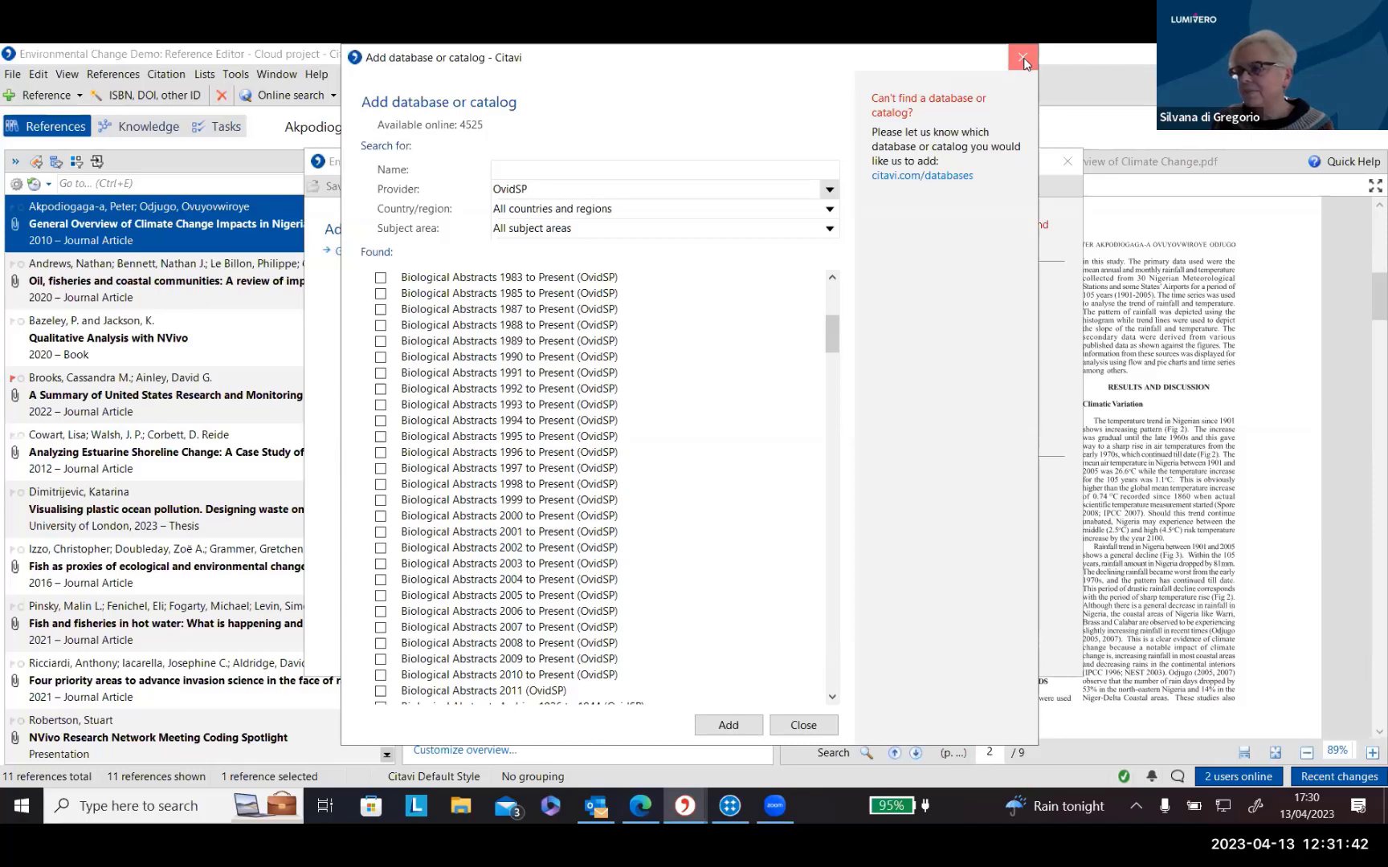
left_click(1022, 58)
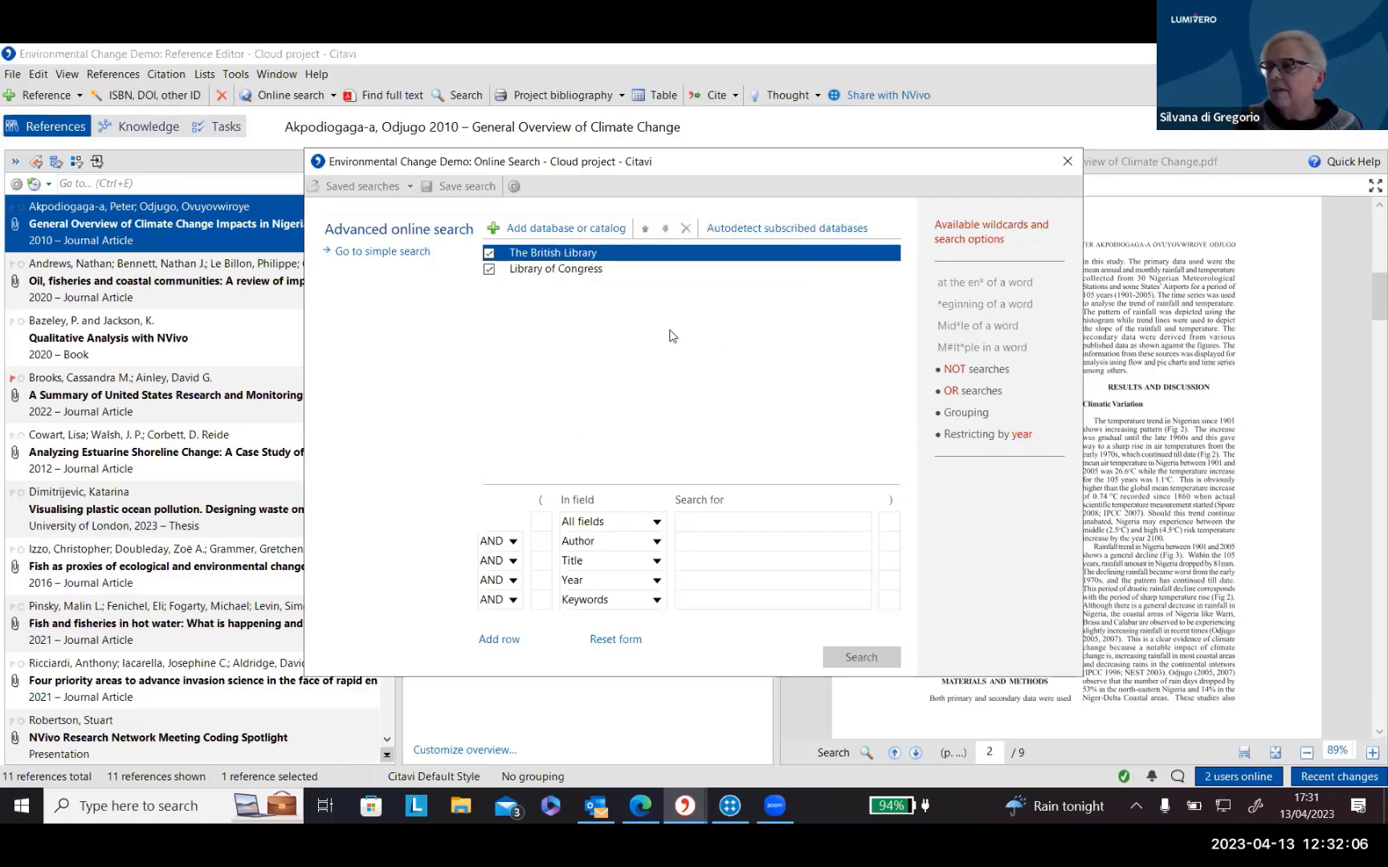
left_click(1064, 161)
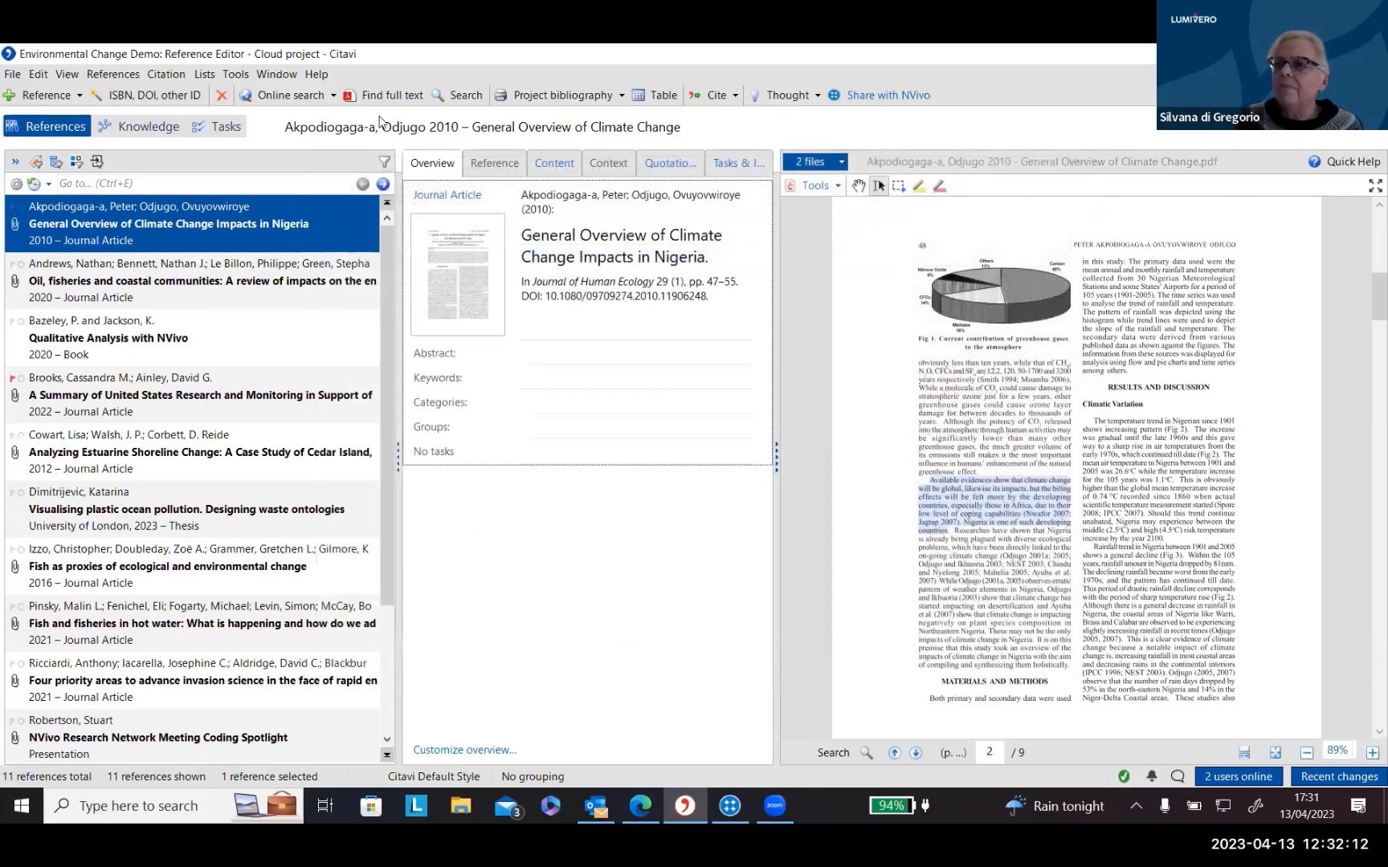
Examine which other reference management programs the project can import data from, and leave the import without choosing one.
left_click(14, 75)
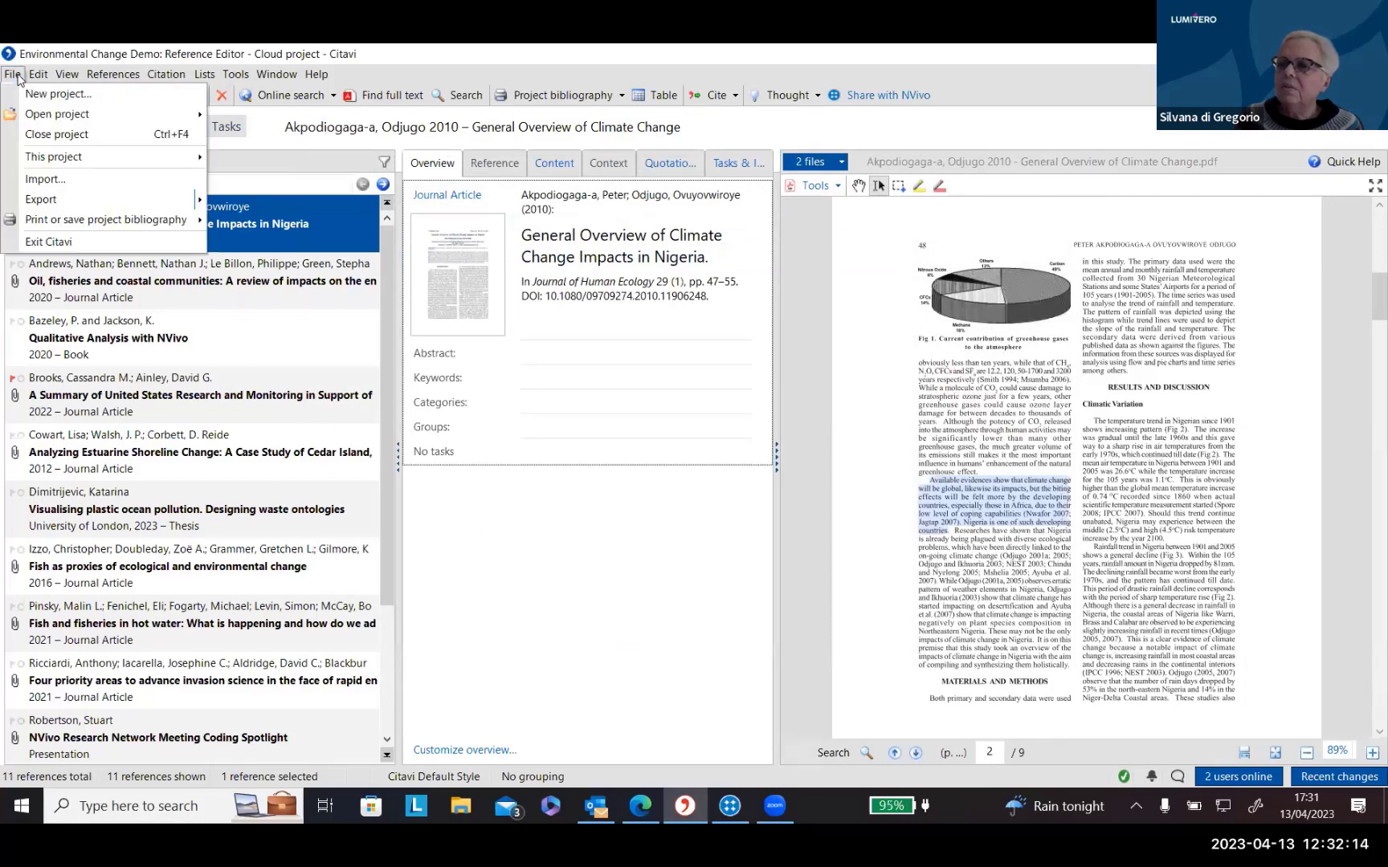
left_click(63, 180)
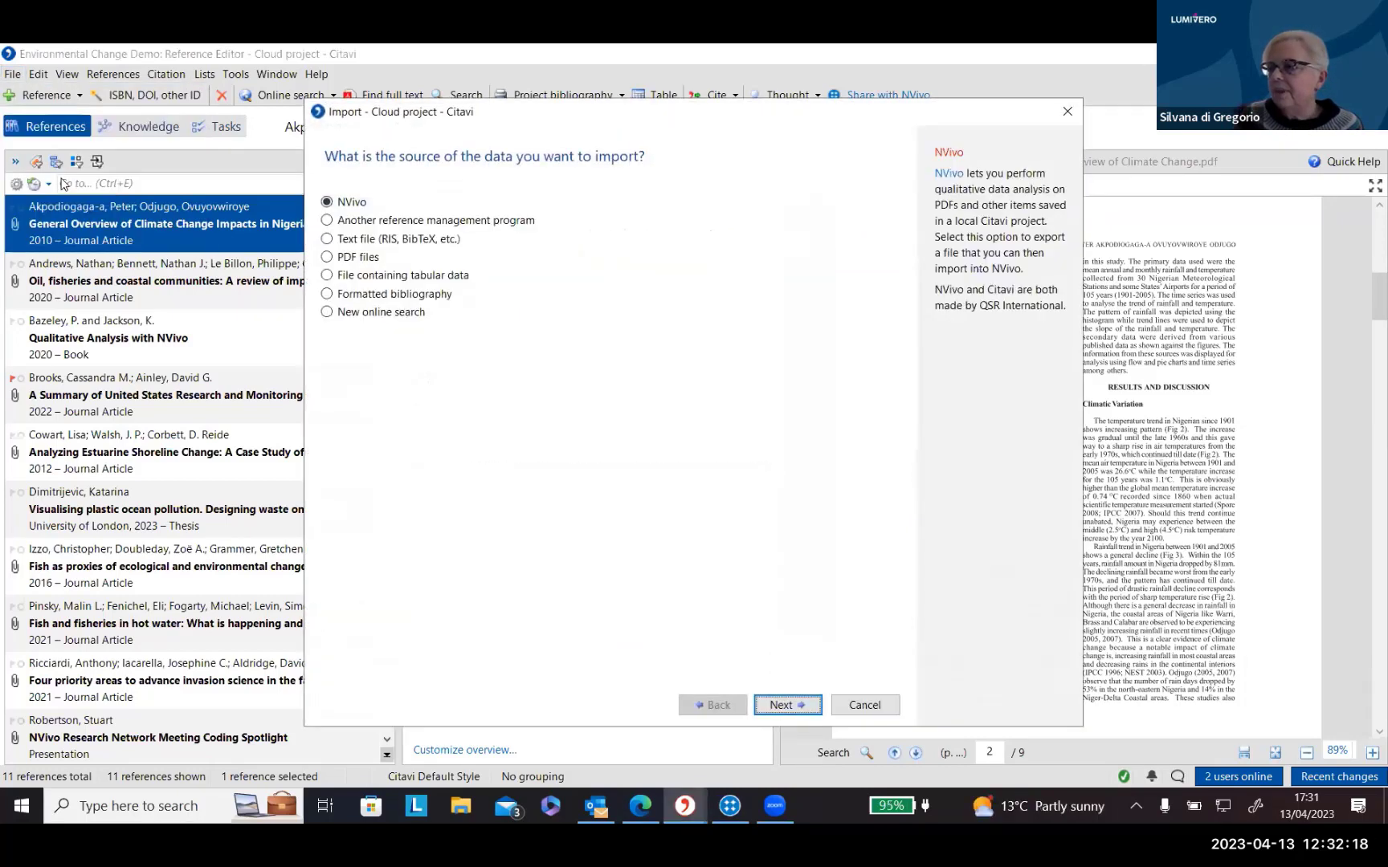
left_click(326, 221)
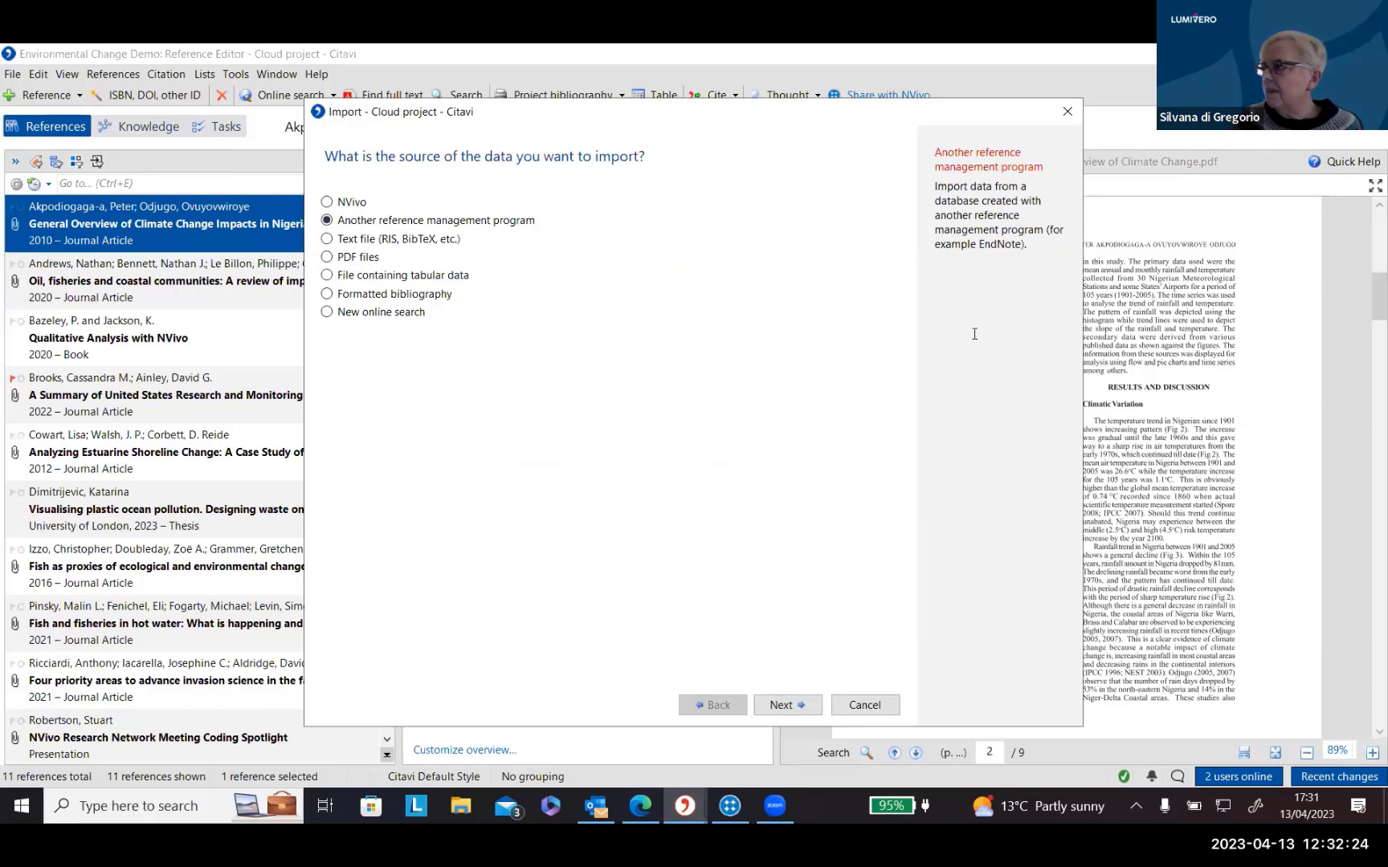
left_click(810, 707)
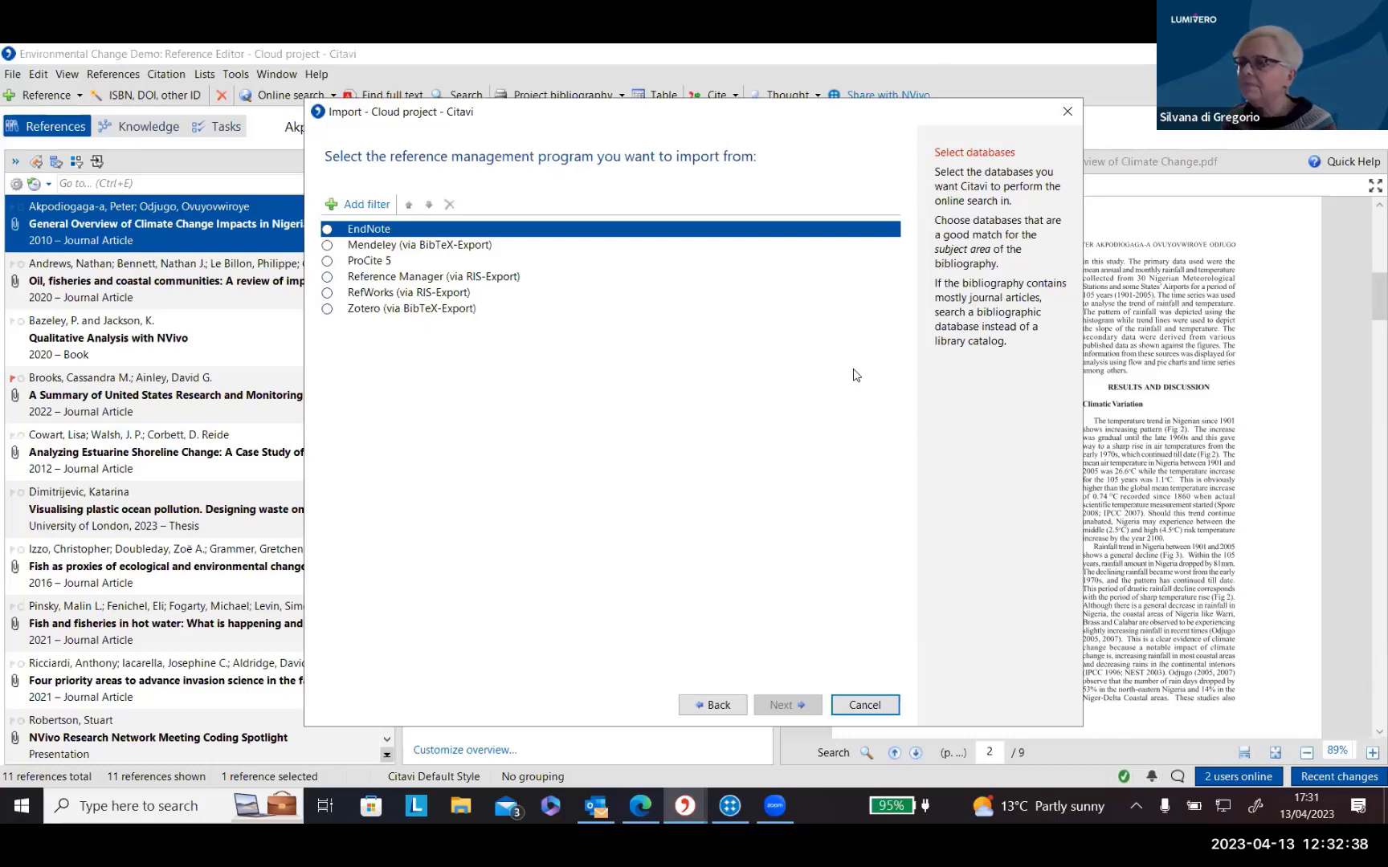
left_click(1068, 112)
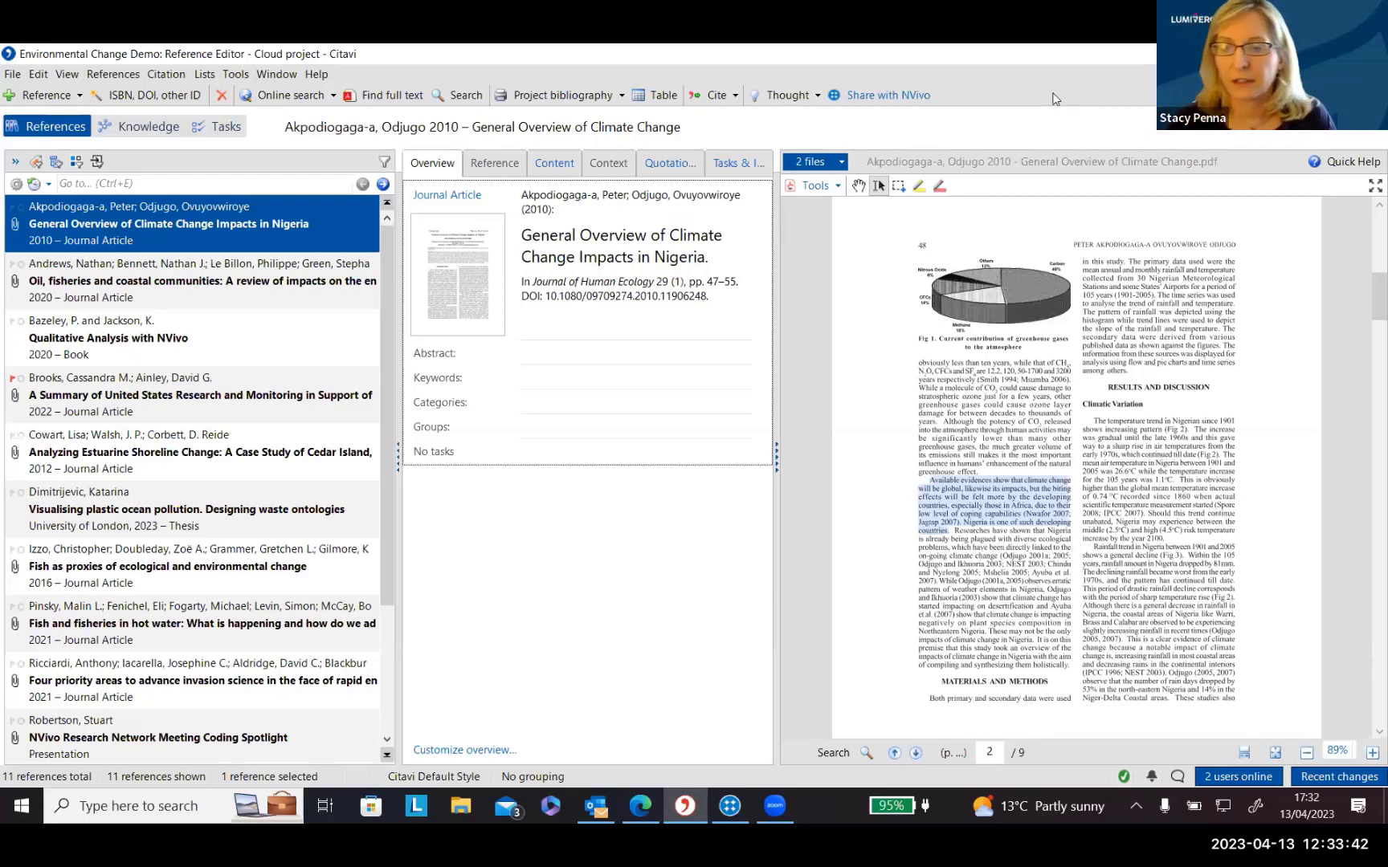
Share the Environmental Change Demo cloud project with NVivo.
left_click(875, 99)
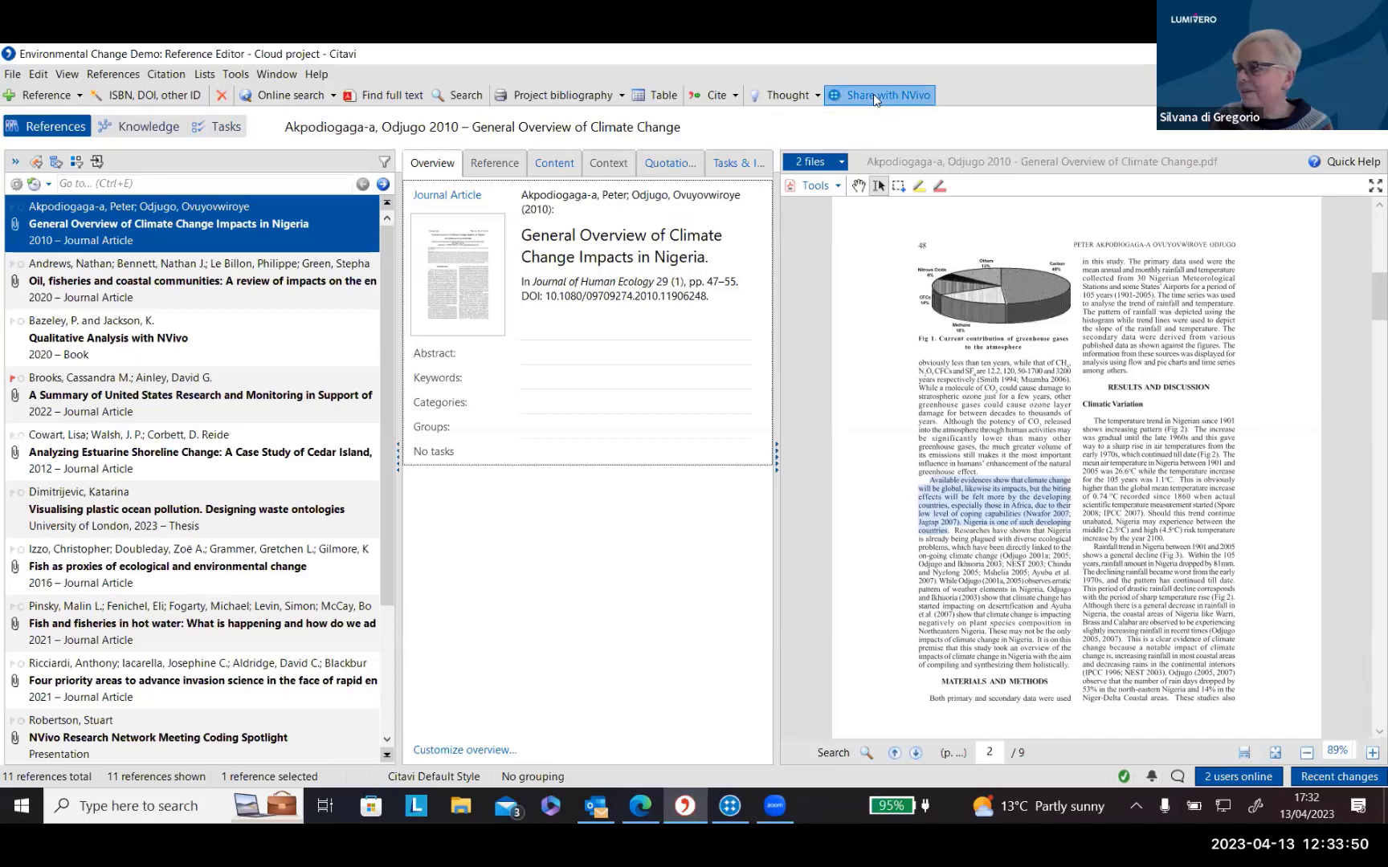
left_click_drag(1247, 739, 1080, 475)
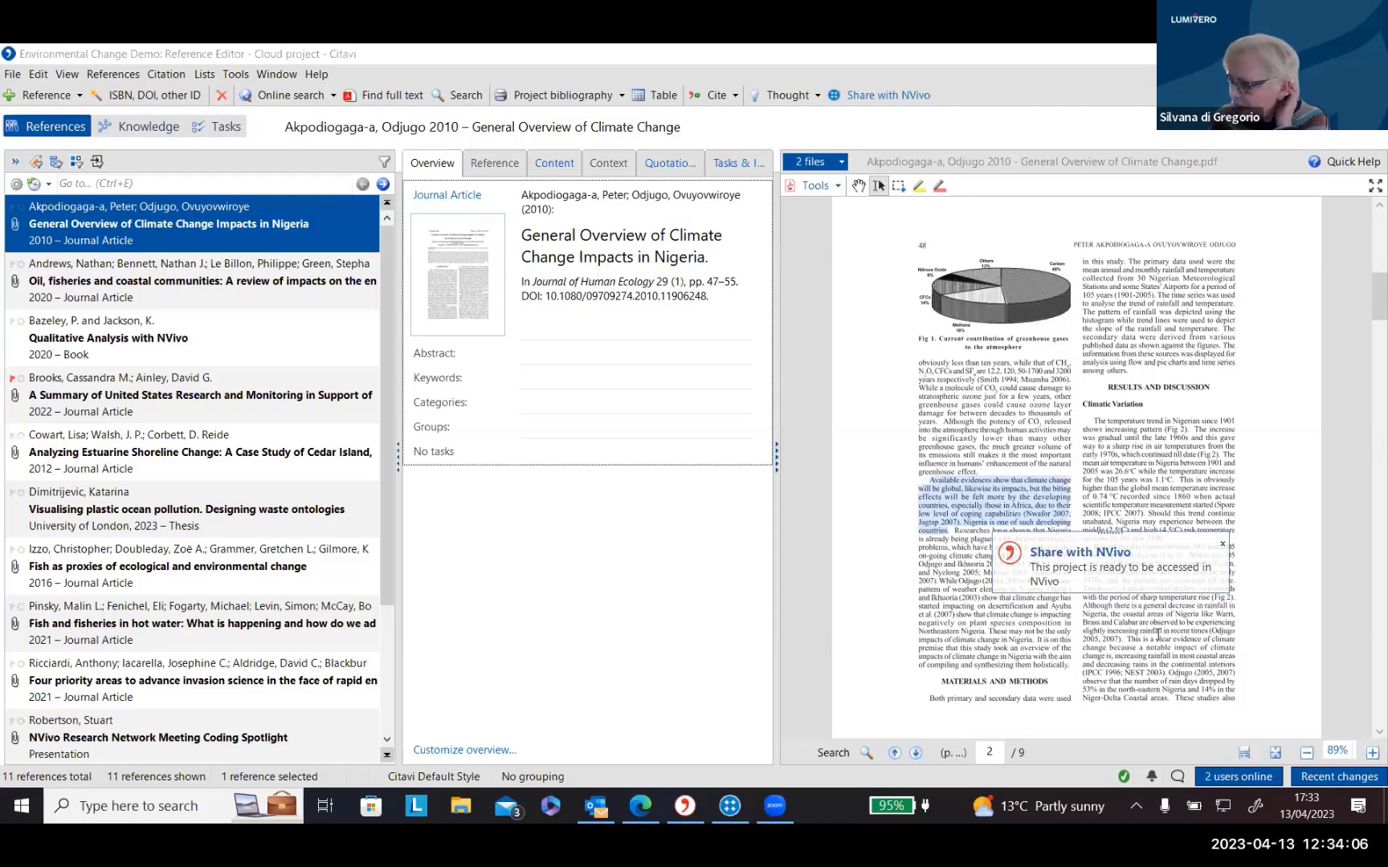
Switch to NVivo and choose the Environmental Change Demo project to add from Citavi.
left_click(729, 807)
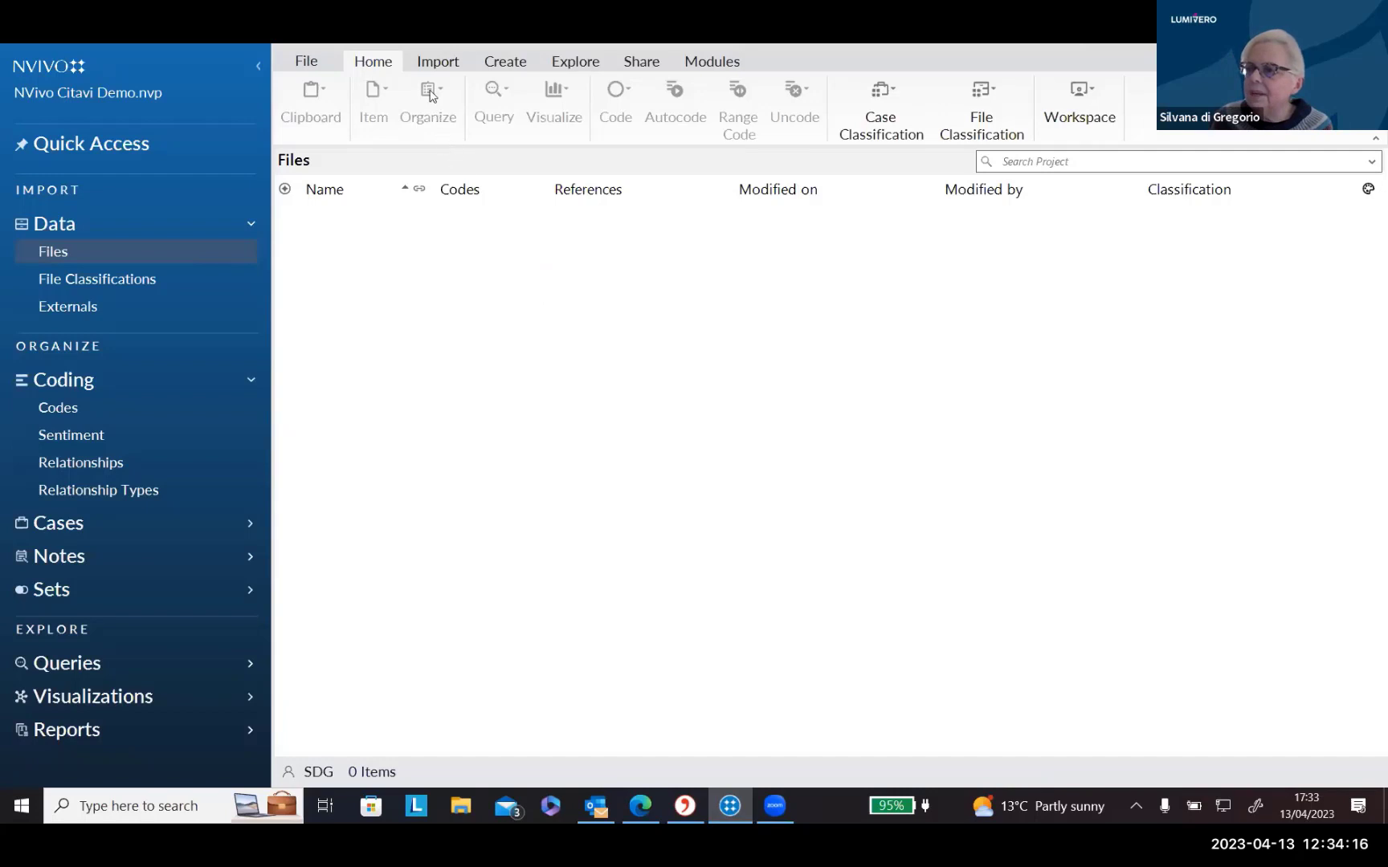
left_click(433, 65)
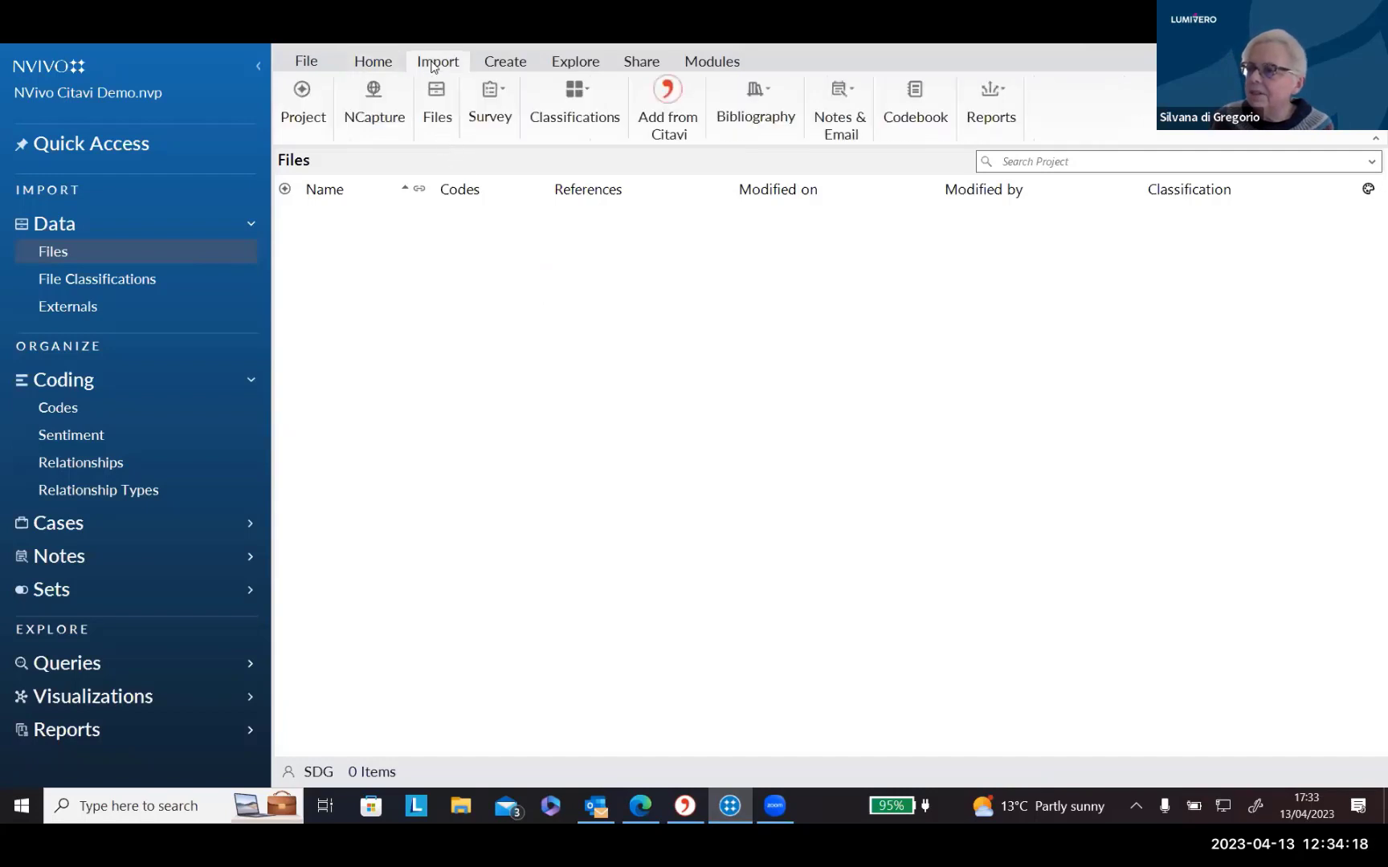
left_click(650, 137)
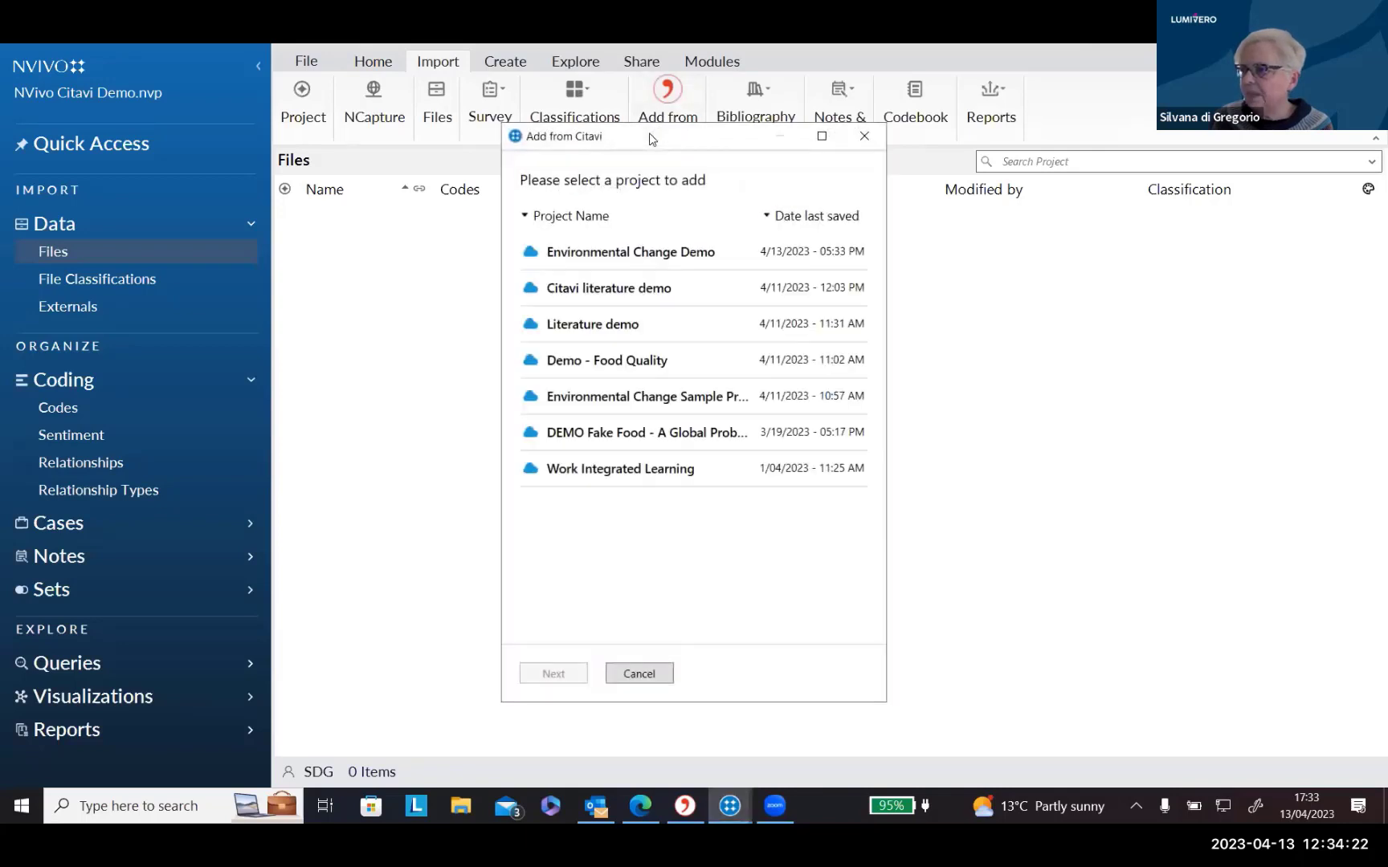
left_click(655, 254)
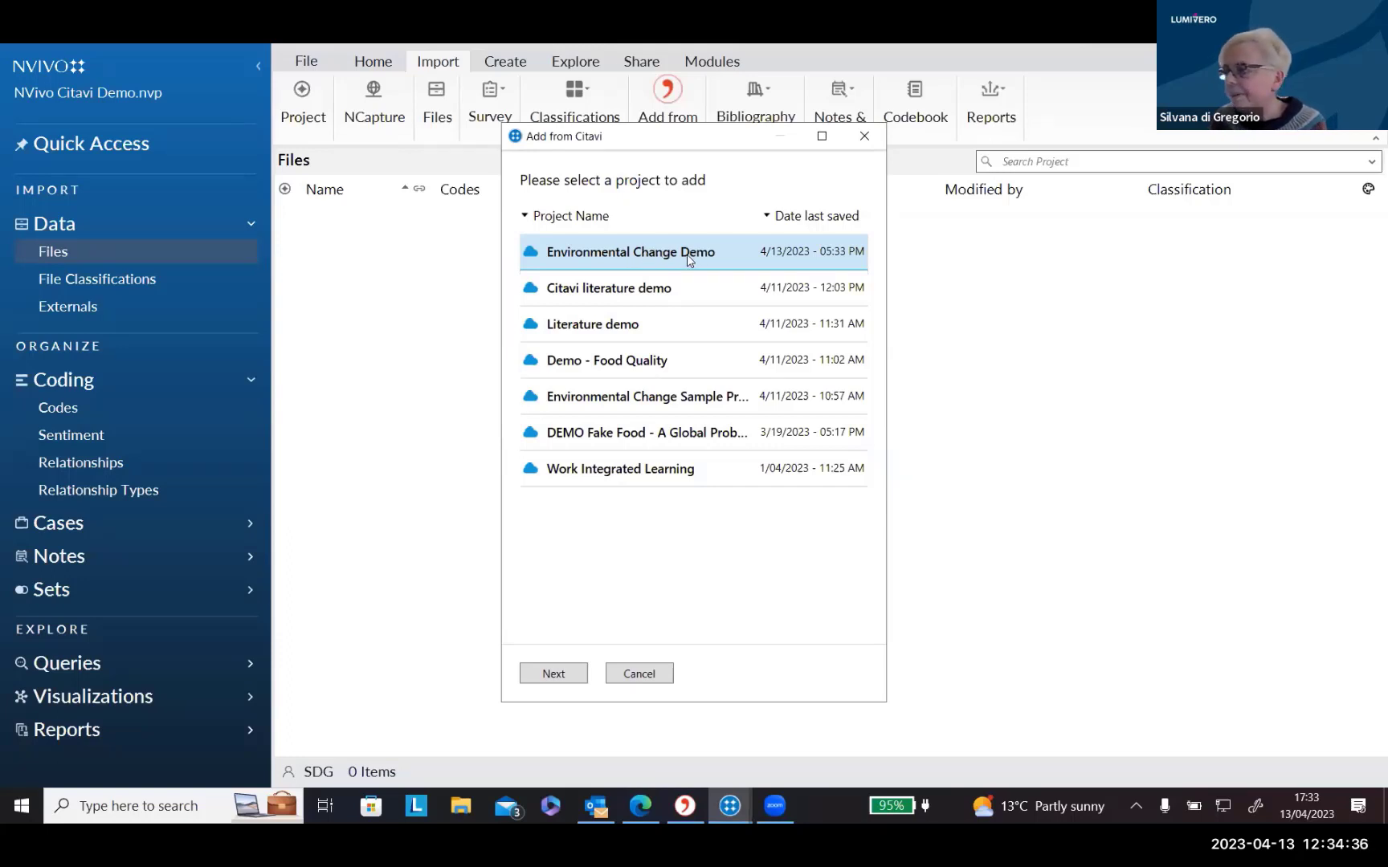
left_click(555, 671)
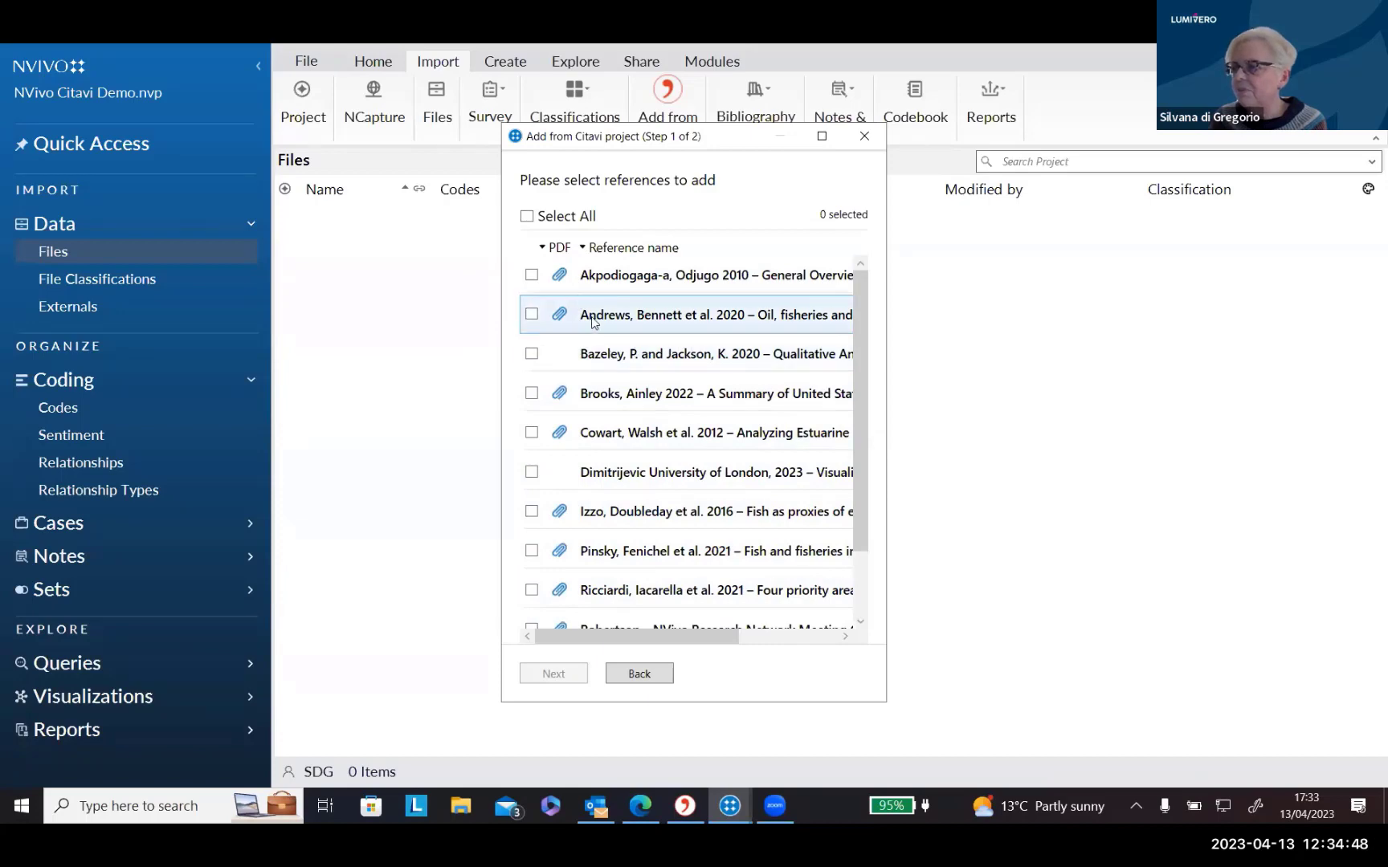
Sort the Citavi references by PDF attachment and select all of them for adding to NVivo.
left_click(554, 248)
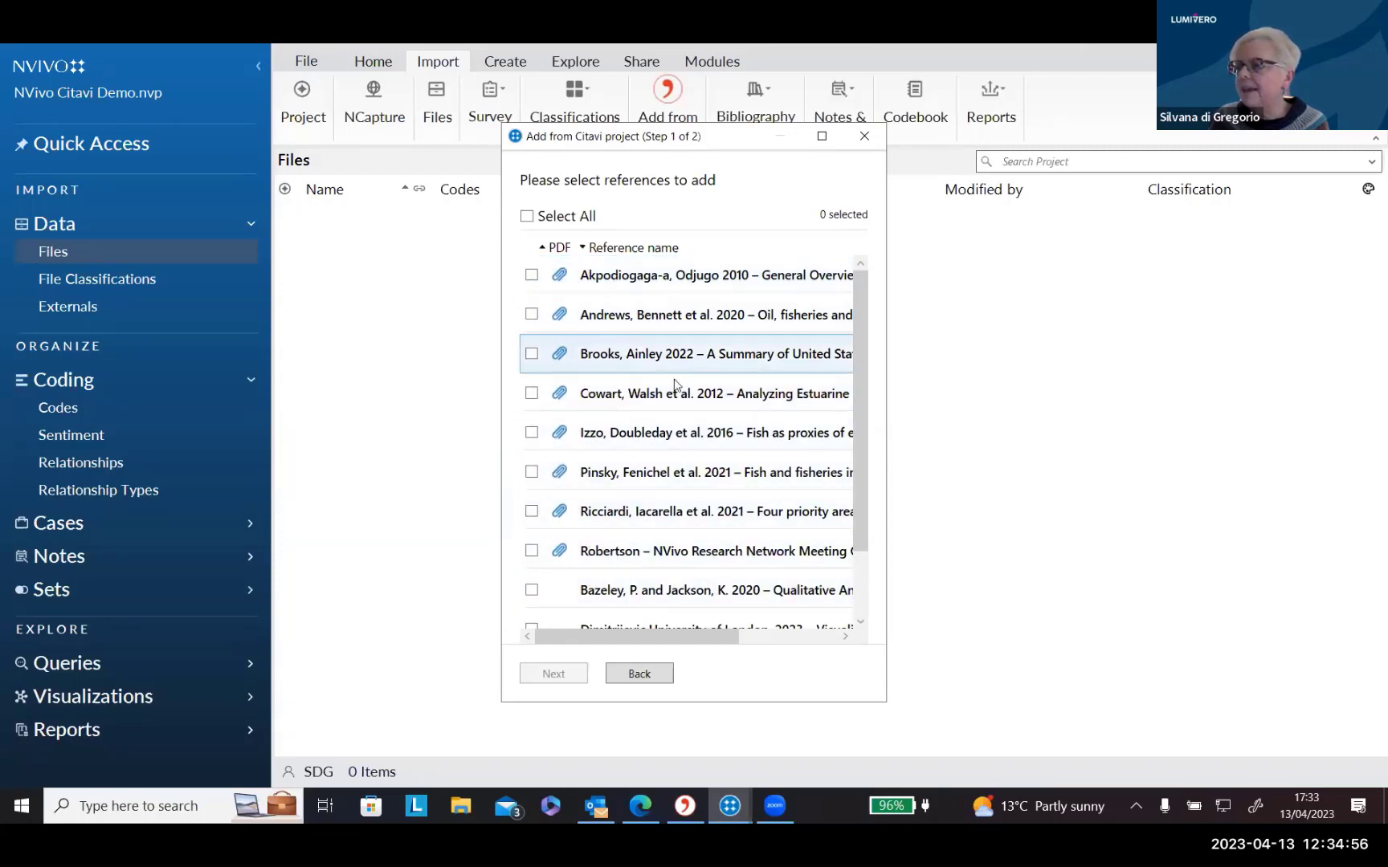
scroll(733, 411, "down", 1)
scroll(733, 410, "up", 1)
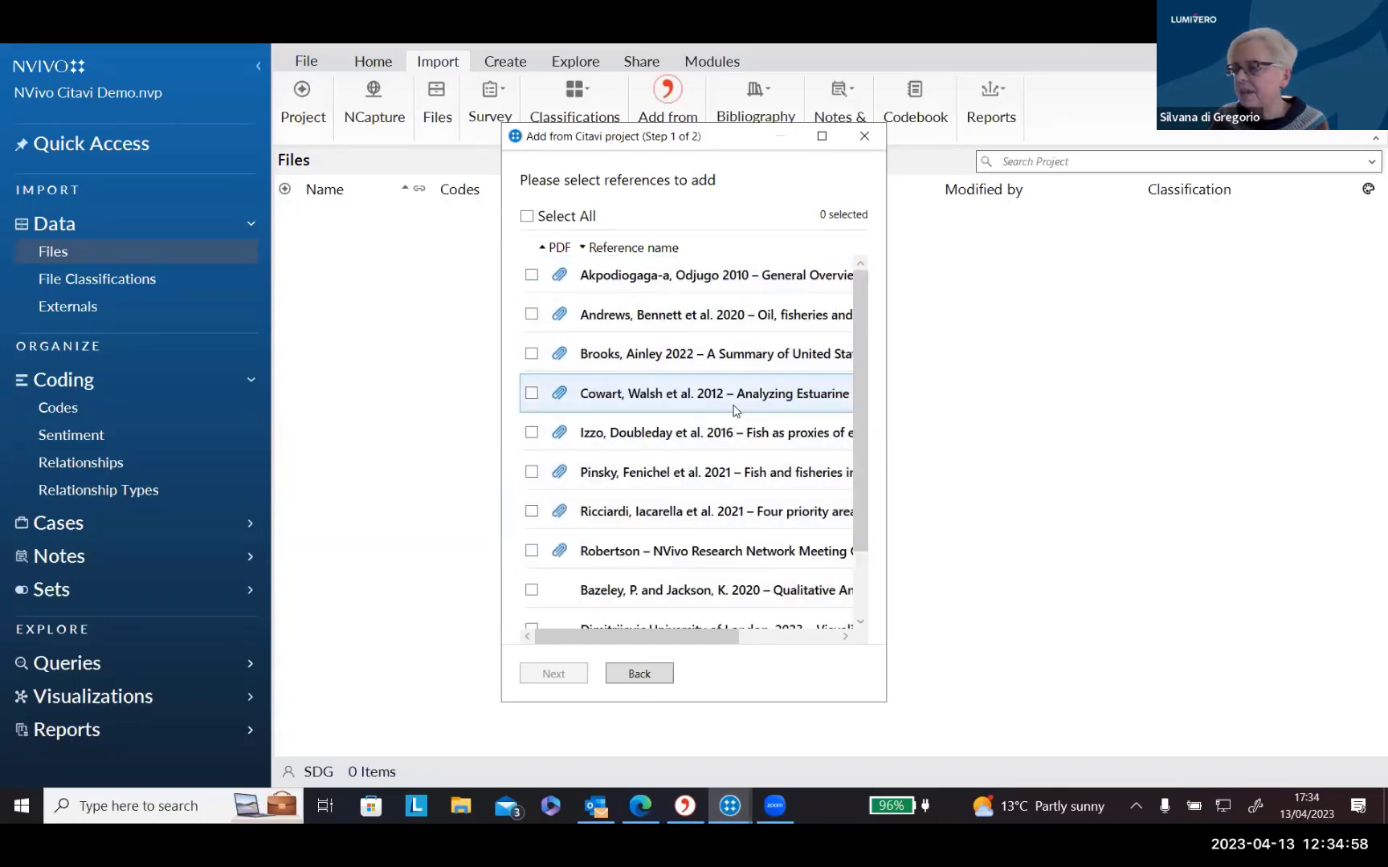
scroll(733, 410, "down", 1)
scroll(733, 405, "up", 1)
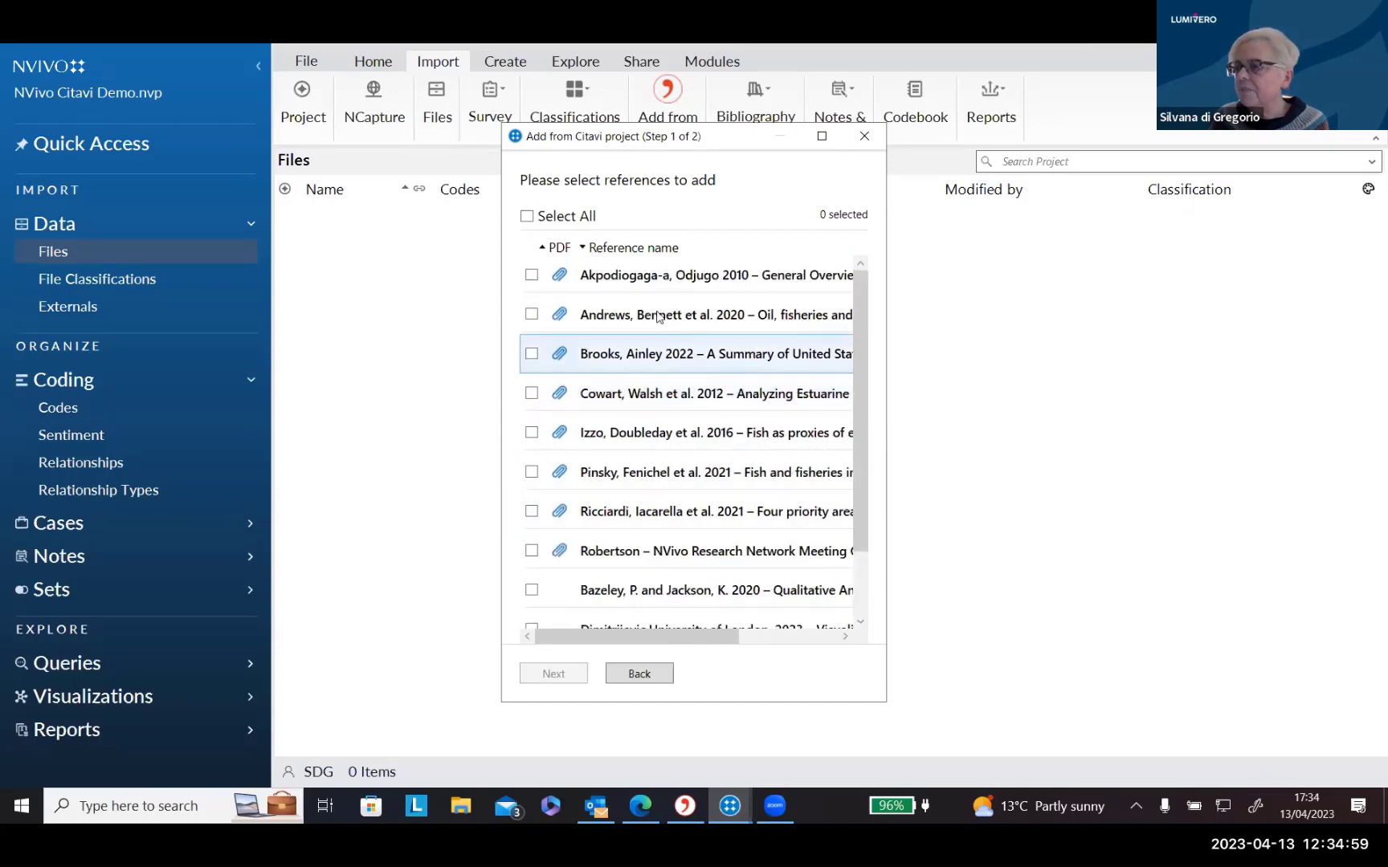
left_click(528, 217)
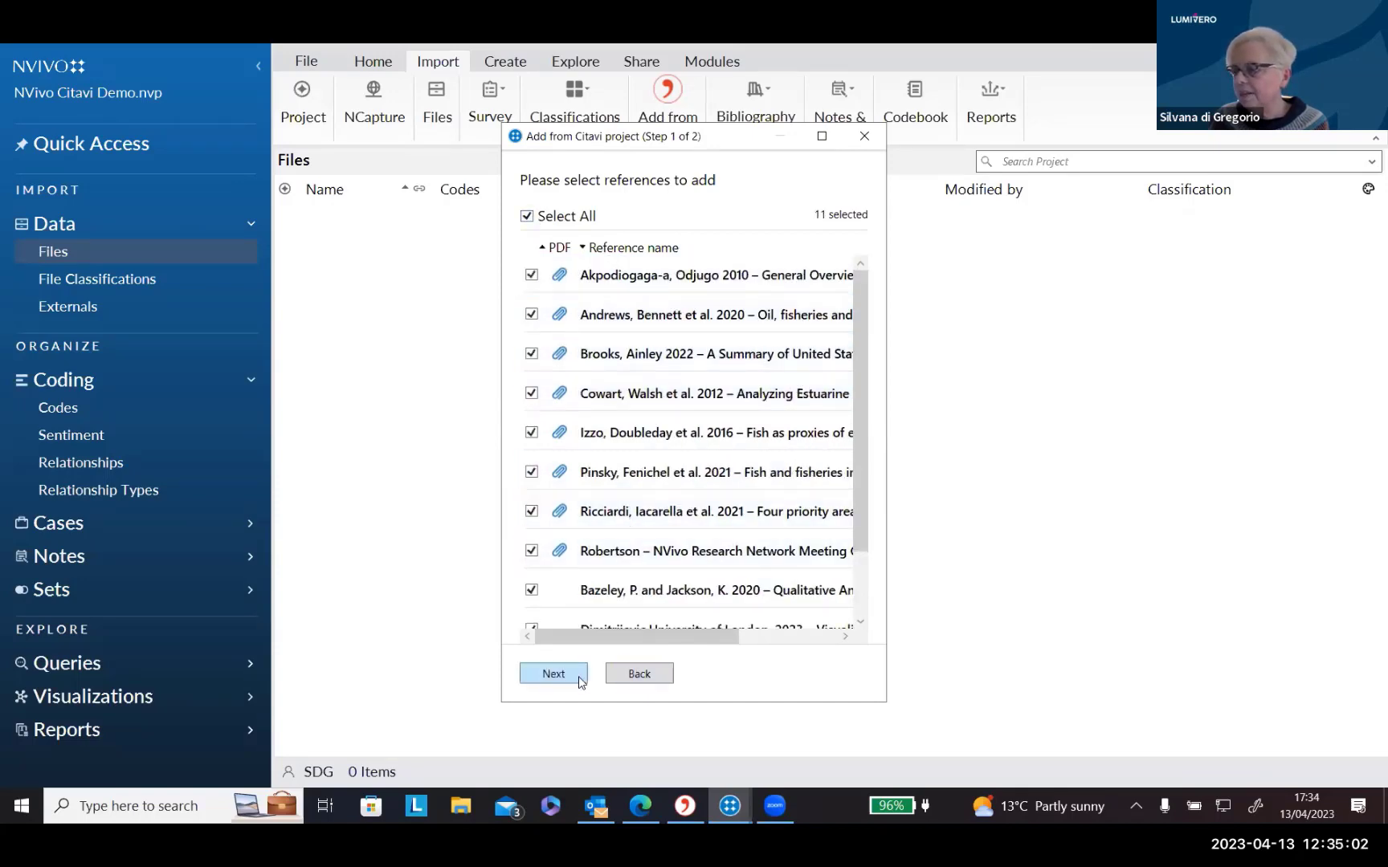
left_click(554, 674)
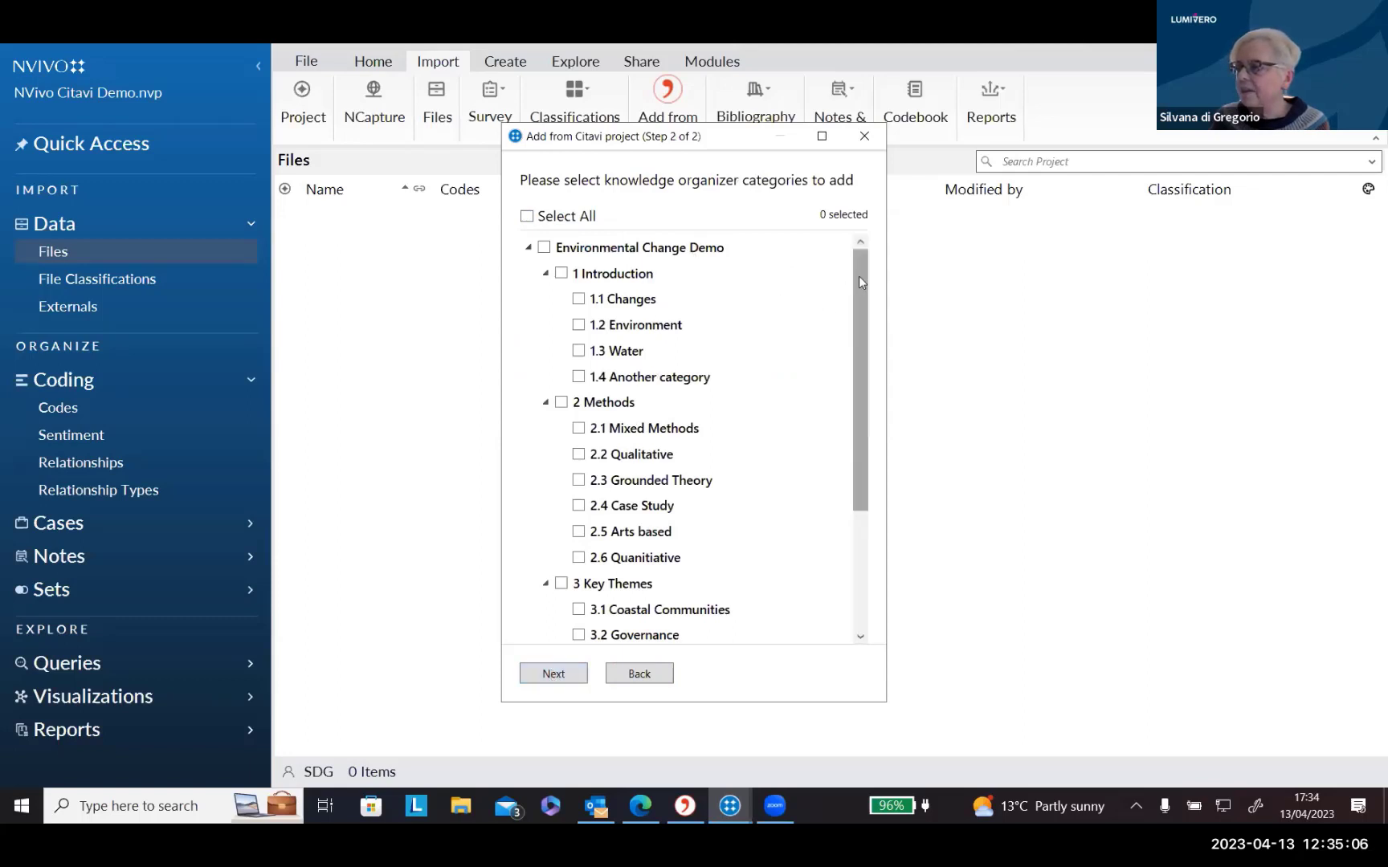
Select all knowledge organizer categories of Environmental Change Demo and add them with the references to the NVivo project.
scroll(859, 275, "down", 1)
scroll(883, 386, "down", 2)
scroll(879, 376, "up", 4)
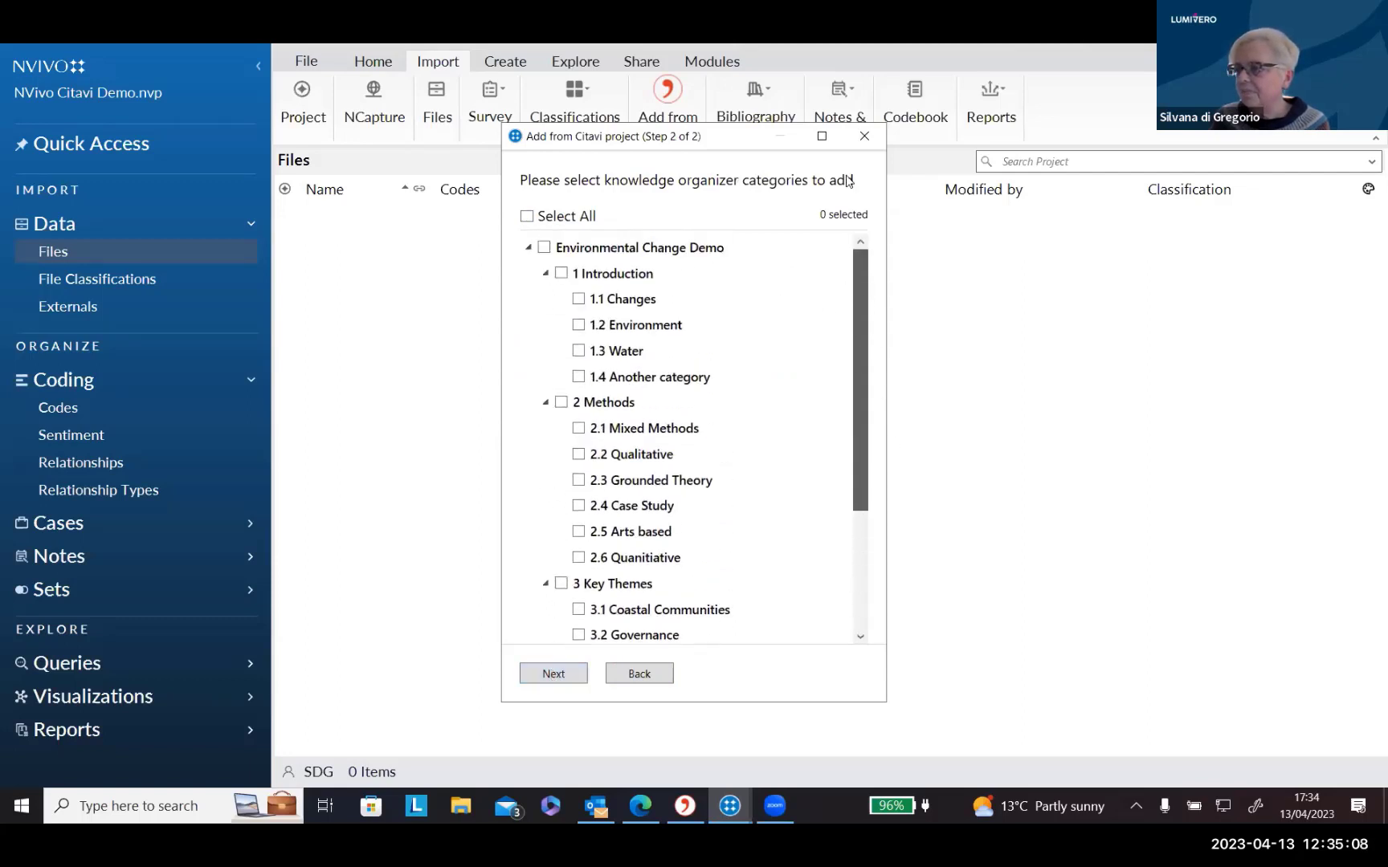
left_click(544, 248)
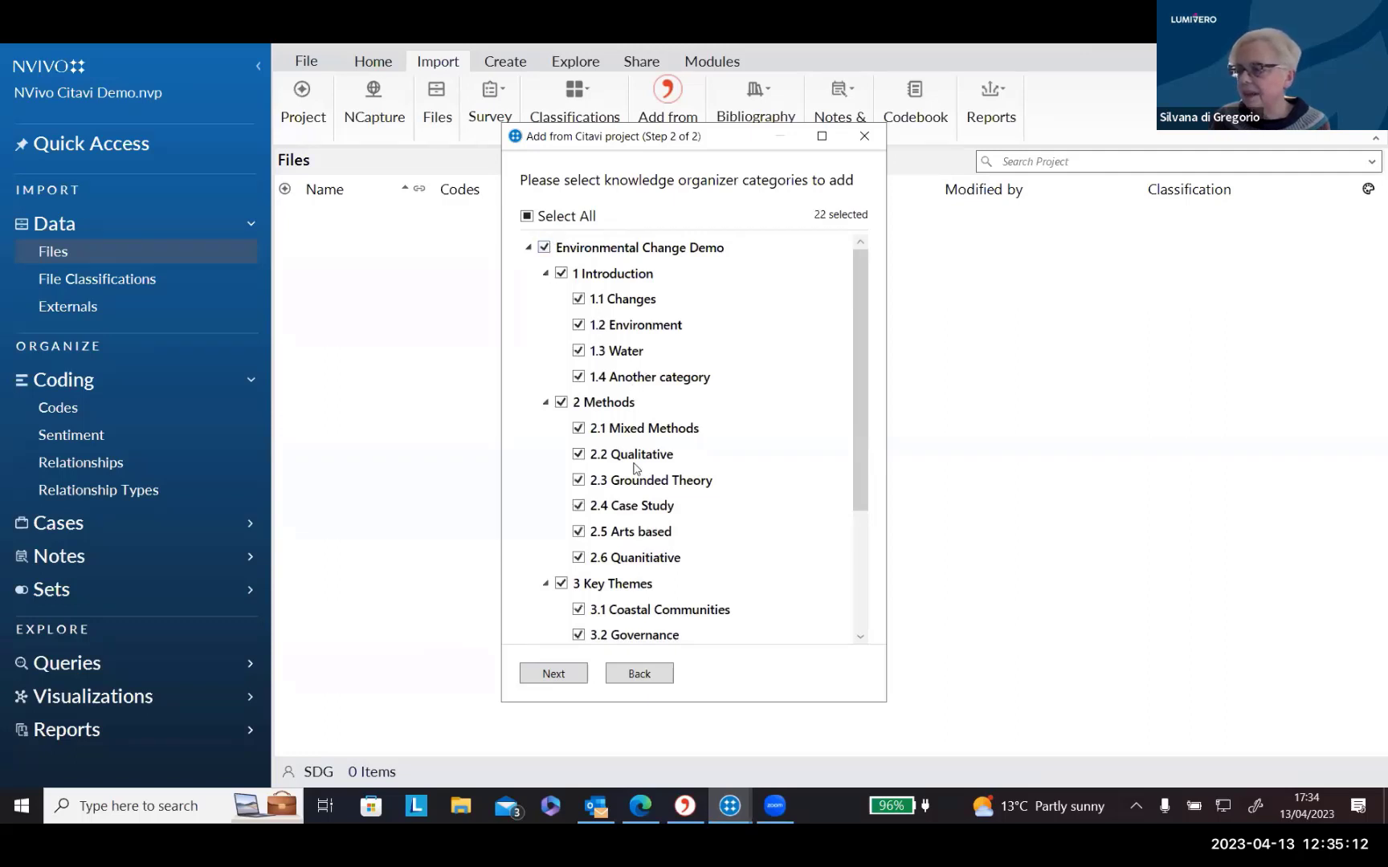
left_click(553, 673)
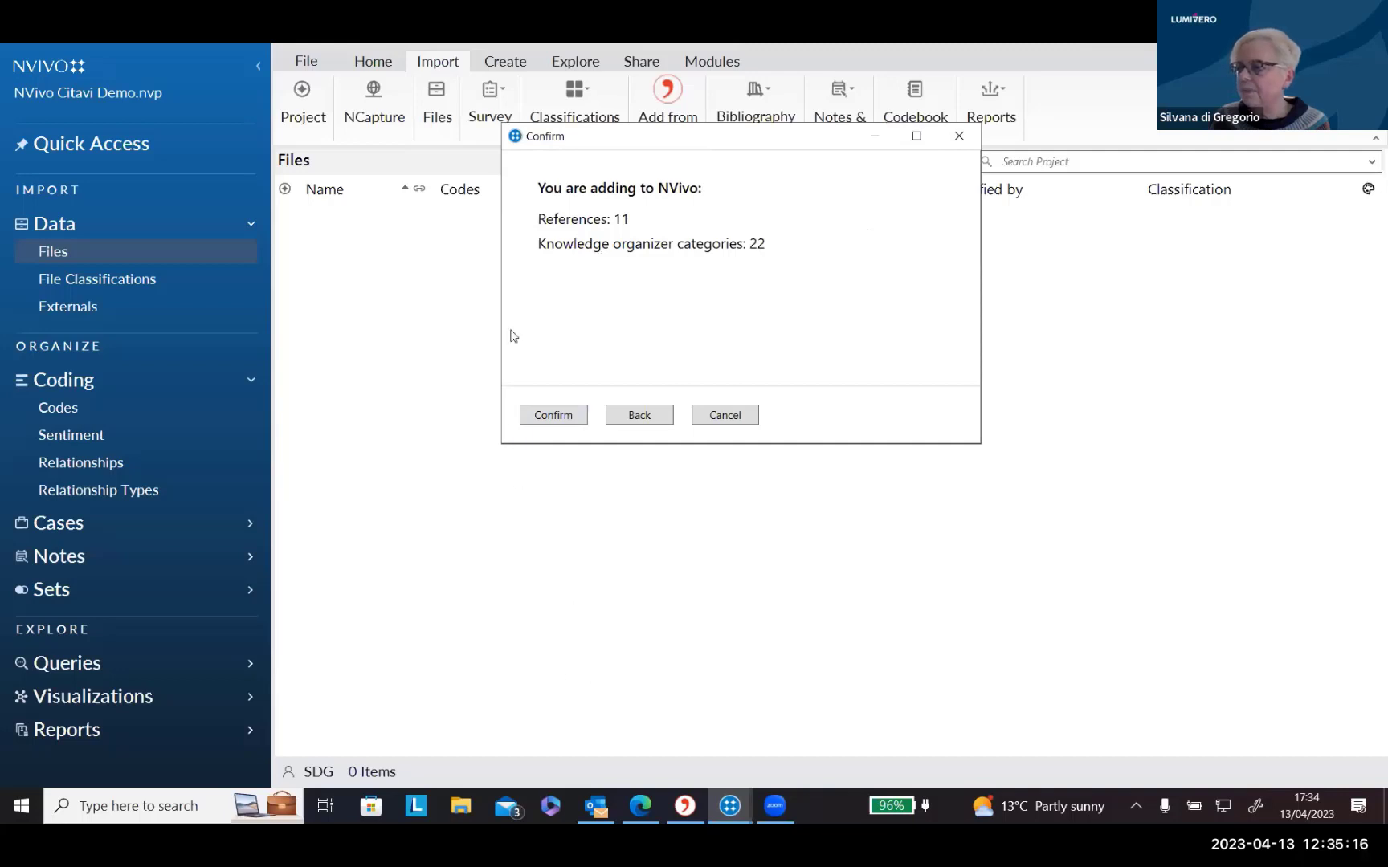
left_click(565, 415)
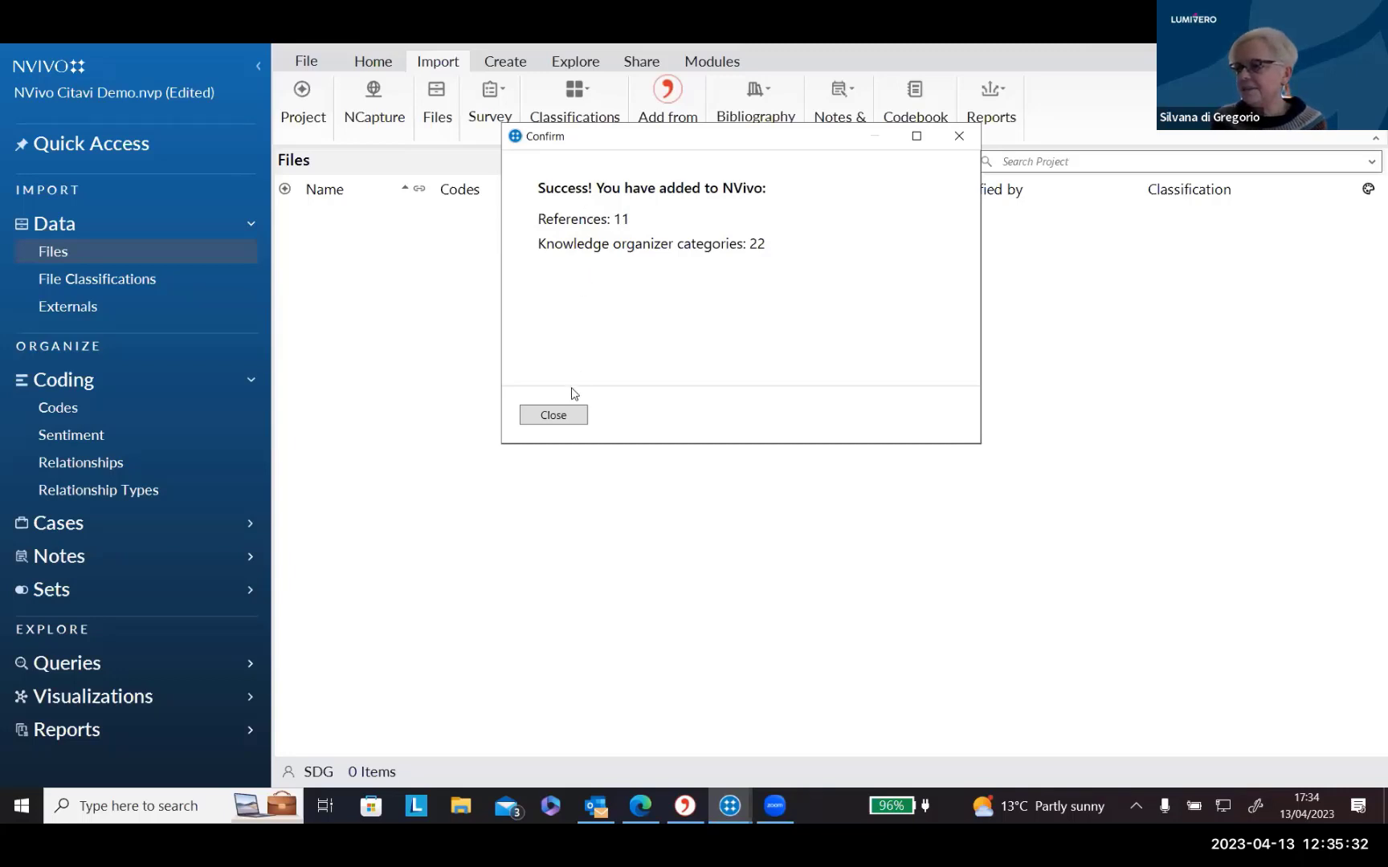
left_click(569, 416)
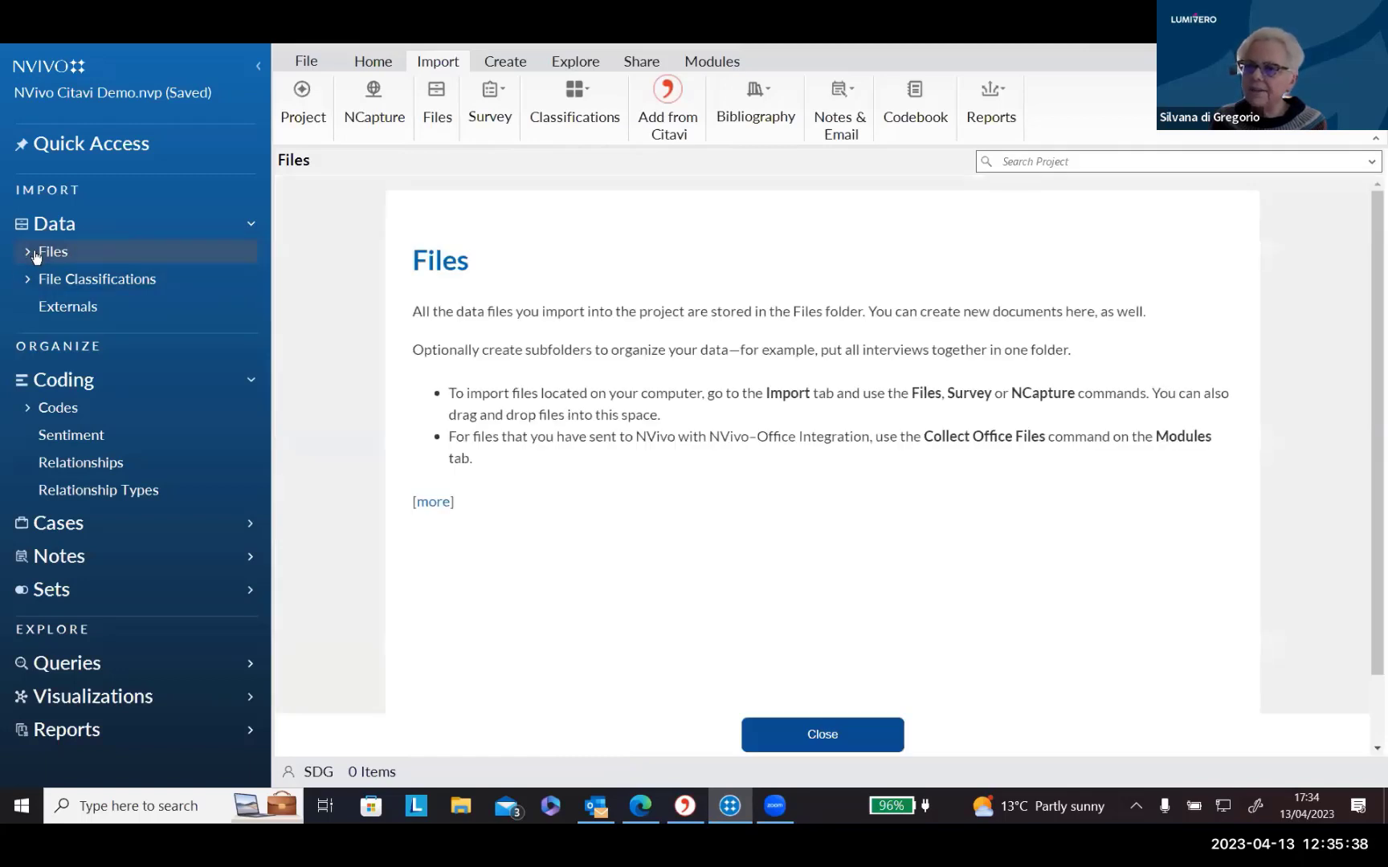
Expand the project's Files and list the contents of the References folder.
left_click(32, 252)
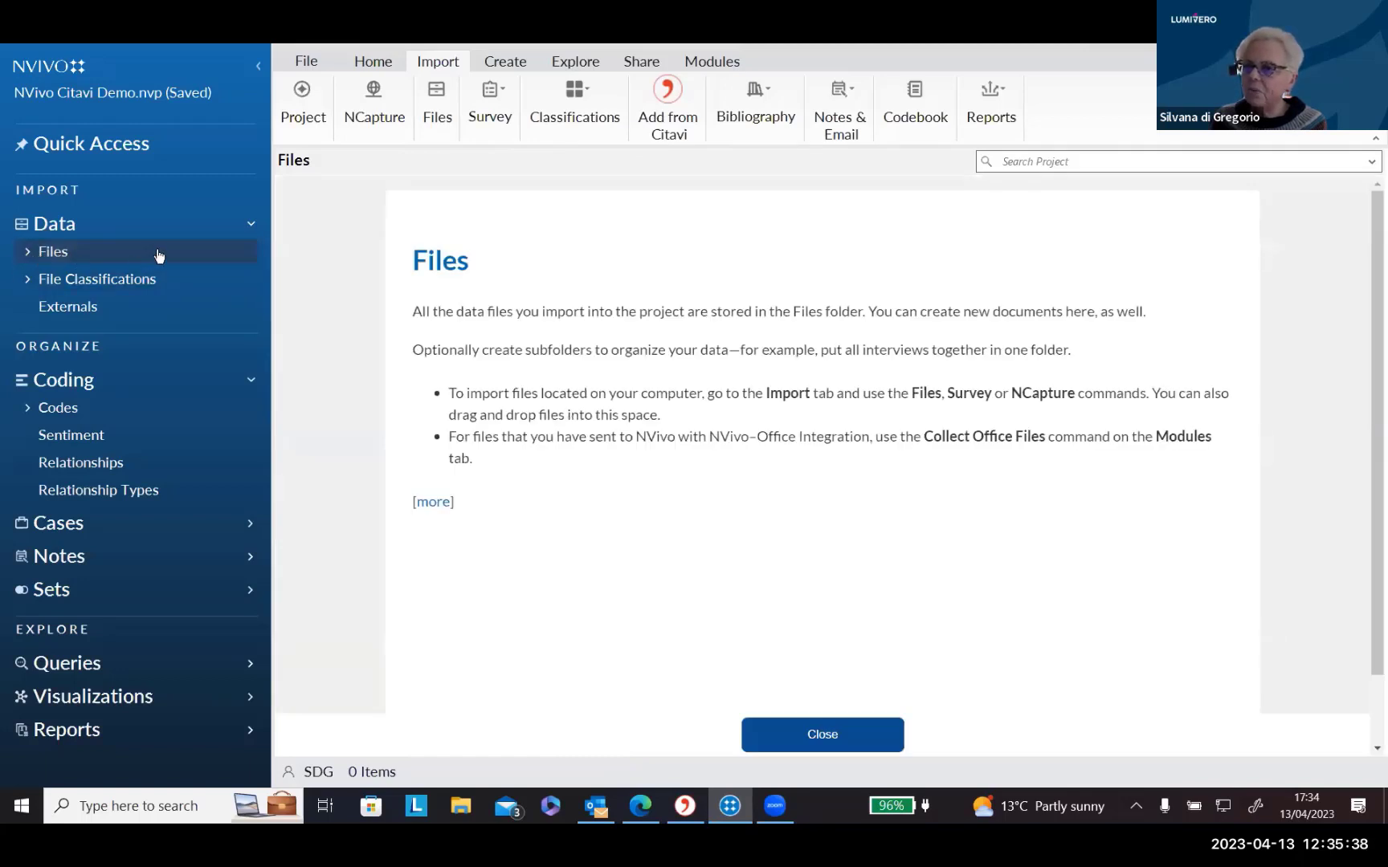
left_click(30, 253)
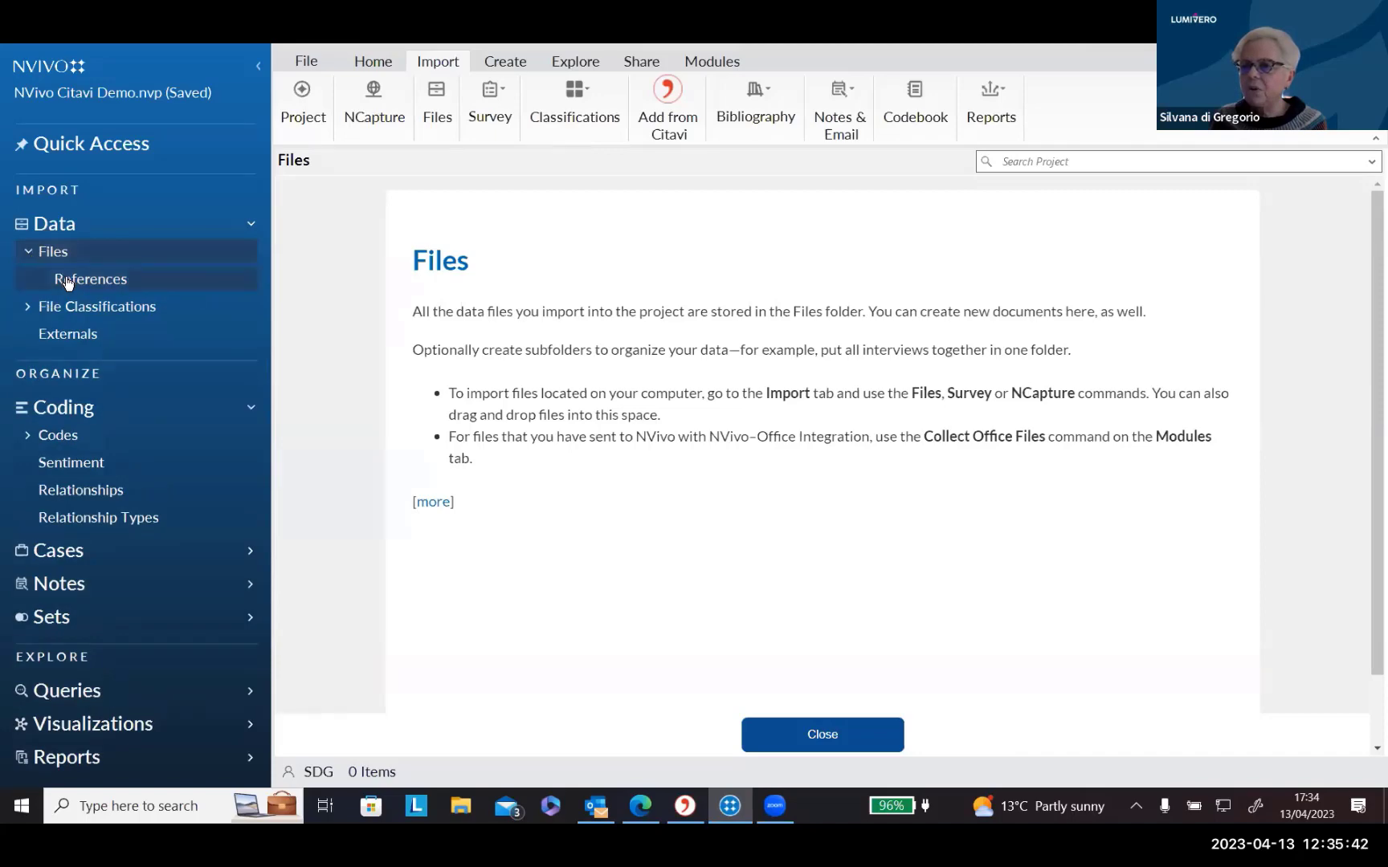
left_click(68, 281)
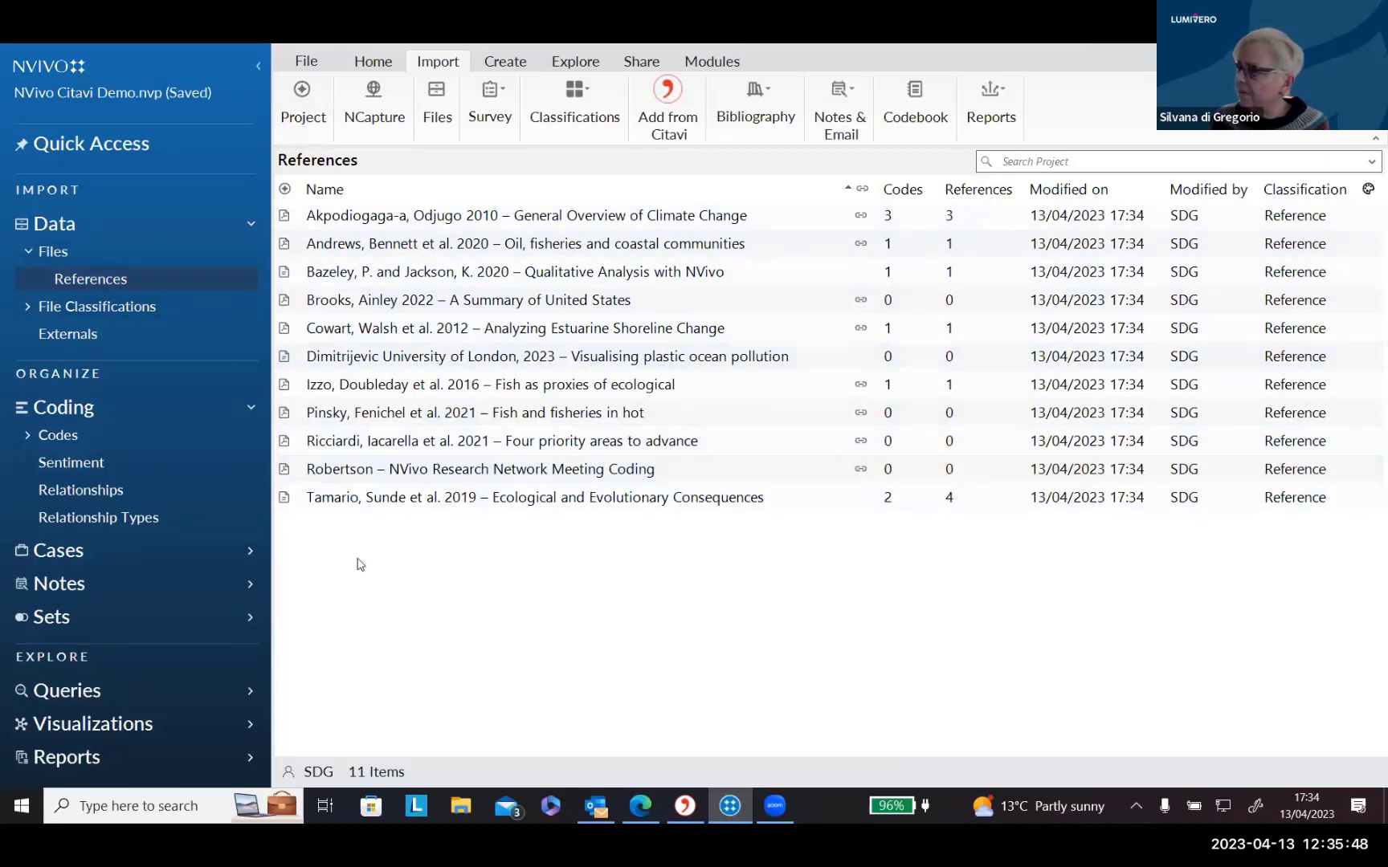
View the "Oil, fisheries and coastal communities" PDF, close it, and select the "Ecological and Evolutionary Consequences" reference.
double_click(428, 245)
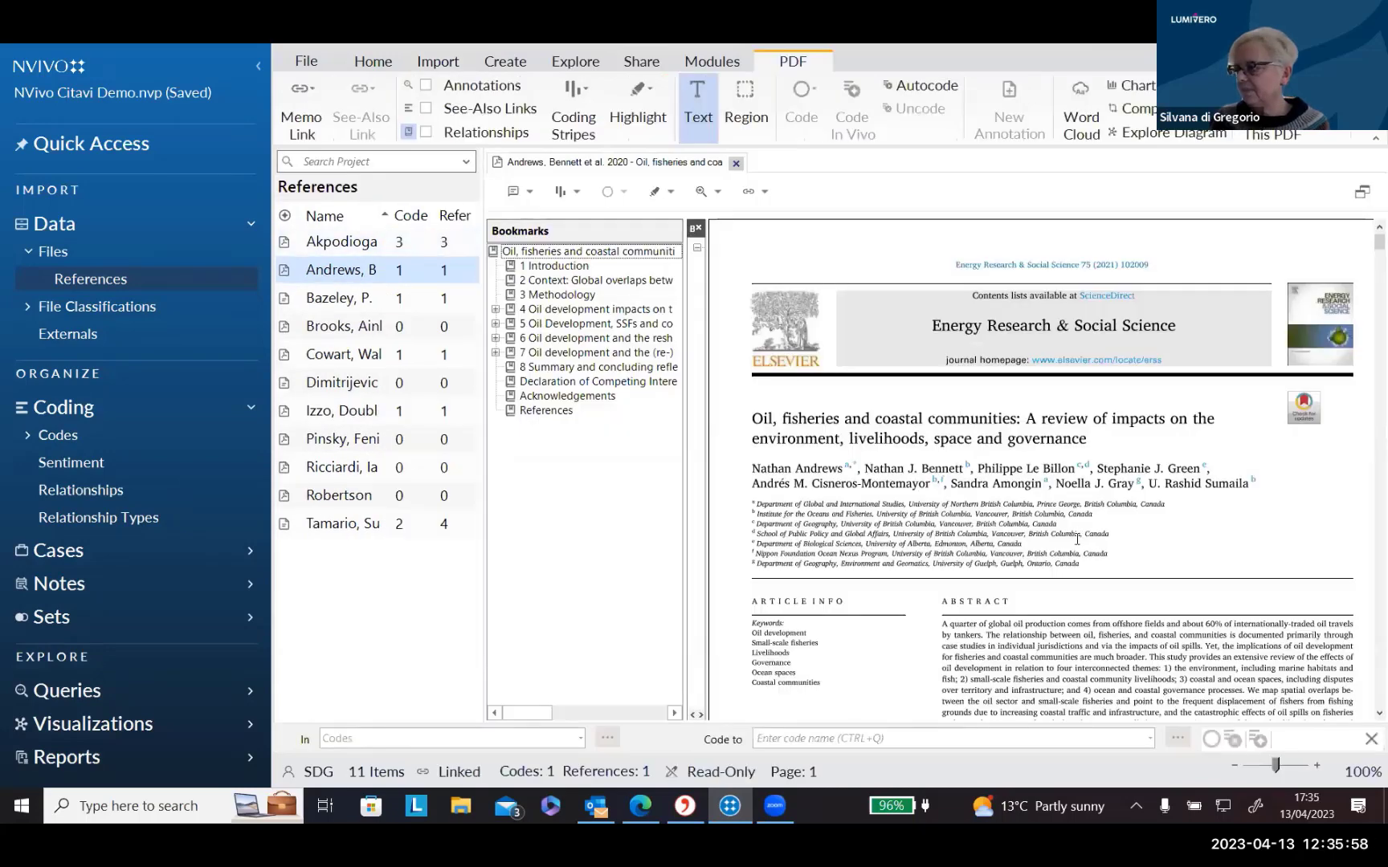
left_click(737, 164)
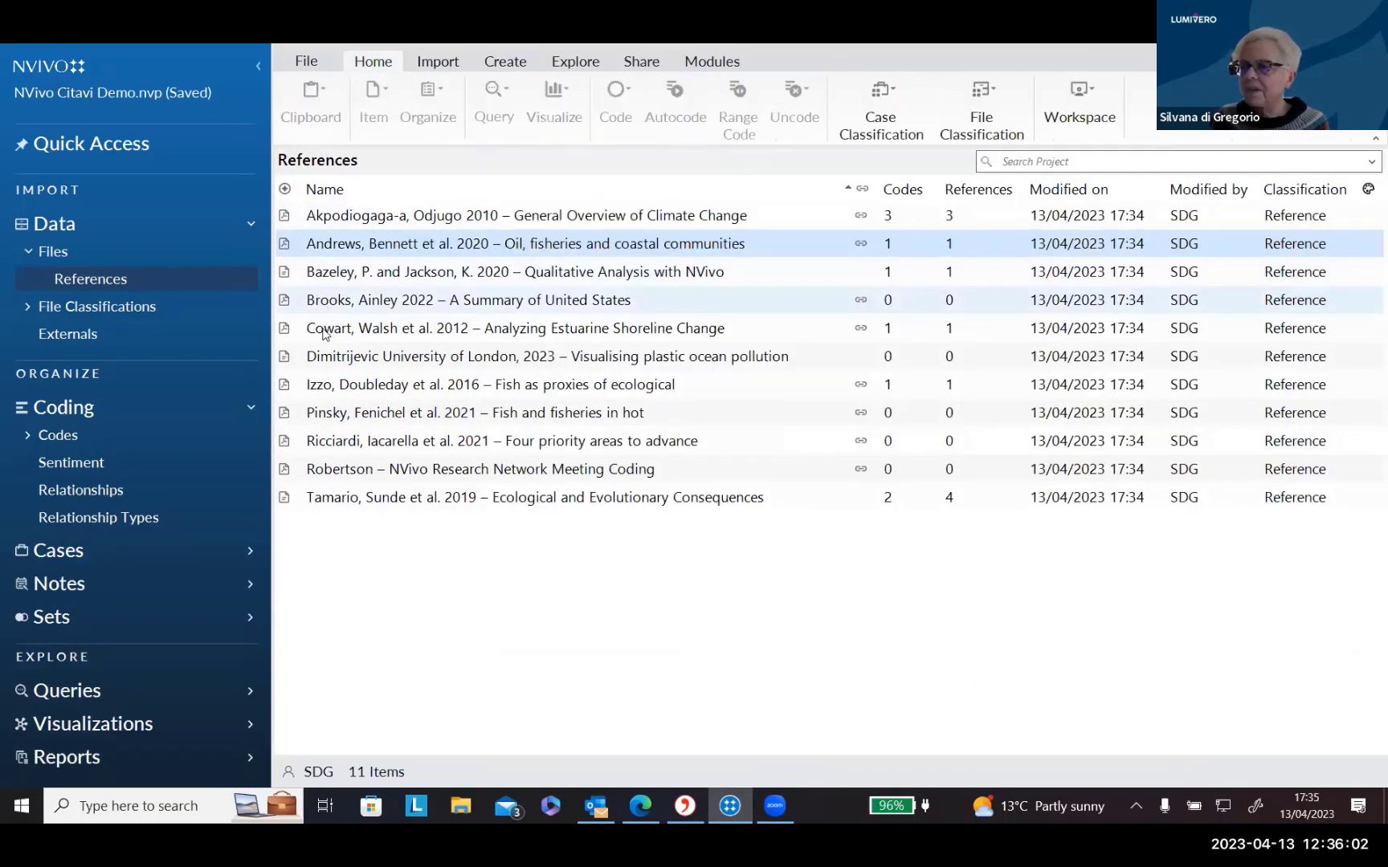
left_click(334, 501)
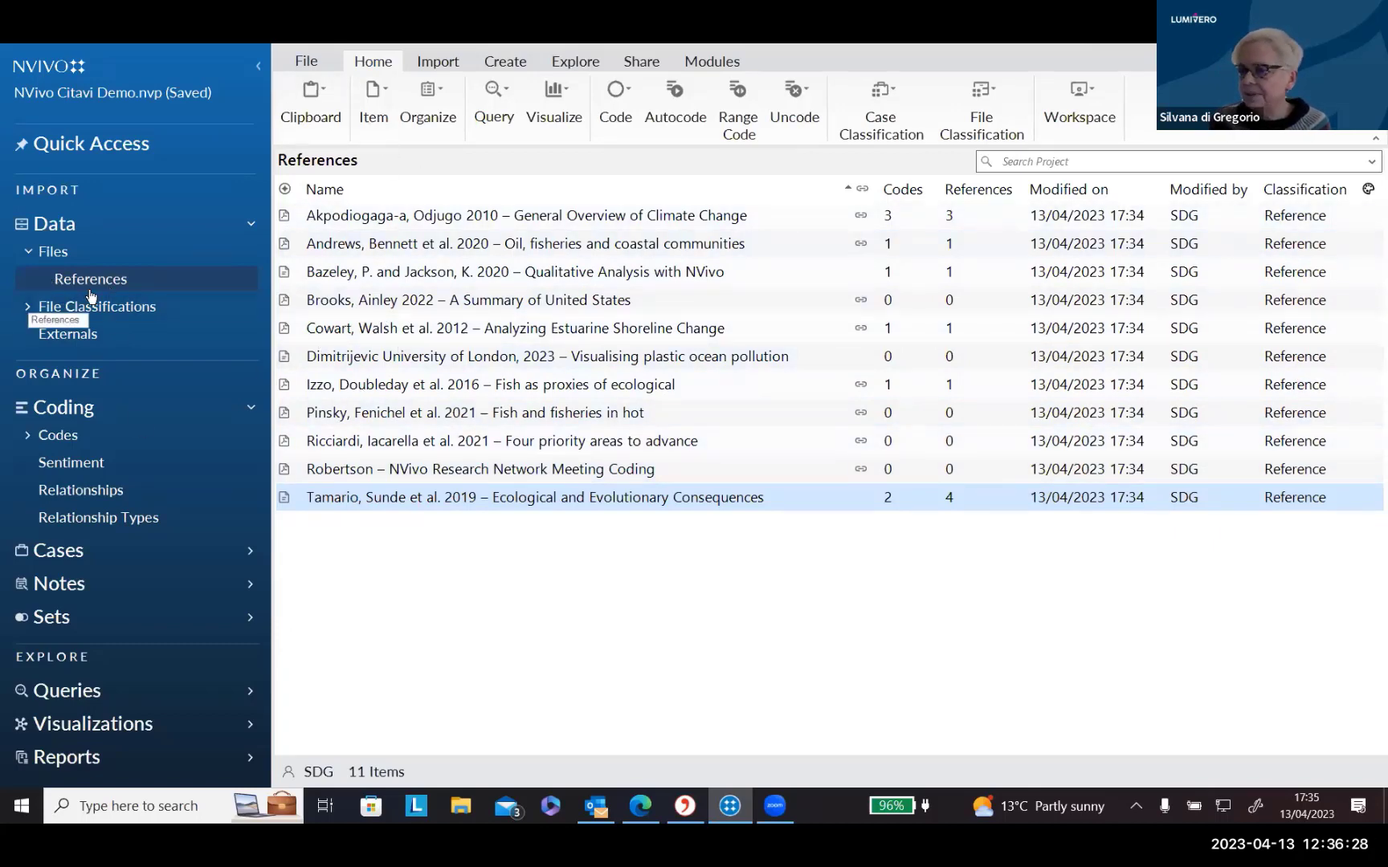
Open the Citavi codes folder and expand Environmental Change Demo with its Introduction, Methods and Key Themes codes.
left_click(30, 435)
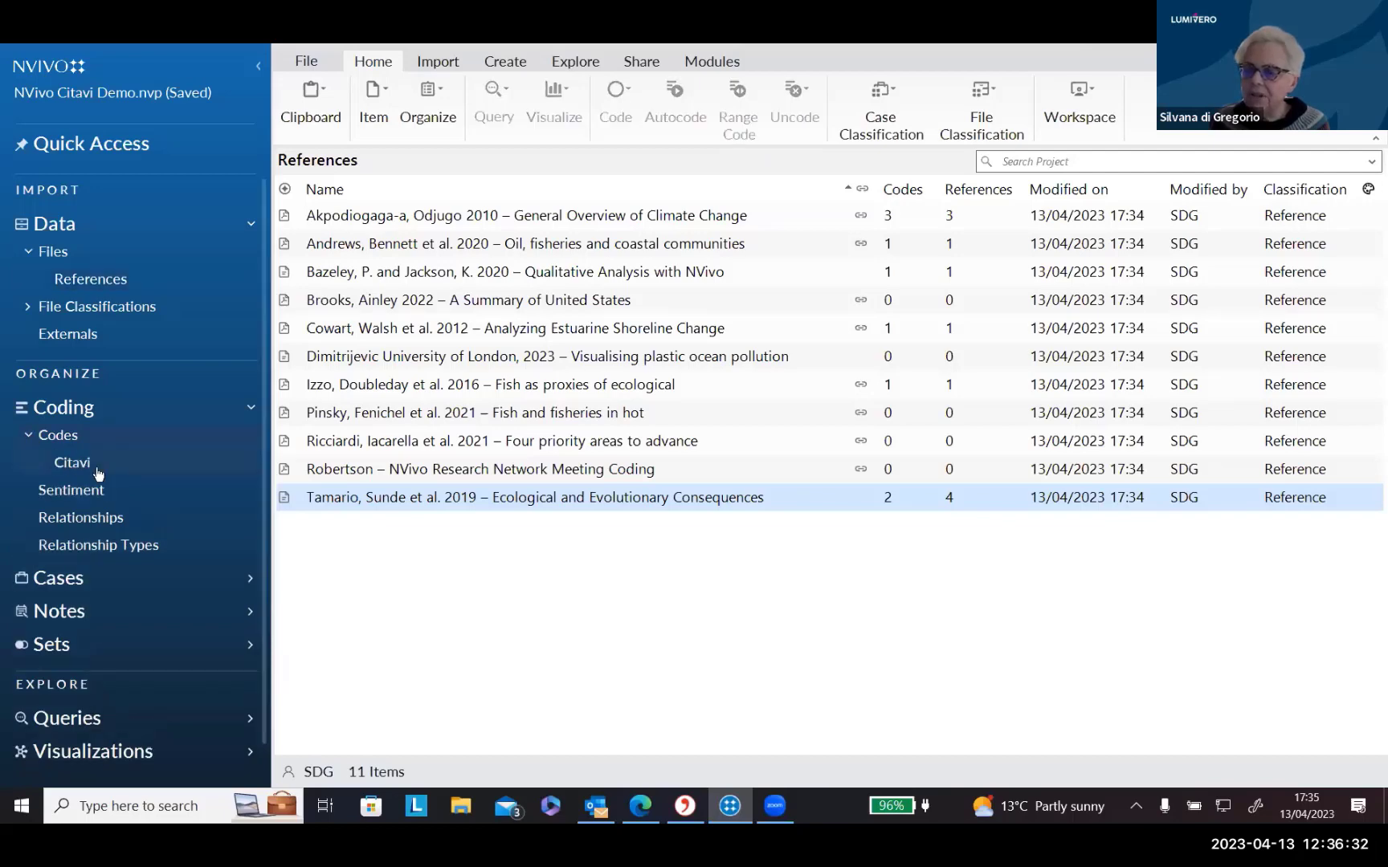
left_click(70, 464)
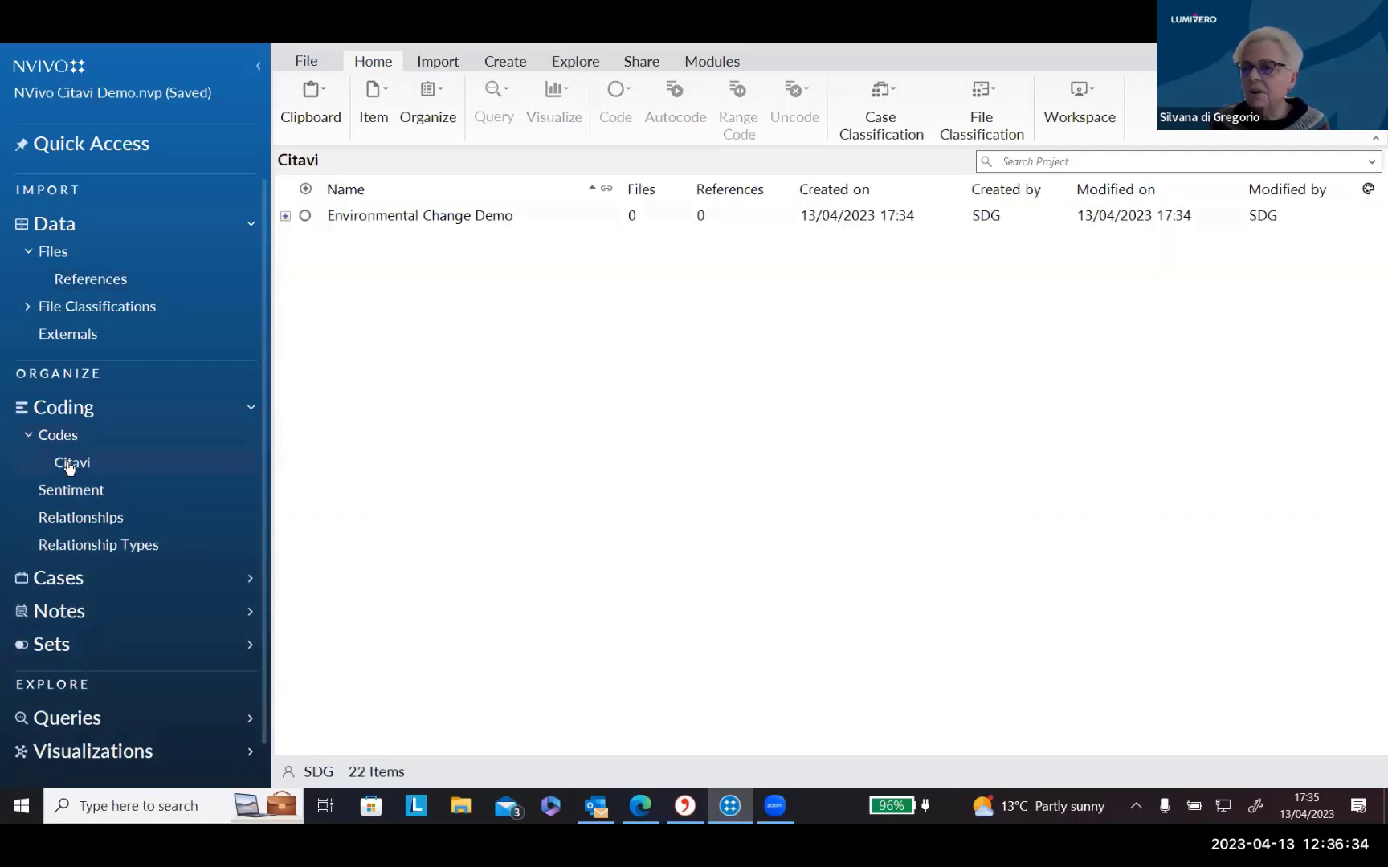
left_click(285, 216)
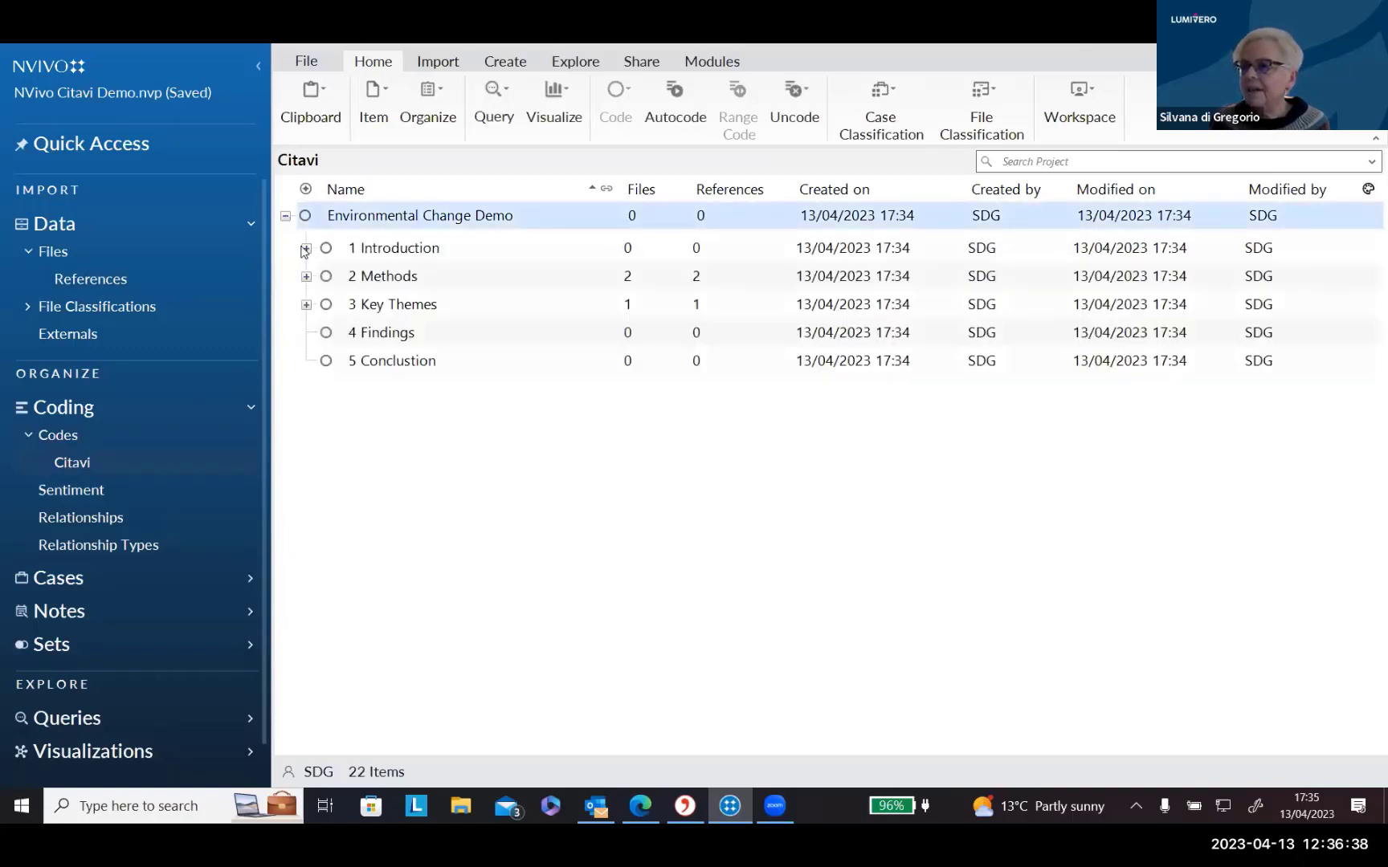
left_click(305, 249)
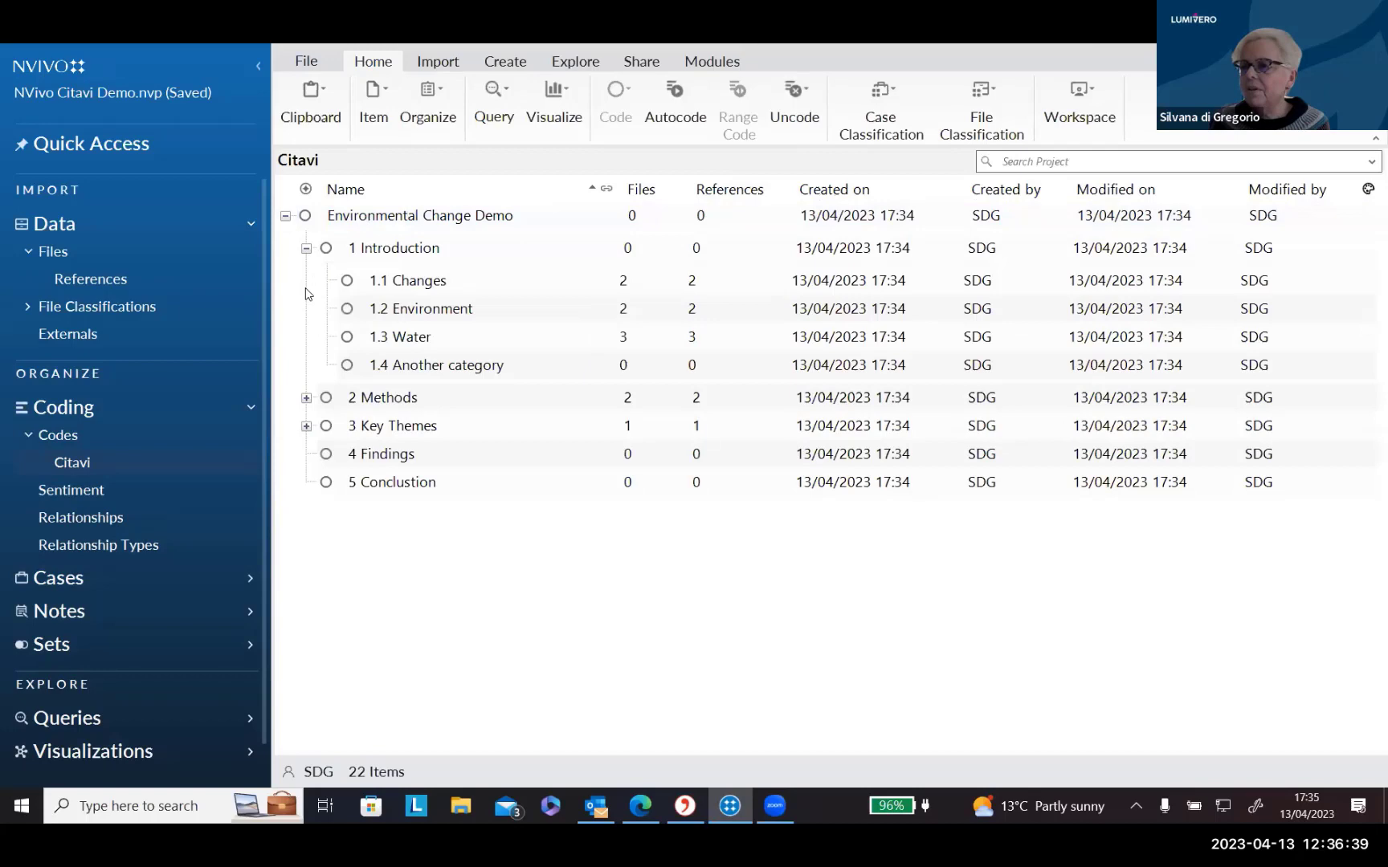
left_click(306, 398)
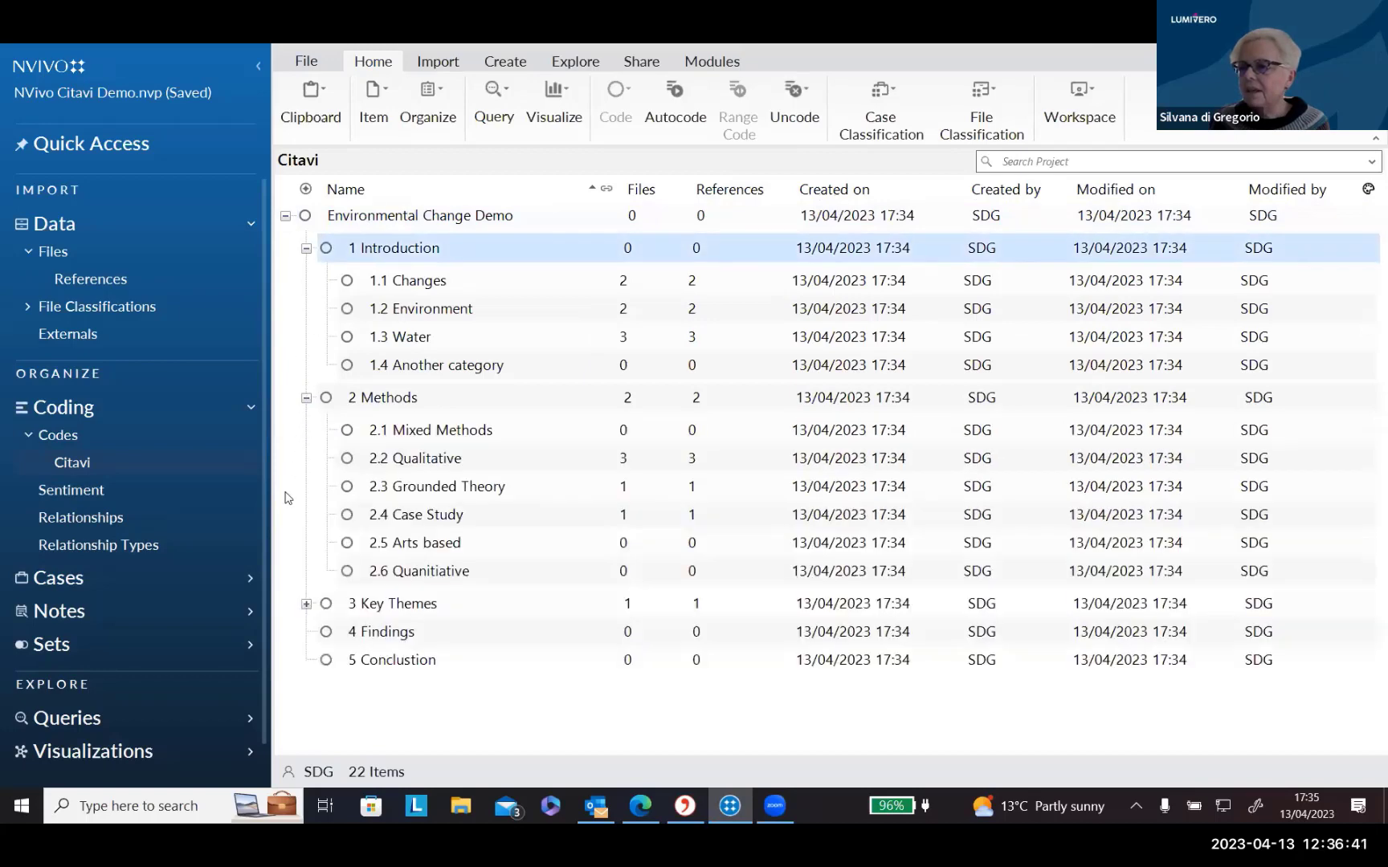
left_click(306, 604)
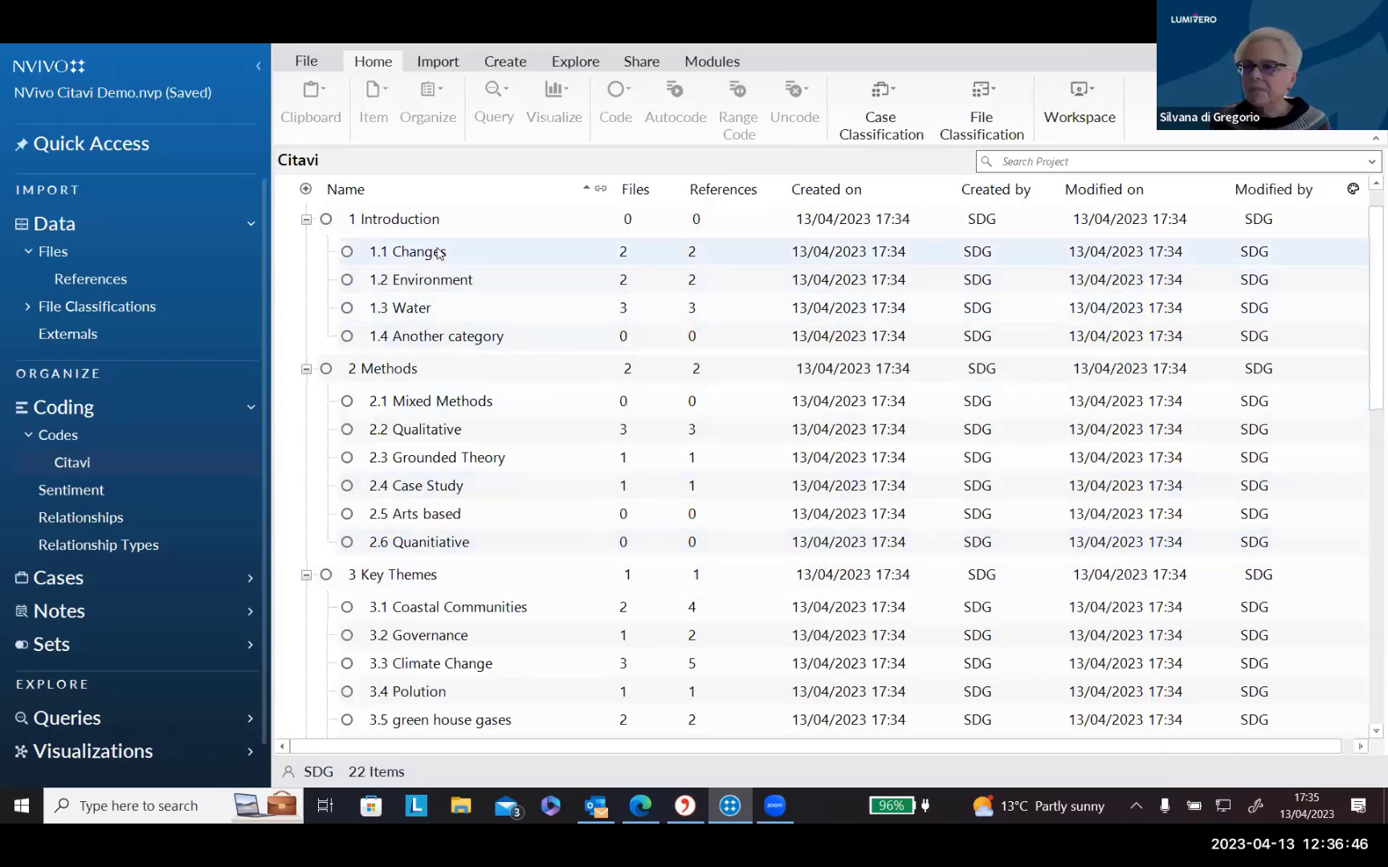
Reopen the "Oil, fisheries and coastal communities" PDF with the navigation collapsed and show its annotations.
left_click(140, 287)
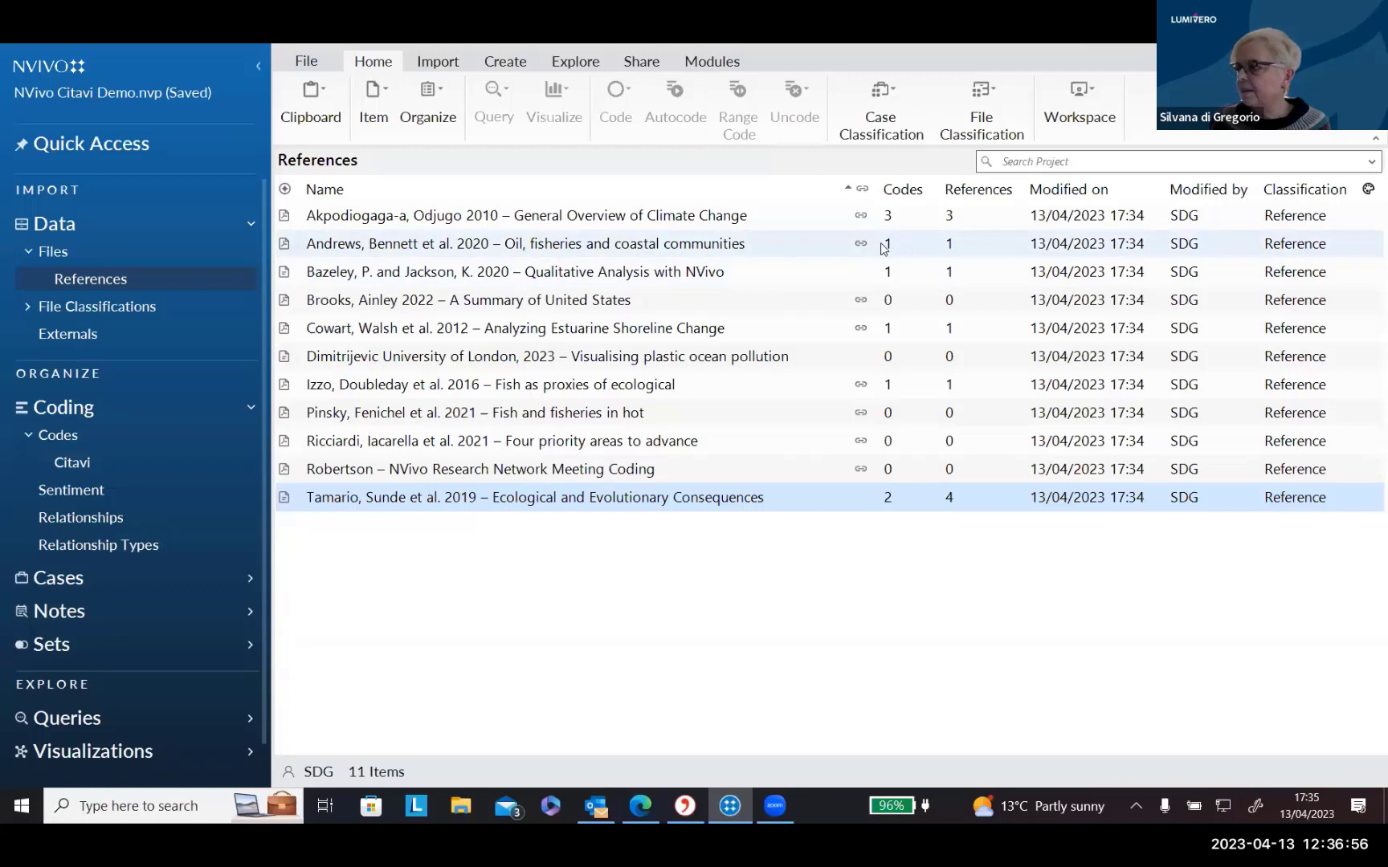
double_click(595, 252)
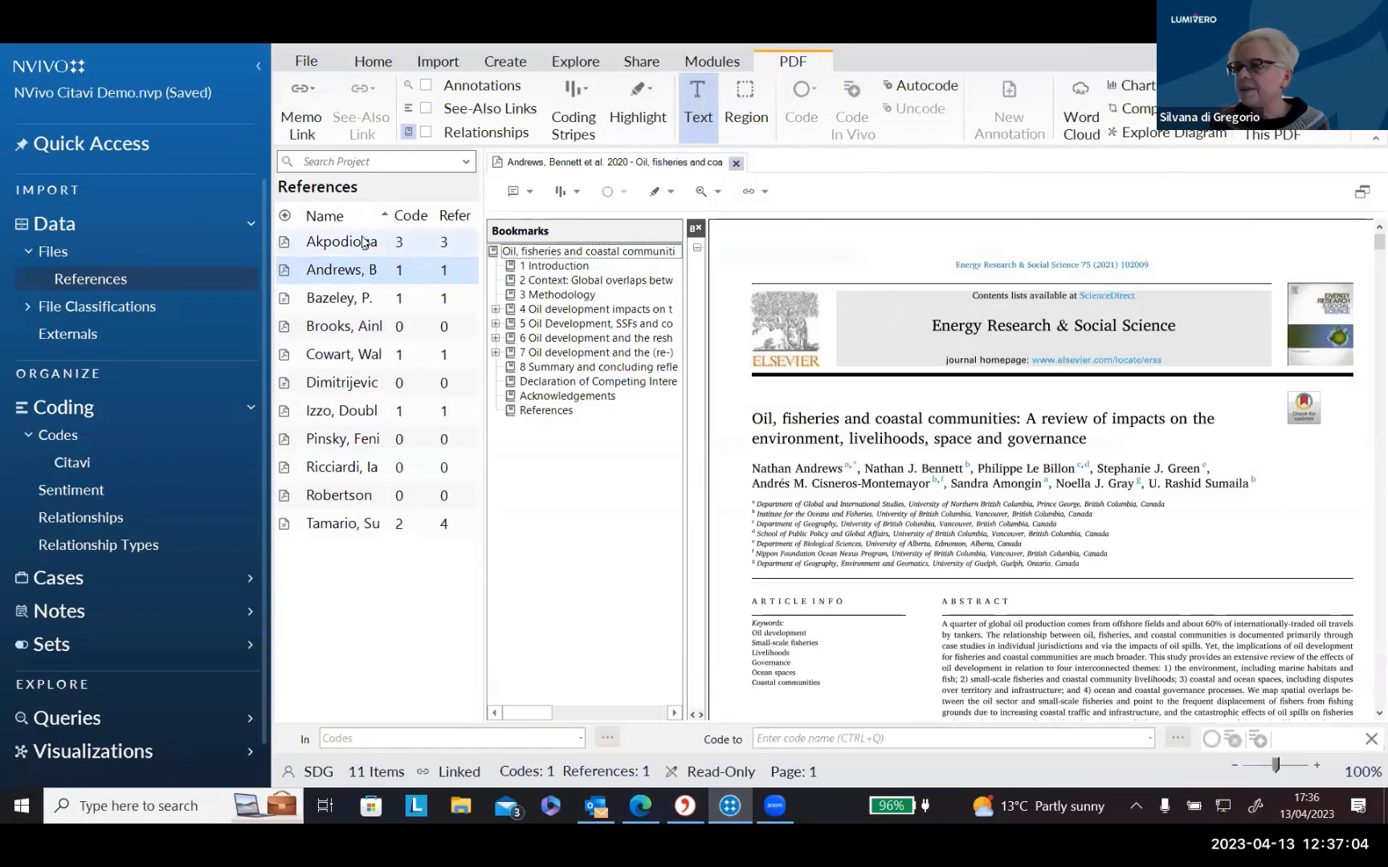
left_click(259, 68)
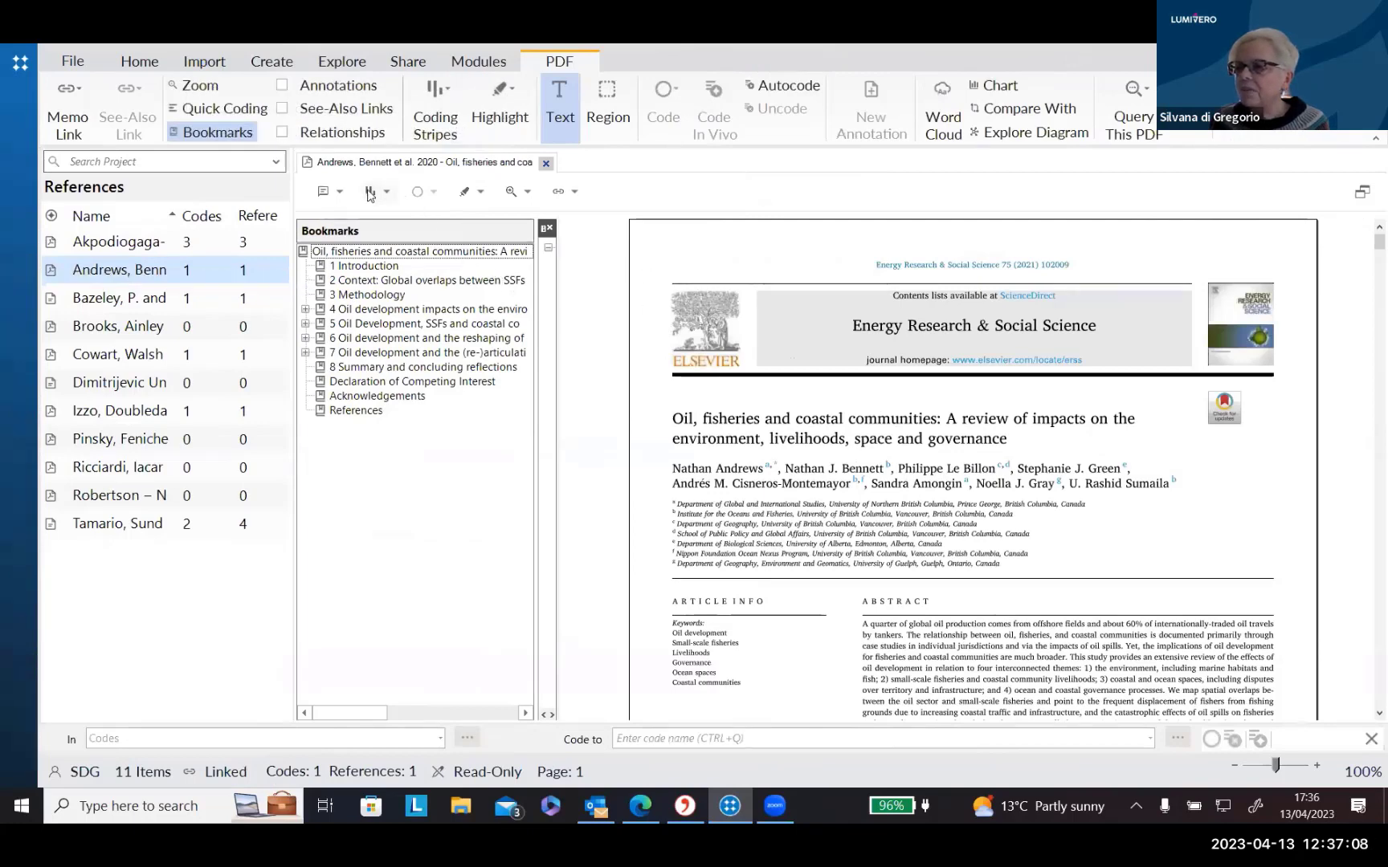
left_click(340, 195)
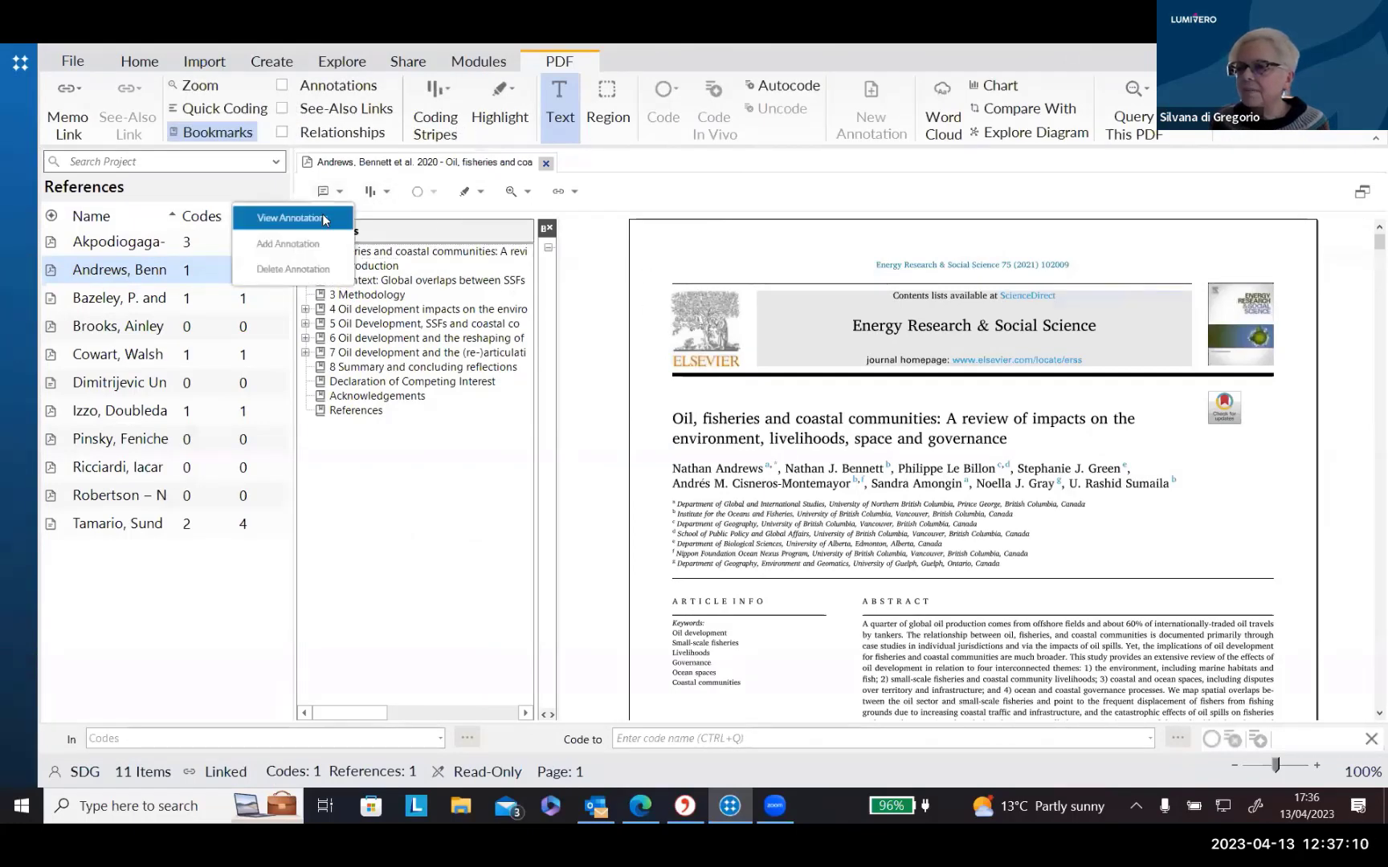
left_click(321, 218)
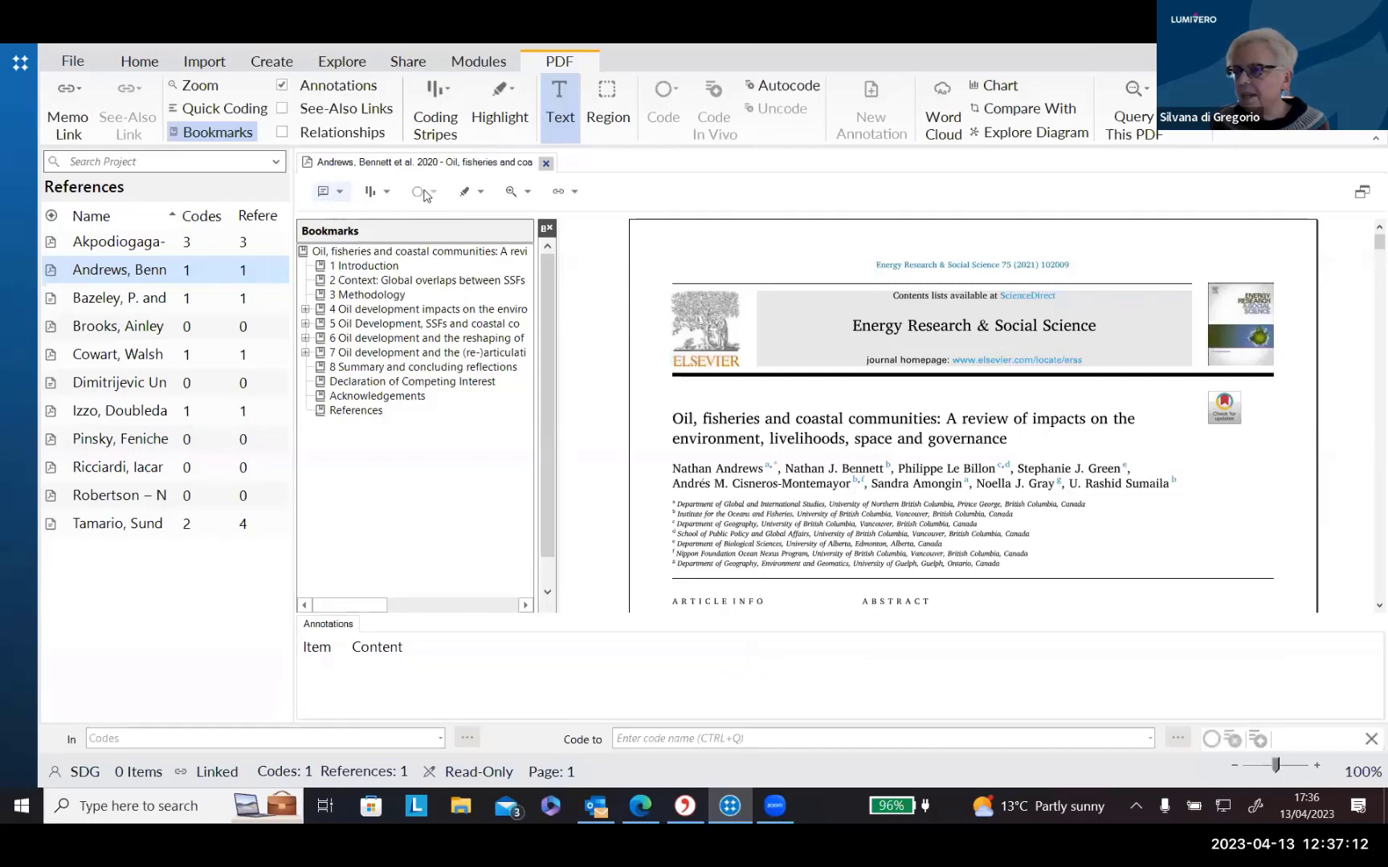
Show all coding stripes for the PDF and highlight the Introduction passage coded at 1.2 Environment.
left_click(384, 193)
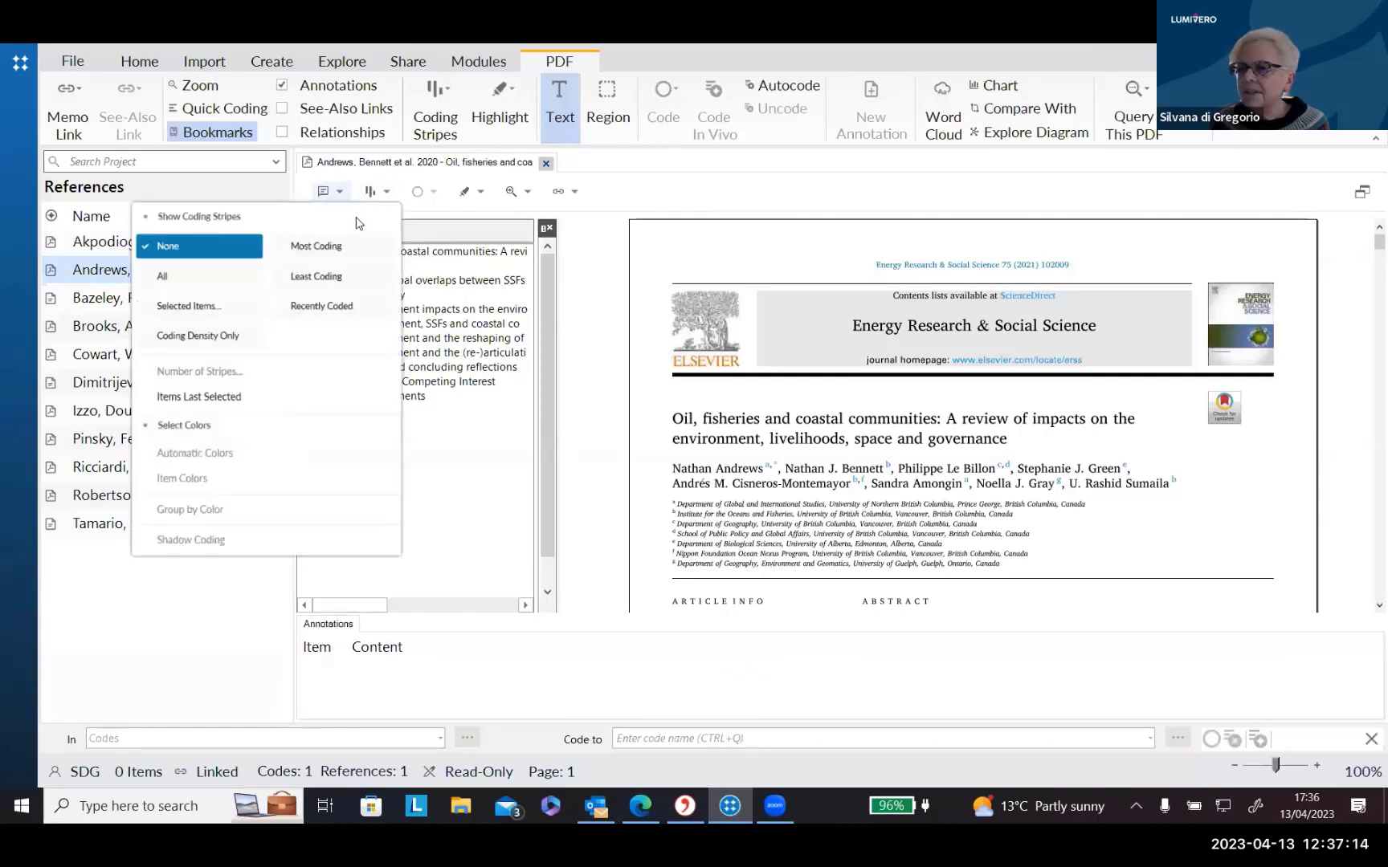
left_click(203, 287)
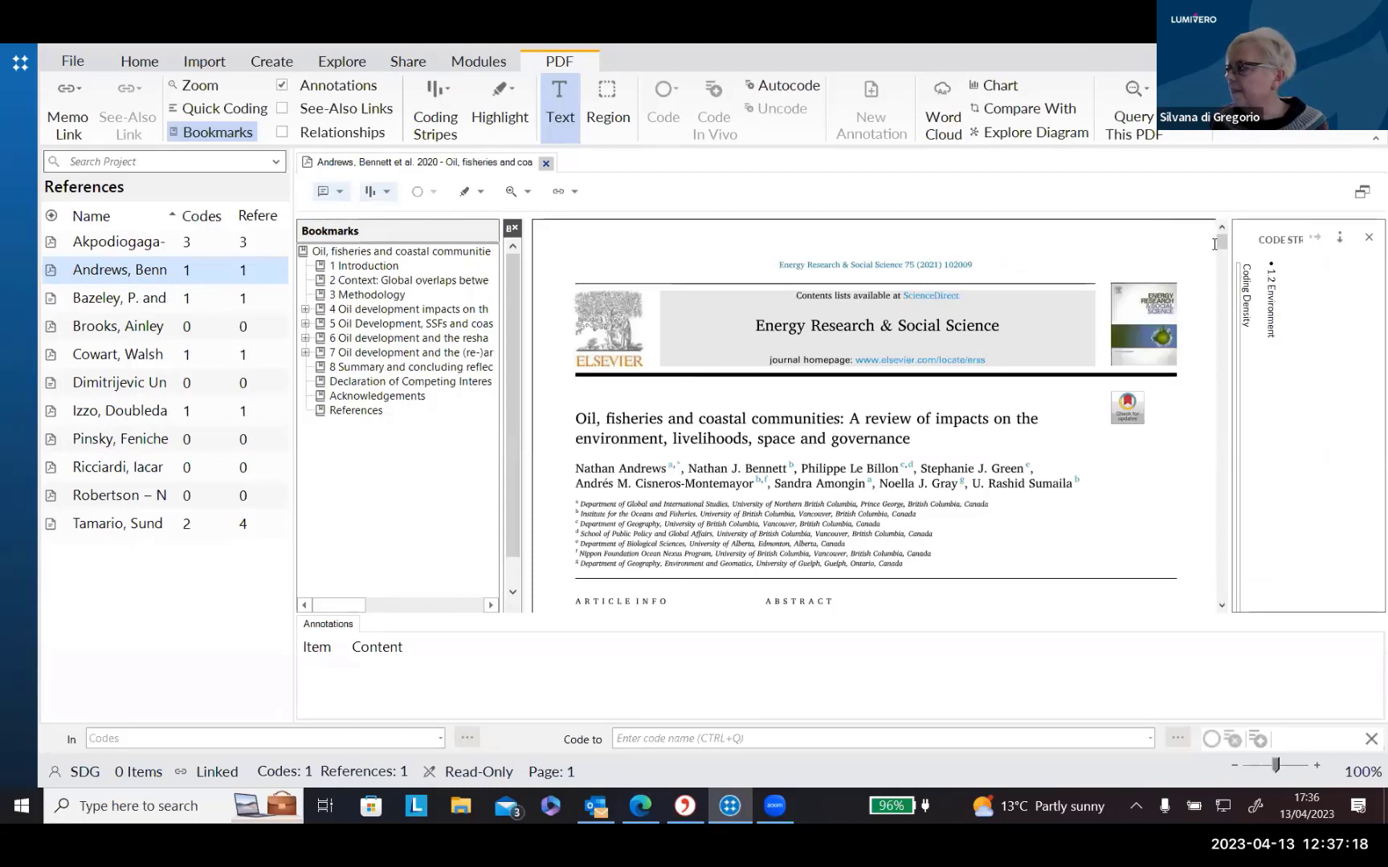
left_click_drag(1219, 243, 1218, 257)
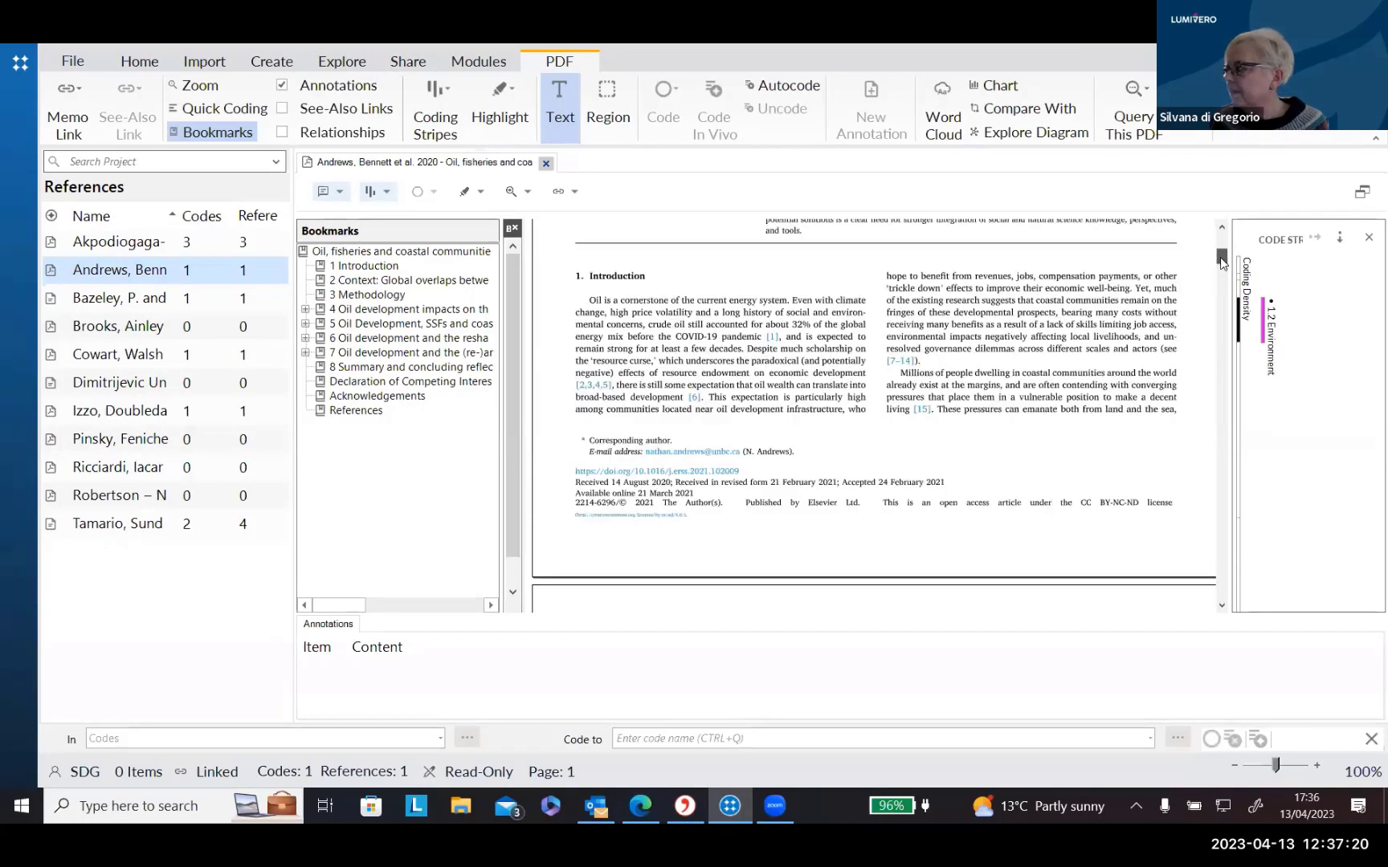
left_click(1264, 313)
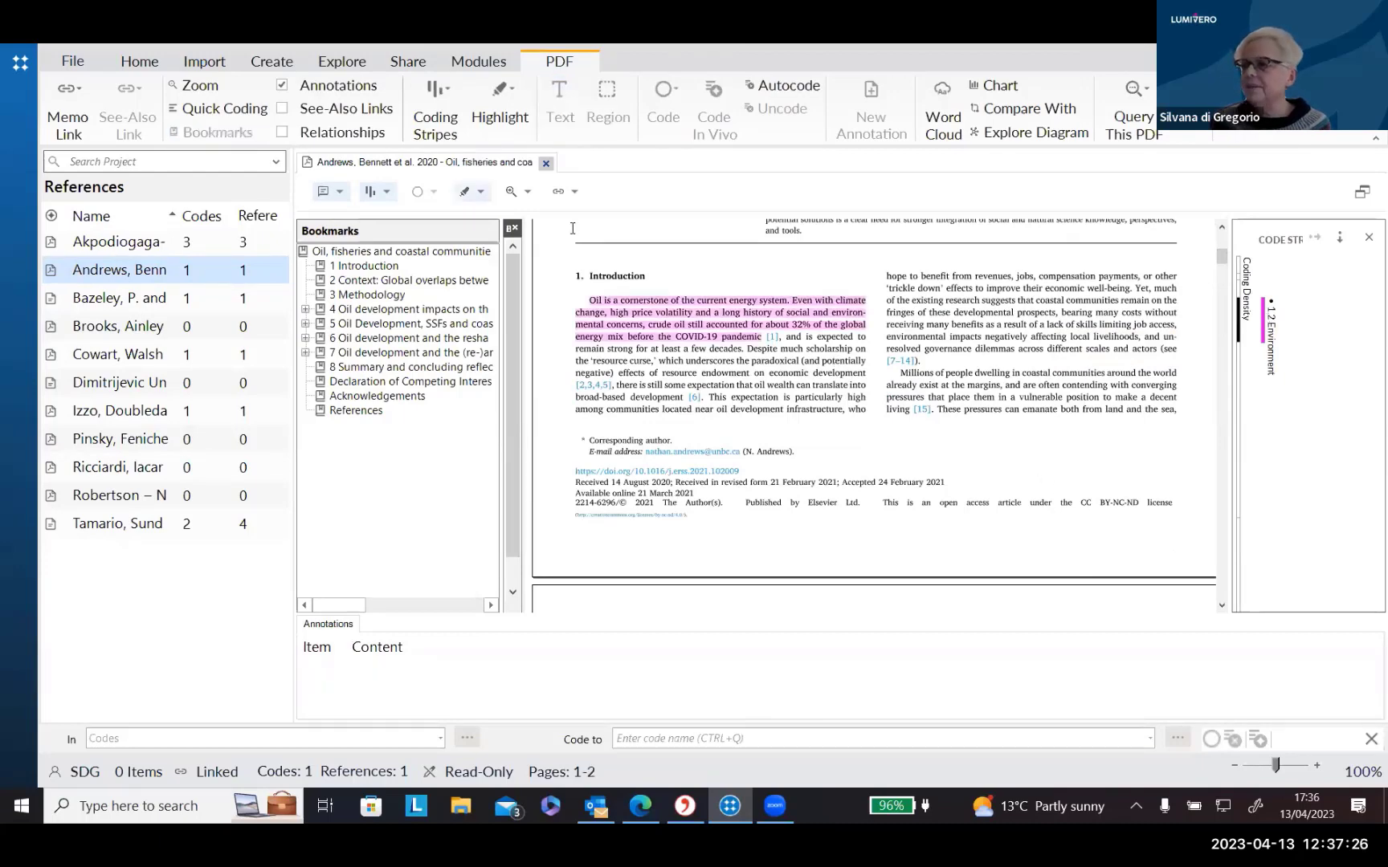
Close the PDF and open the memo linked to the "Oil, fisheries and coastal communities" reference.
left_click(546, 164)
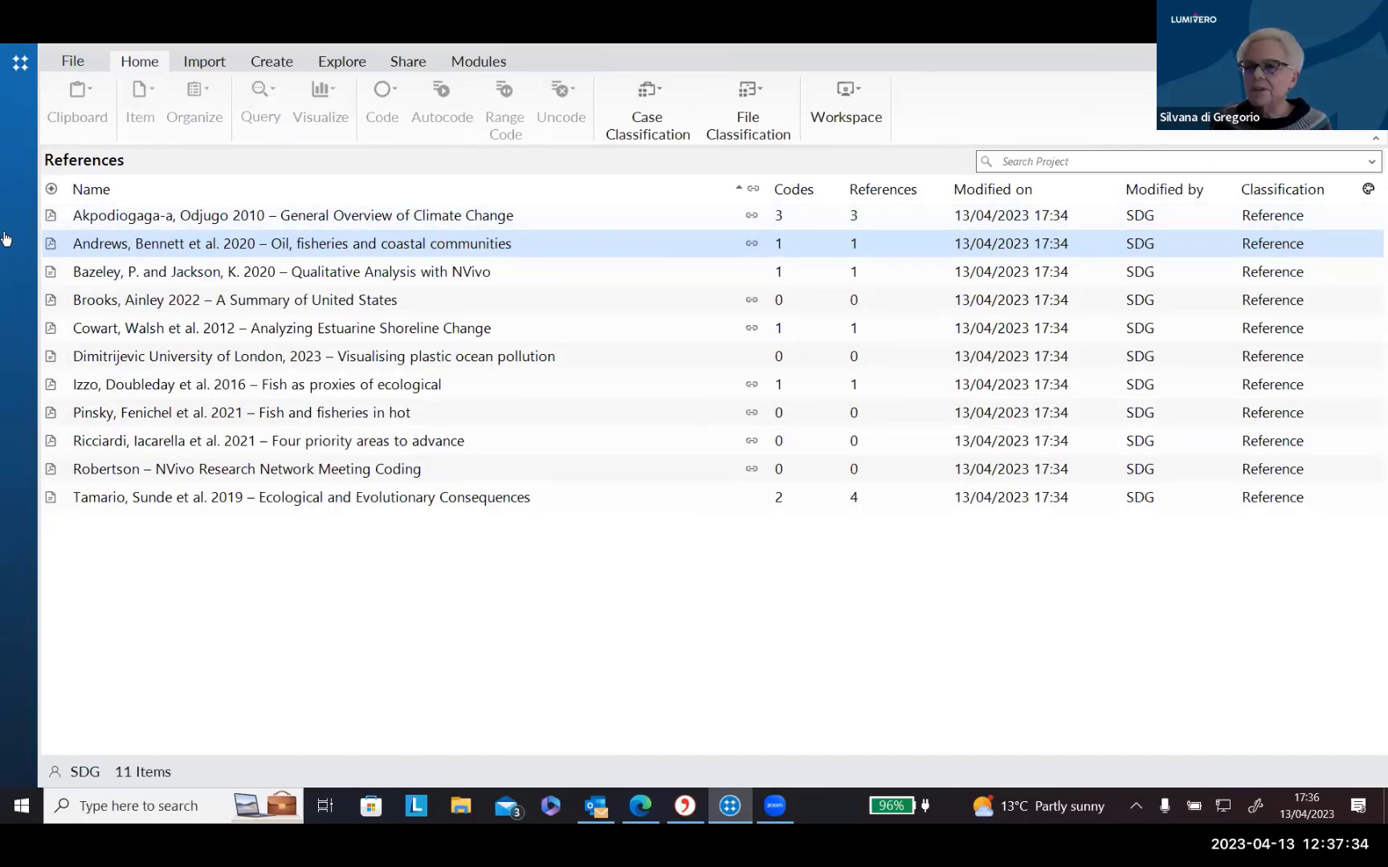
left_click(5, 238)
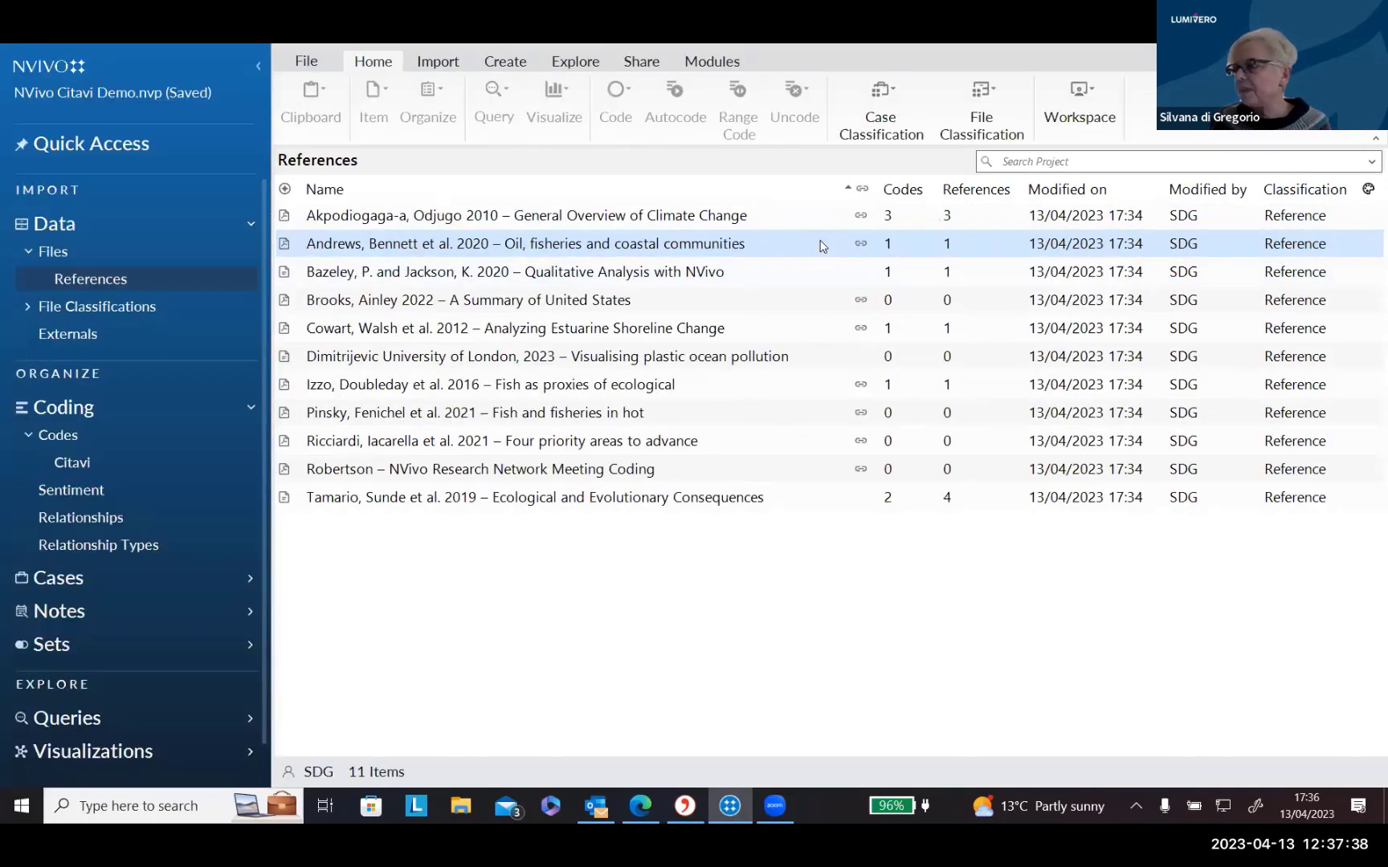
right_click(821, 244)
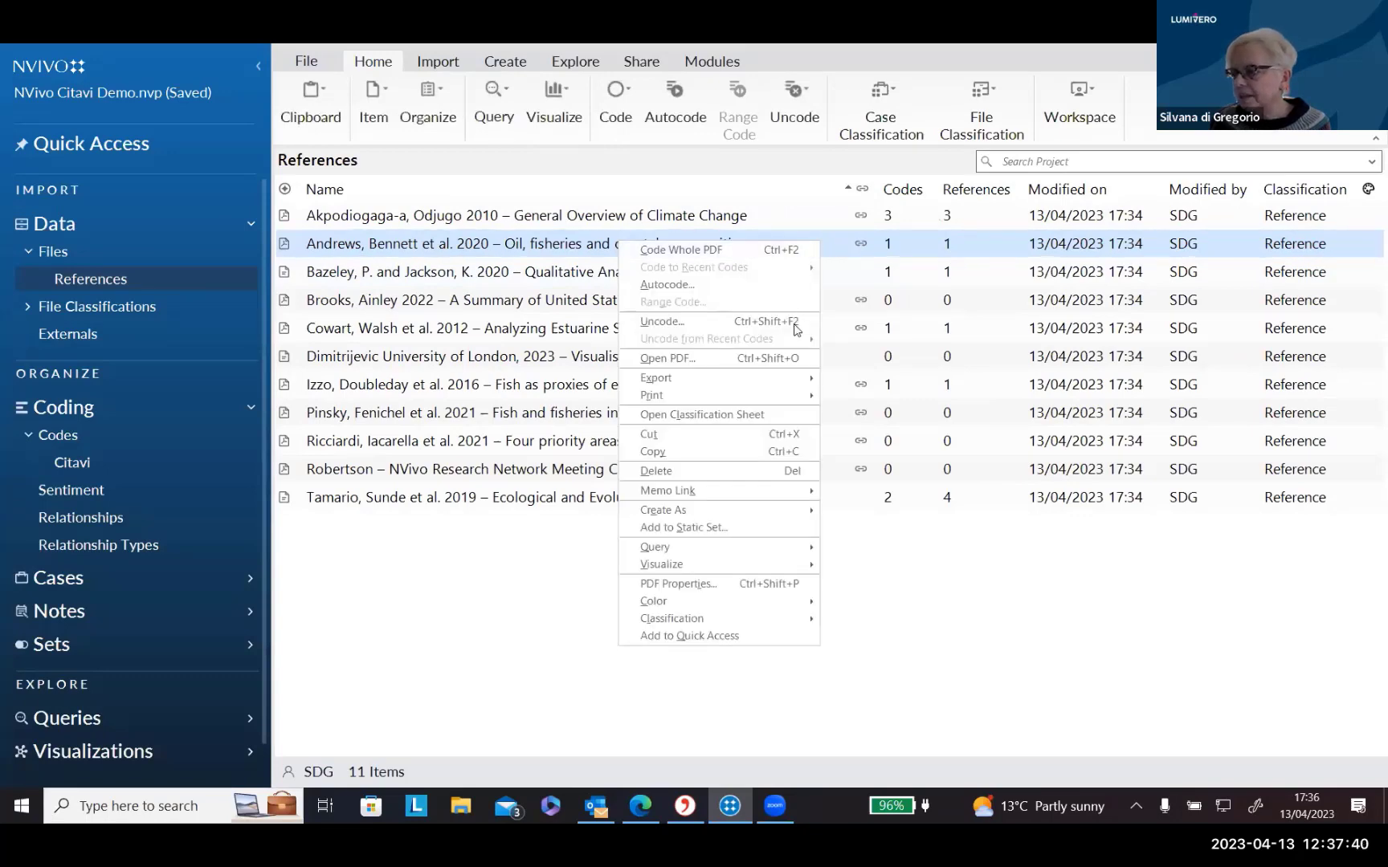
mouse_move(801, 490)
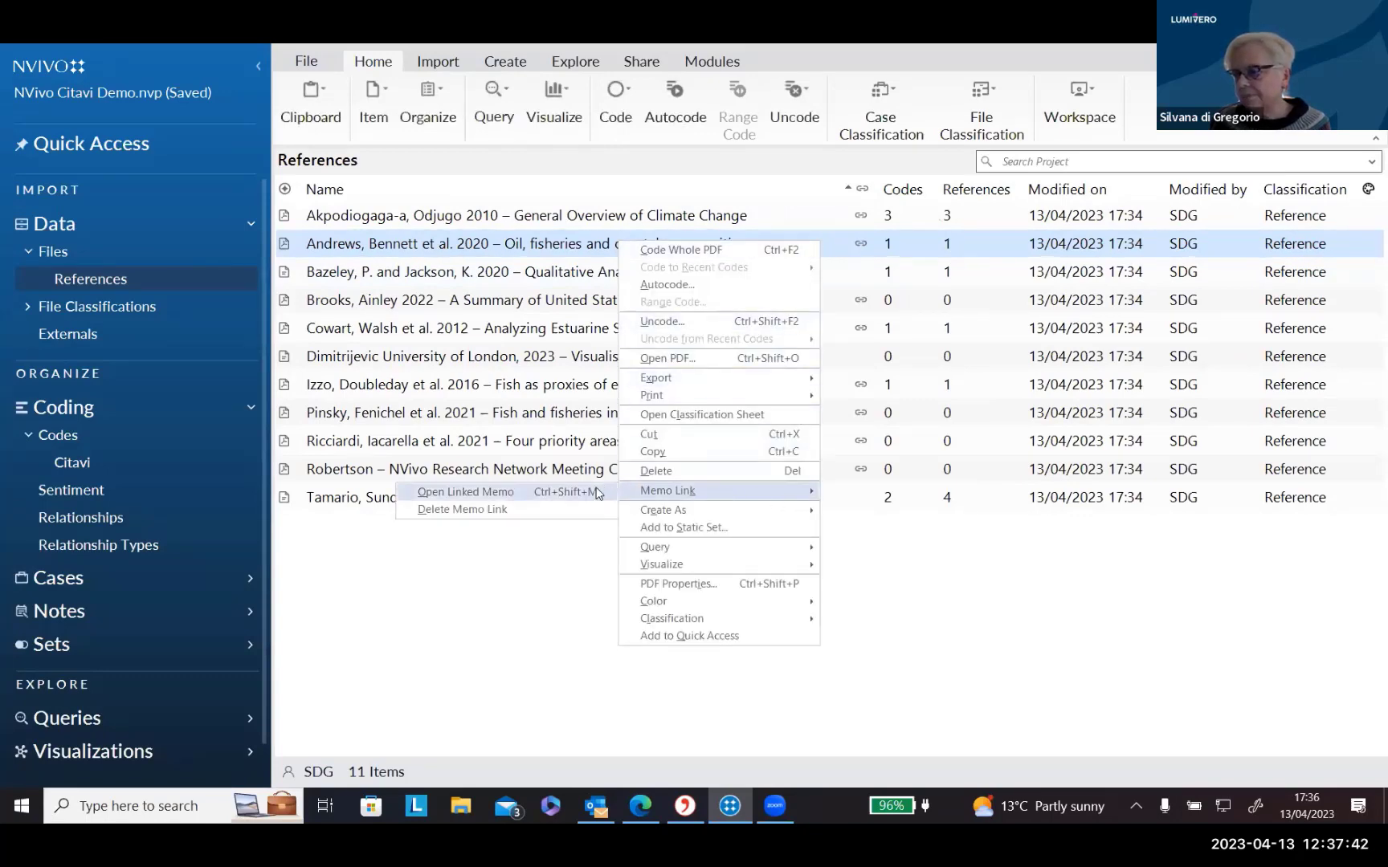
left_click(595, 493)
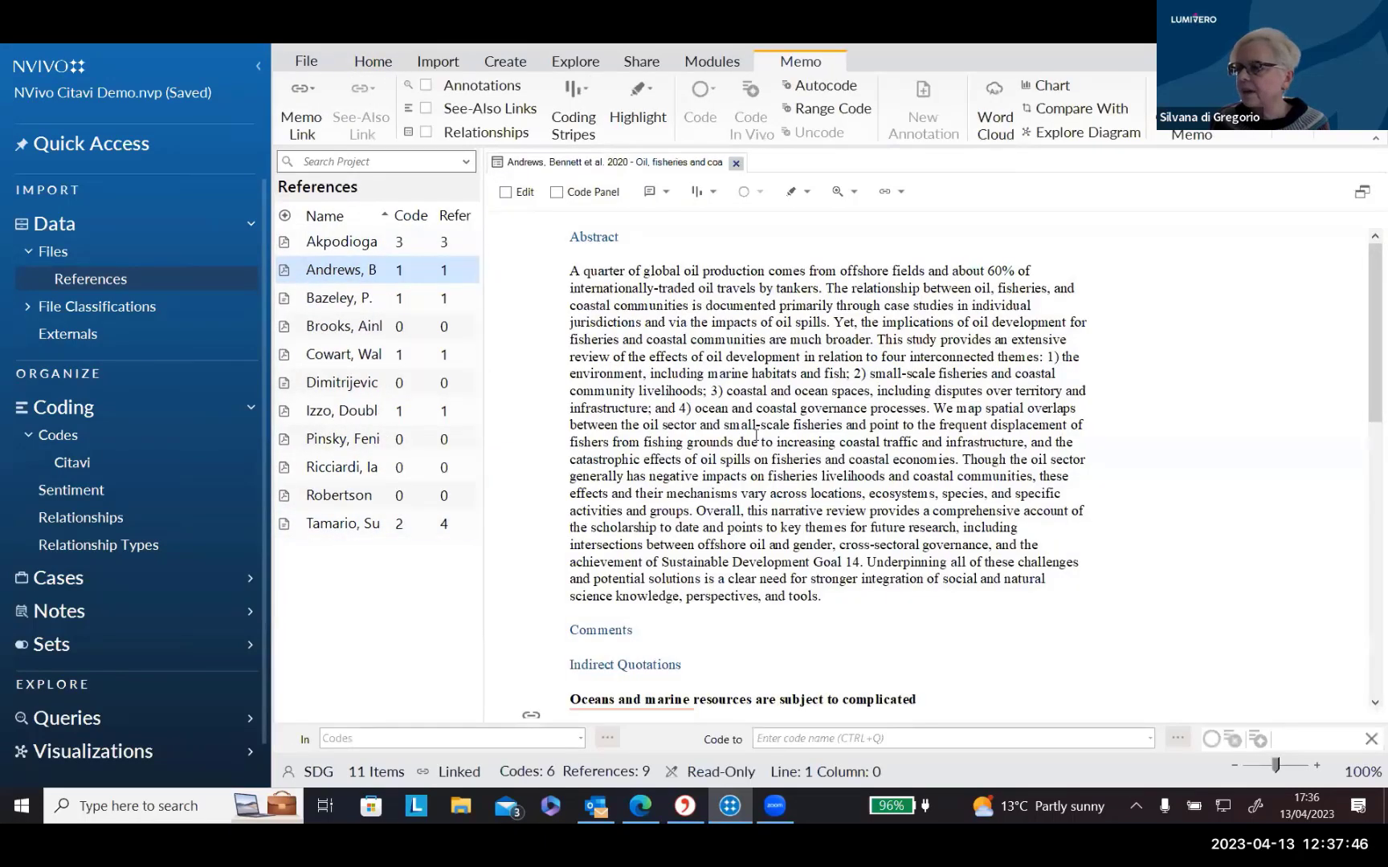
Examine the linked memo's abstract, comments, indirect quotations and summaries brought over from Citavi.
scroll(747, 413, "down", 3)
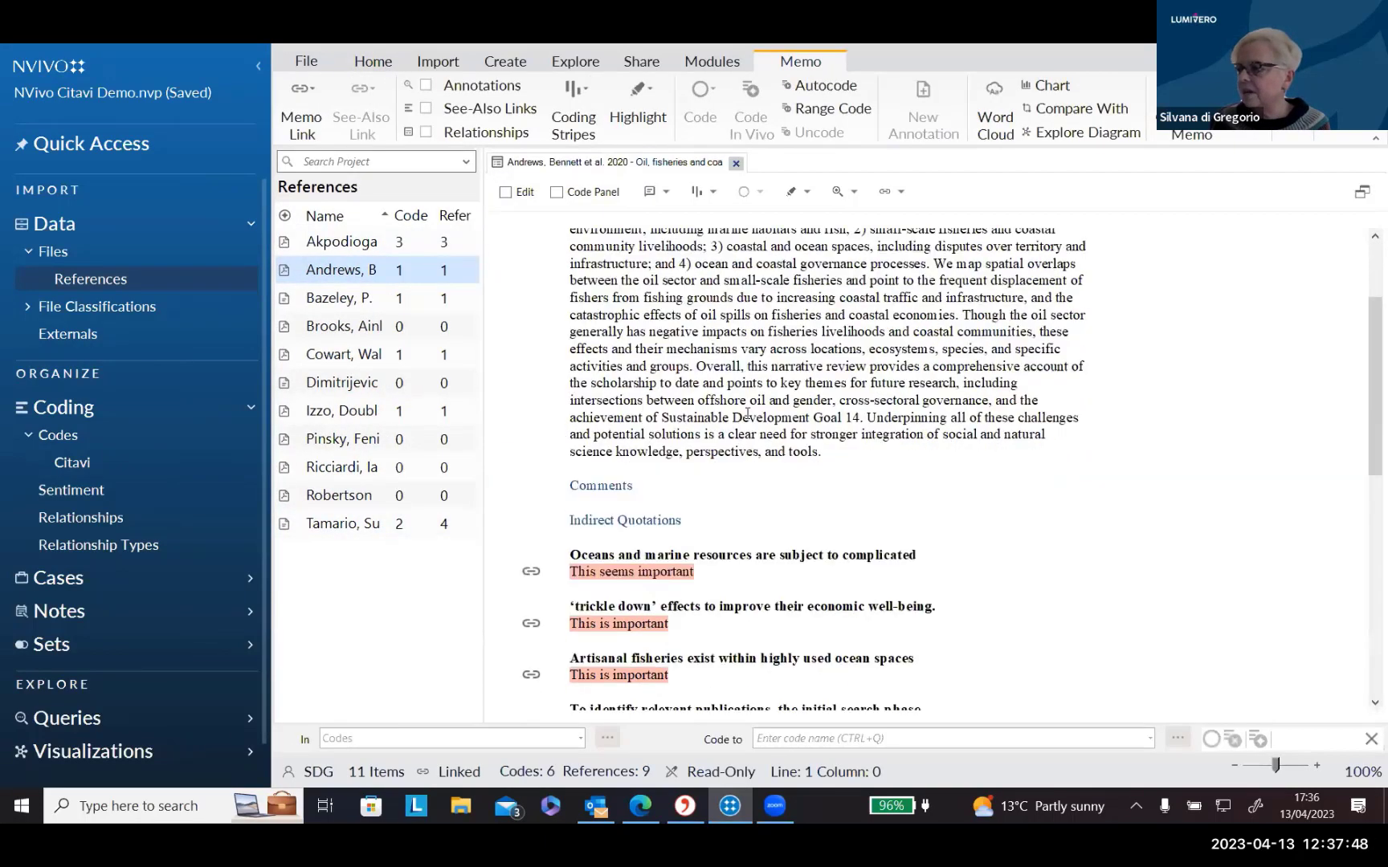
scroll(746, 414, "down", 3)
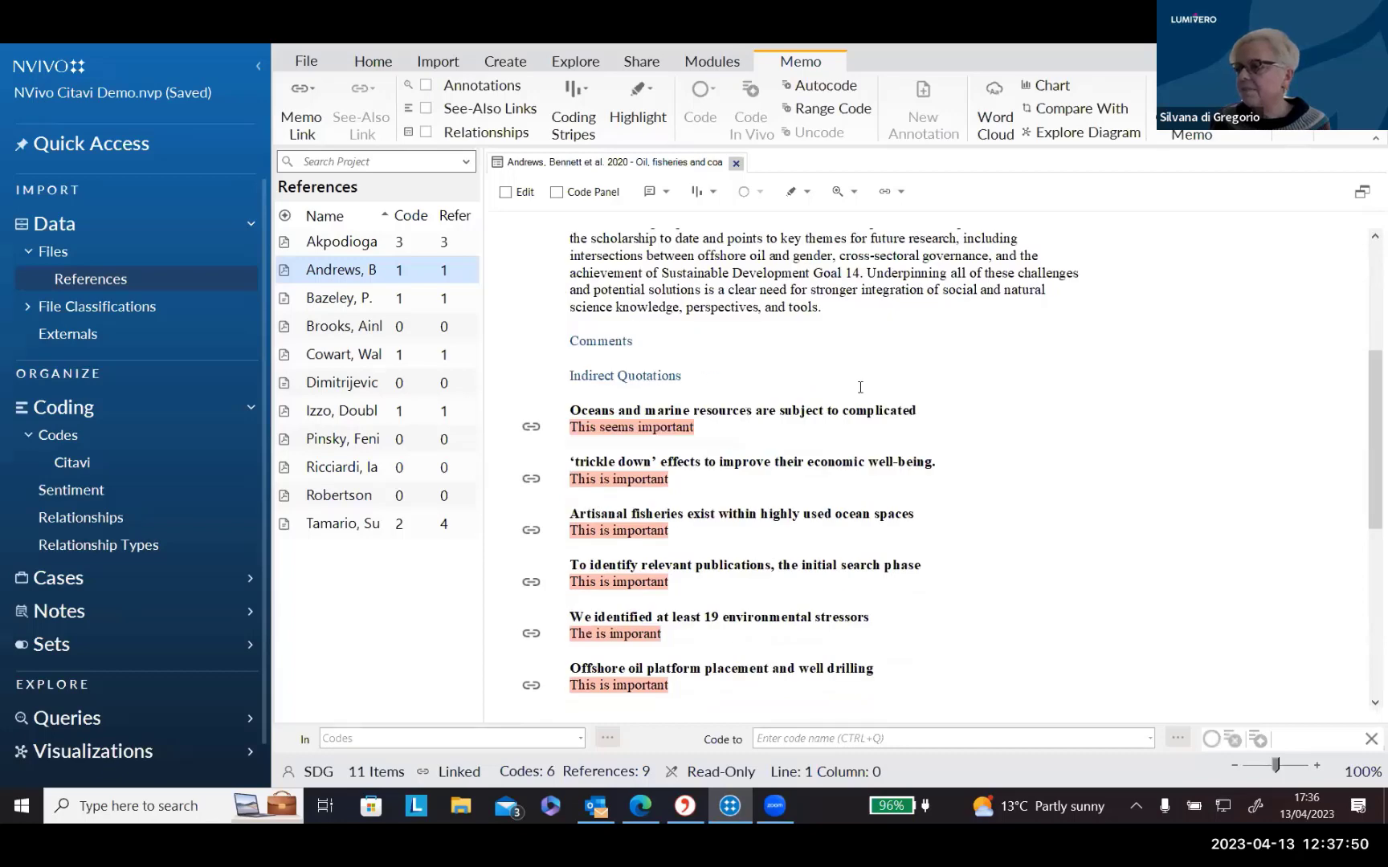
scroll(914, 410, "down", 3)
scroll(915, 409, "down", 3)
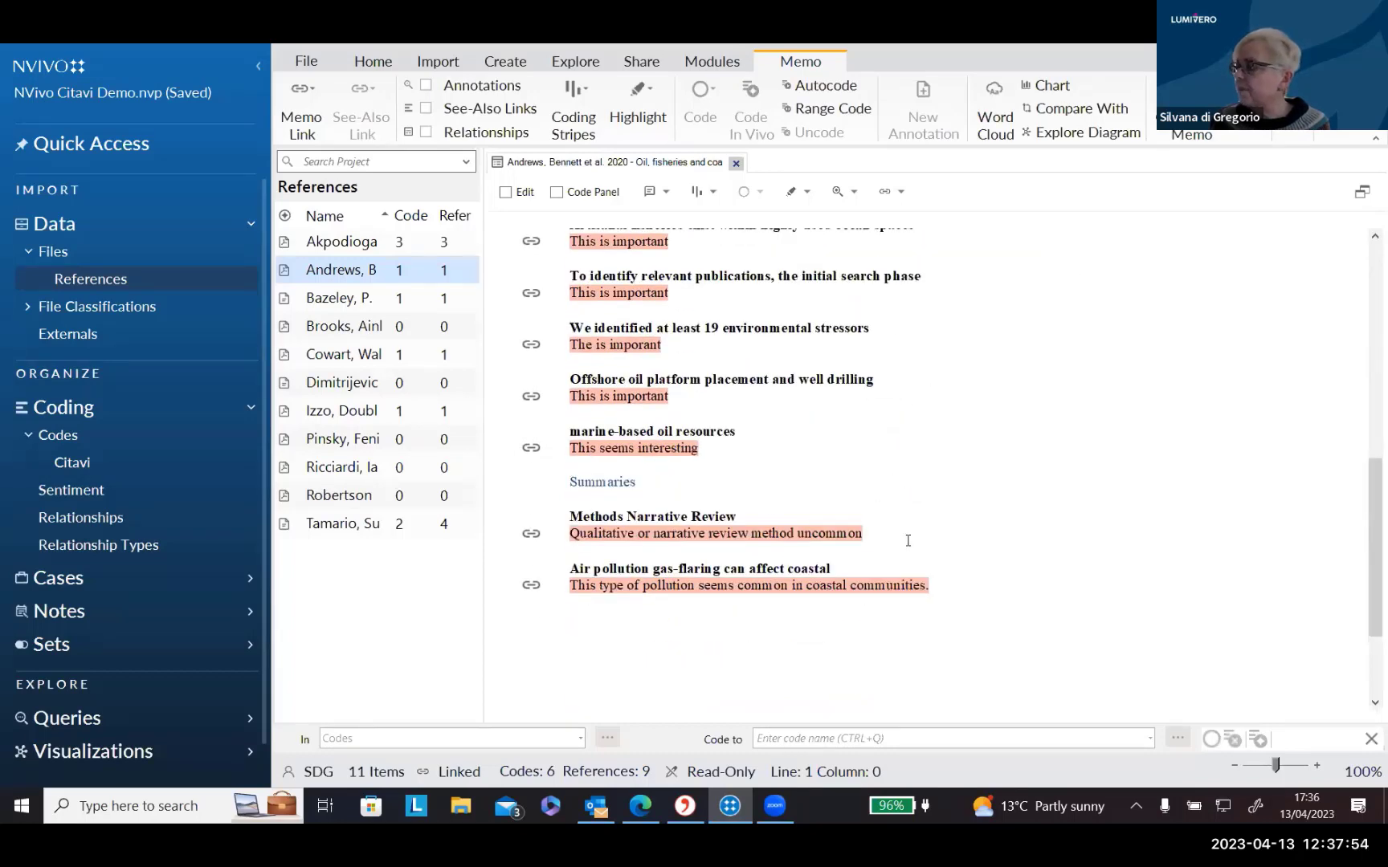
scroll(909, 541, "up", 8)
scroll(908, 541, "down", 2)
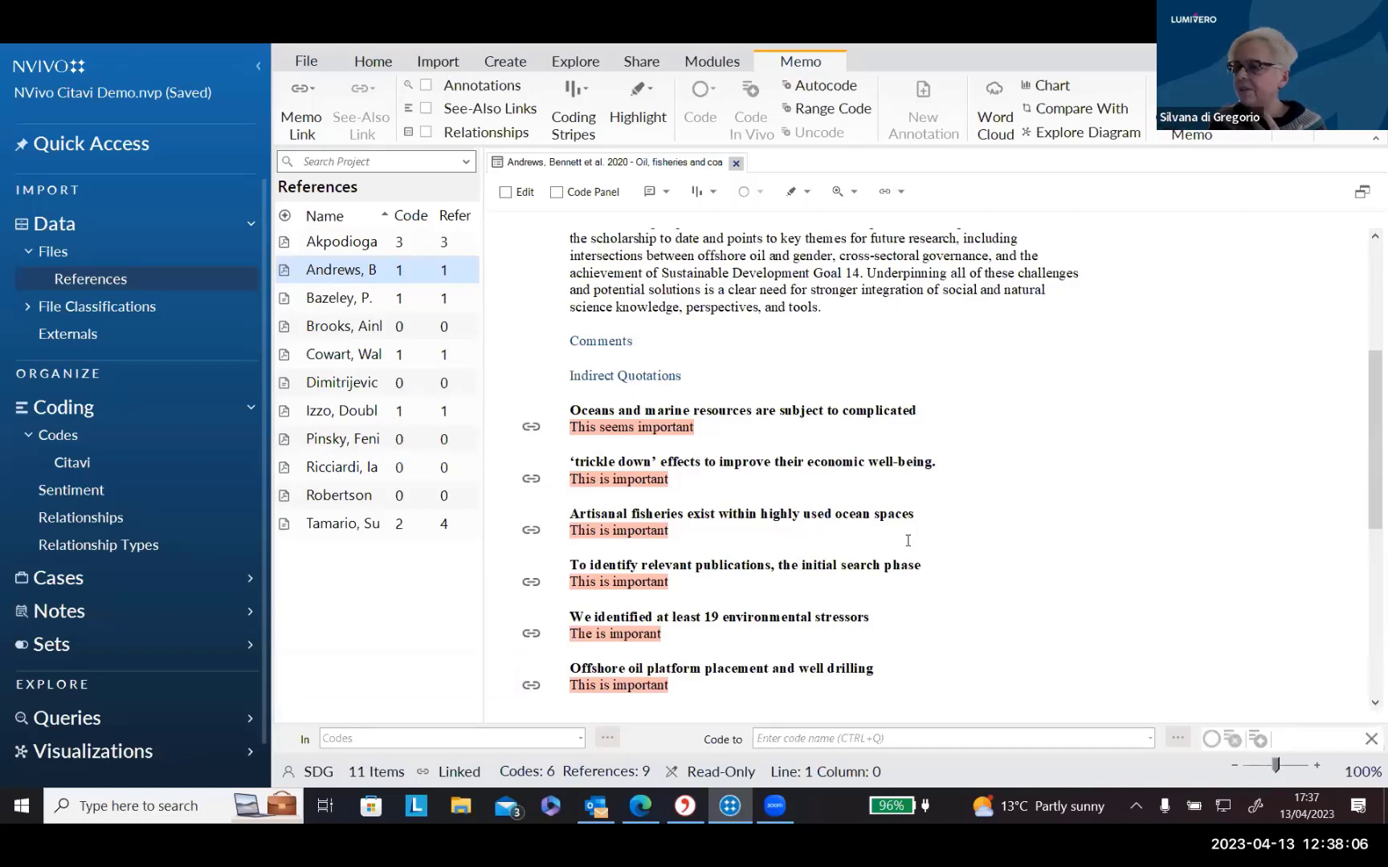
scroll(992, 515, "down", 5)
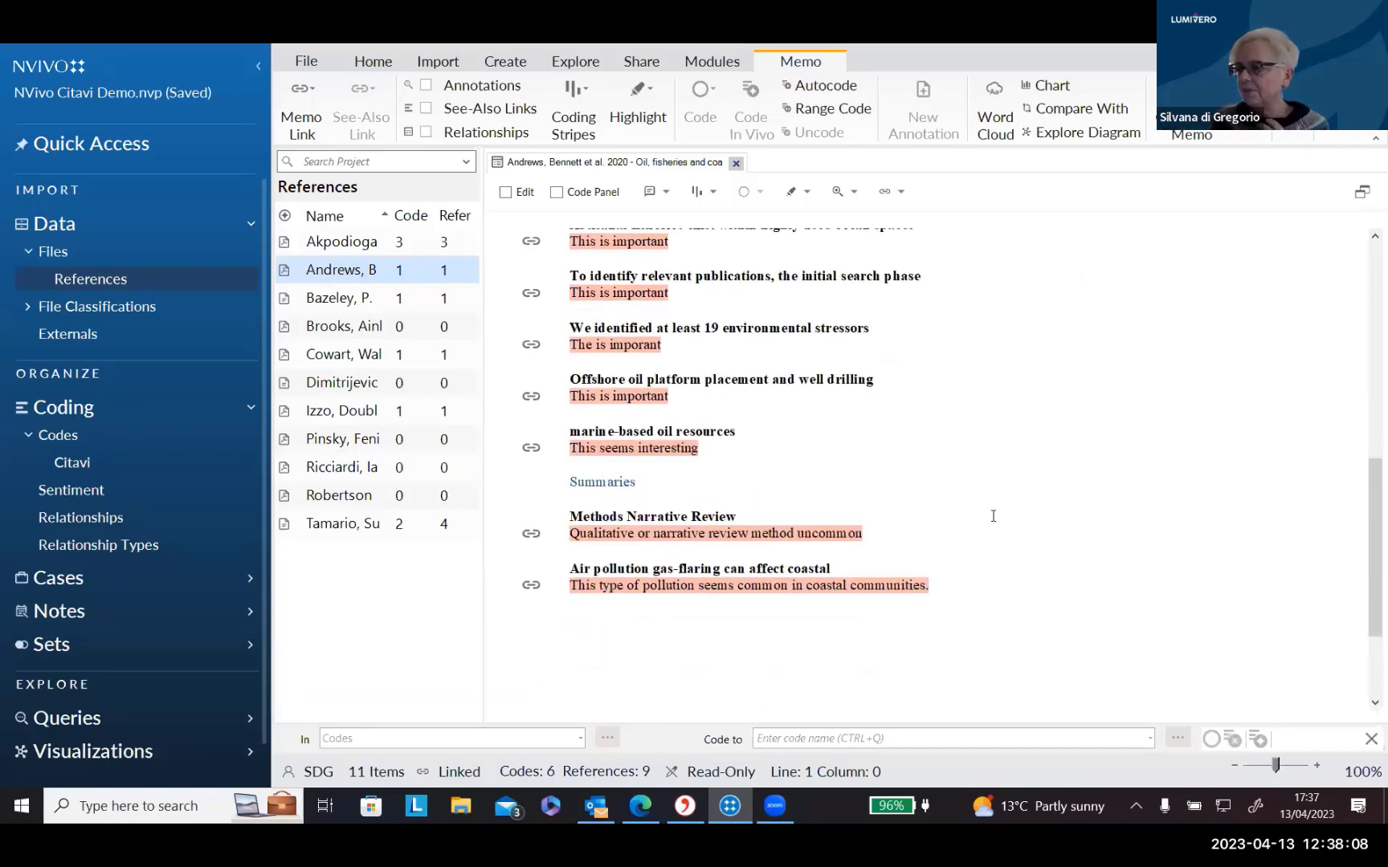
scroll(992, 516, "up", 6)
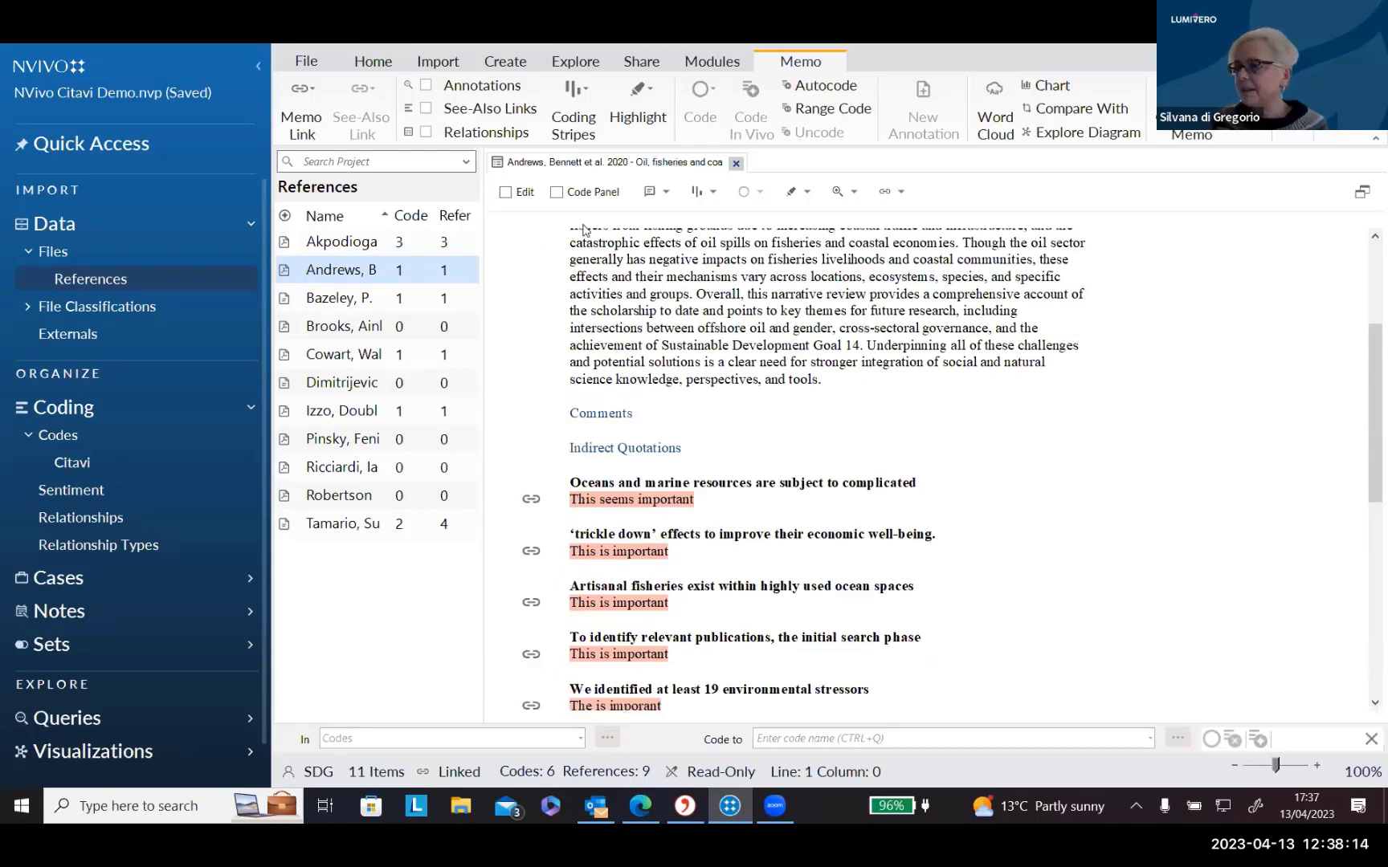
Show all coding stripes for the memo and review the codes beside its indirect quotations.
left_click(712, 194)
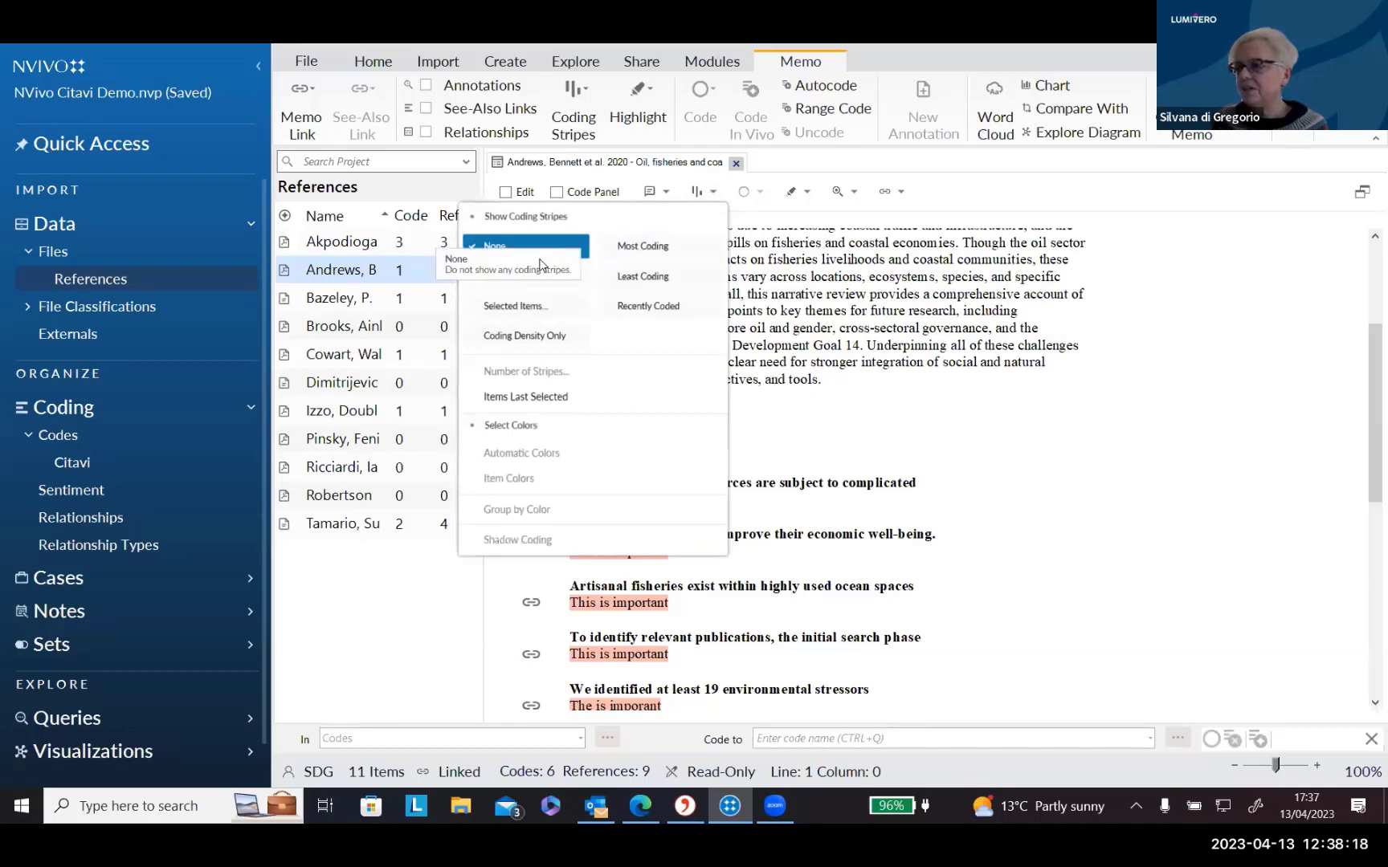
left_click(494, 275)
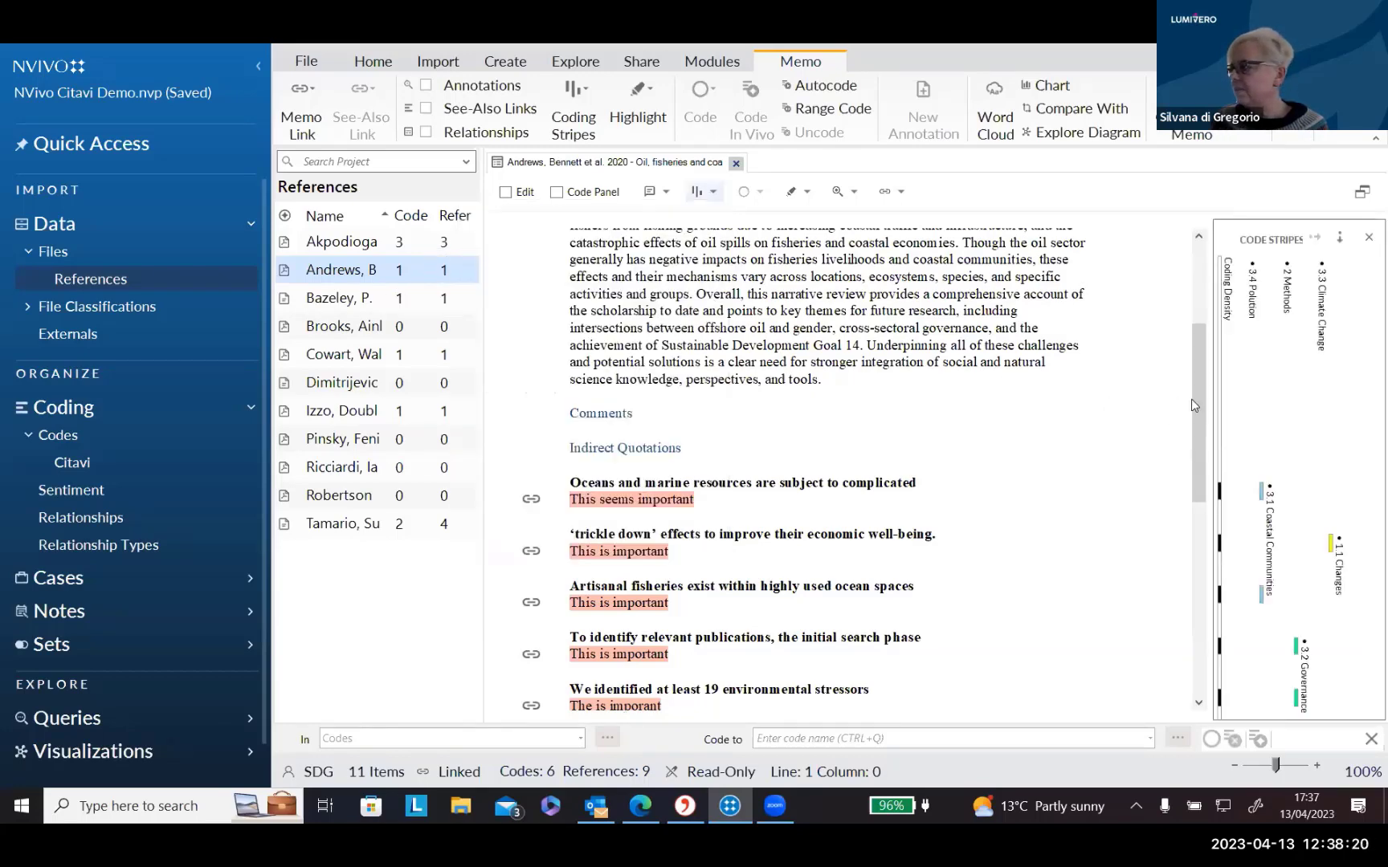
left_click_drag(1195, 394, 1195, 434)
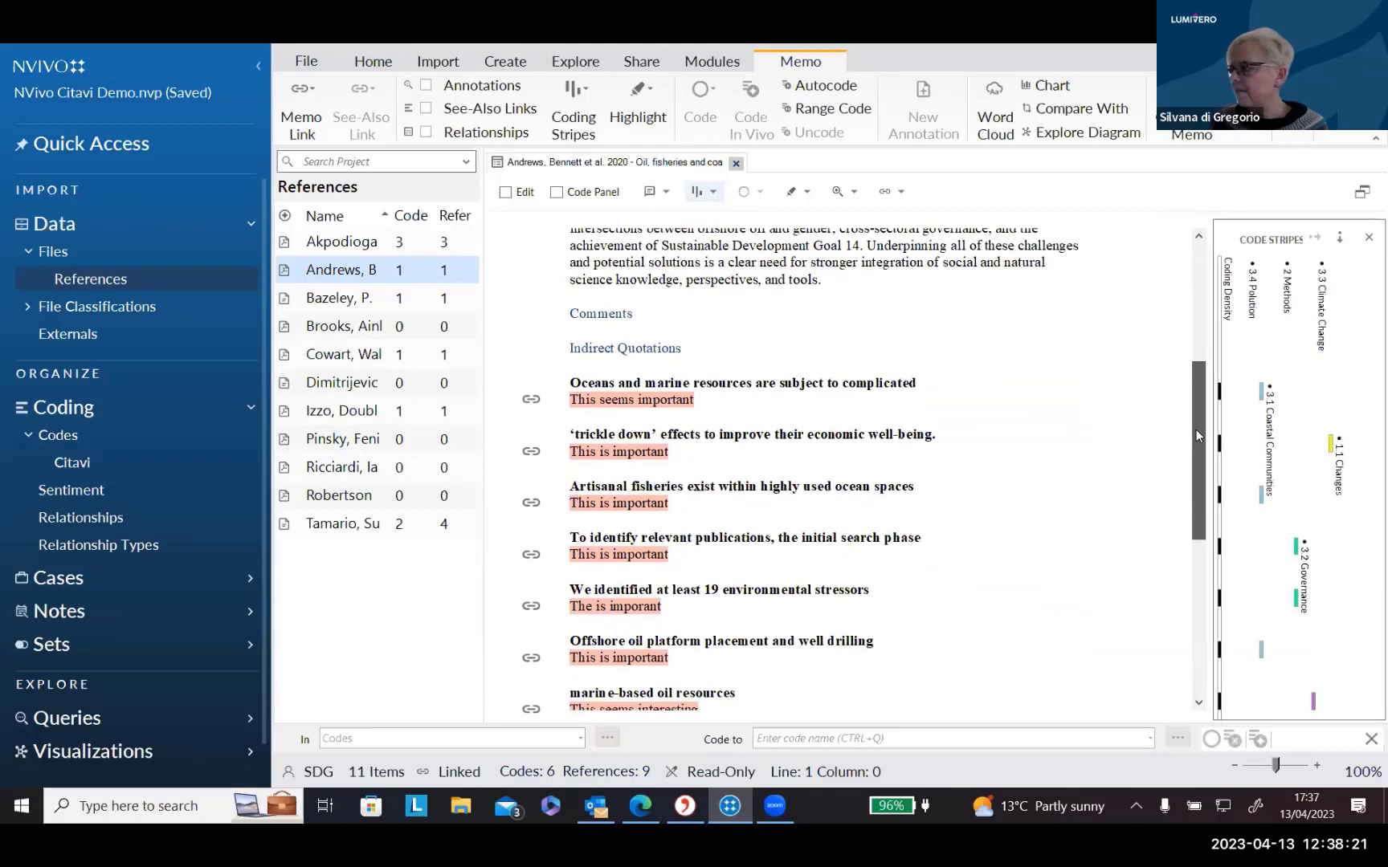
Highlight the memo passages coded at 3.2 Governance, followed by those coded at 3.1 Coastal Communities.
left_click(1298, 553)
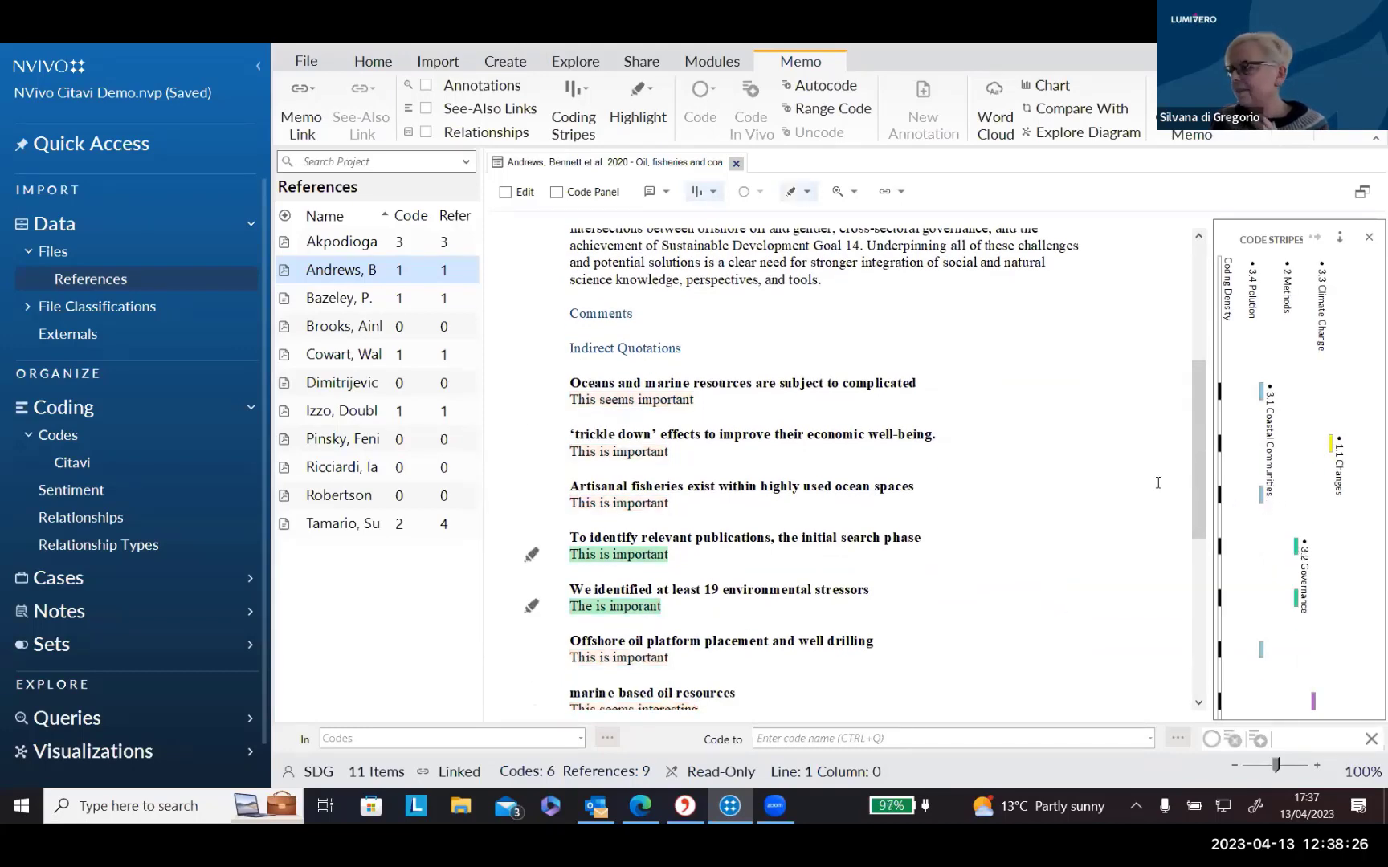
left_click_drag(1201, 468, 1202, 523)
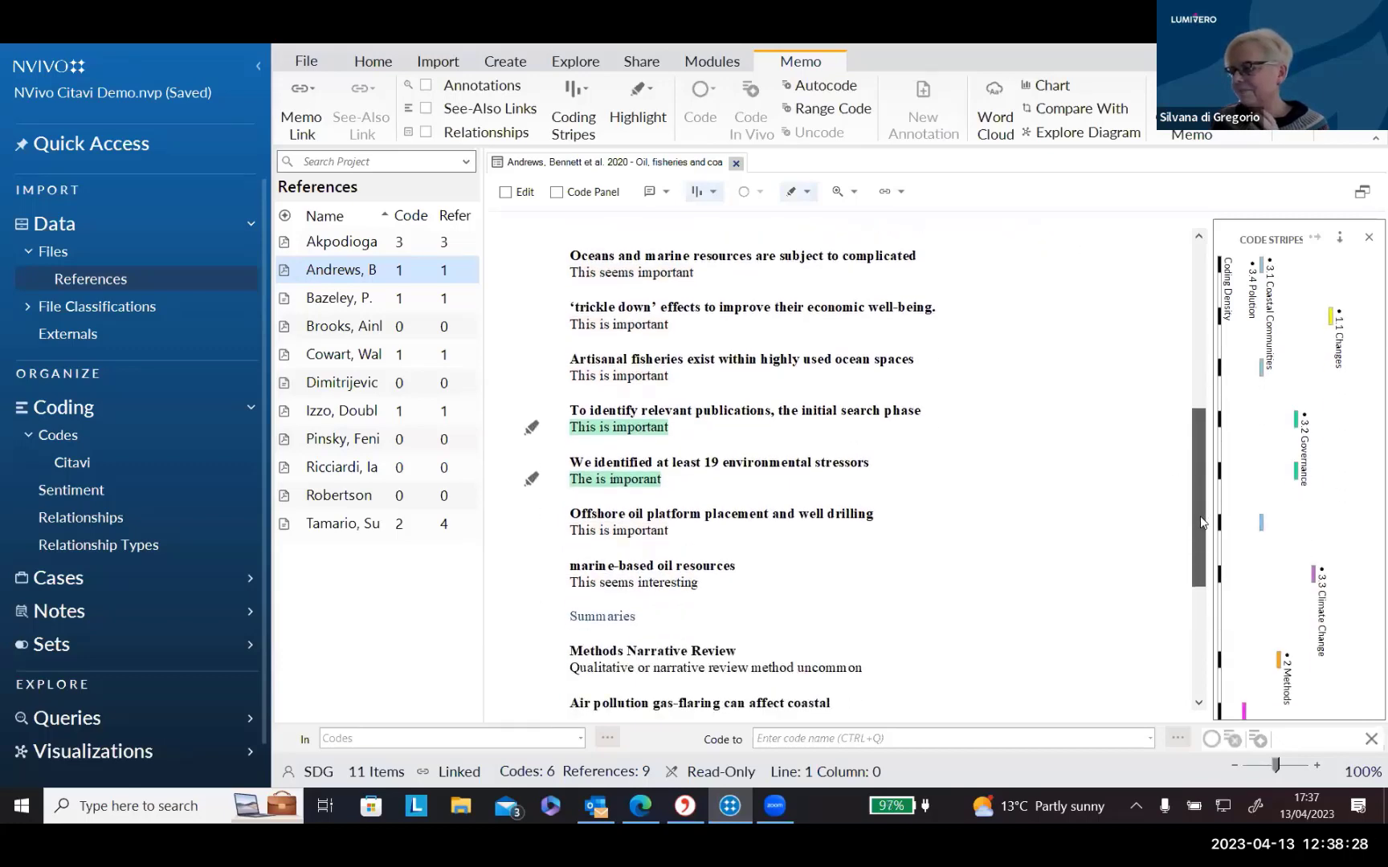
left_click(1261, 527)
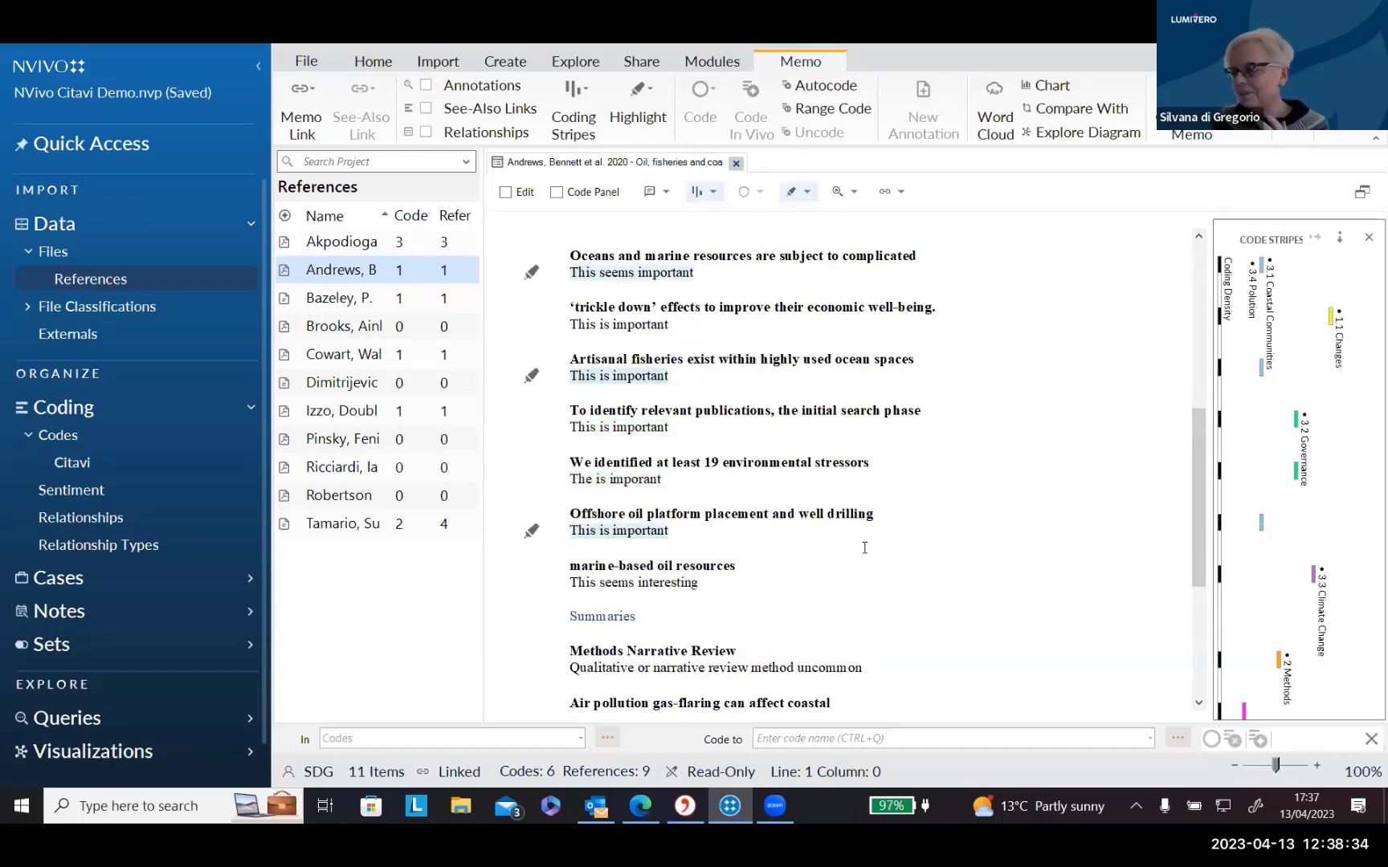
scroll(864, 548, "down", 3)
scroll(864, 548, "up", 8)
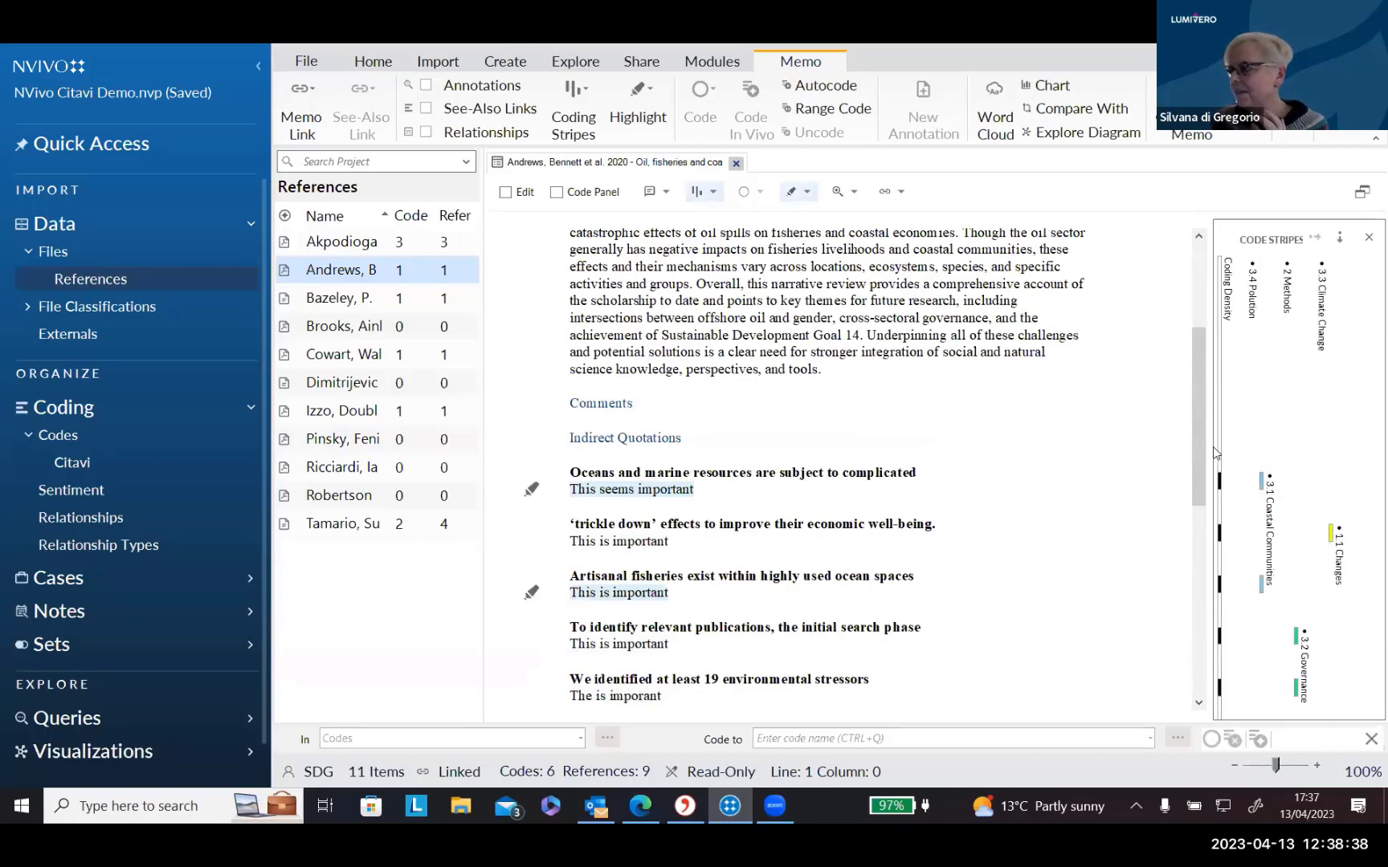
Show the memo's see-also links and open the PDF passage linked to the "Artisanal fisheries exist within highly used ocean spaces" quotation.
left_click(886, 193)
left_click(865, 225)
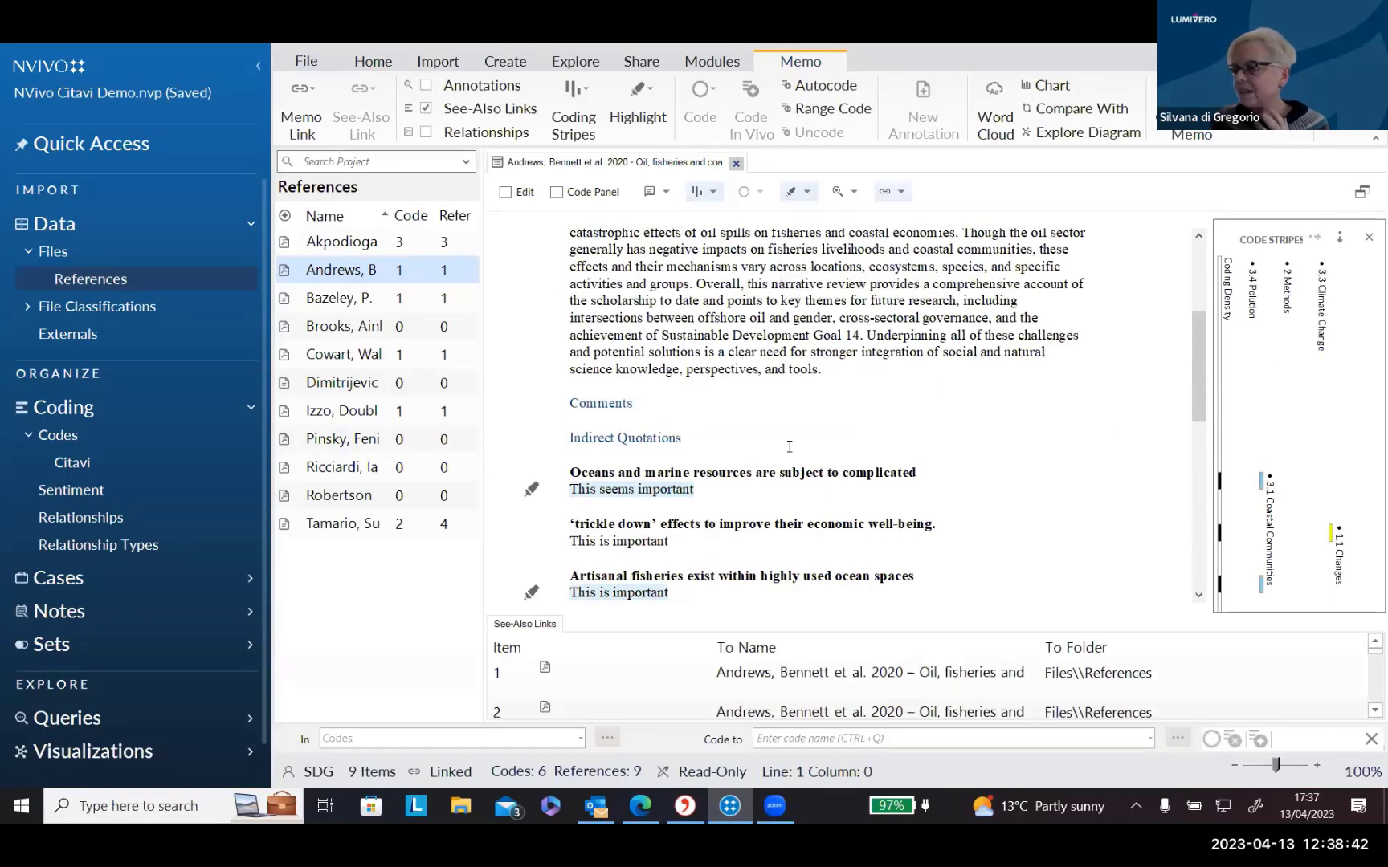
scroll(907, 542, "down", 1)
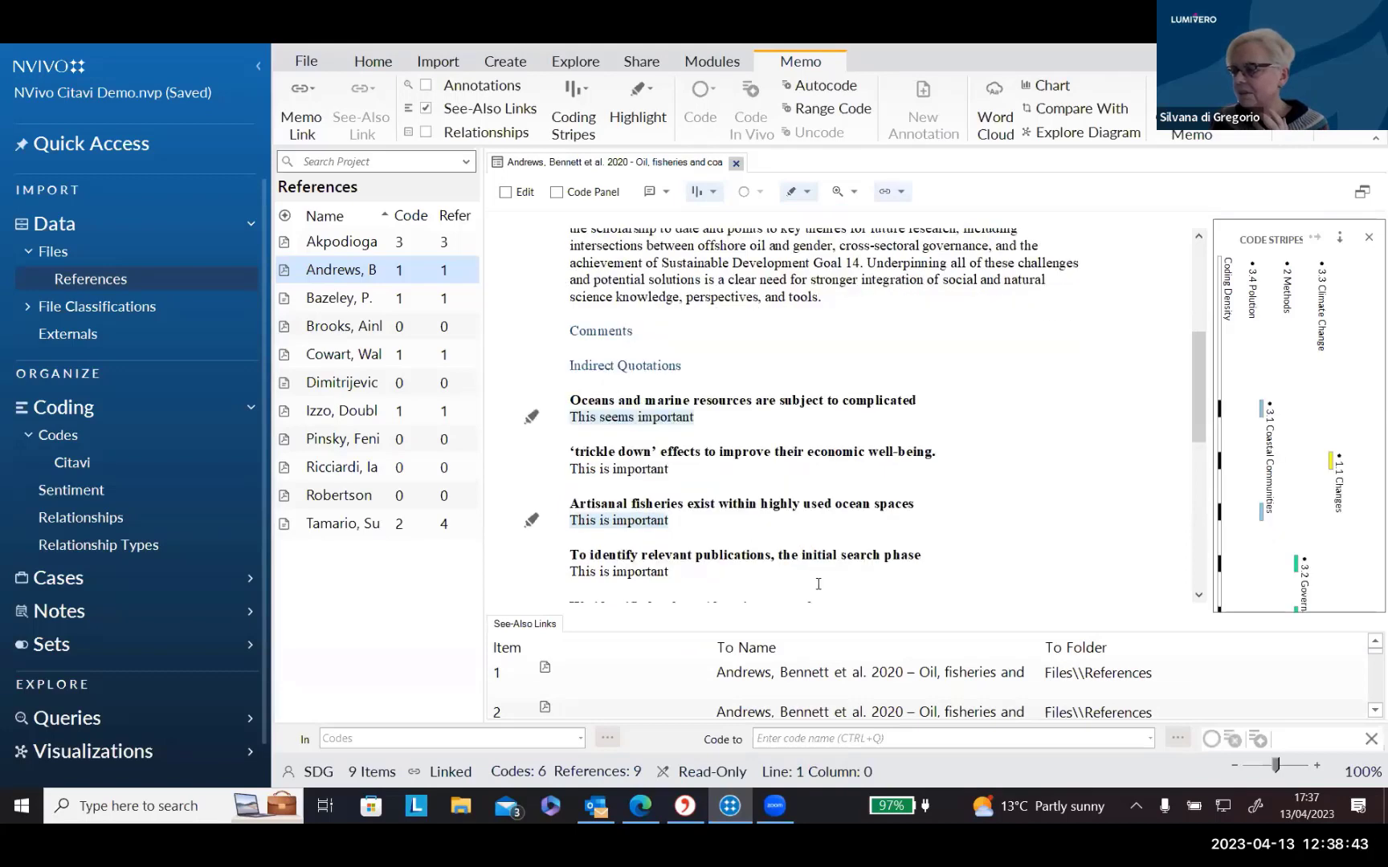
left_click(611, 454)
left_click(604, 520)
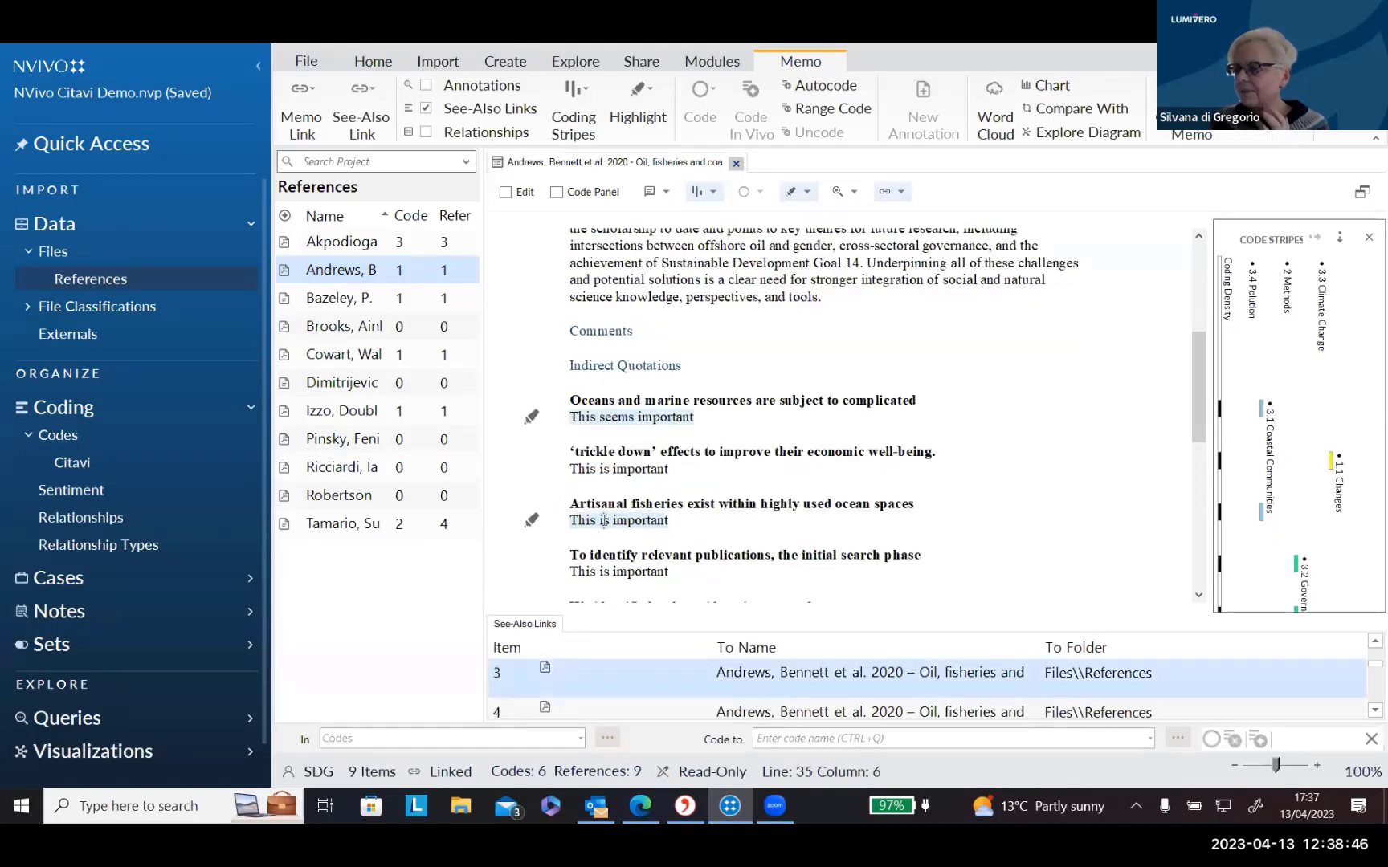
double_click(751, 679)
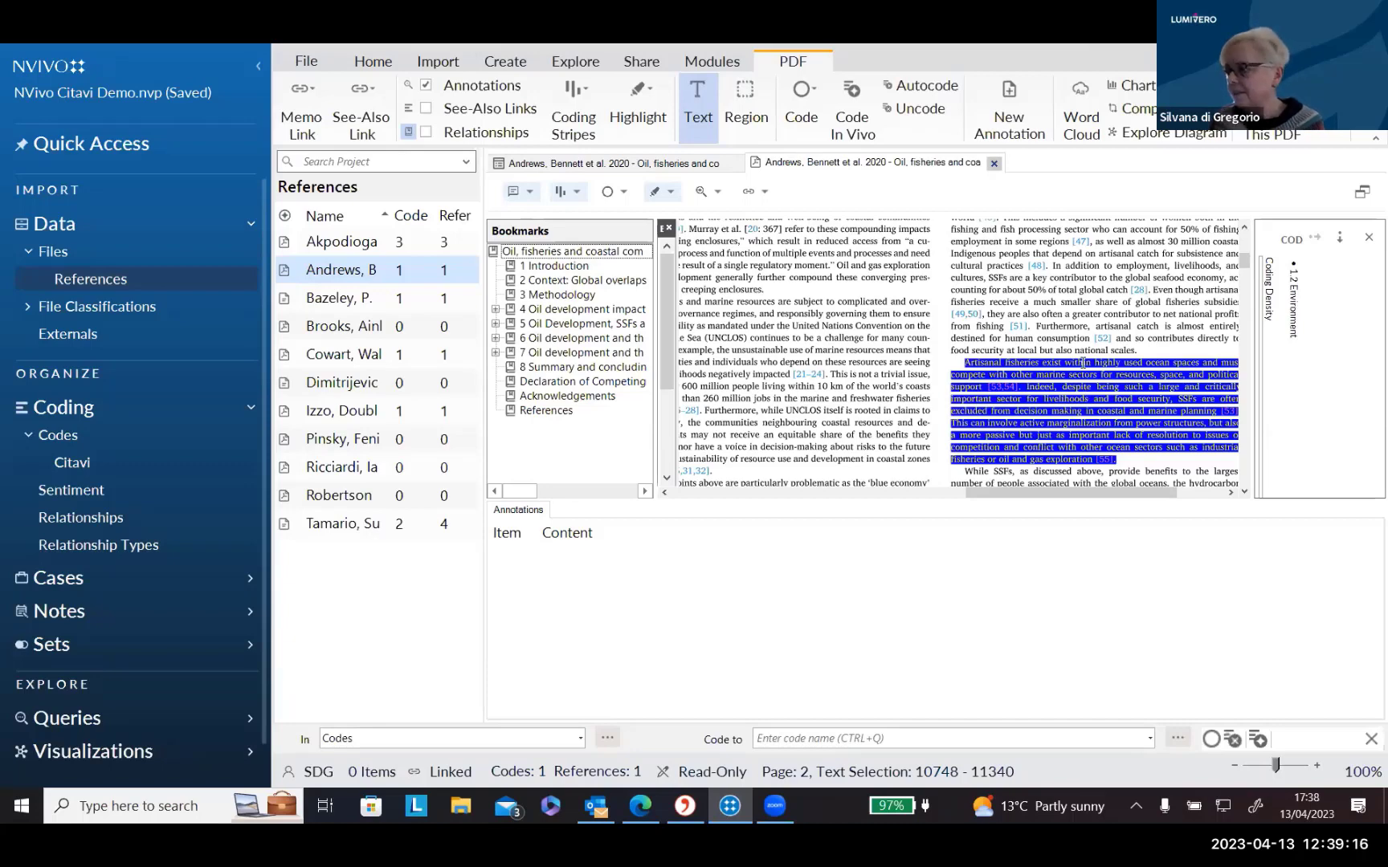
left_click(994, 163)
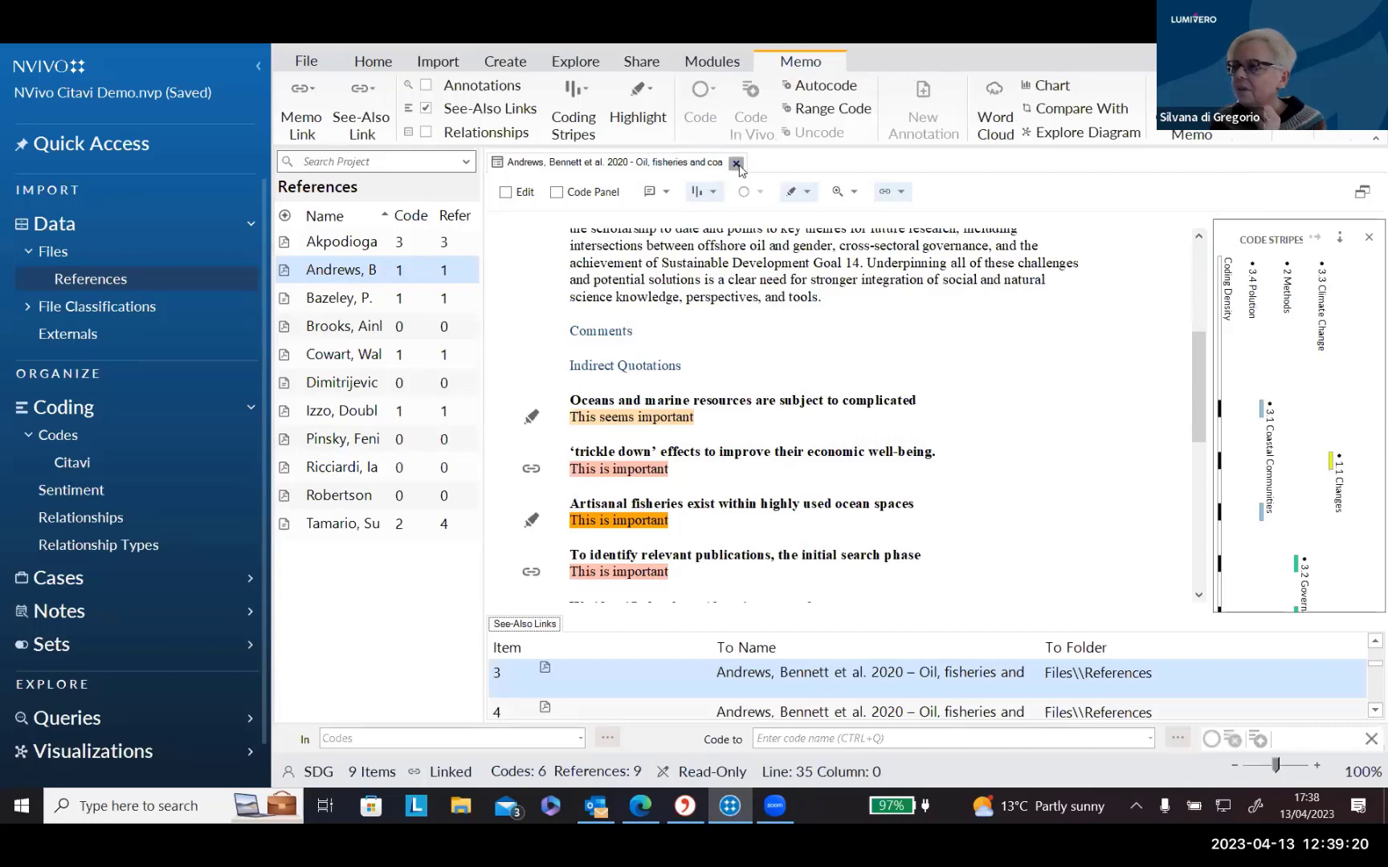
left_click(736, 163)
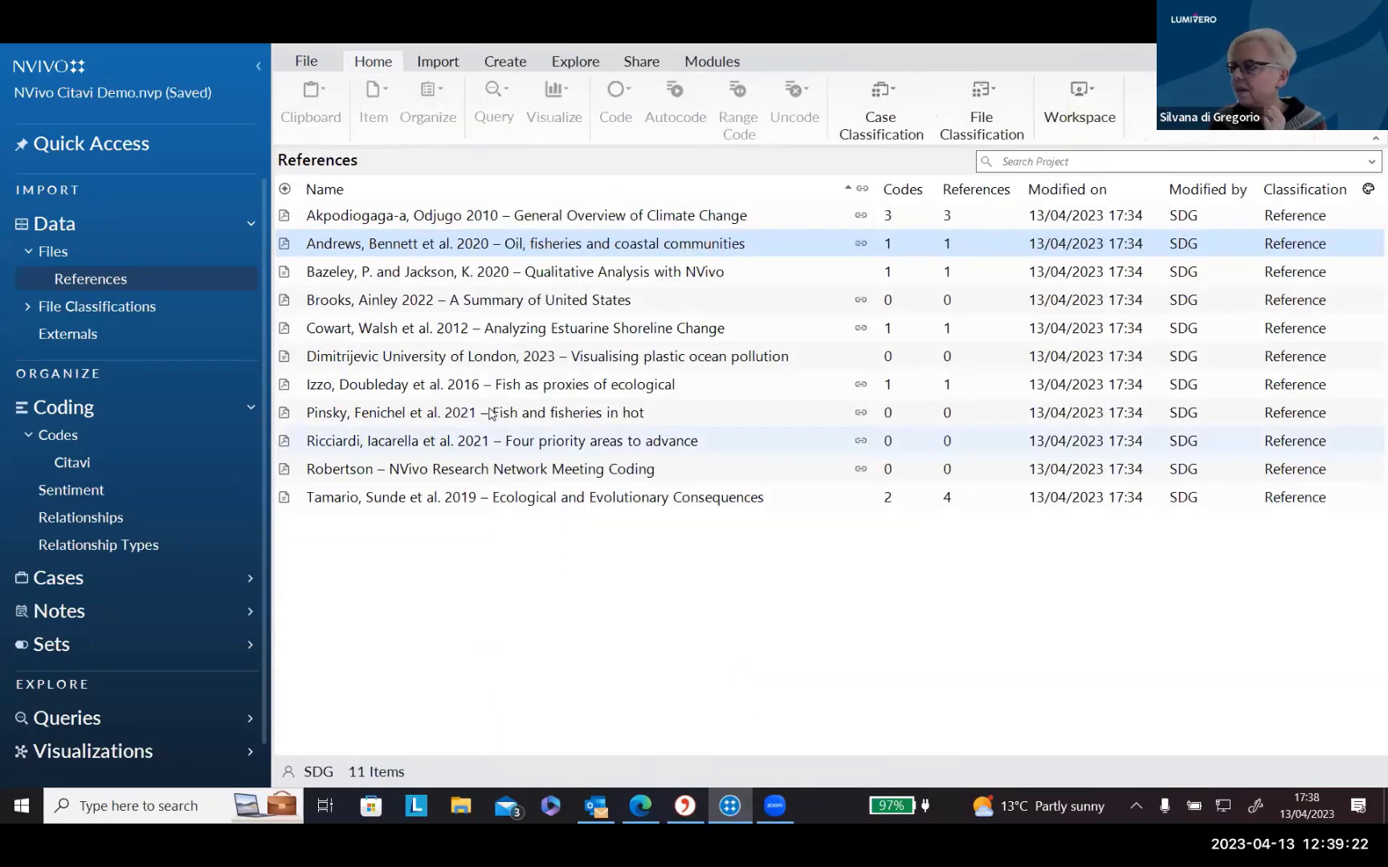
Open the "Analyzing Estuarine Shoreline Change" reference and show its annotations.
left_click(509, 334)
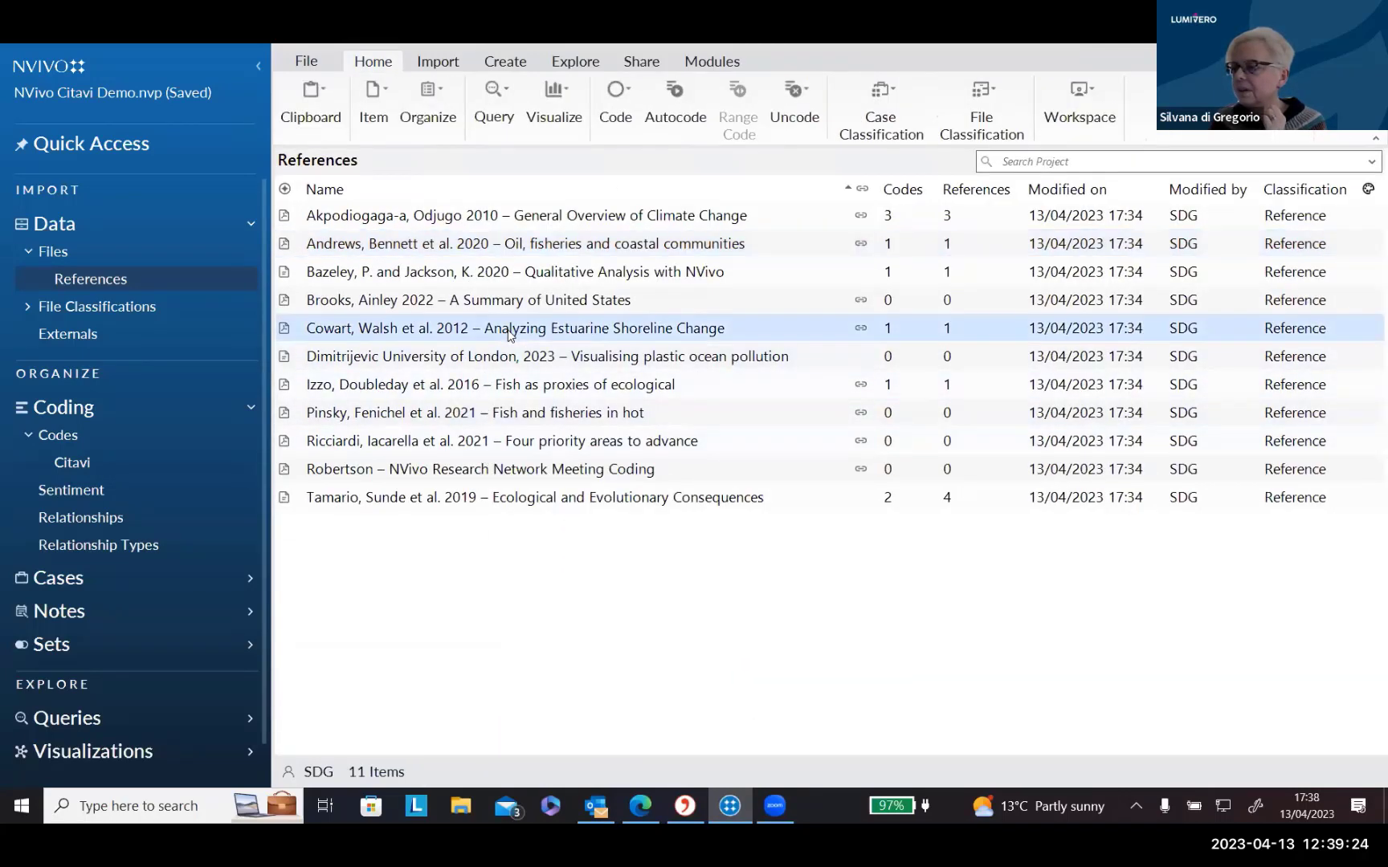
double_click(508, 334)
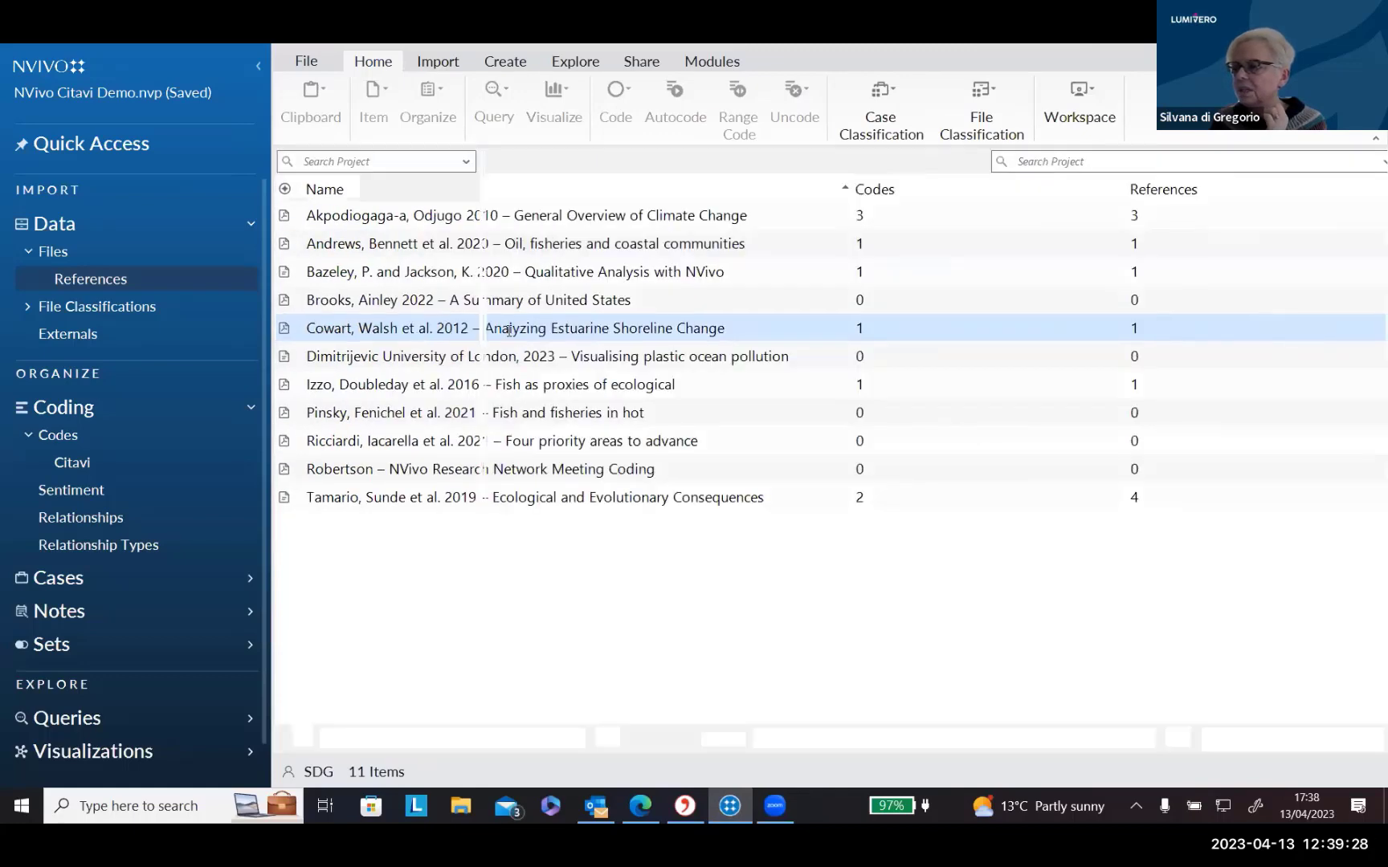
left_click(523, 195)
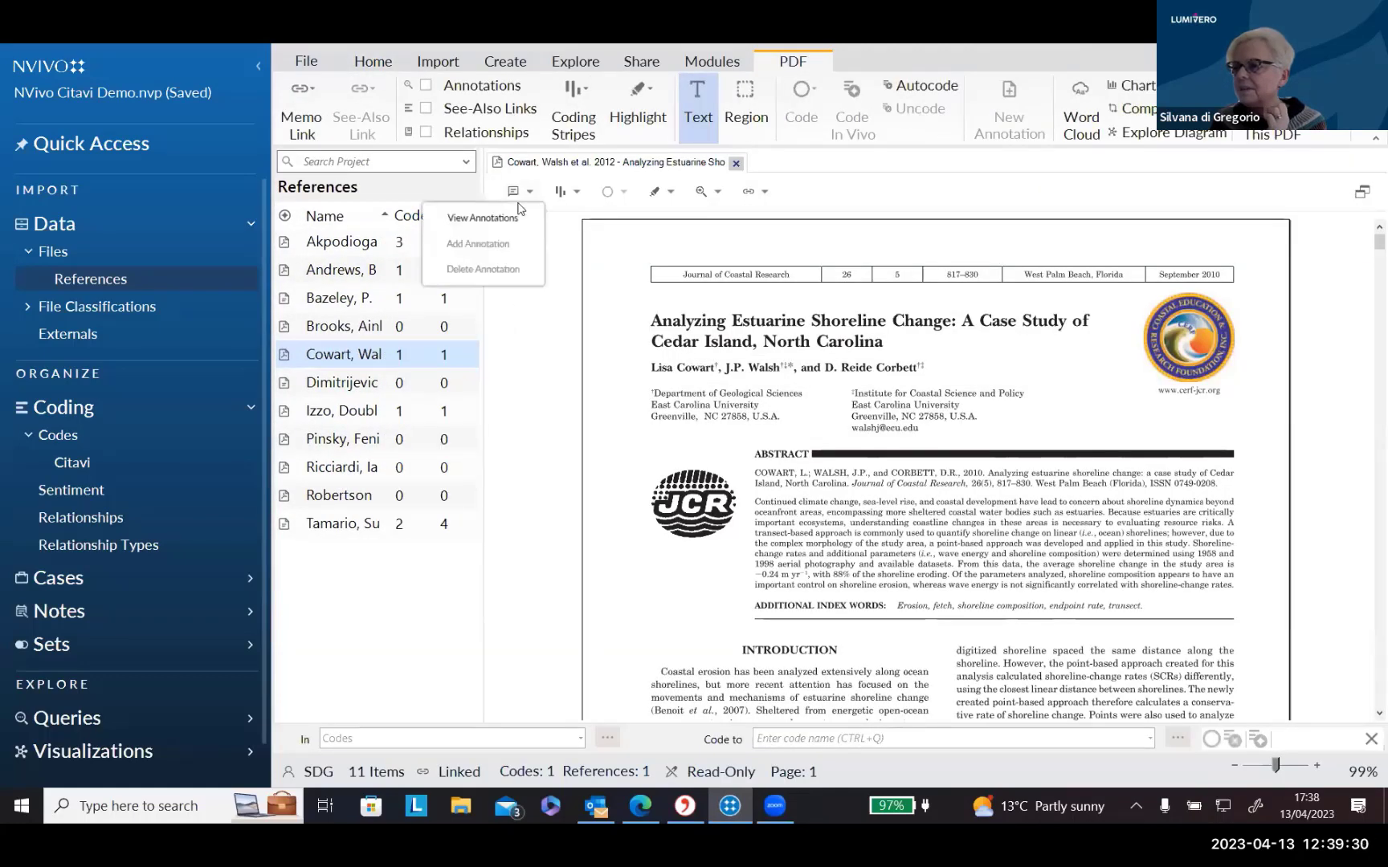
left_click(515, 209)
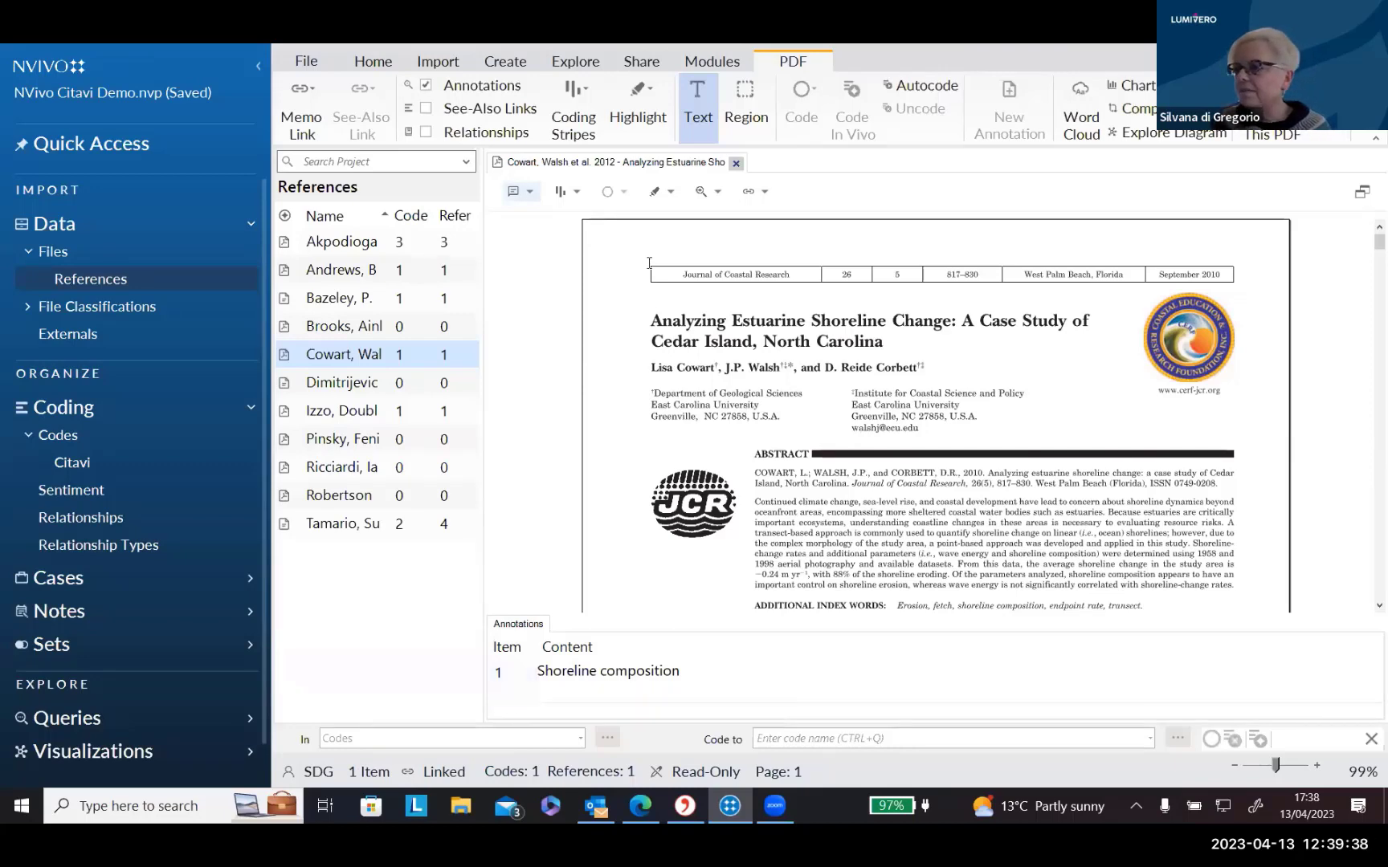
Show all coding stripes for the PDF and locate the passage annotated "Shoreline composition".
left_click(579, 193)
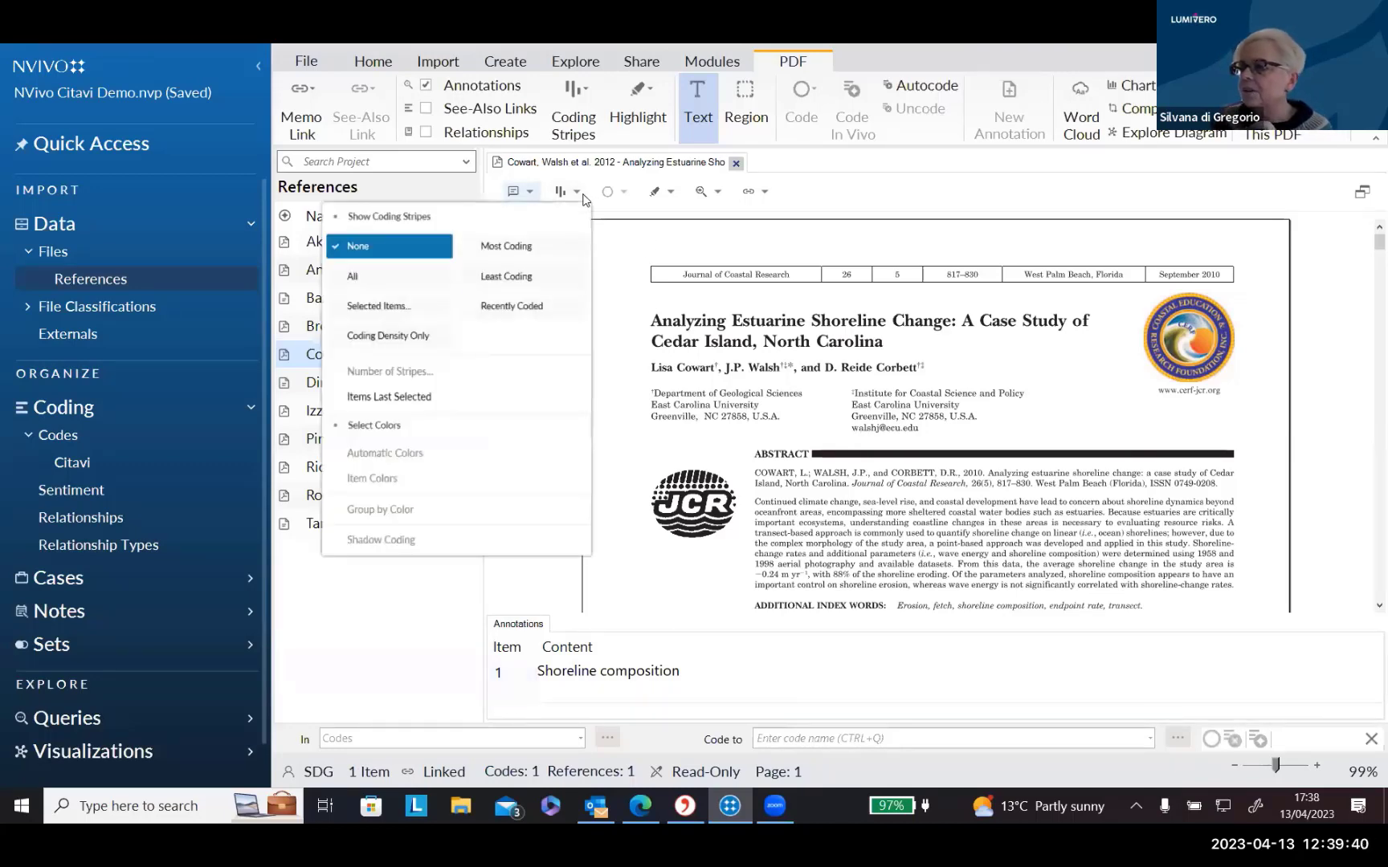
left_click(414, 282)
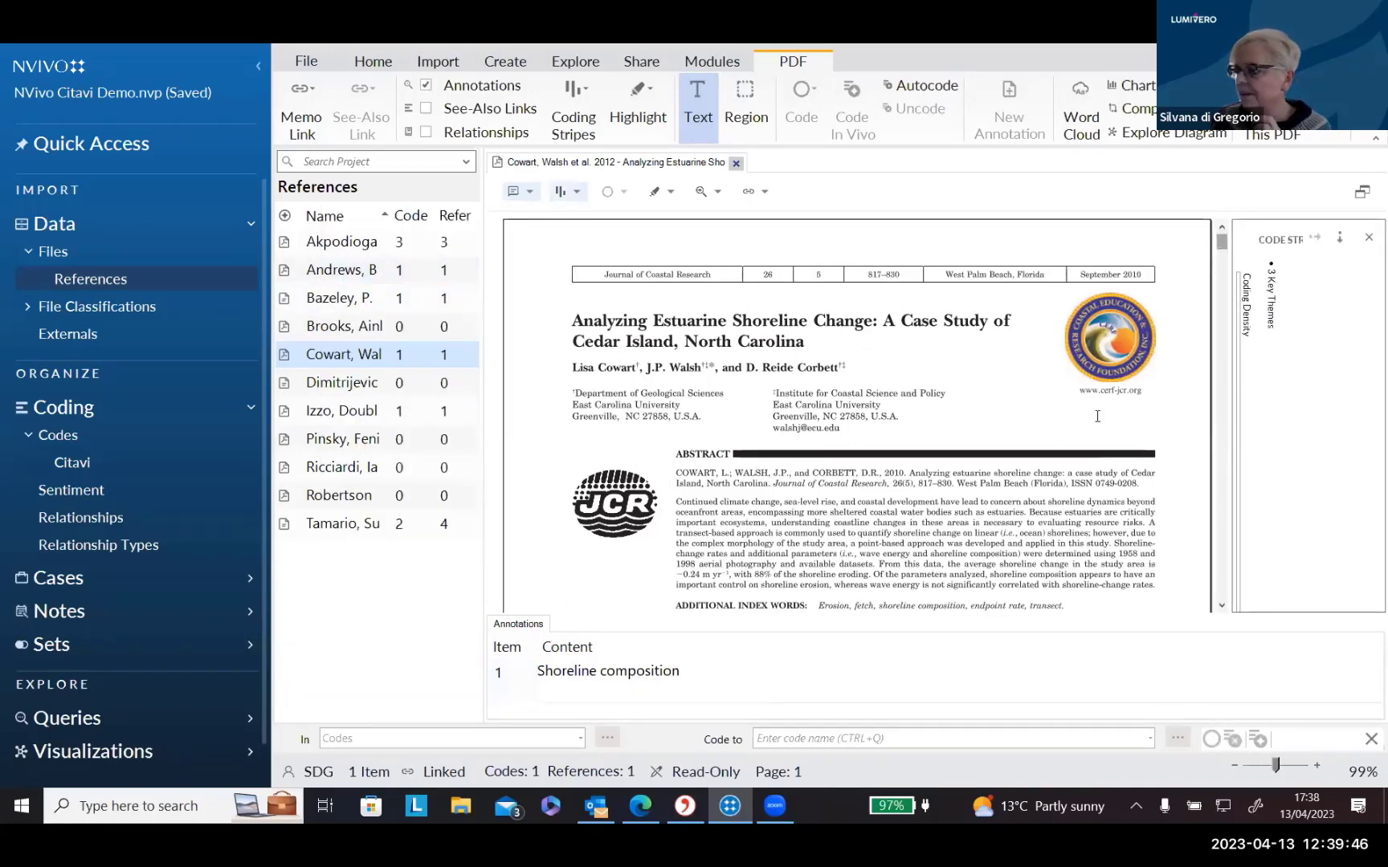
left_click(509, 683)
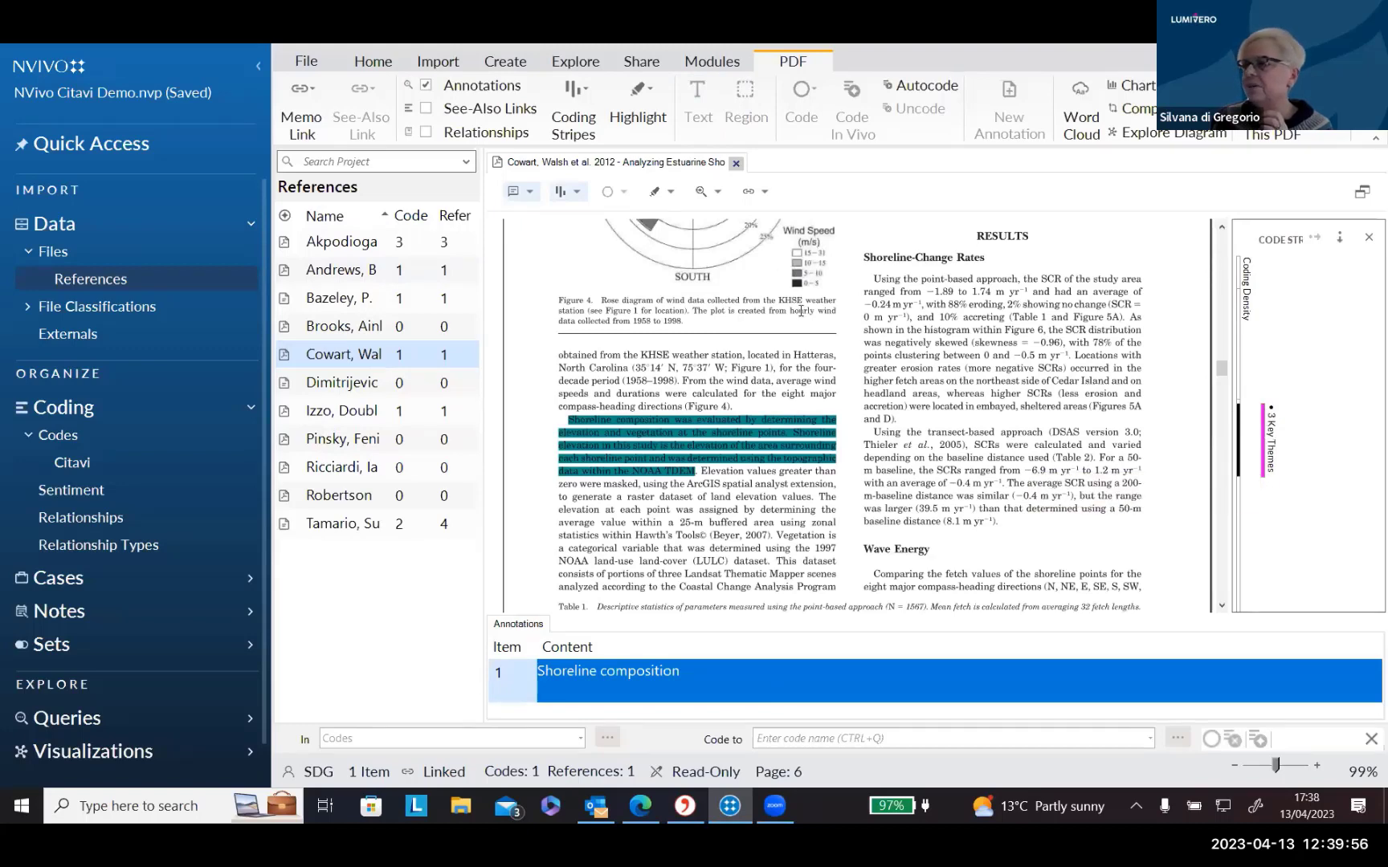
left_click(736, 164)
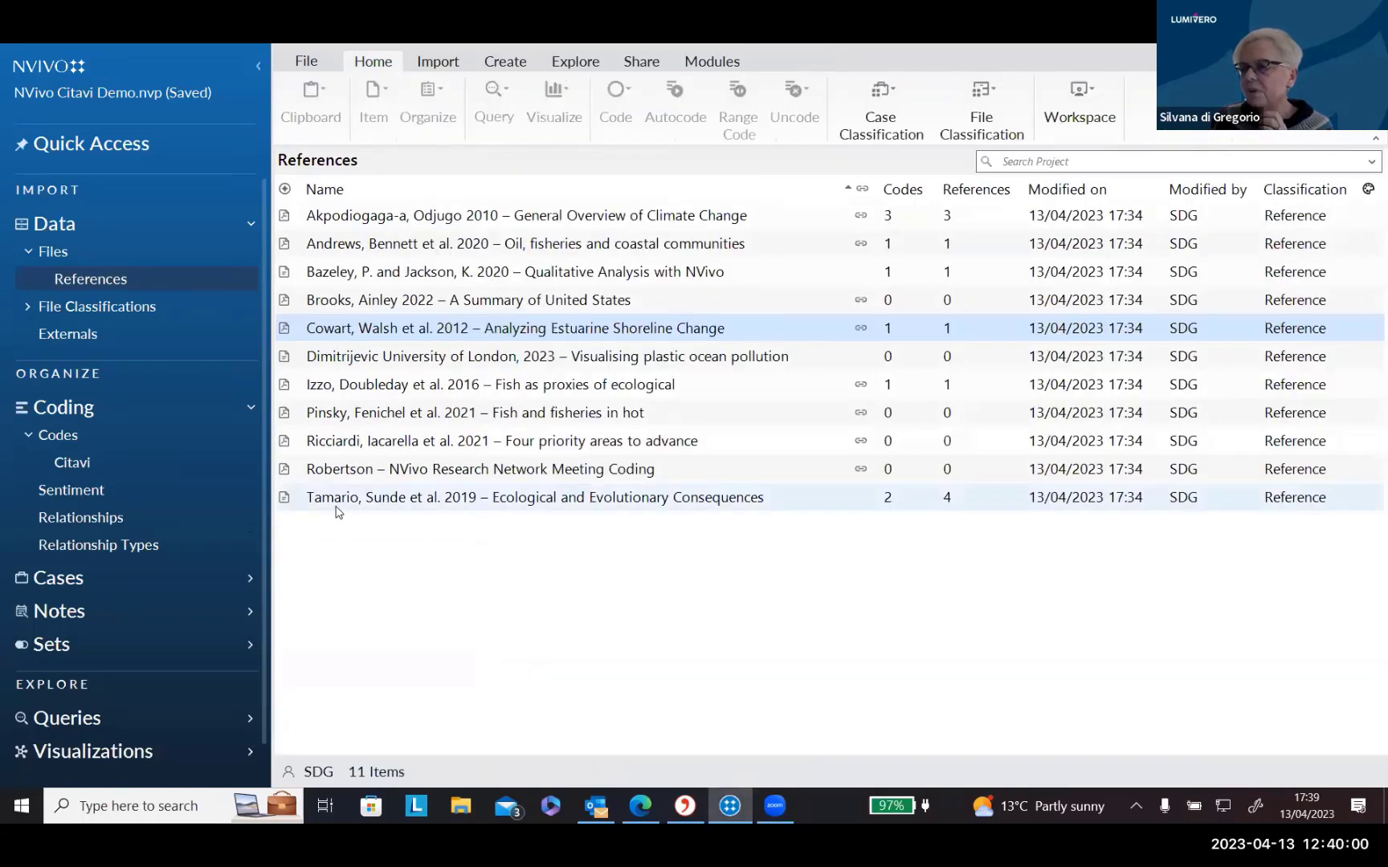
Open the "Ecological and Evolutionary Consequences" reference and read its abstract, direct and indirect quotations, and summaries.
left_click(336, 502)
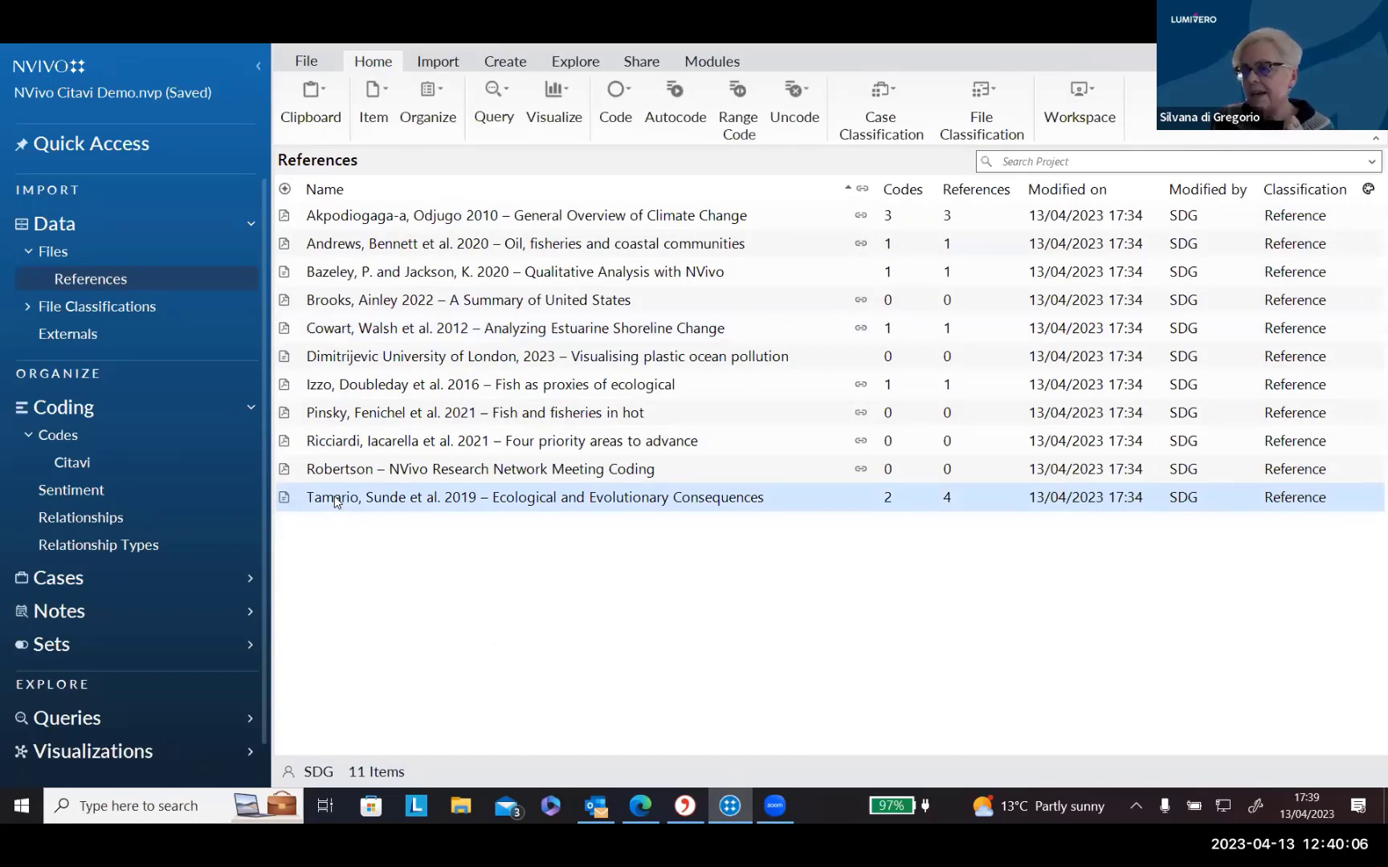
double_click(336, 500)
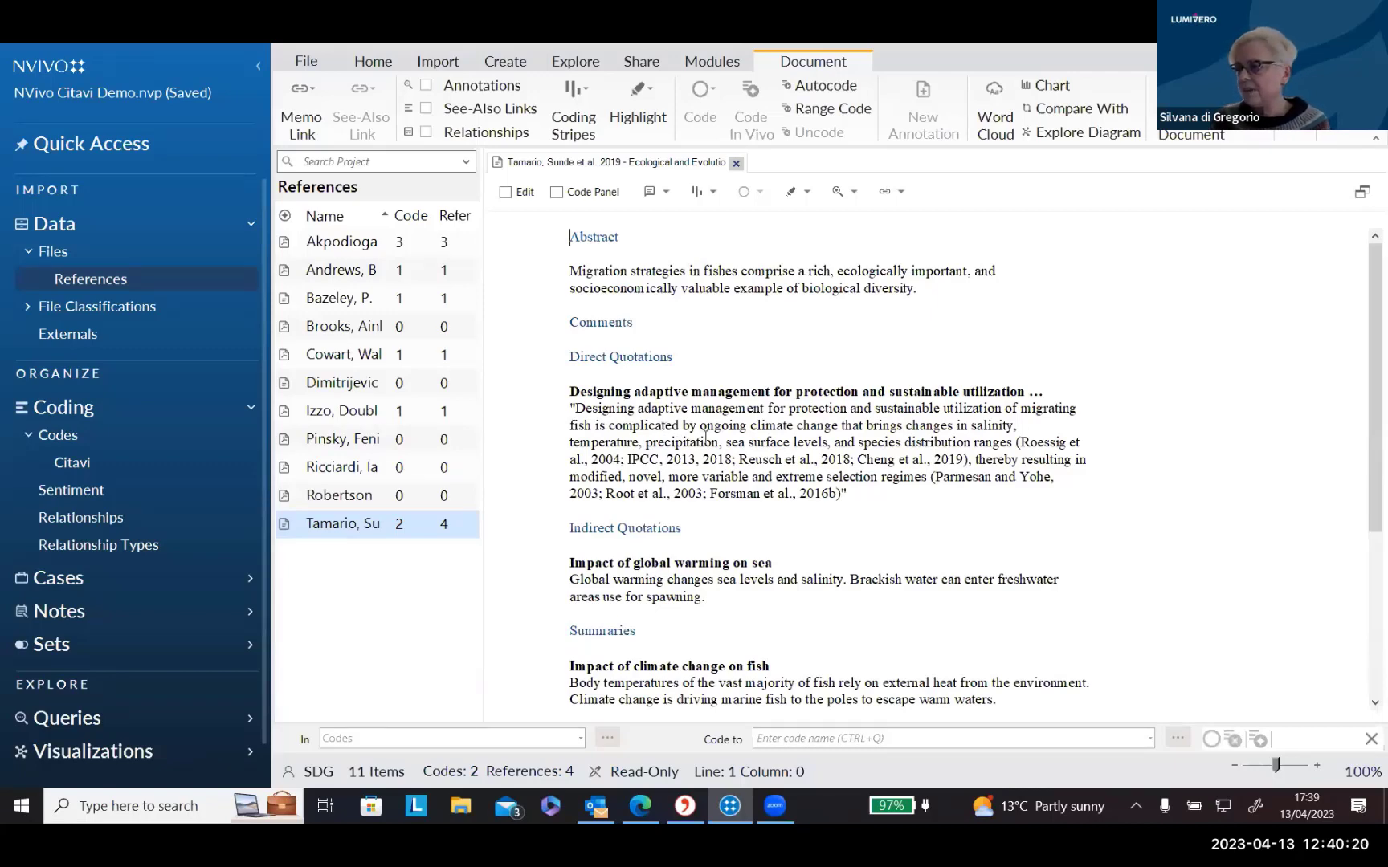
scroll(704, 436, "down", 2)
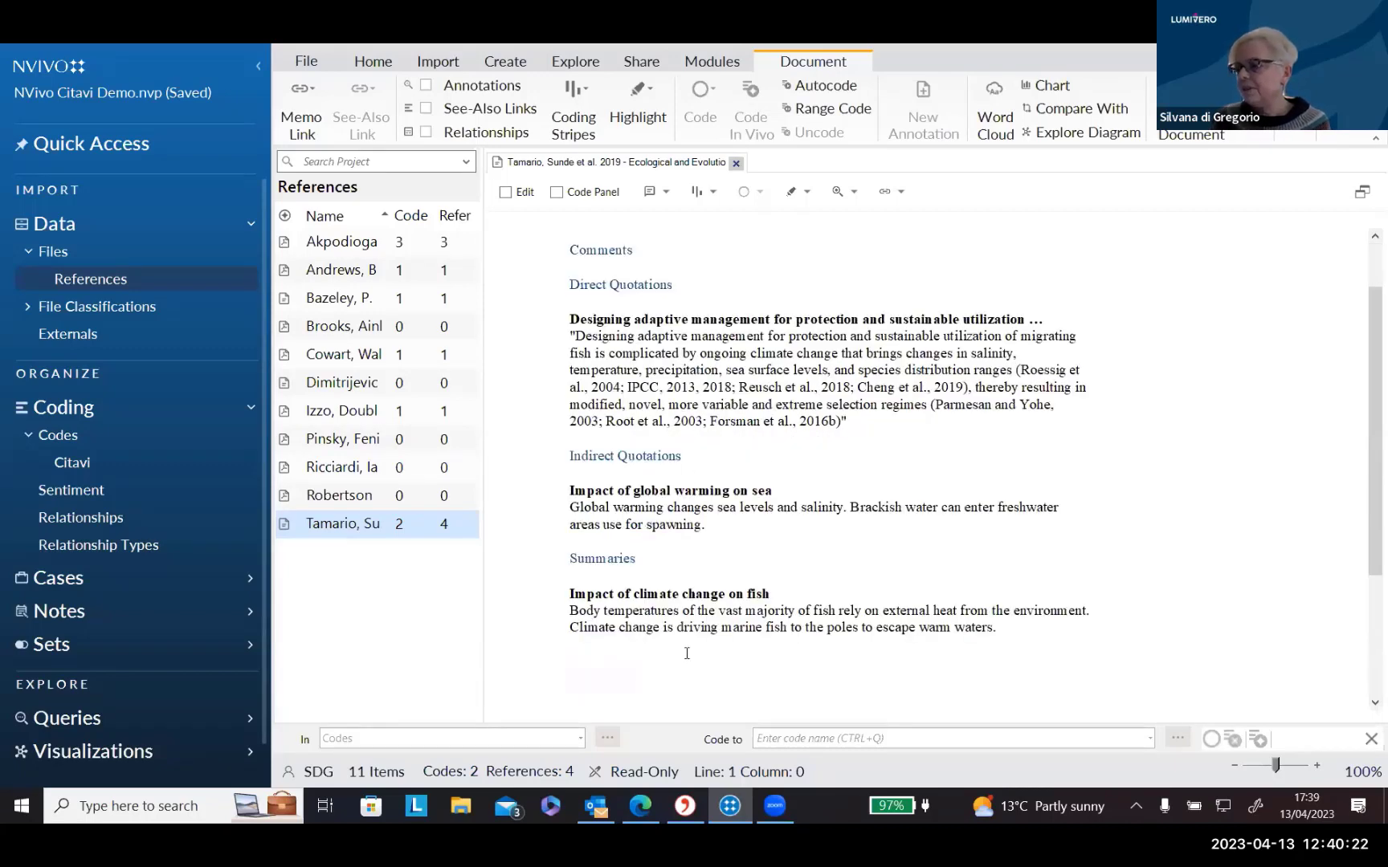
scroll(622, 538, "up", 2)
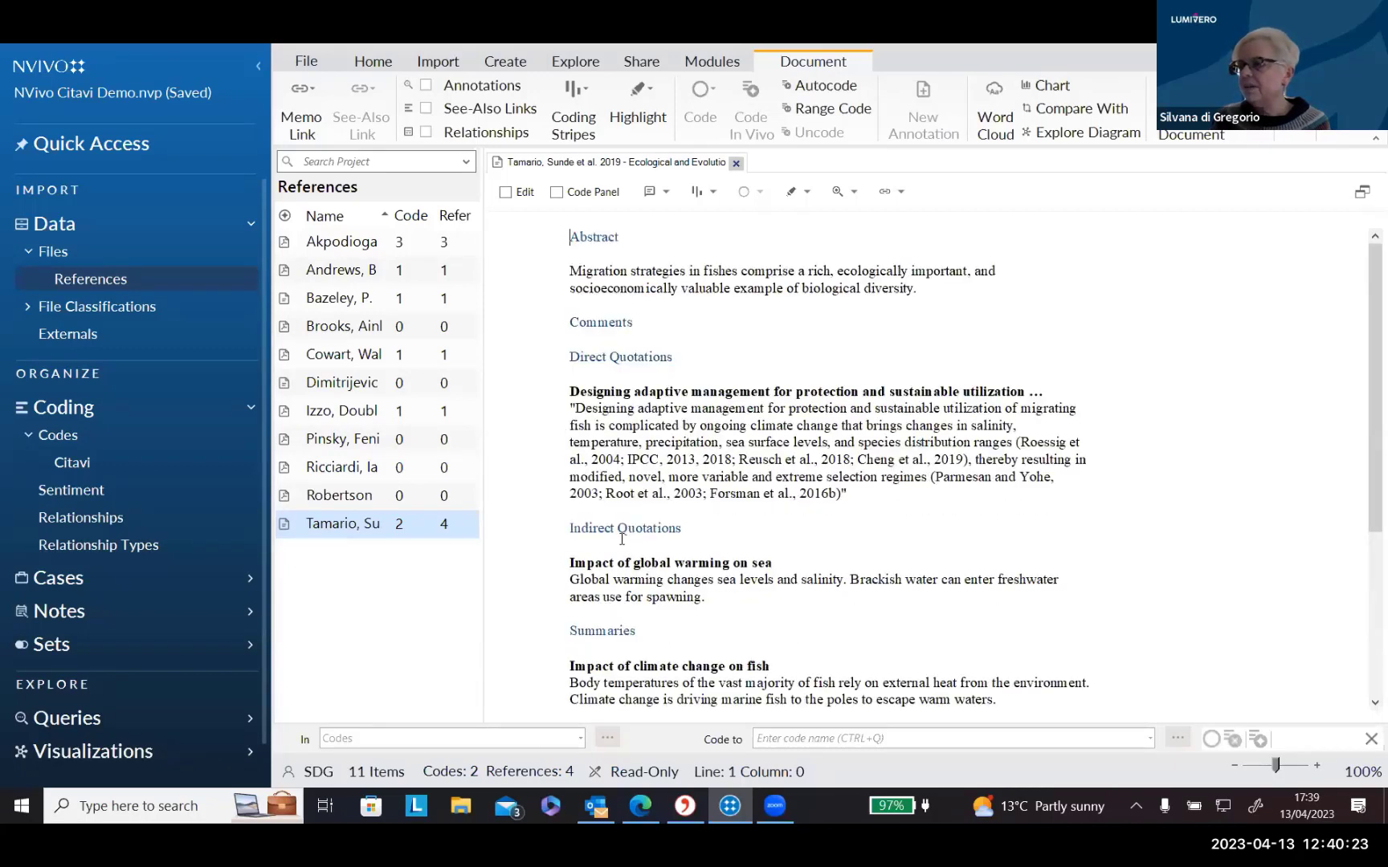
Show all coding stripes for the document and review the codes beside its quotations and summary.
left_click(711, 193)
left_click(498, 276)
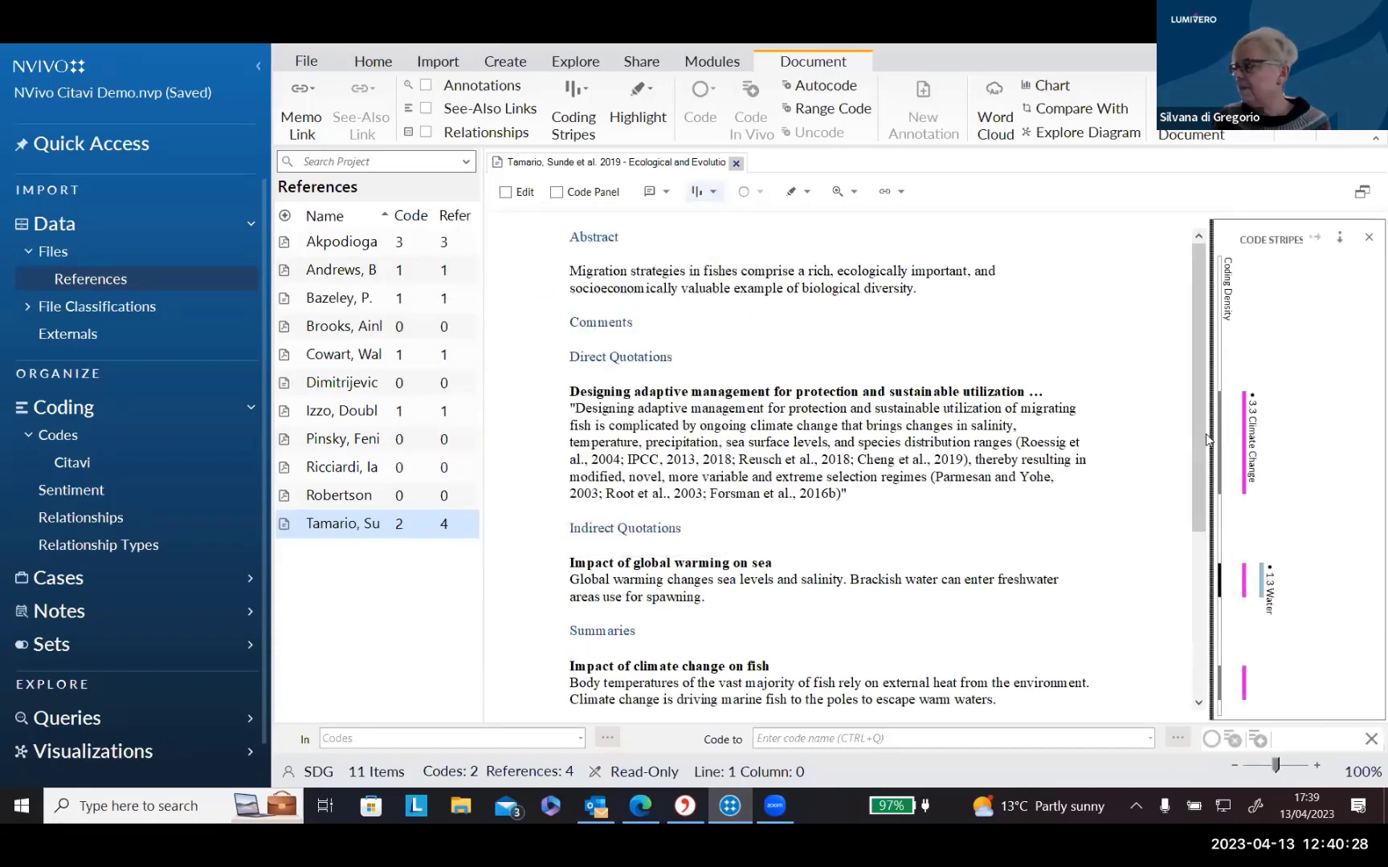
scroll(1200, 456, "down", 1)
left_click_drag(1200, 451, 1200, 504)
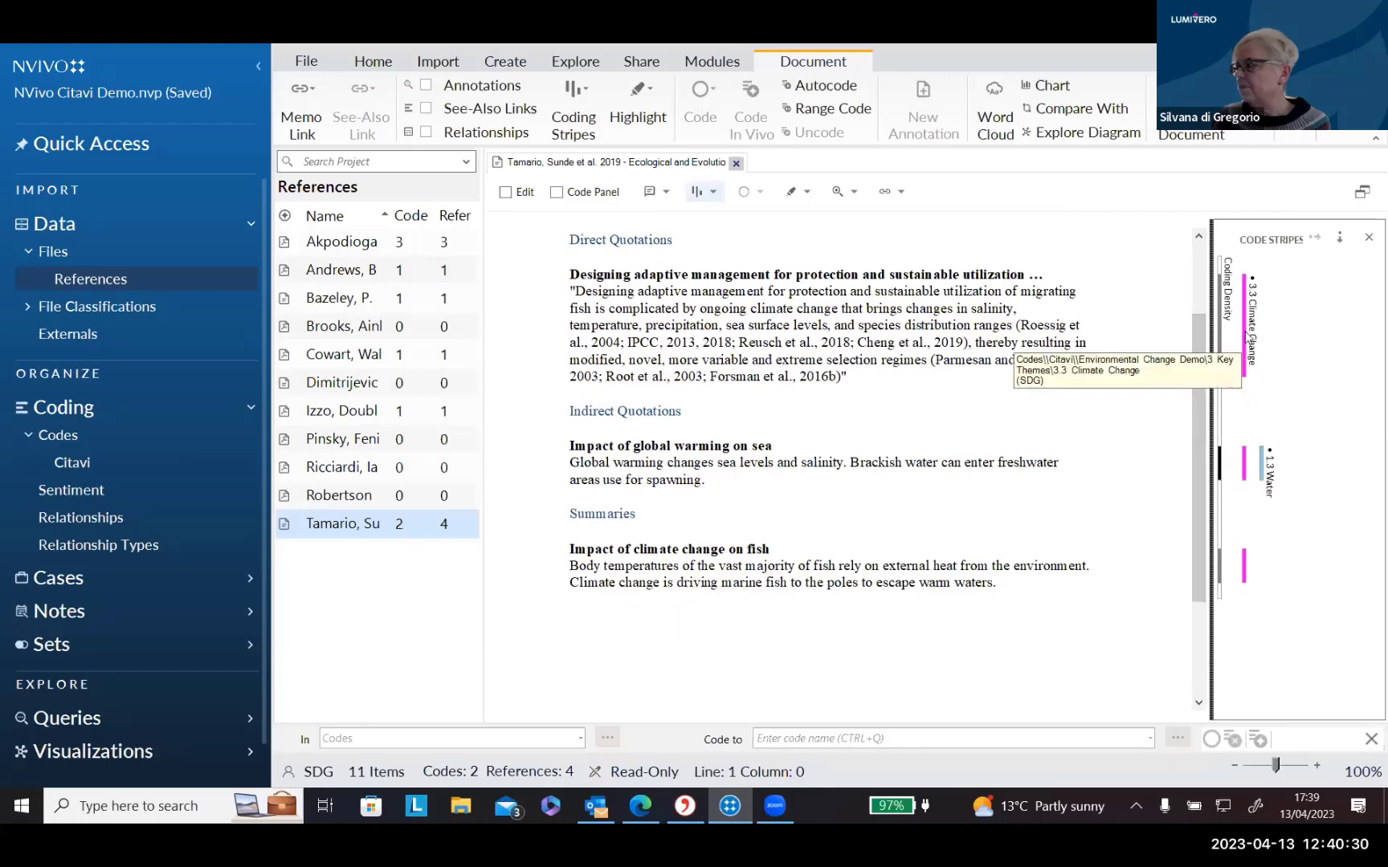
left_click(737, 164)
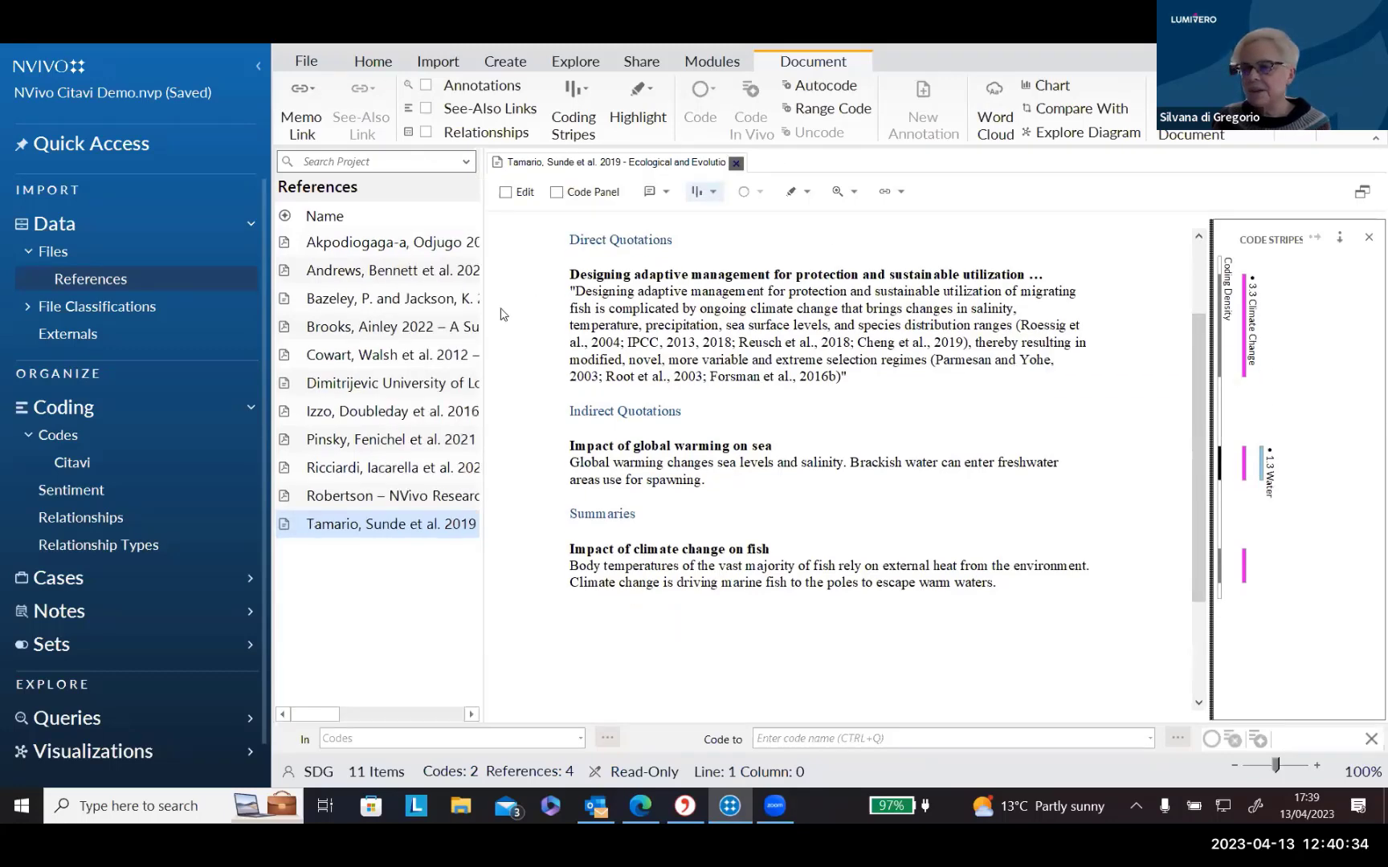
Open the 3.3 Climate Change code from the imported Citavi codes and read its coded references.
left_click(101, 468)
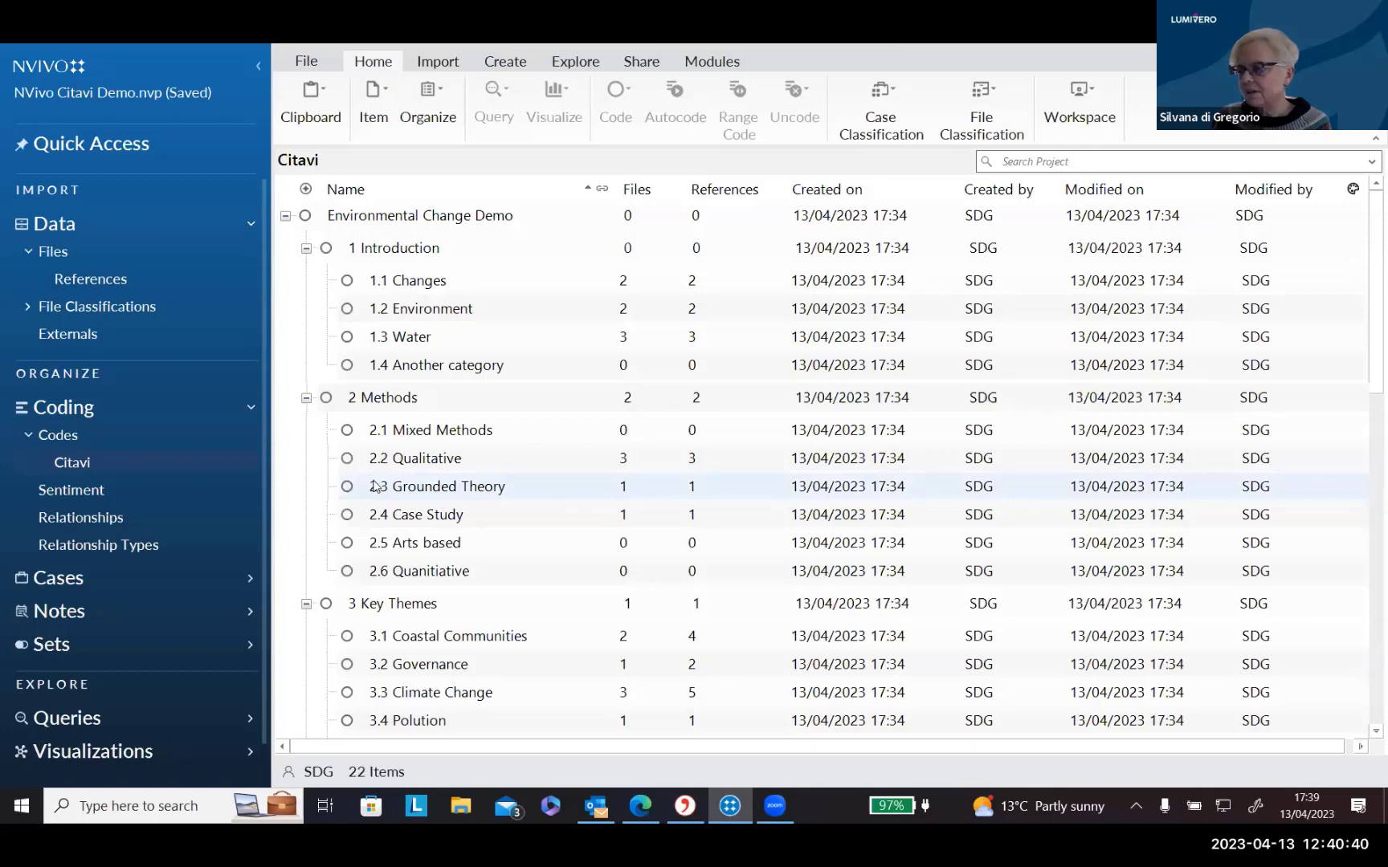
left_click(406, 694)
double_click(407, 694)
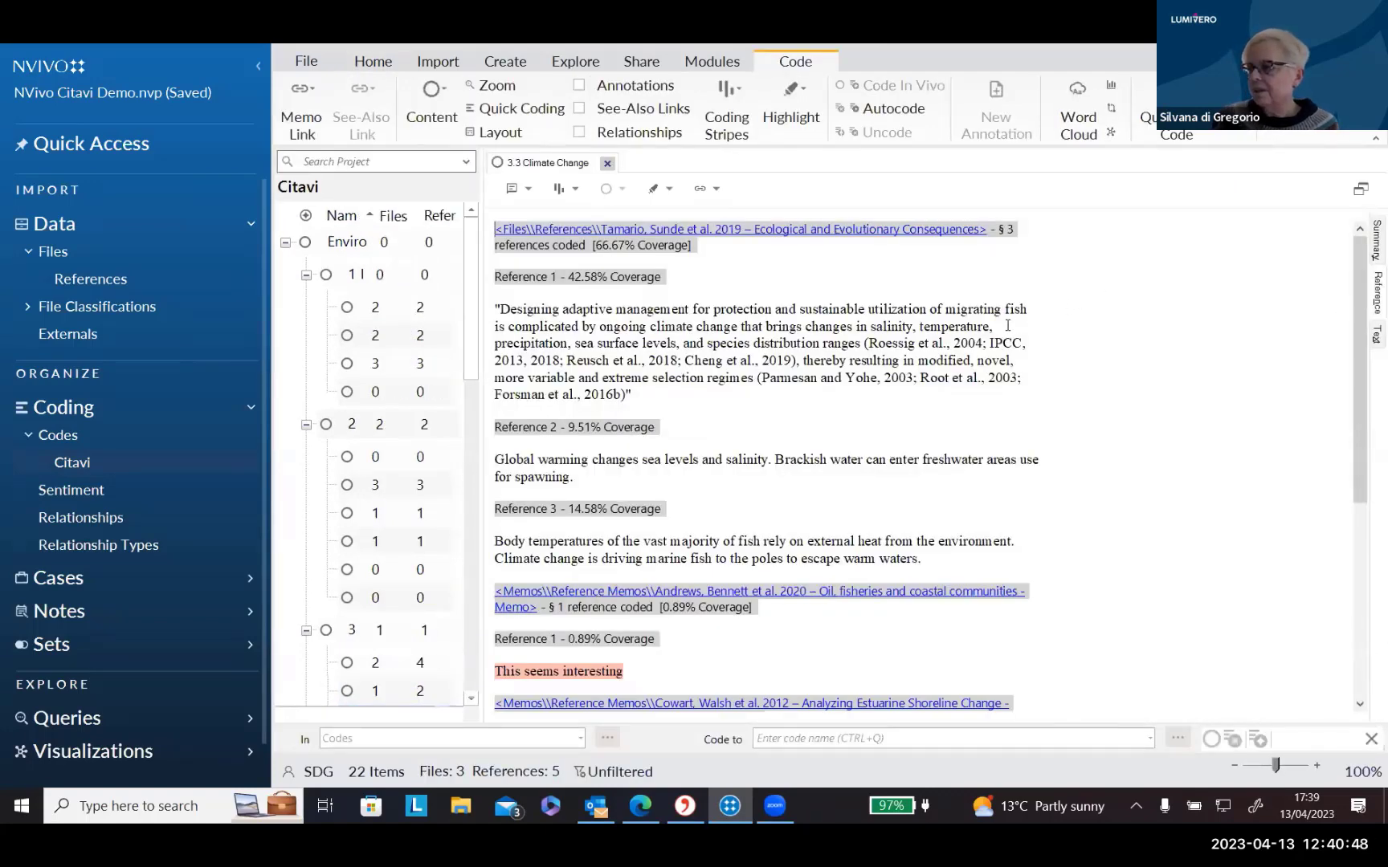
scroll(1007, 325, "down", 1)
scroll(1007, 325, "down", 1)
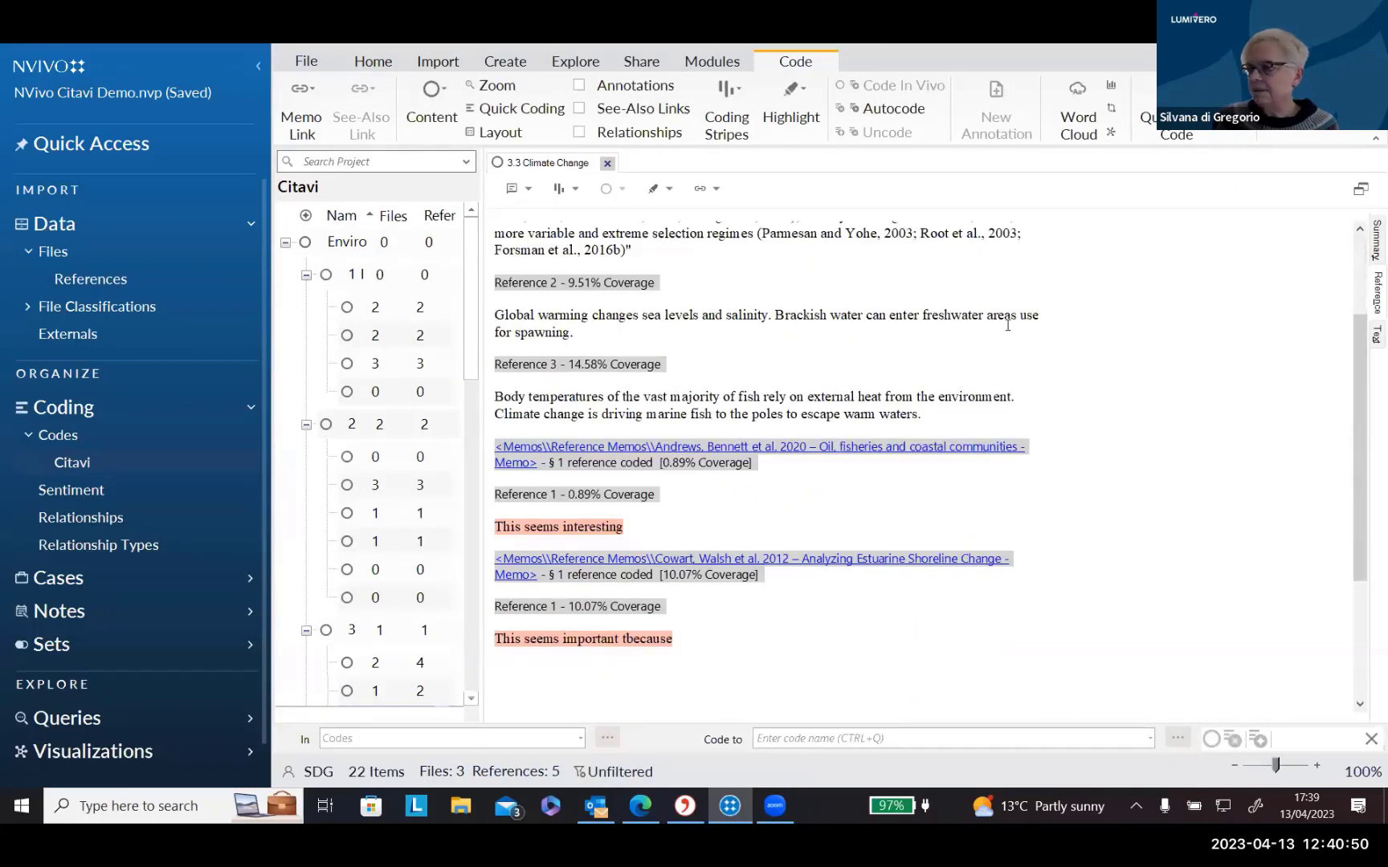
scroll(1007, 325, "up", 3)
View the code's summary of coded files, and return to the full coded references to review them.
left_click(1369, 241)
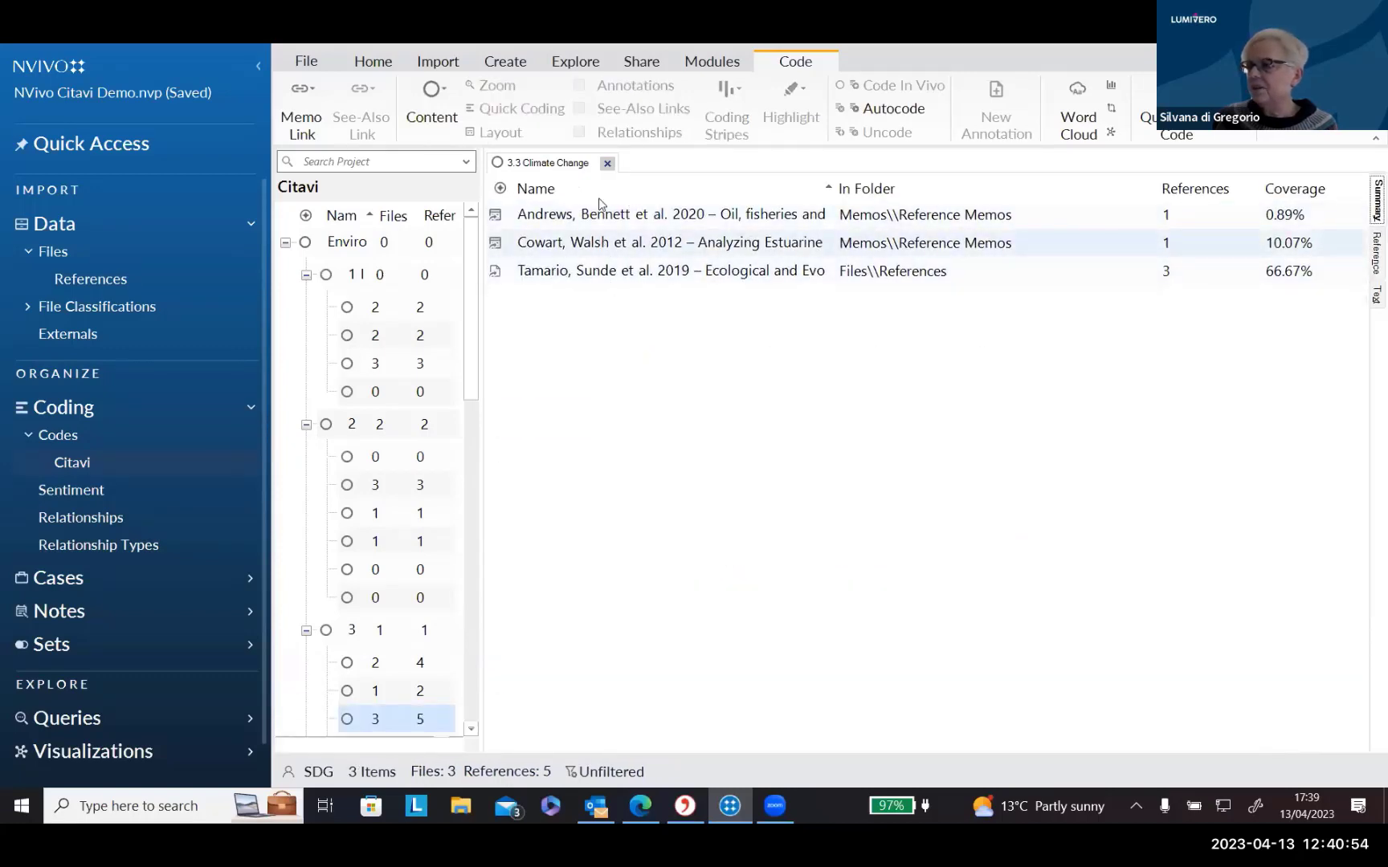
left_click(1367, 259)
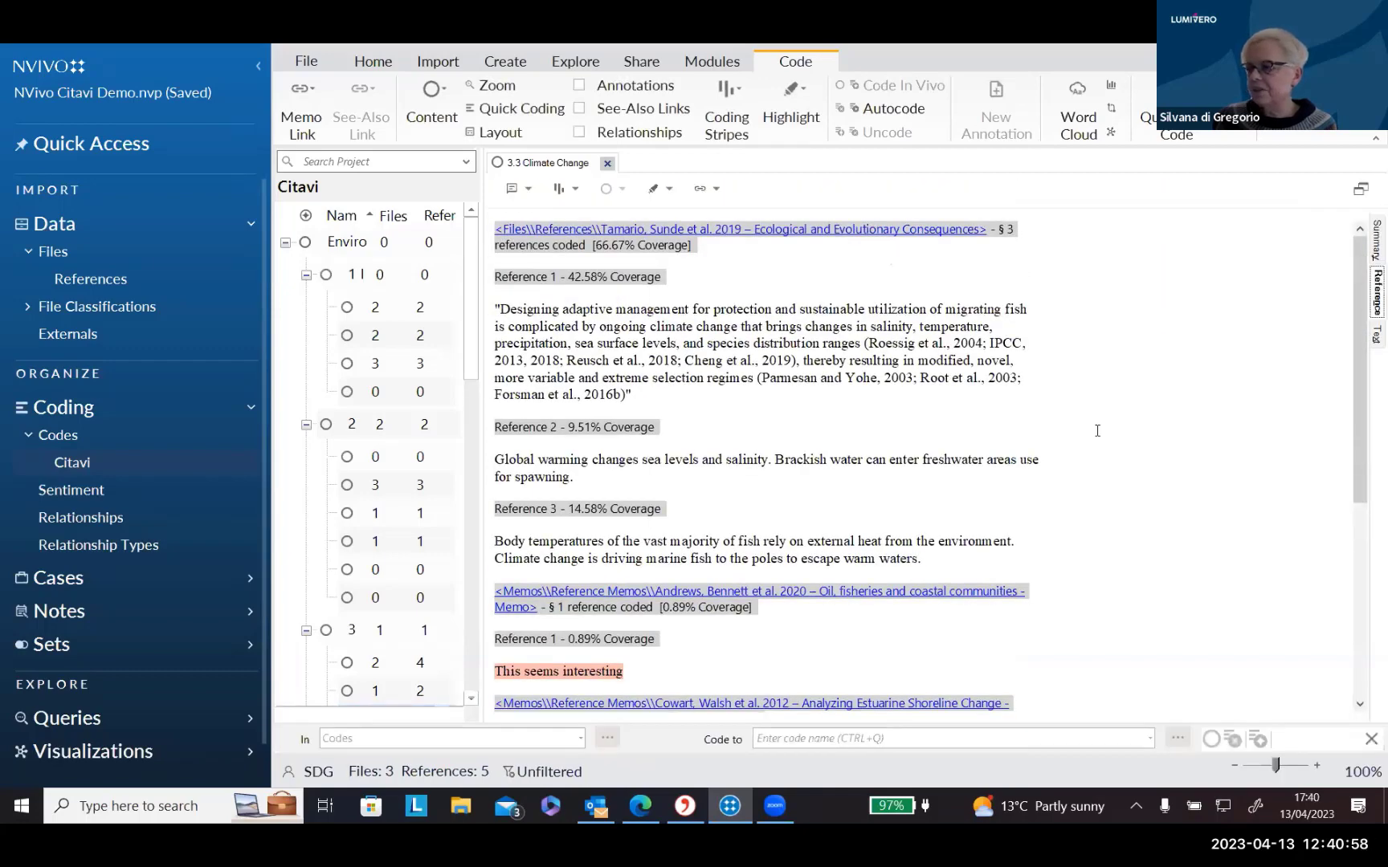
scroll(1097, 432, "down", 1)
scroll(1096, 431, "down", 2)
scroll(1096, 431, "up", 3)
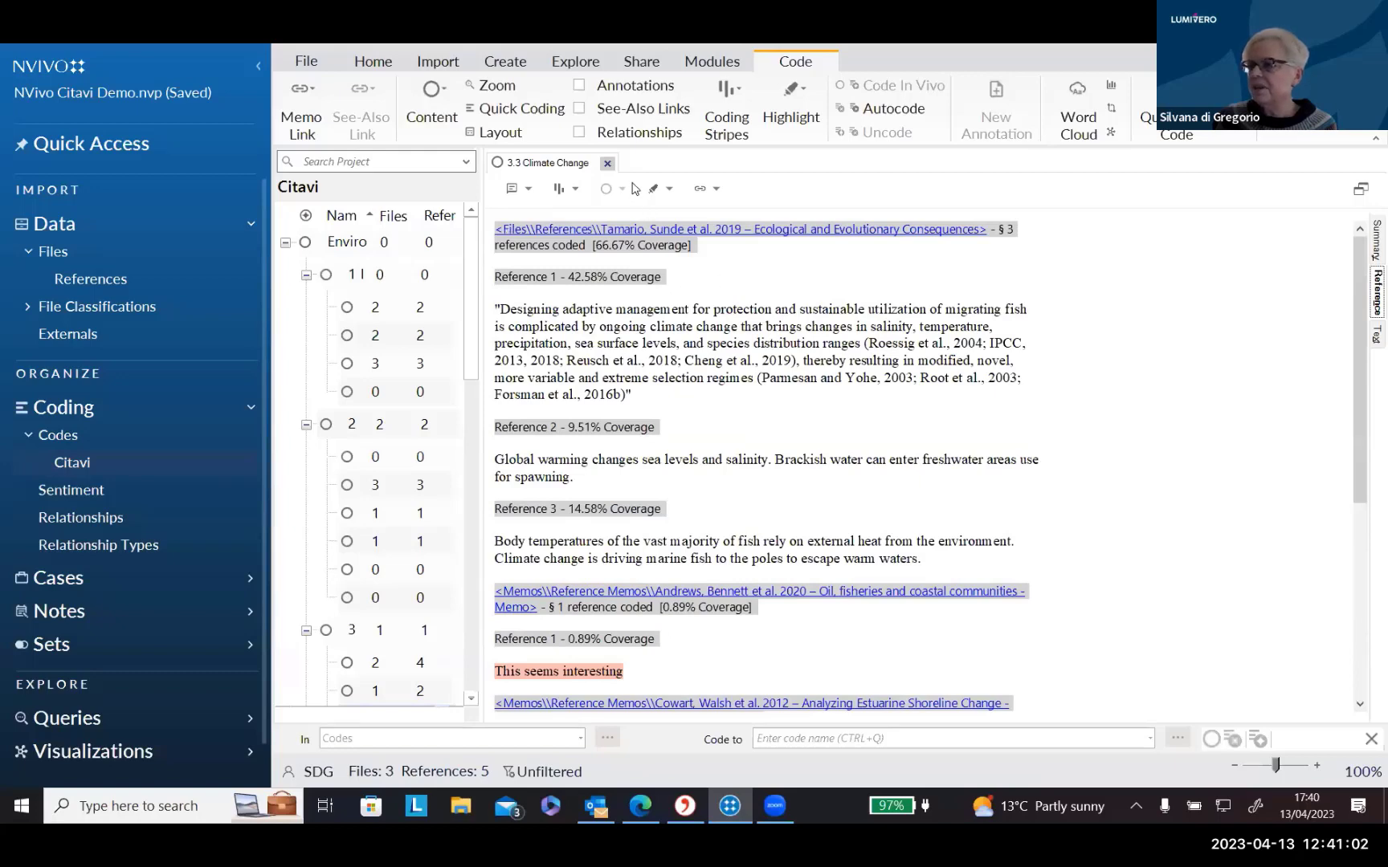
left_click(607, 164)
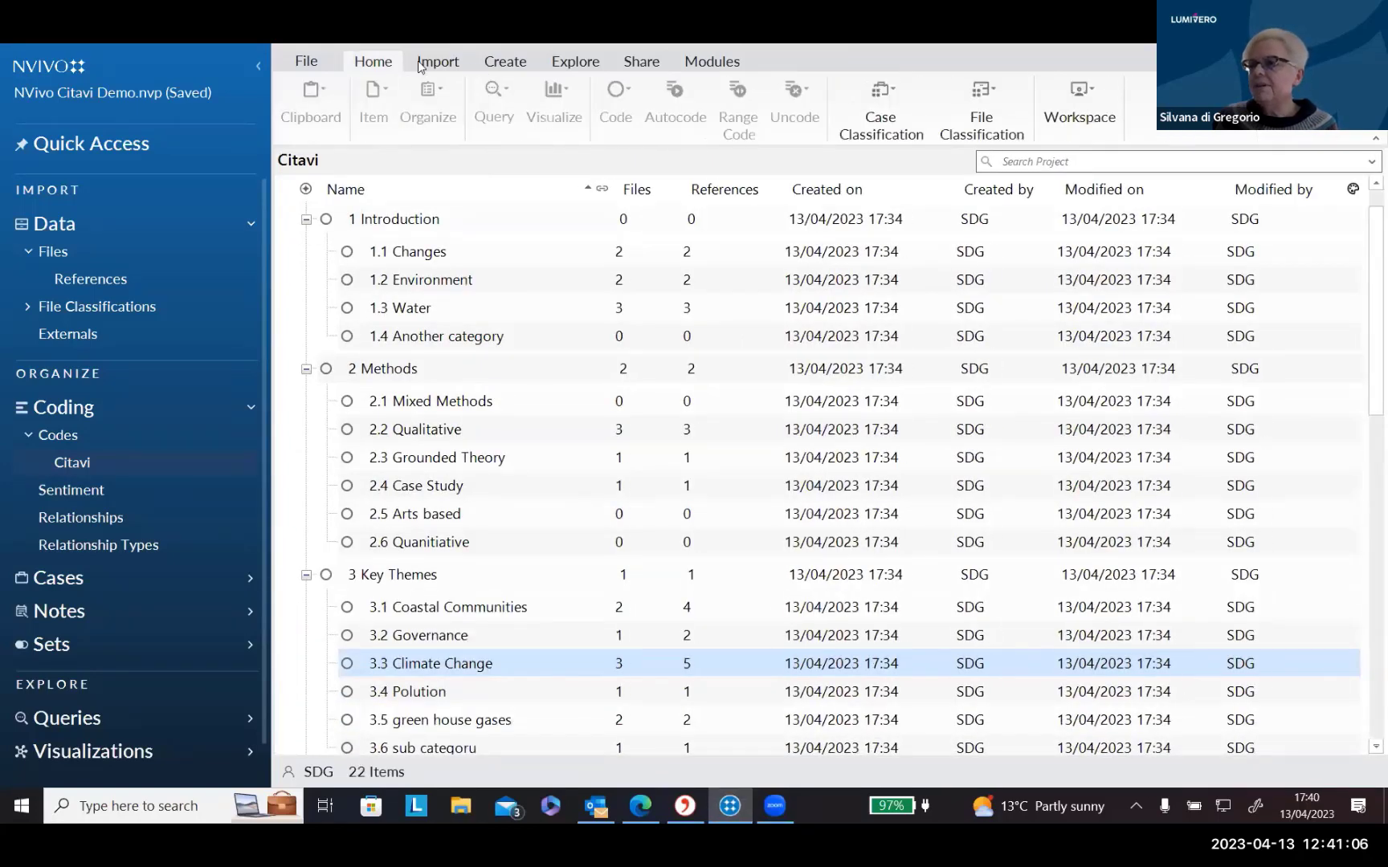
Open the Reference file classification sheet and examine the imported bibliographic attributes.
left_click(980, 138)
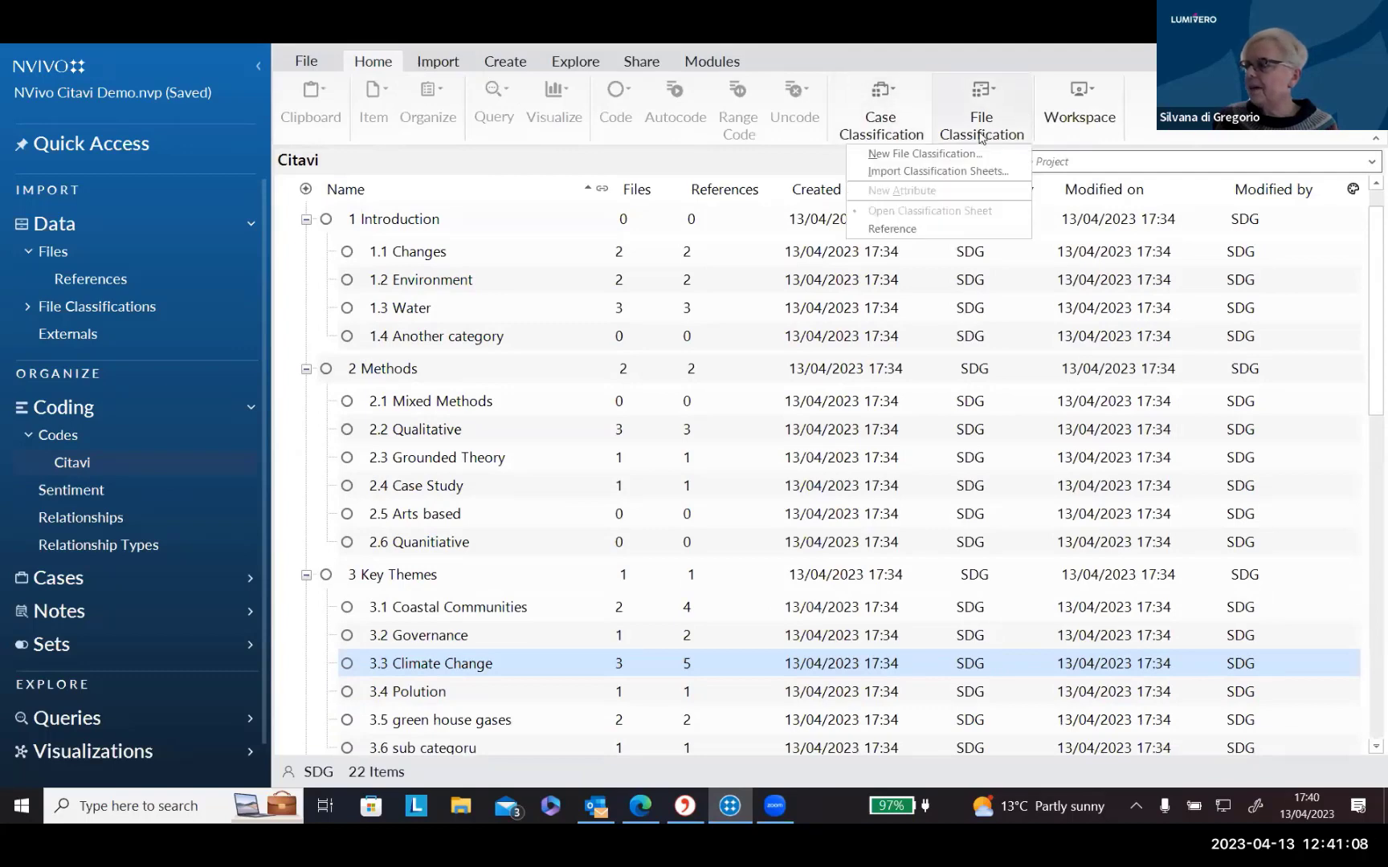
left_click(903, 233)
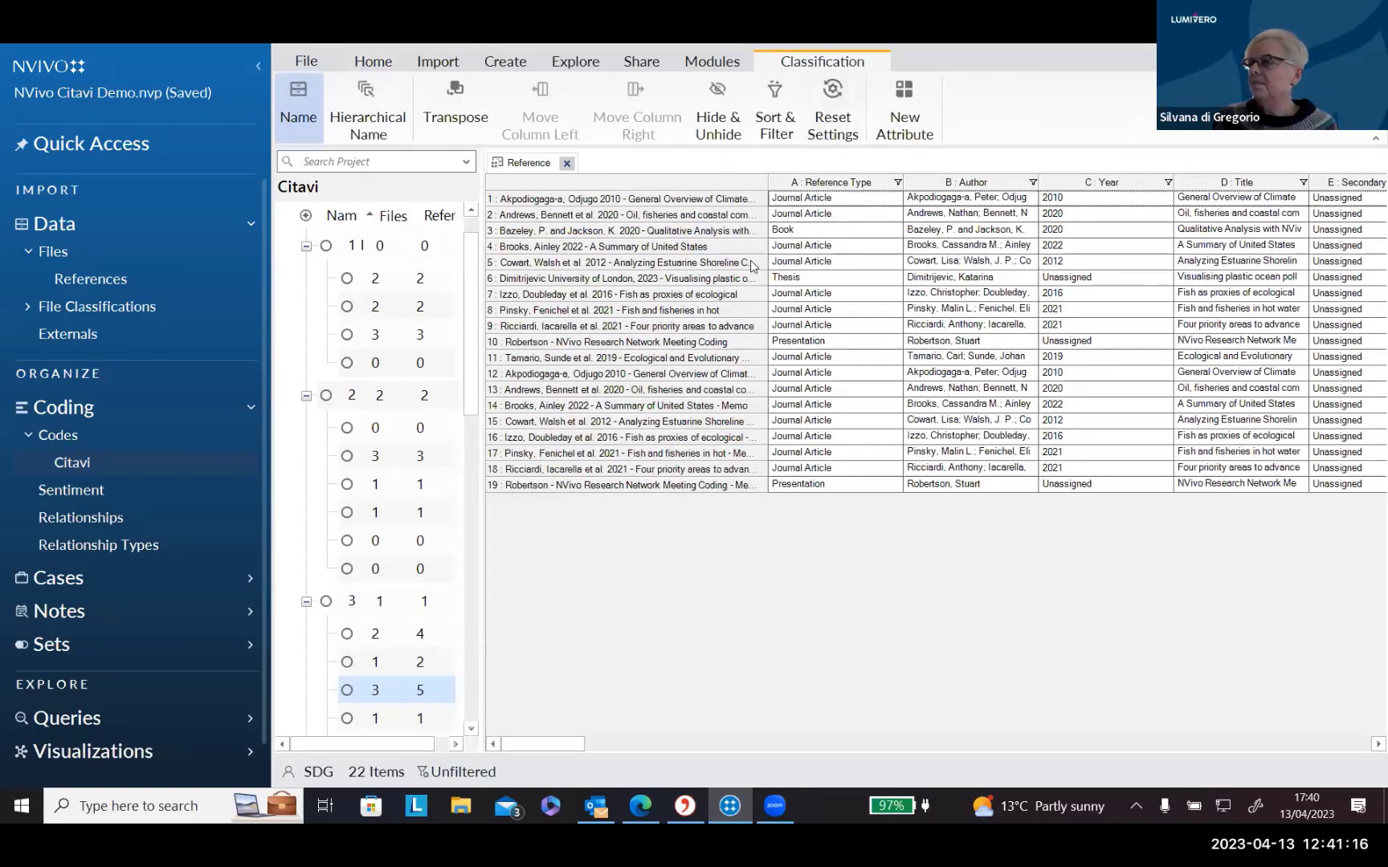
left_click(566, 164)
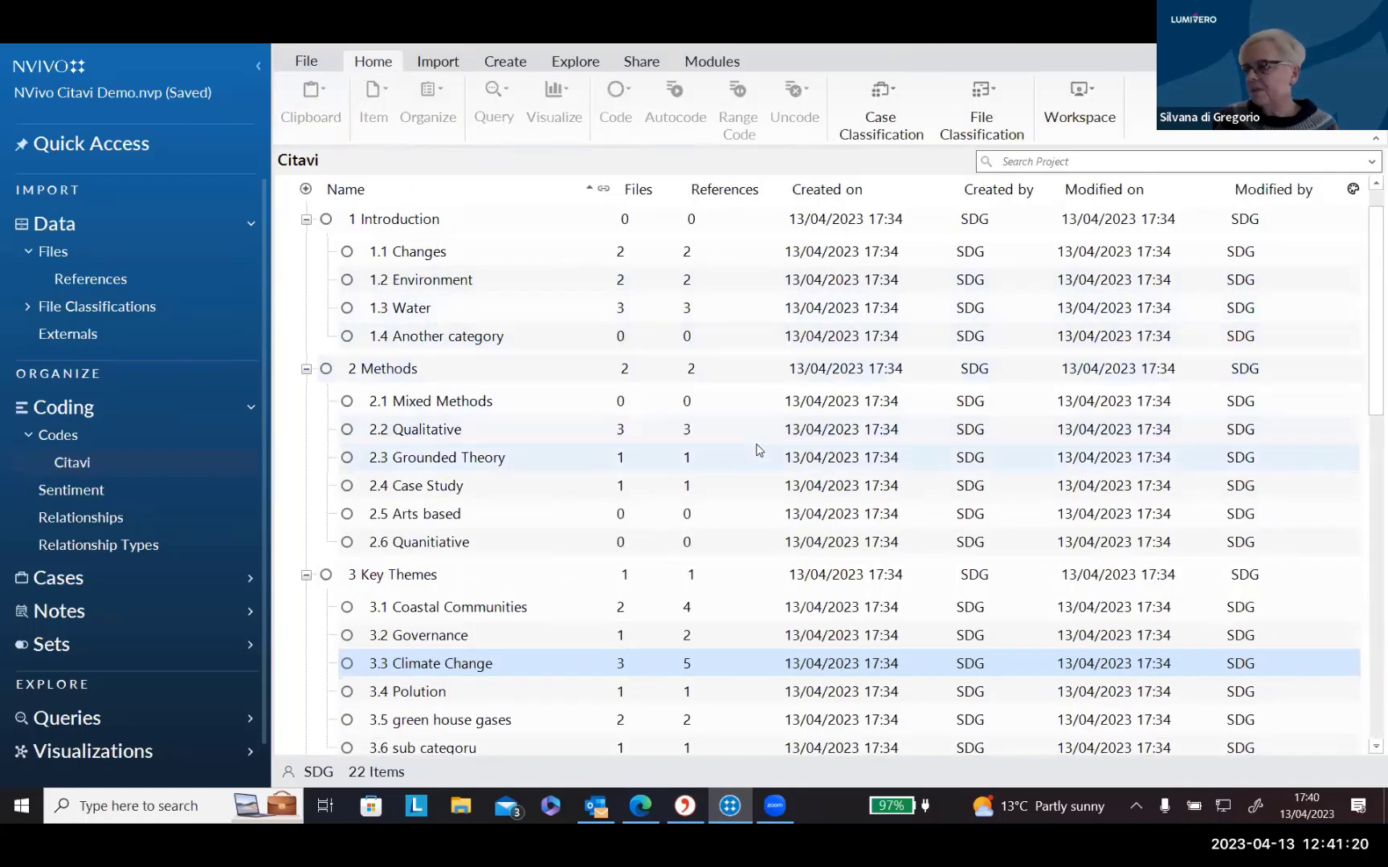
Generate a word cloud from the content of the 3.3 Climate Change code and collapse the word frequency criteria.
right_click(432, 672)
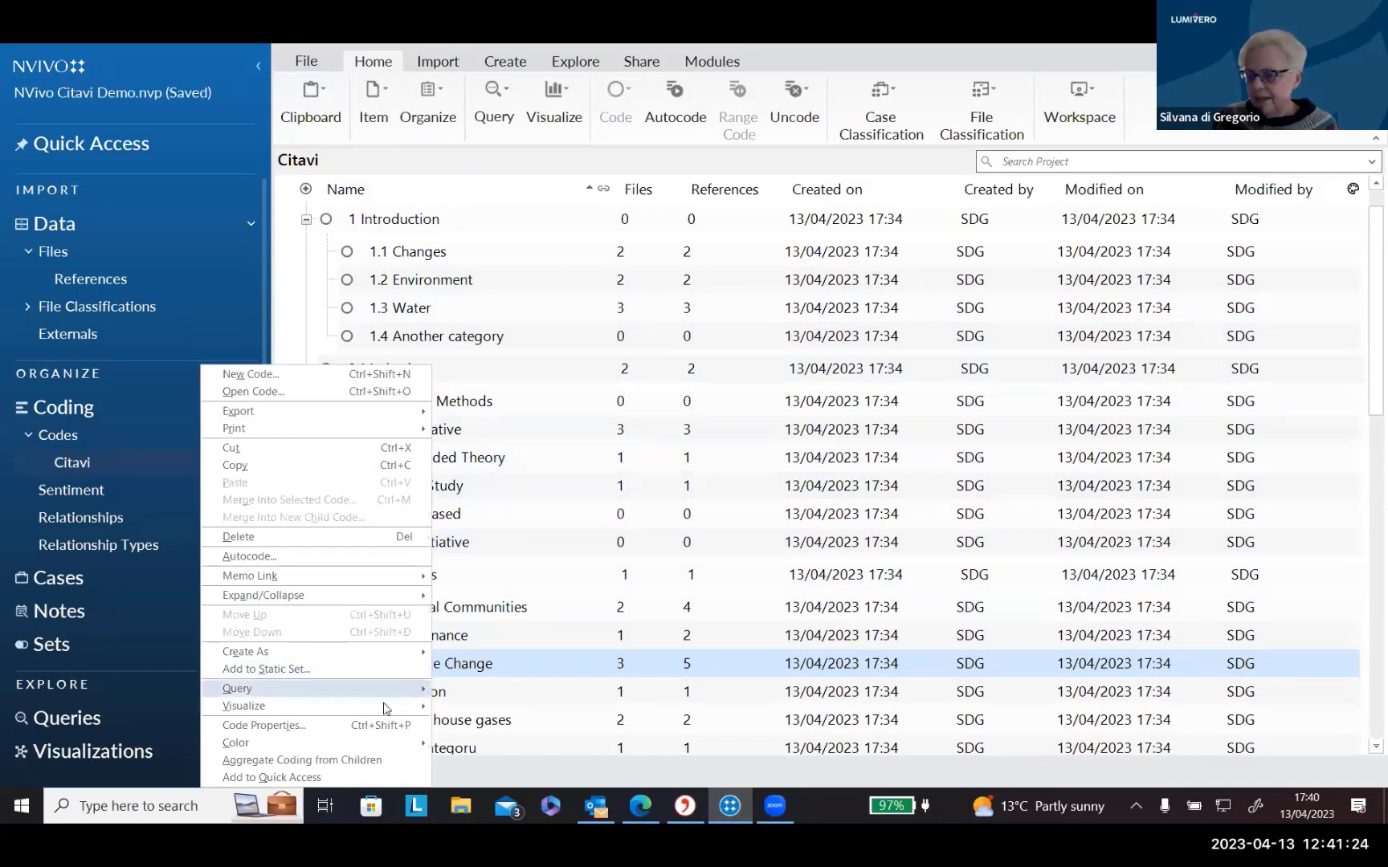
mouse_move(375, 710)
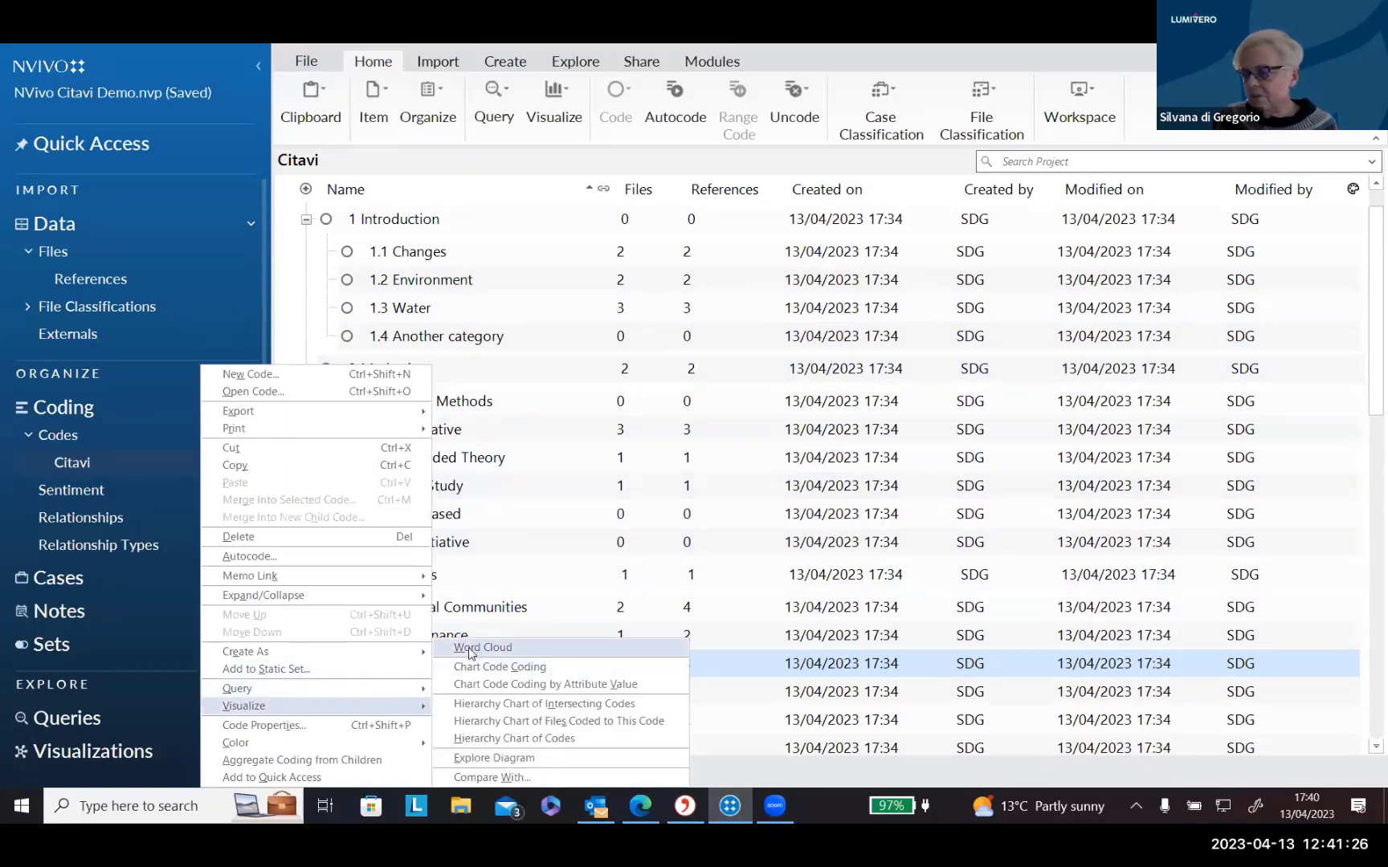
left_click(526, 642)
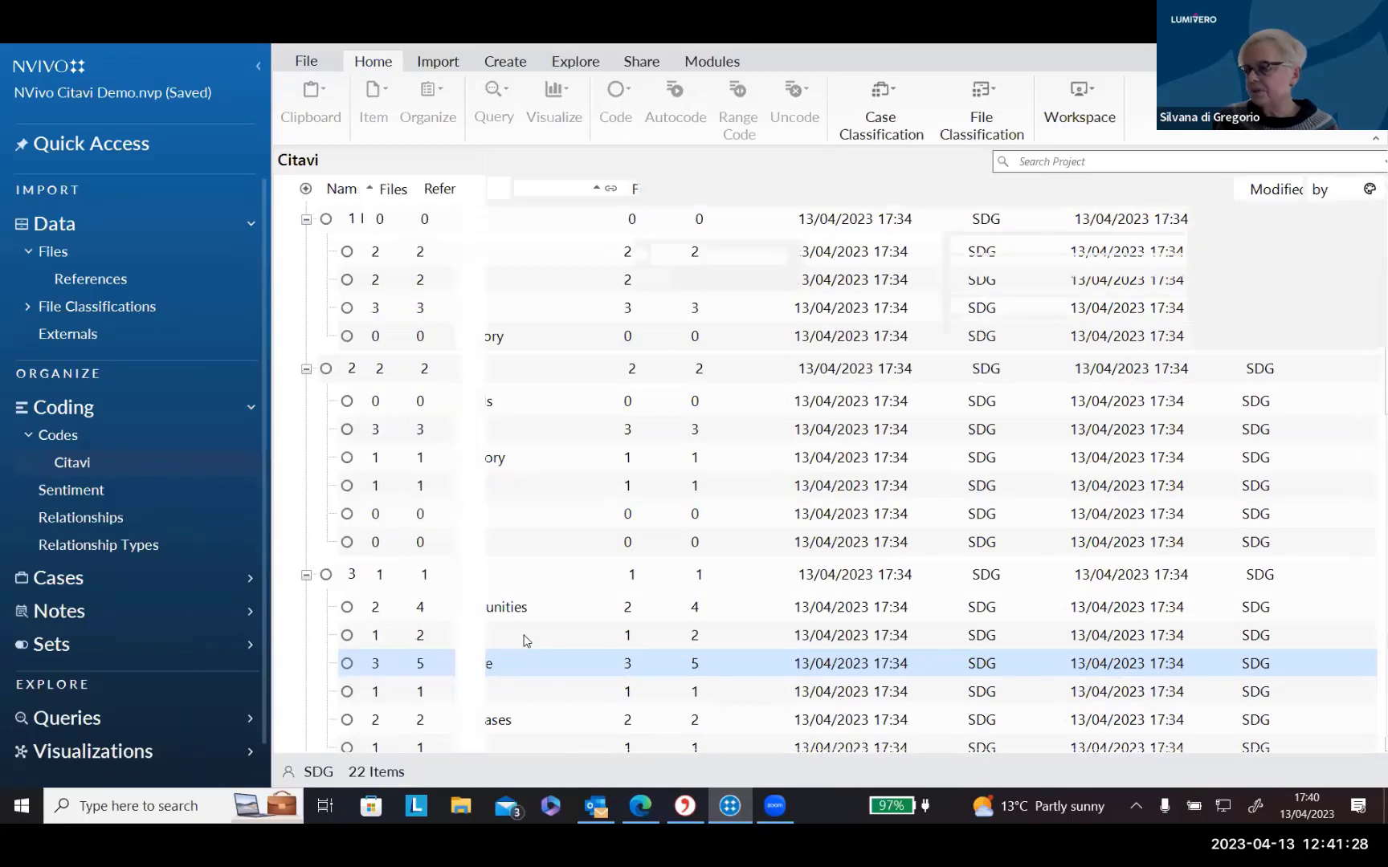
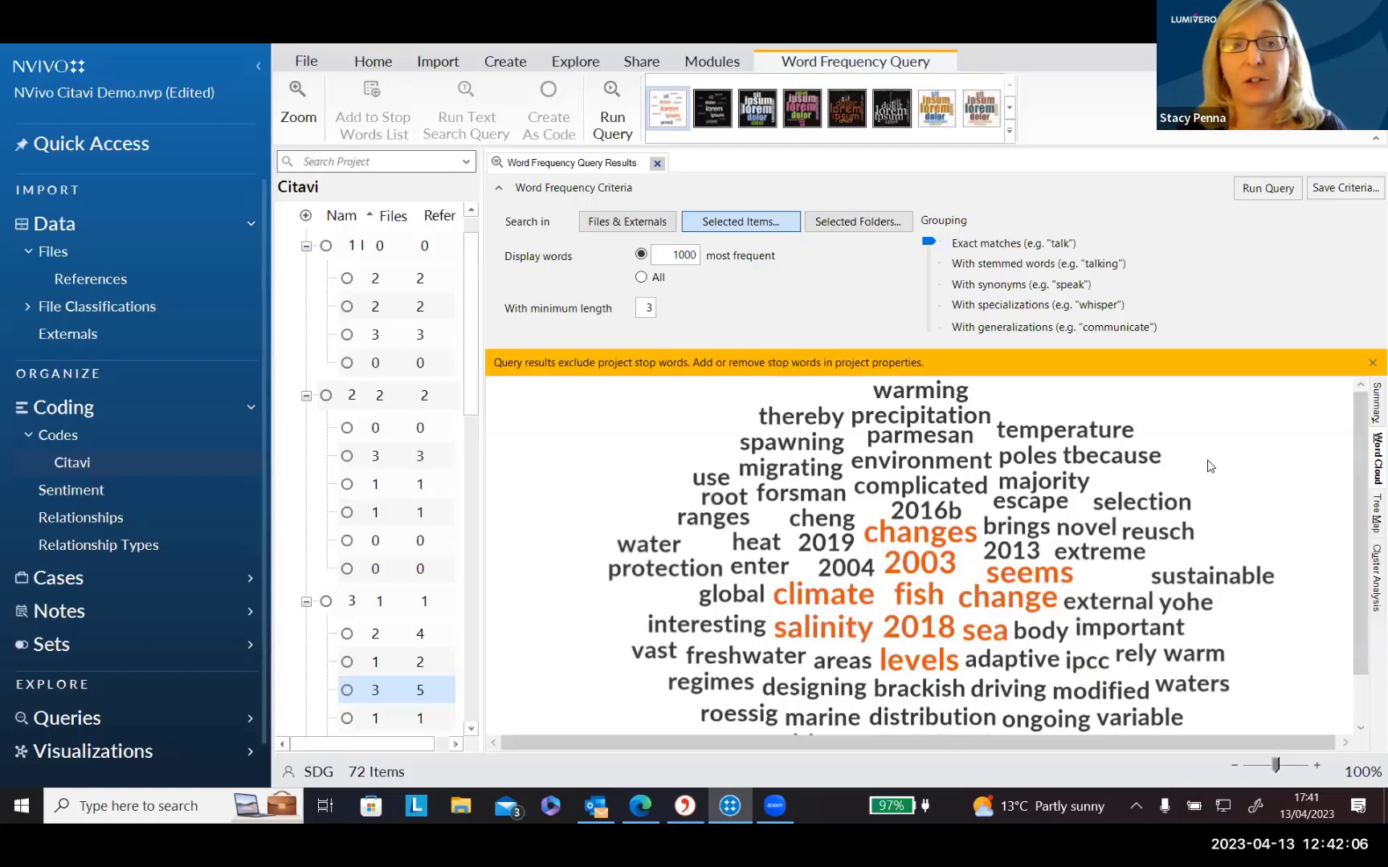
left_click(507, 193)
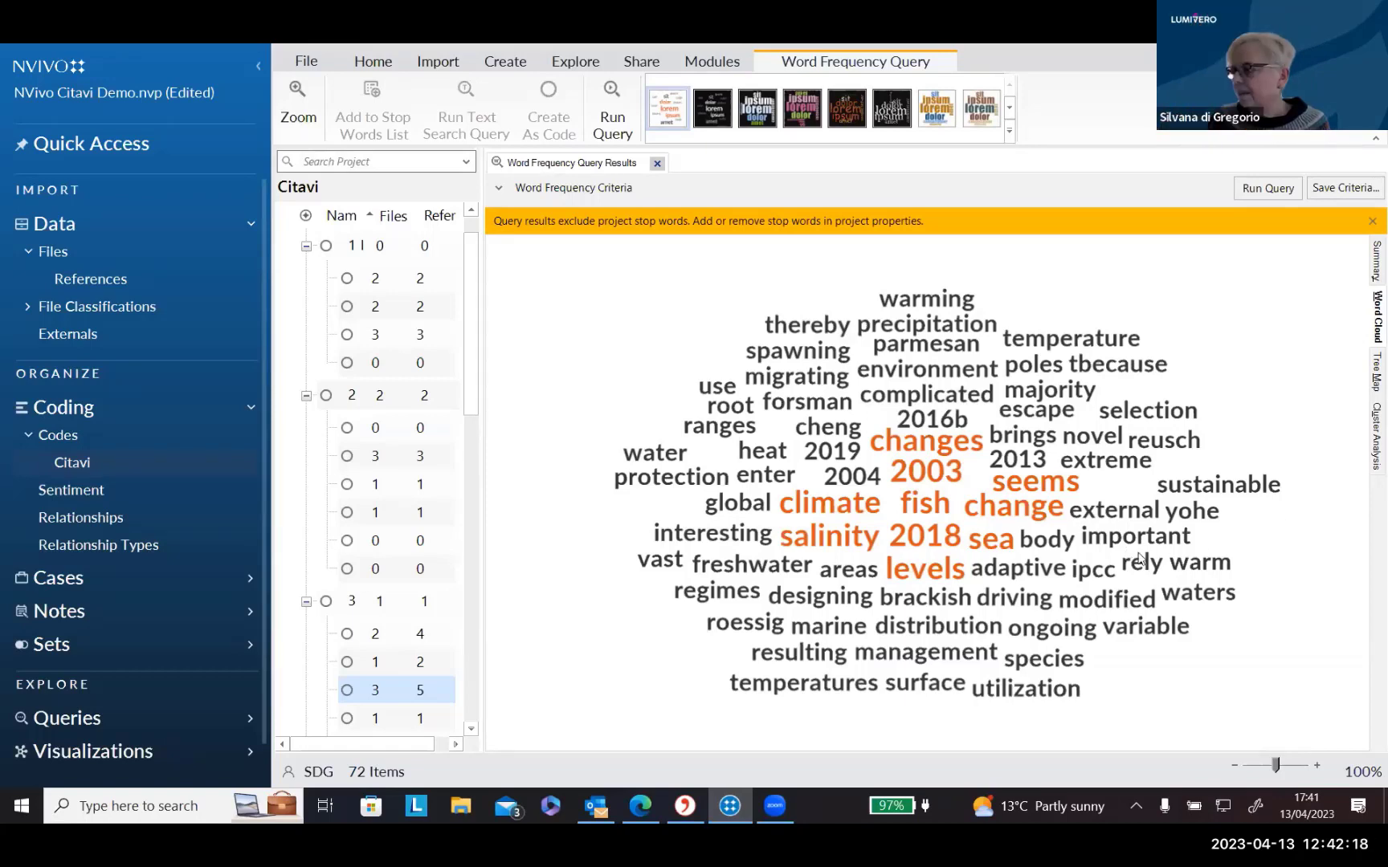
Run a text search query for salinity from the word cloud and examine a branch of its word tree.
right_click(827, 544)
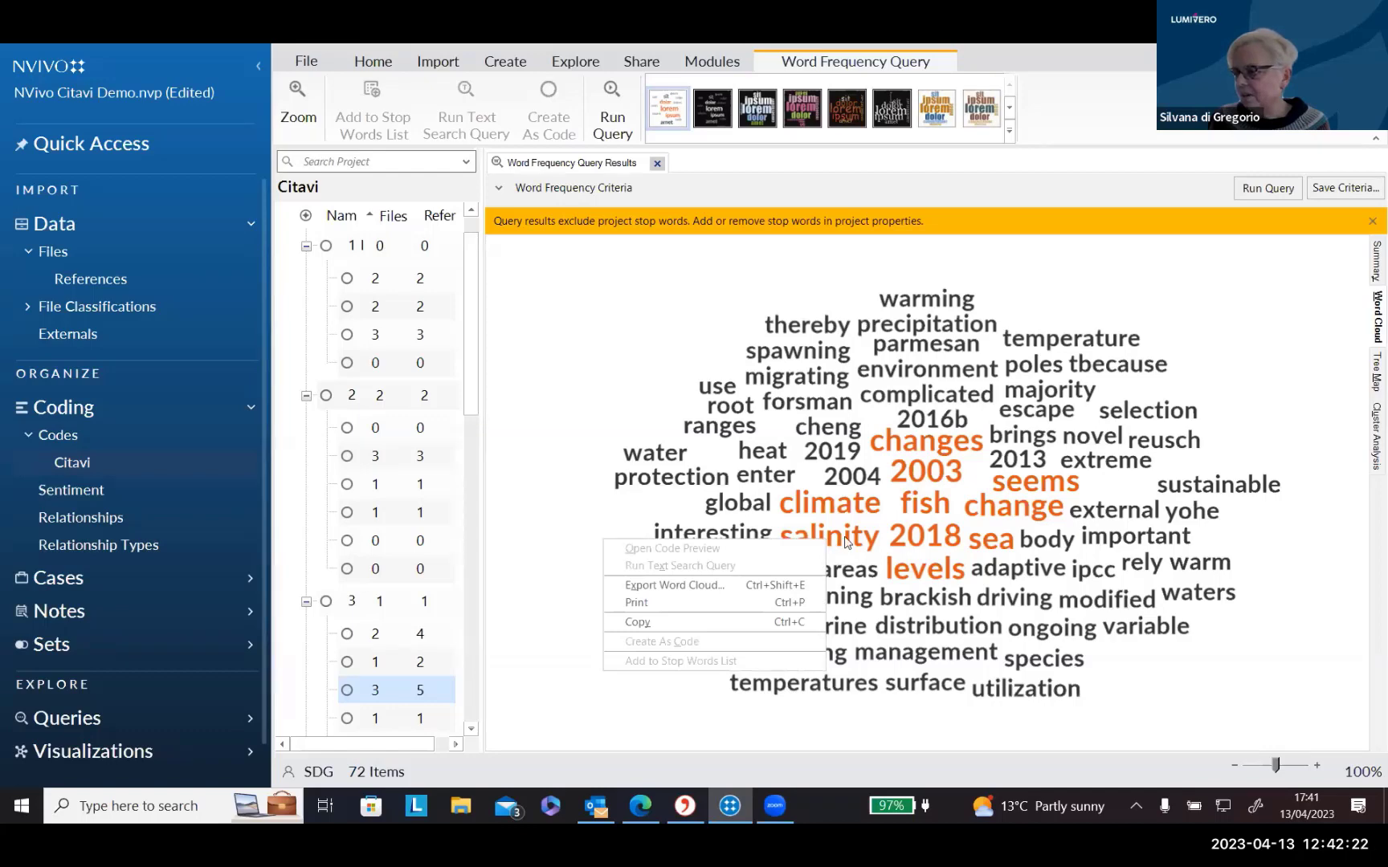
right_click(845, 542)
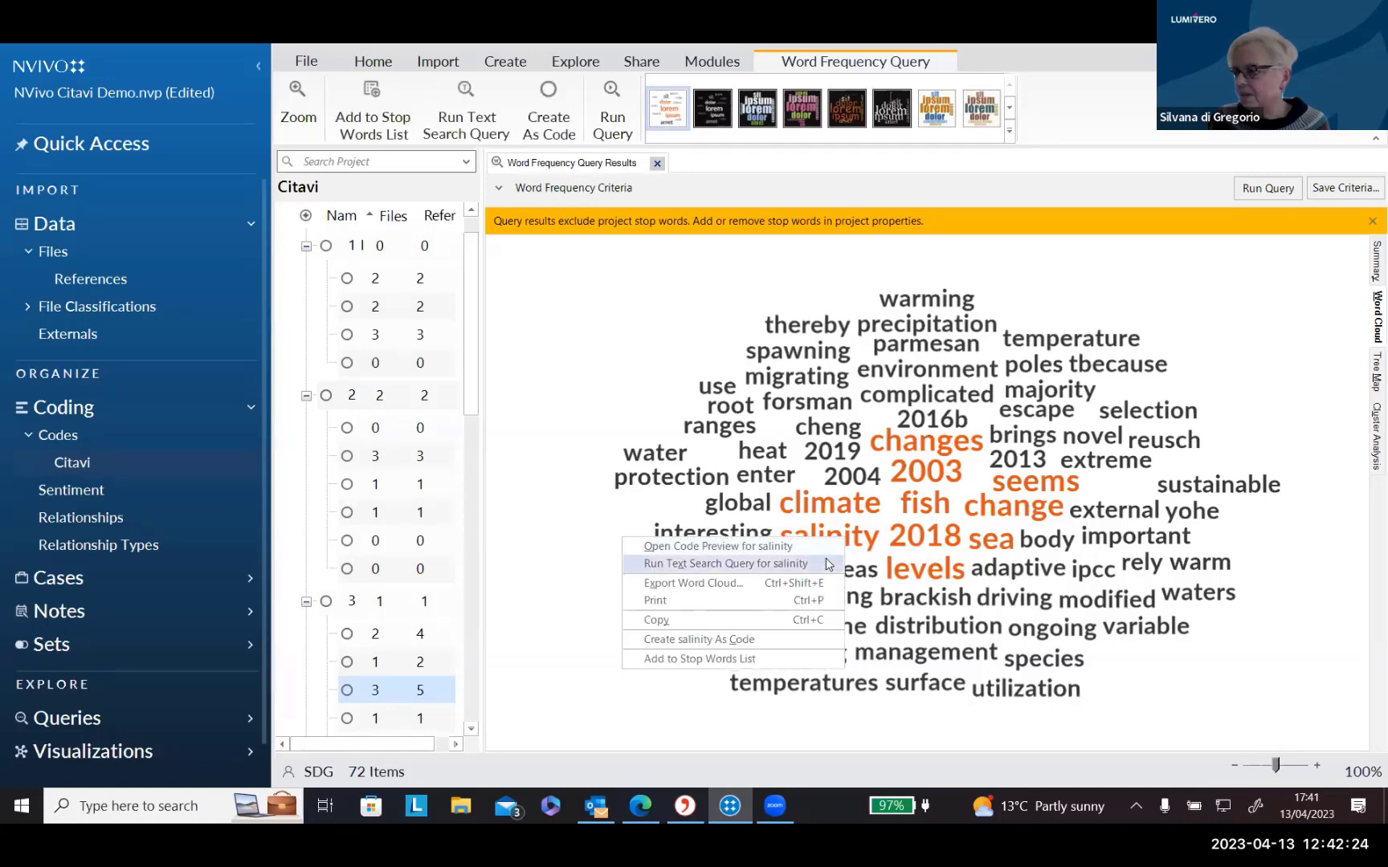
left_click(828, 564)
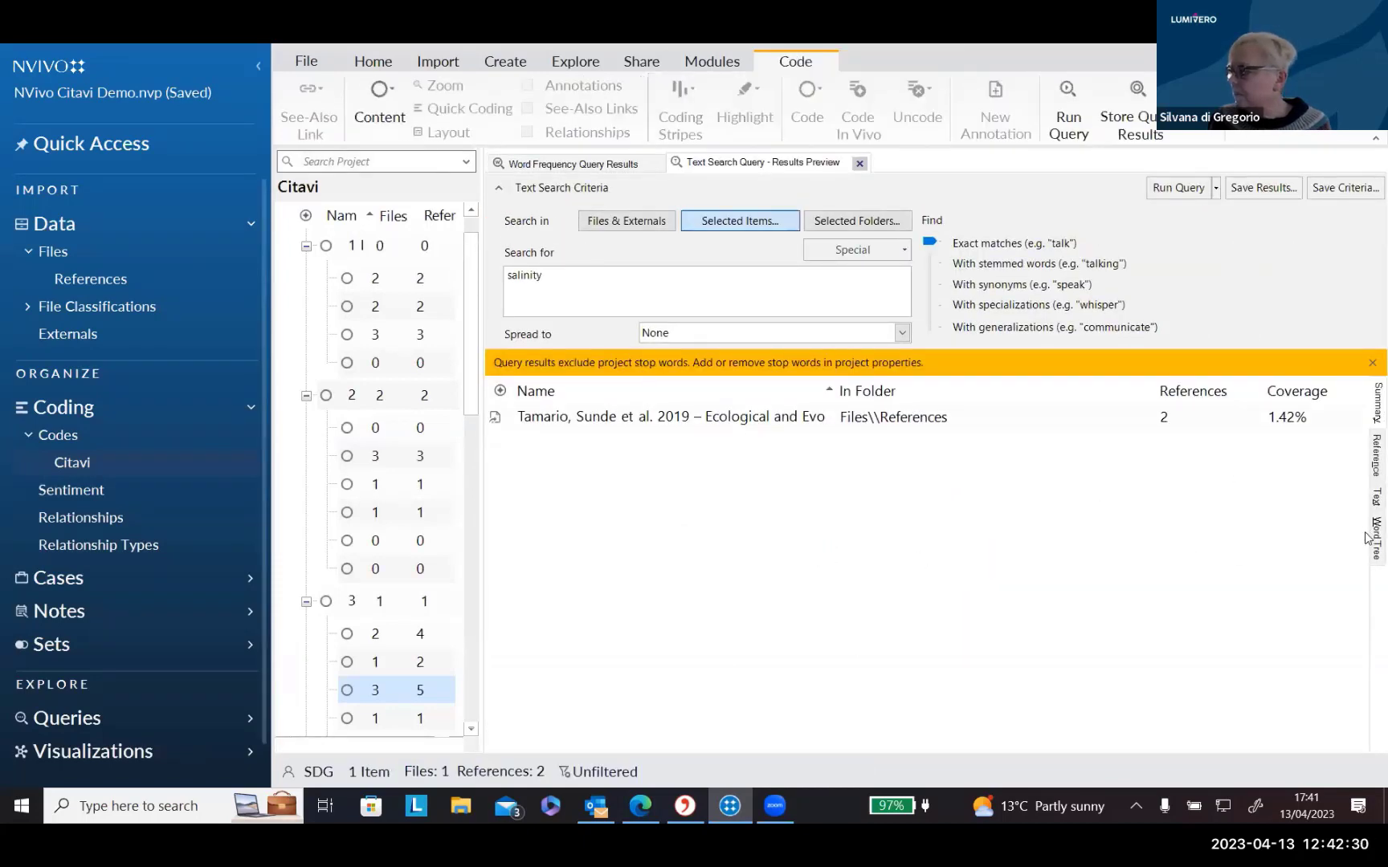
left_click(1375, 538)
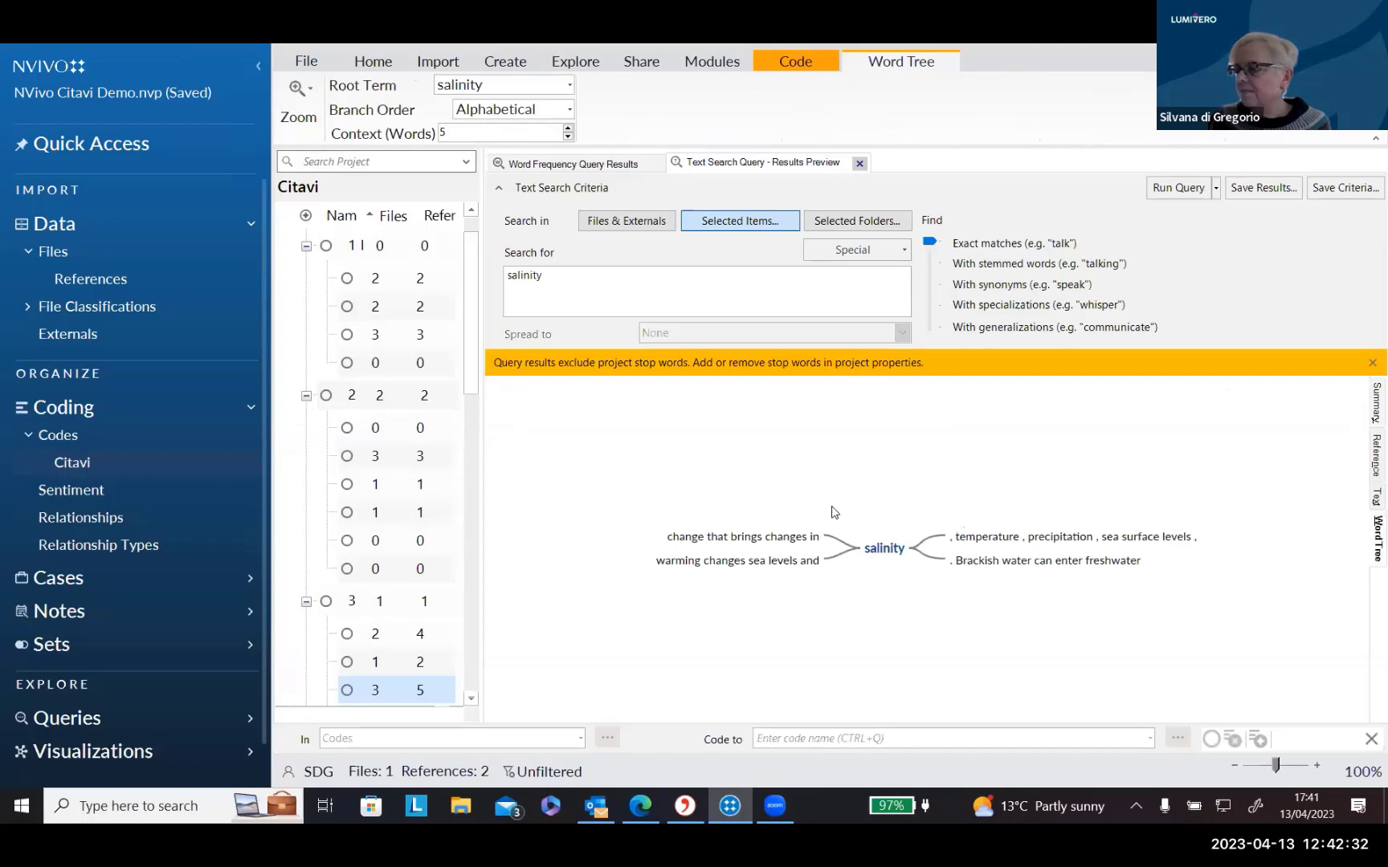
left_click(732, 537)
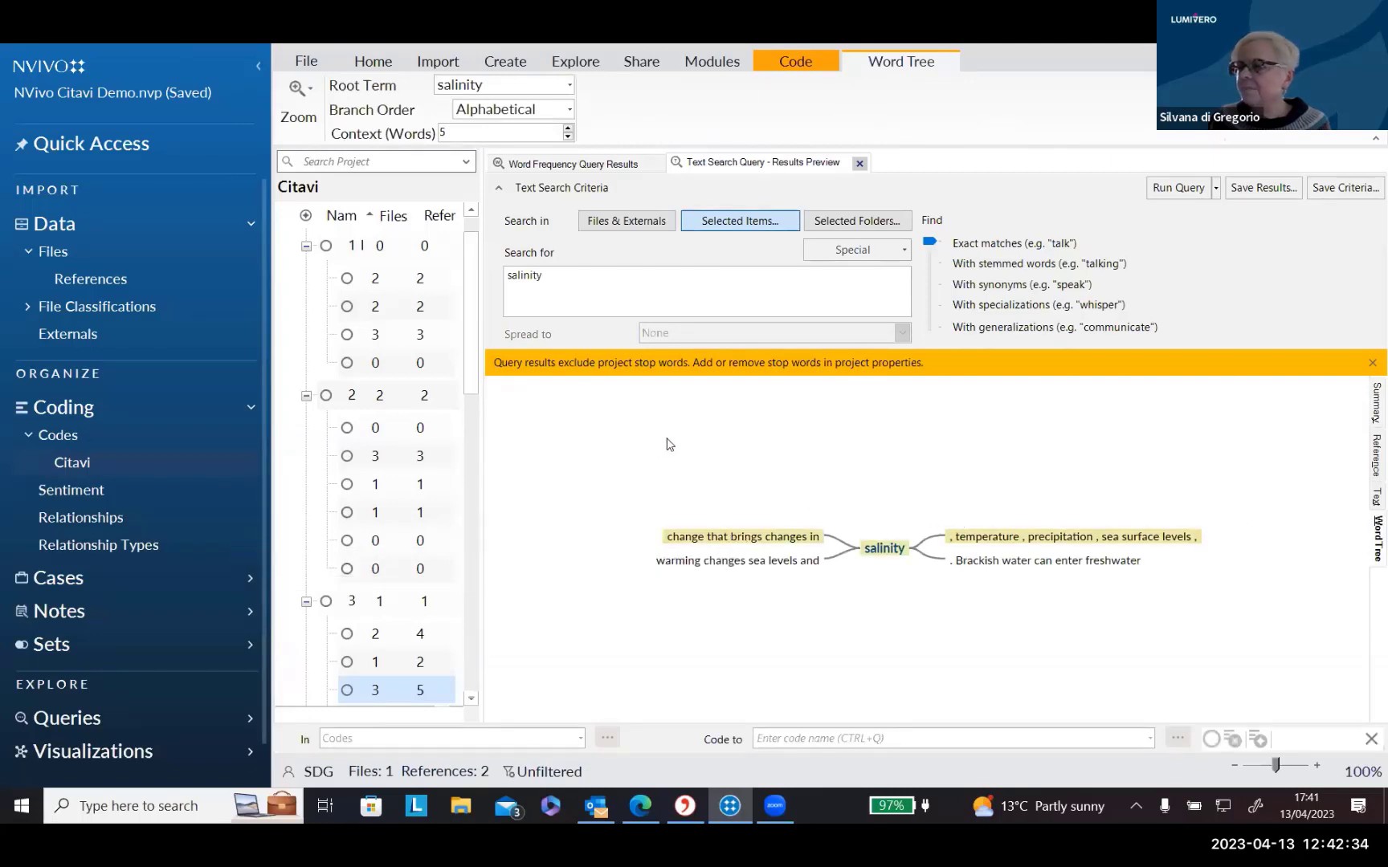
Set the word tree's context to 9 words, and close the text search and word frequency results.
left_click(567, 129)
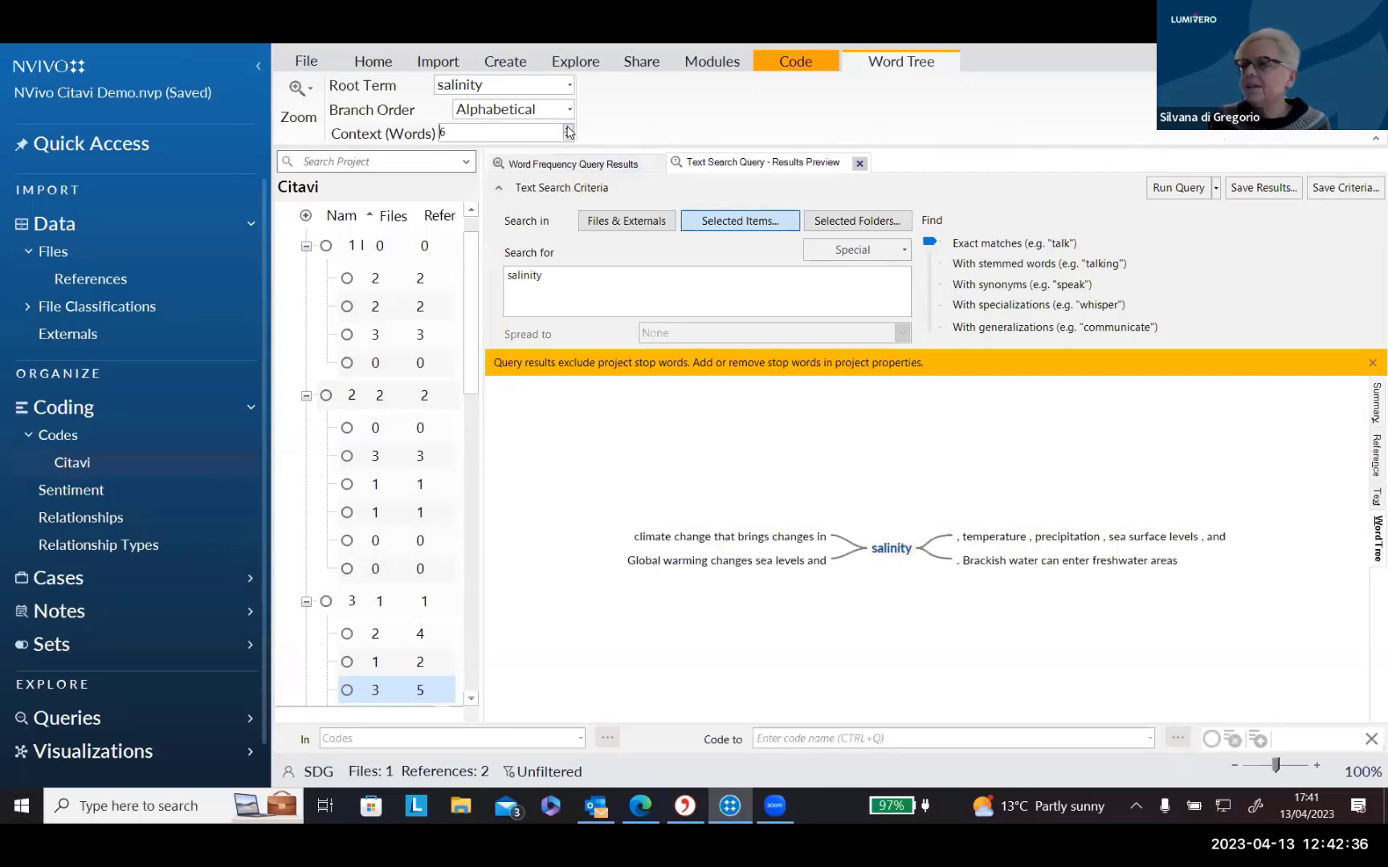
left_click(567, 128)
left_click(568, 129)
left_click(567, 129)
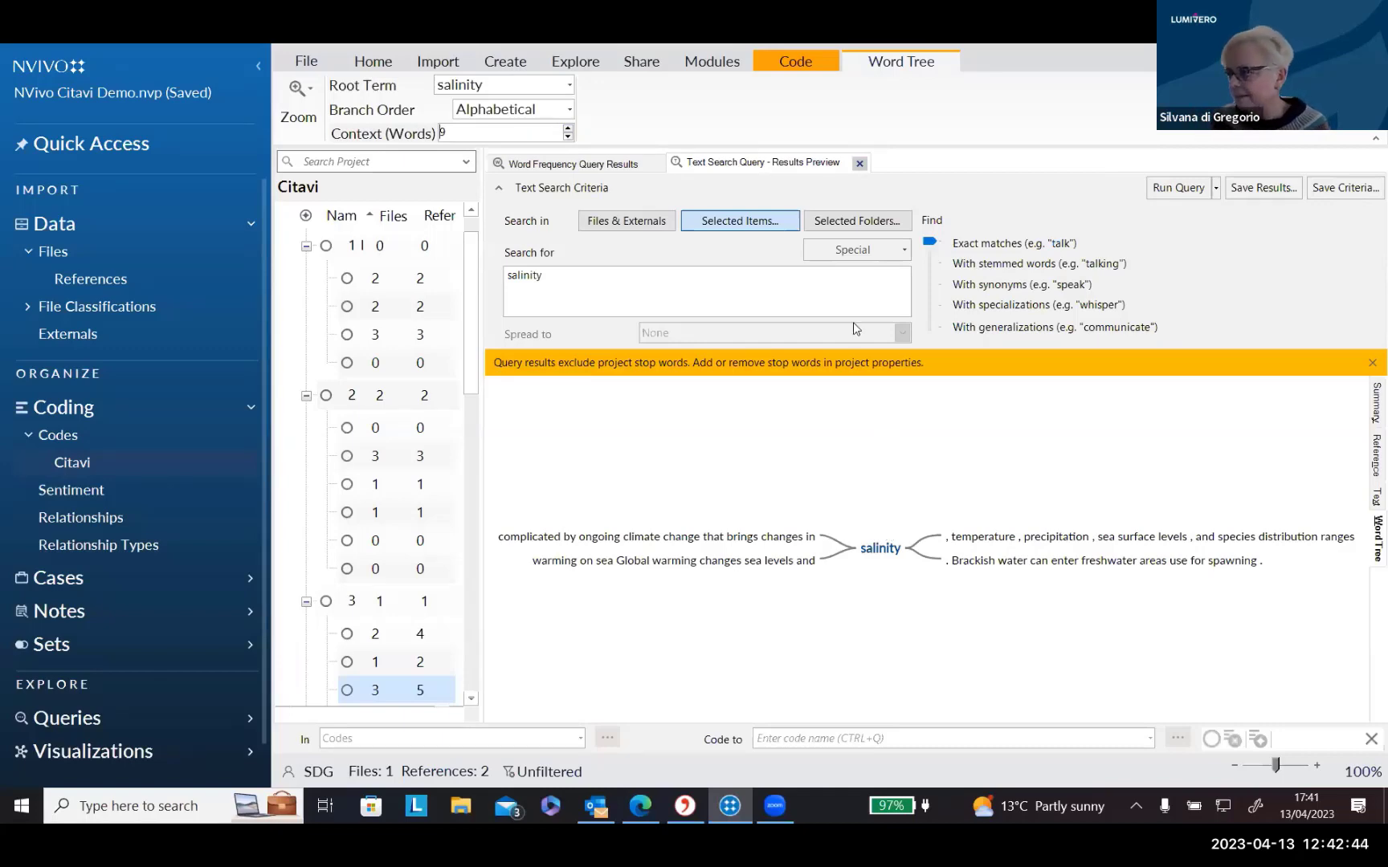
left_click(859, 163)
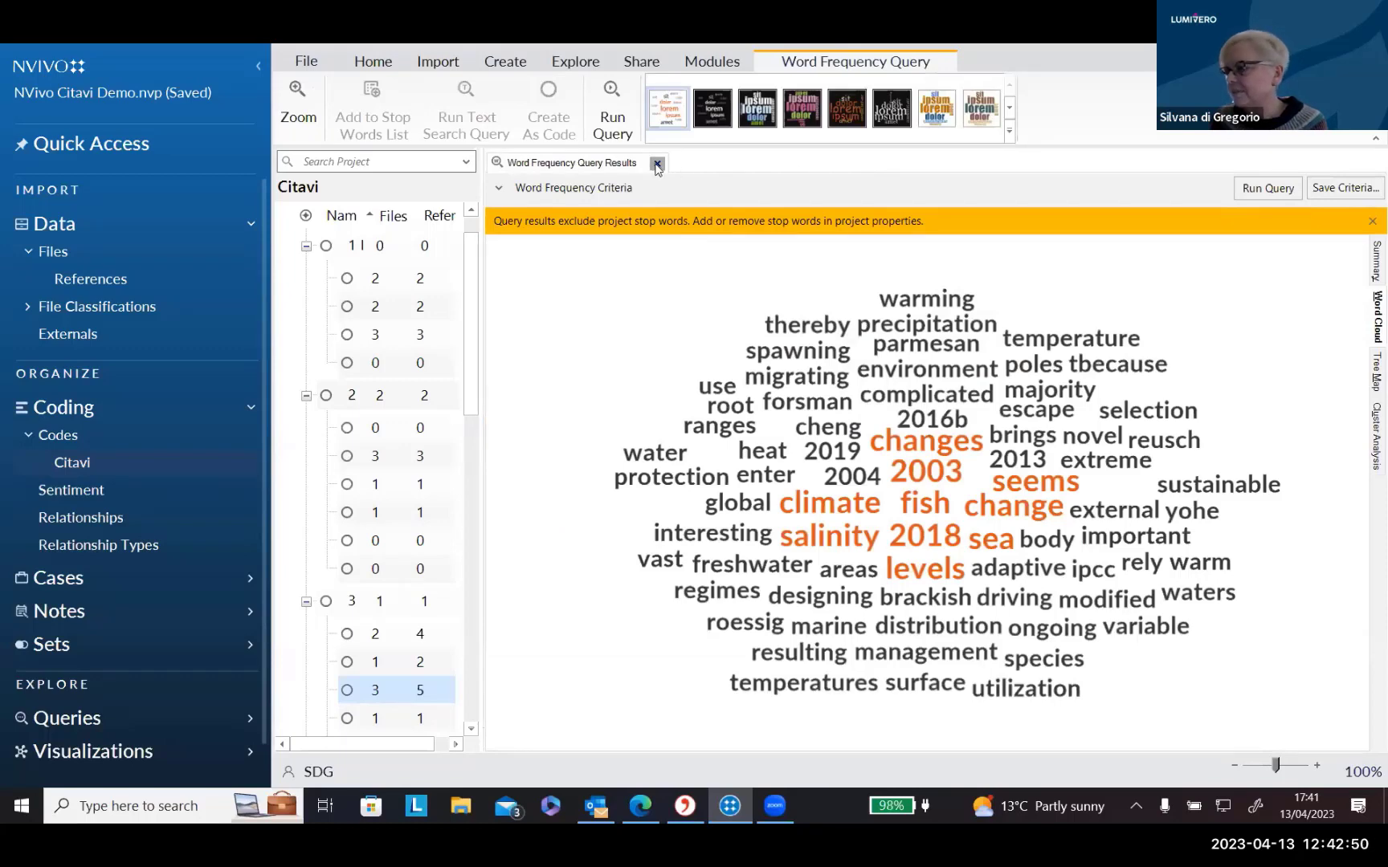
left_click(656, 164)
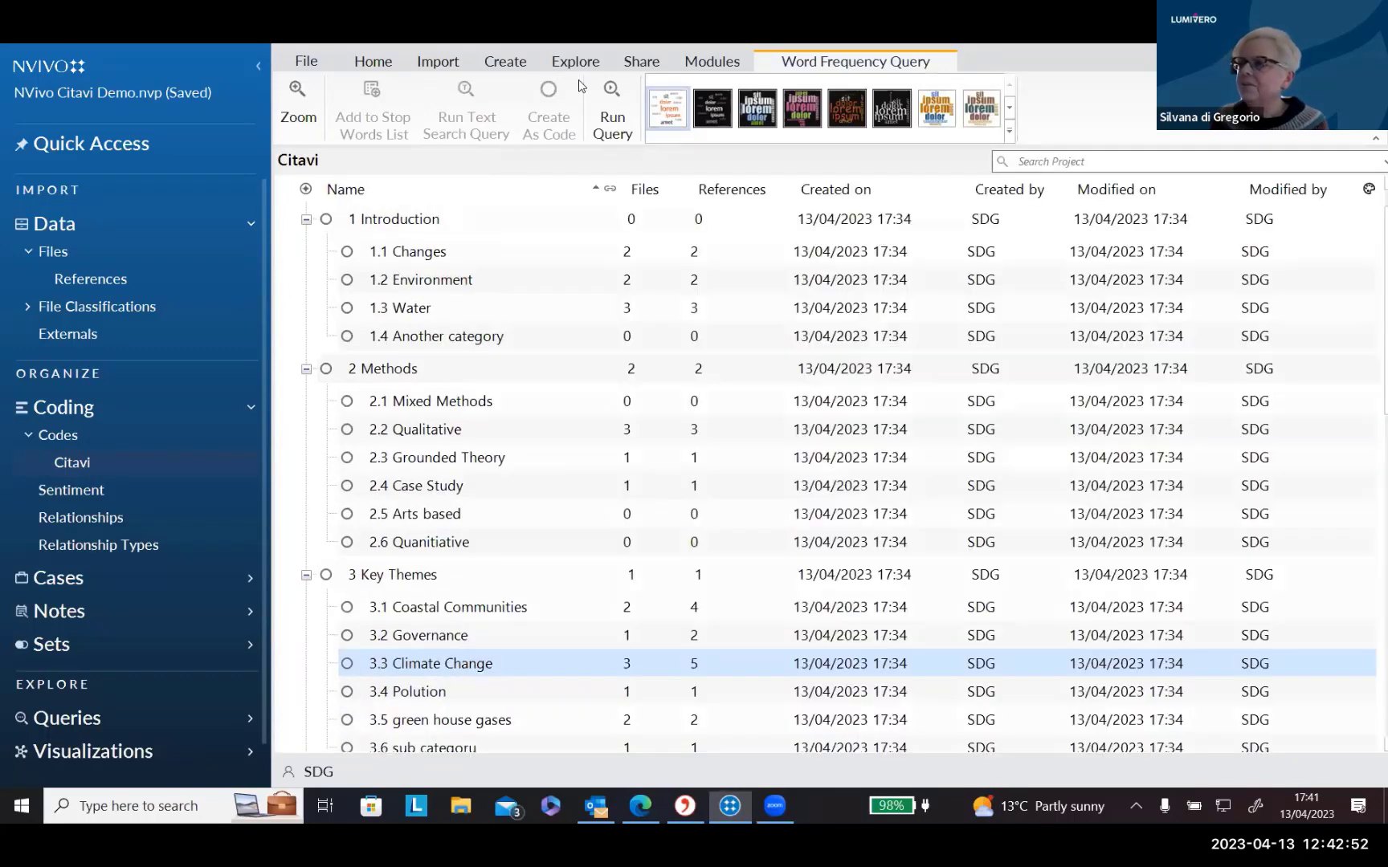
Create a crosstab query against the Reference classification with Year as the first attribute.
left_click(584, 65)
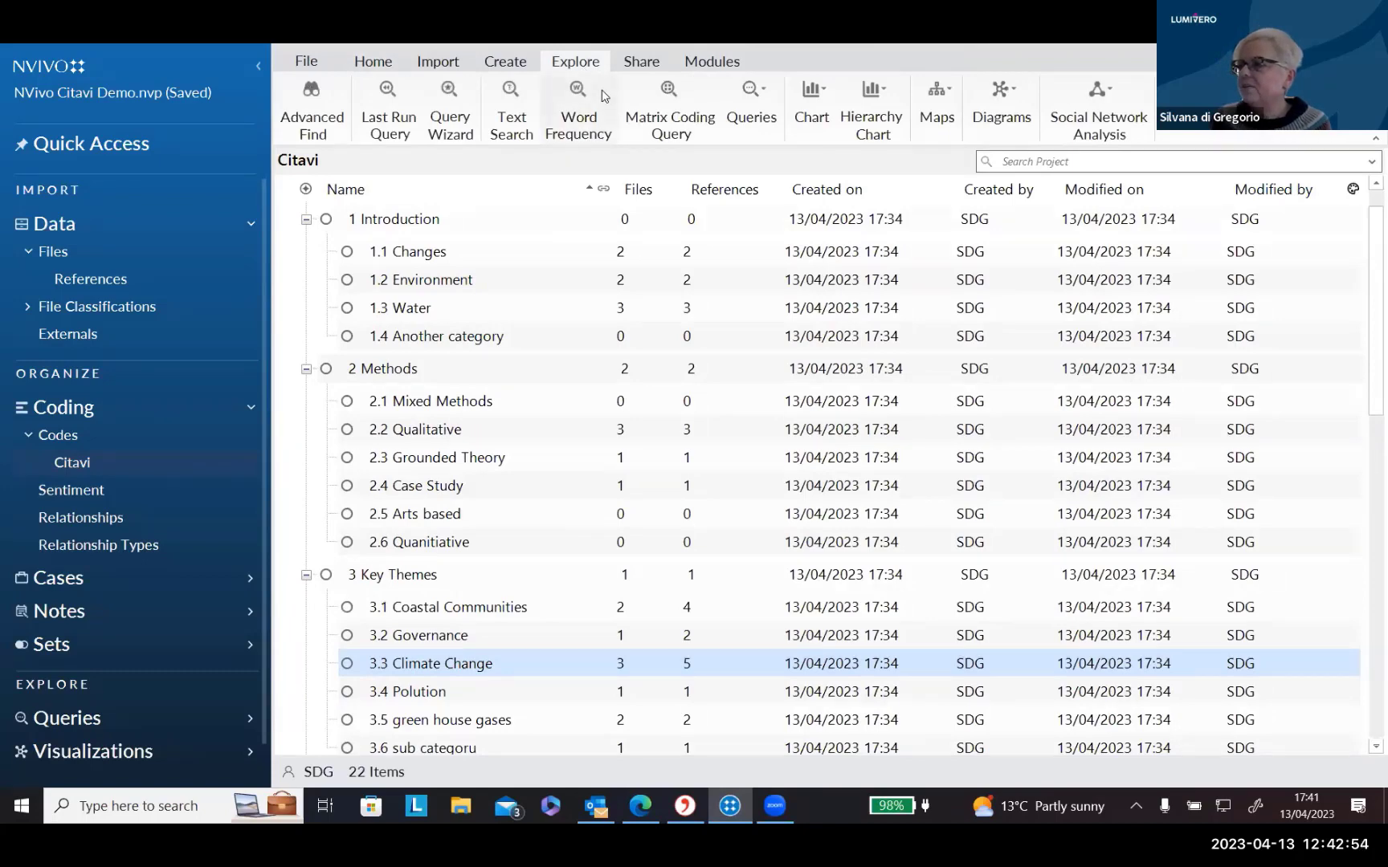
left_click(738, 129)
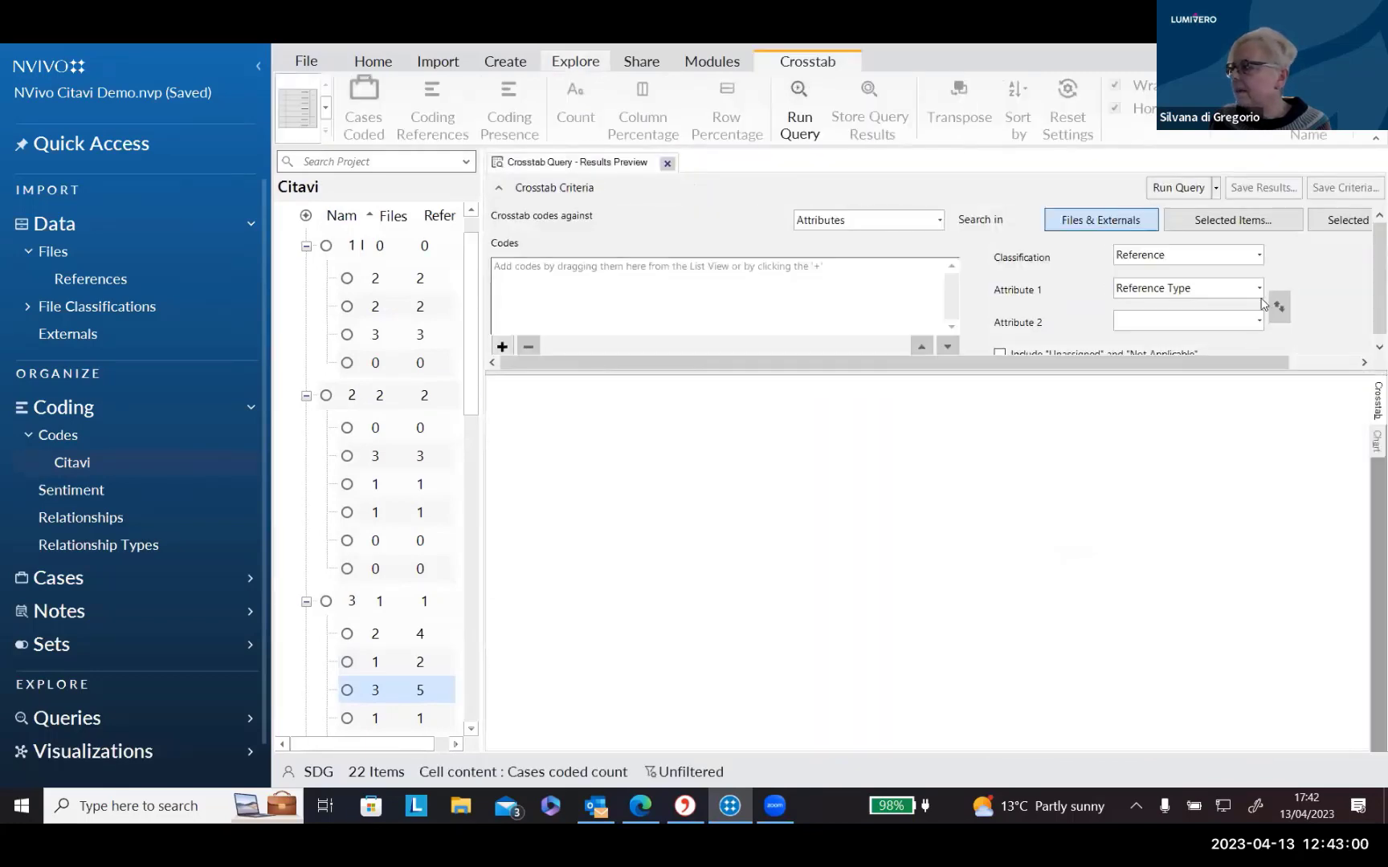
left_click(1259, 288)
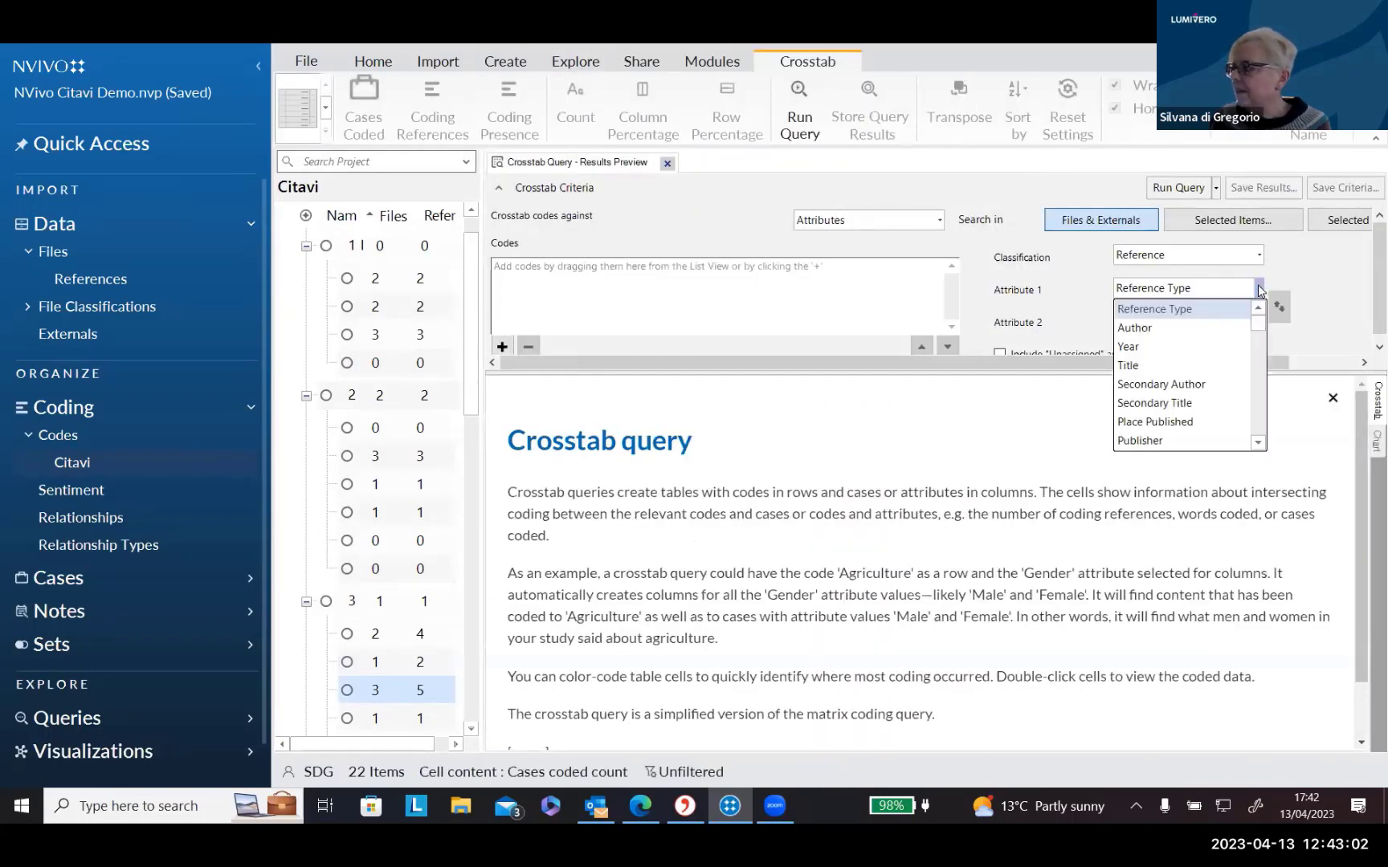
left_click(1173, 349)
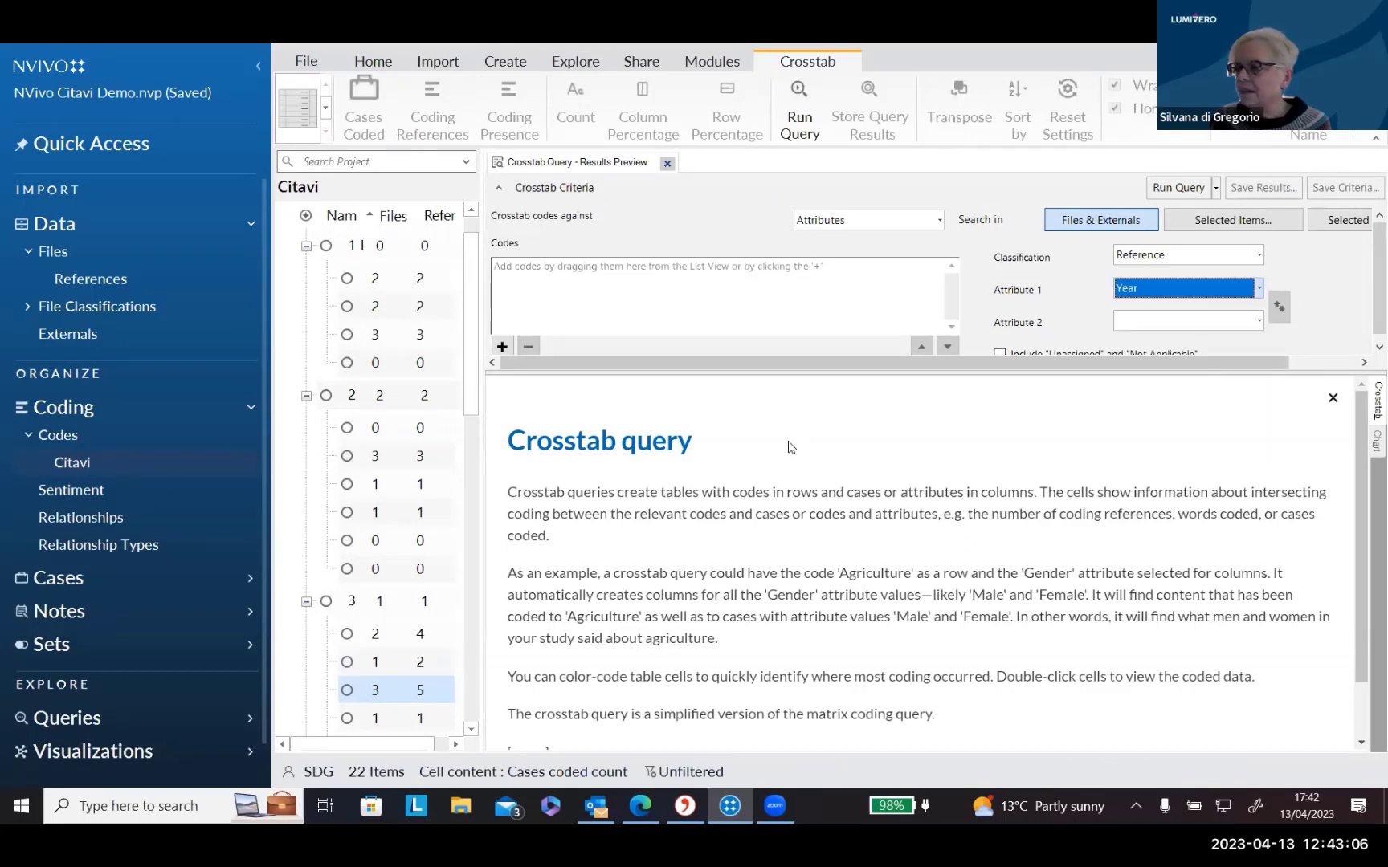
Select 3 Key Themes with all its descendant codes from Citavi's Environmental Change Demo for the crosstab rows.
left_click(502, 347)
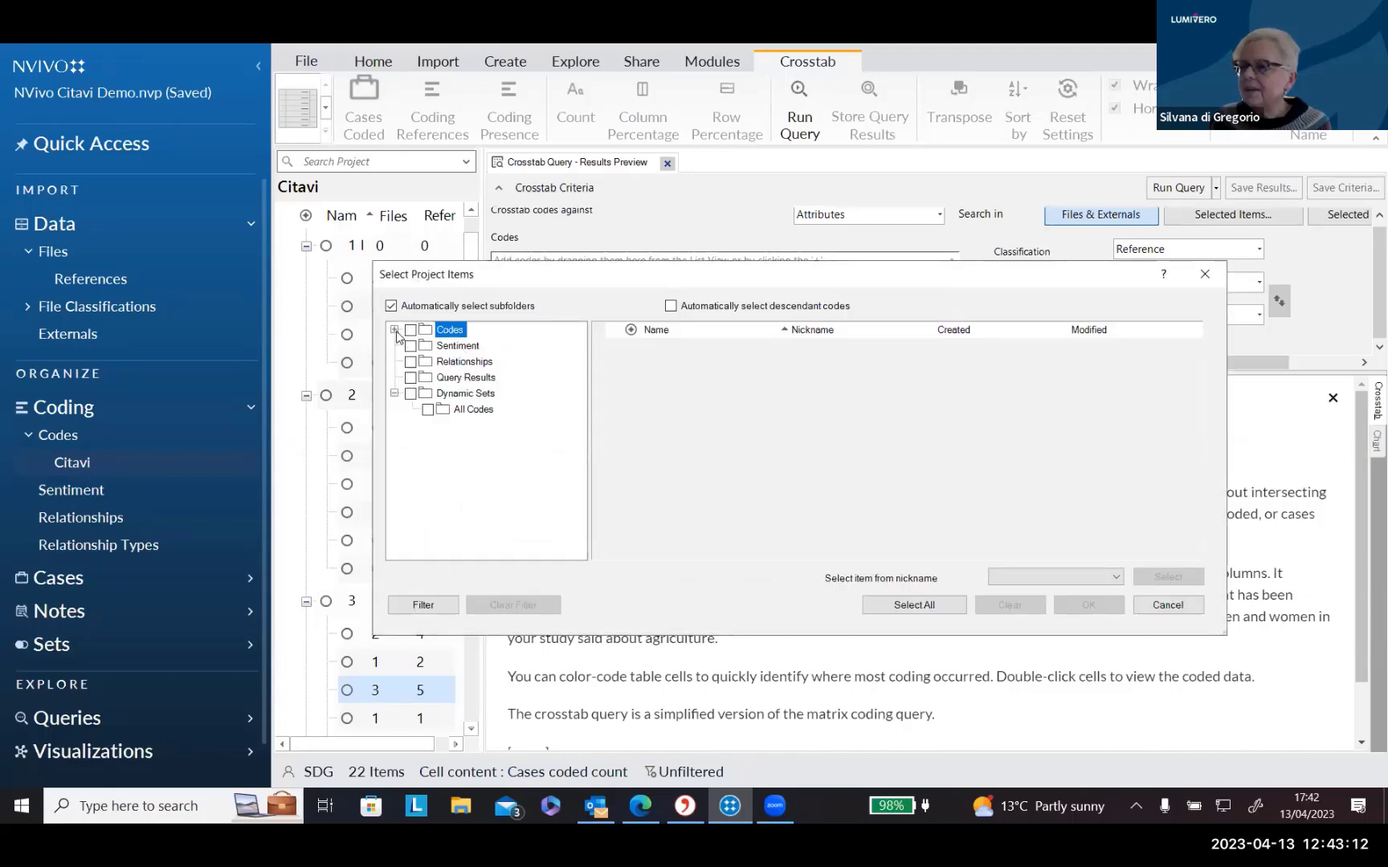
left_click(395, 330)
left_click(466, 347)
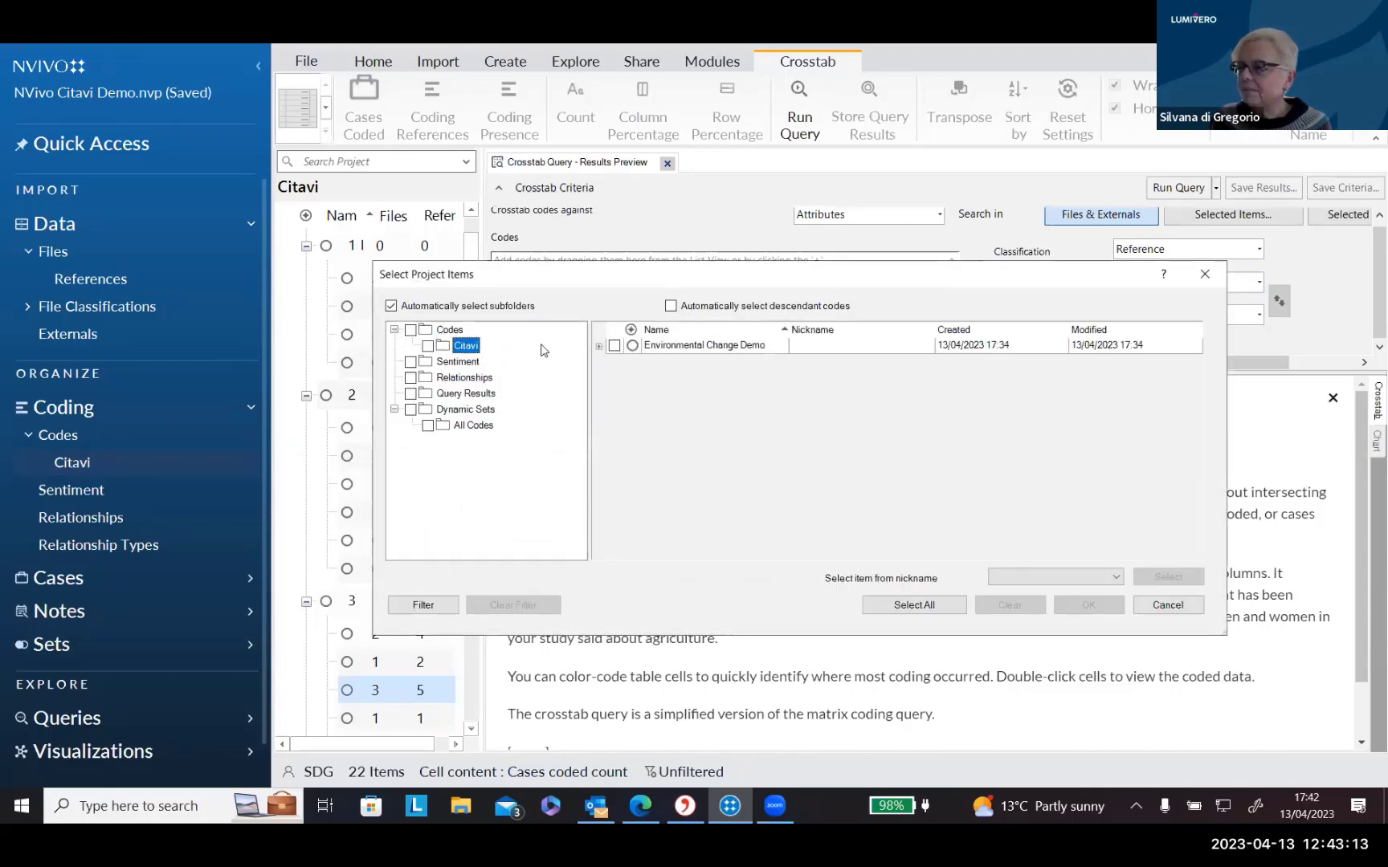
left_click(595, 347)
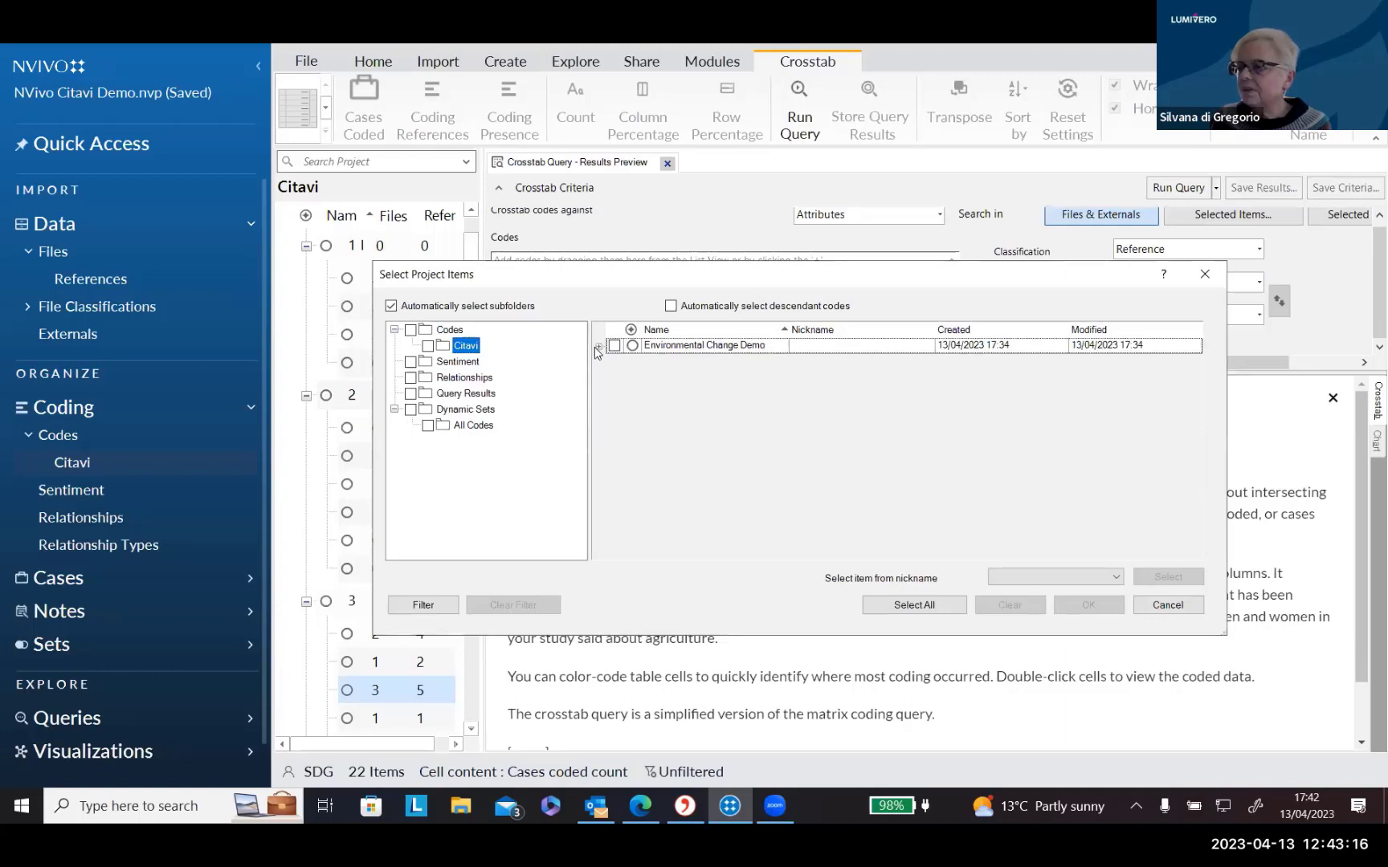
left_click(597, 347)
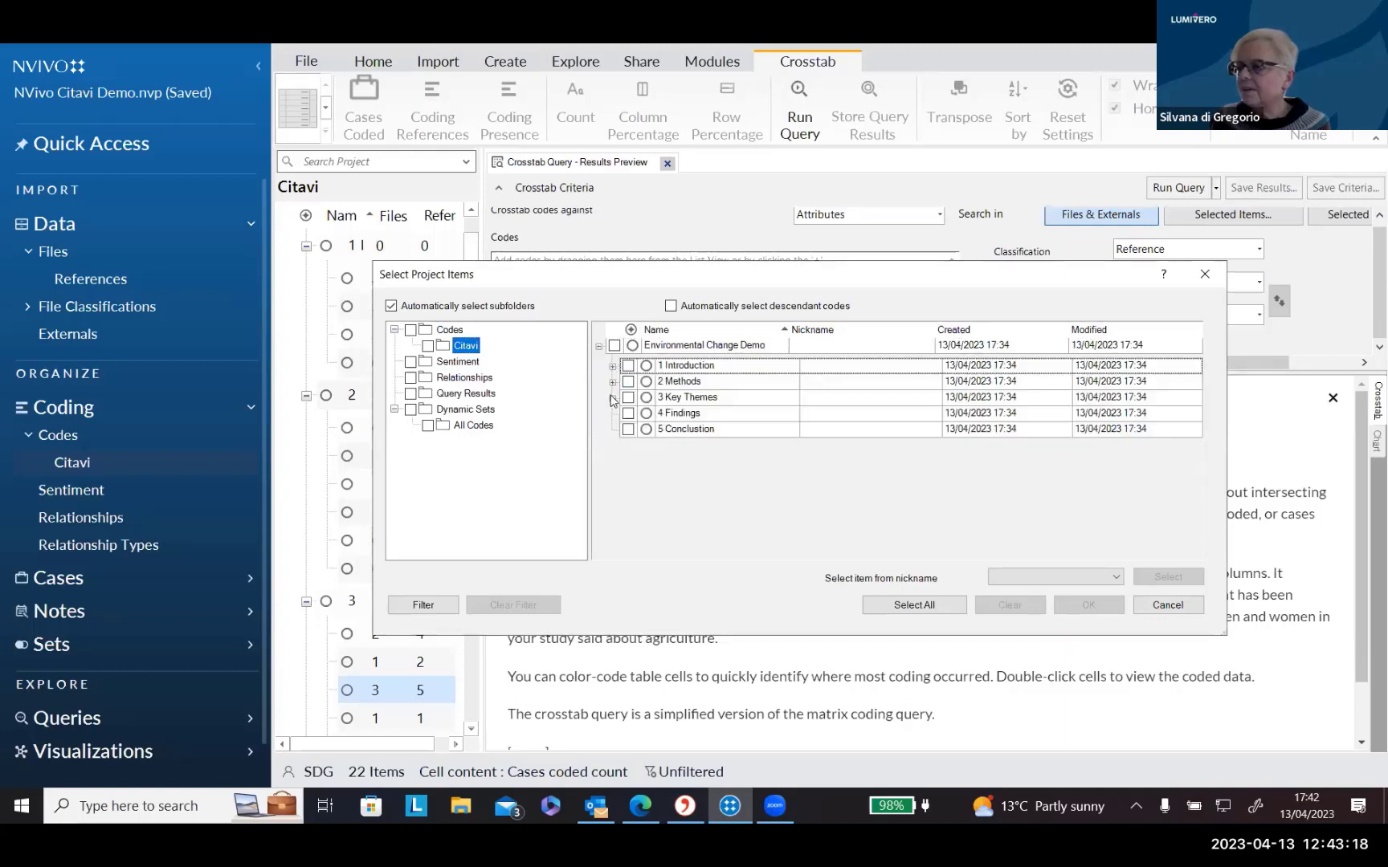
left_click(669, 306)
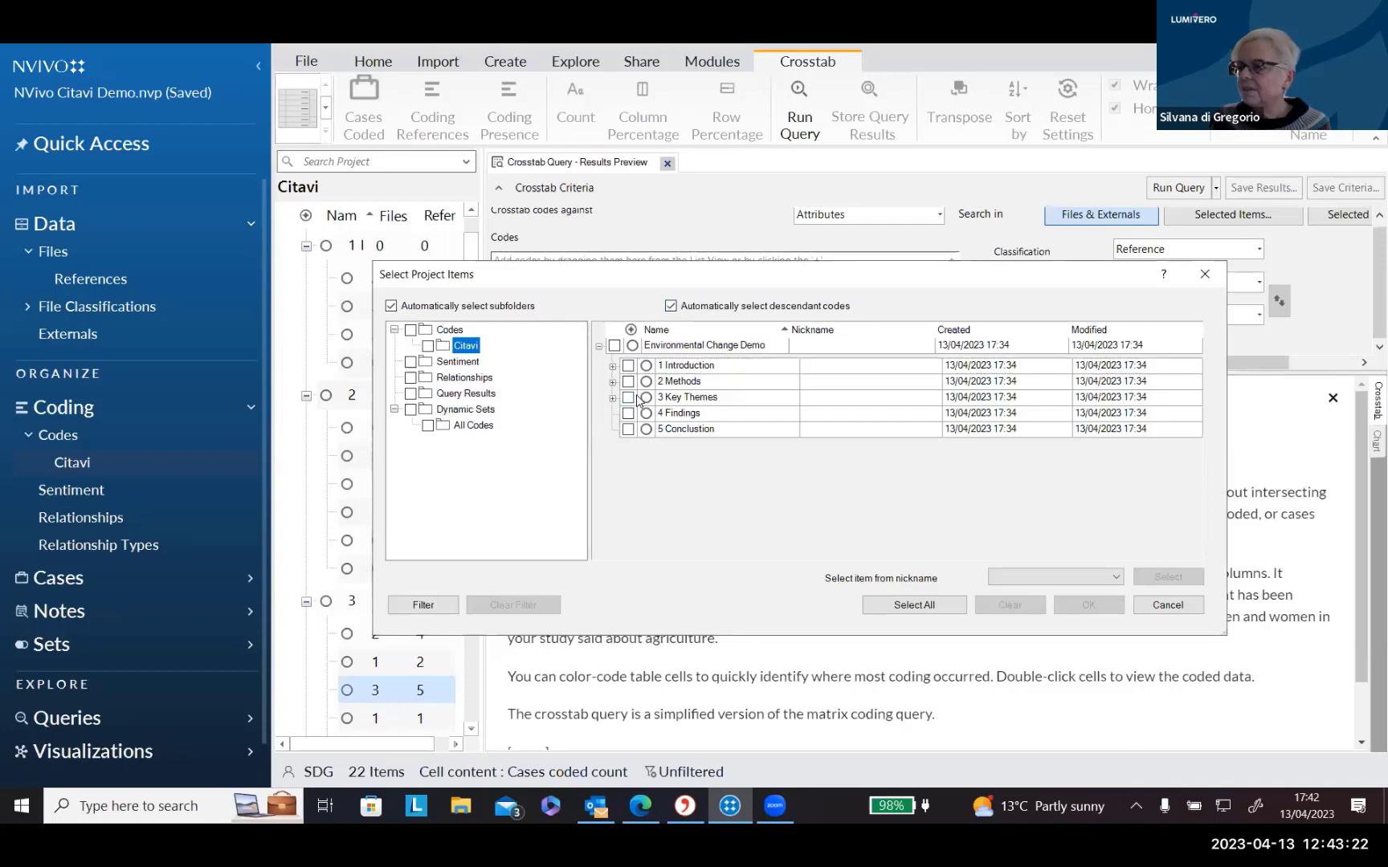
left_click(628, 398)
left_click(612, 398)
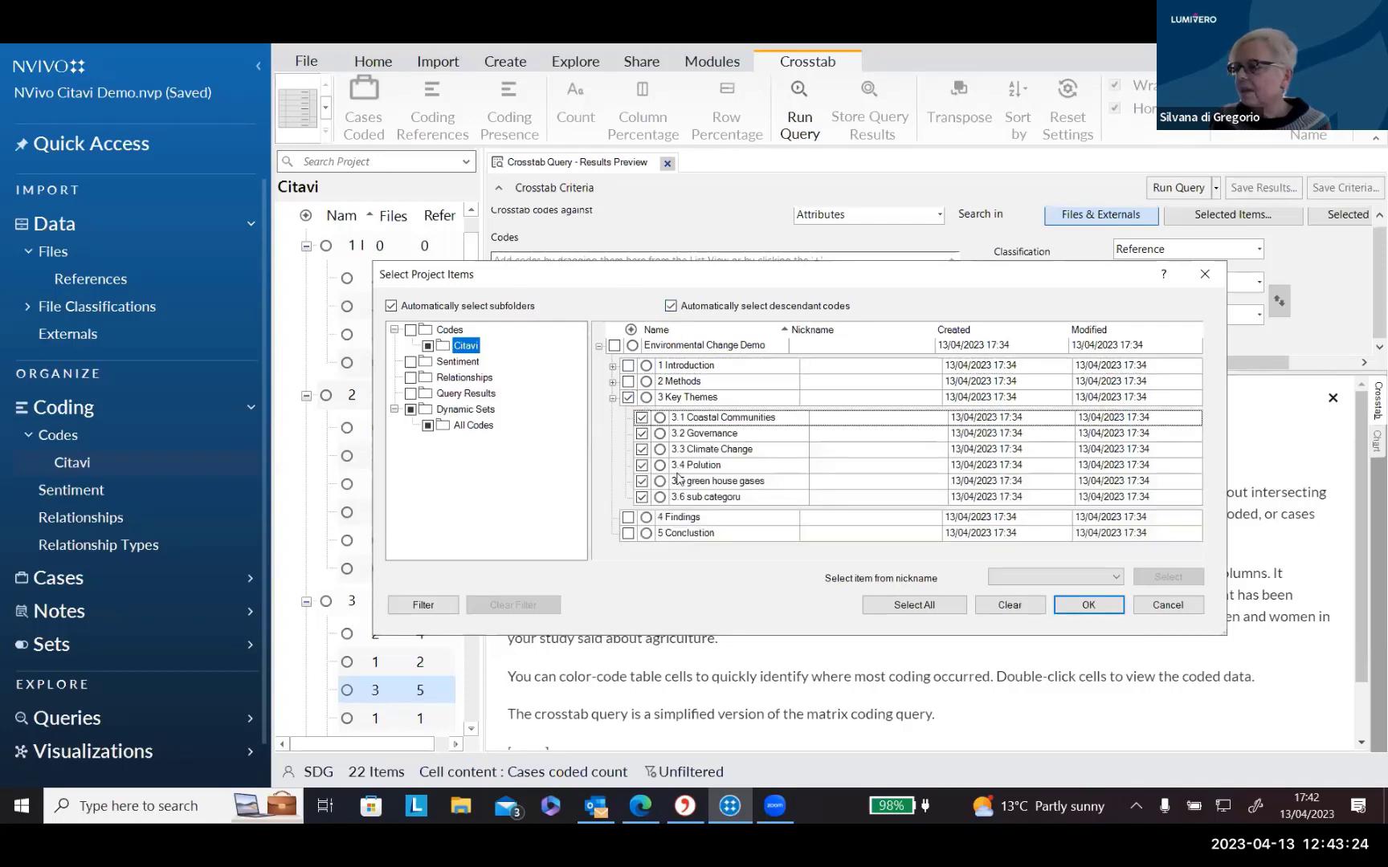
Exclude the parent 3 Key Themes code and add only its child codes, 3.1 to 3.6, to the crosstab.
left_click(628, 398)
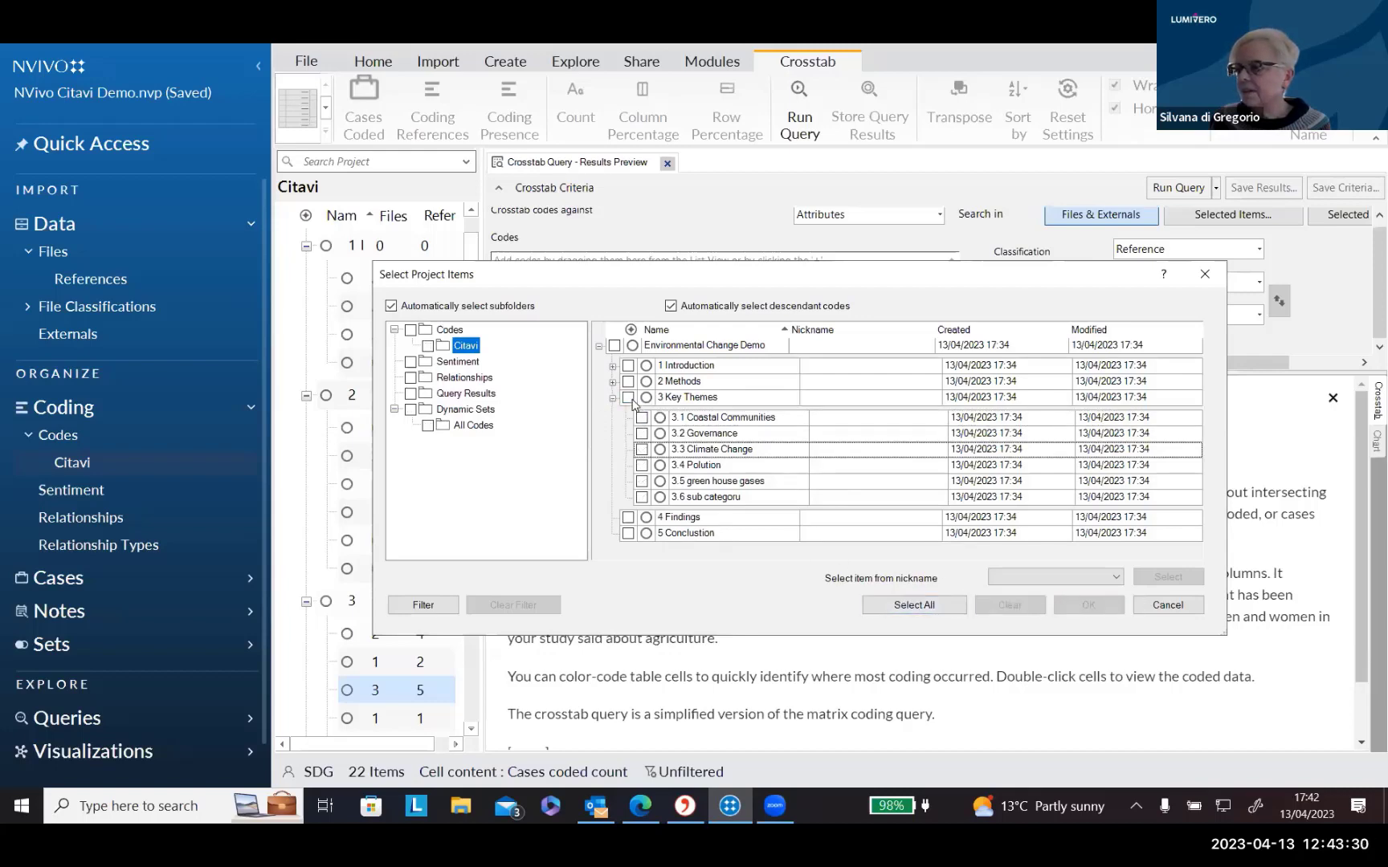
left_click(631, 398)
left_click(670, 306)
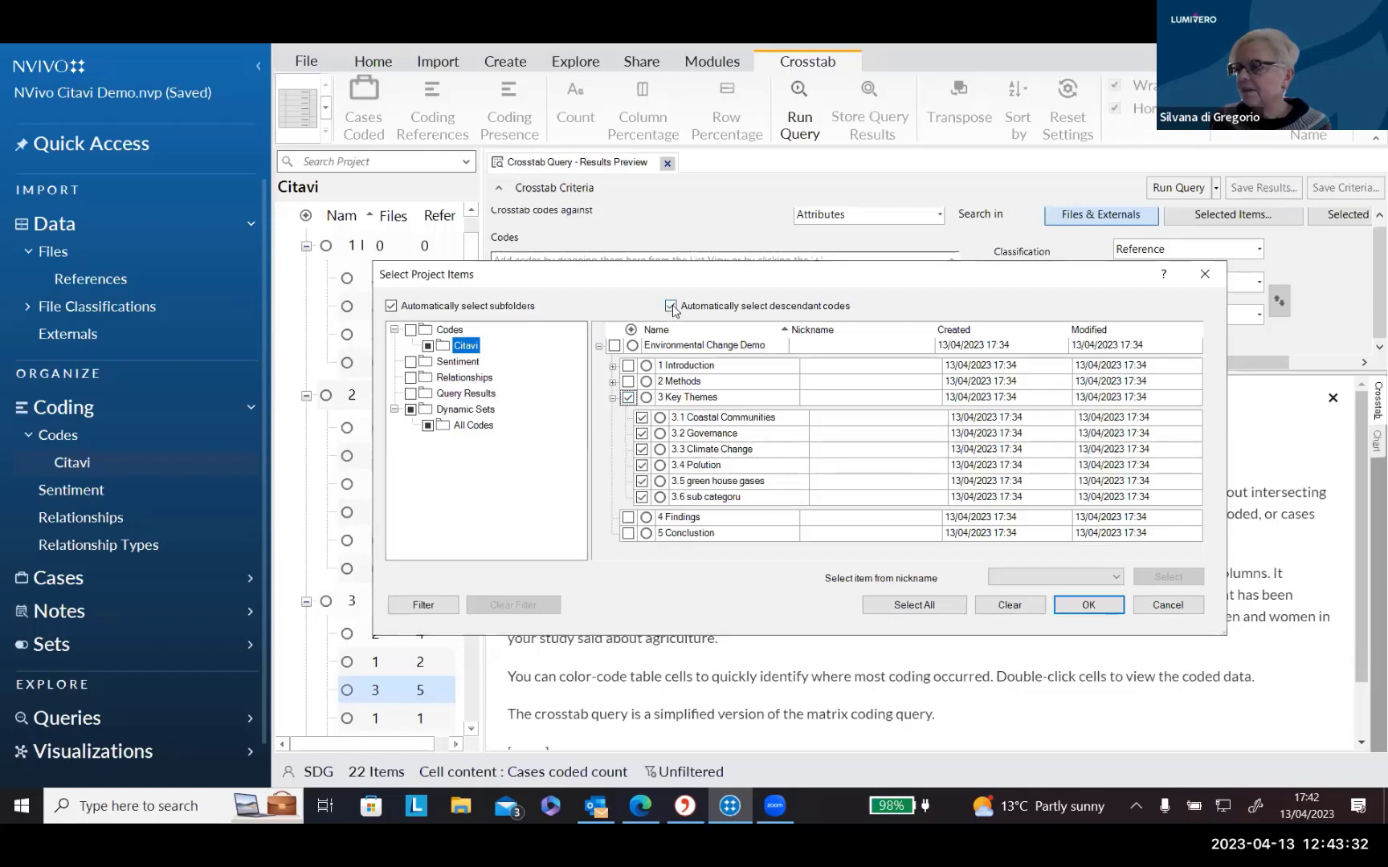
left_click(629, 397)
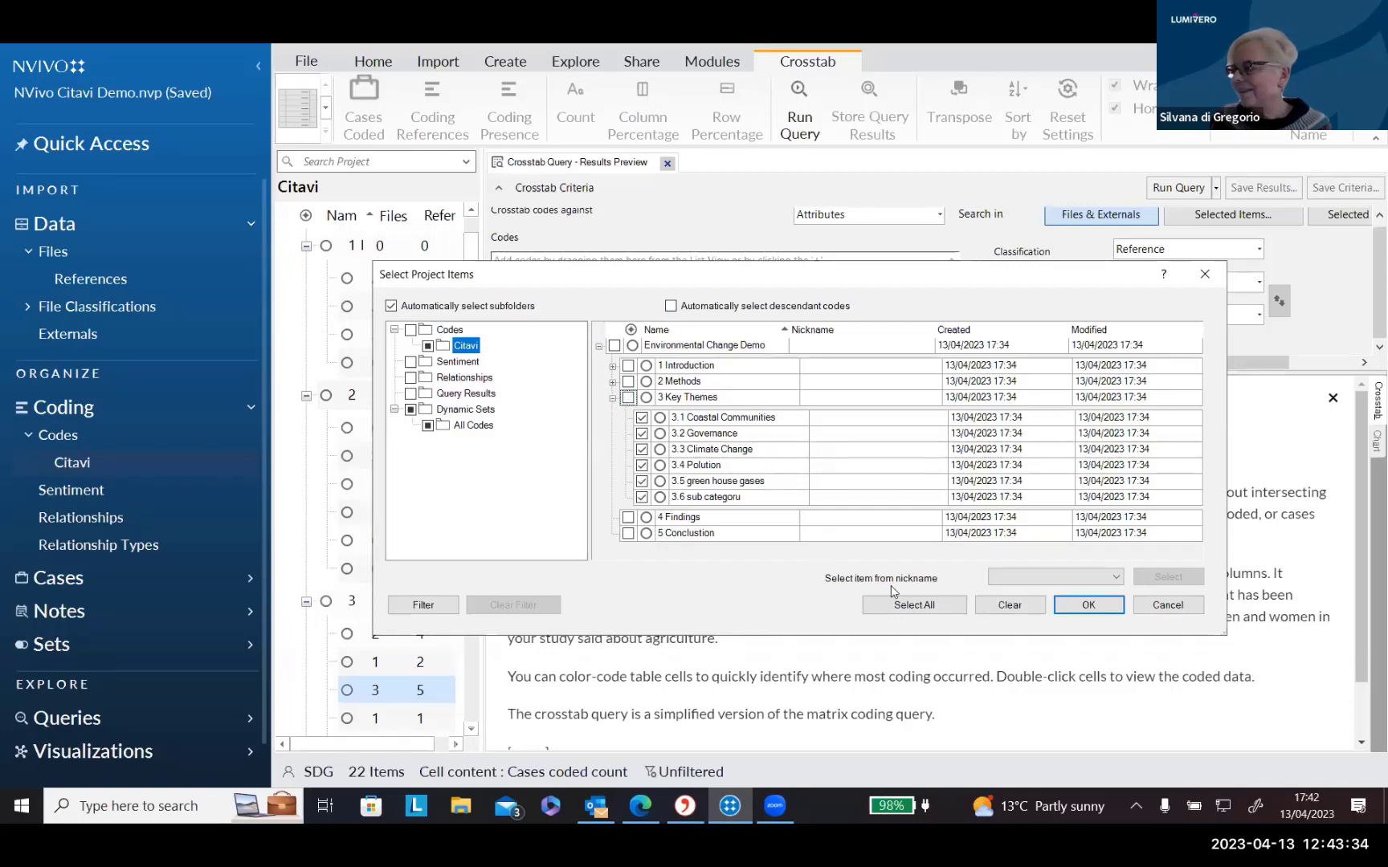
left_click(1084, 605)
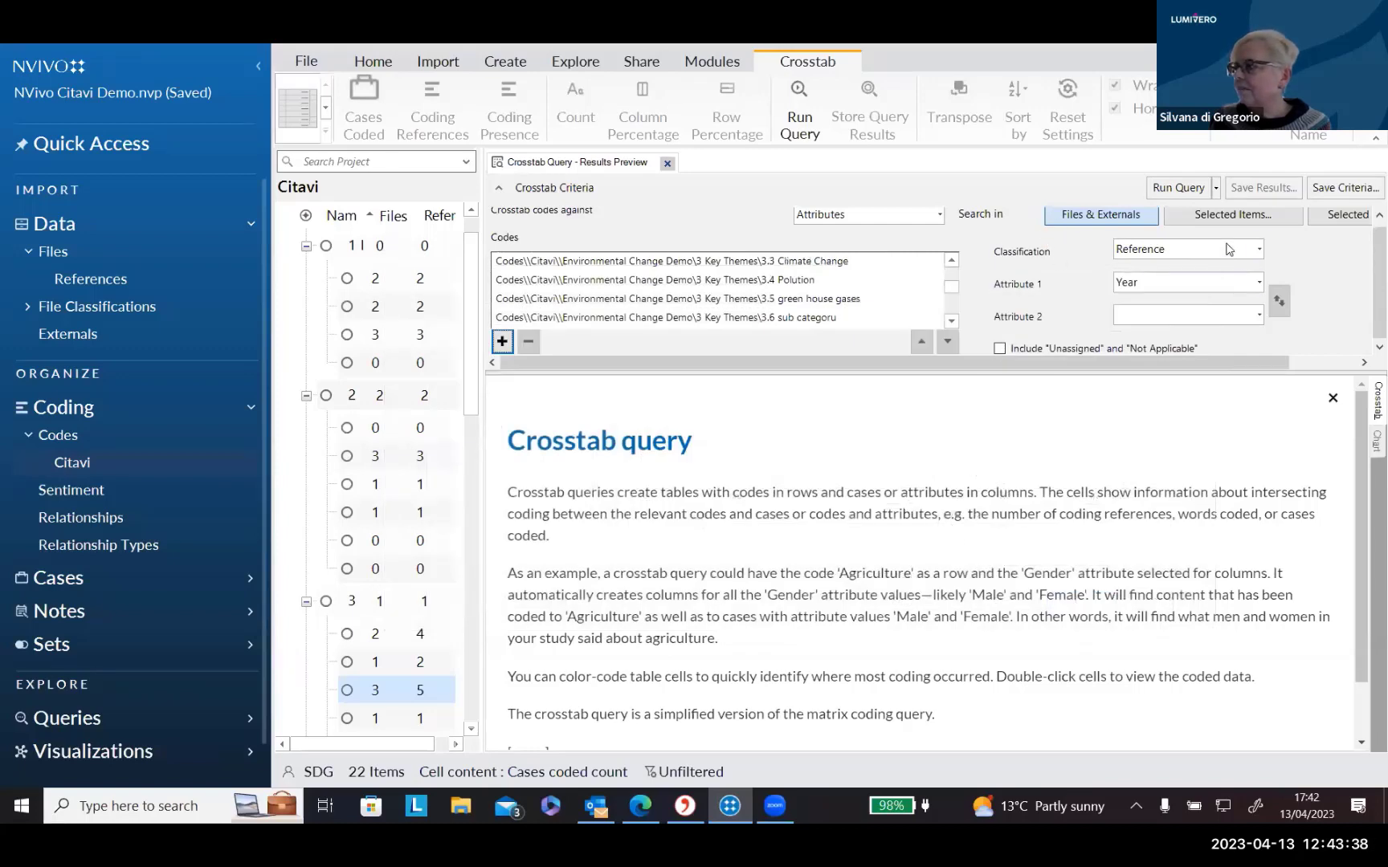
Run the crosstab query, display its matrix transposed with years as rows and green cell shading, and close the results.
left_click(1160, 189)
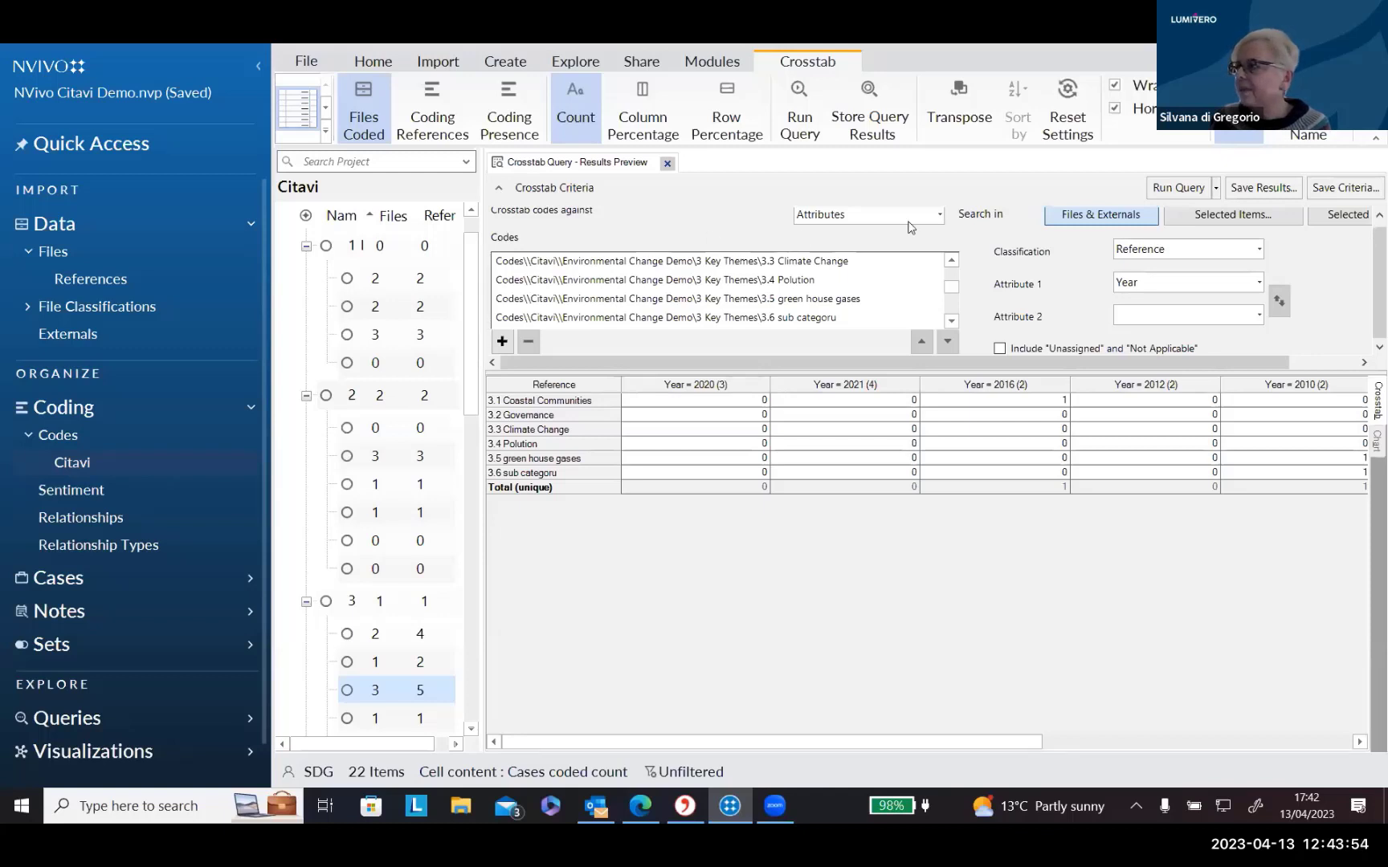
left_click(966, 127)
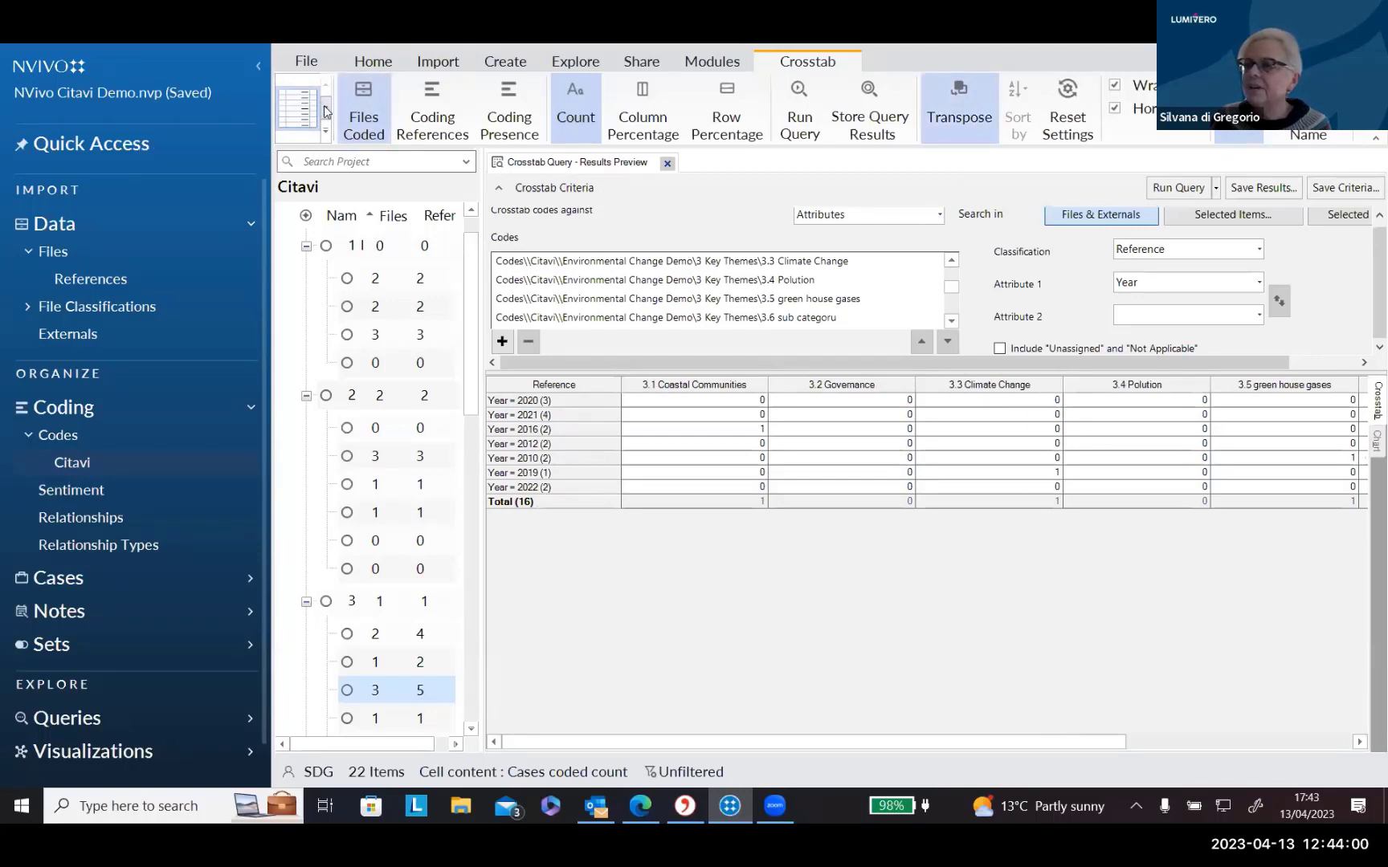
left_click(325, 107)
left_click(305, 112)
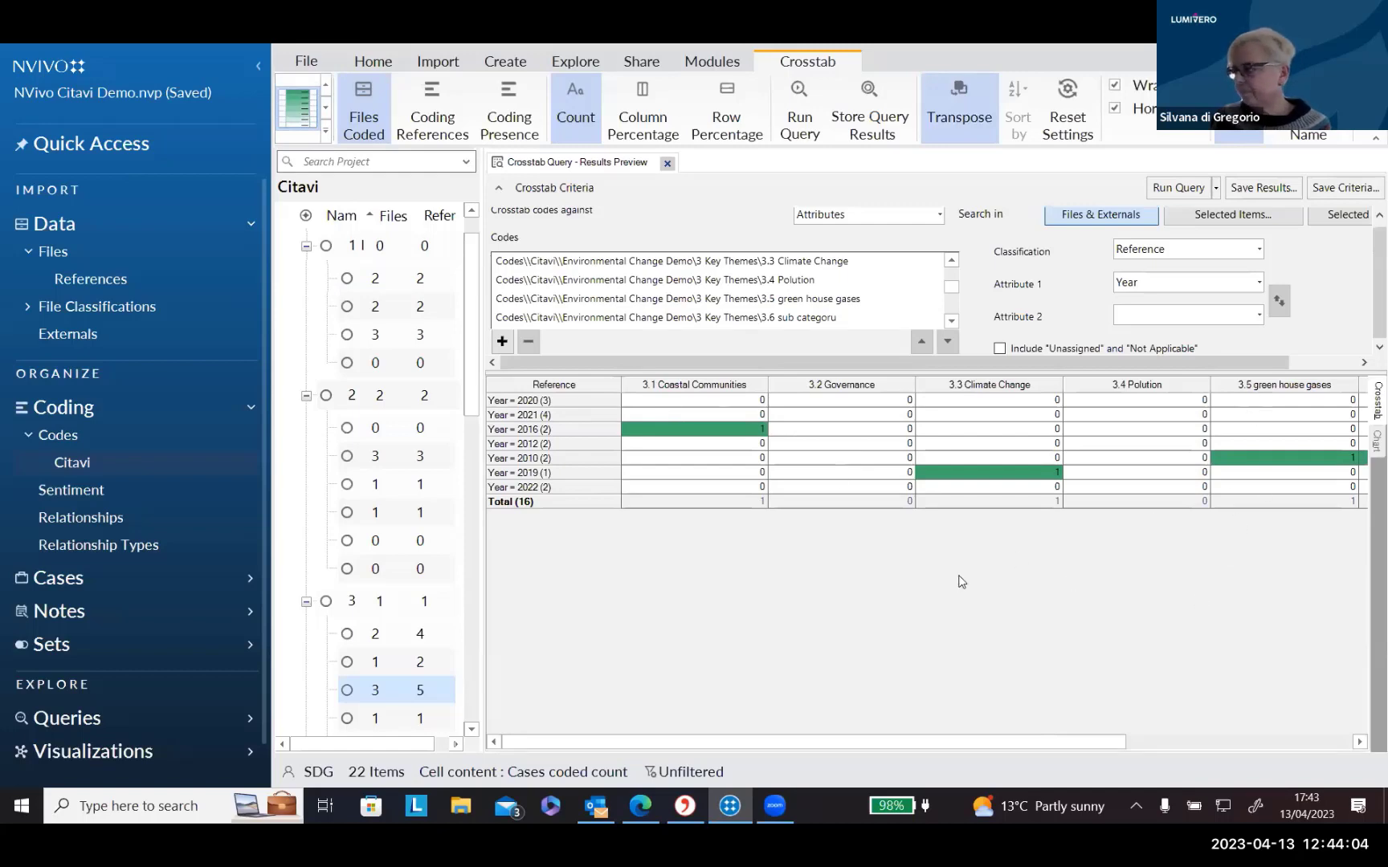
left_click(670, 165)
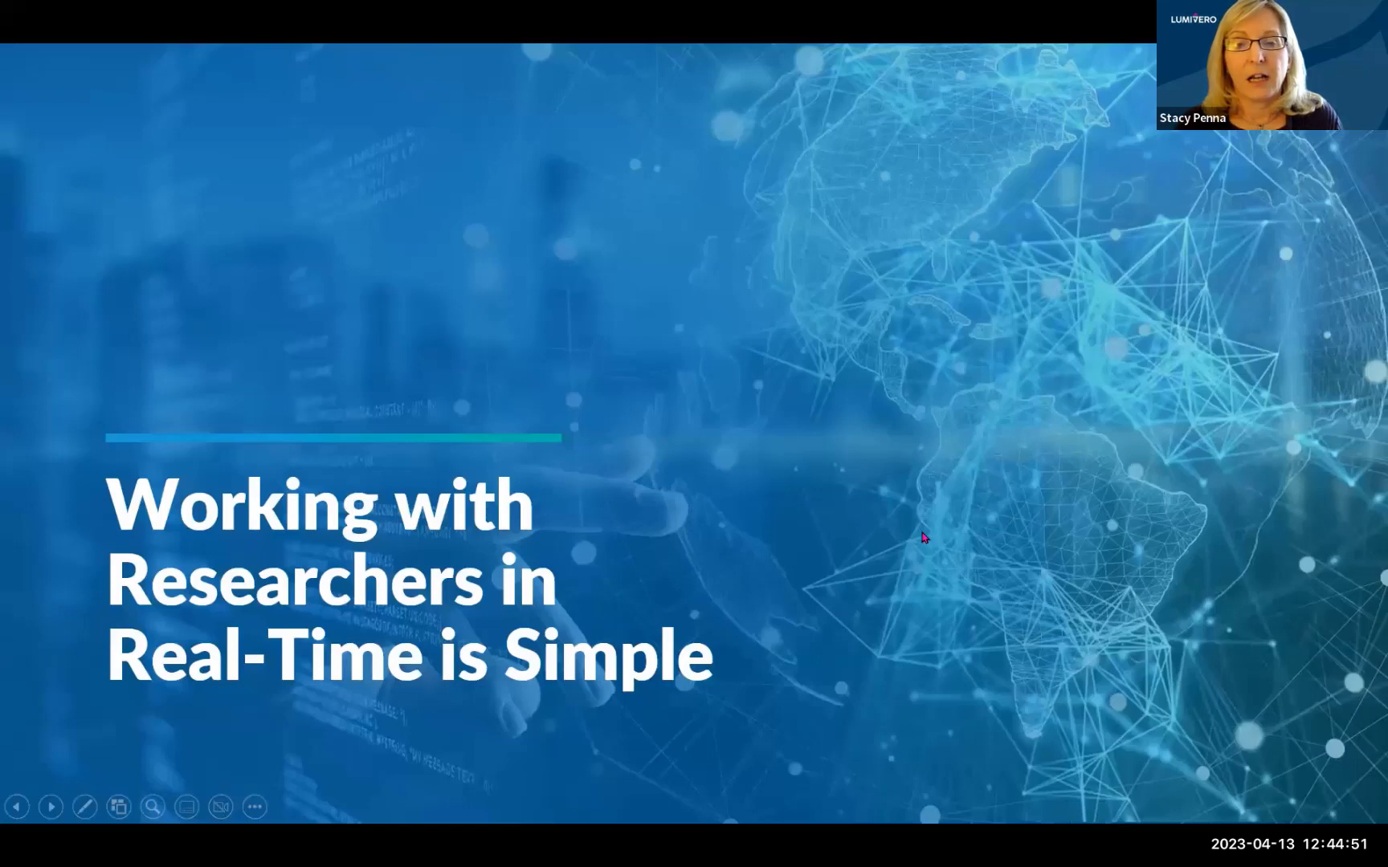
left_click(921, 533)
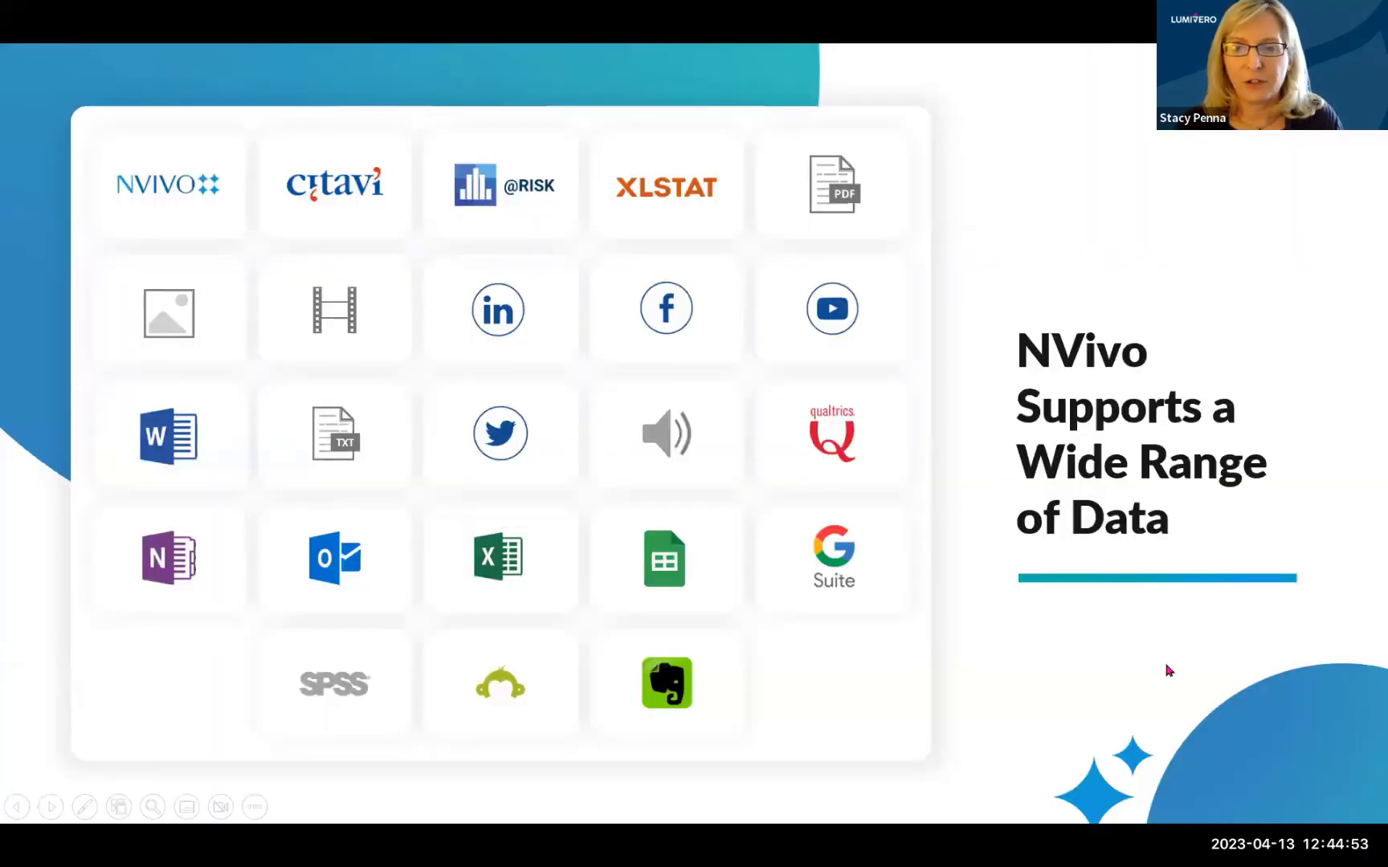
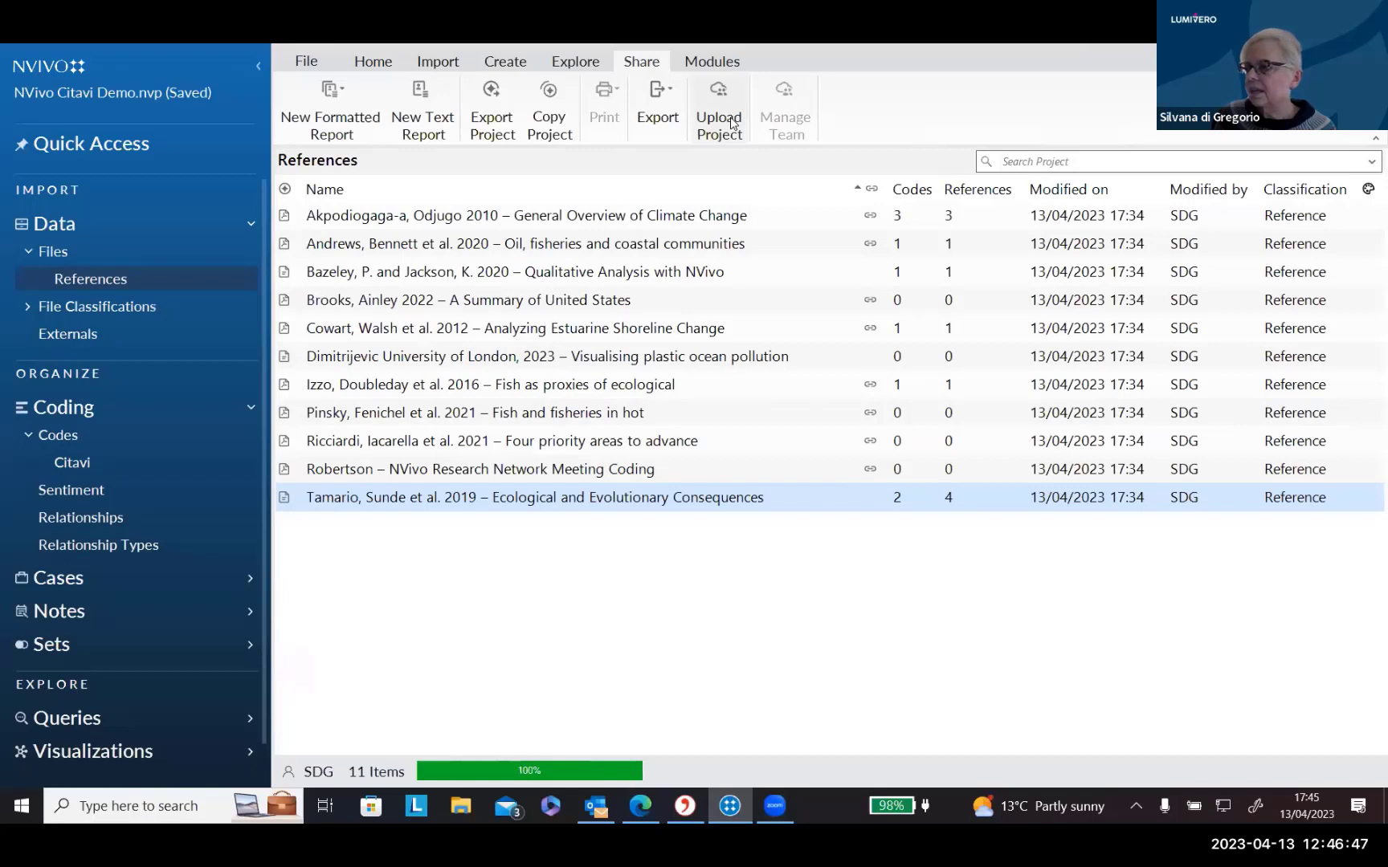
Upload the NVivo Citavi Demo project to the cloud for team collaboration.
left_click(719, 121)
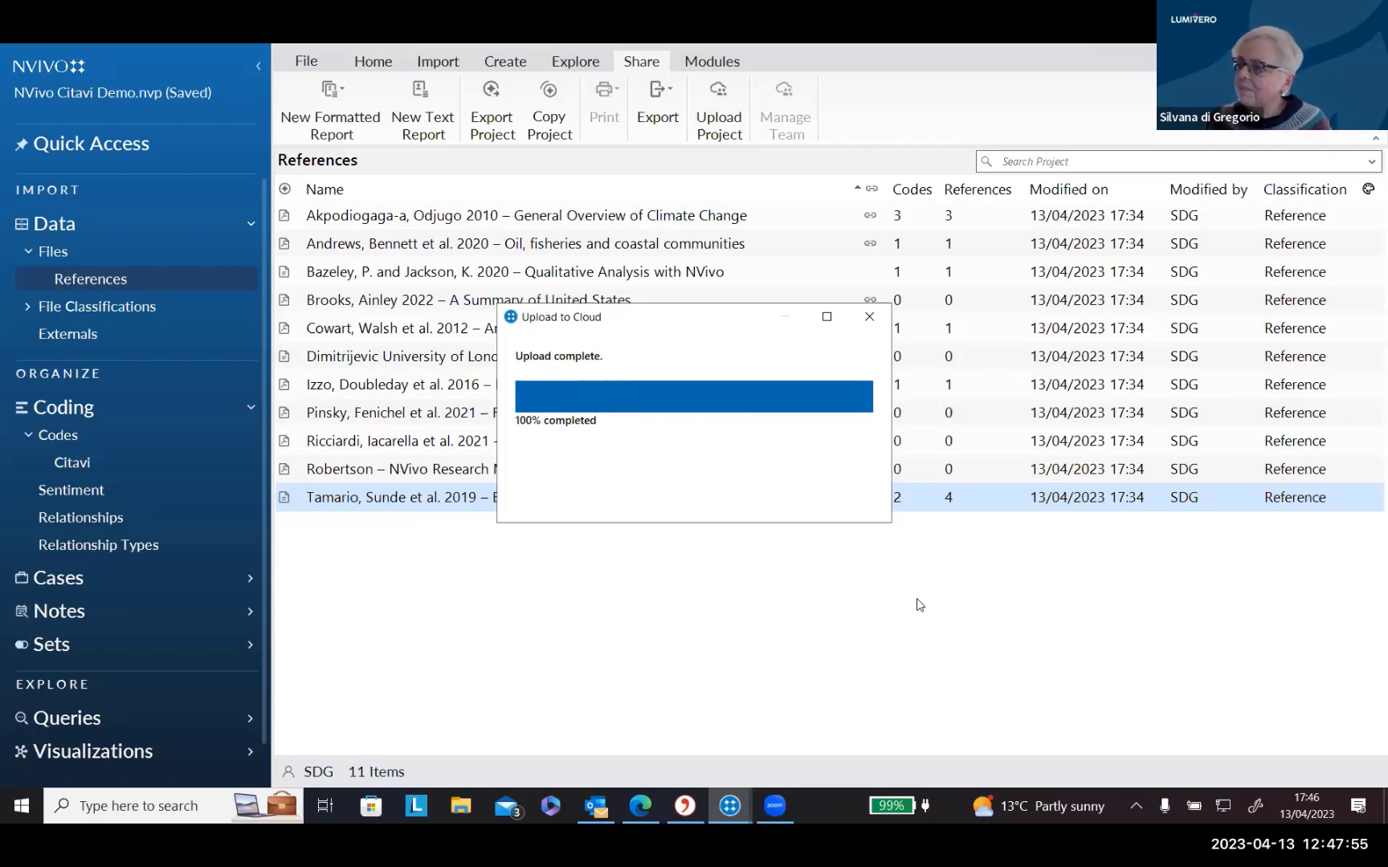
Add the first available user as a collaborator on the uploaded NVivo Citavi Demo project and close its team management.
left_click(865, 321)
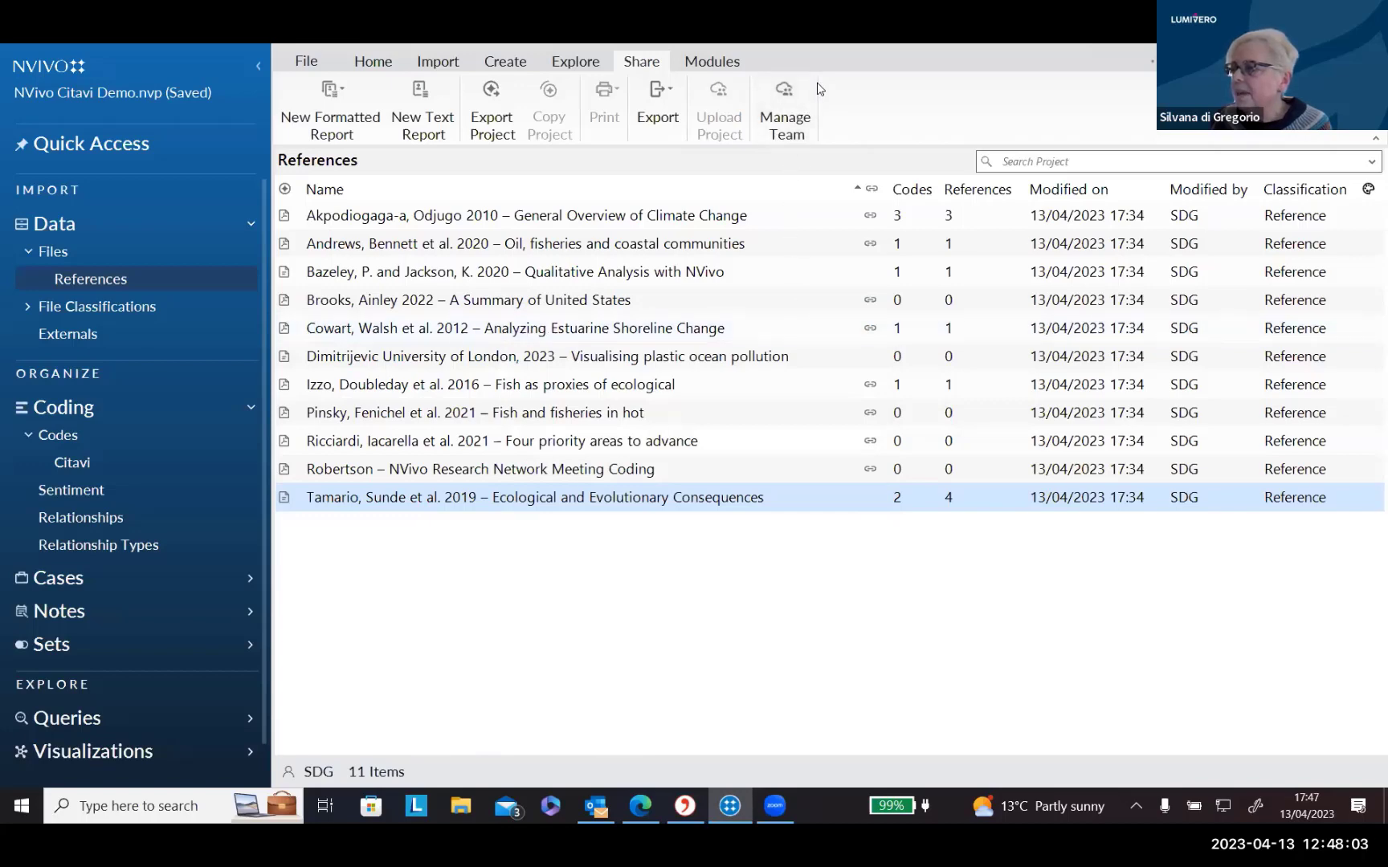
left_click(787, 115)
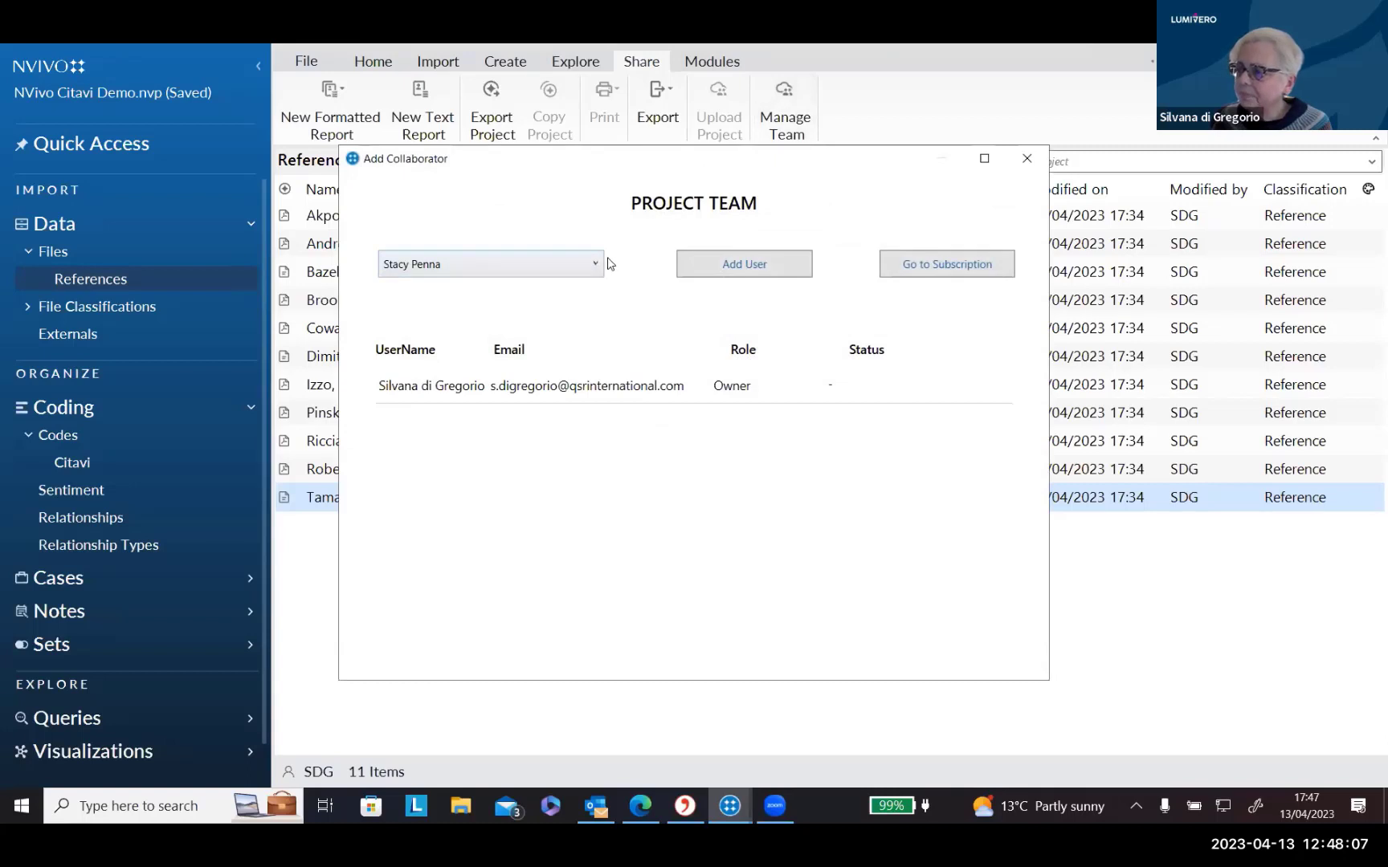
left_click(598, 266)
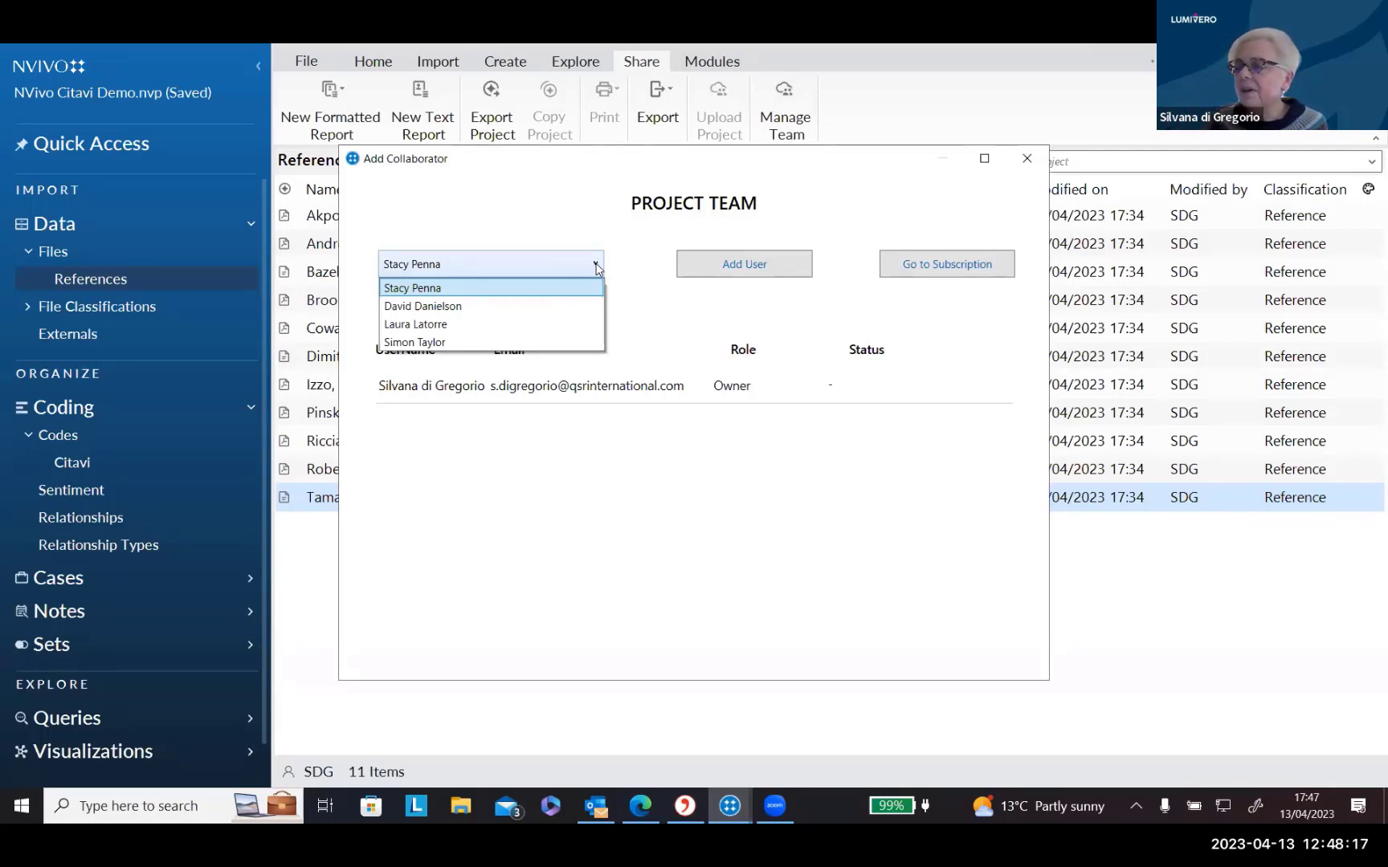
left_click(549, 287)
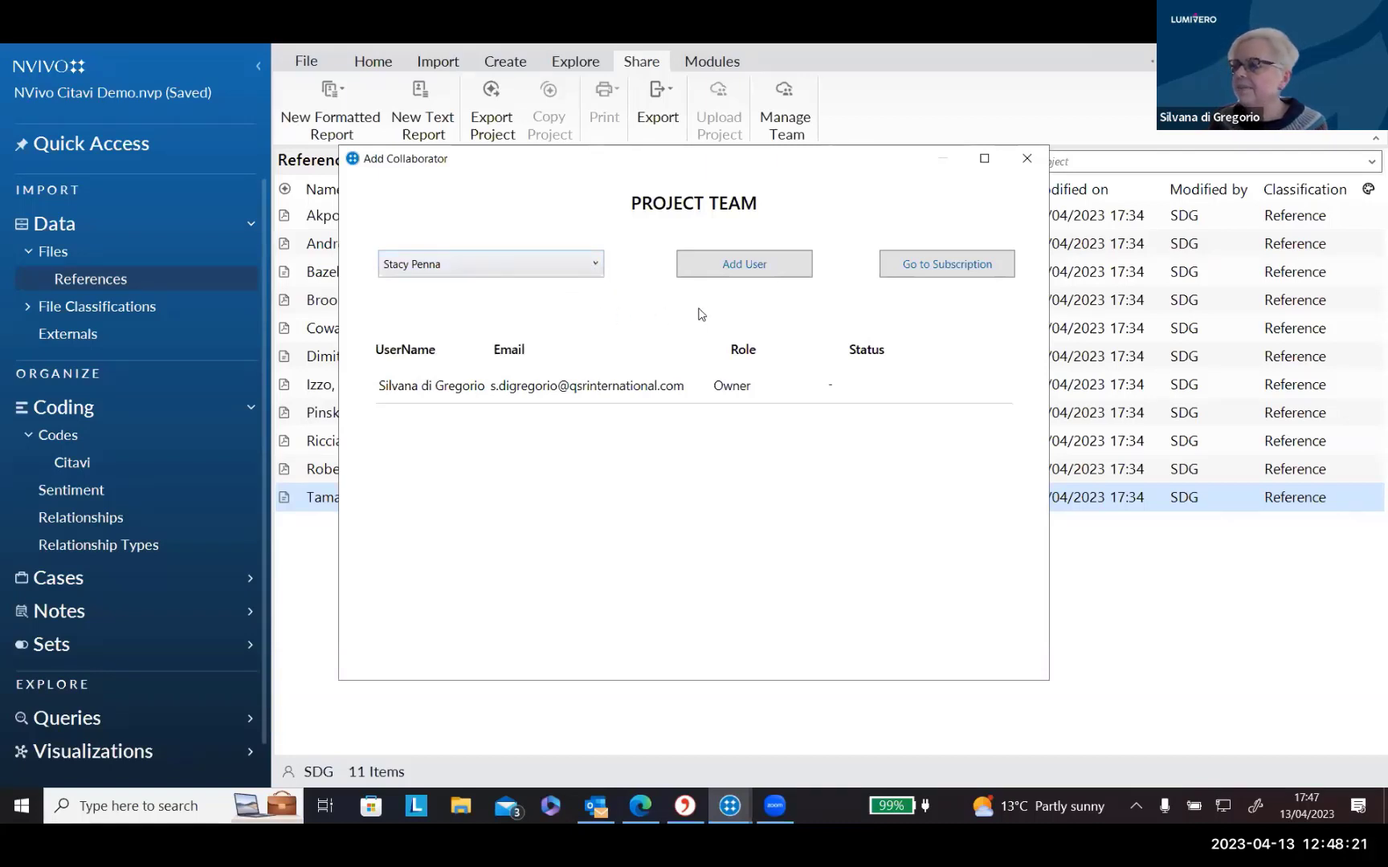
left_click(737, 273)
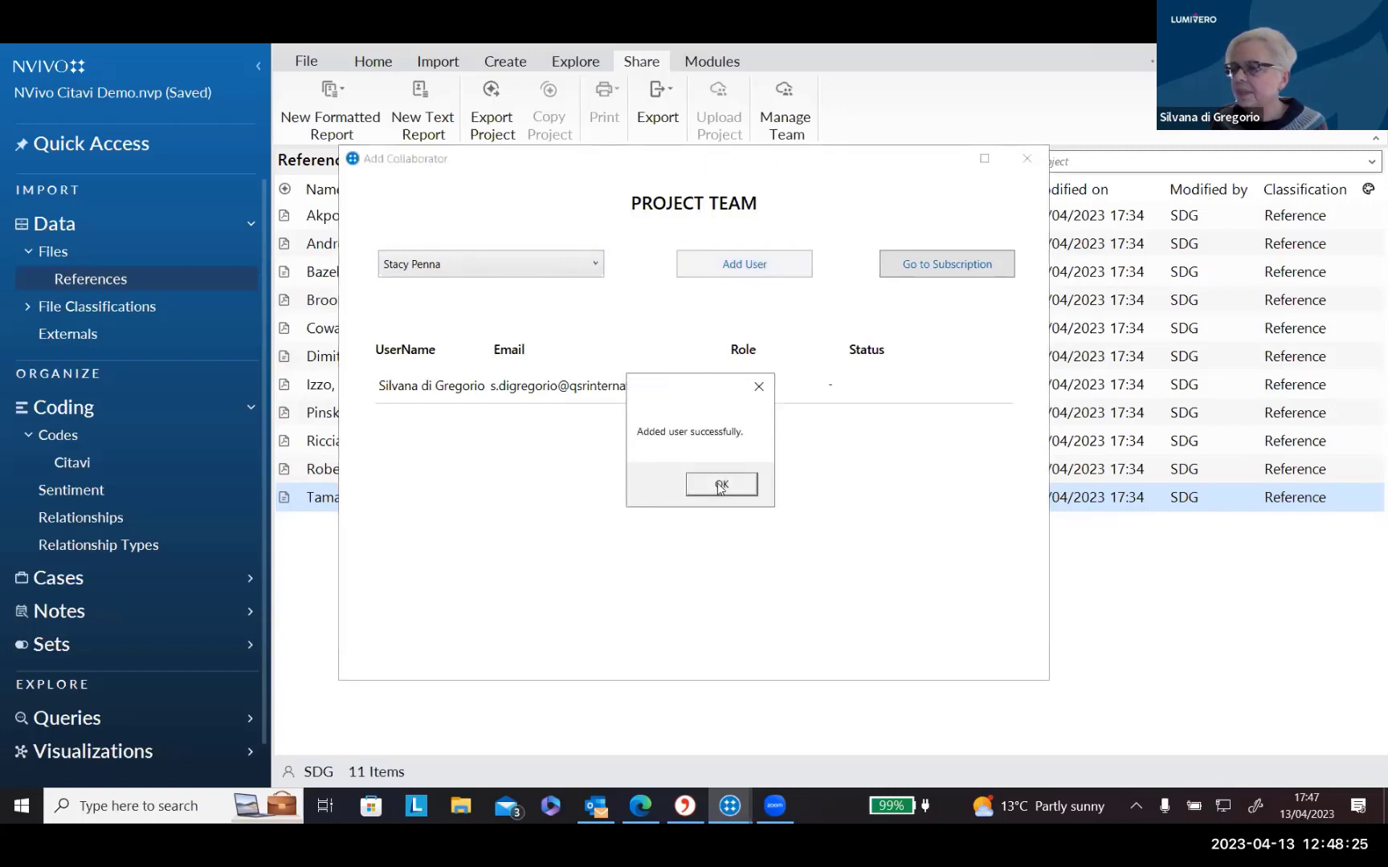
left_click(722, 484)
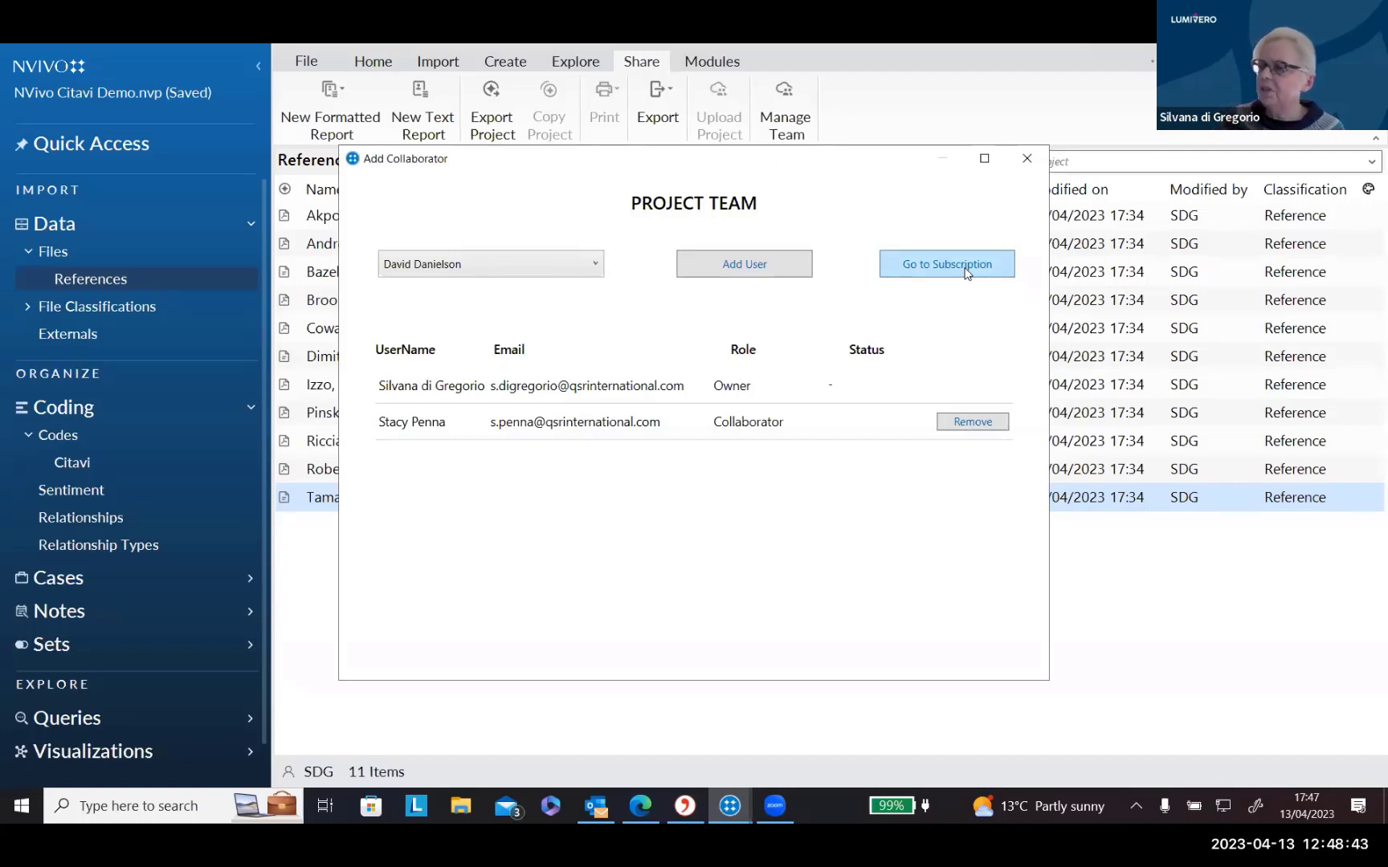
left_click(600, 262)
left_click(600, 261)
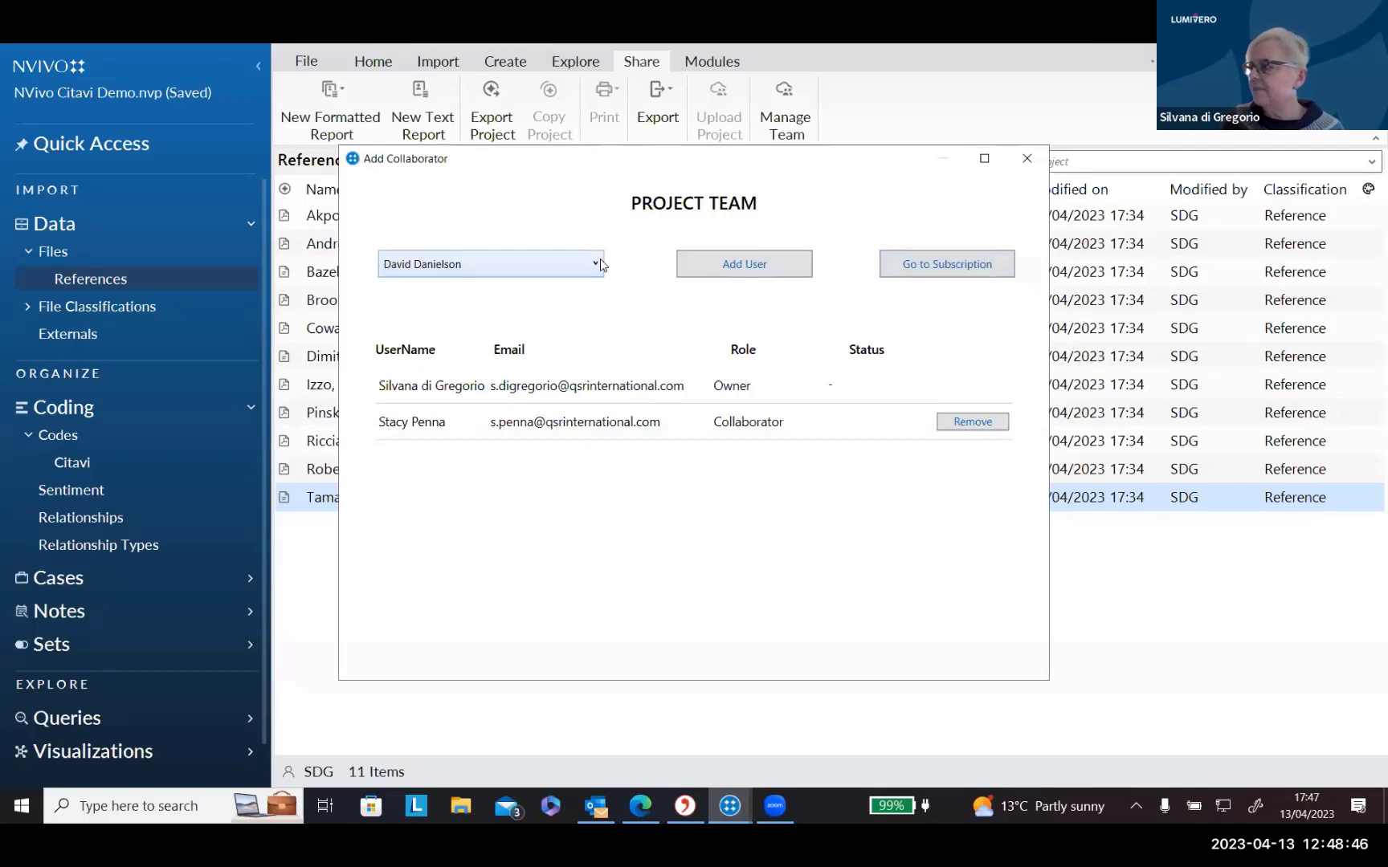
left_click(1032, 158)
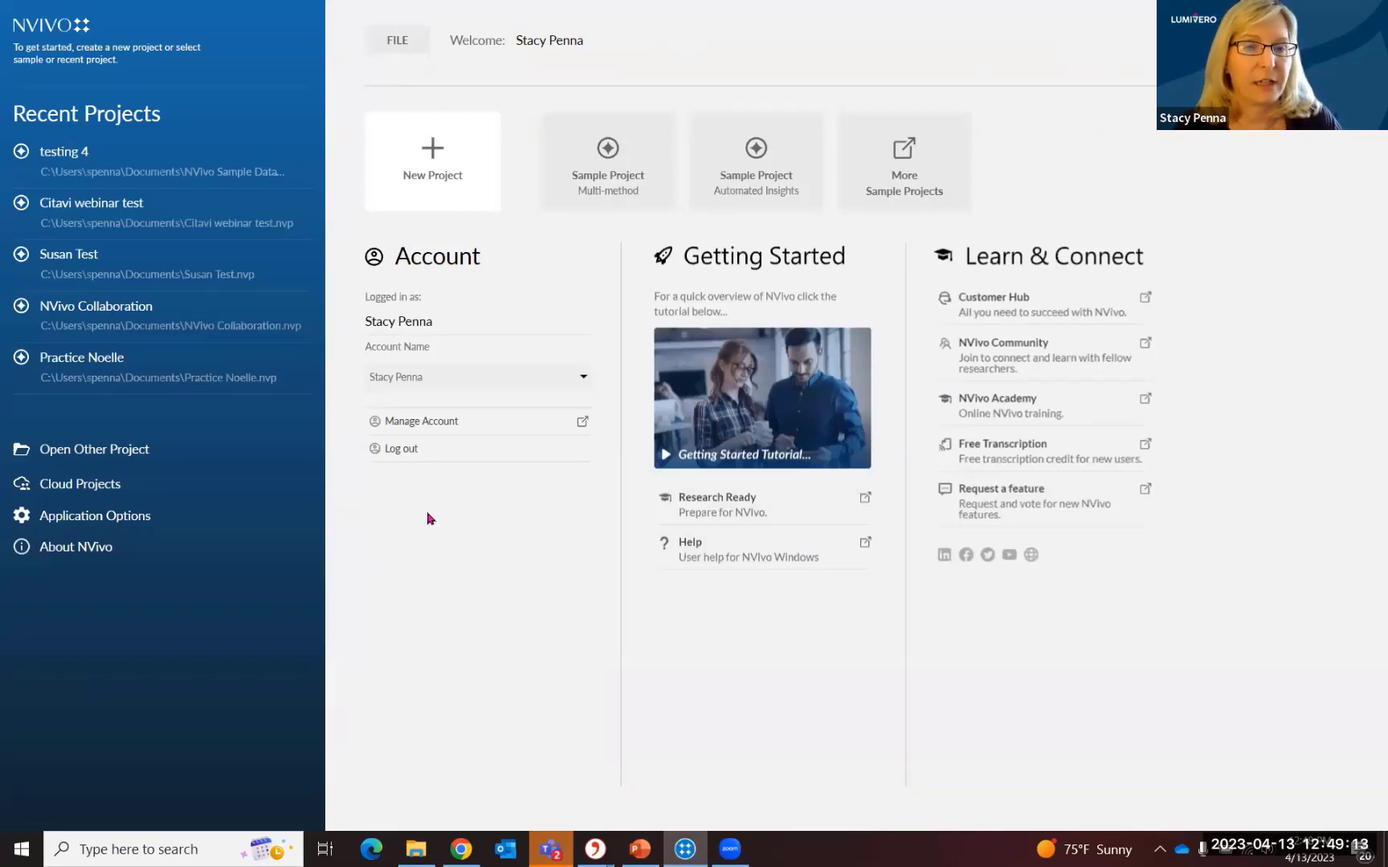
Clone the shared NVivo Citavi Demo cloud project and save it locally in the sample data's Interviews folder.
left_click(60, 489)
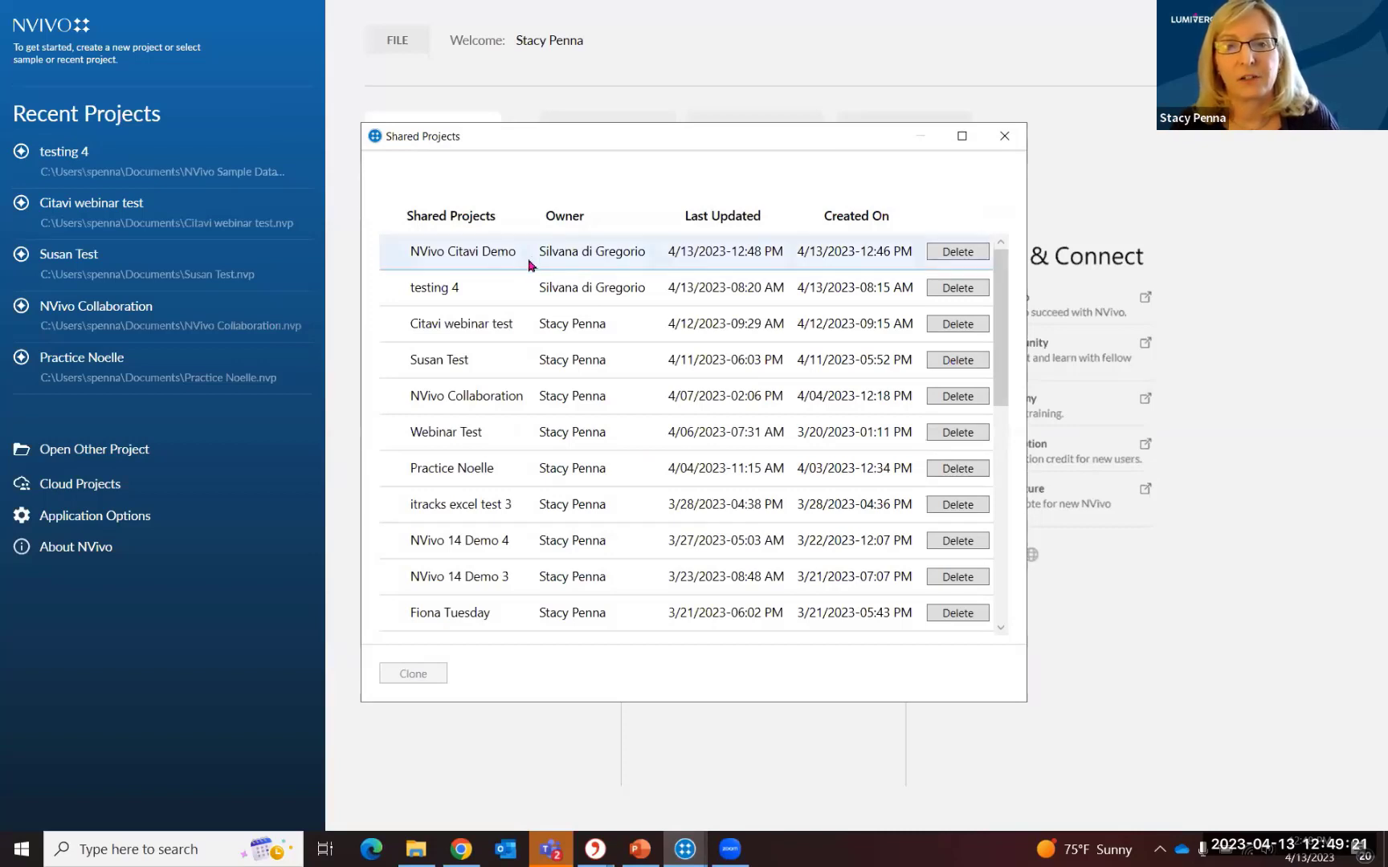
left_click(612, 260)
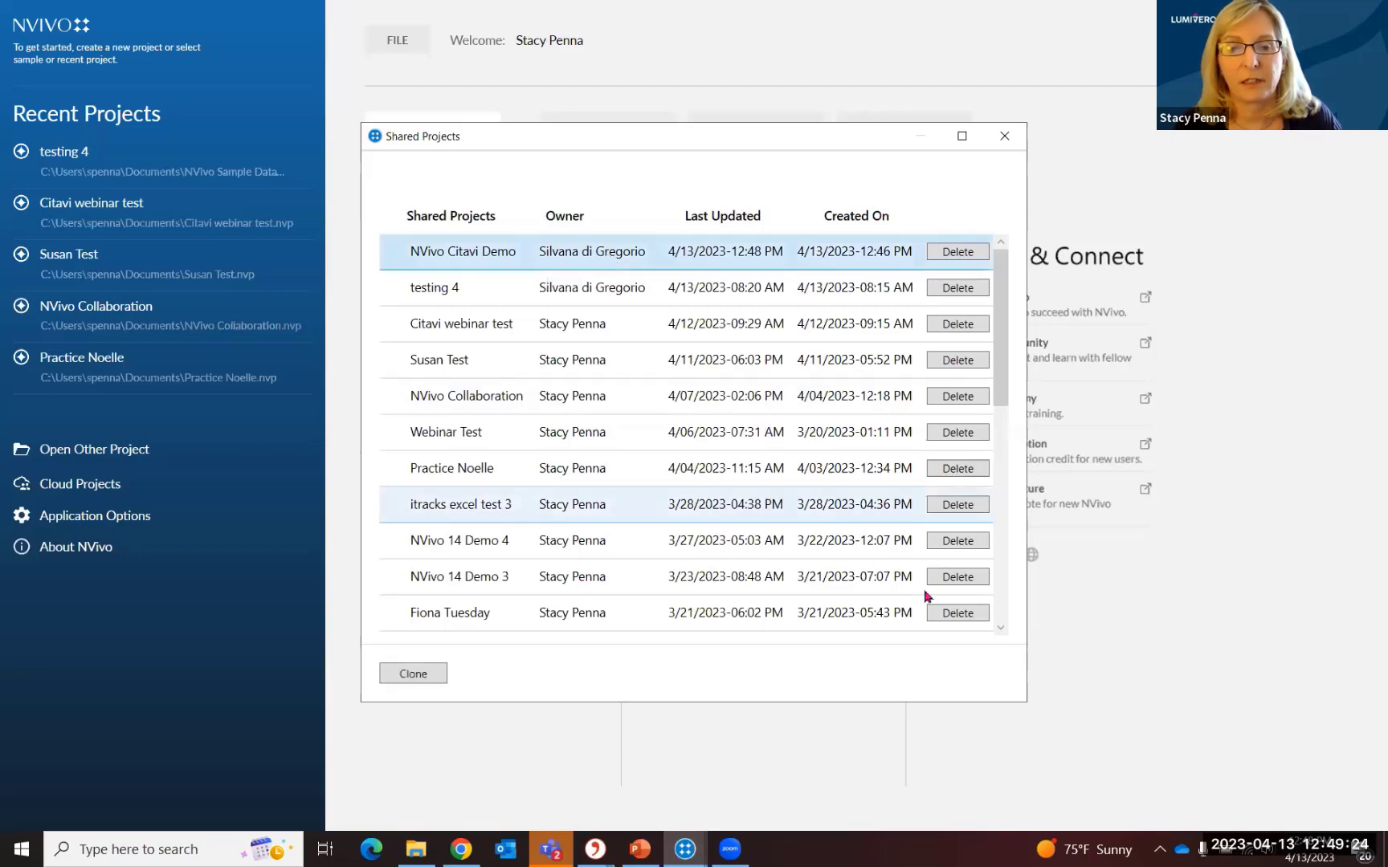
left_click(1137, 723)
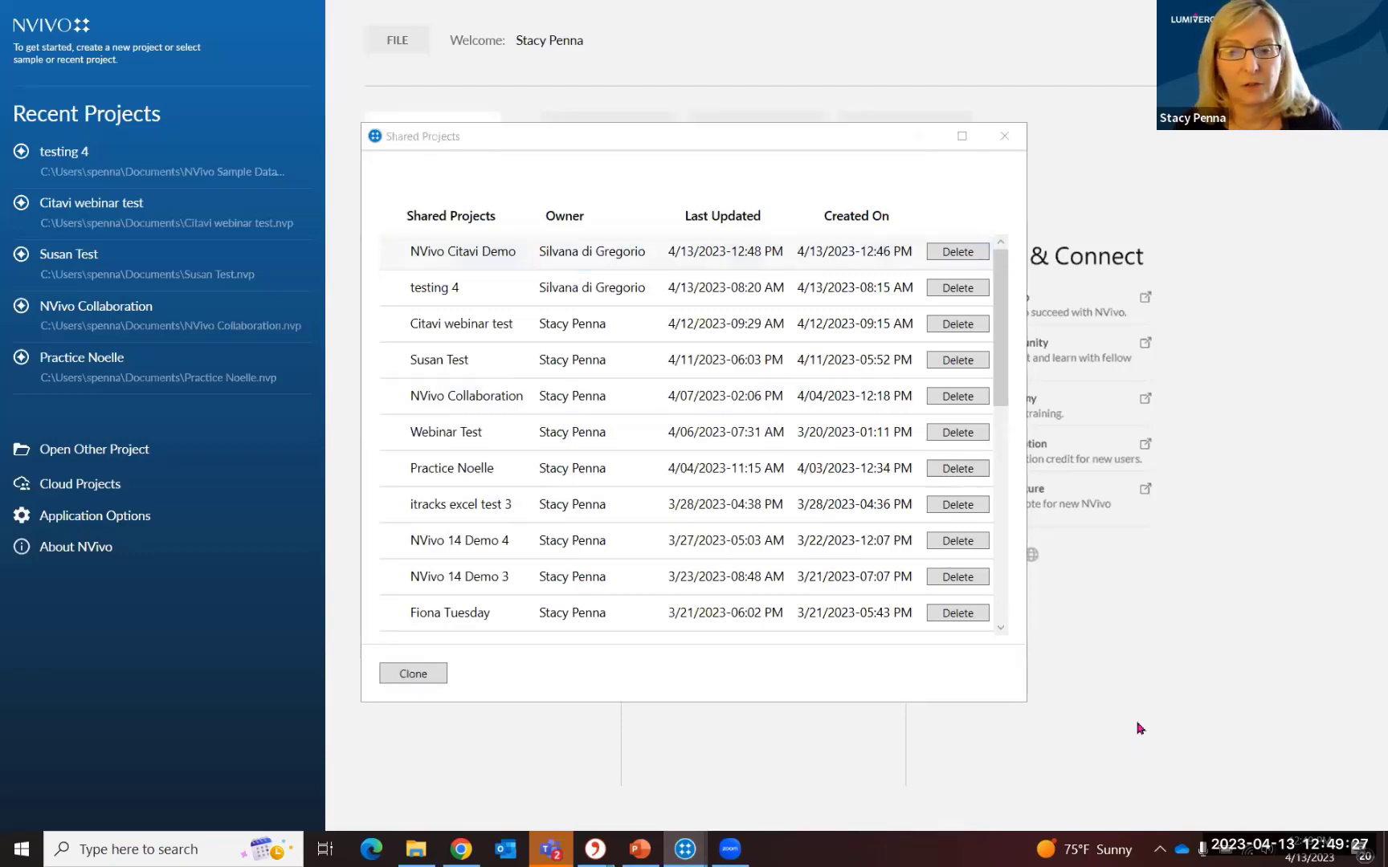
left_click(414, 674)
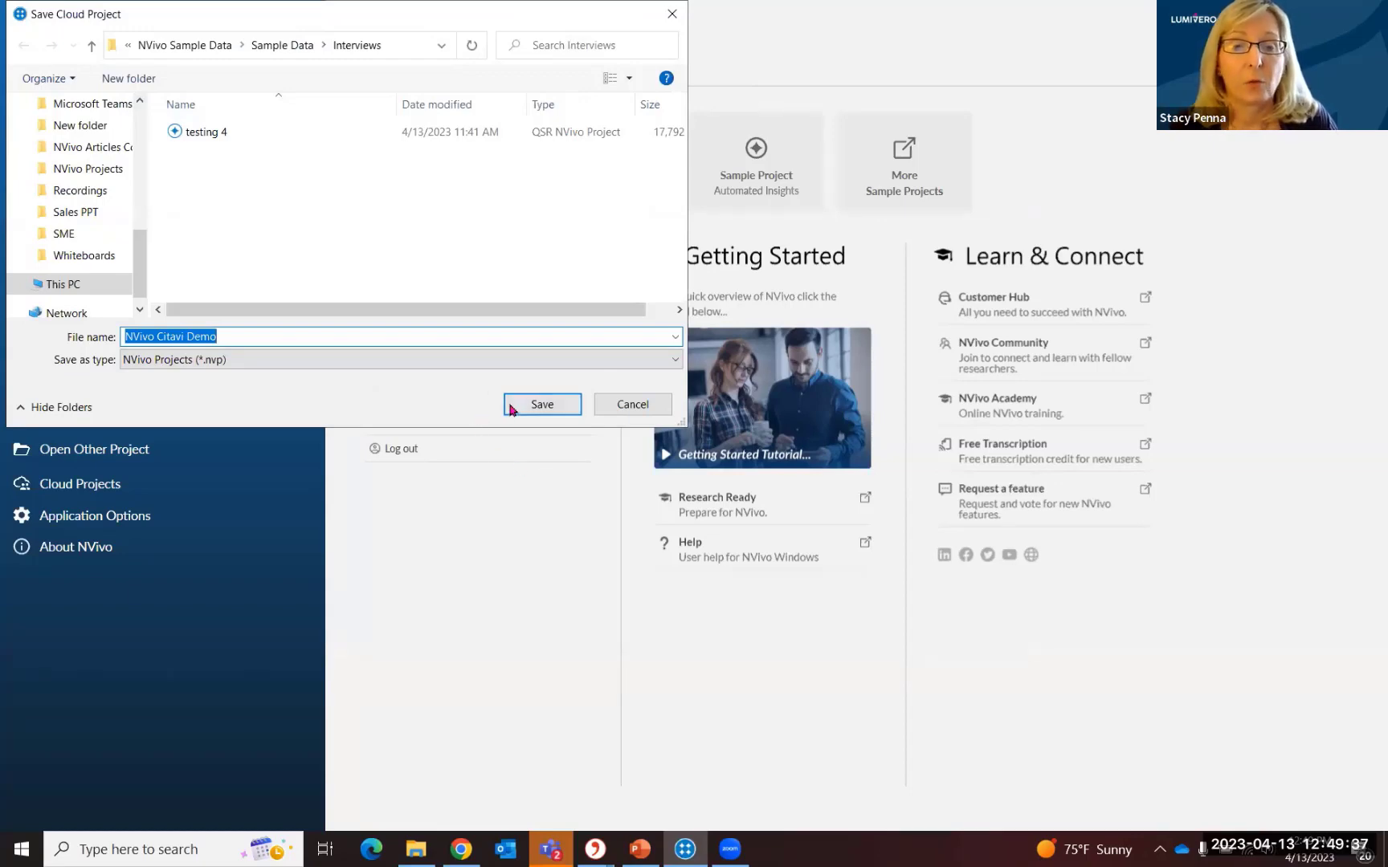
left_click(537, 407)
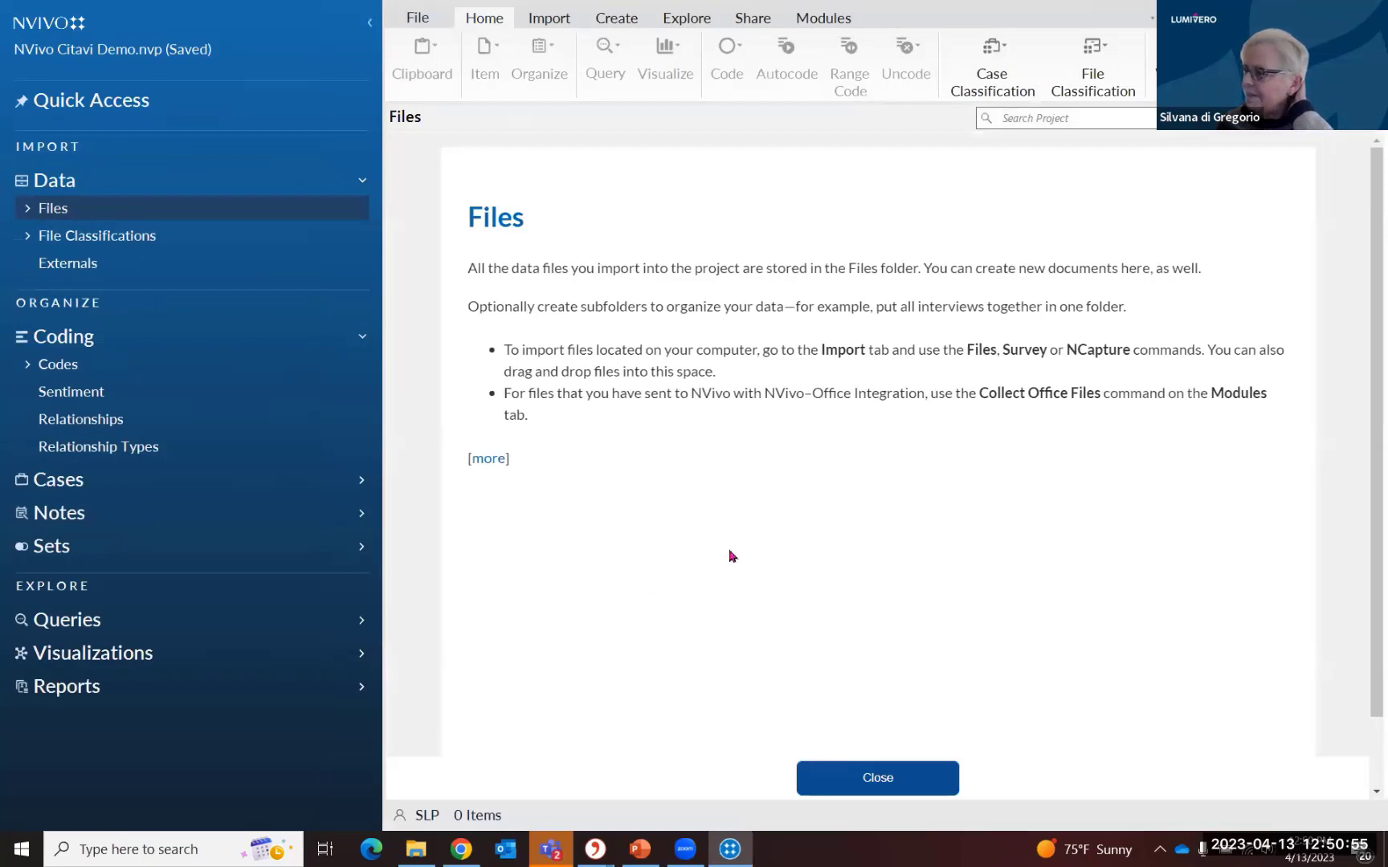
Dismiss the Files introduction and display the documents in the References folder of the cloned project.
left_click(937, 789)
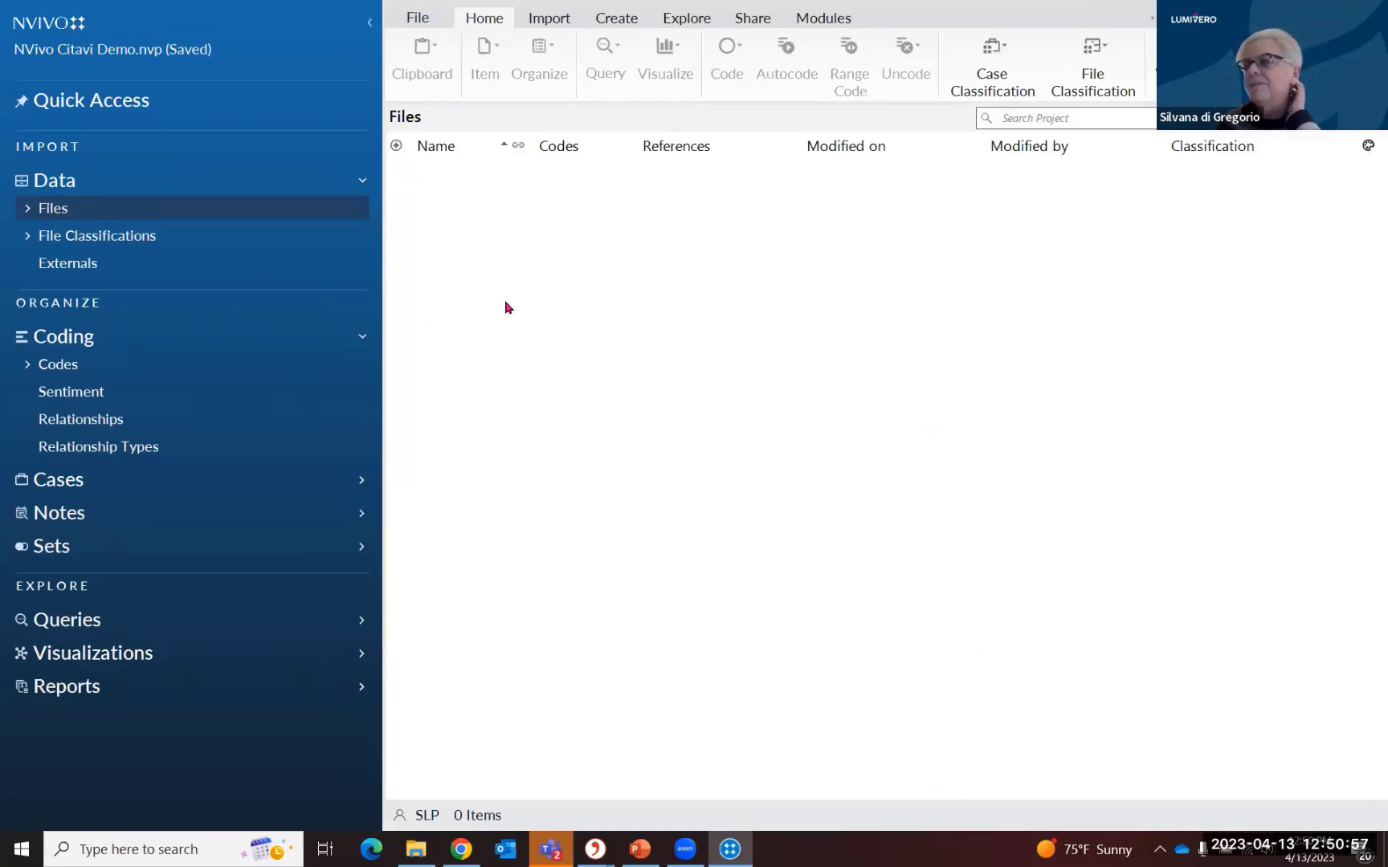
left_click(24, 214)
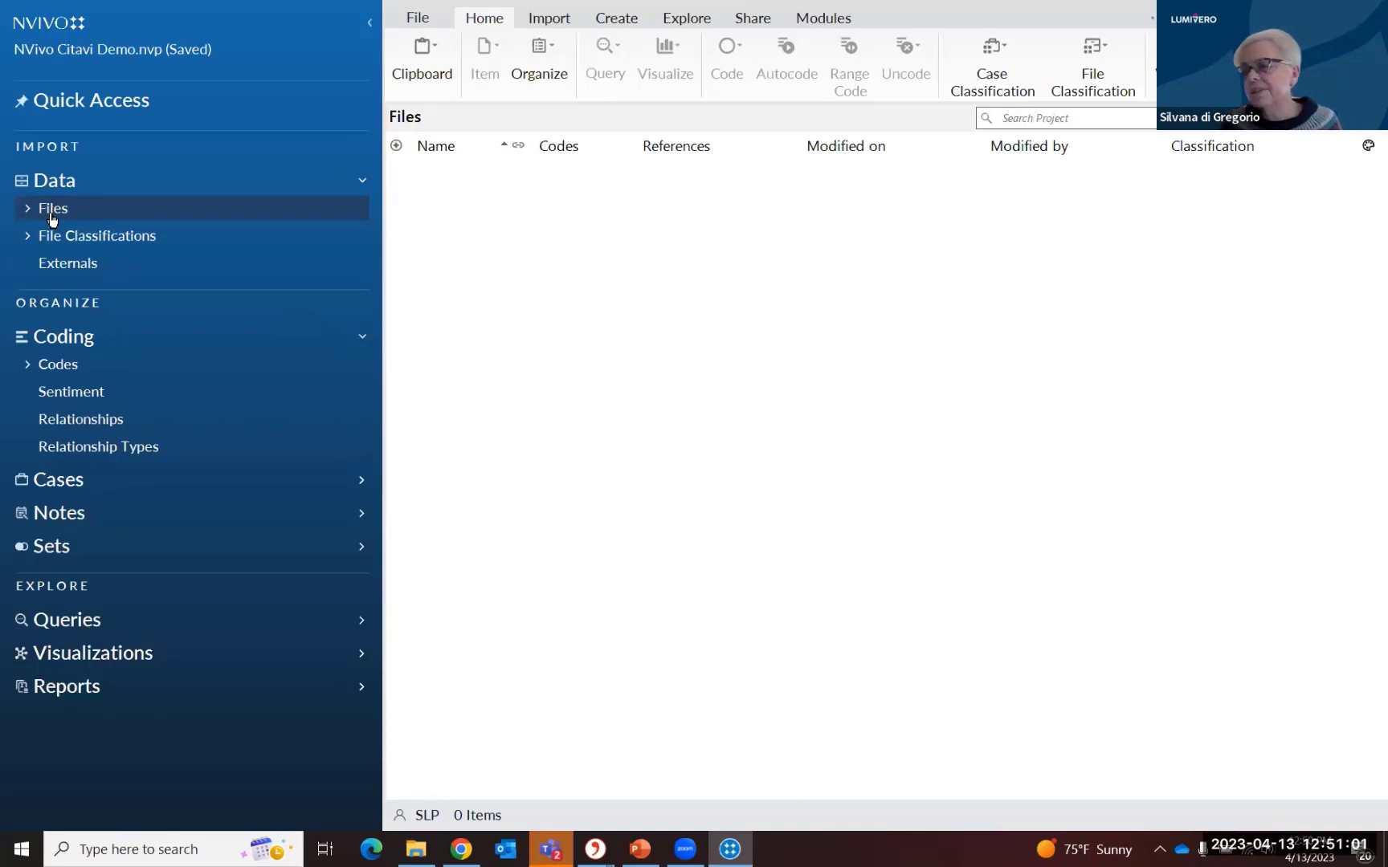
left_click(585, 281)
left_click(64, 213)
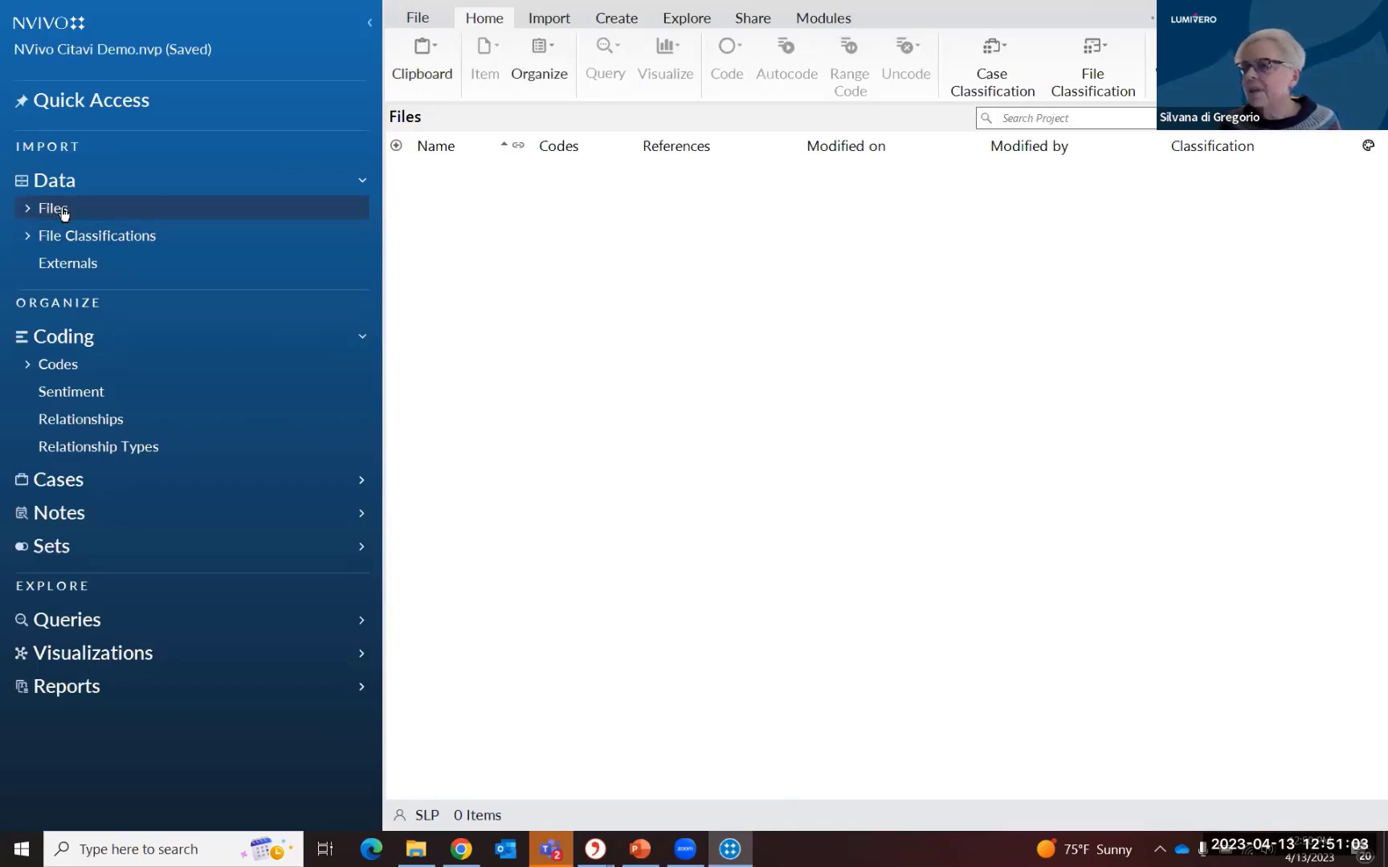
left_click(25, 210)
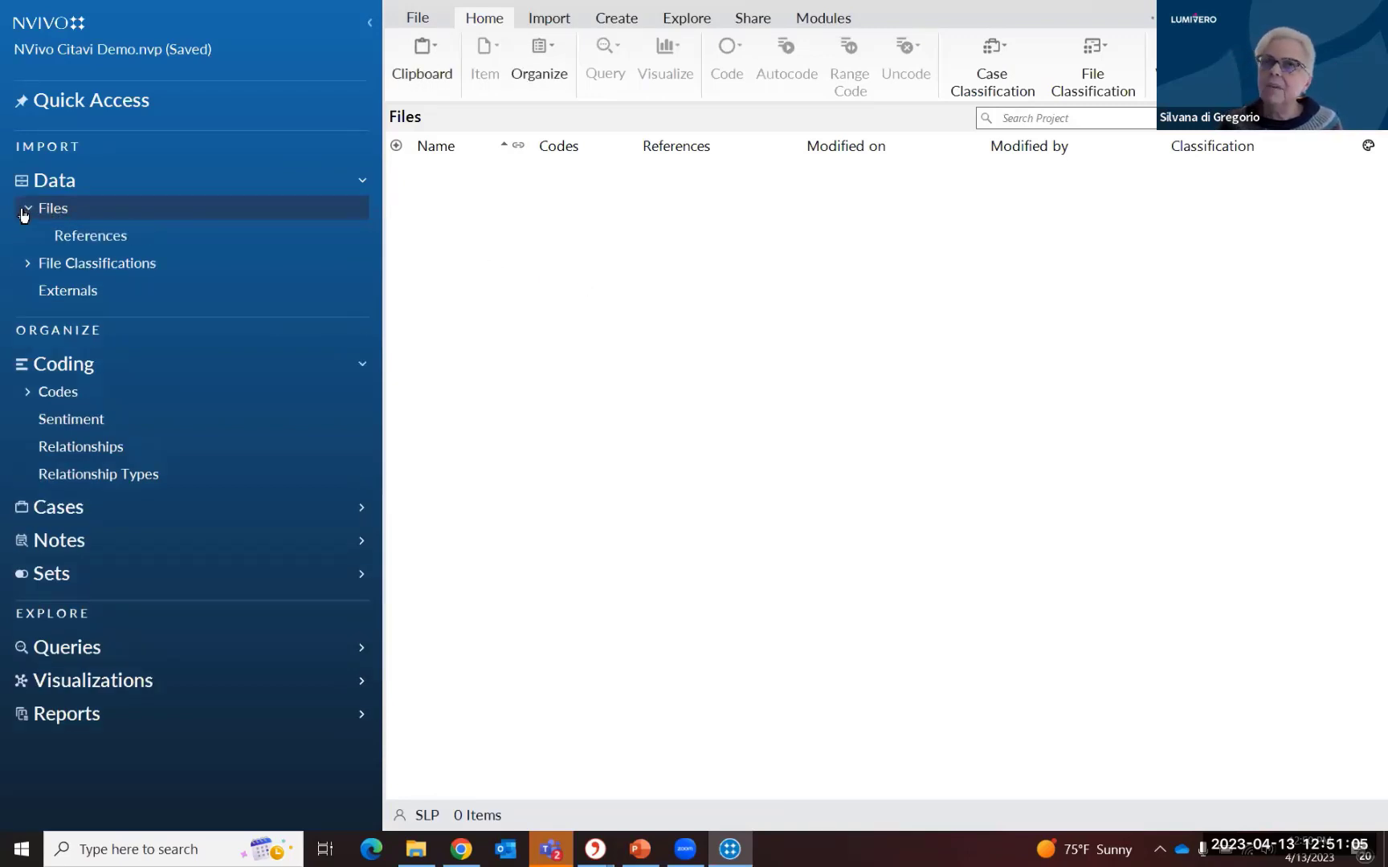
left_click(67, 235)
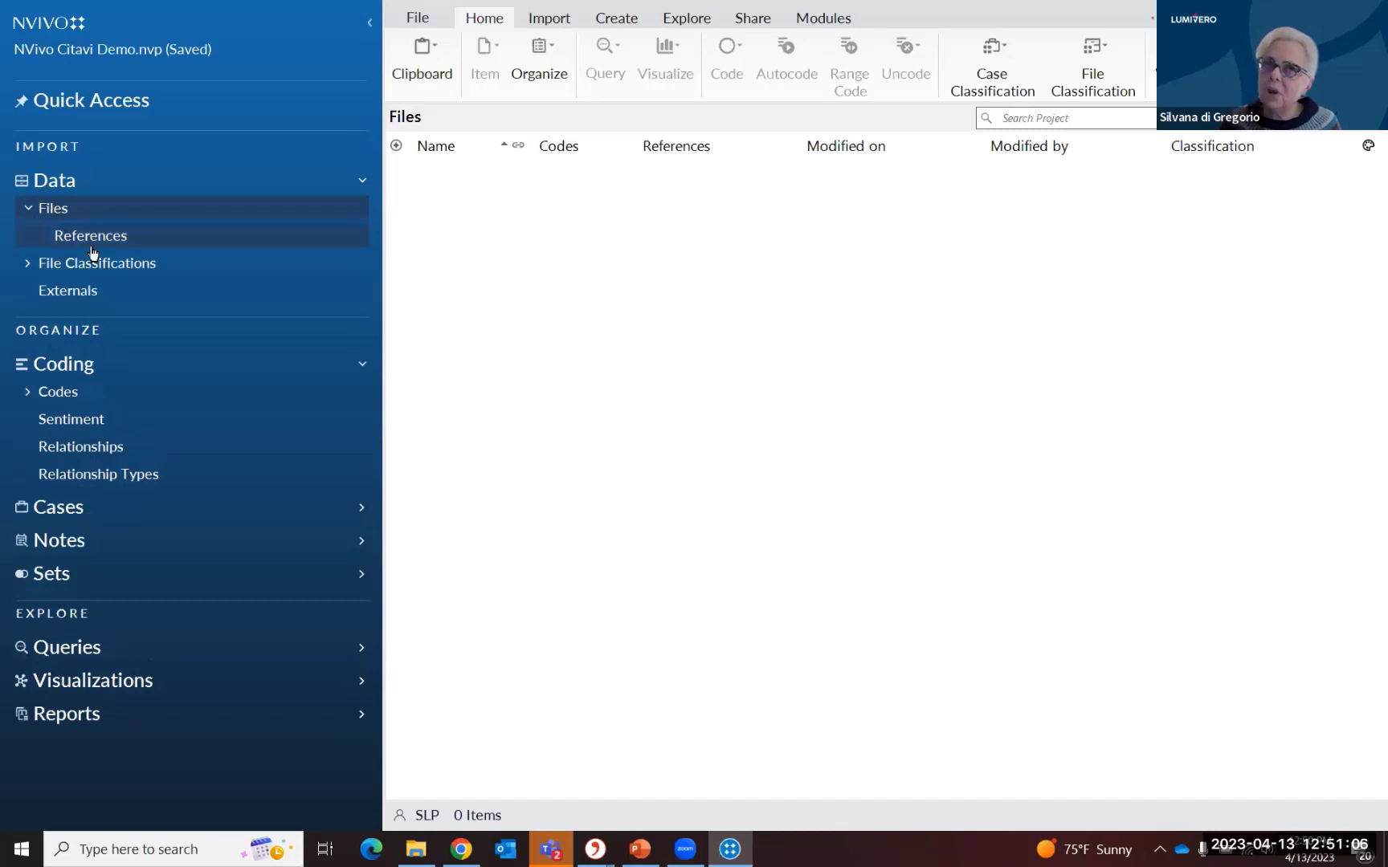
Examine the Citavi codes under Environmental Change Demo and review them alongside the list of references.
left_click(26, 393)
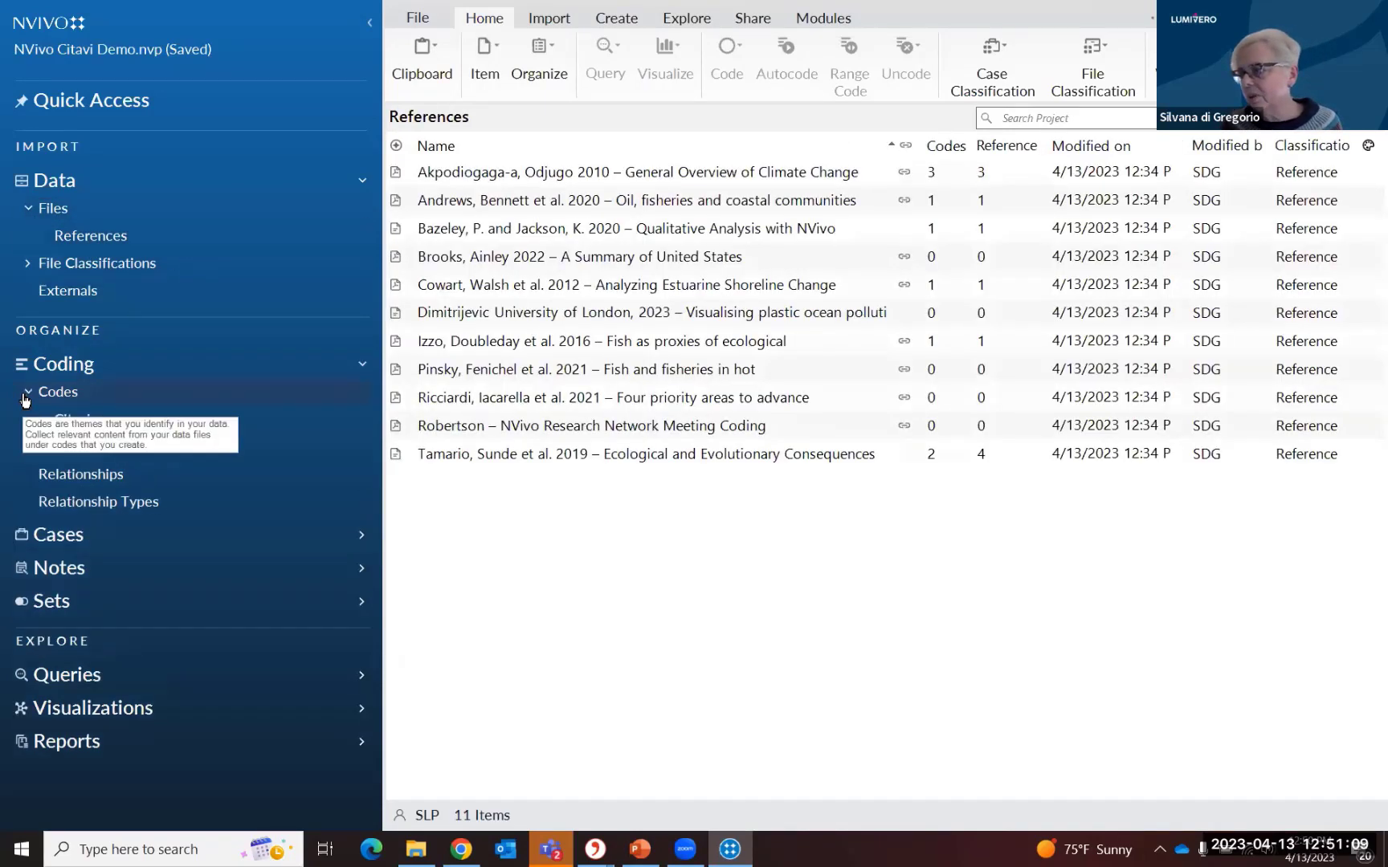
left_click(104, 421)
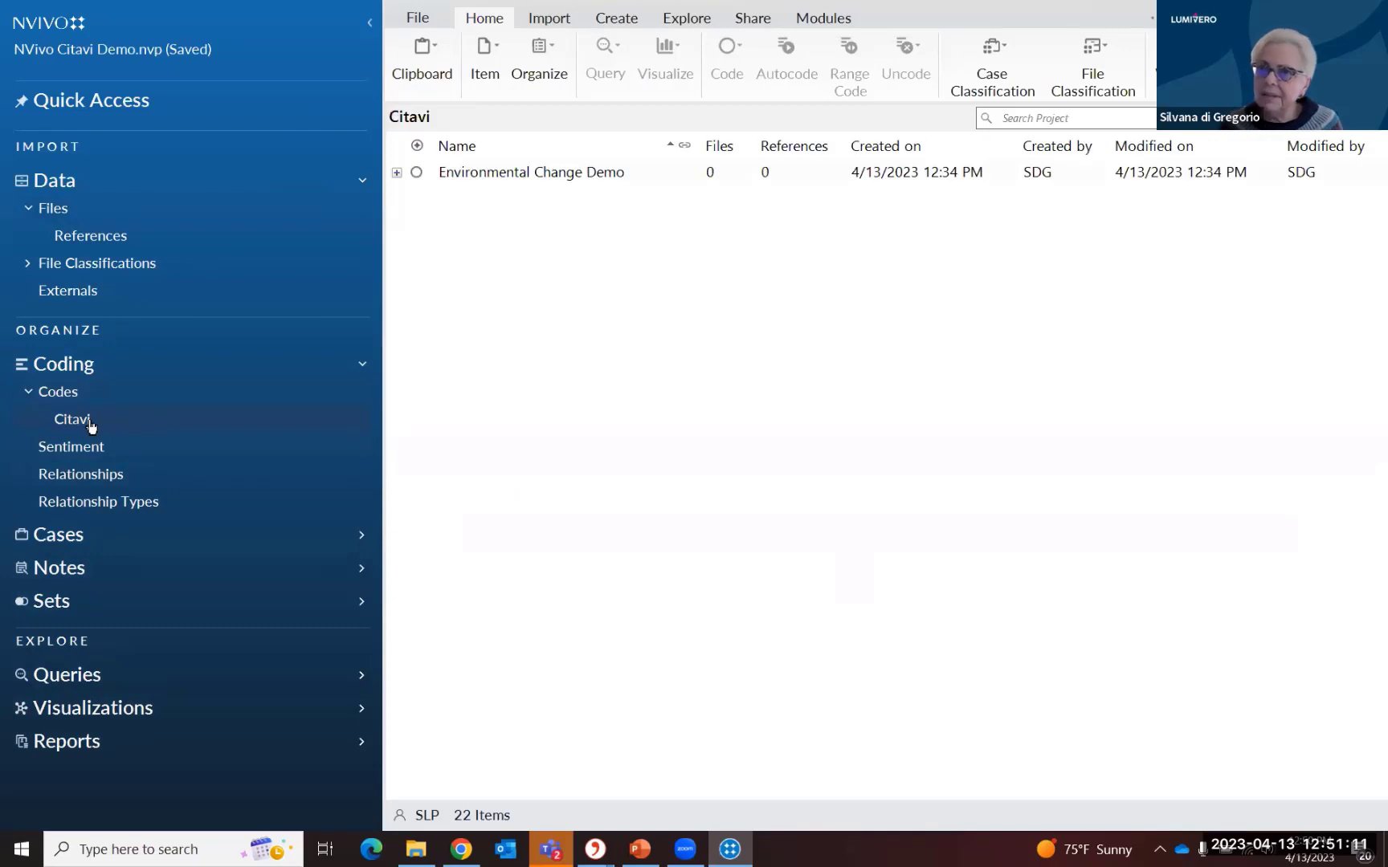
left_click(80, 426)
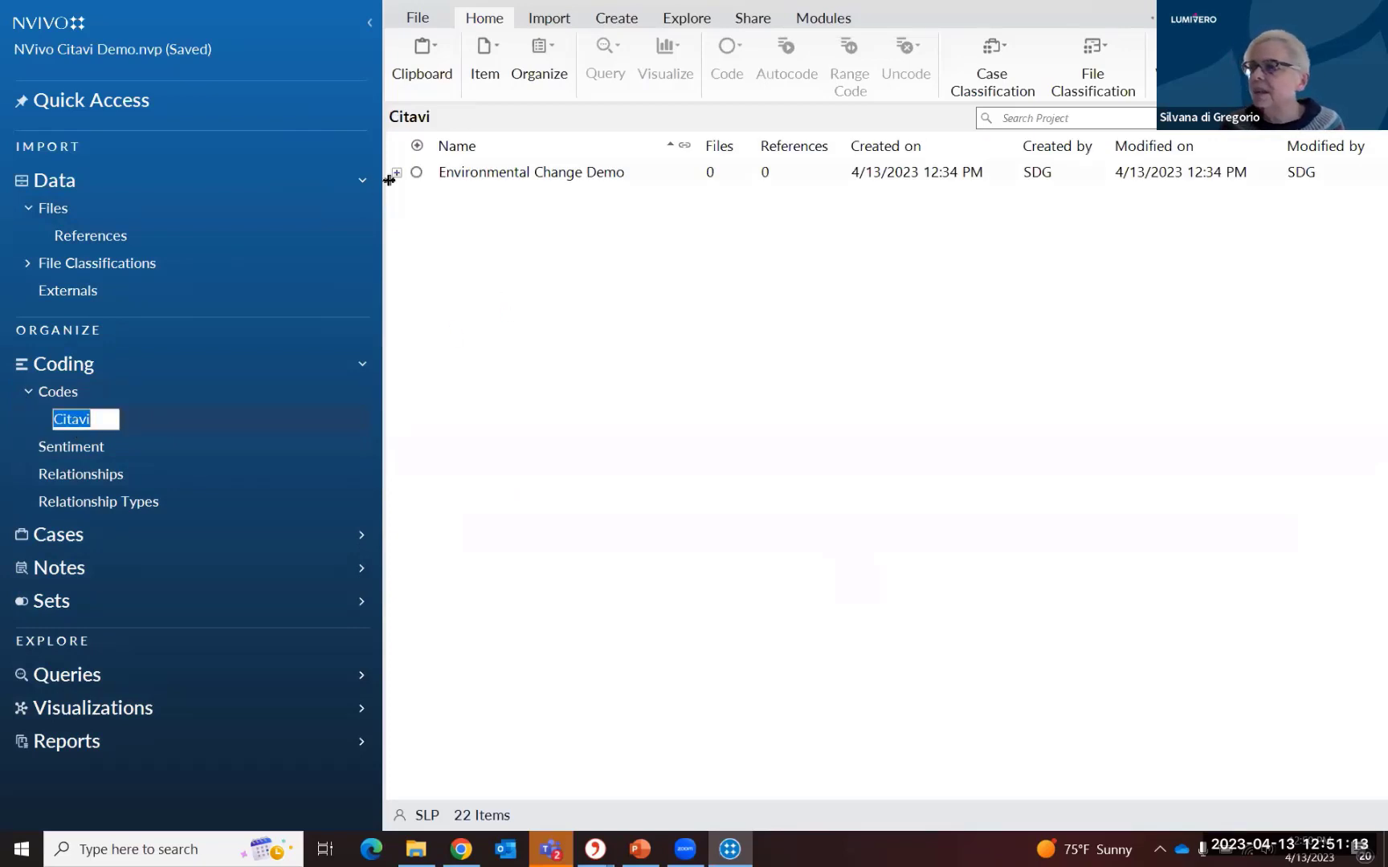
left_click(395, 174)
left_click(396, 174)
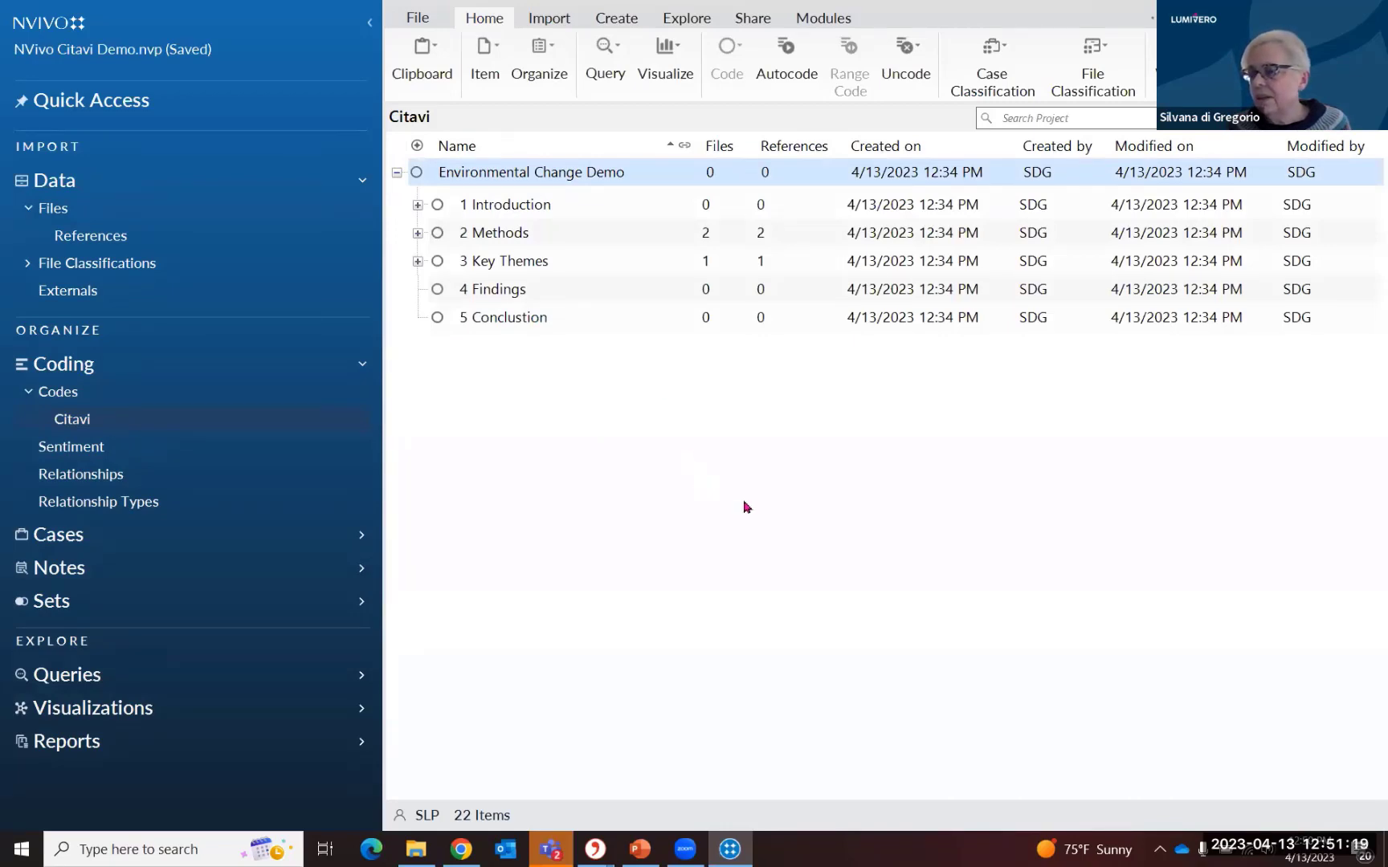
left_click(99, 244)
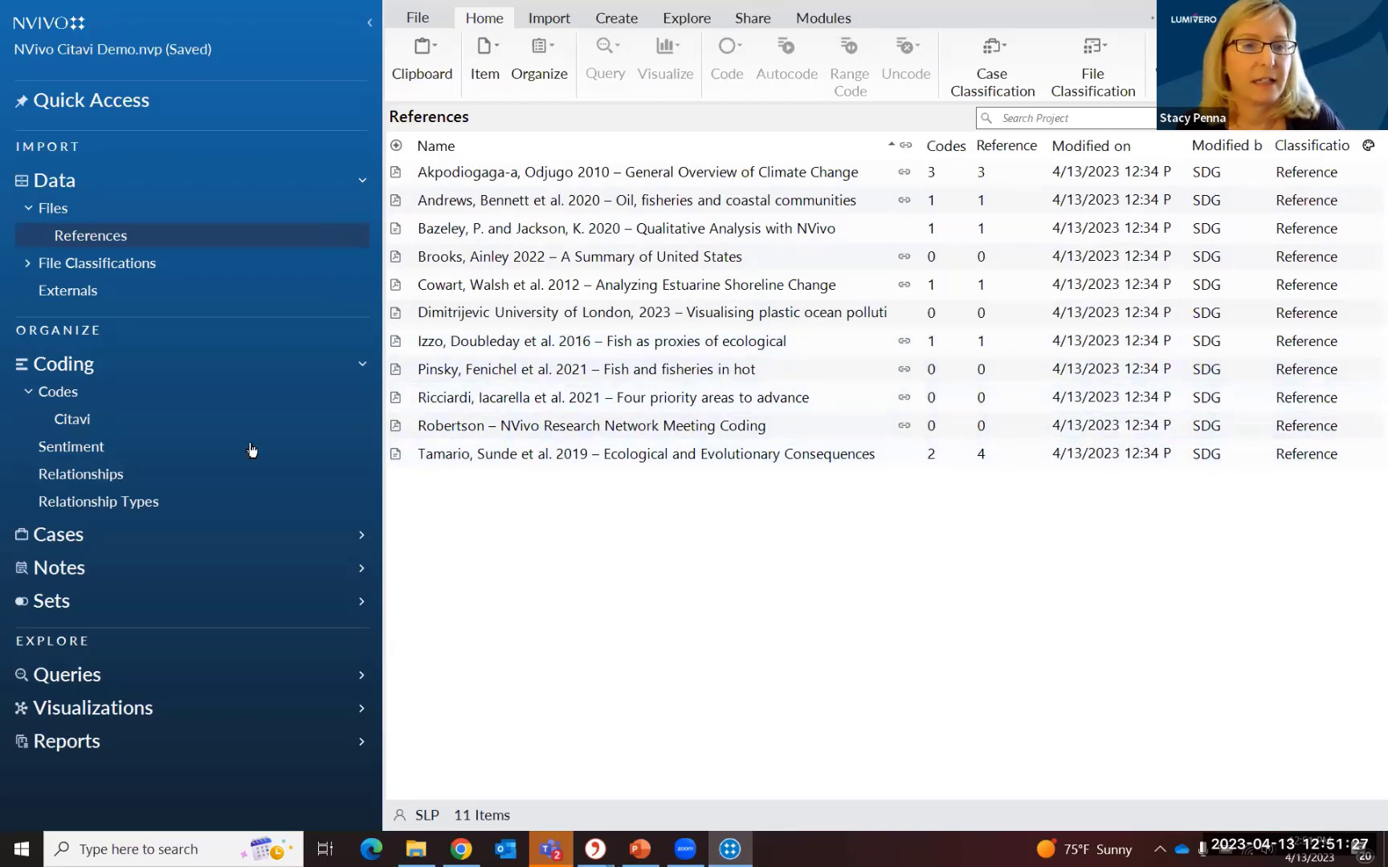
left_click(128, 419)
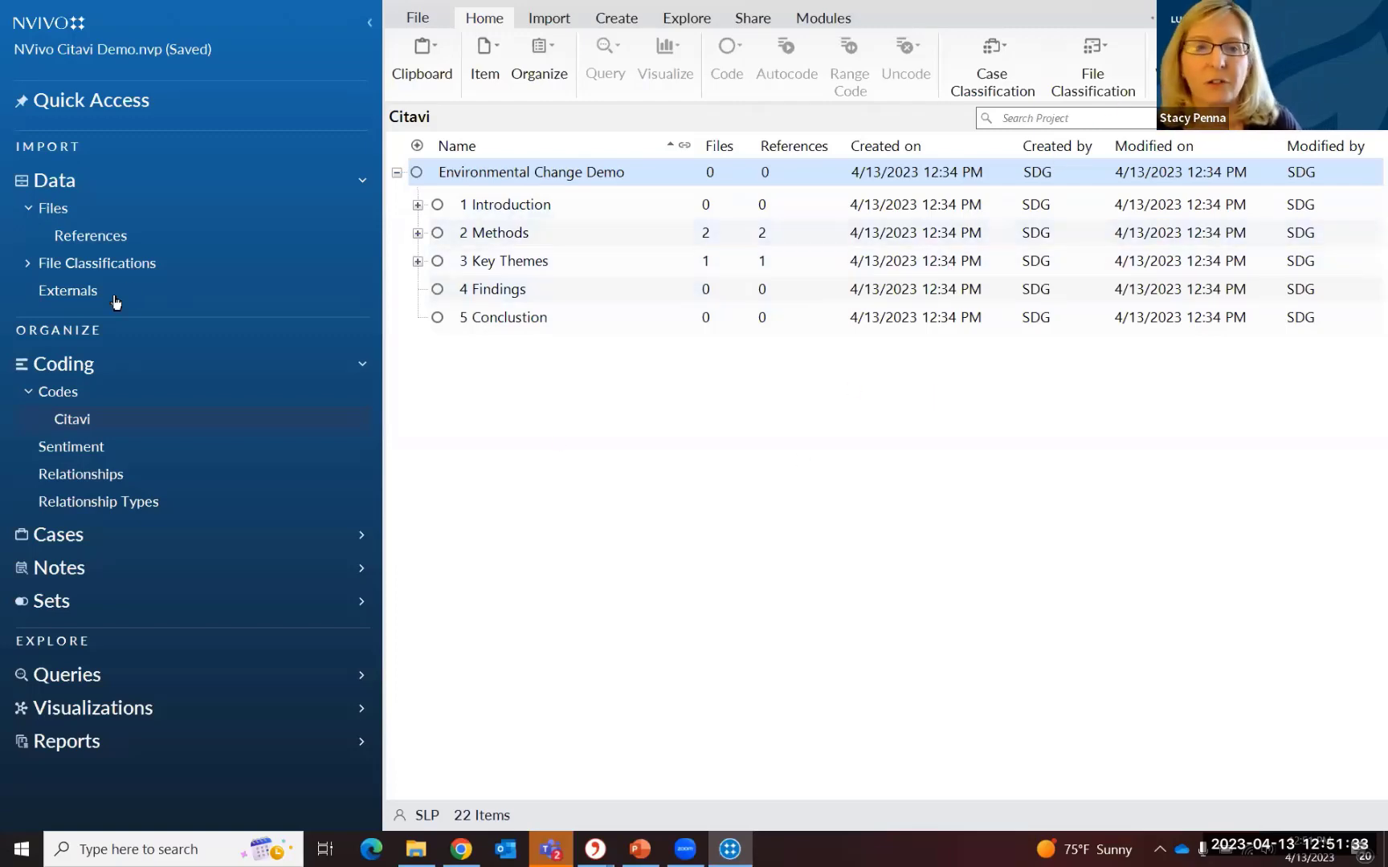
left_click(91, 236)
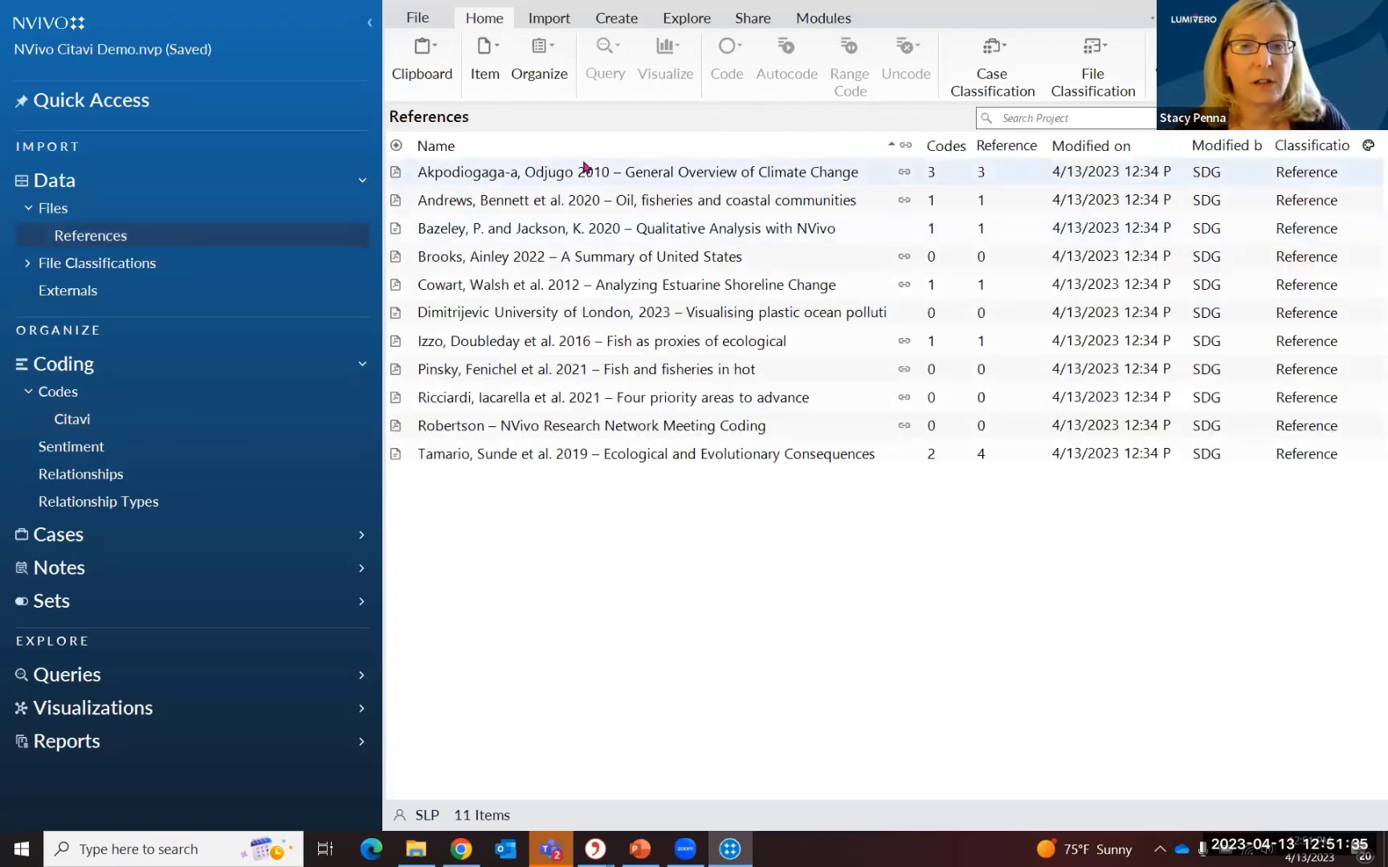
Create a new folder named Interviews under Files.
left_click(554, 24)
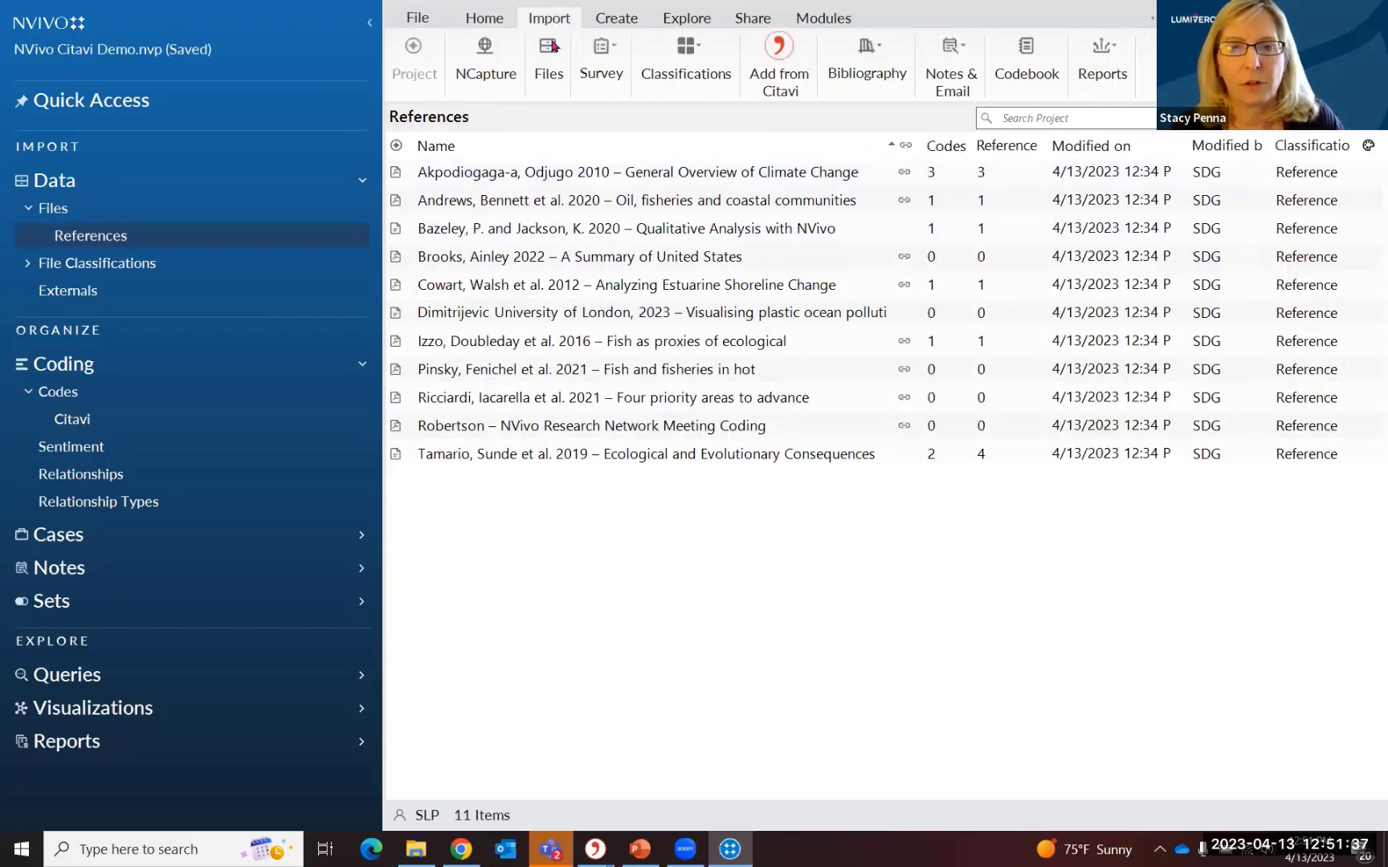
left_click(136, 213)
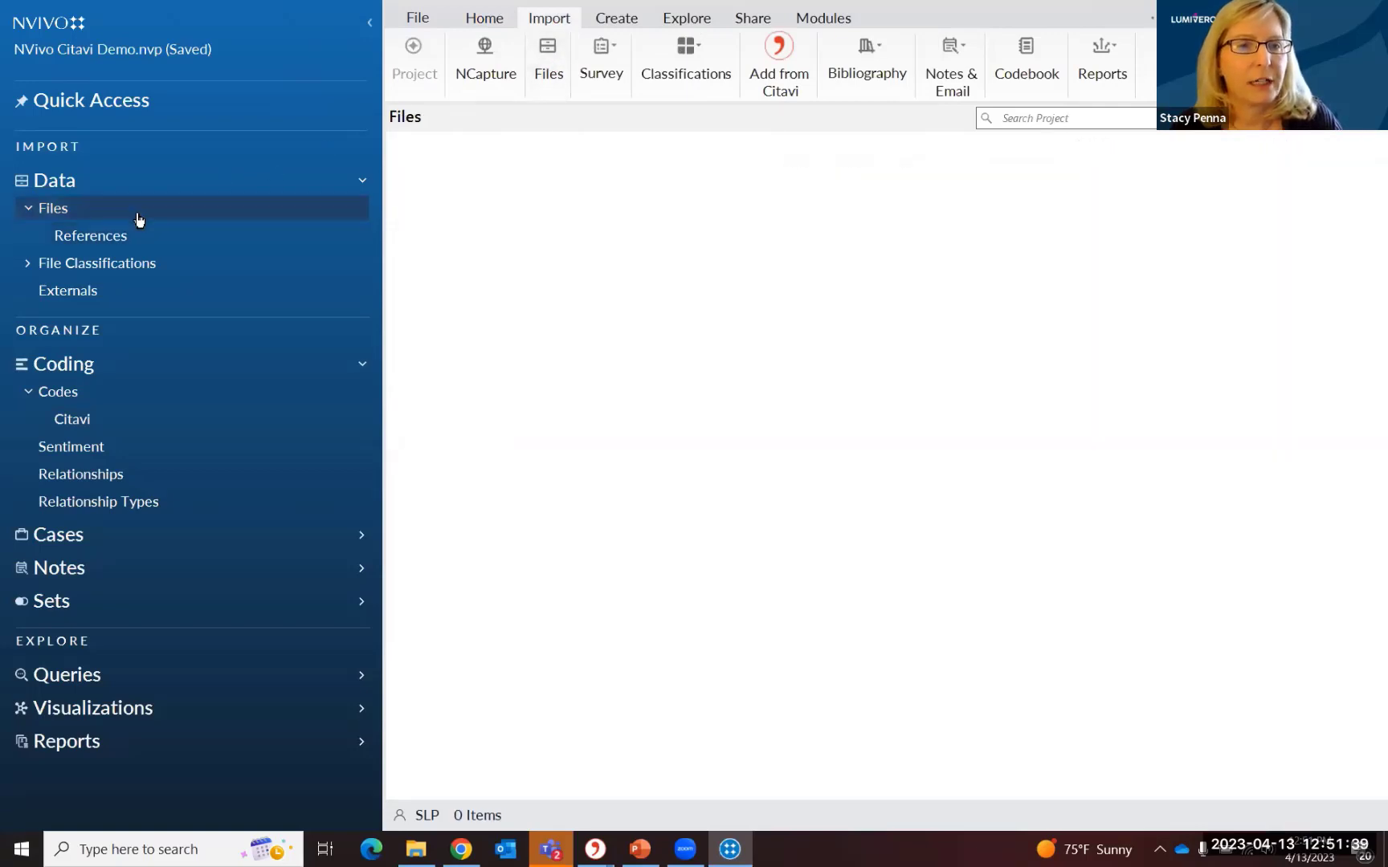
right_click(140, 218)
left_click(182, 223)
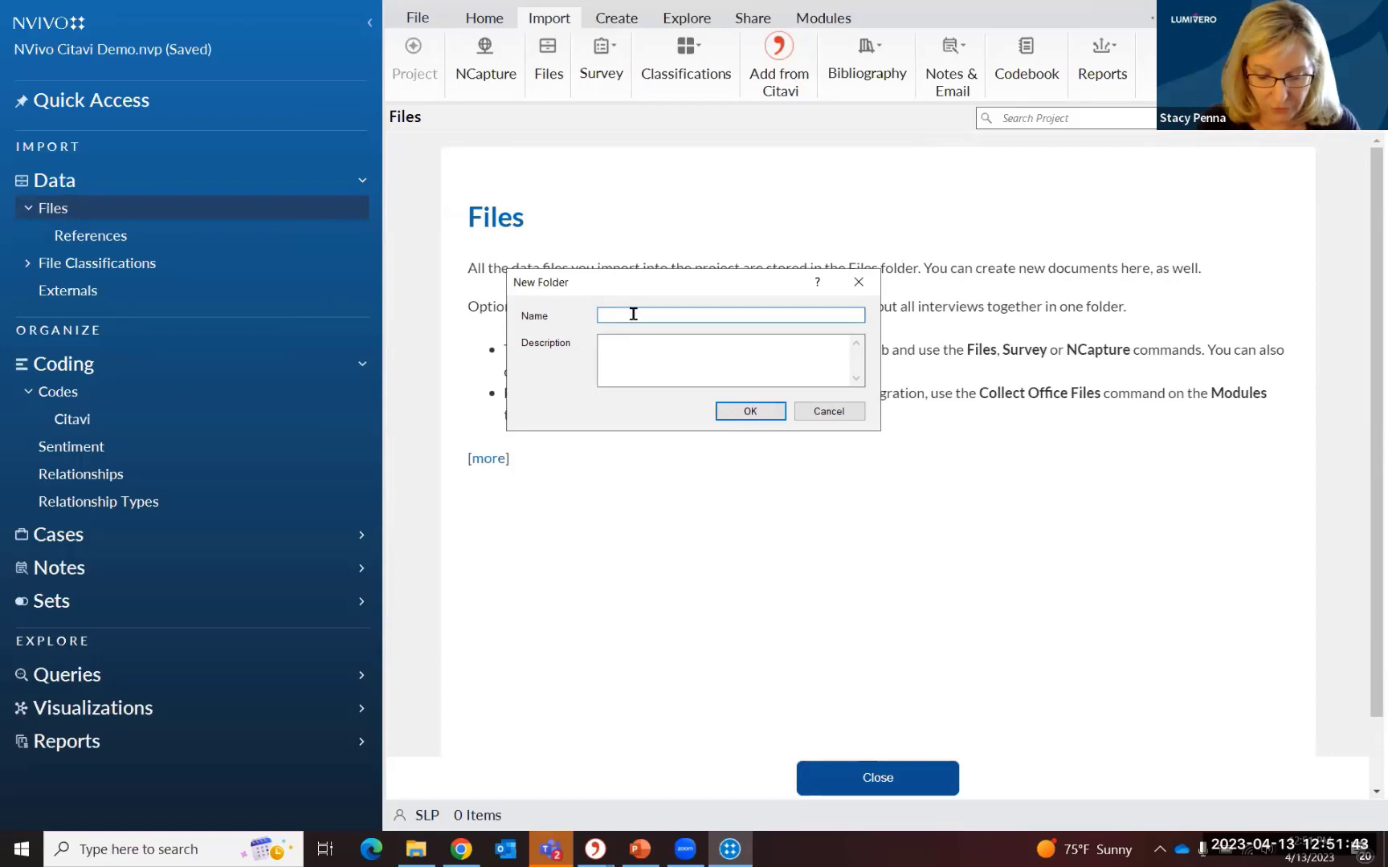
type("Interview")
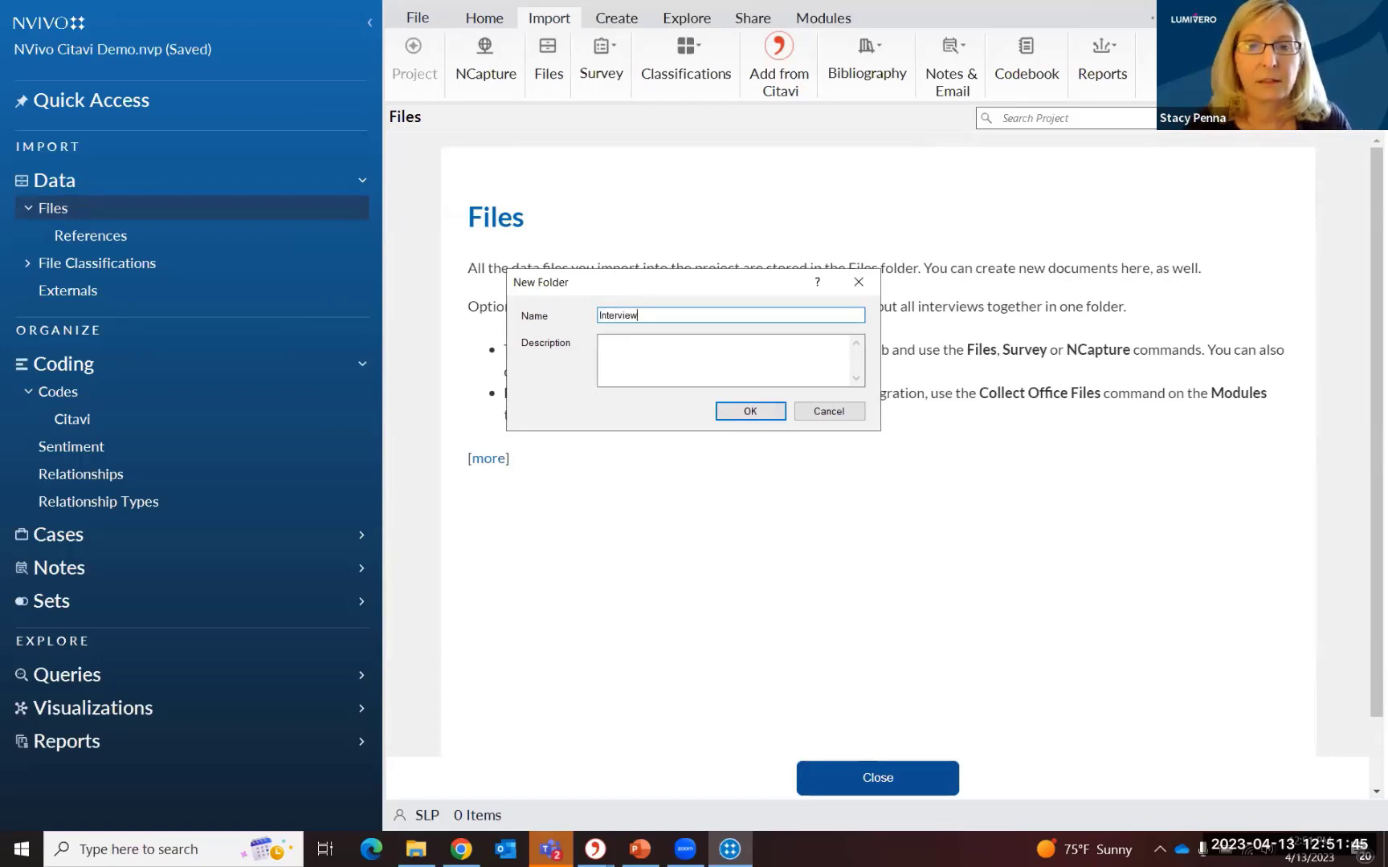
type("s")
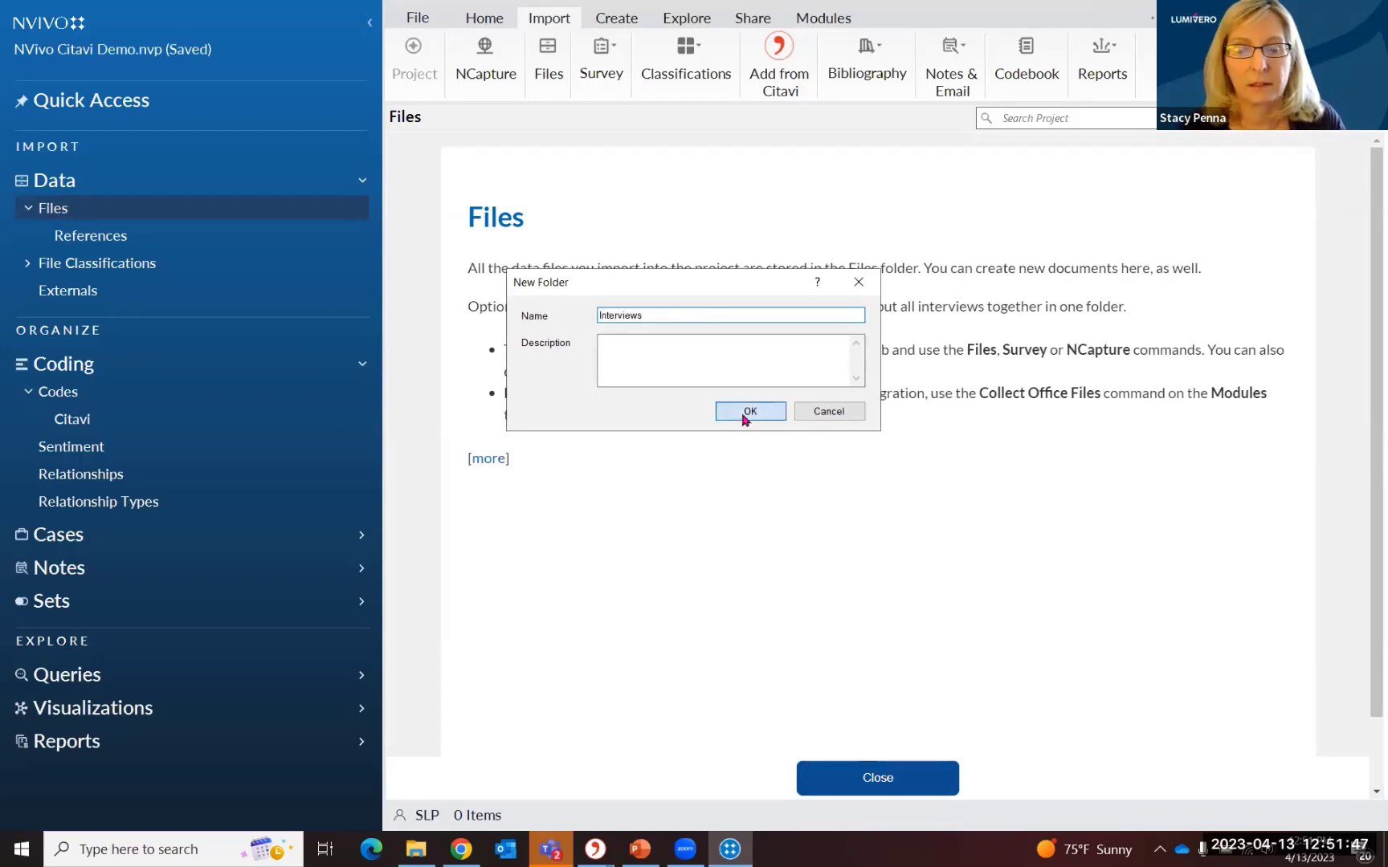
left_click(744, 414)
Import the first two Word interview transcripts from the sample data's Interviews folder into the project's Interviews folder.
left_click(151, 238)
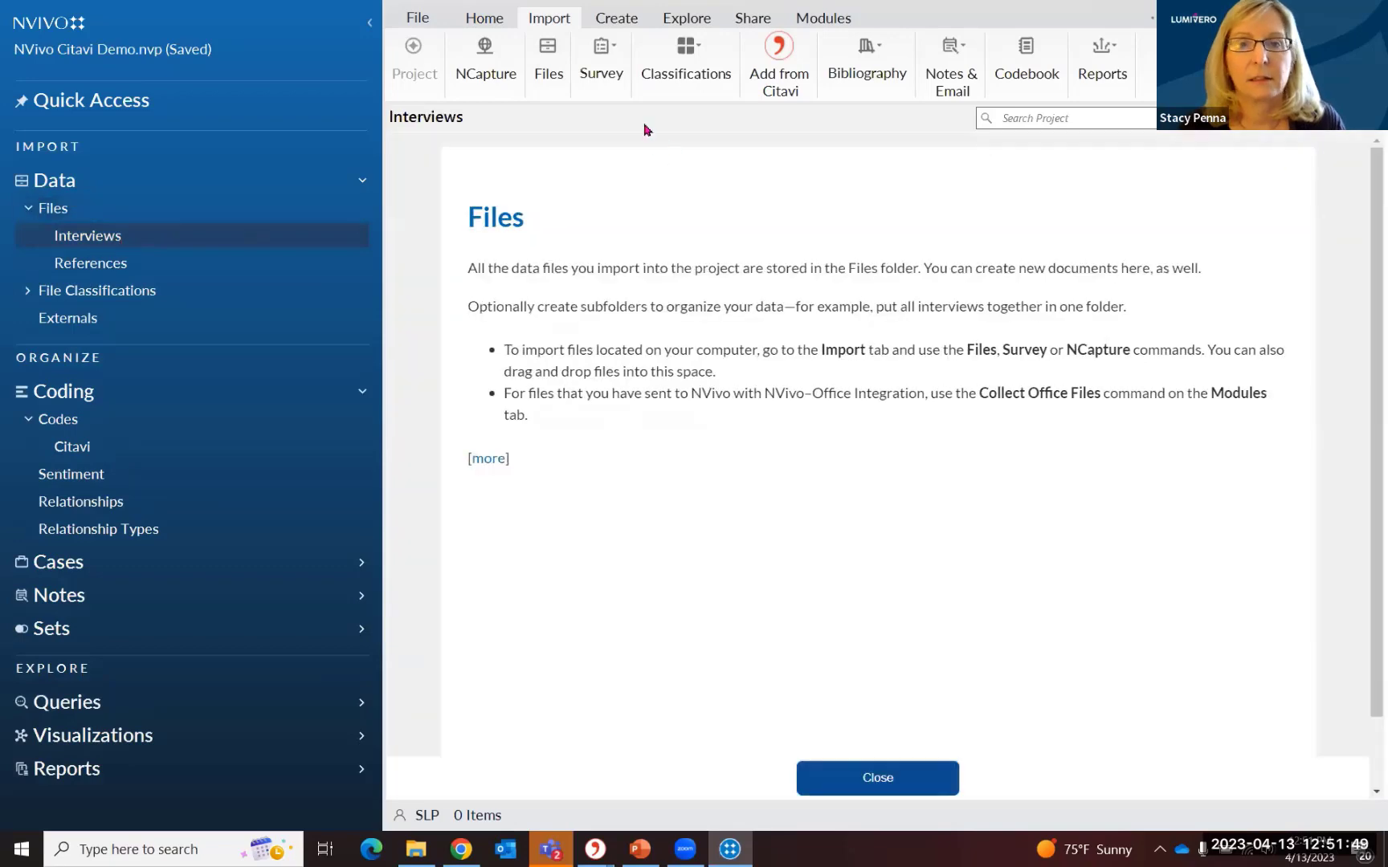
left_click(550, 70)
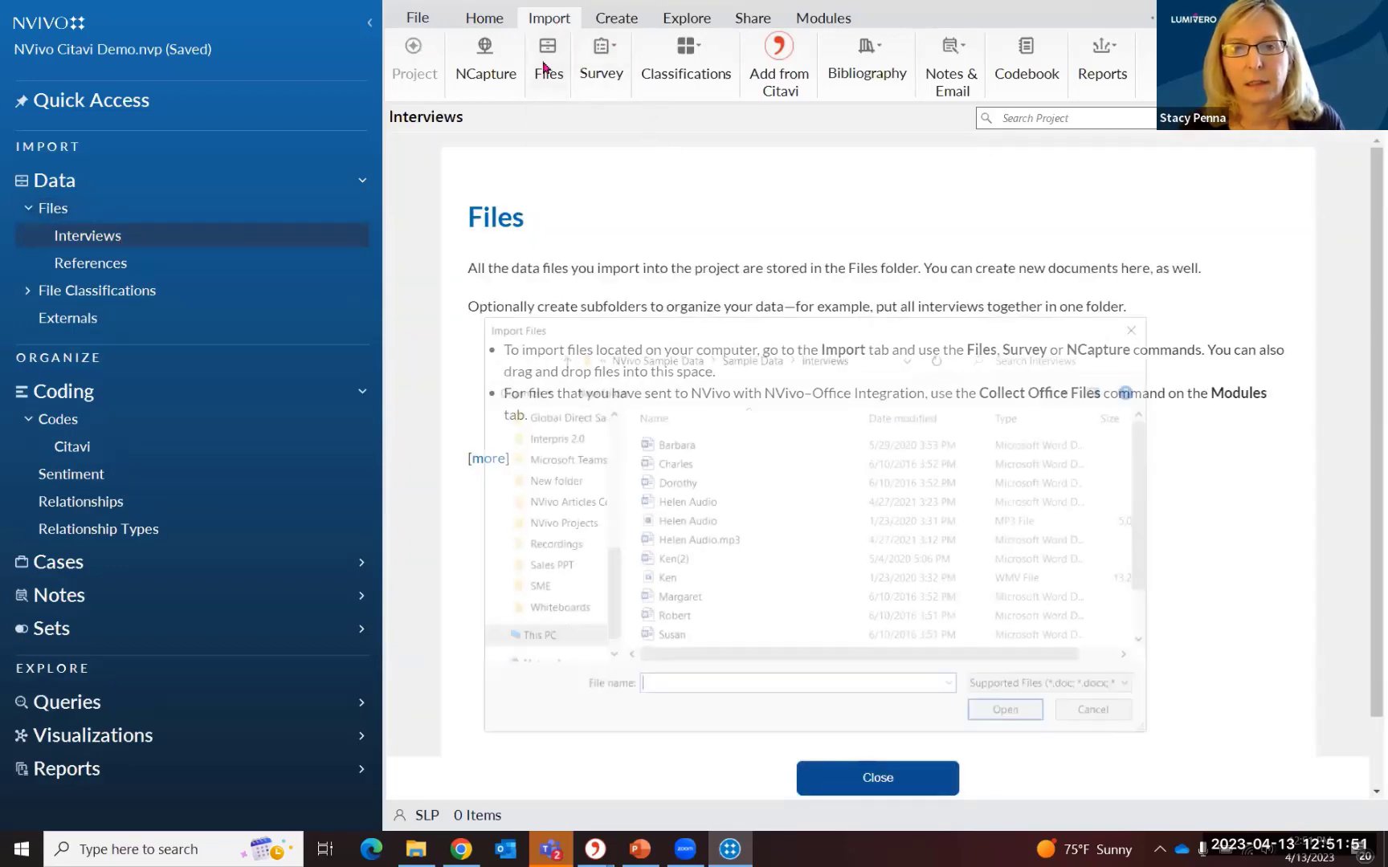
left_click(666, 445)
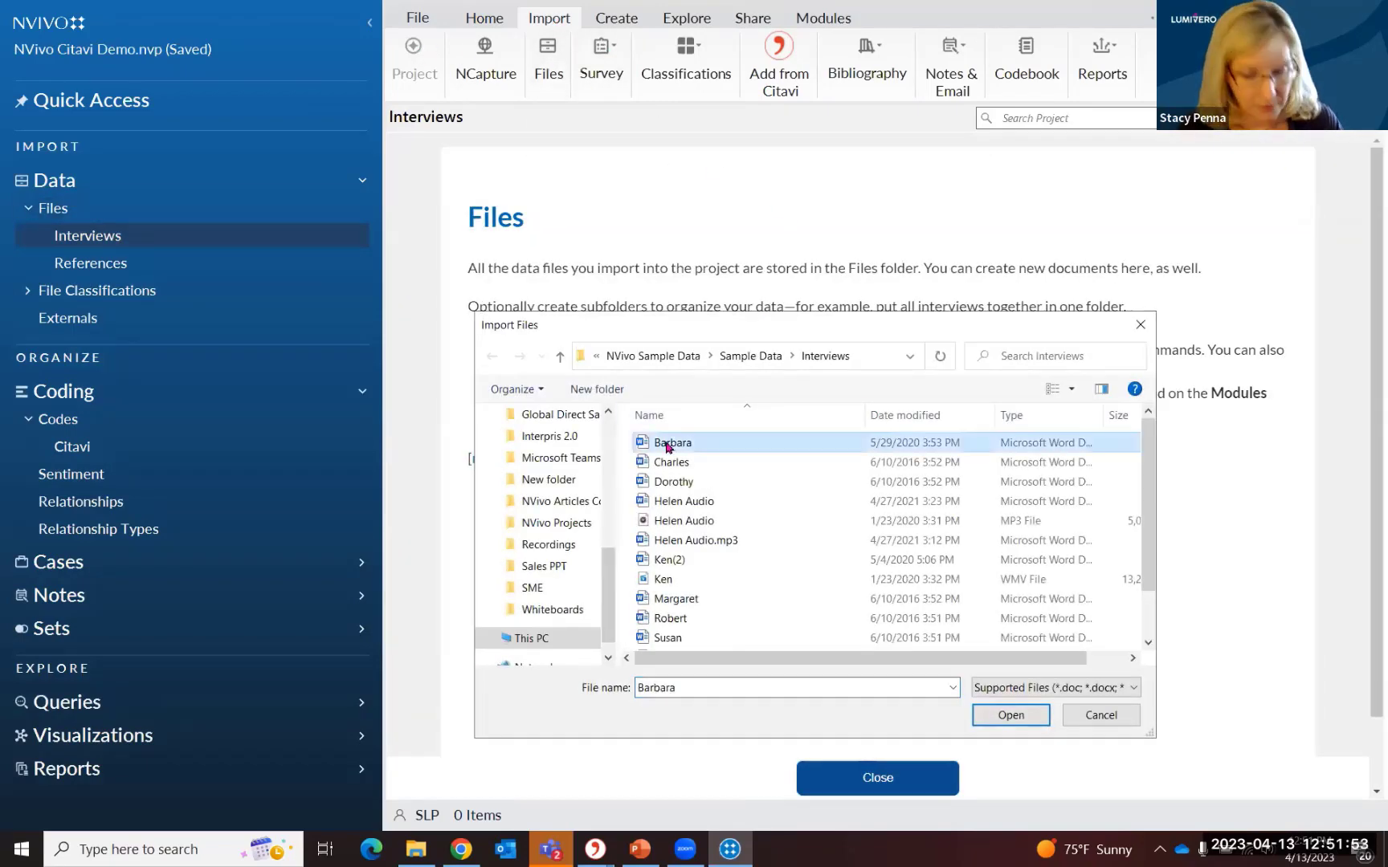
left_click(673, 463, "ctrl")
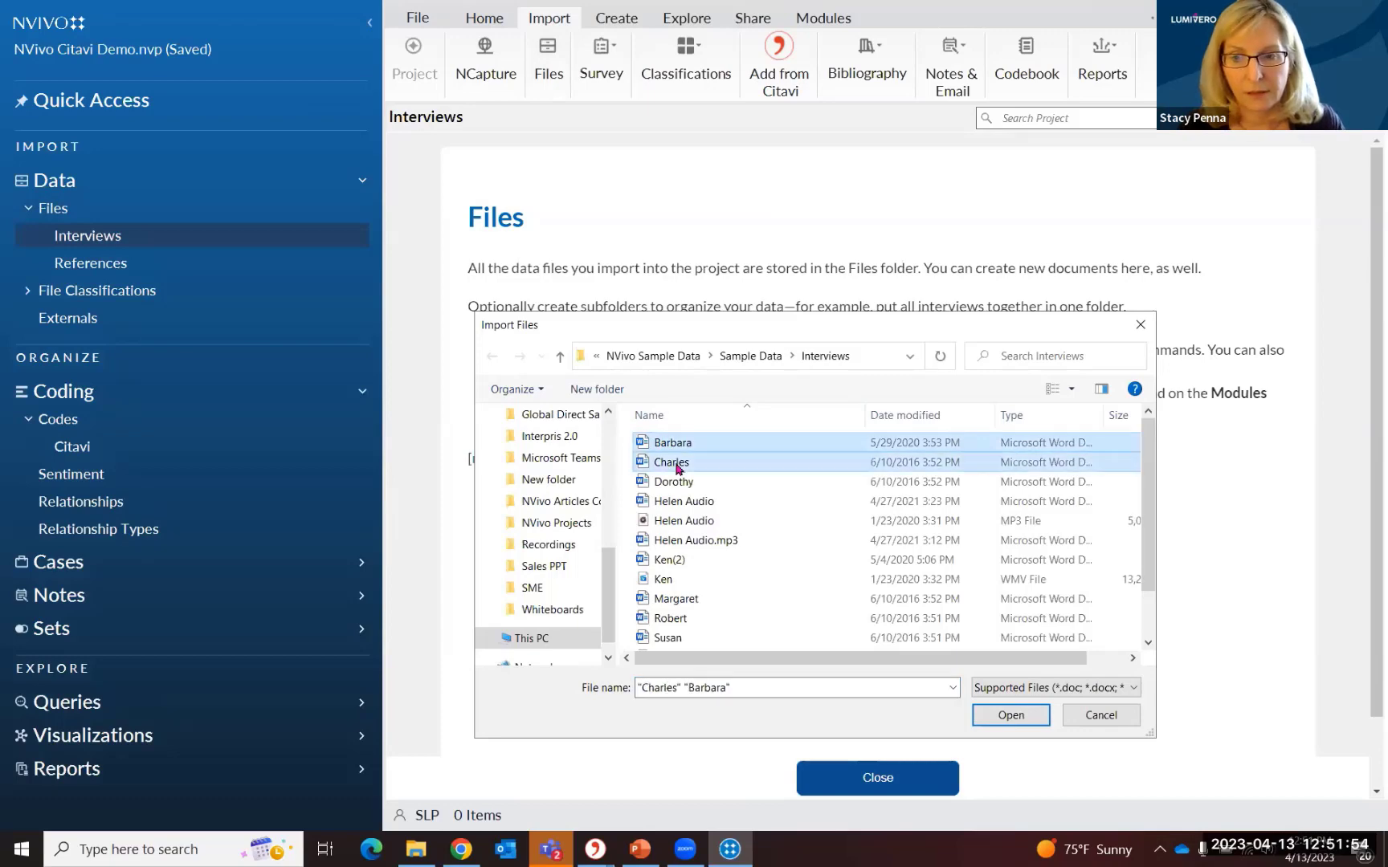
left_click(895, 708)
left_click(986, 713)
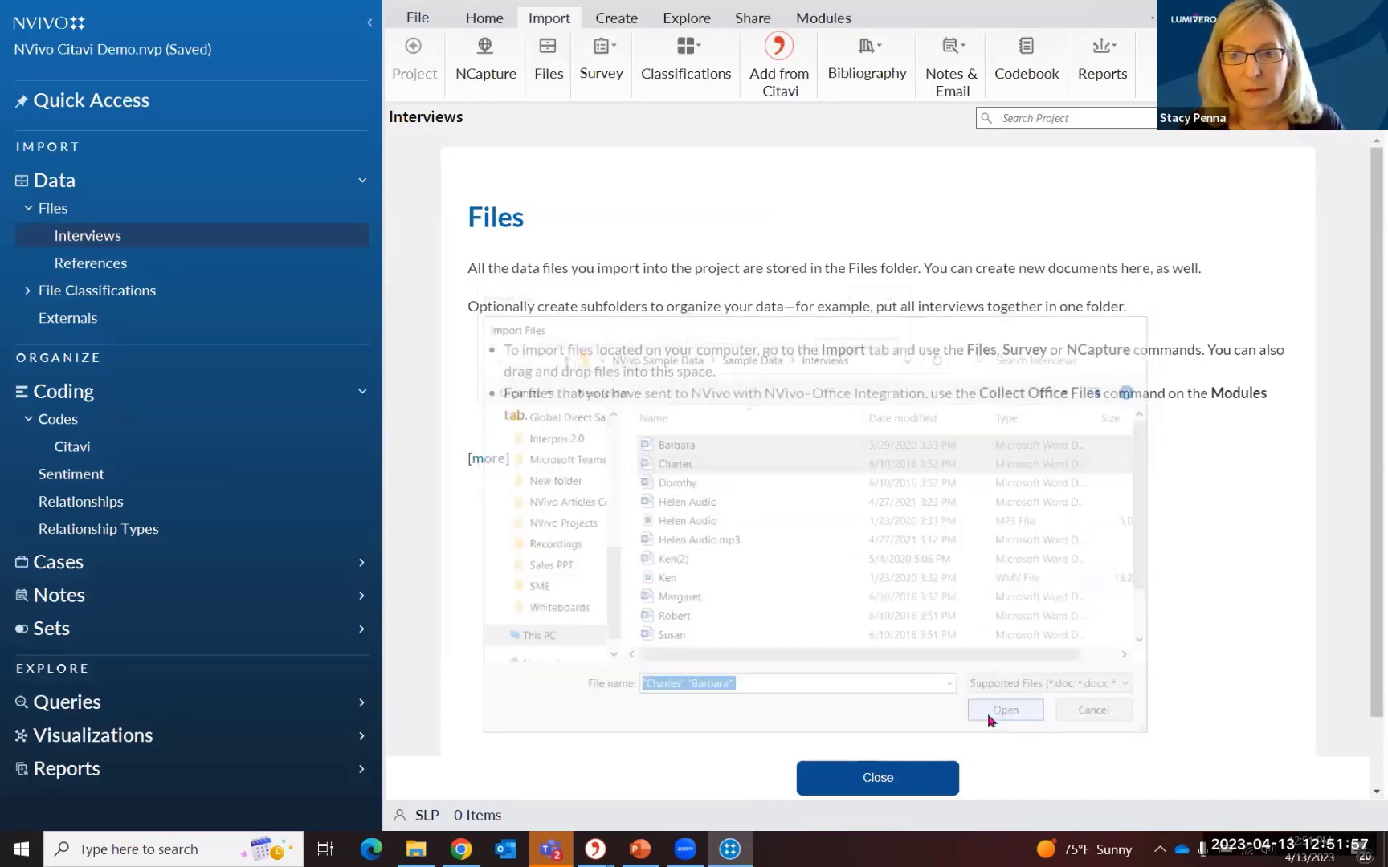
left_click(768, 387)
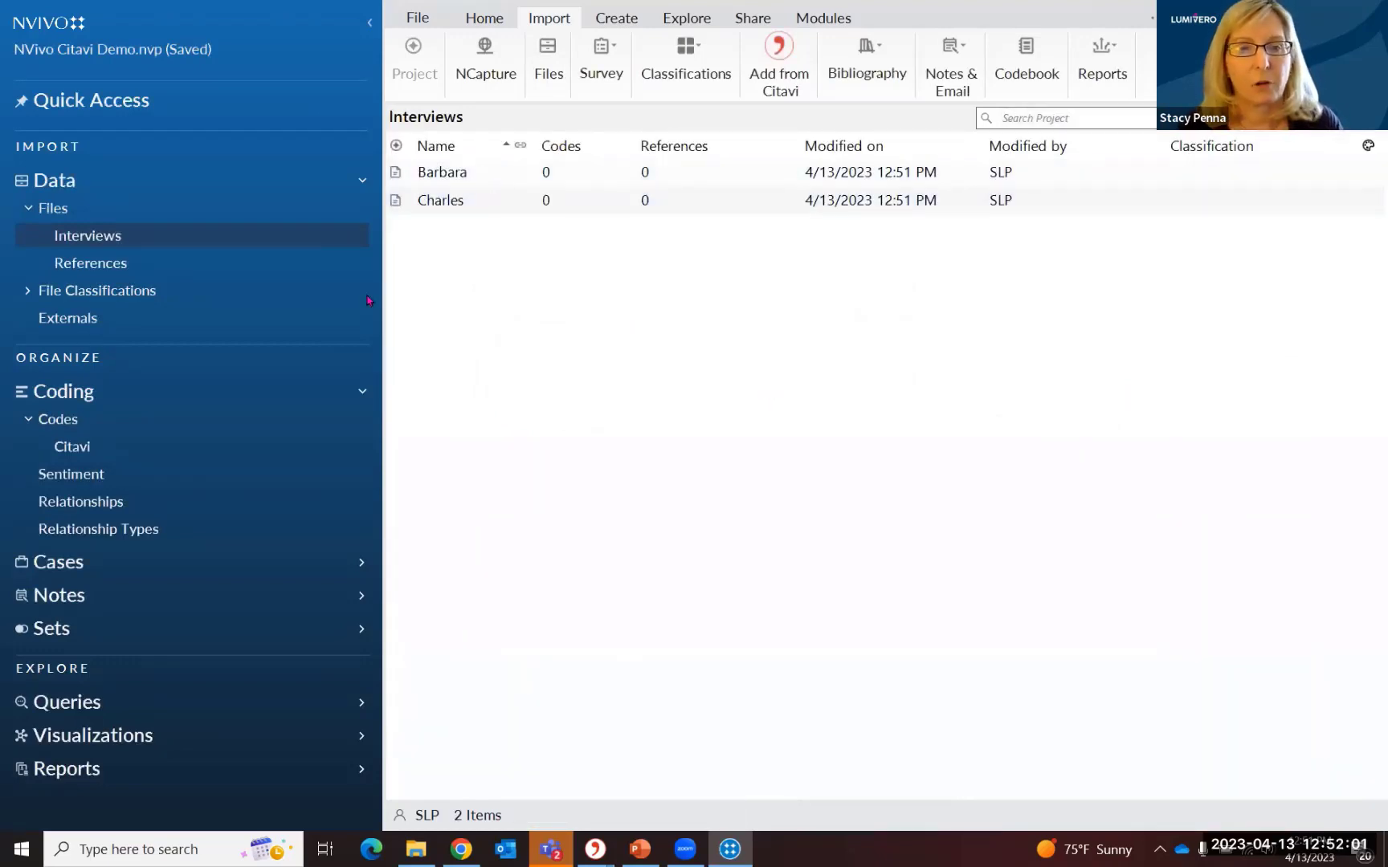
Create a new folder named Themes under Codes.
left_click(159, 428)
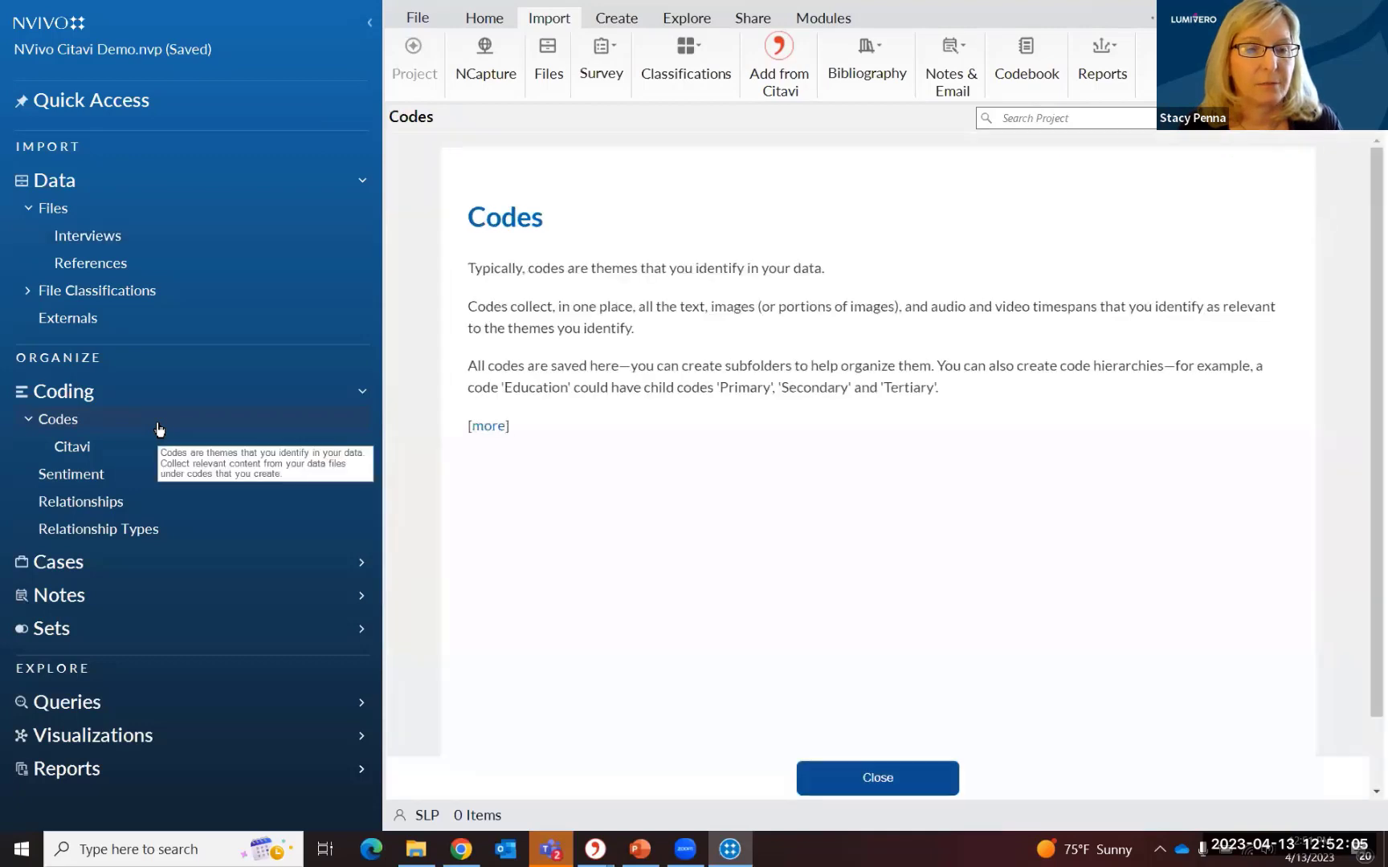
right_click(162, 430)
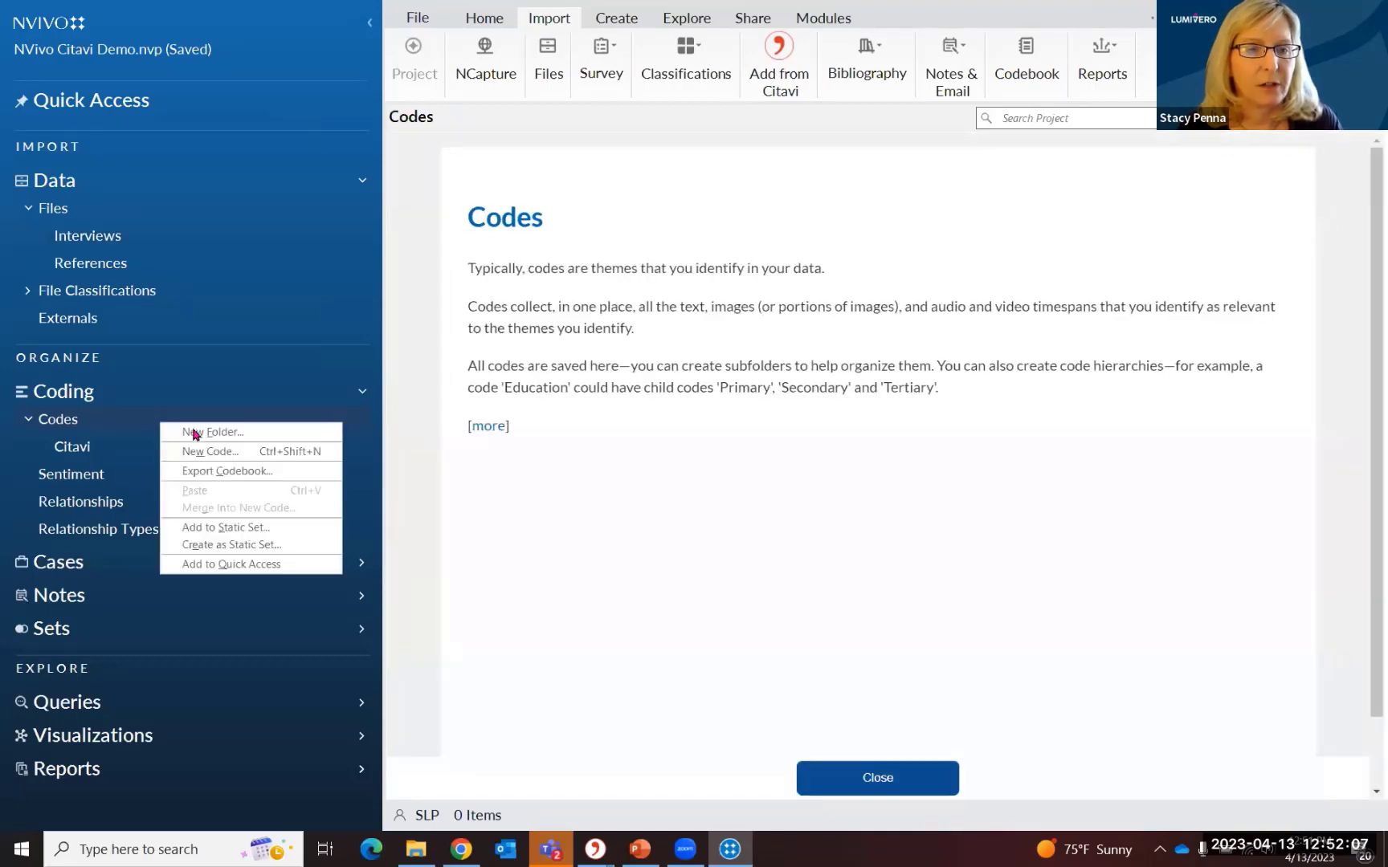
left_click(194, 433)
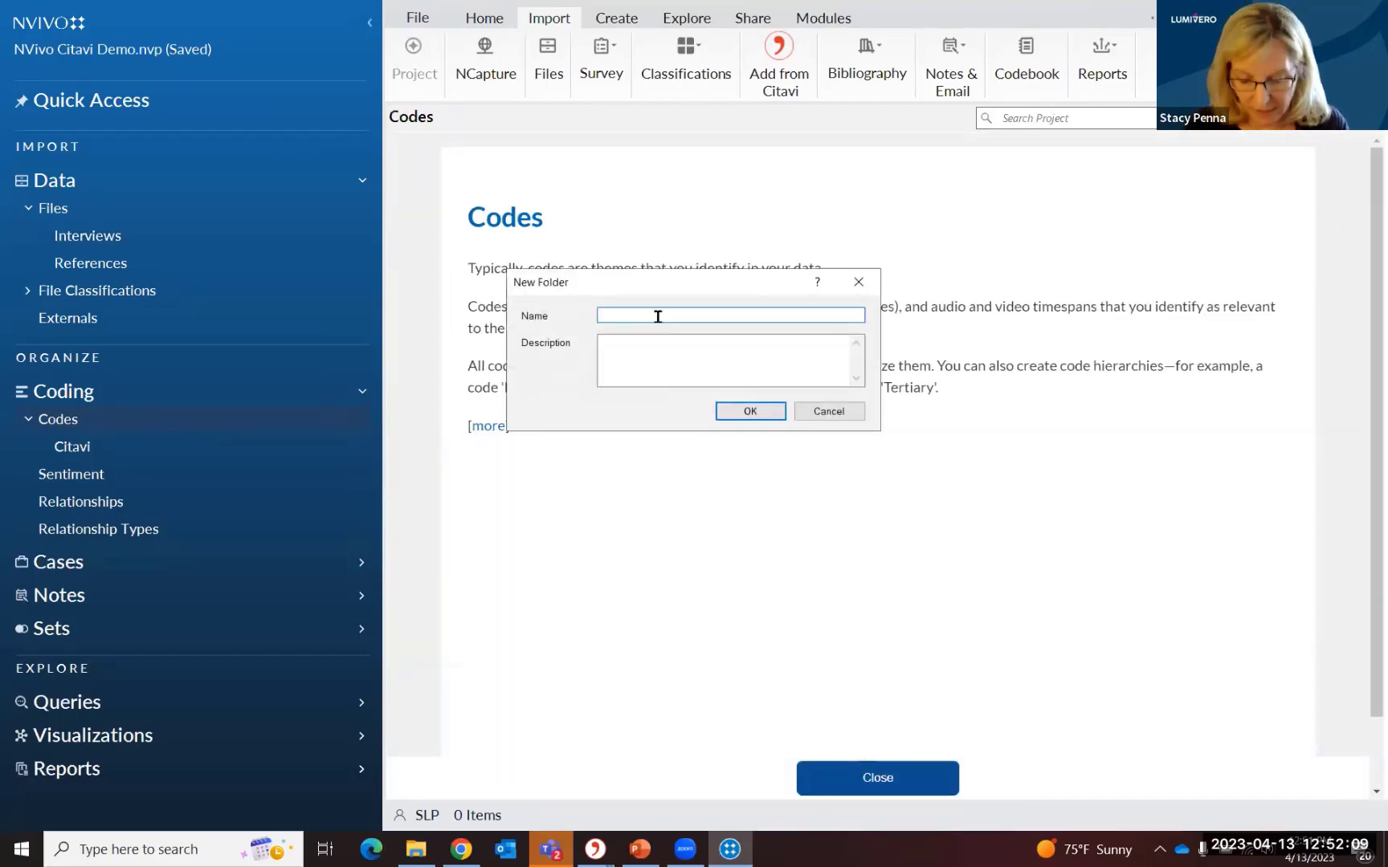
type("Themes")
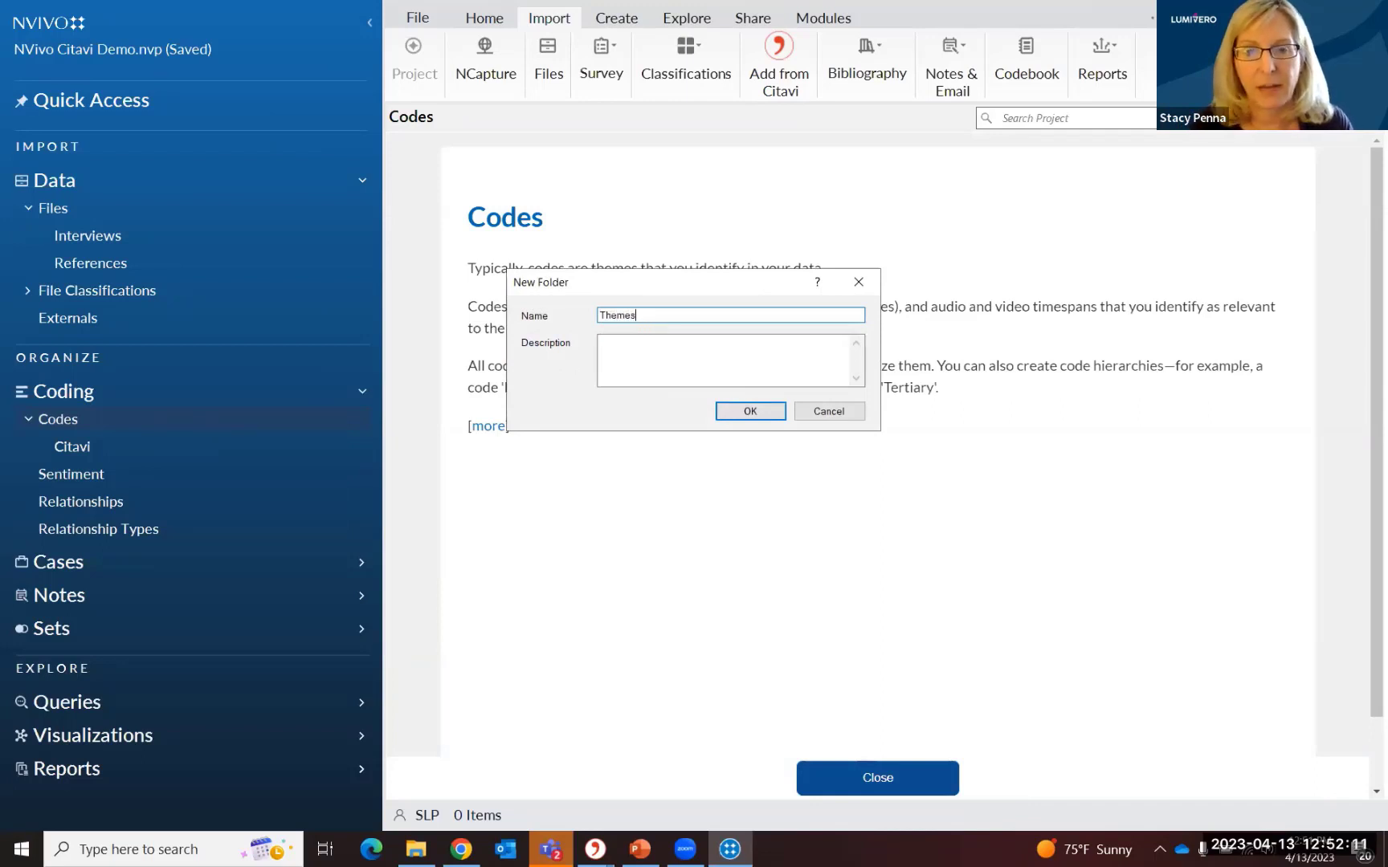
left_click(748, 418)
Create a code named Change with the colour Dark Blue in the Themes folder.
left_click(103, 477)
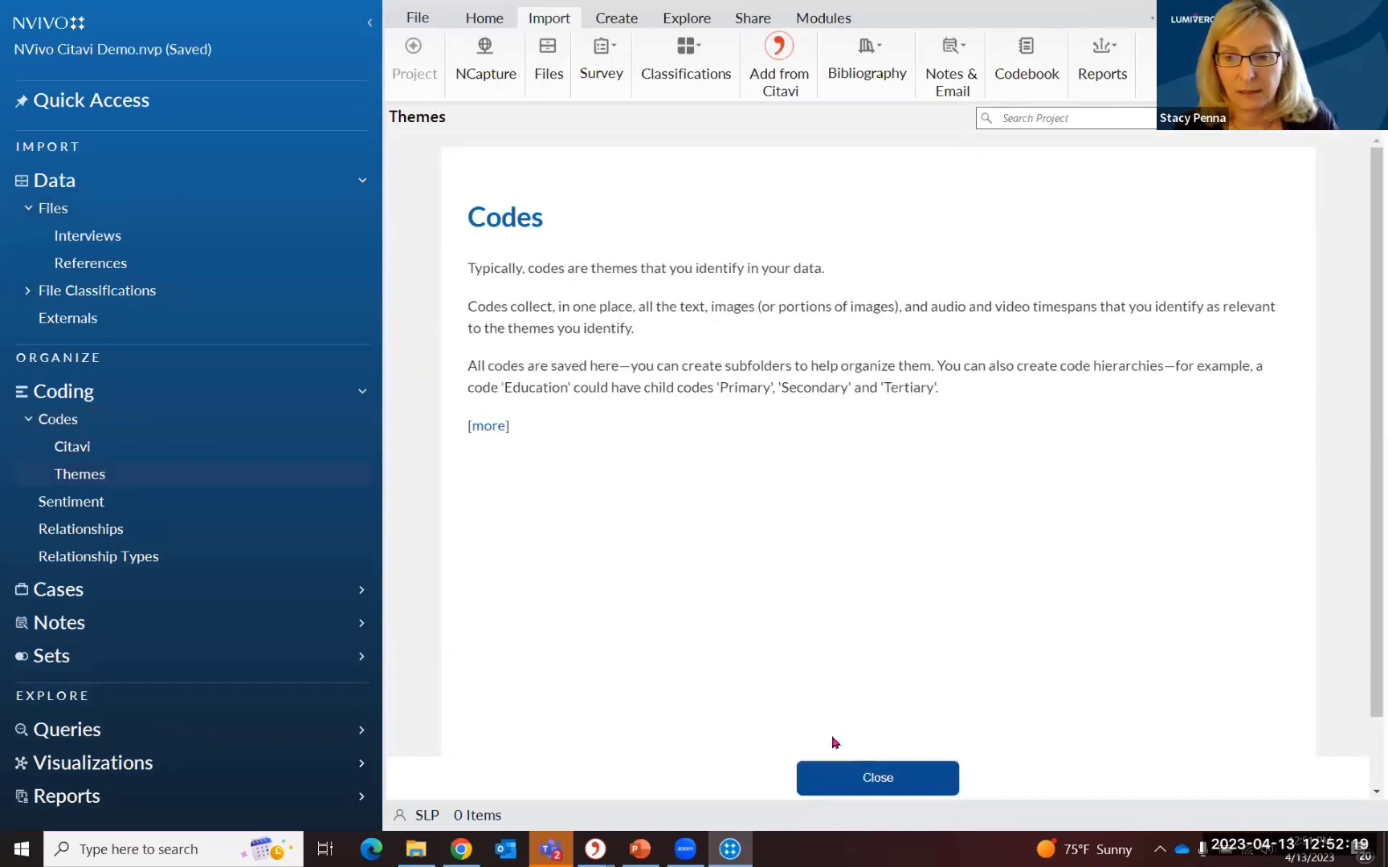
left_click(876, 778)
right_click(536, 259)
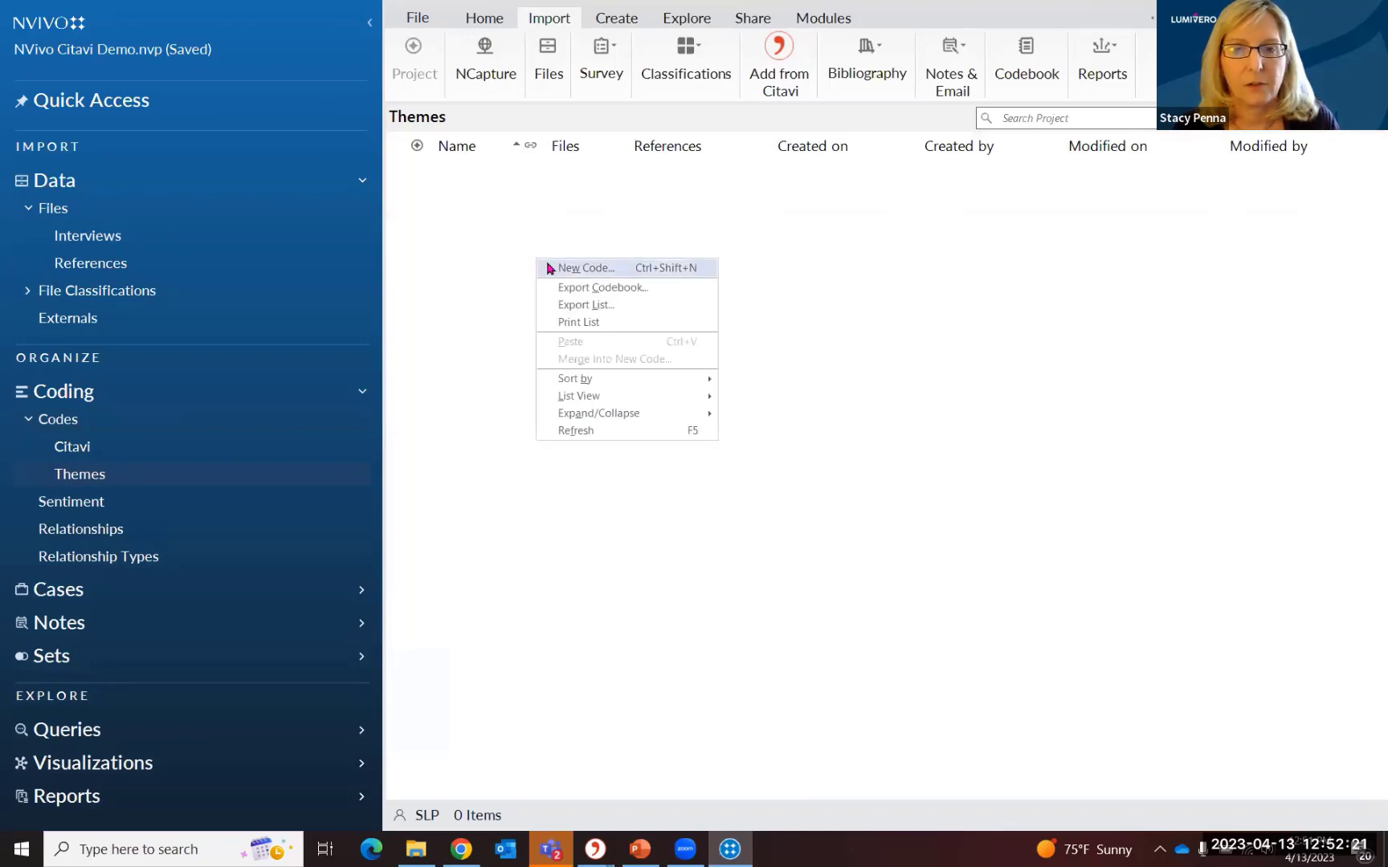
left_click(555, 268)
type("C")
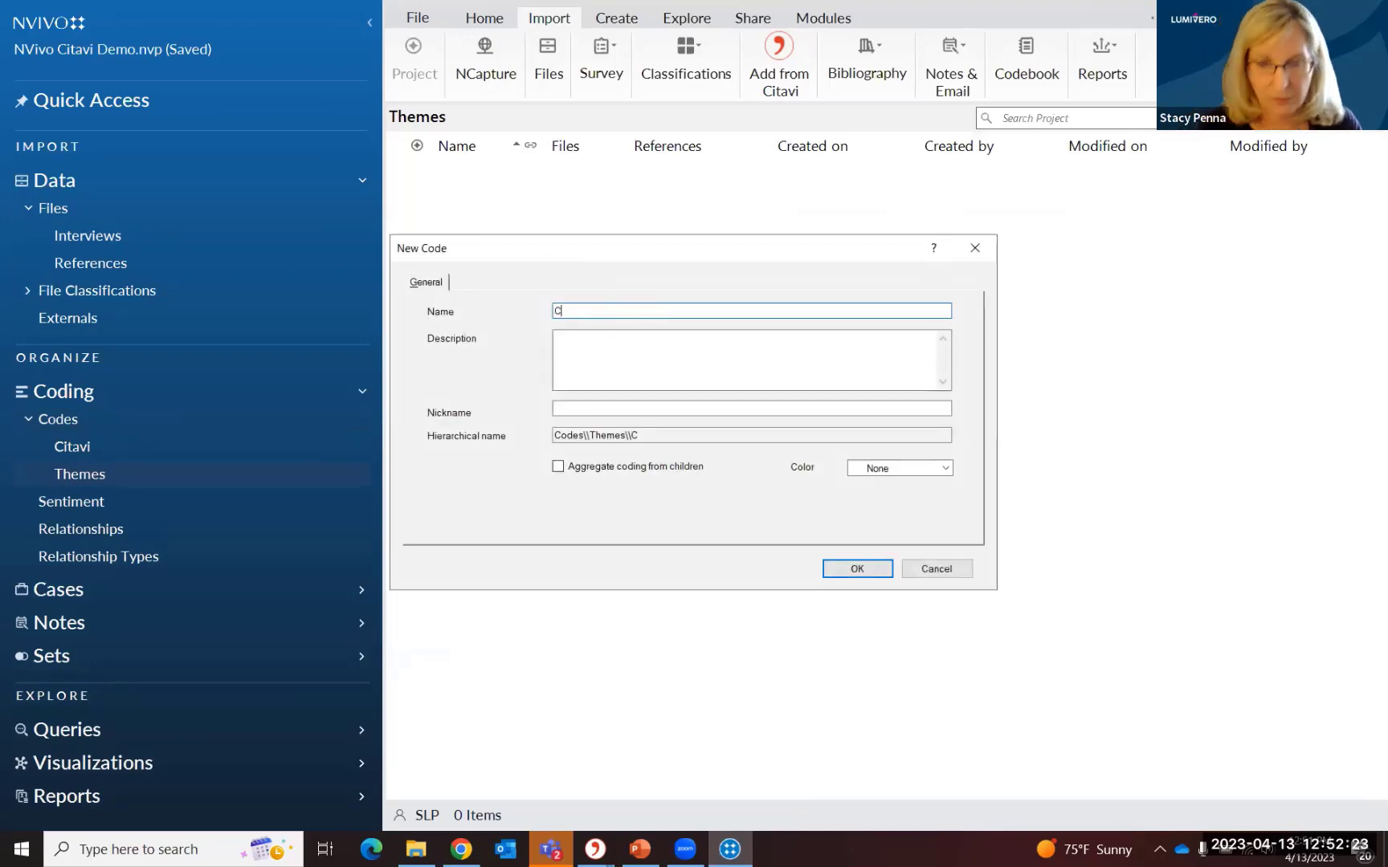
type("hange")
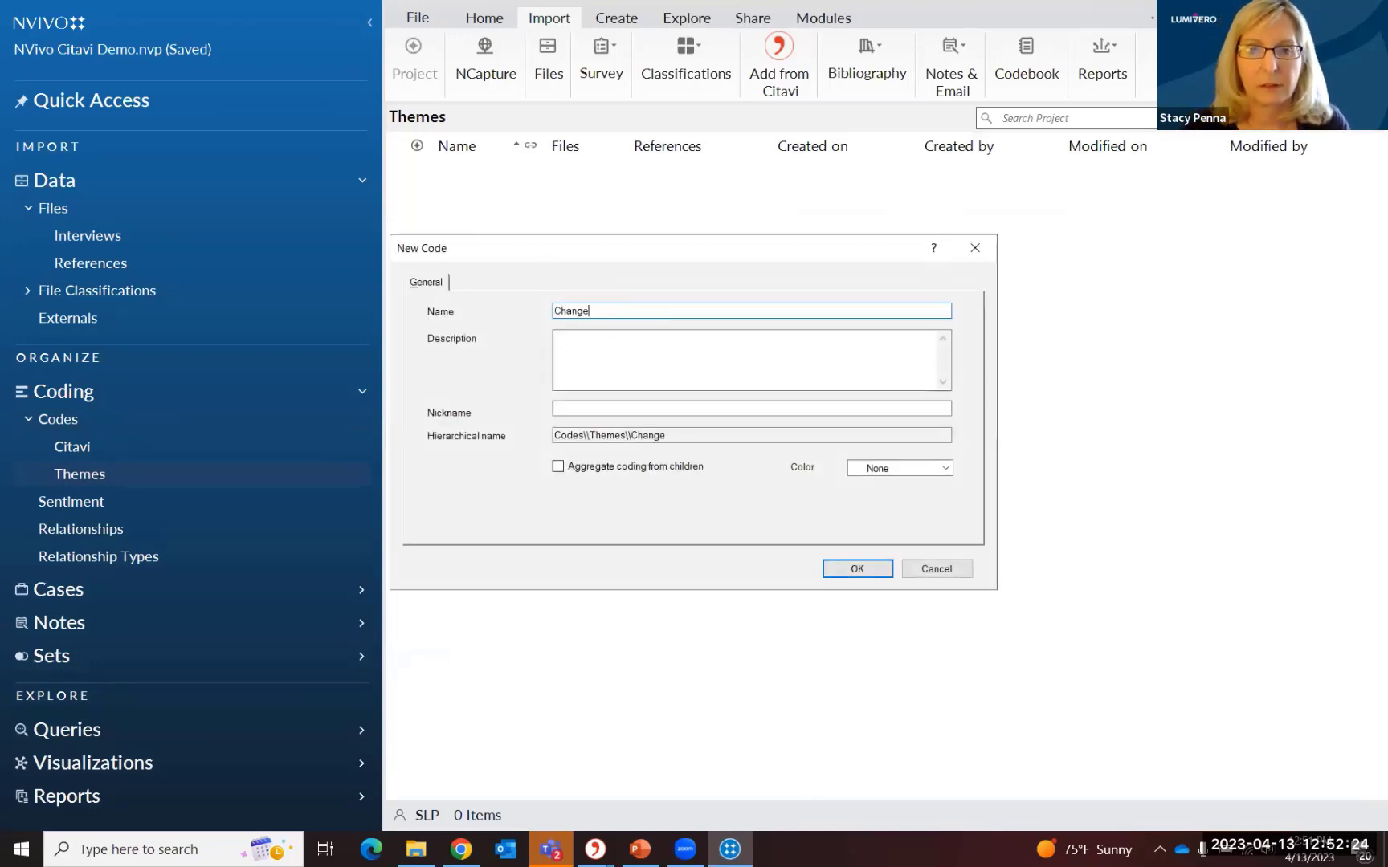
left_click(893, 470)
left_click(892, 497)
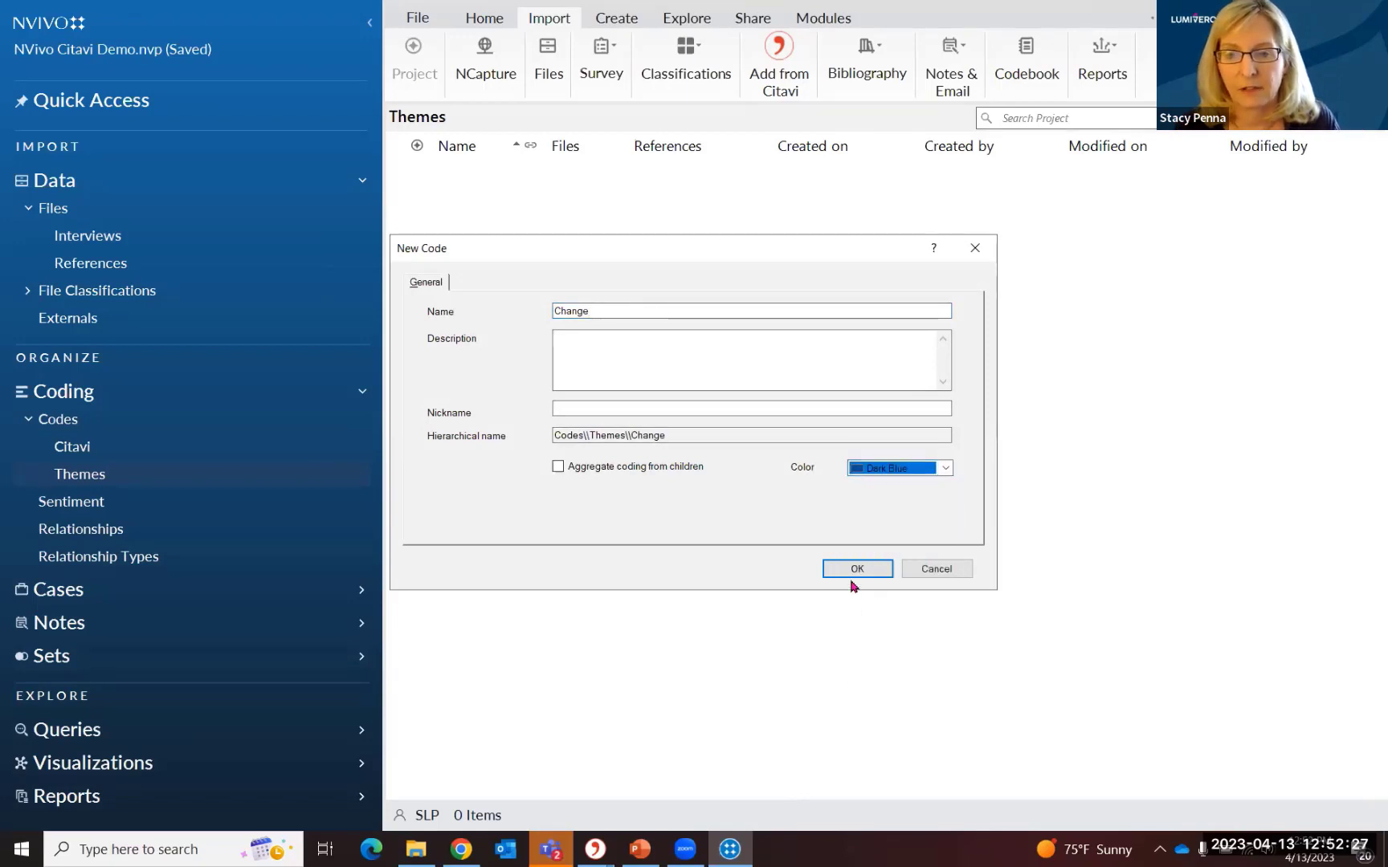
left_click(858, 570)
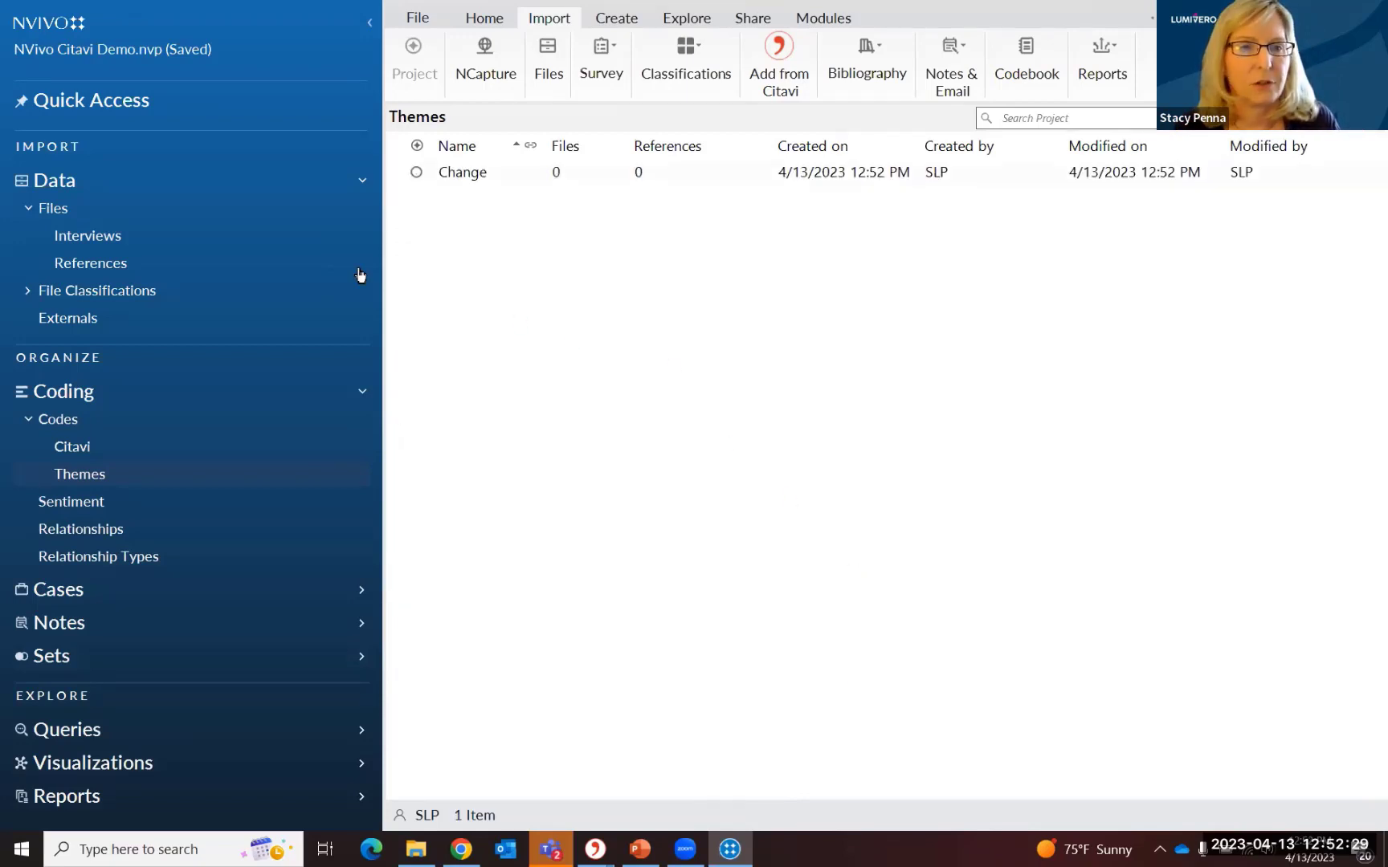
Open the first interview transcript and display the Themes codes alongside it.
left_click(150, 241)
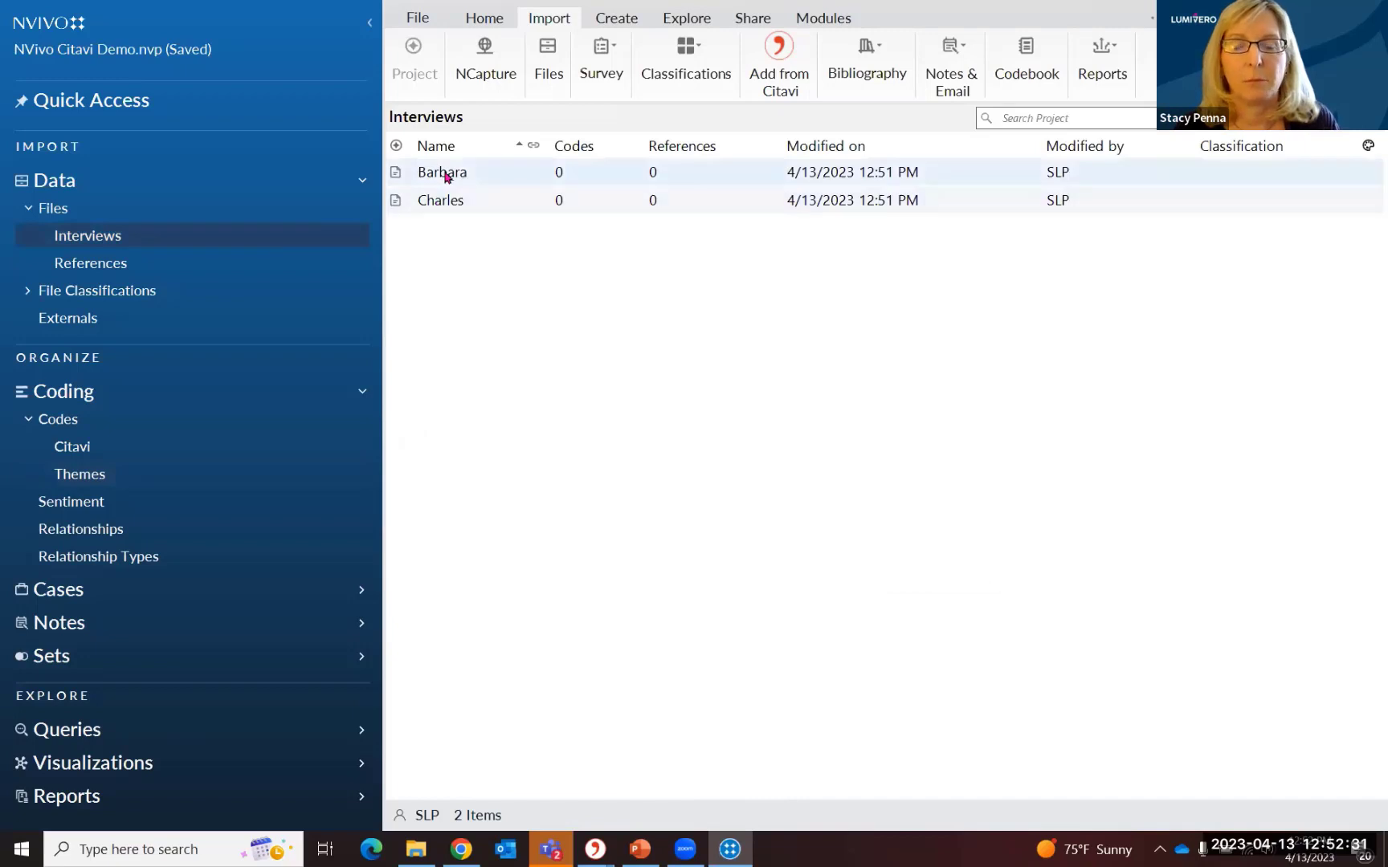
left_click(504, 184)
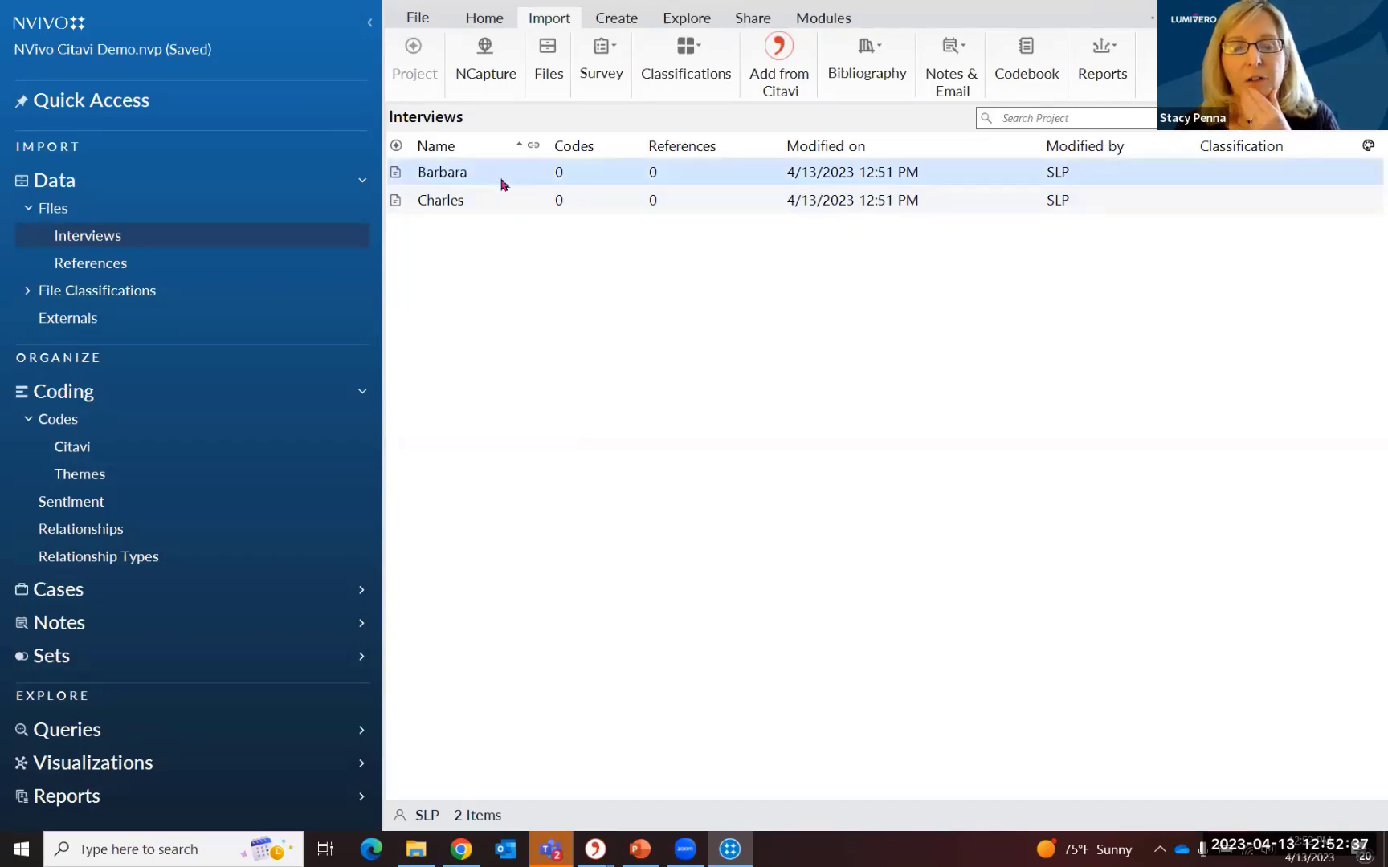
double_click(504, 184)
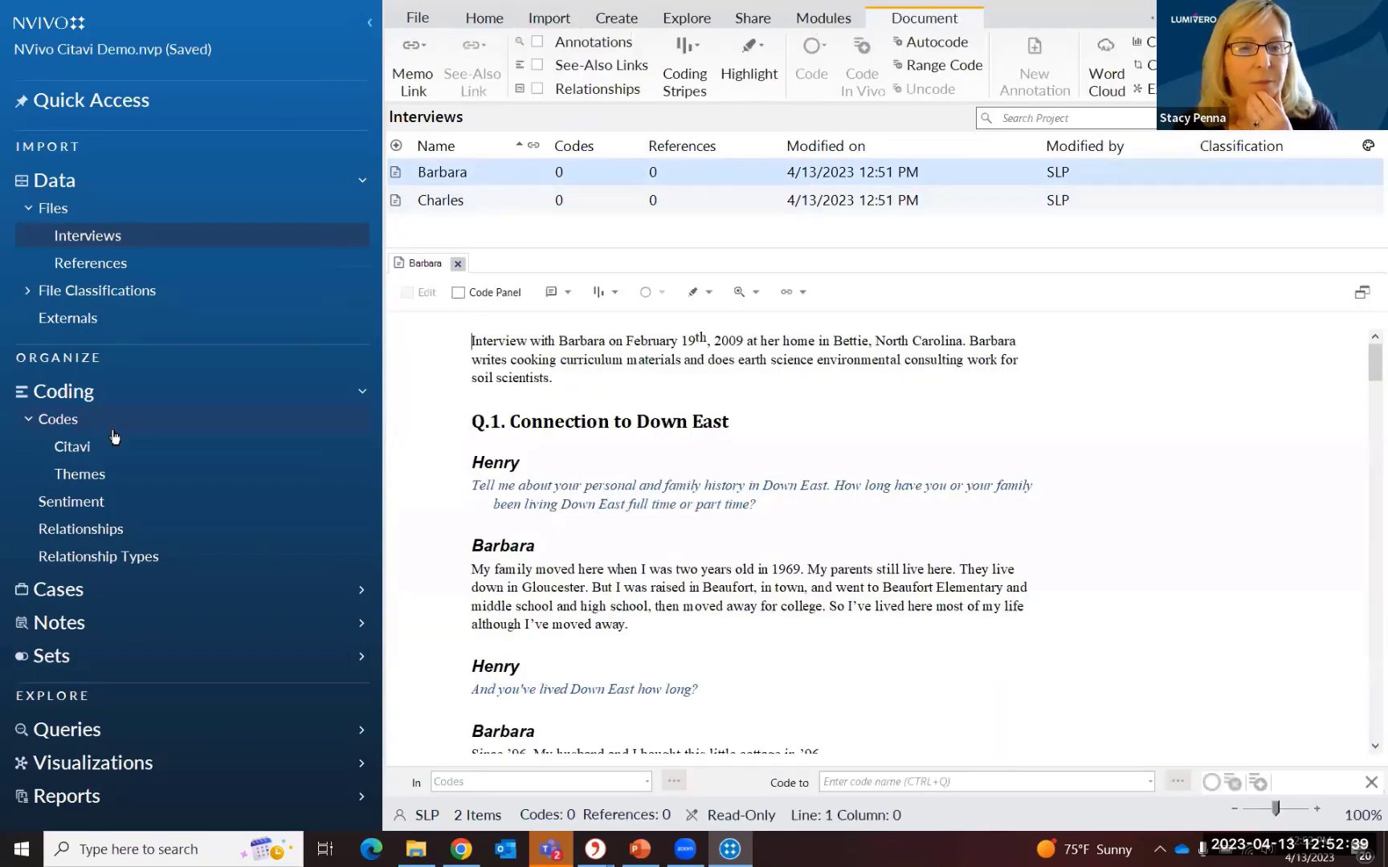
left_click(116, 434)
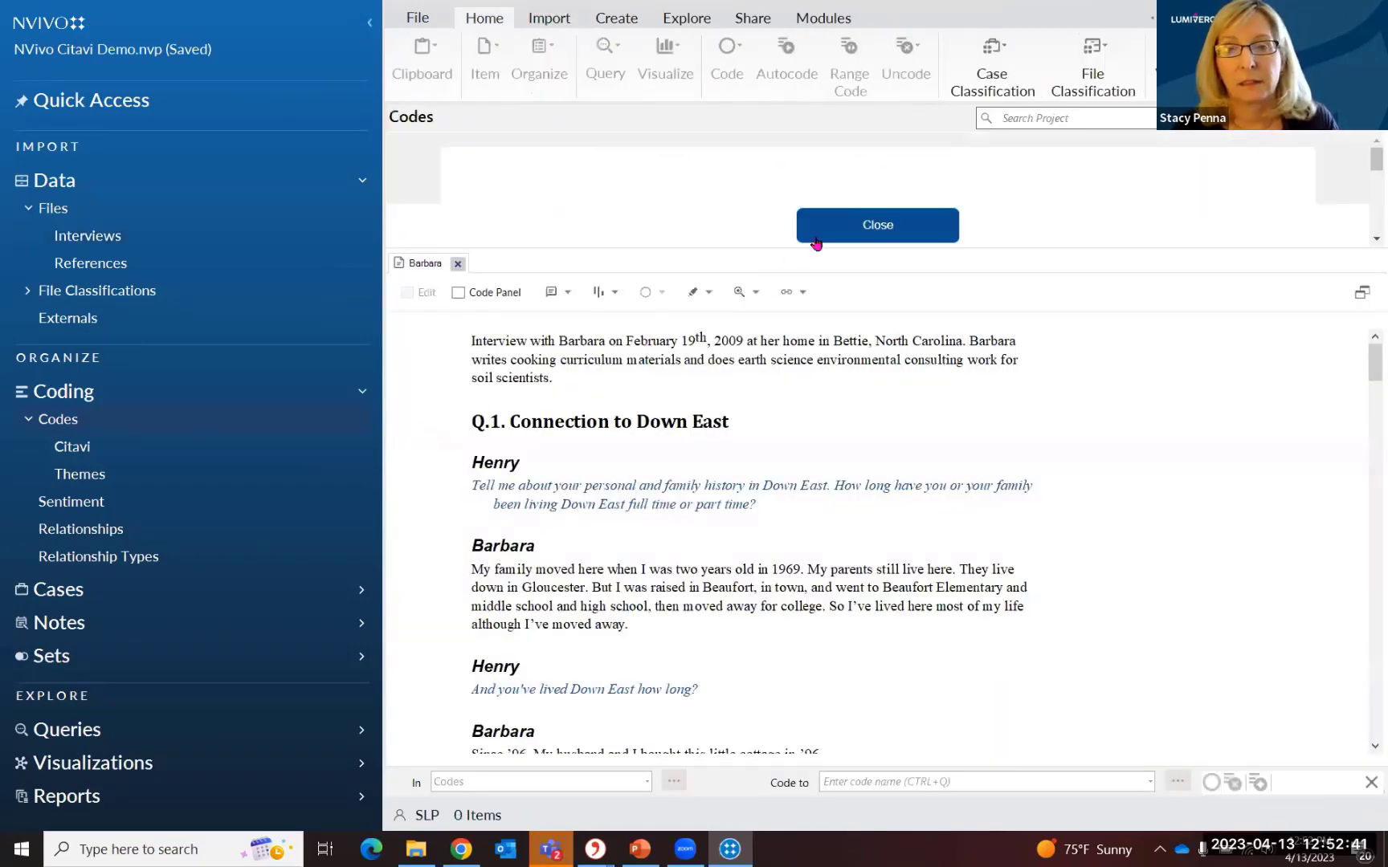
left_click(109, 482)
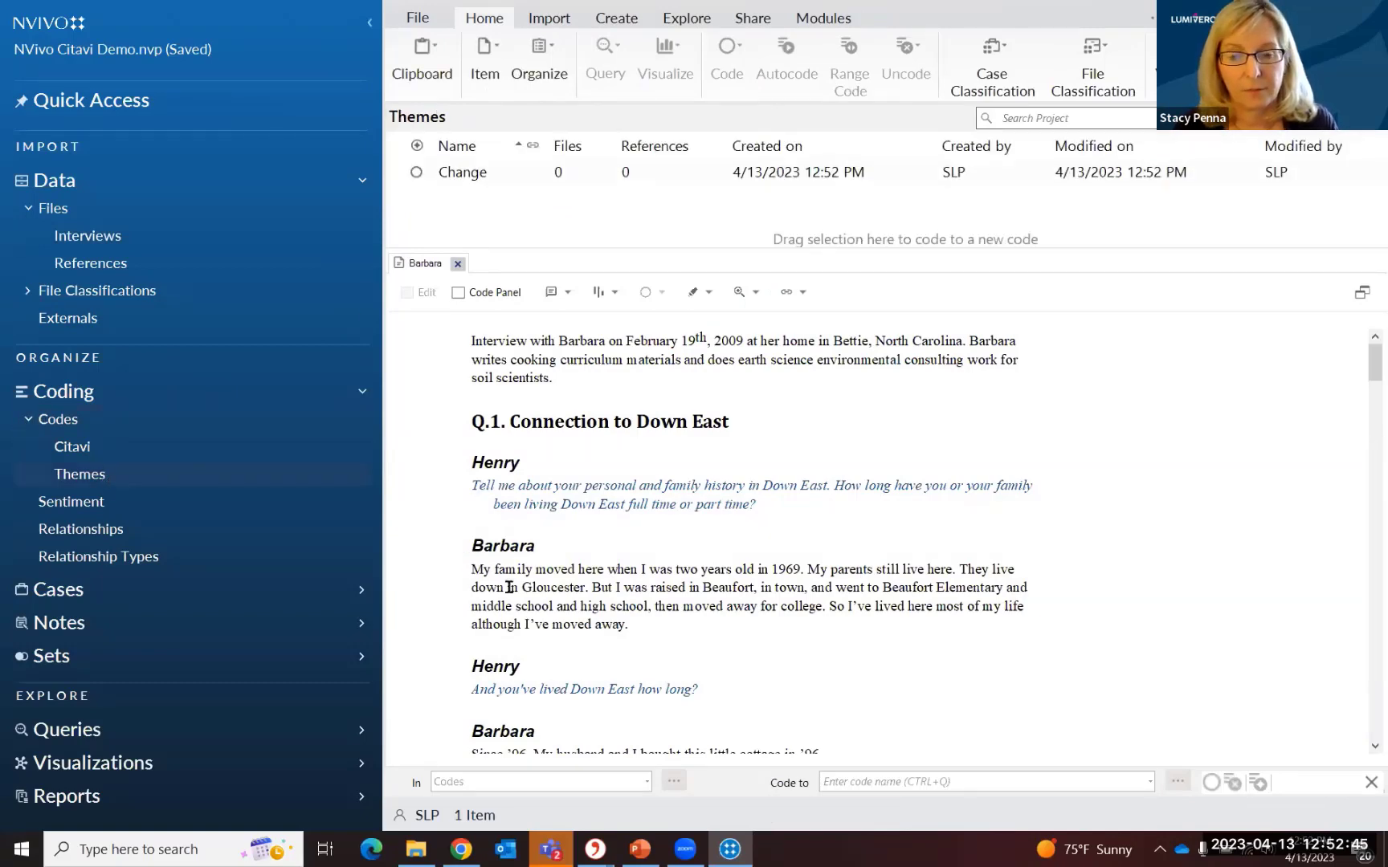
Code the interviewee's passages about her family's move and schooling, living there part time and not being considered a local to Change.
left_click_drag(471, 568, 533, 189)
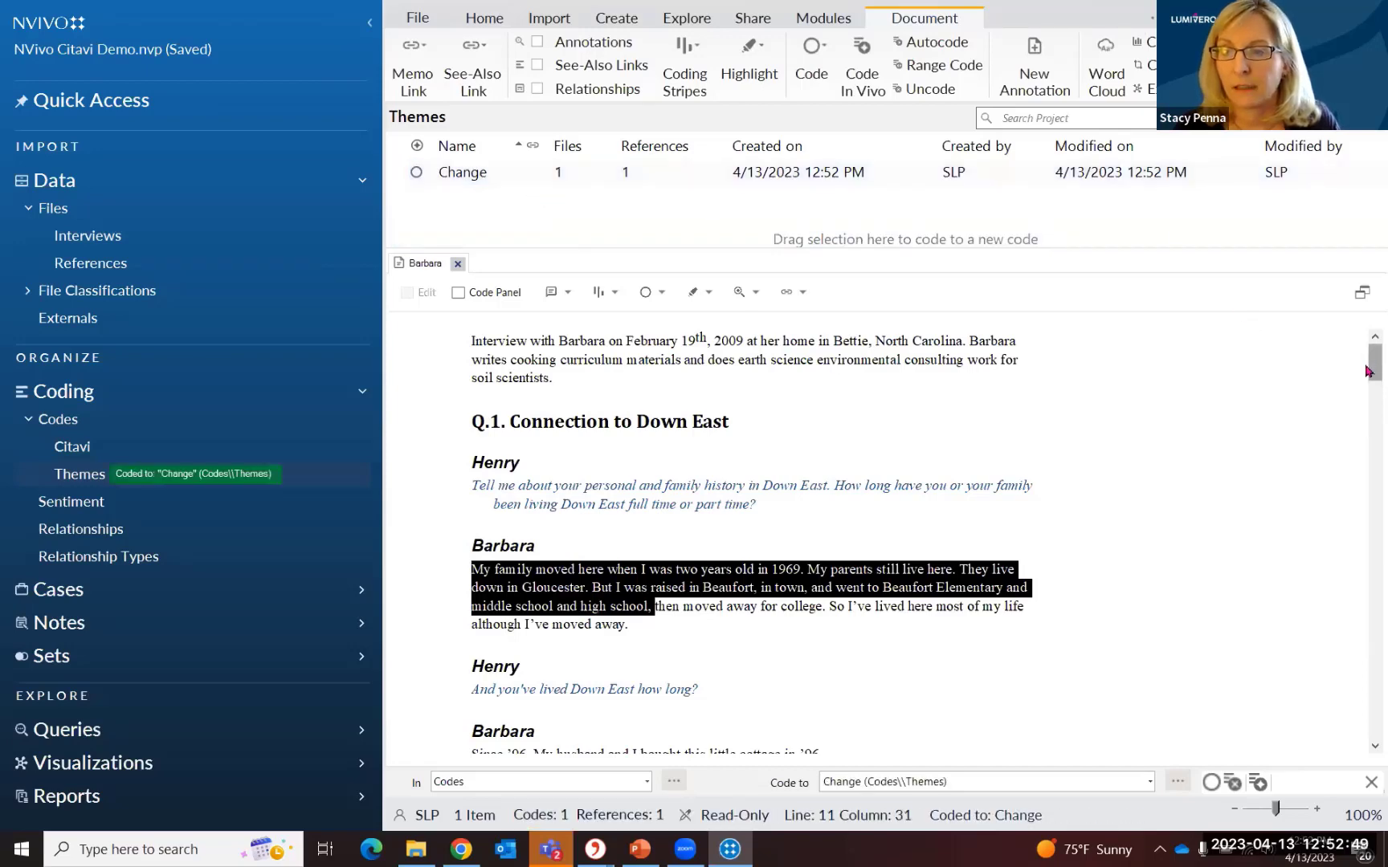
left_click_drag(1369, 363, 1368, 402)
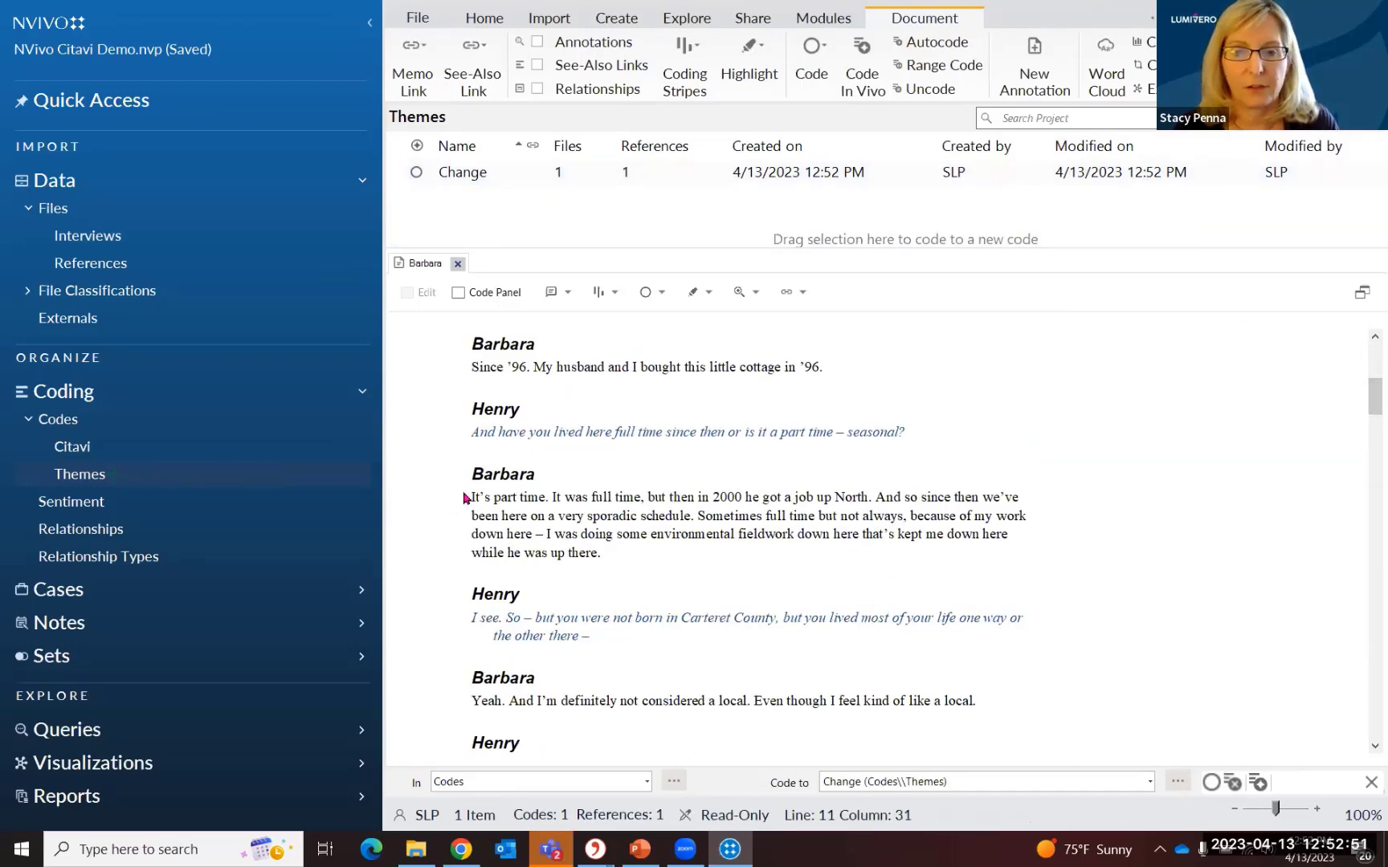
left_click_drag(472, 498, 613, 552)
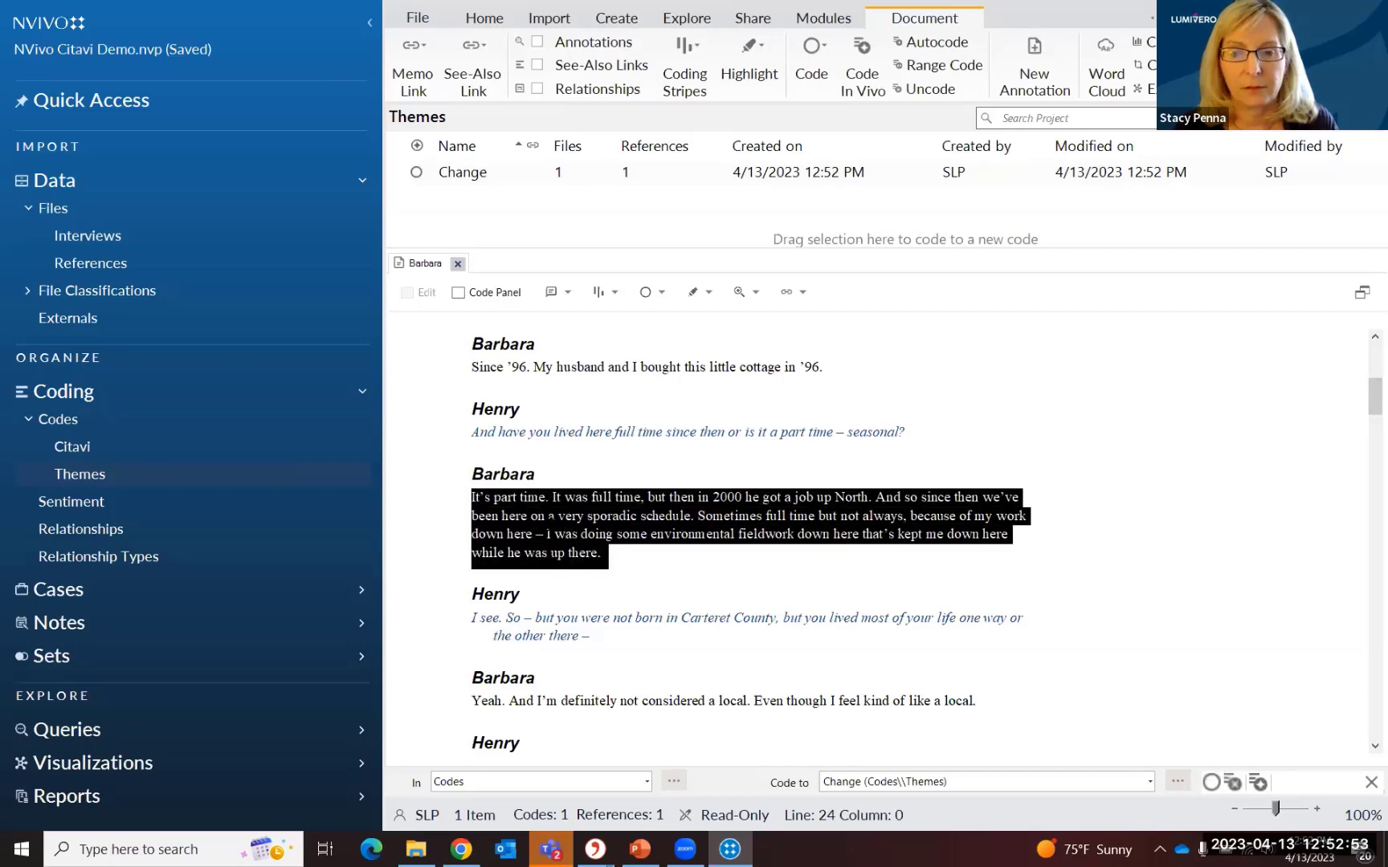
left_click_drag(555, 486, 518, 185)
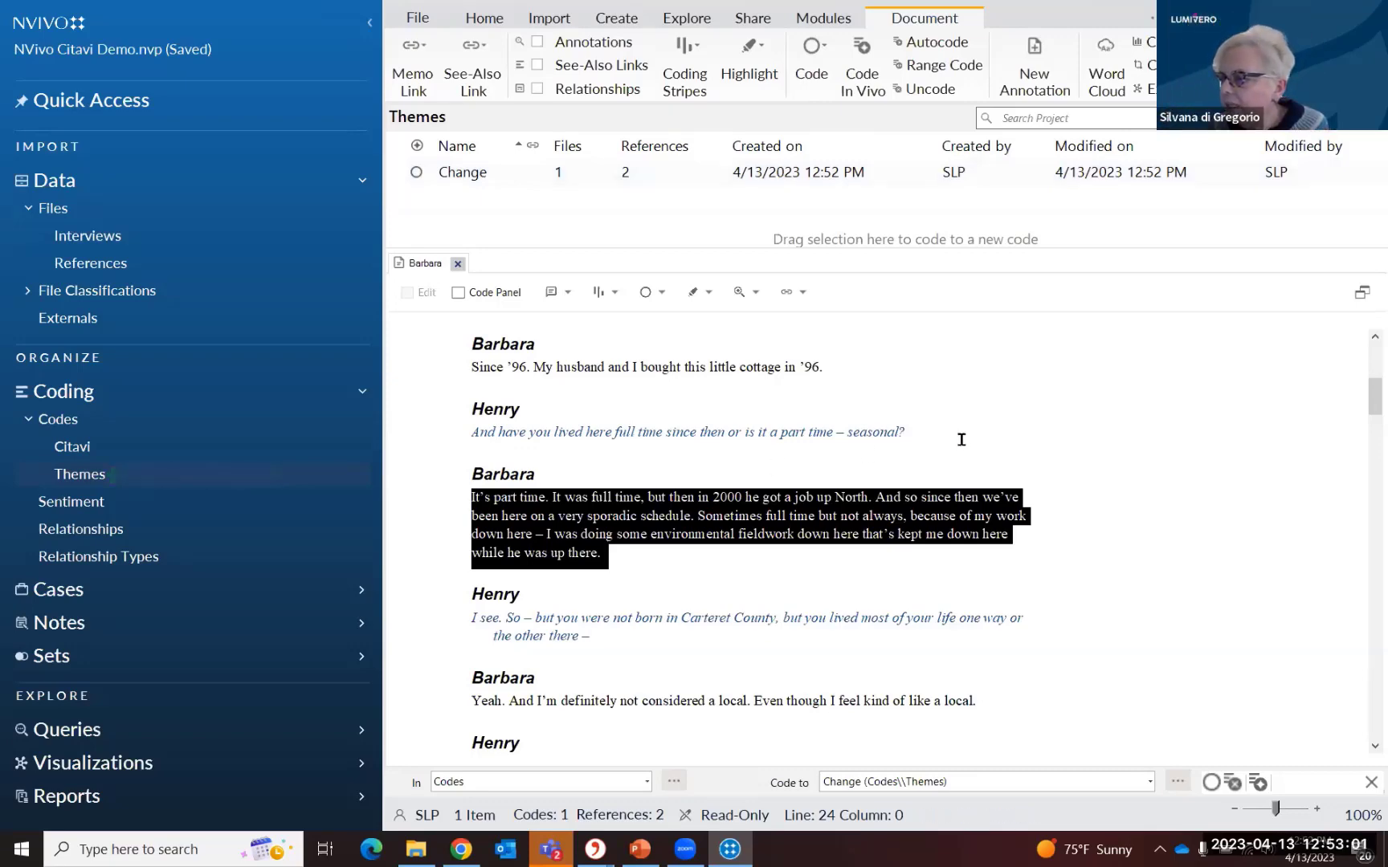
scroll(962, 439, "up", 3)
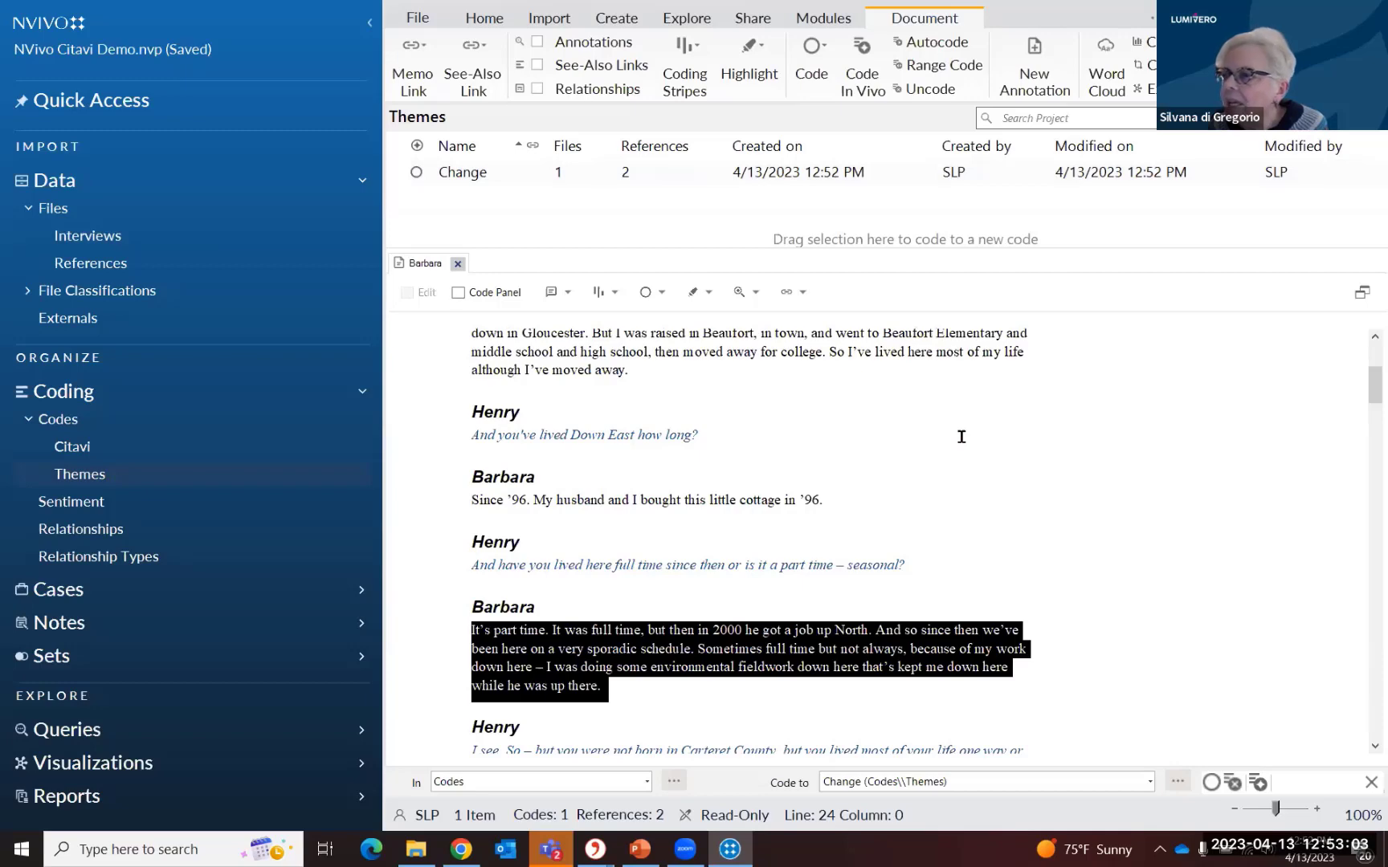
left_click_drag(1368, 397, 1369, 430)
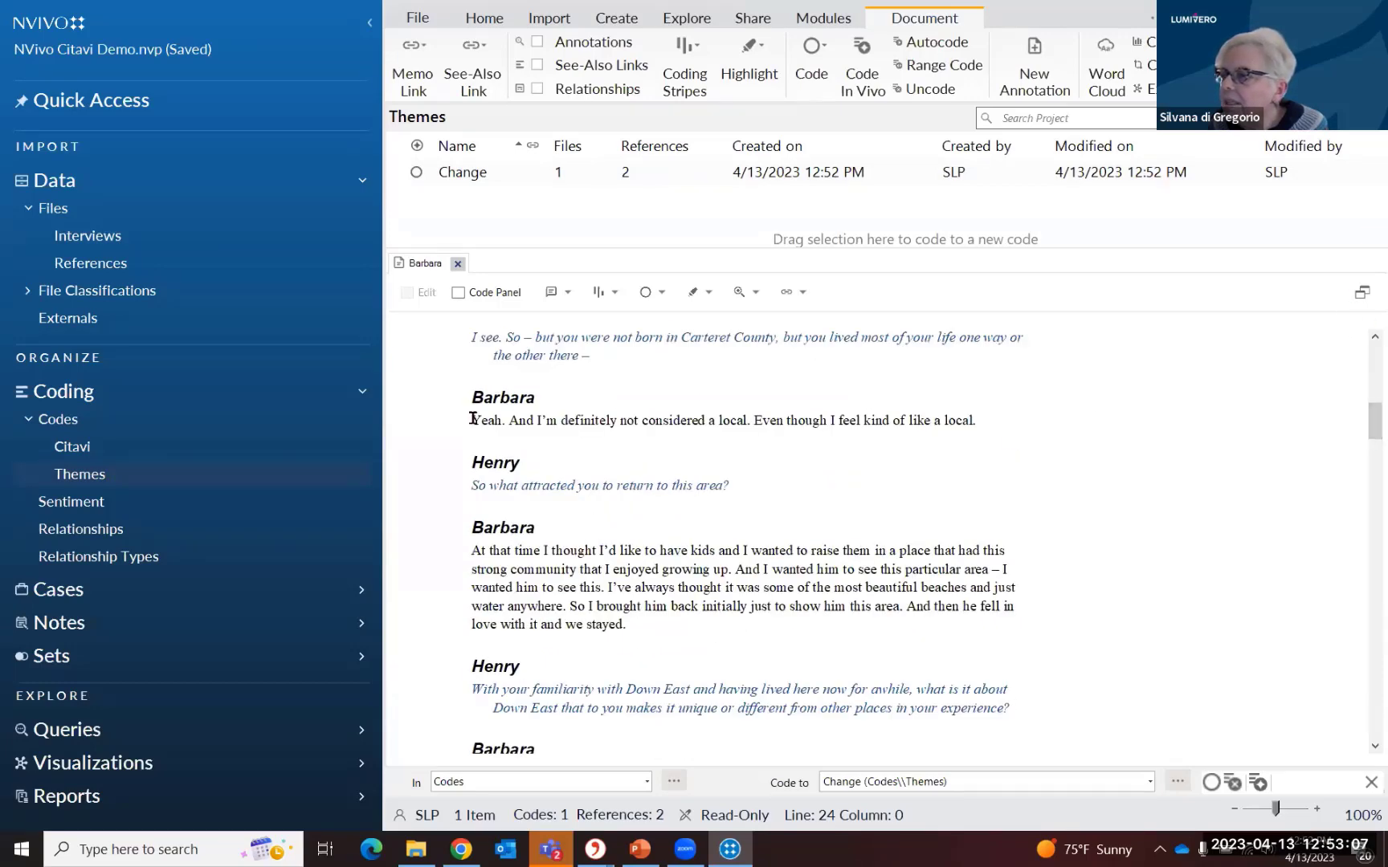
left_click_drag(473, 418, 989, 426)
left_click_drag(790, 419, 487, 179)
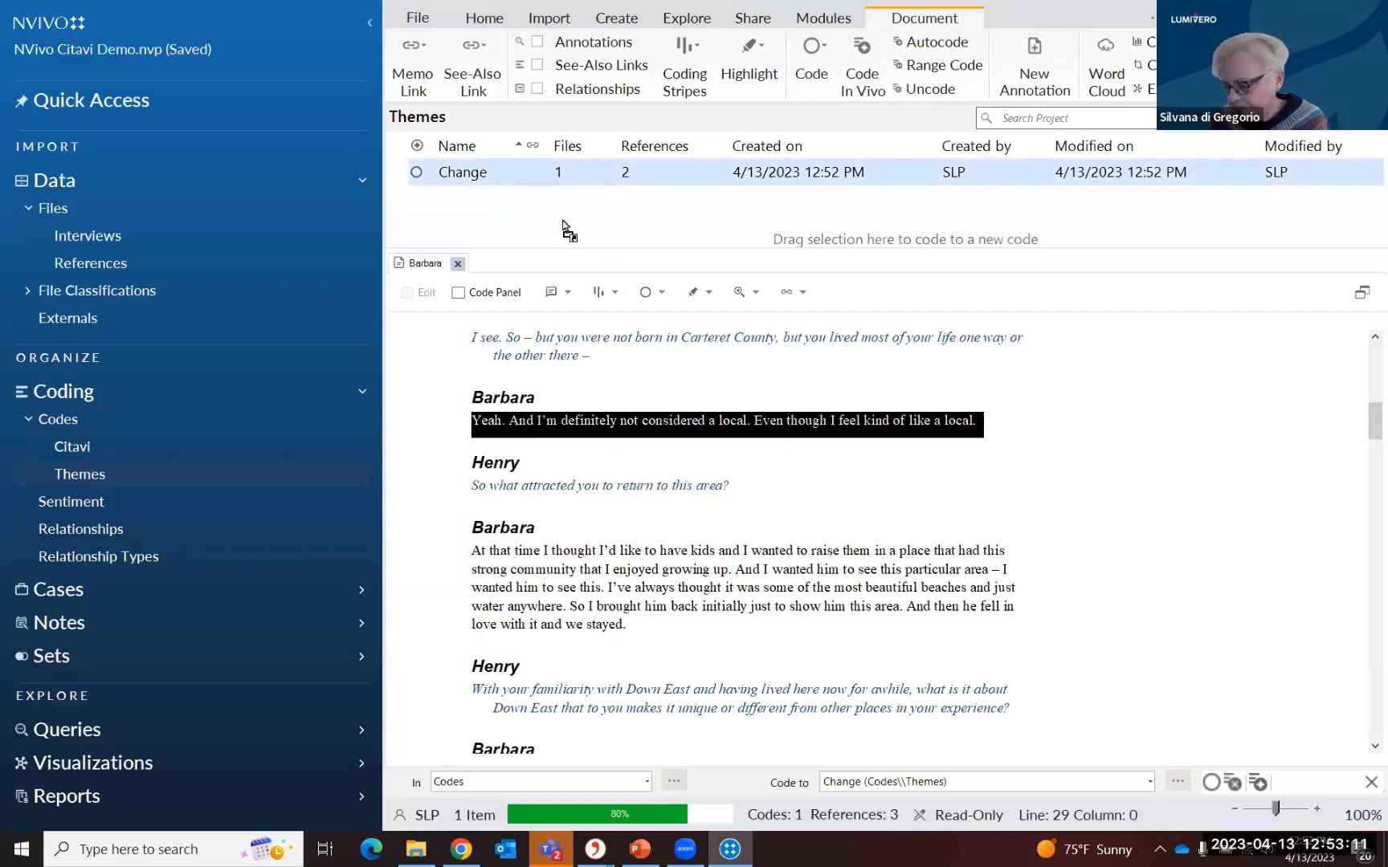
left_click_drag(1370, 414, 1368, 350)
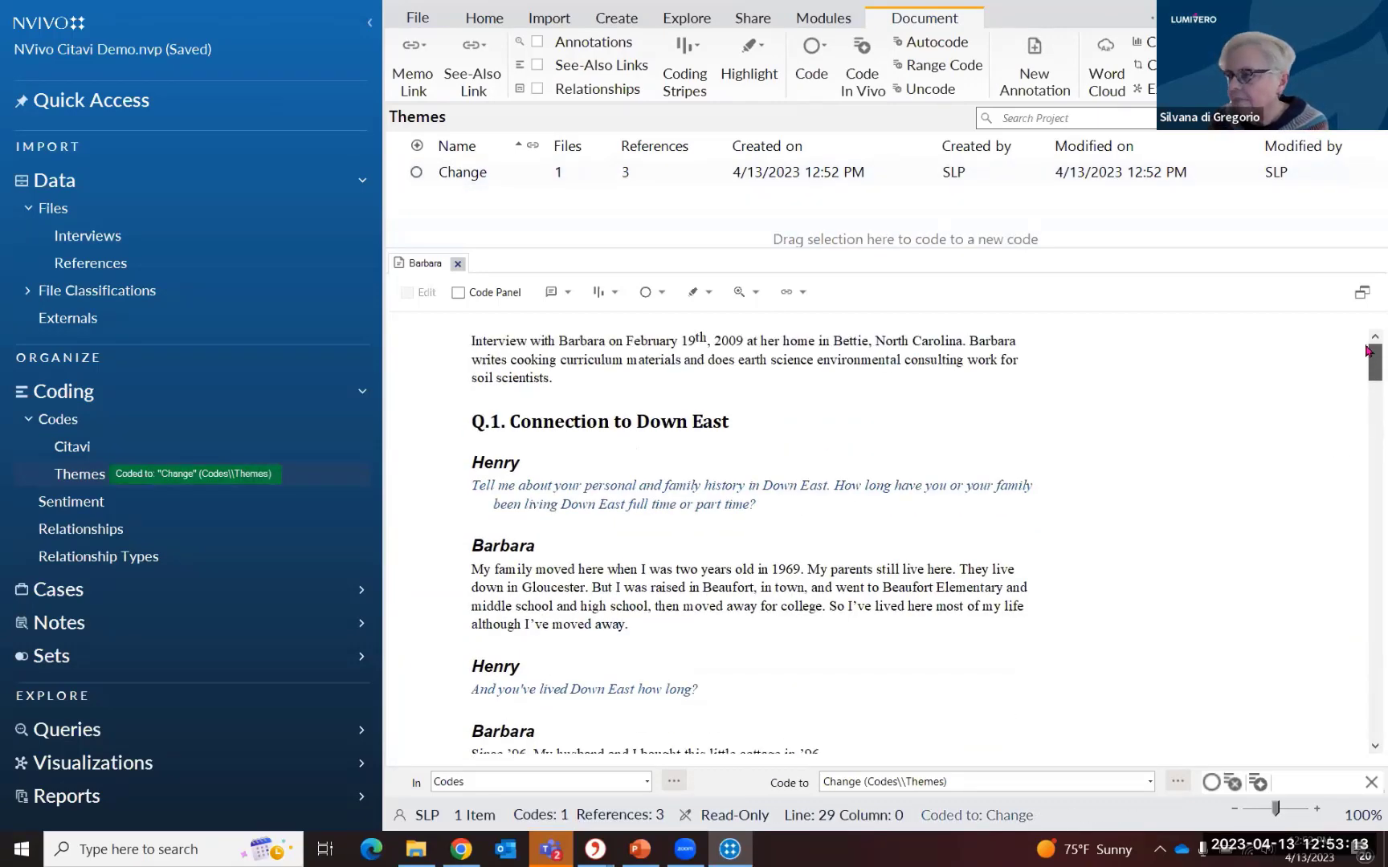
left_click(1048, 434)
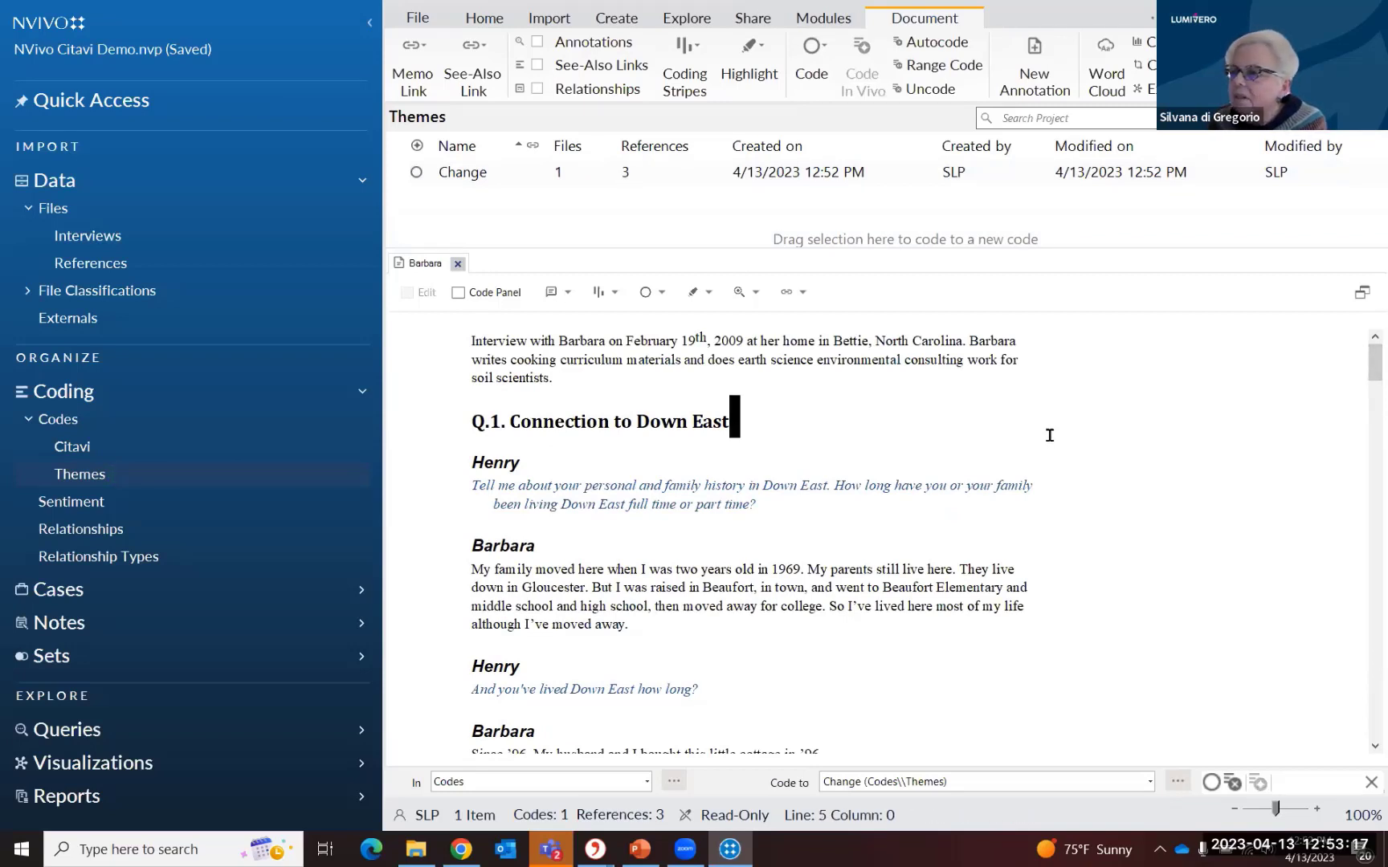
Review the coding counts of the Interviews files and the Change code under Themes, and return to Files.
left_click(125, 217)
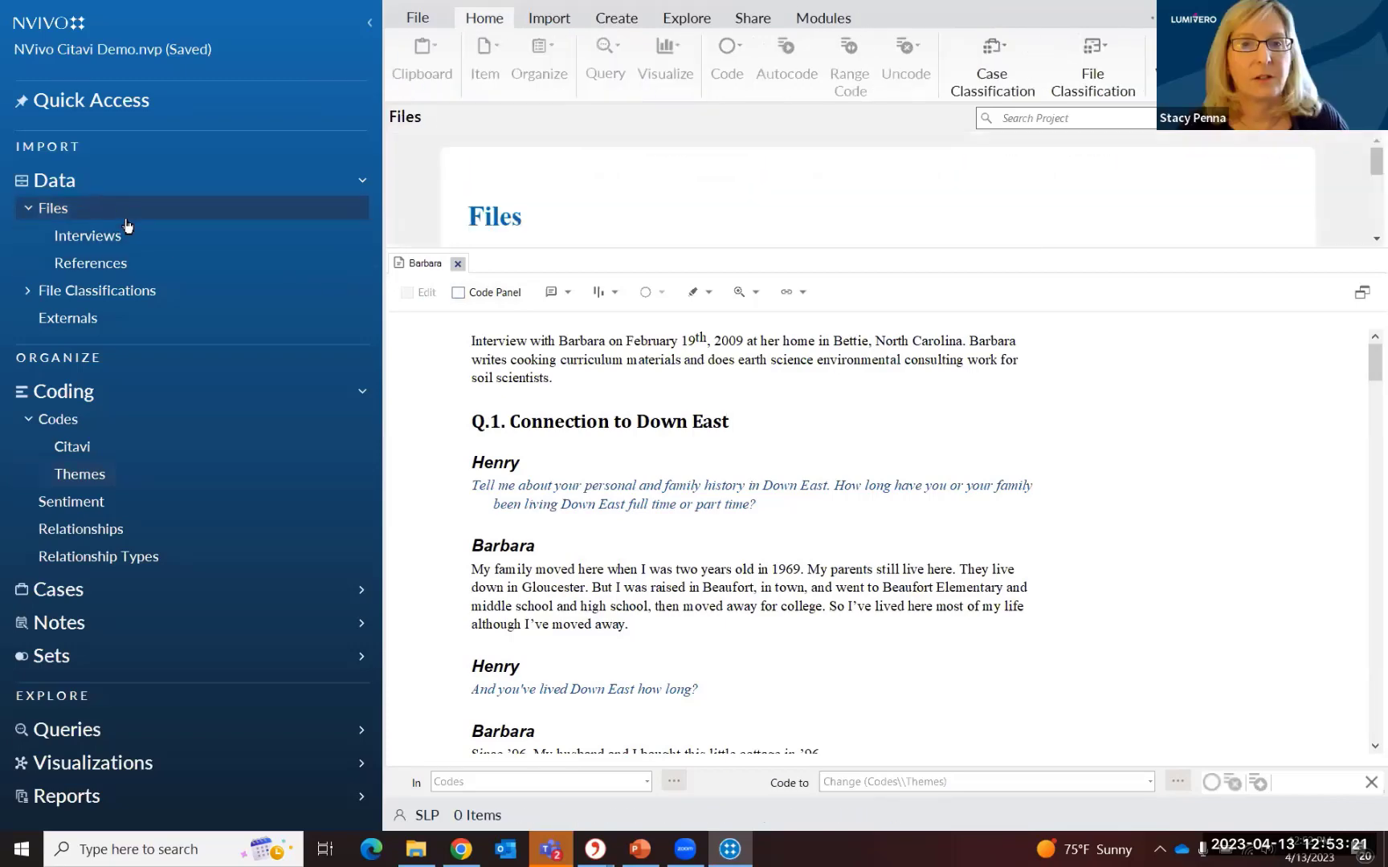
left_click(901, 220)
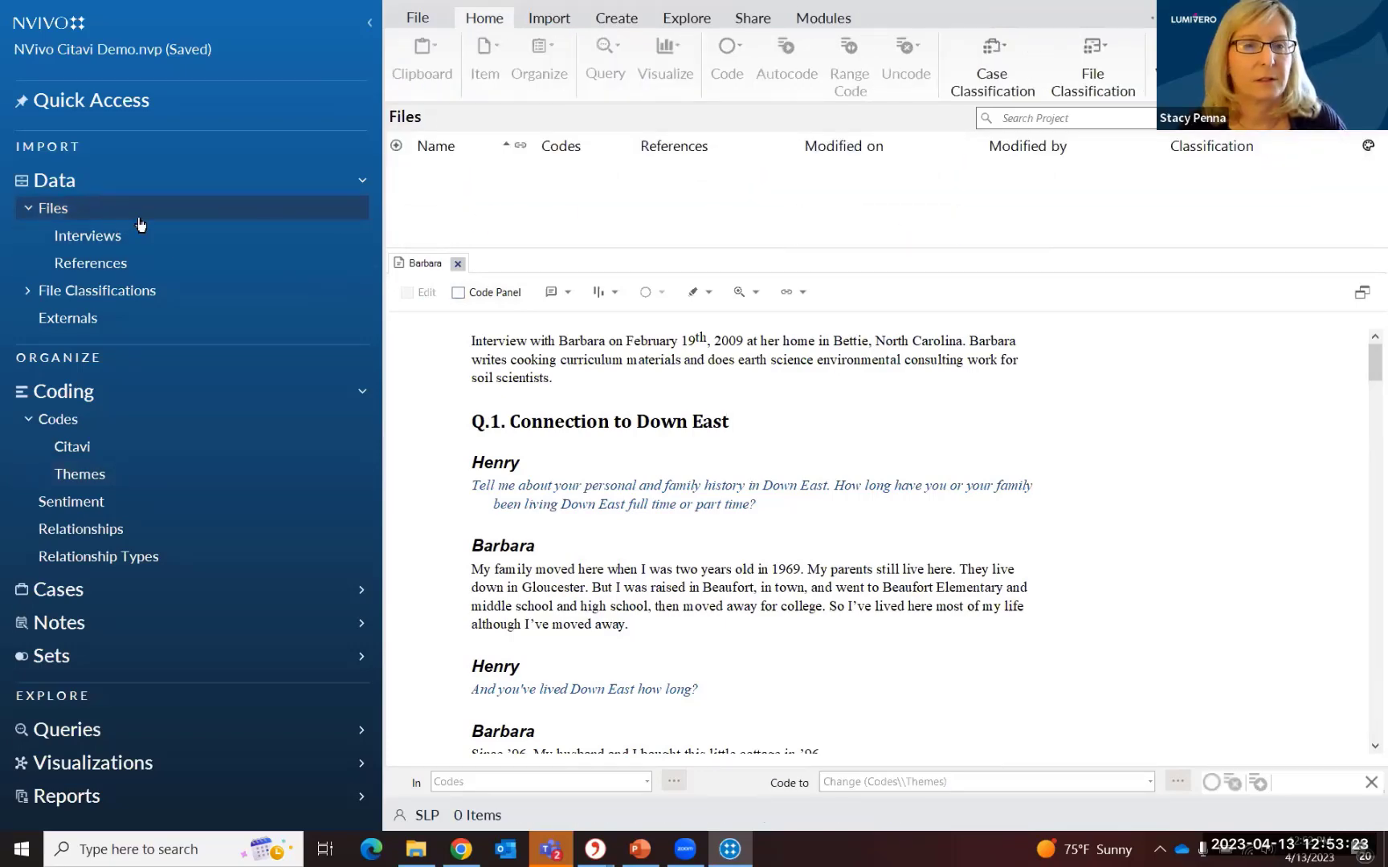
left_click(117, 238)
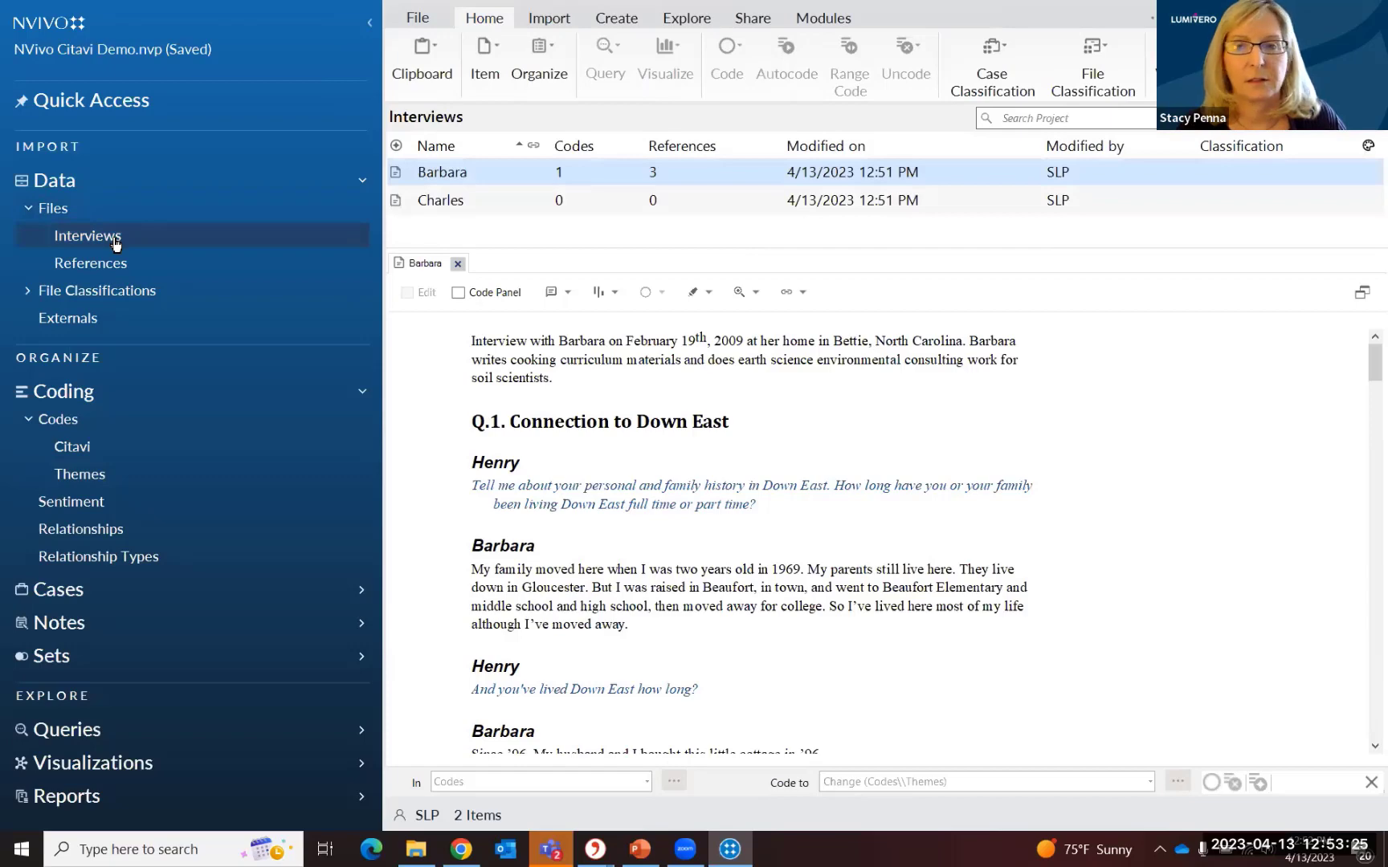
left_click(78, 474)
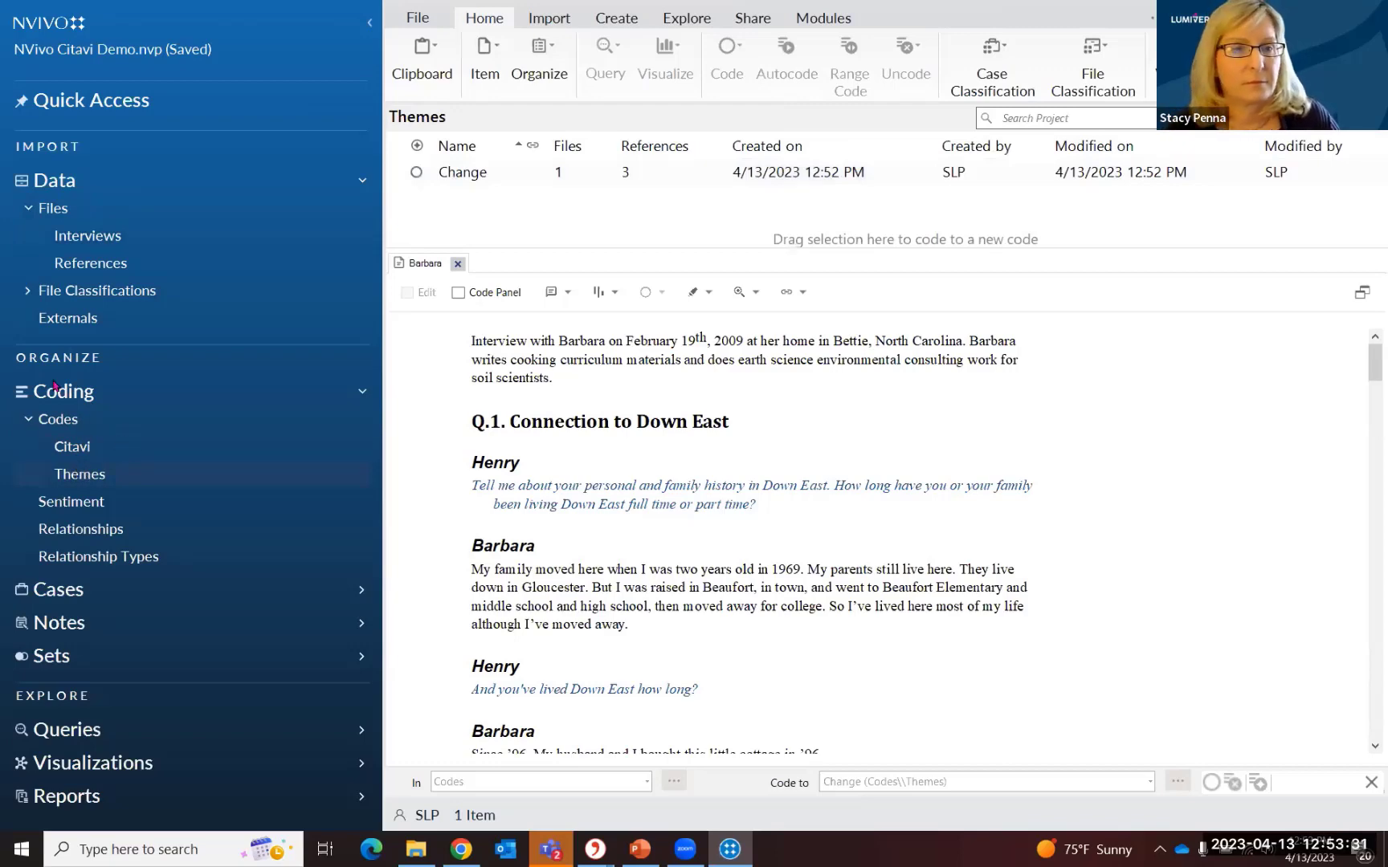
left_click(66, 210)
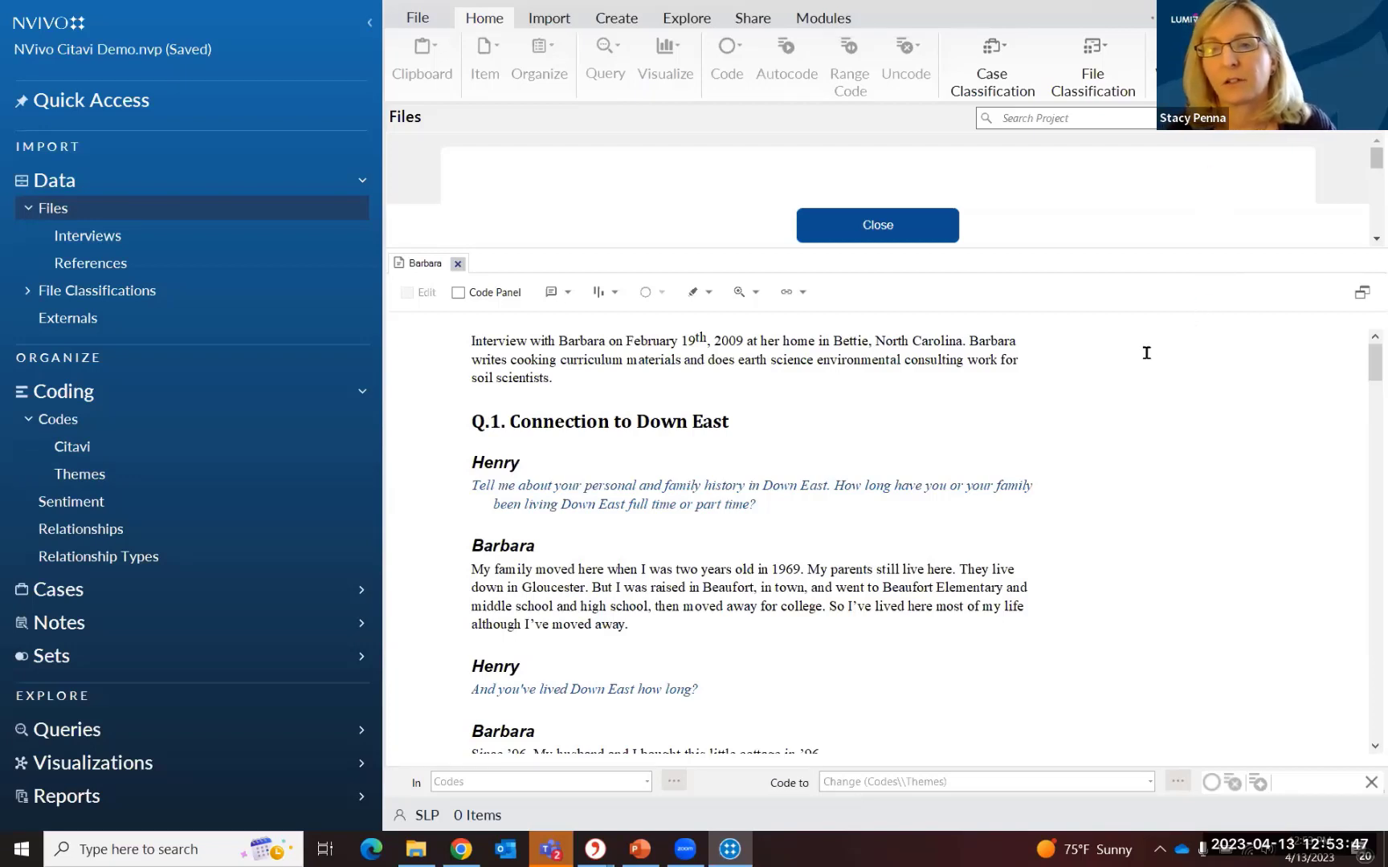
Code the interviewee's passage about her family's move and schooling to the Community code in Themes.
left_click(86, 474)
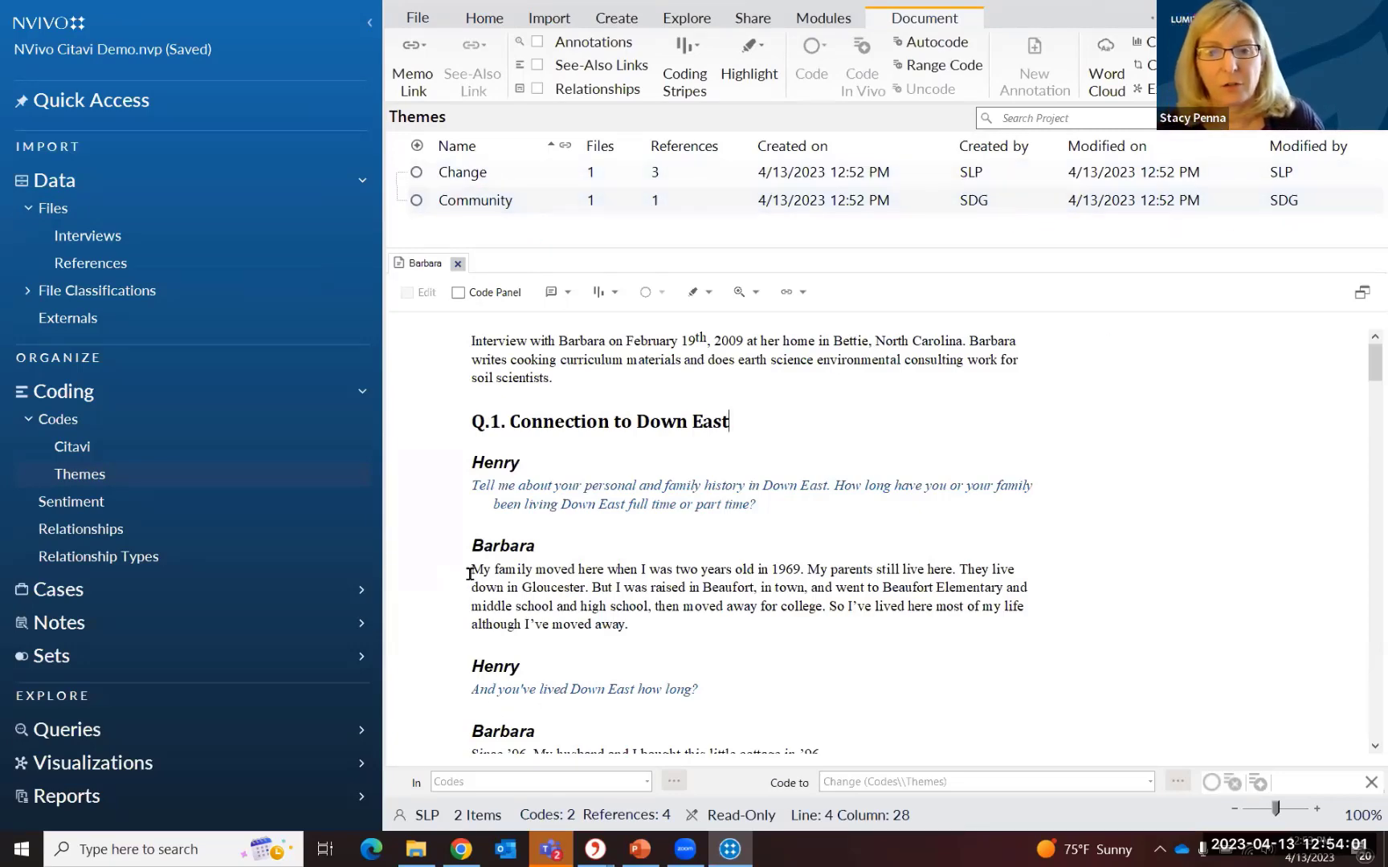
left_click_drag(470, 574, 527, 204)
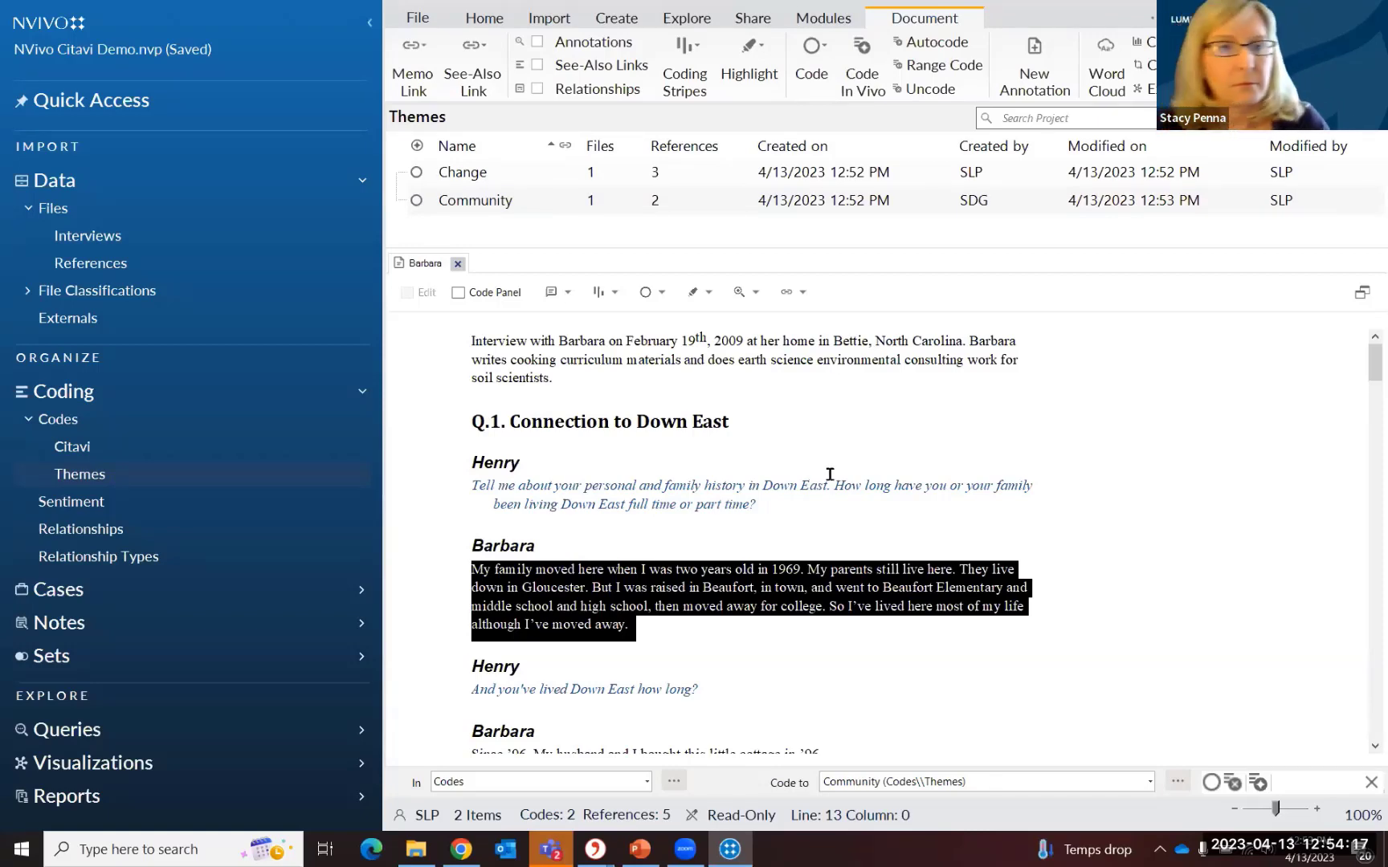
Check the Interviews files, the Files folder and the Themes codes for the collaborator's newly synced coding and imports.
left_click(80, 239)
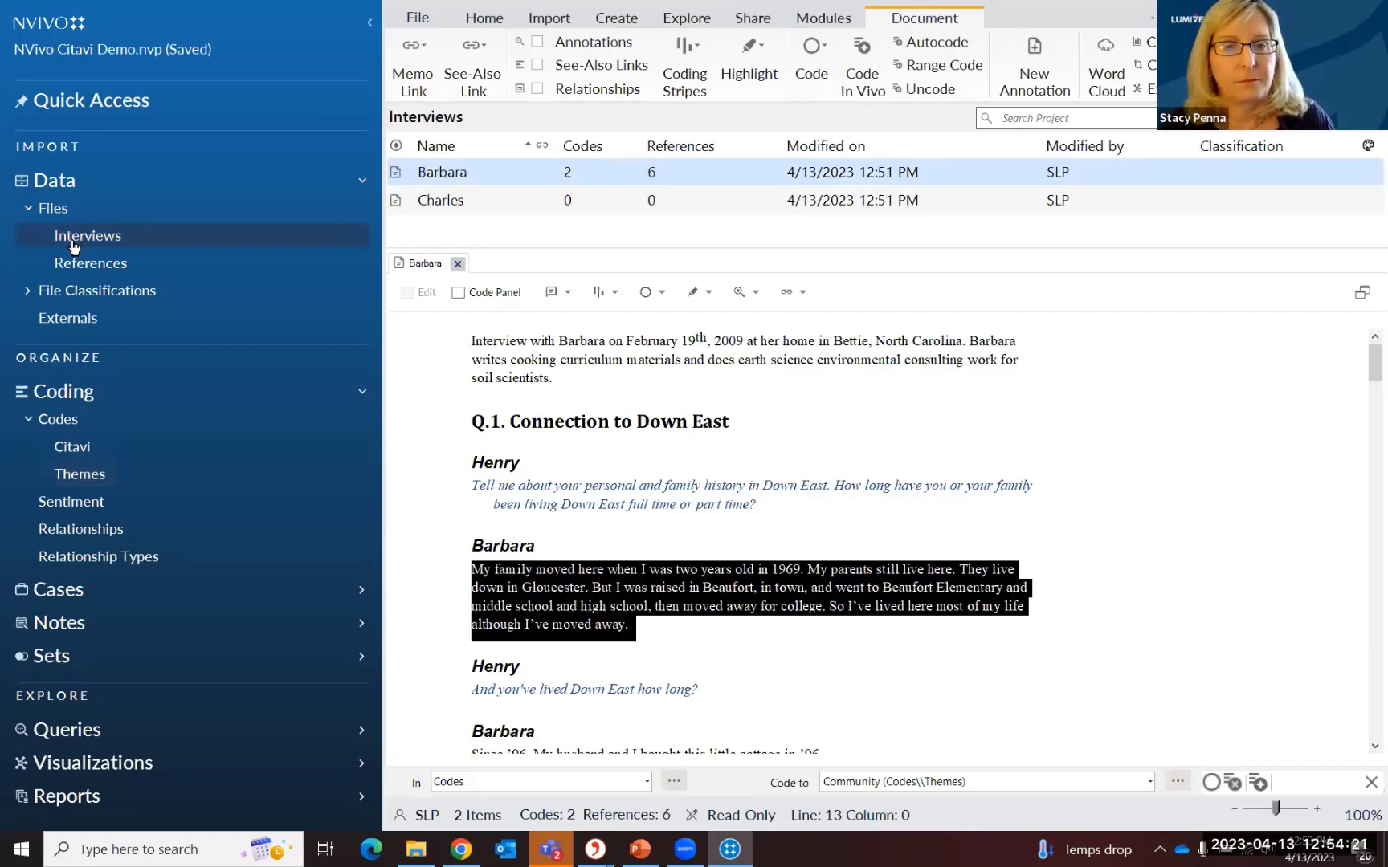
left_click(80, 220)
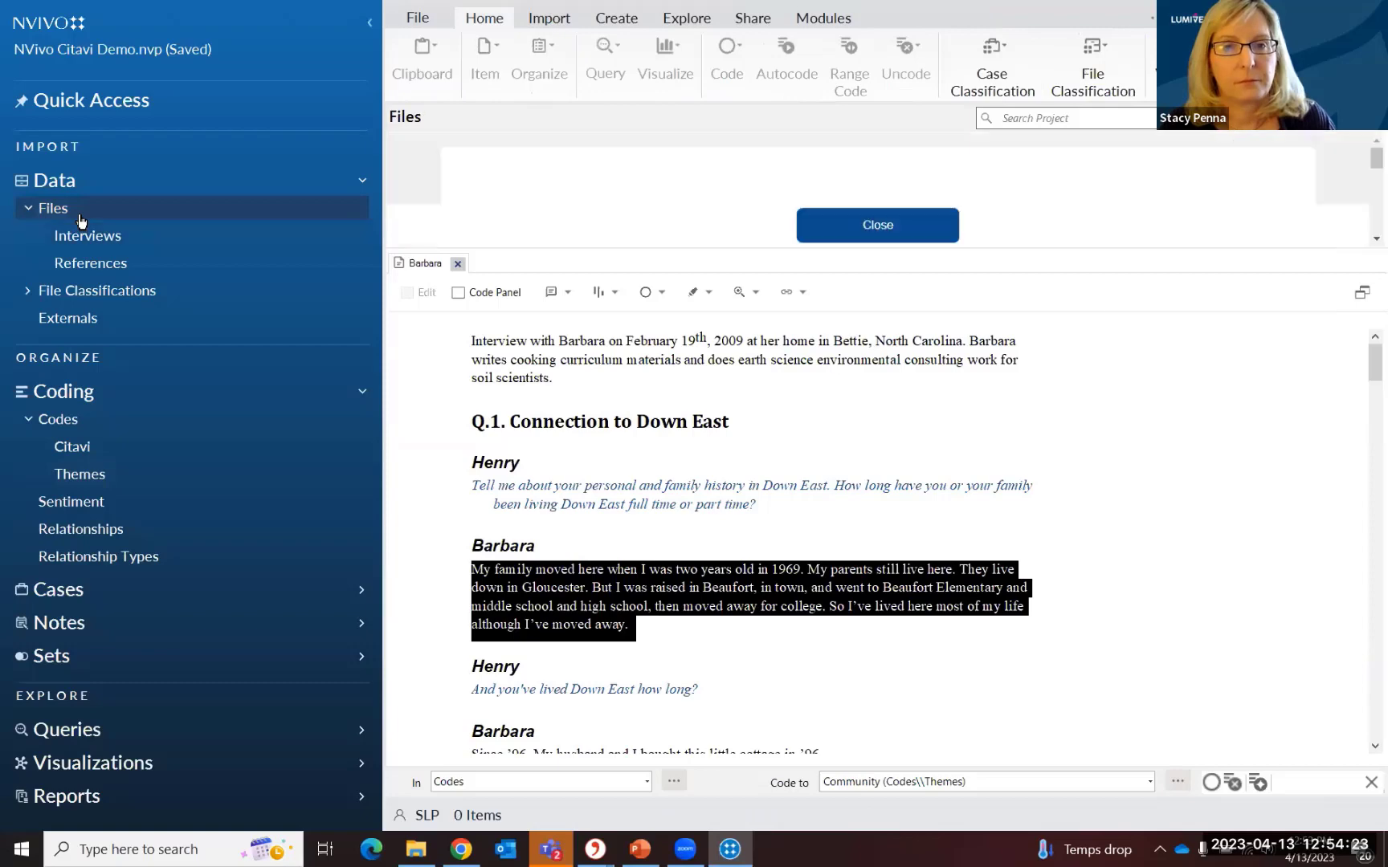
left_click(807, 219)
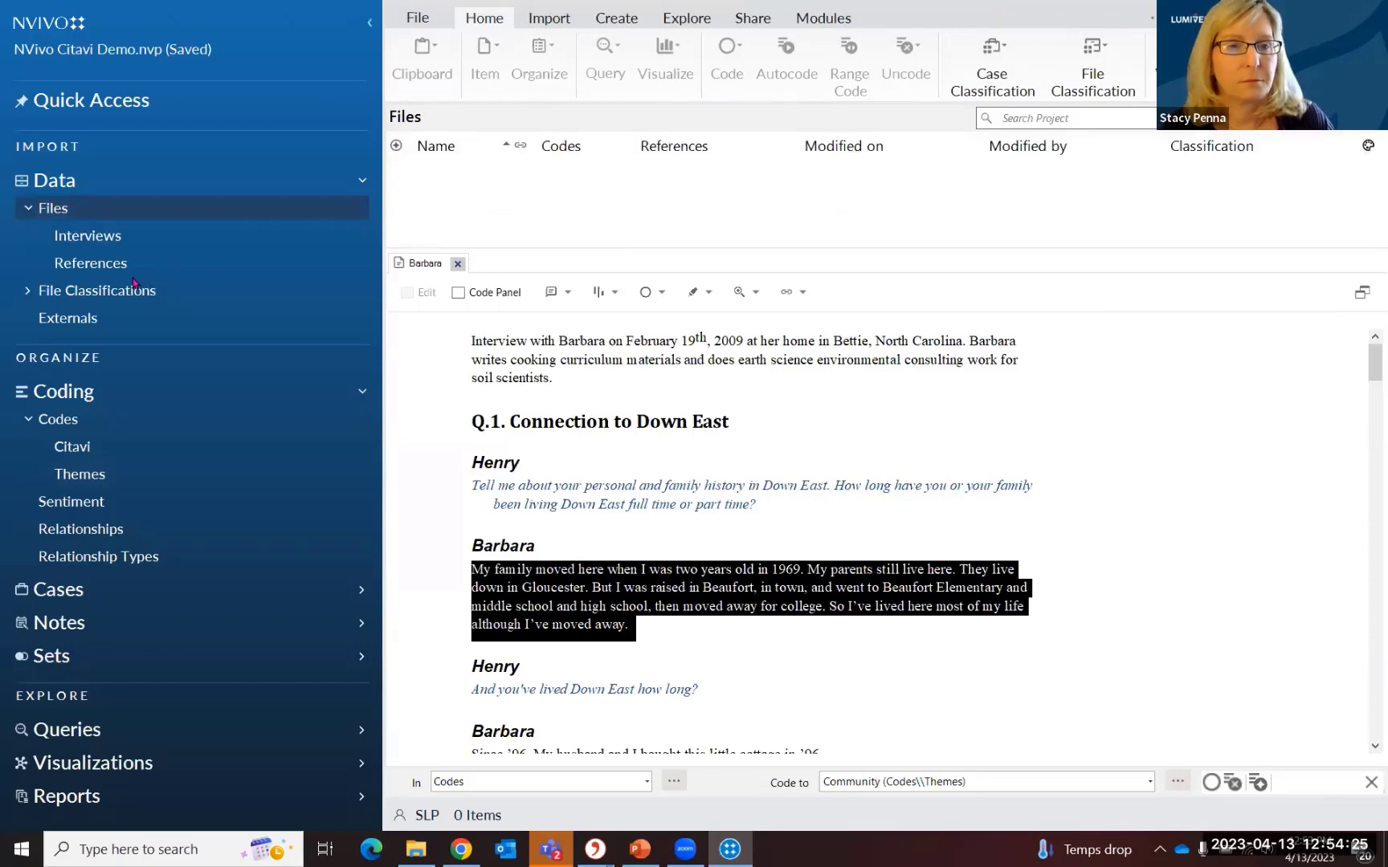
left_click(71, 423)
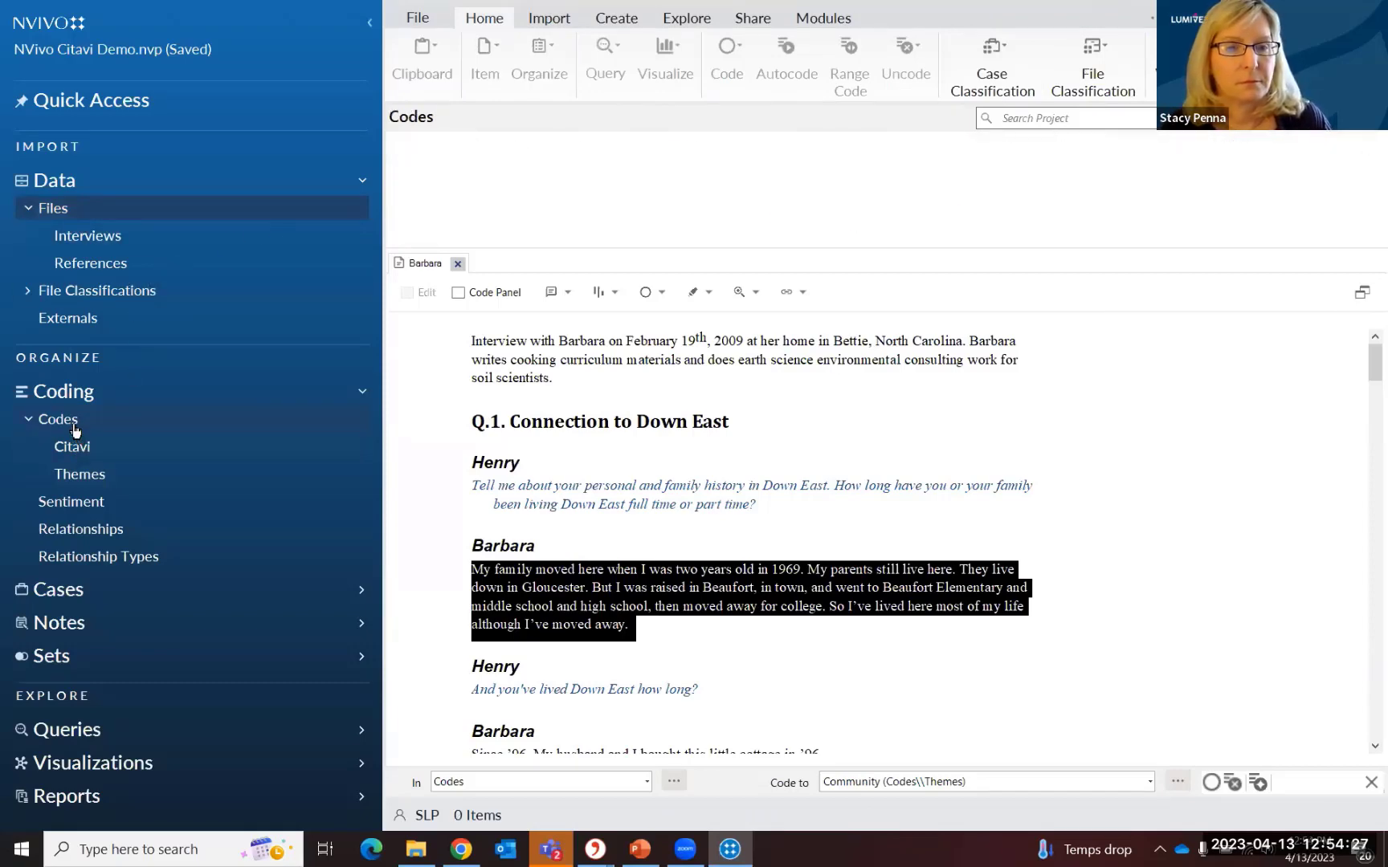
left_click(77, 475)
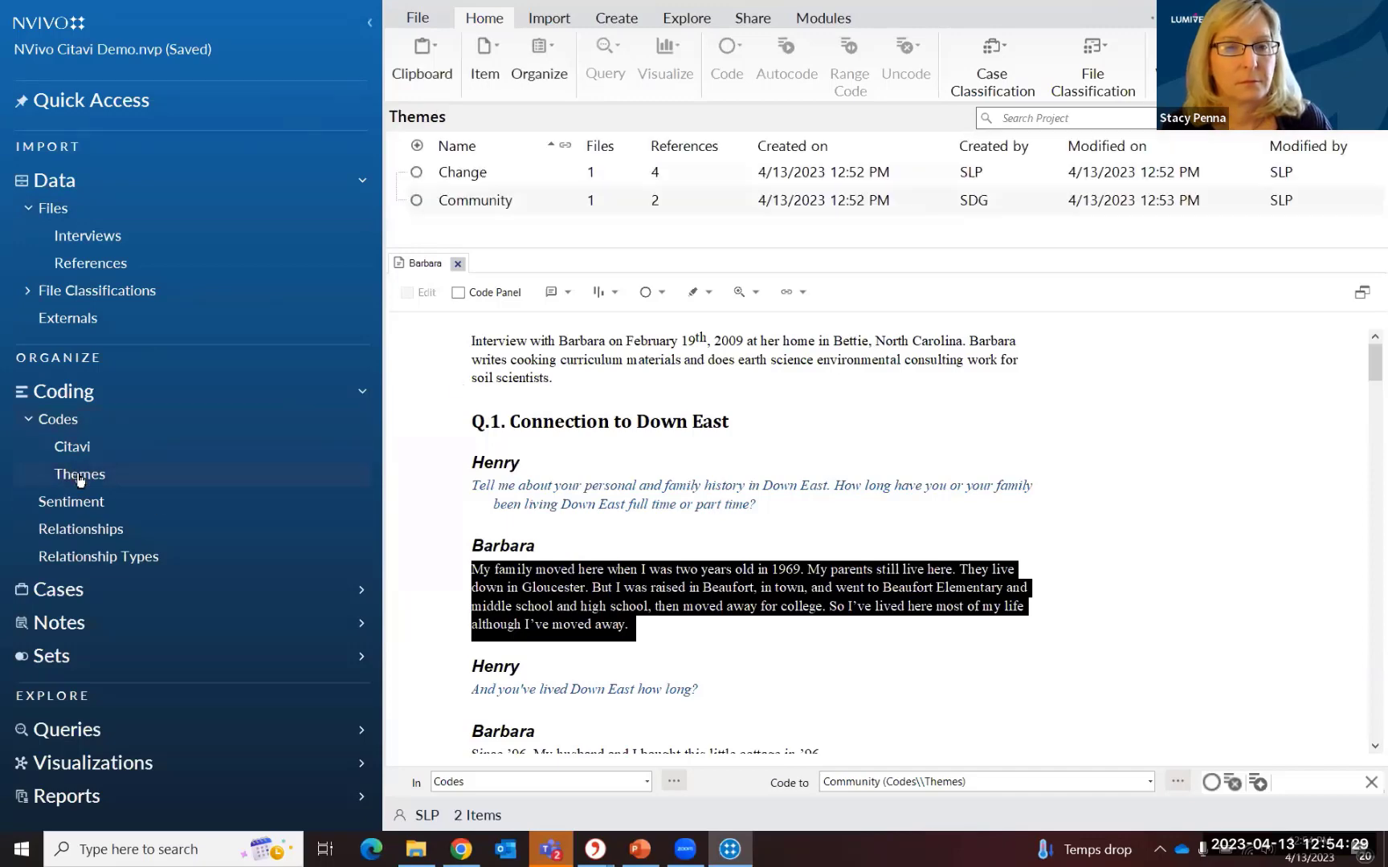
left_click(99, 241)
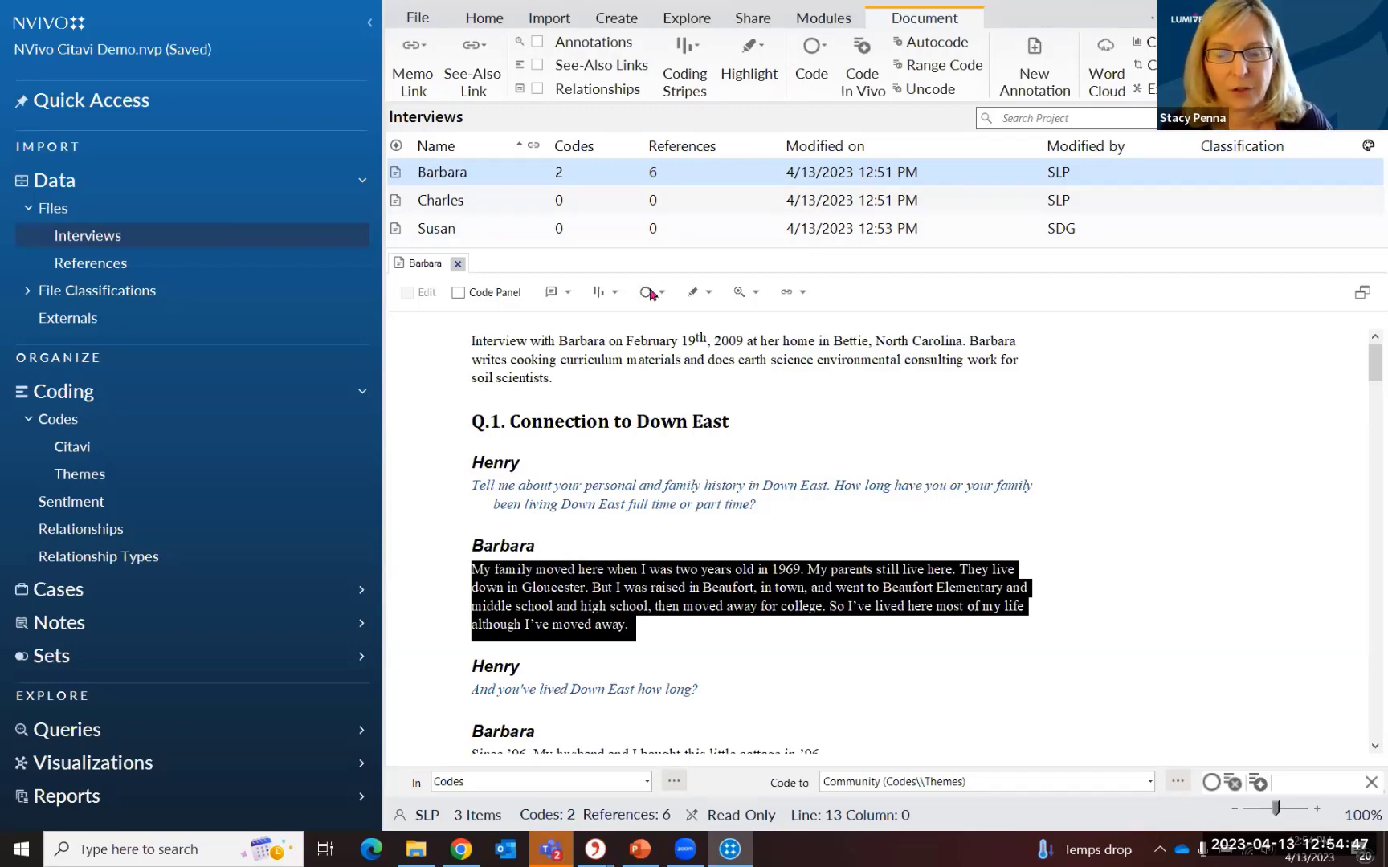
Show all coding stripes on the open interview and highlight the passages coded to Change and Community.
left_click(615, 292)
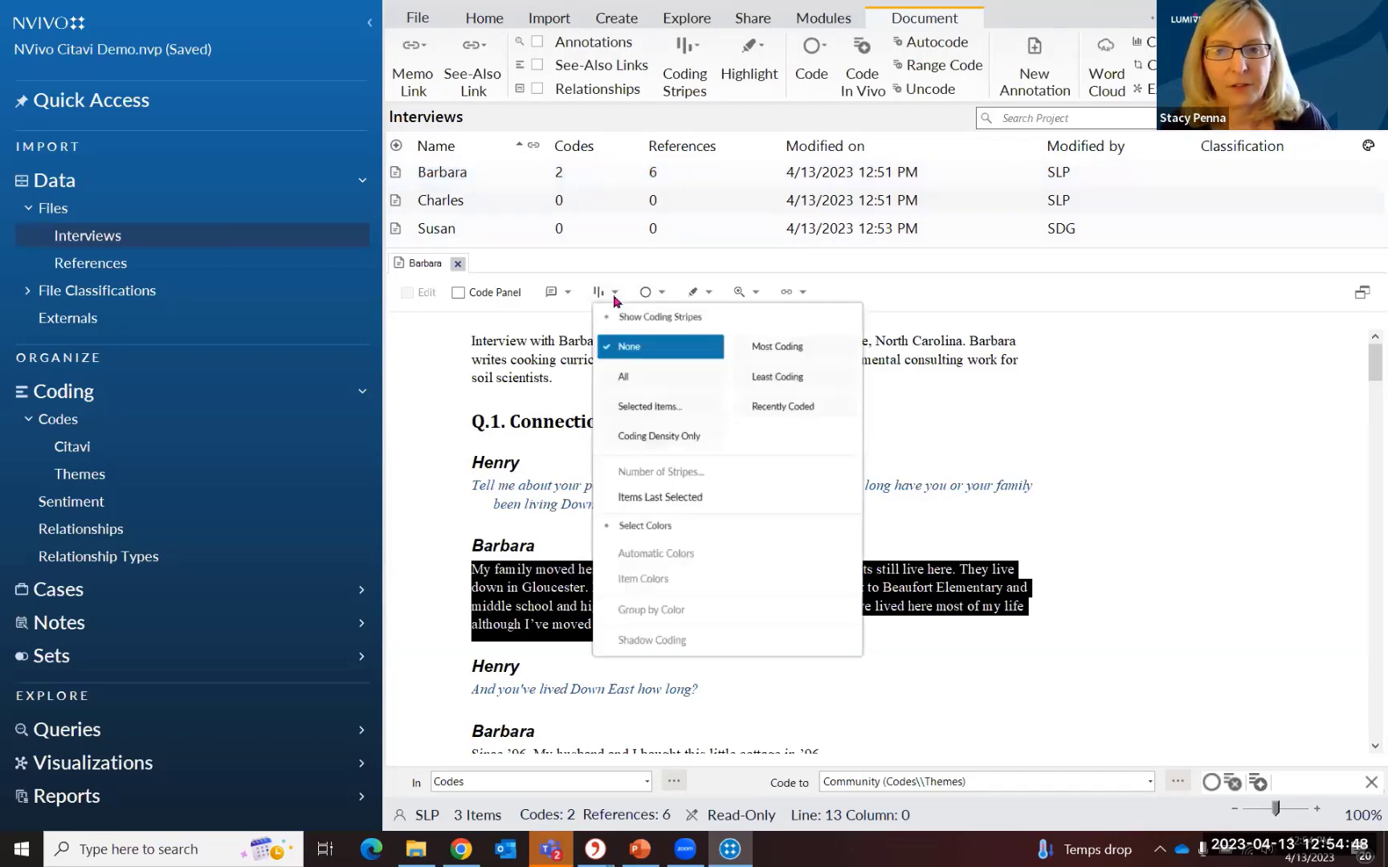
left_click(623, 384)
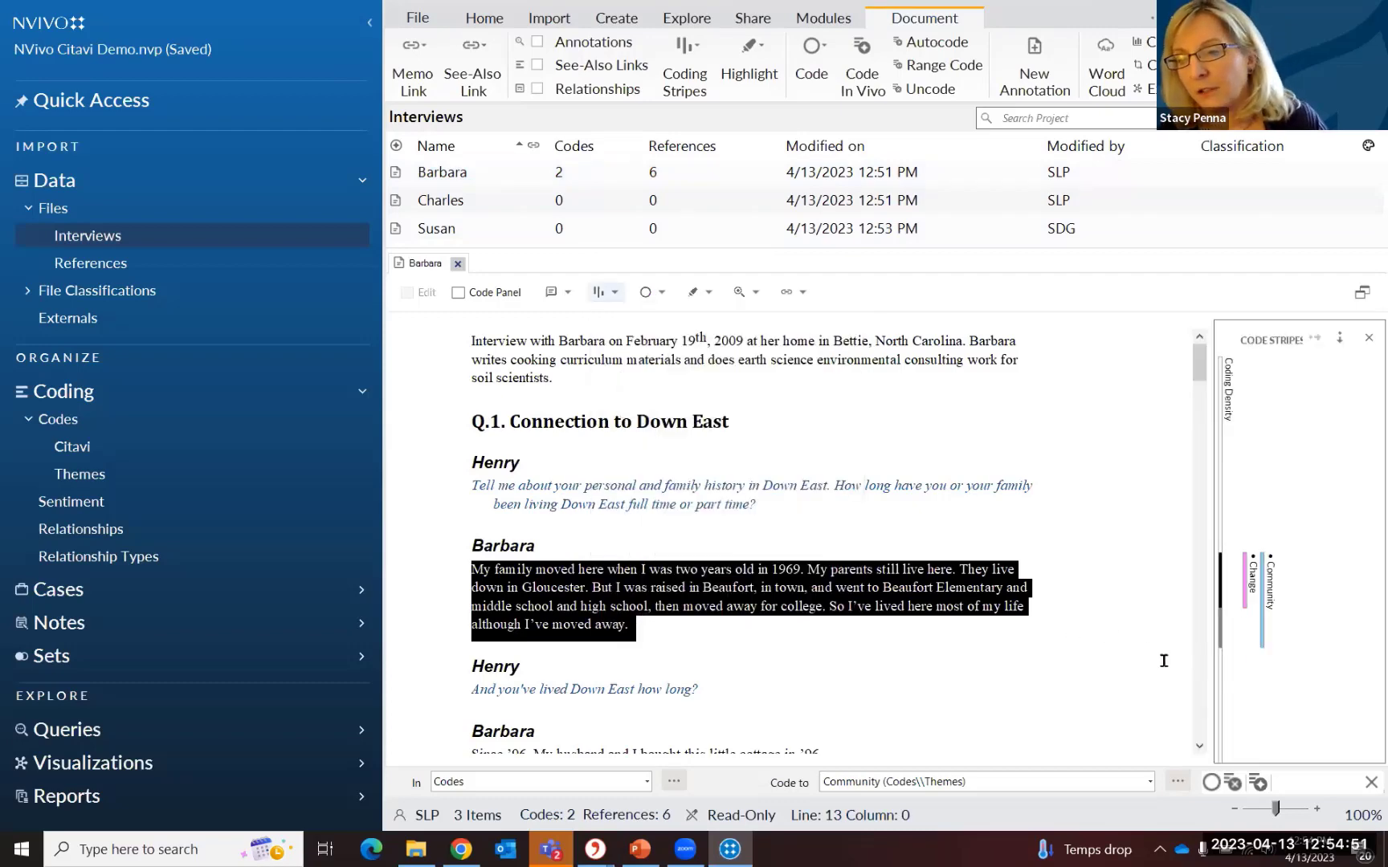
scroll(1197, 365, "down", 2)
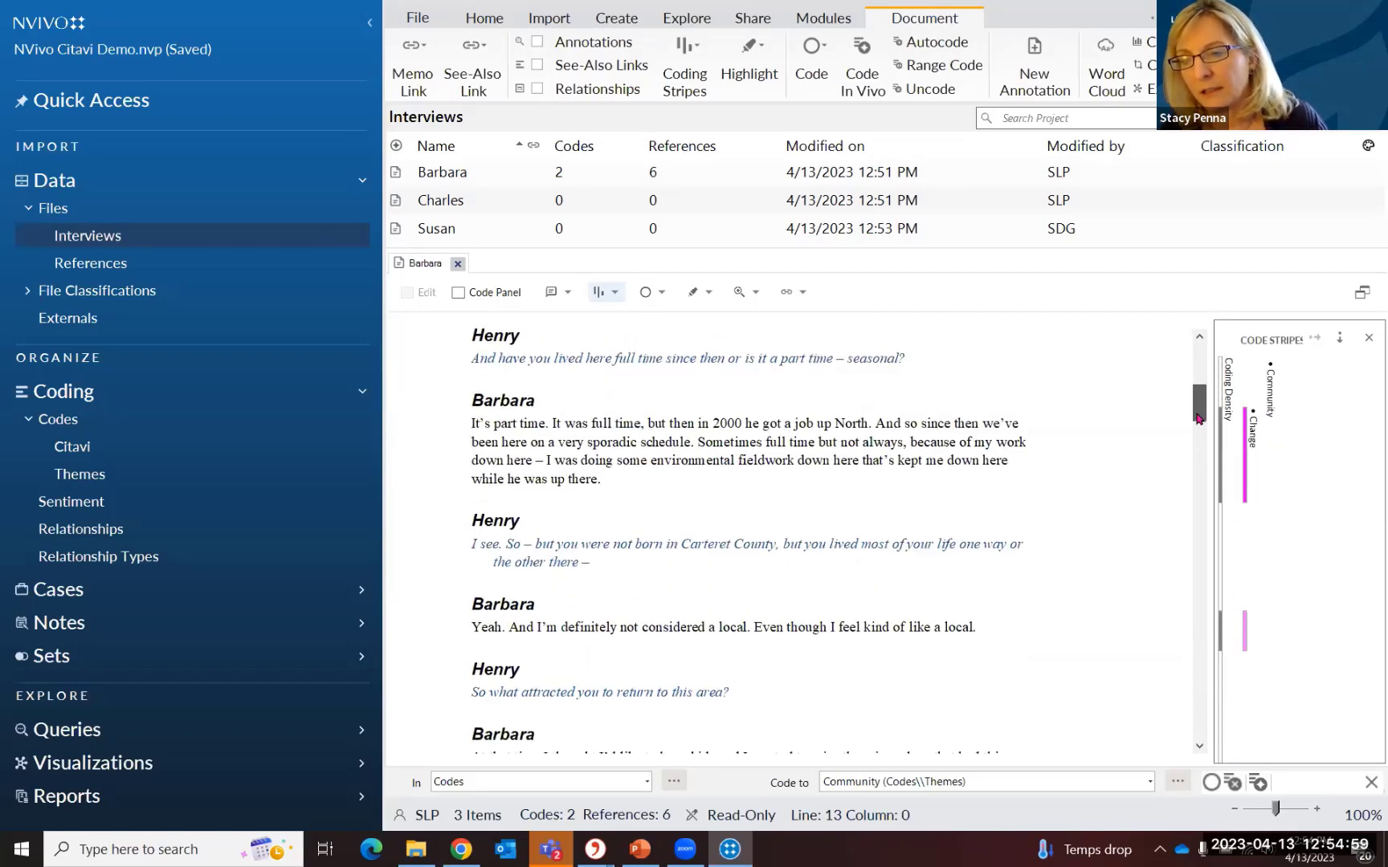
scroll(1202, 405, "down", 6)
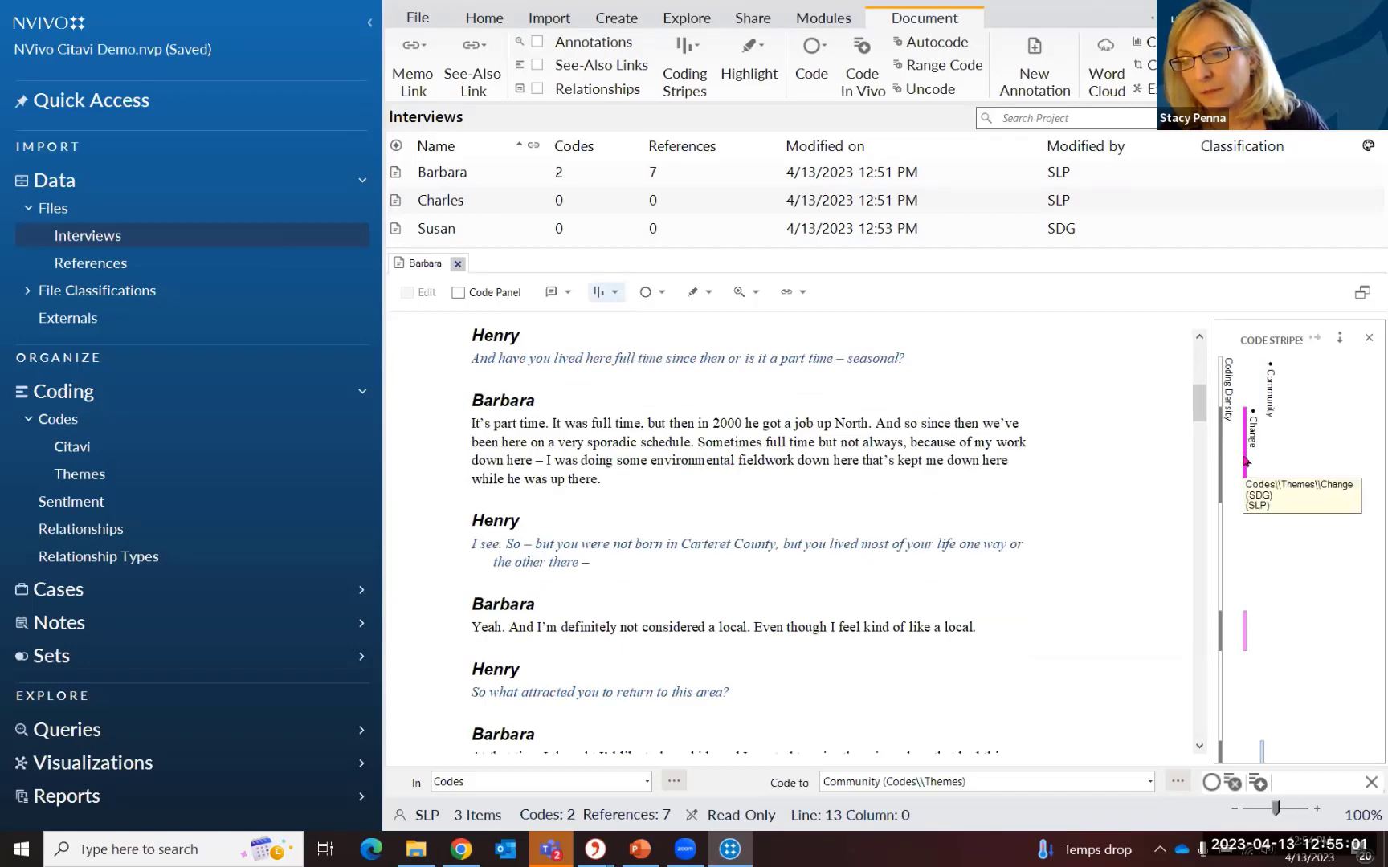
left_click(1245, 460)
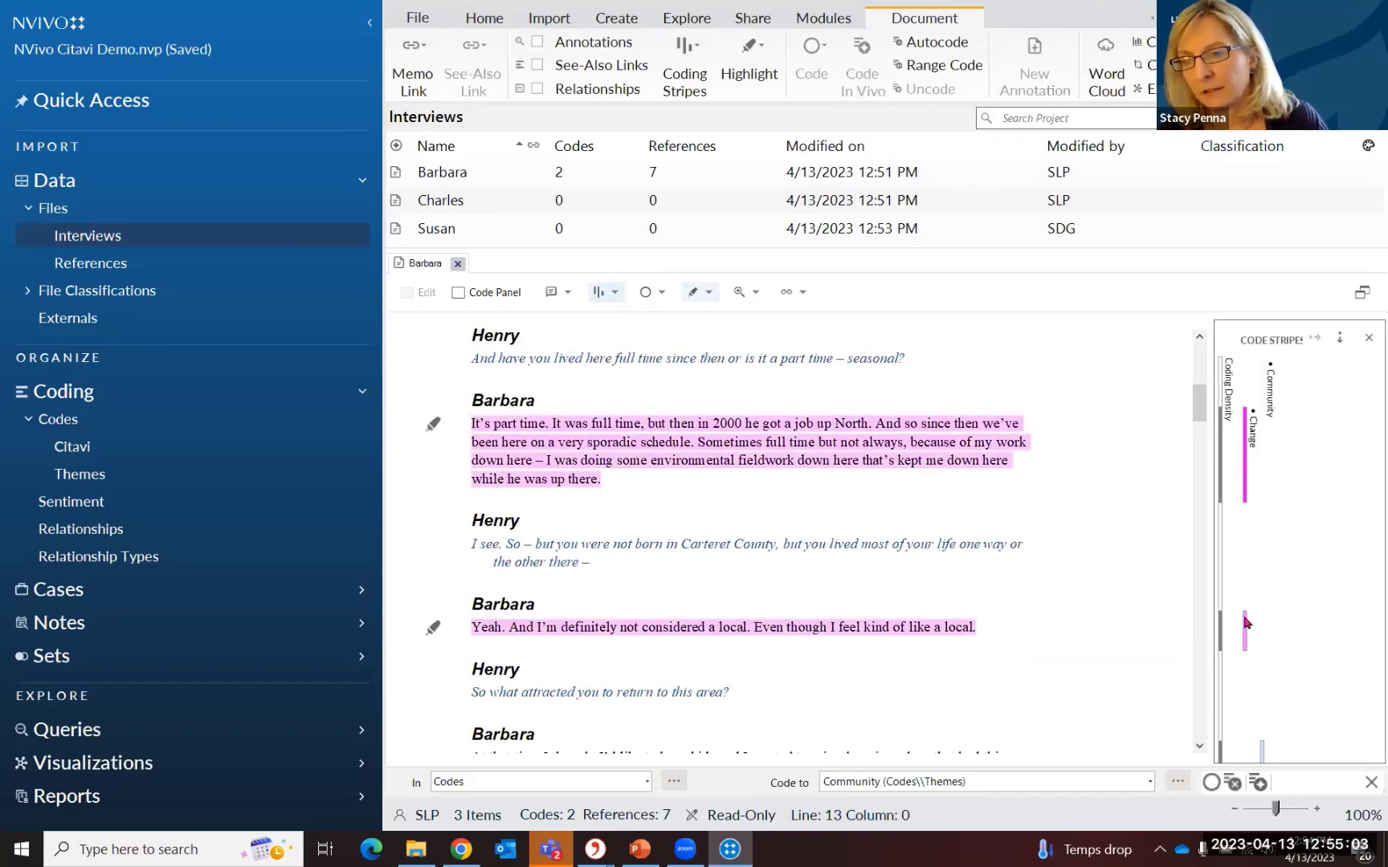
left_click(1262, 754)
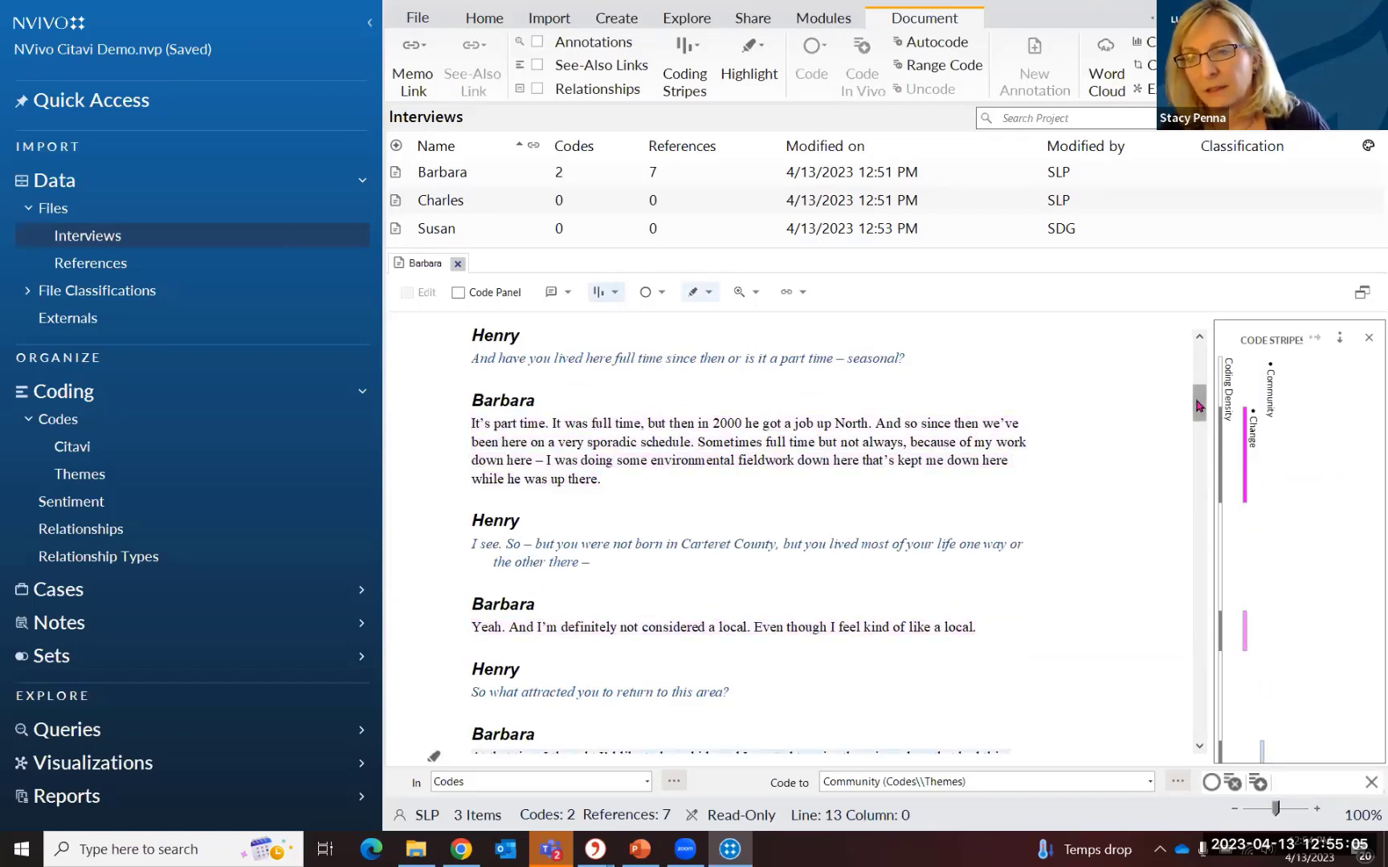
scroll(1200, 417, "down", 1)
scroll(1201, 417, "down", 3)
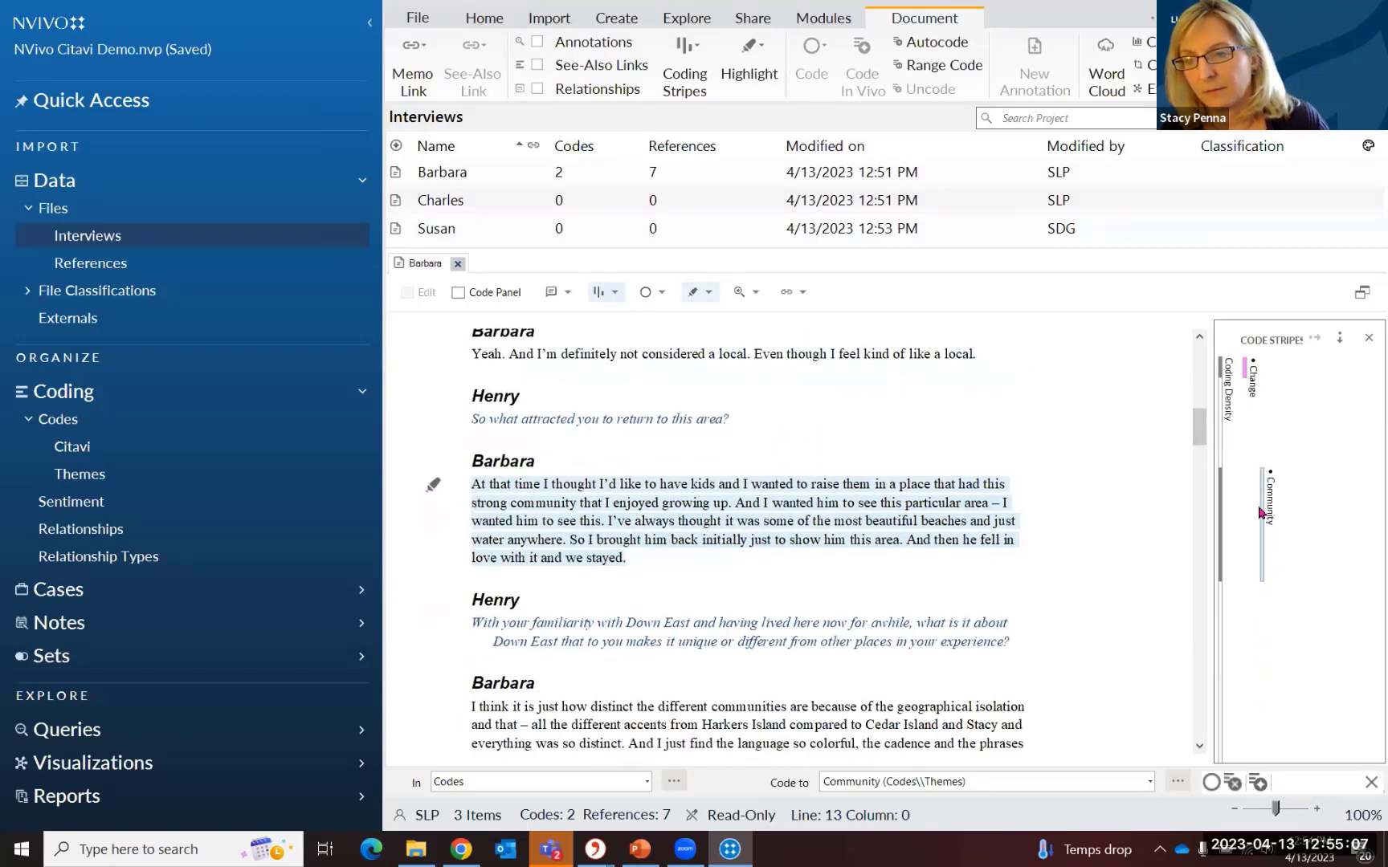
left_click_drag(1200, 420, 1210, 339)
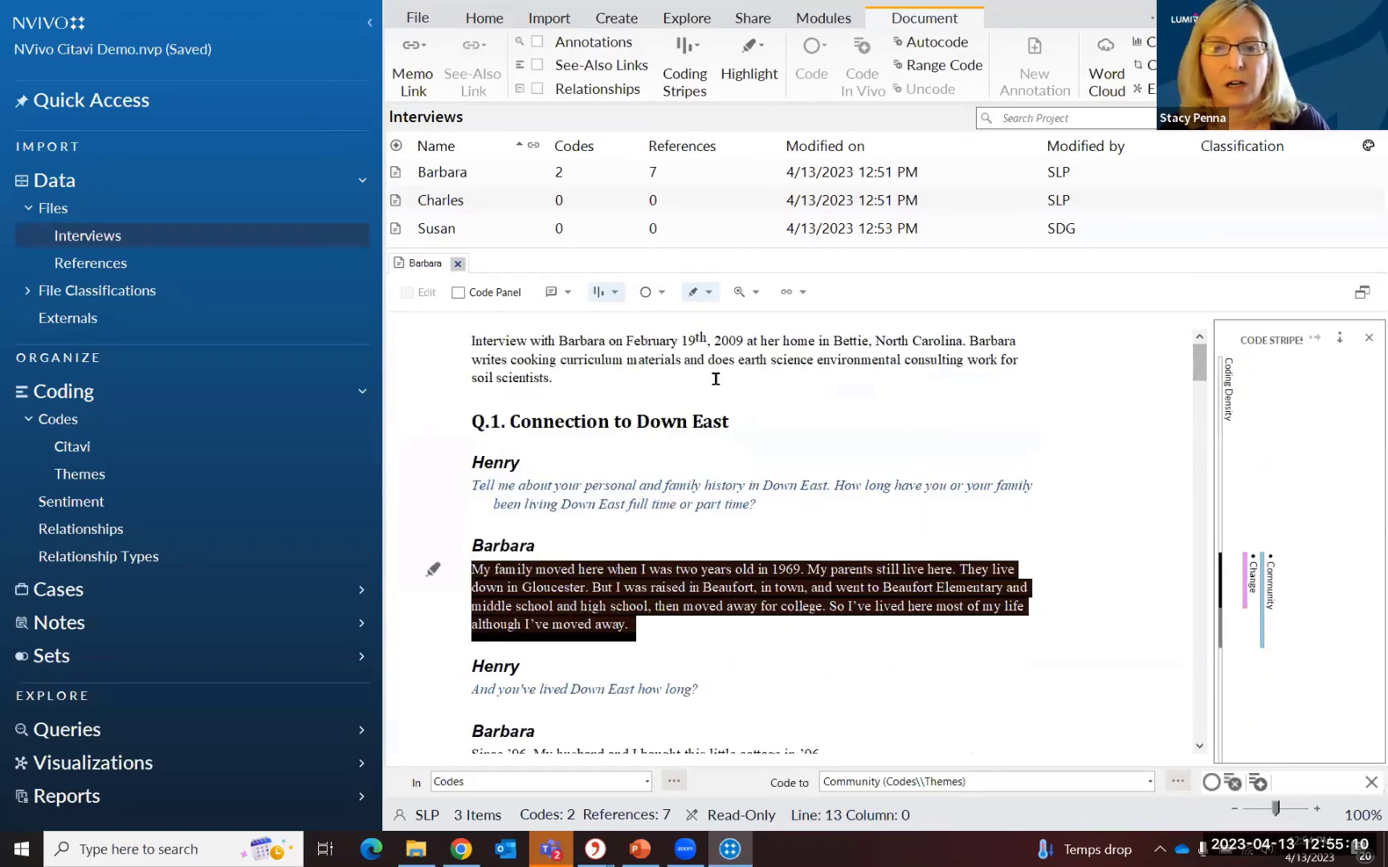
Turn off the code stripes and display coding stripes for both project users instead.
left_click(611, 294)
left_click(630, 345)
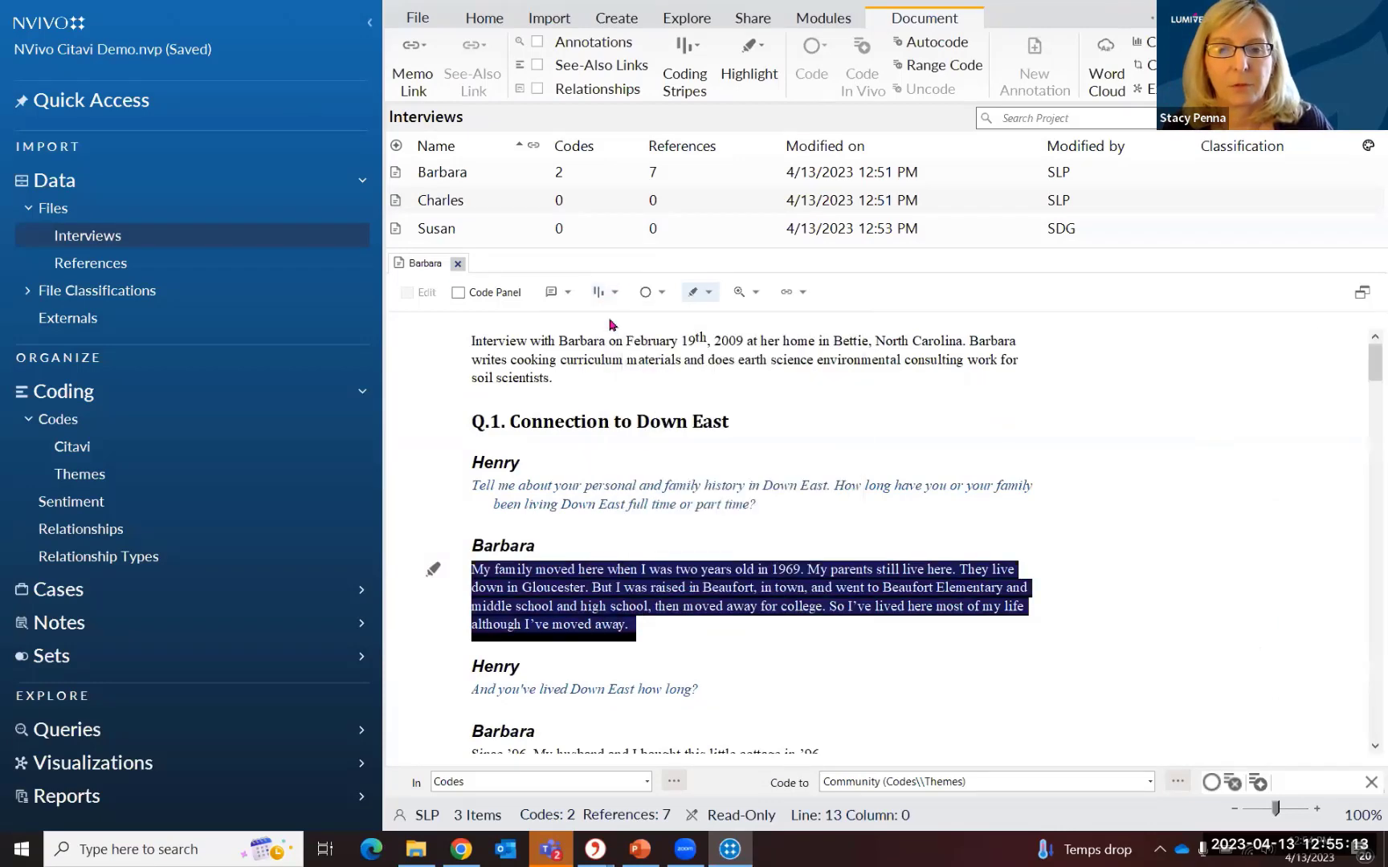
left_click(613, 294)
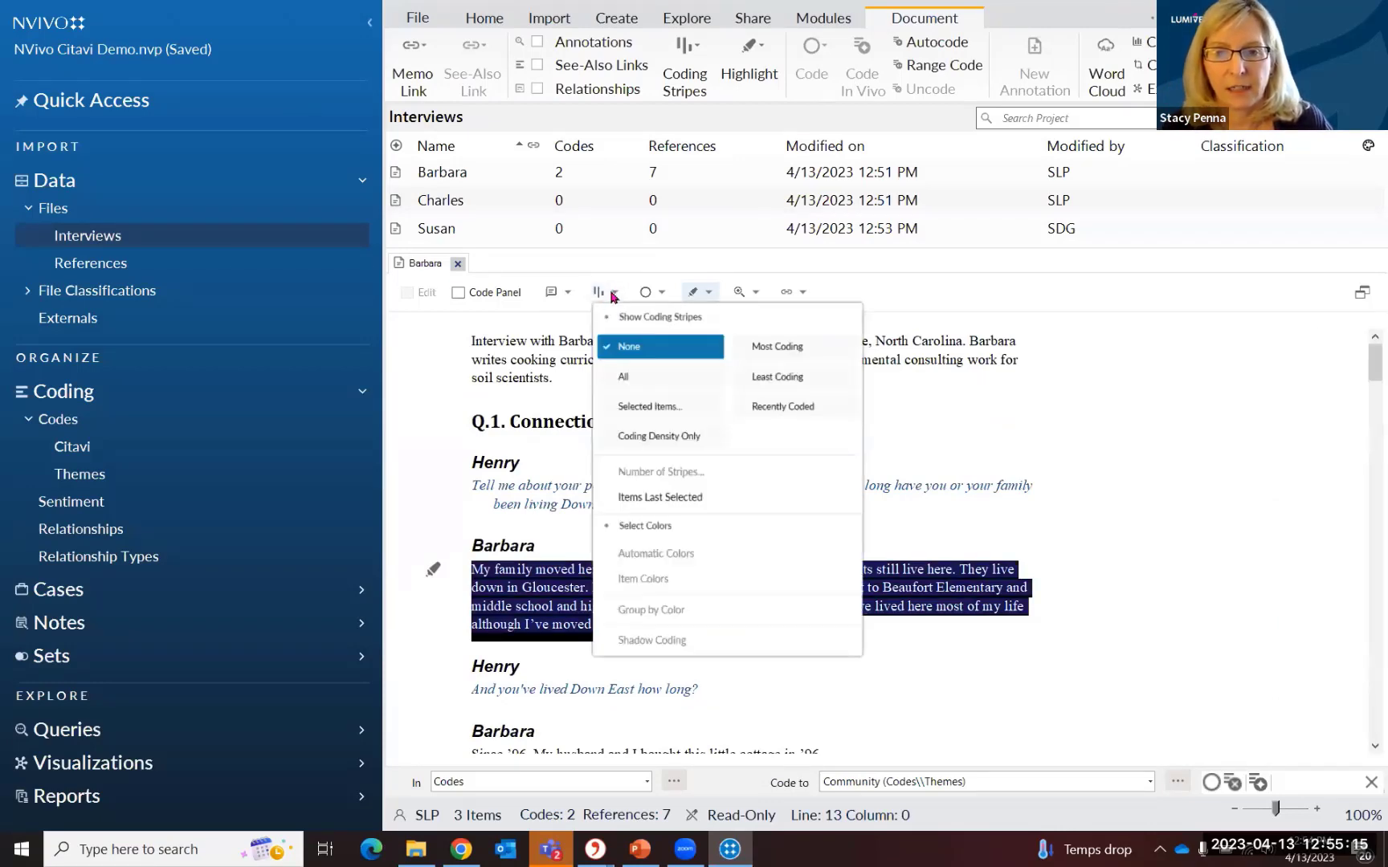
left_click(649, 407)
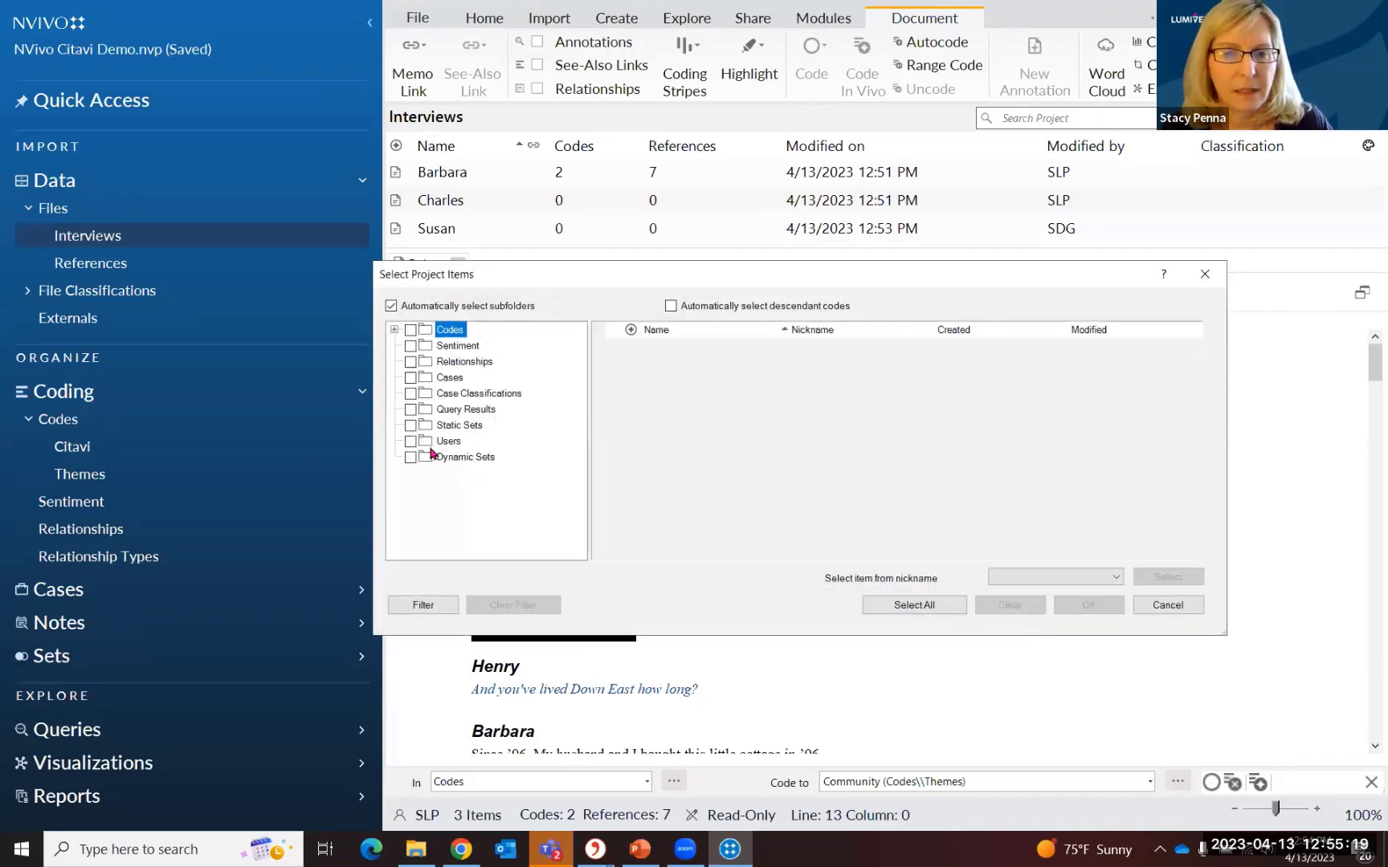
left_click(448, 441)
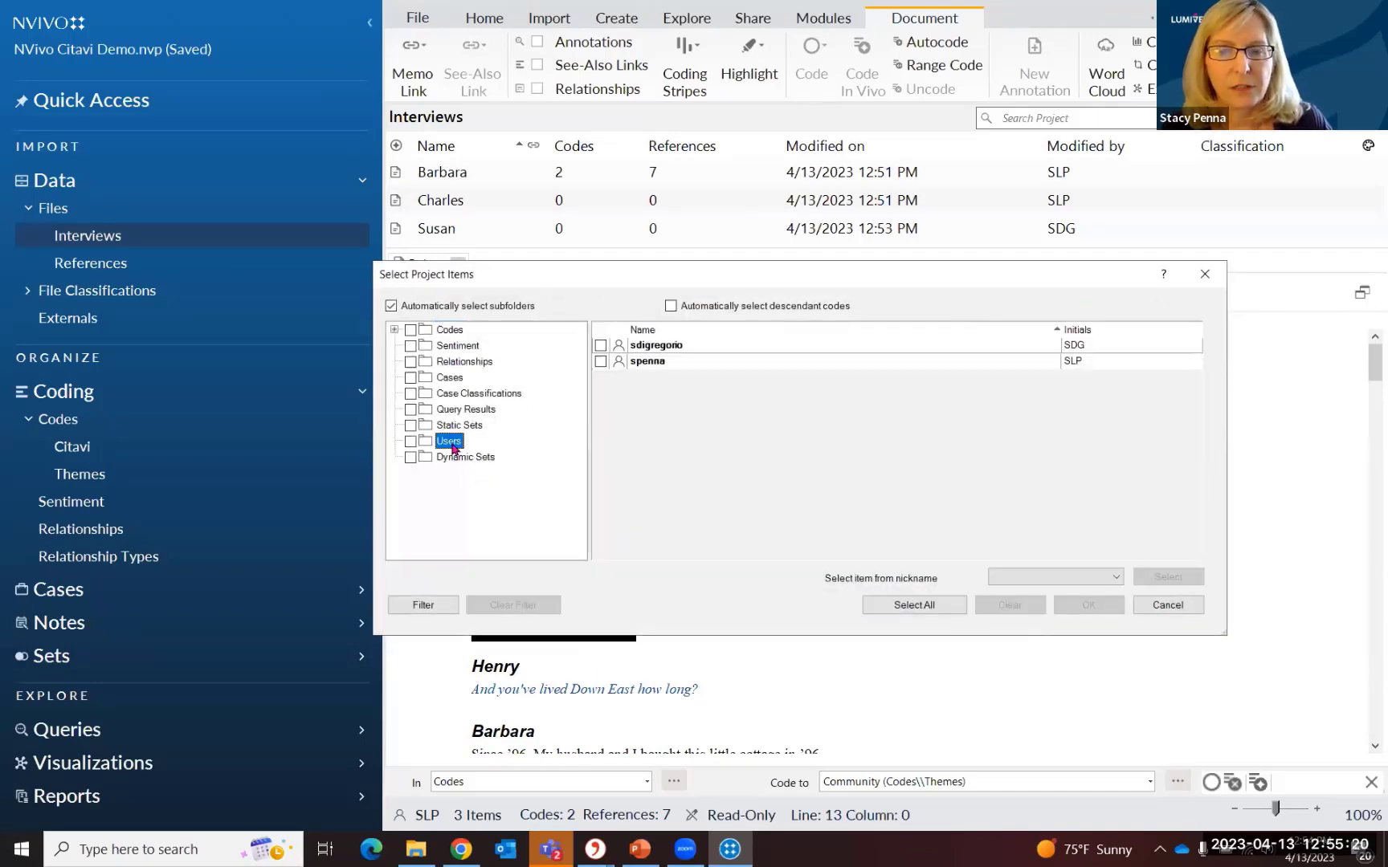
left_click(600, 345)
left_click(600, 361)
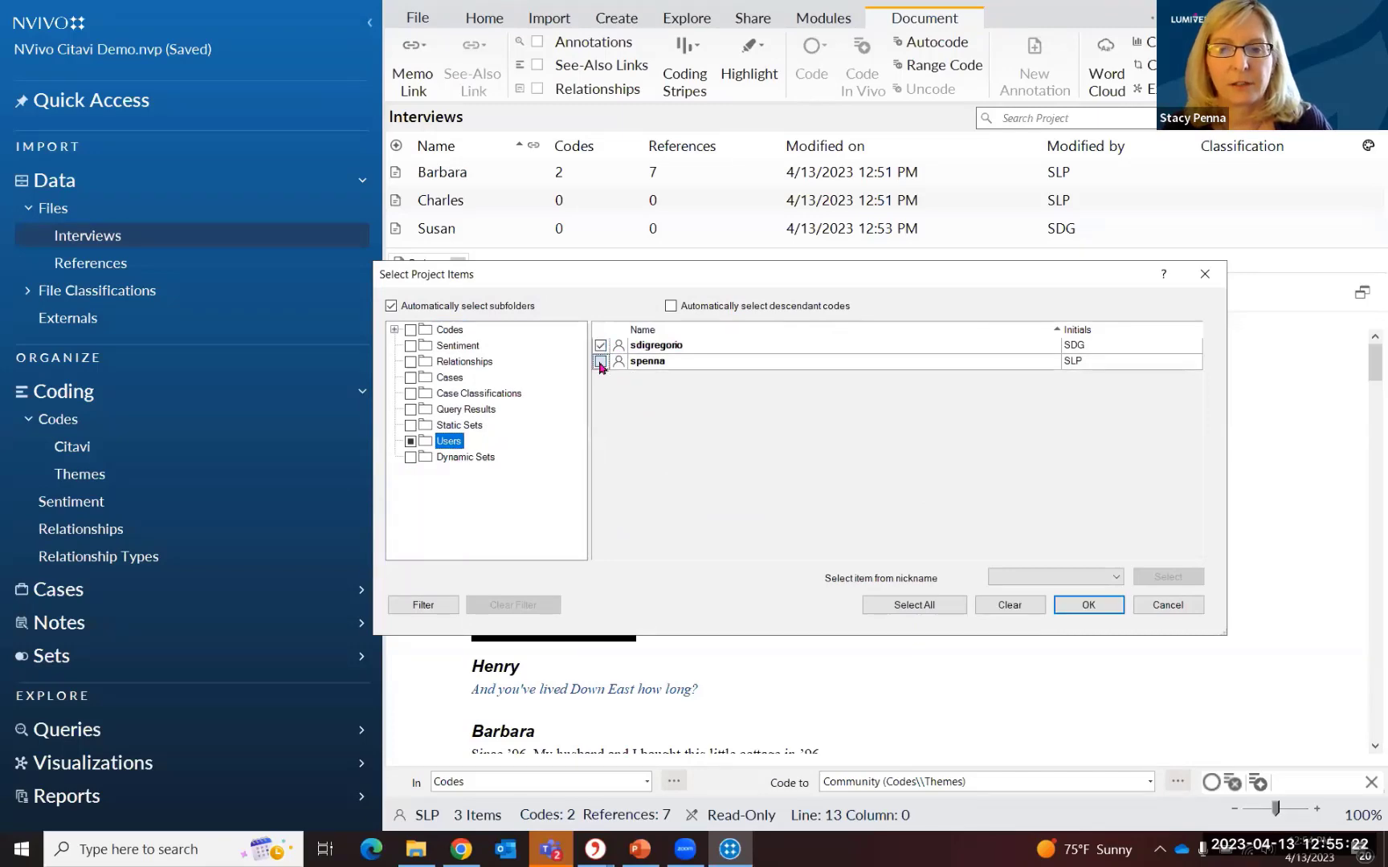
left_click(1070, 607)
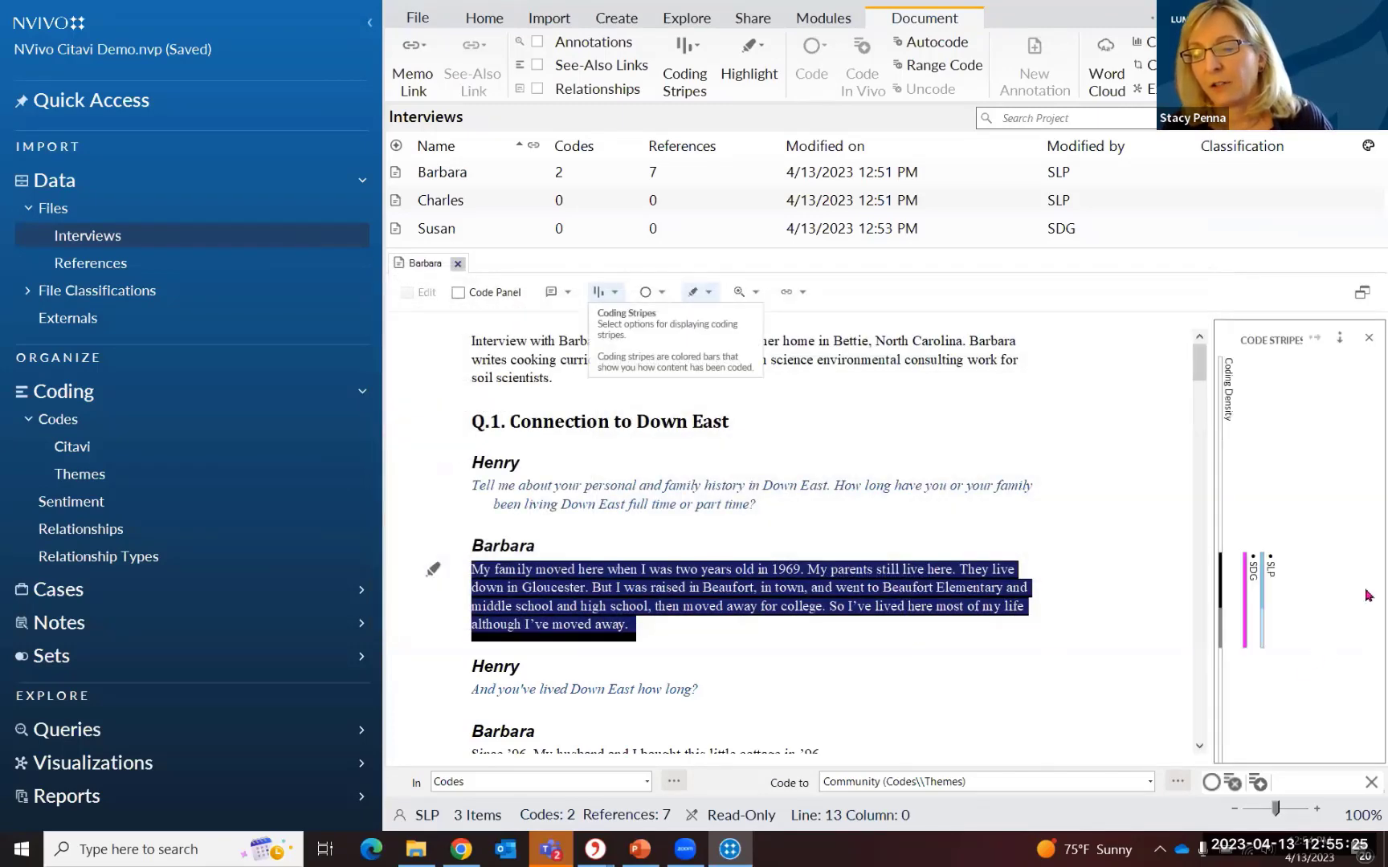
Highlight each user's coded passages through the user stripes to compare who coded what in the interview.
mouse_move(1264, 580)
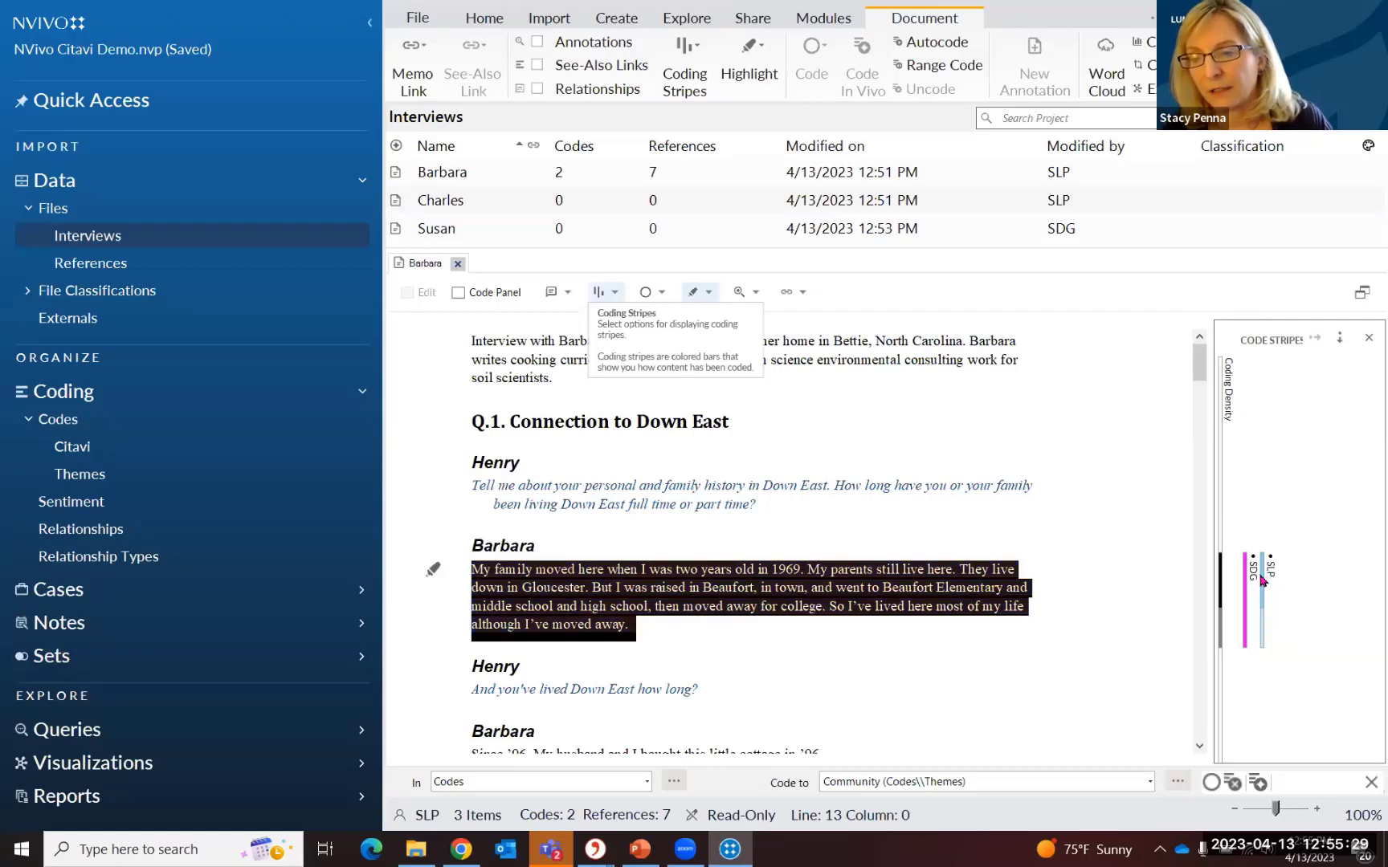
left_click(1059, 564)
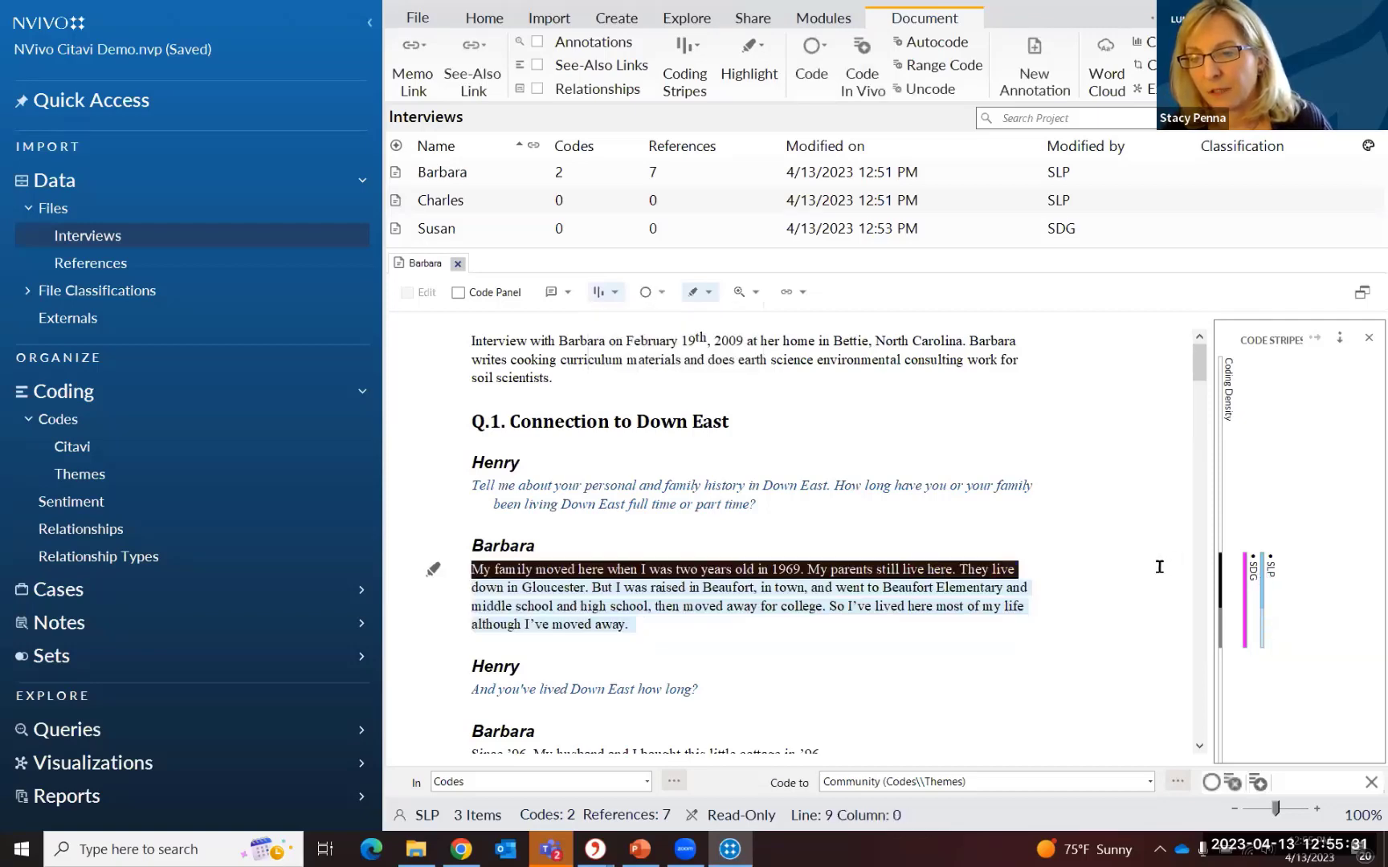
left_click_drag(1158, 567, 1131, 558)
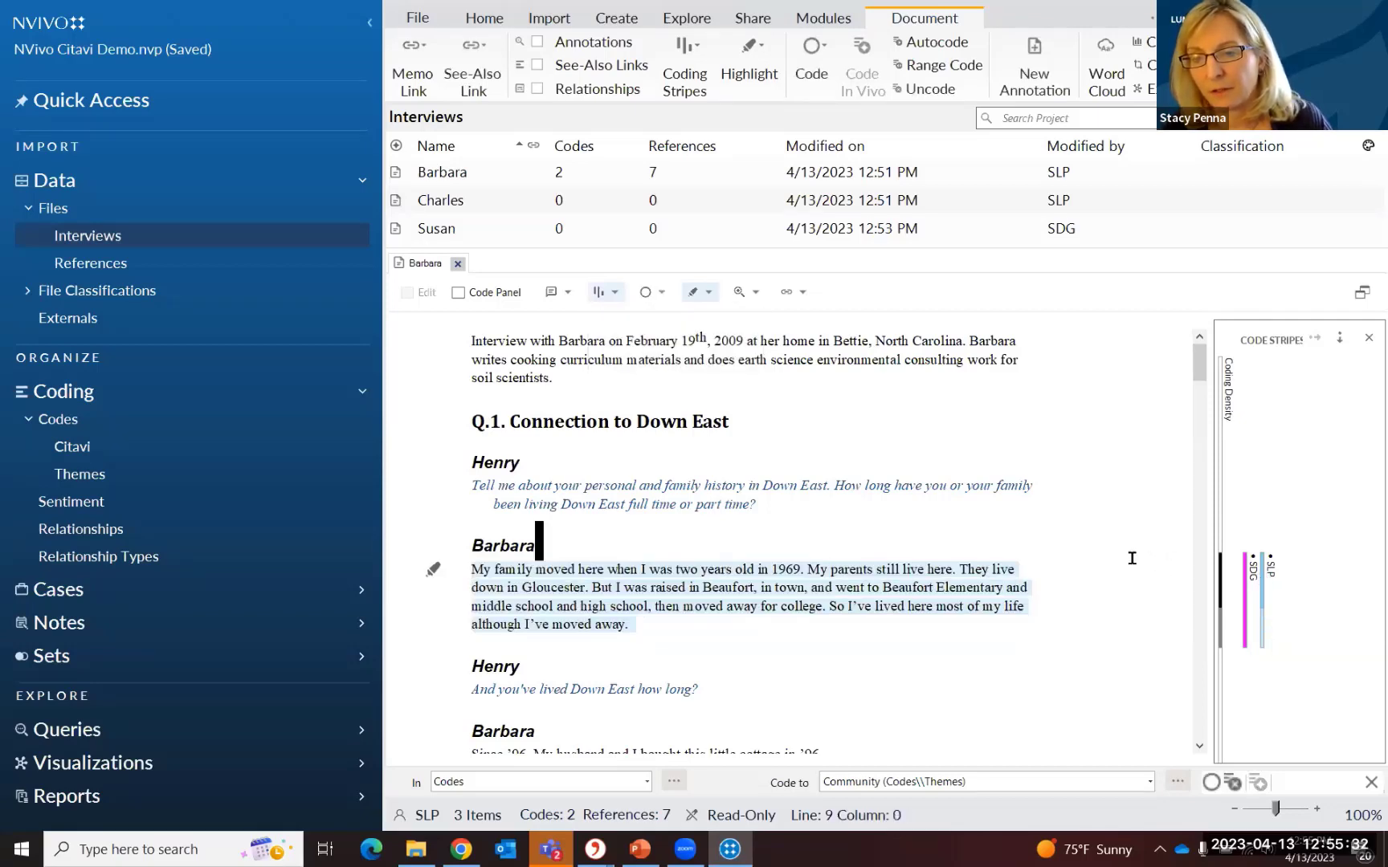
left_click(1243, 595)
scroll(1194, 375, "down", 5)
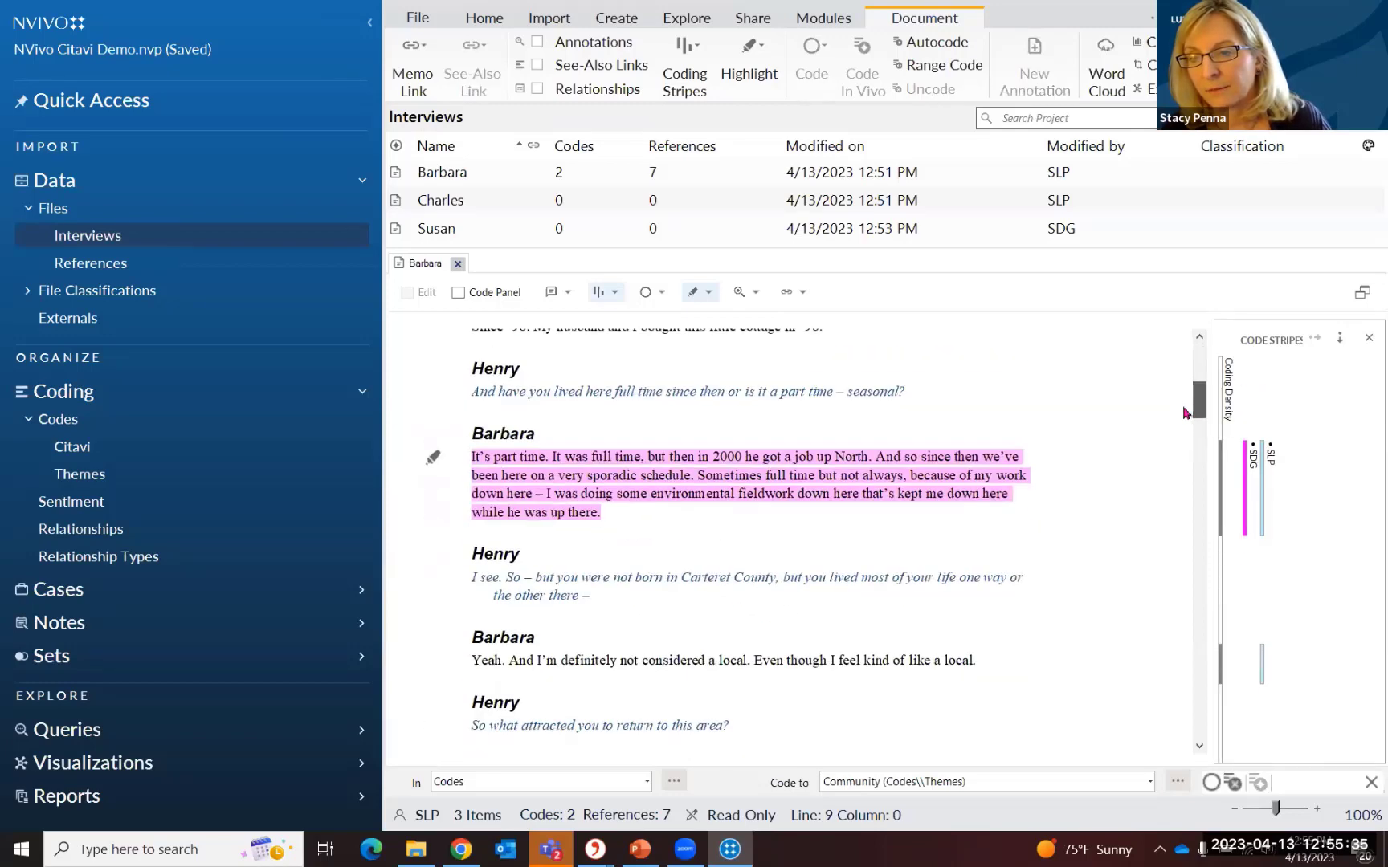
left_click(1262, 530)
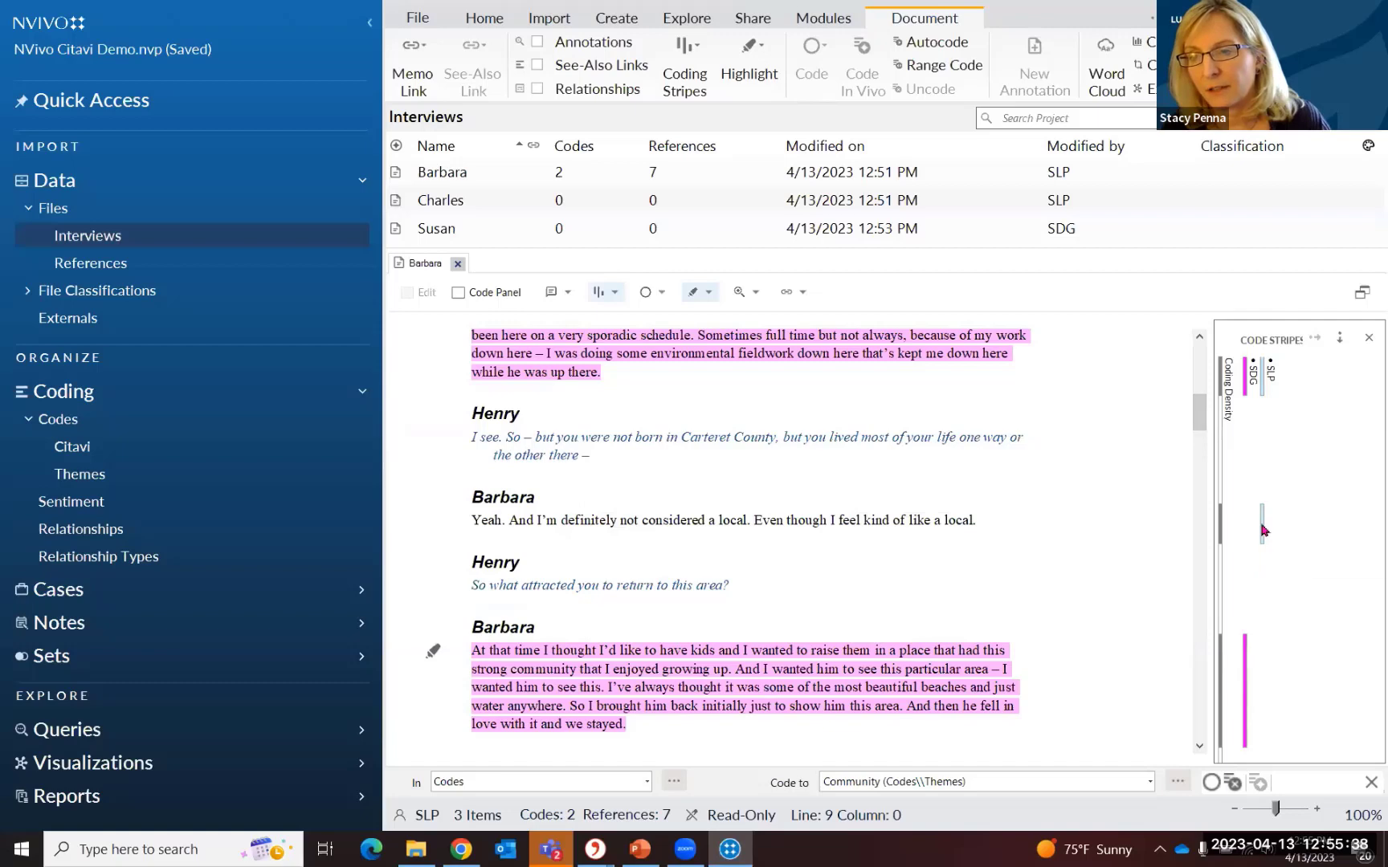
left_click(1245, 391)
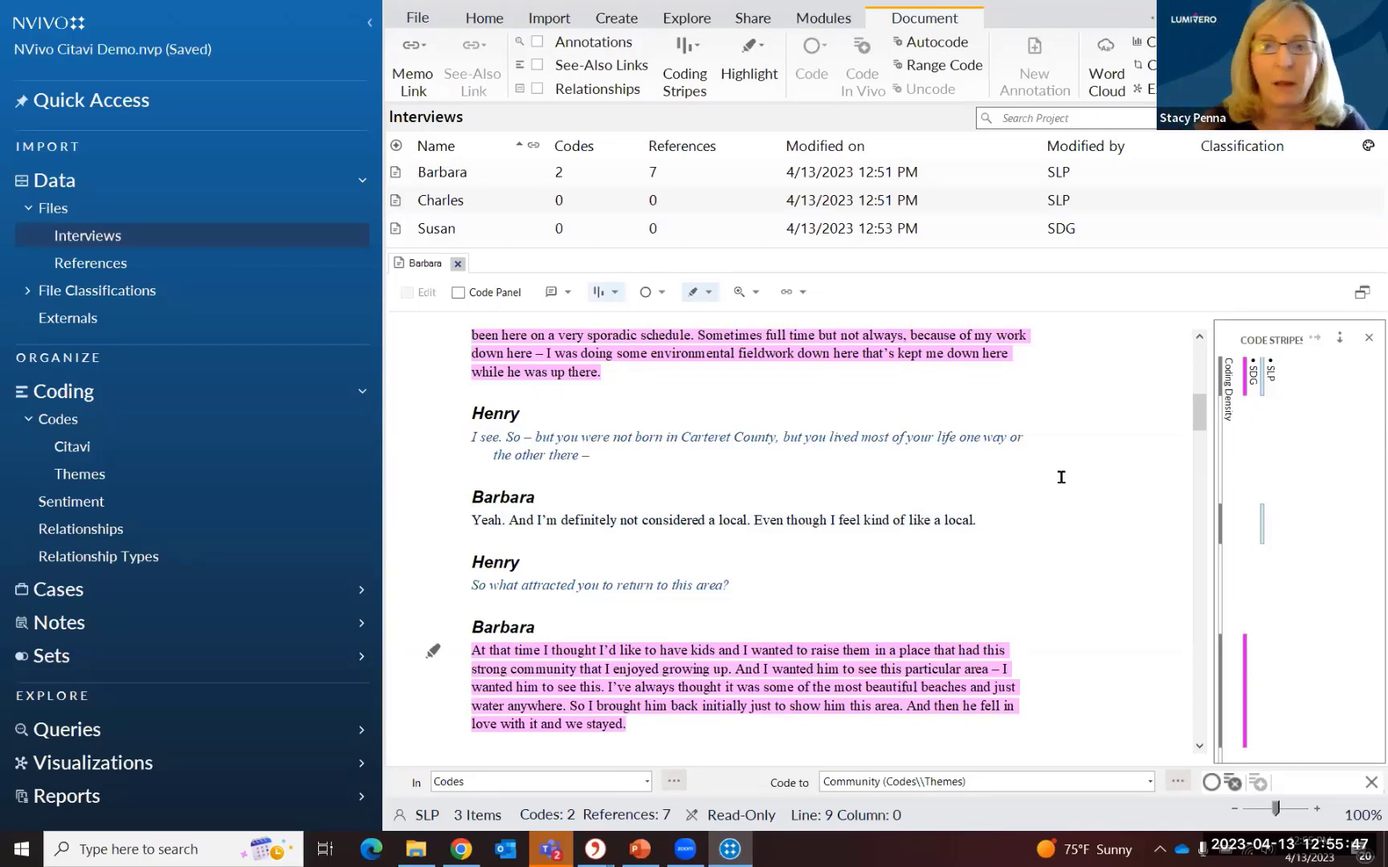
Look up the Coding Comparison query among the additional query types, leaving it unrun.
left_click(689, 22)
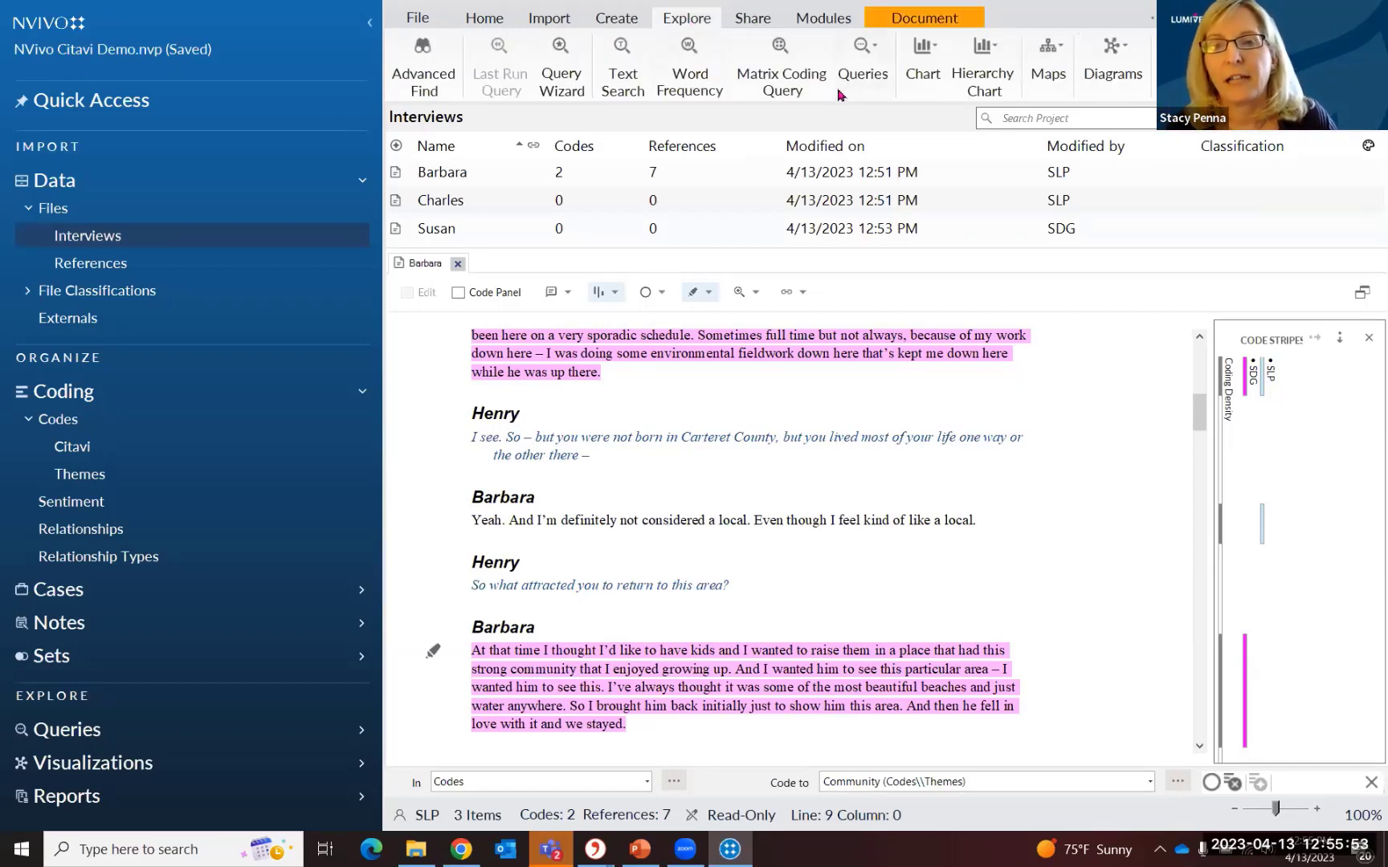
left_click(863, 80)
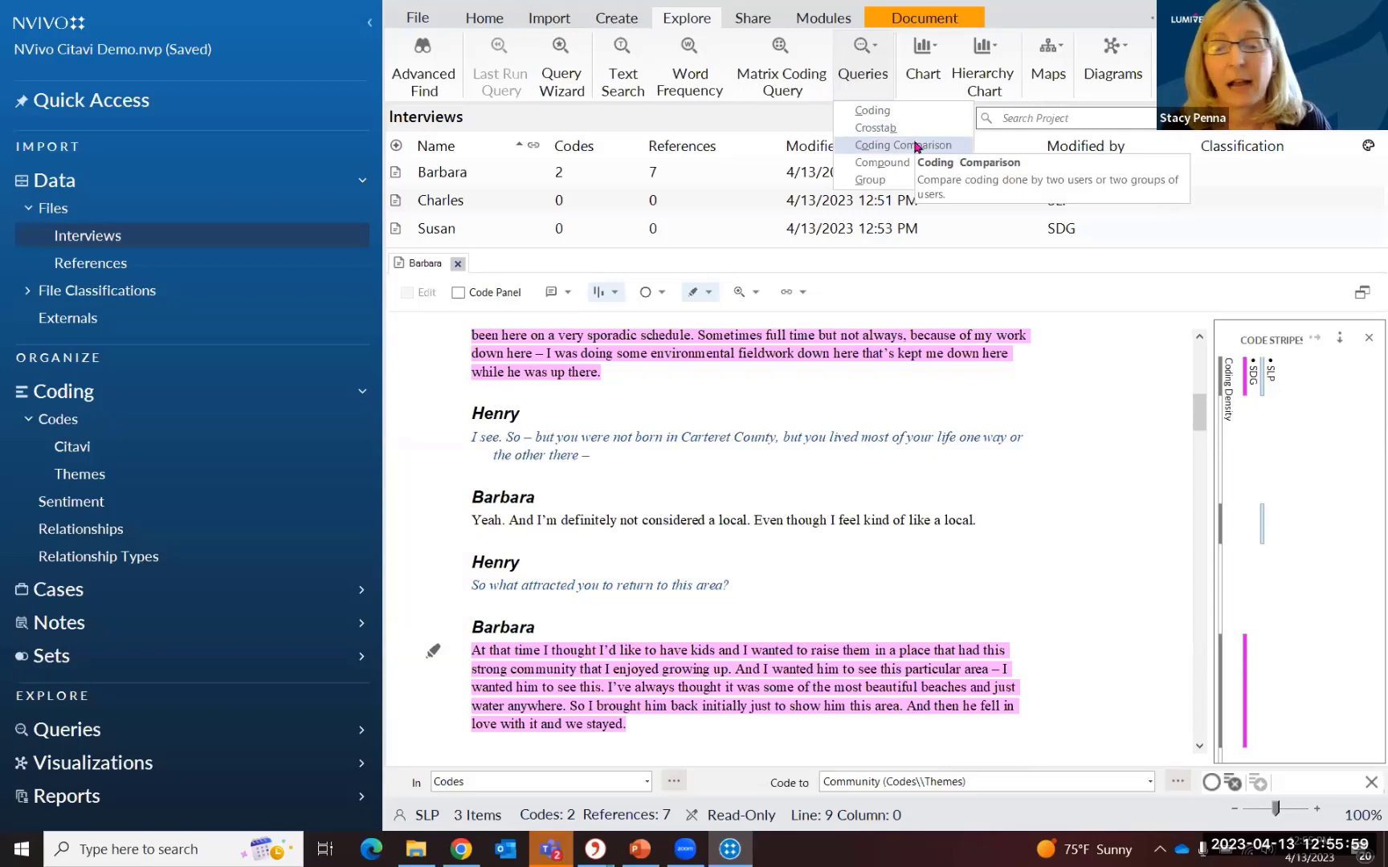
left_click(851, 479)
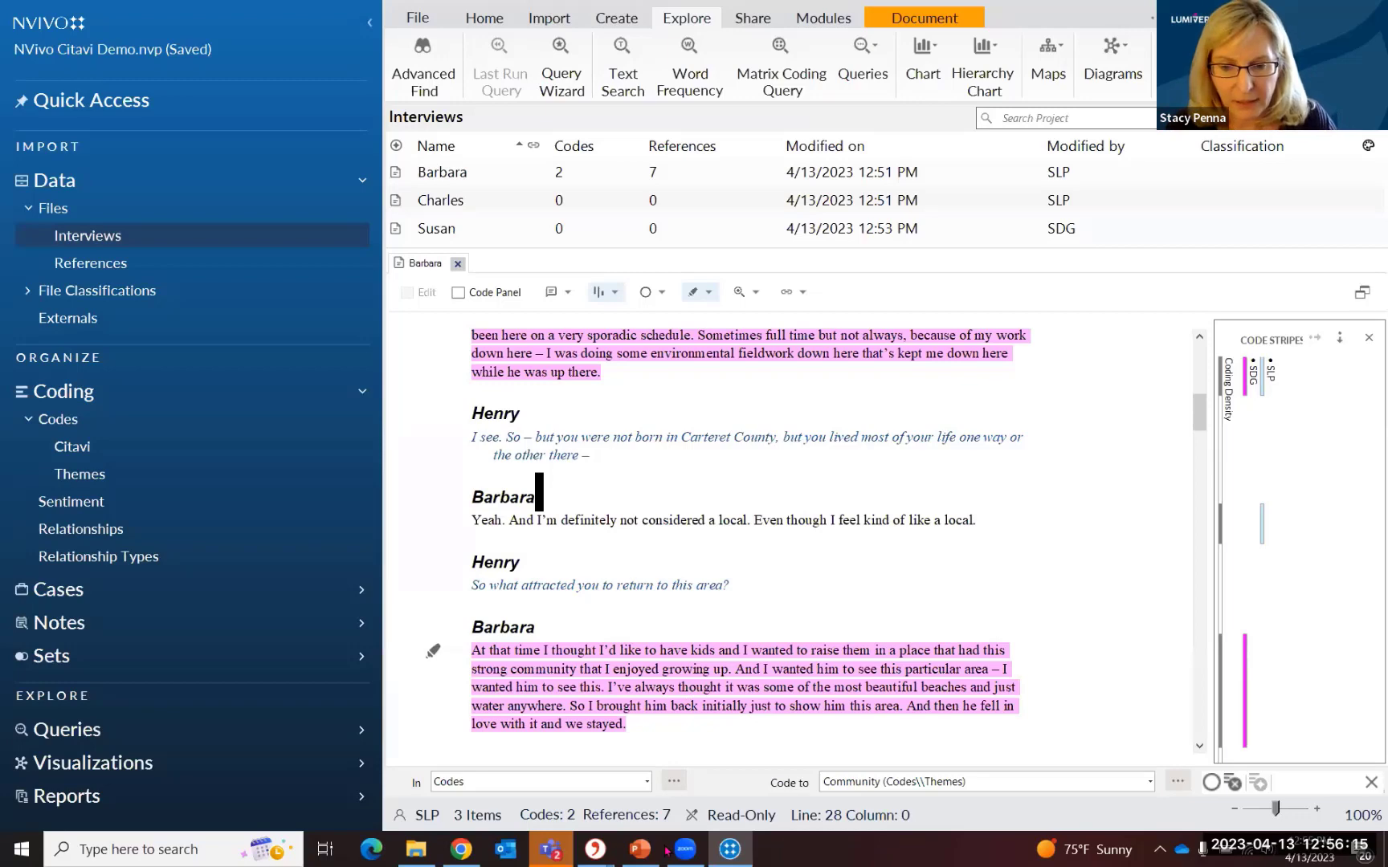
Switch to the NVivo 14 webinar presentation in PowerPoint and show the Collaboration Roles slide full screen.
mouse_move(643, 850)
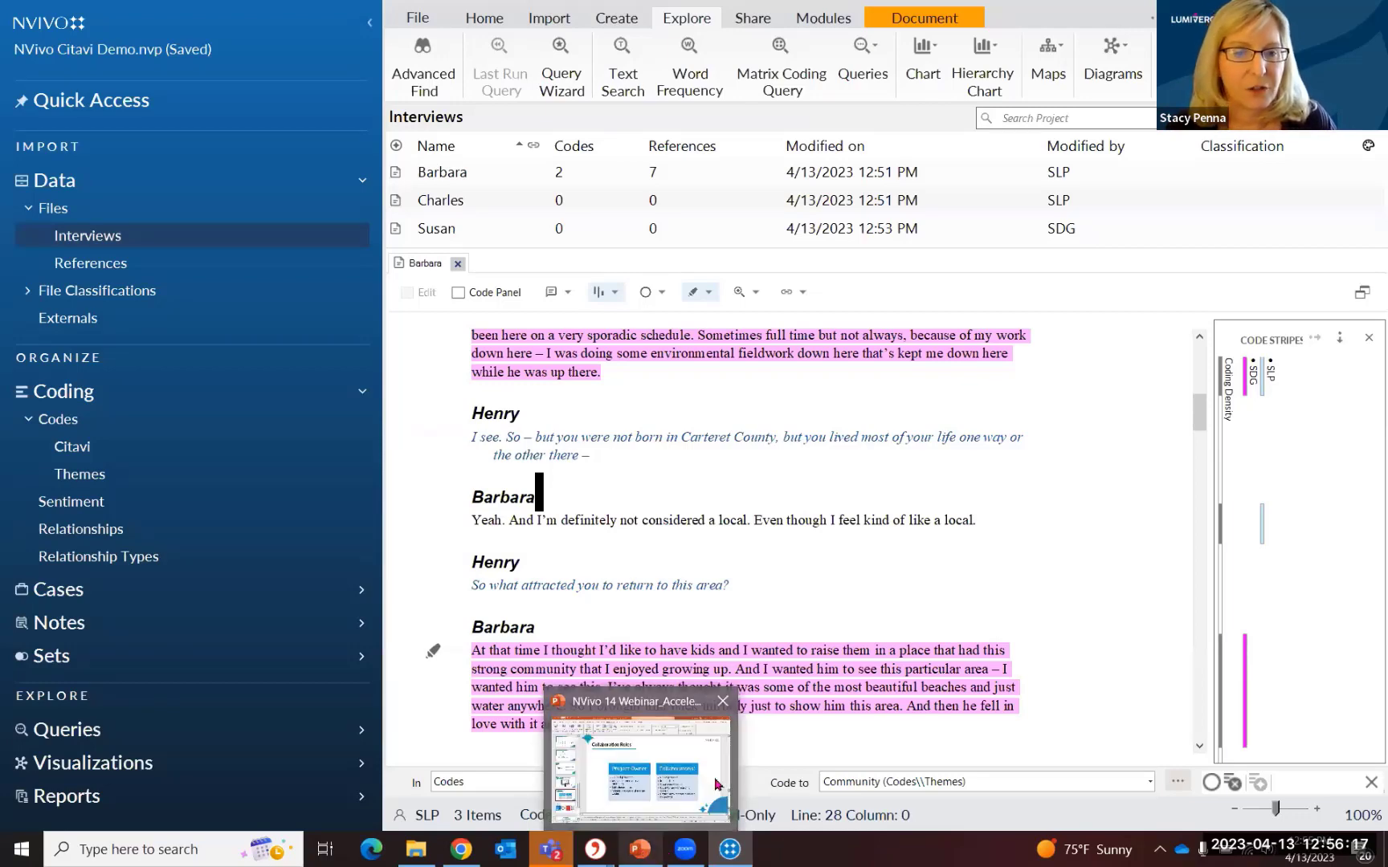
left_click(717, 783)
left_click(91, 96)
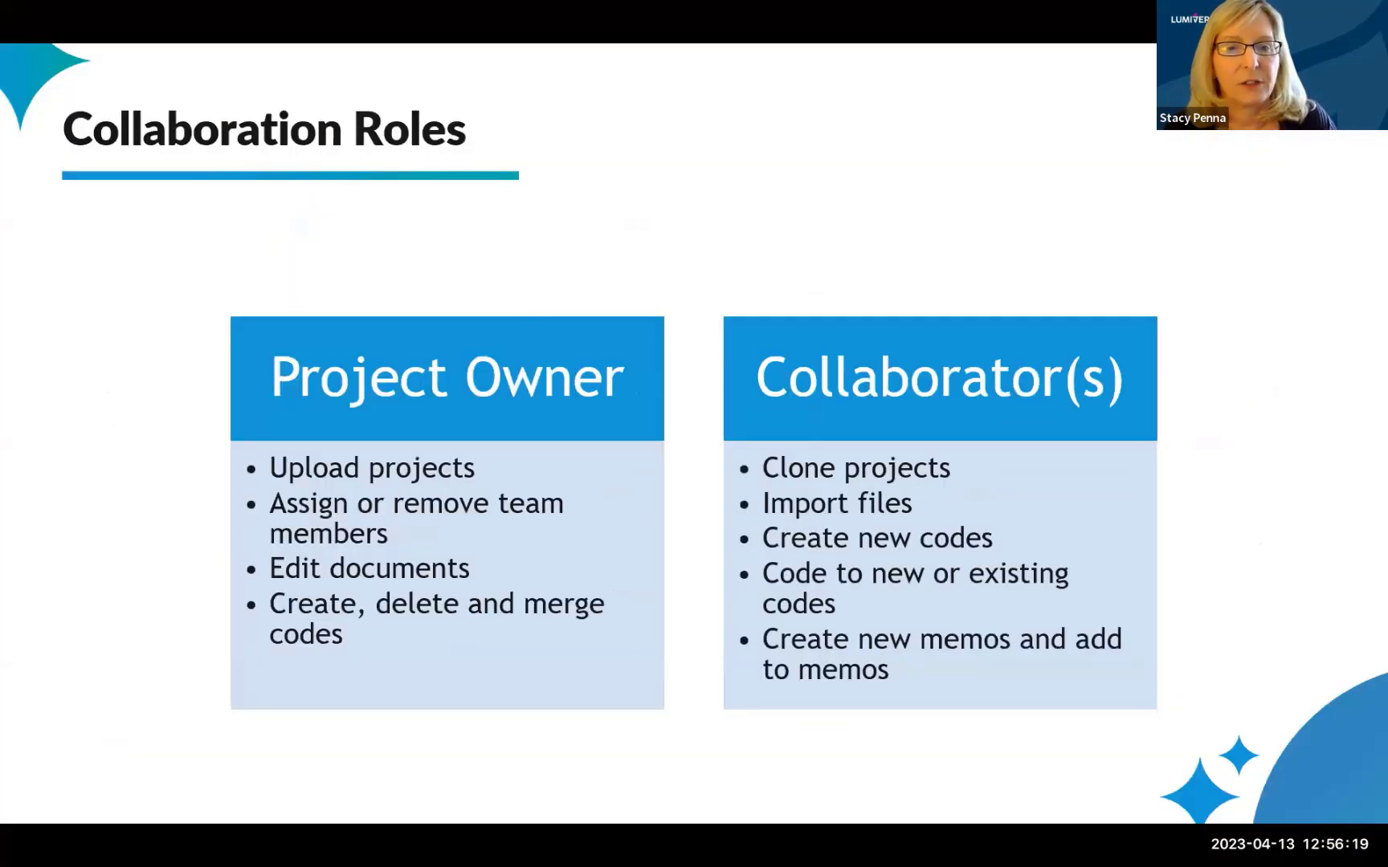